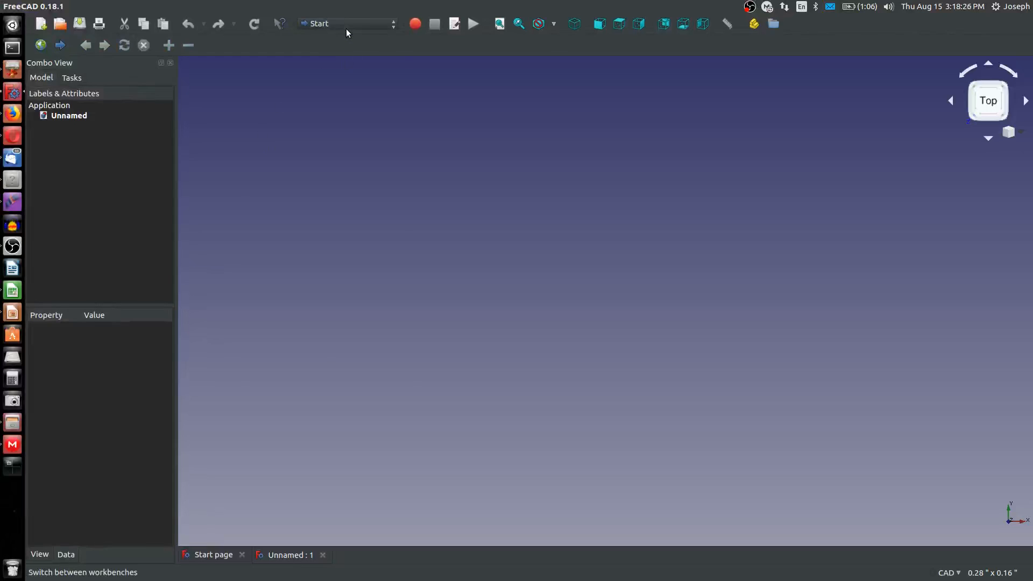
# Switch to the Part Design workbench and start a new sketch on the XY plane
pyautogui.click(347, 25)
pyautogui.click(355, 180)
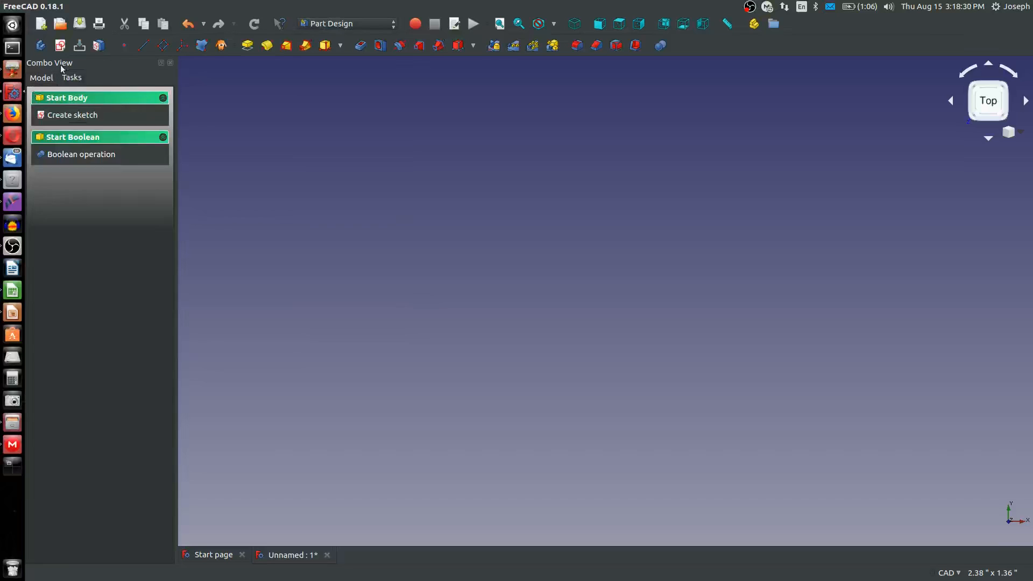
pyautogui.click(61, 47)
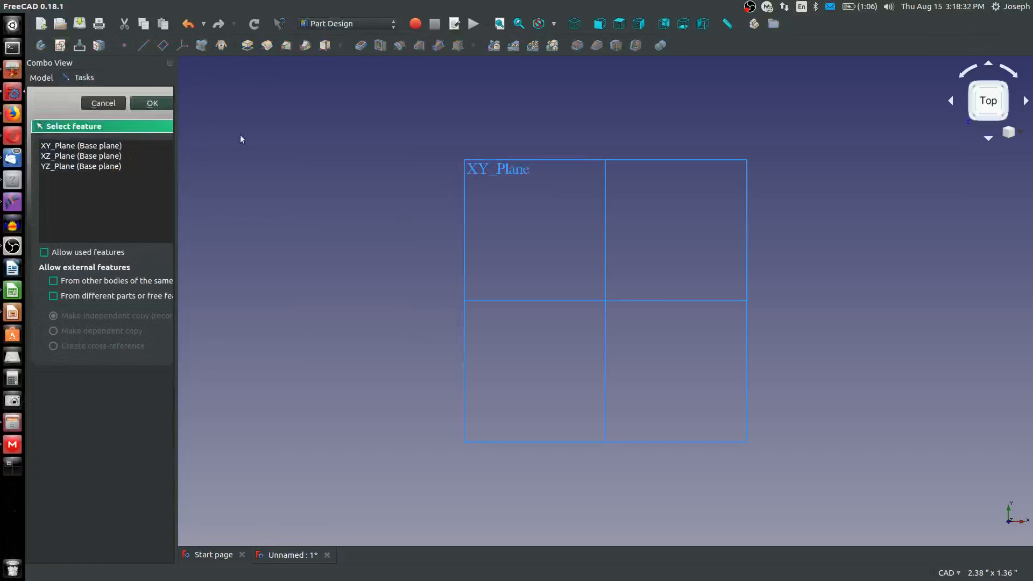
pyautogui.click(574, 23)
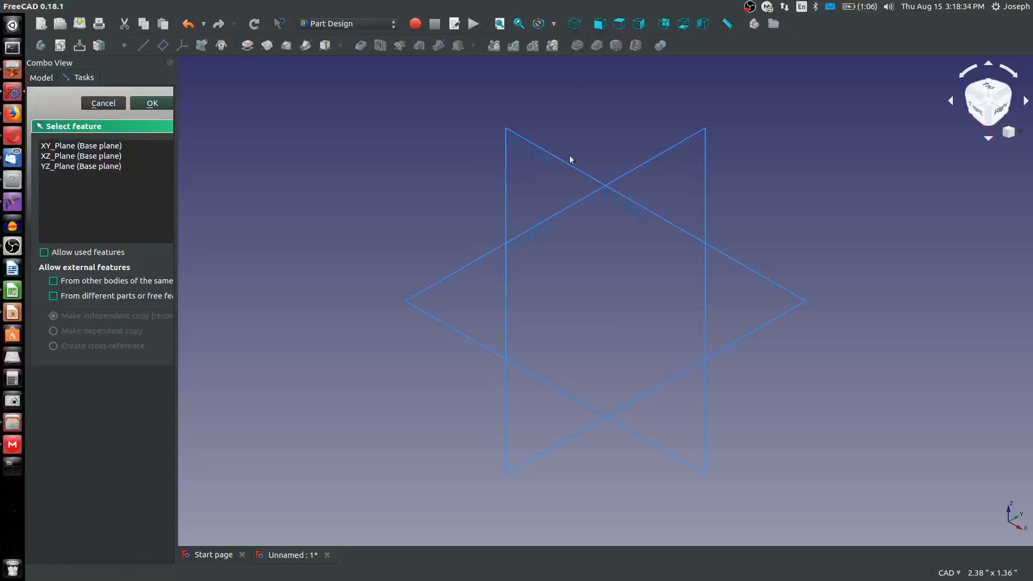
pyautogui.moveTo(534, 281); pyautogui.dragTo(541, 320, button='middle')
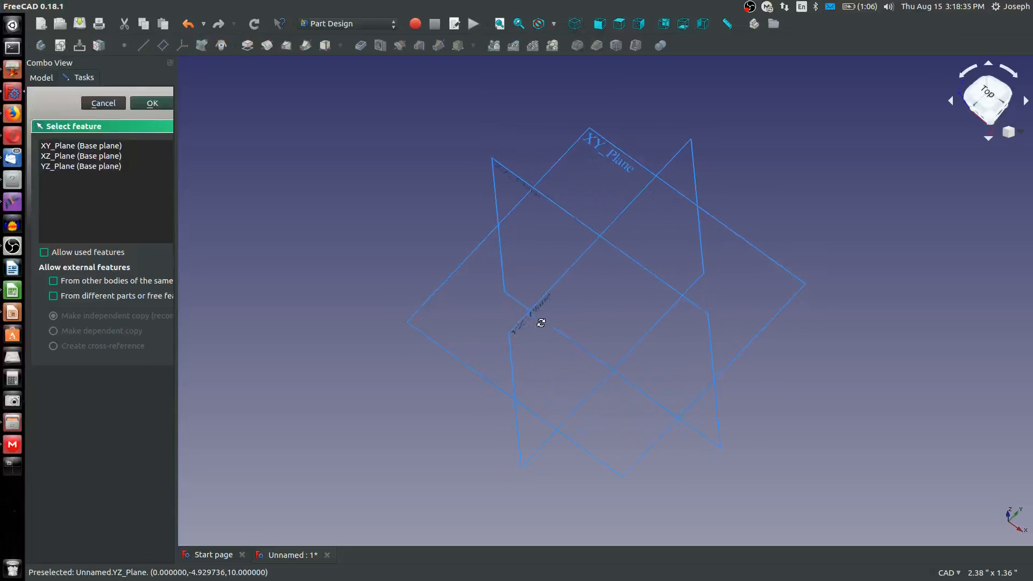
pyautogui.click(585, 140)
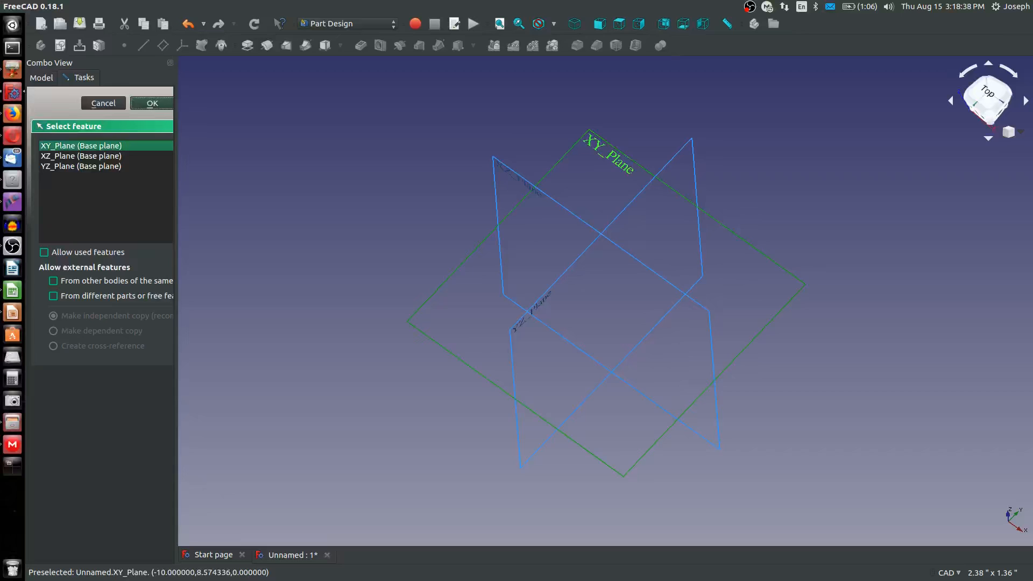
pyautogui.click(153, 103)
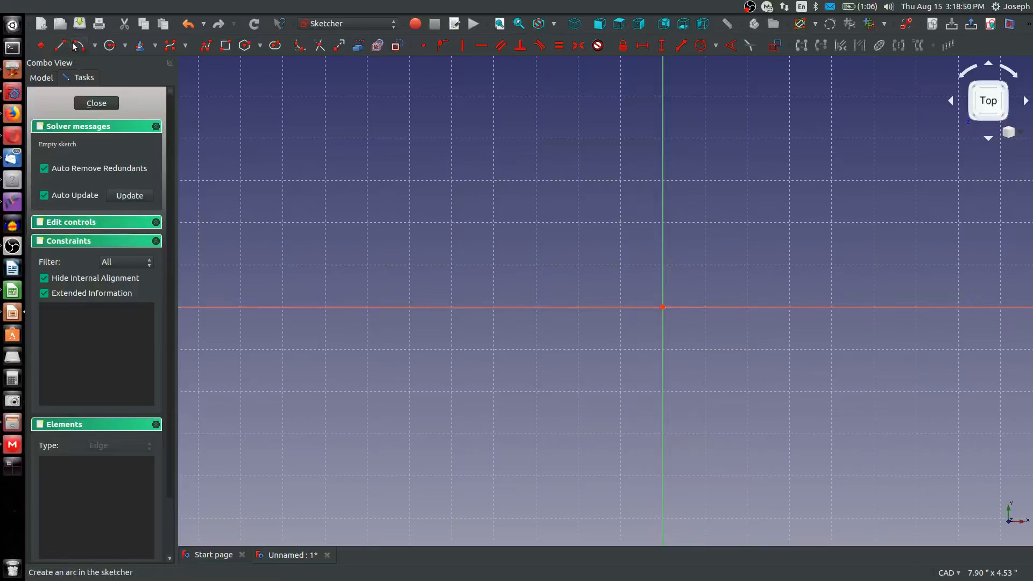
# Sketch two concentric upward-bulging arcs centered on the origin, the inner one about 0.47 inches in radius
pyautogui.click(662, 306)
pyautogui.click(596, 278)
pyautogui.click(729, 277)
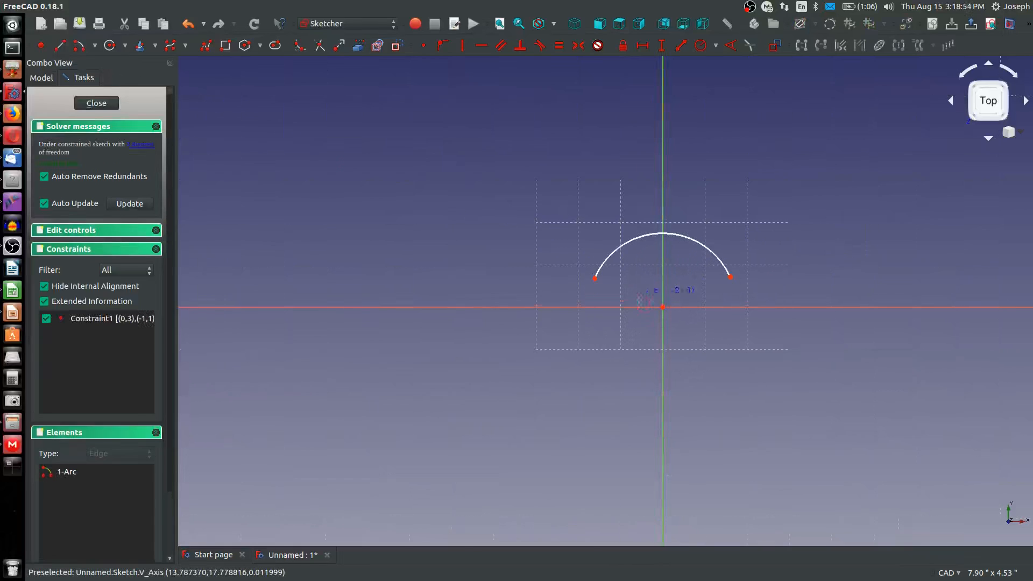
pyautogui.click(662, 307)
pyautogui.click(613, 295)
pyautogui.click(710, 290)
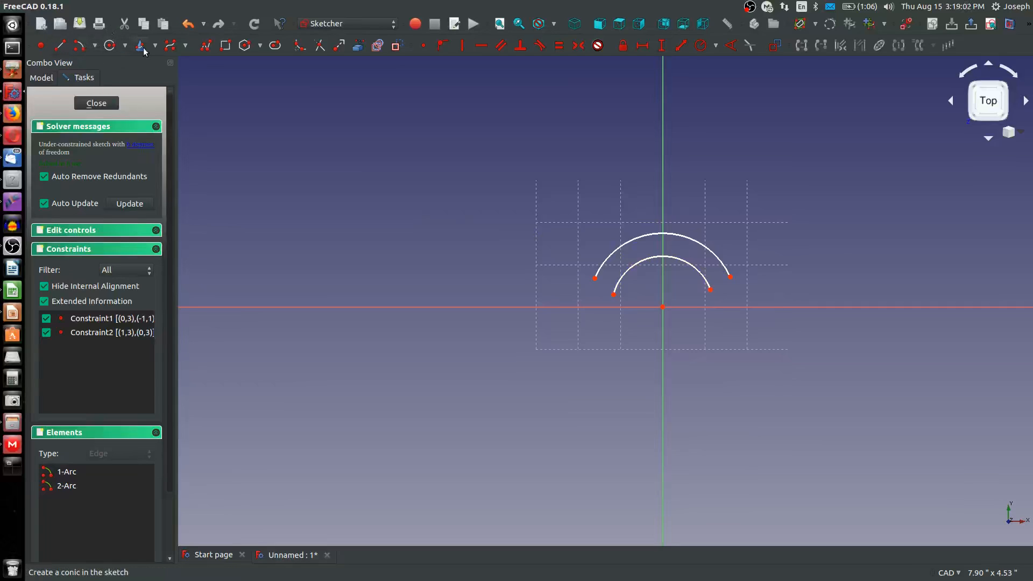
# Constrain the inner arc's radius to 2 inches
pyautogui.click(682, 264)
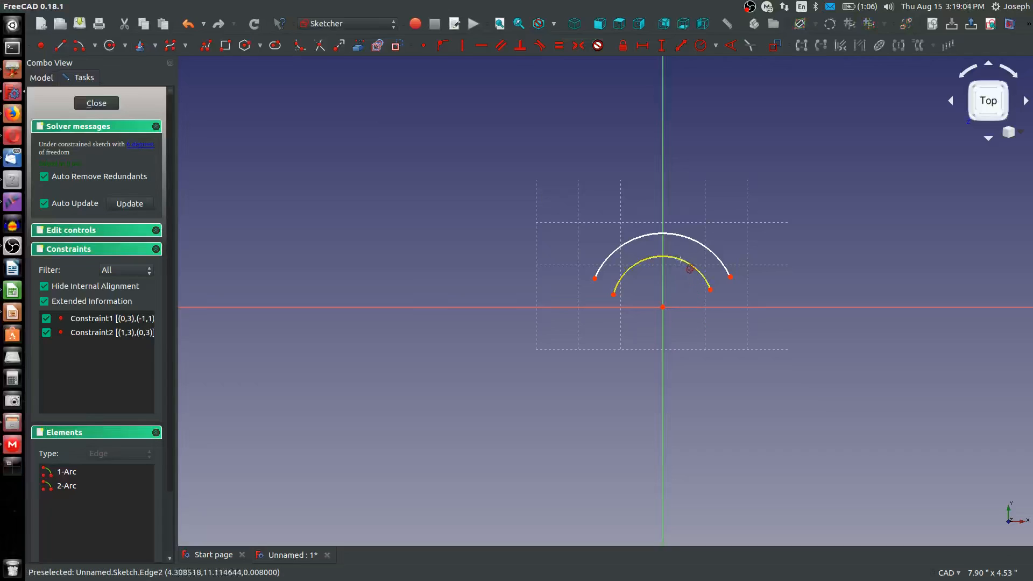
pyautogui.hotkey('shift', 'r')
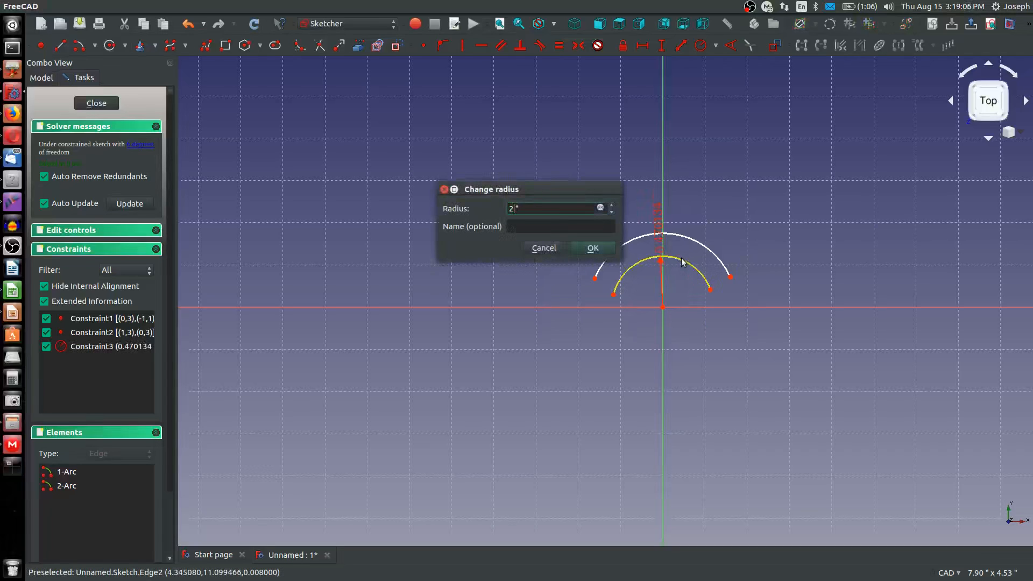
pyautogui.press('Return')
# Enlarge the unconstrained arc until it lies outside the 2-inch arc, and constrain its radius to 2.375 inches
pyautogui.scroll(-3, 742, 184)
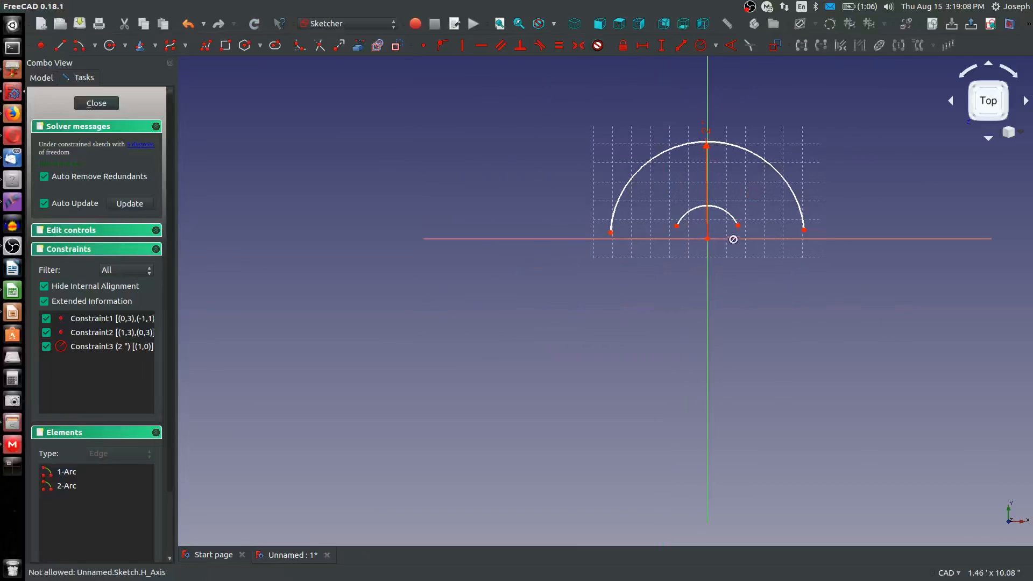
pyautogui.moveTo(732, 233)
pyautogui.mouseDown()
pyautogui.moveTo(858, 200)
pyautogui.moveTo(839, 206)
pyautogui.mouseUp()
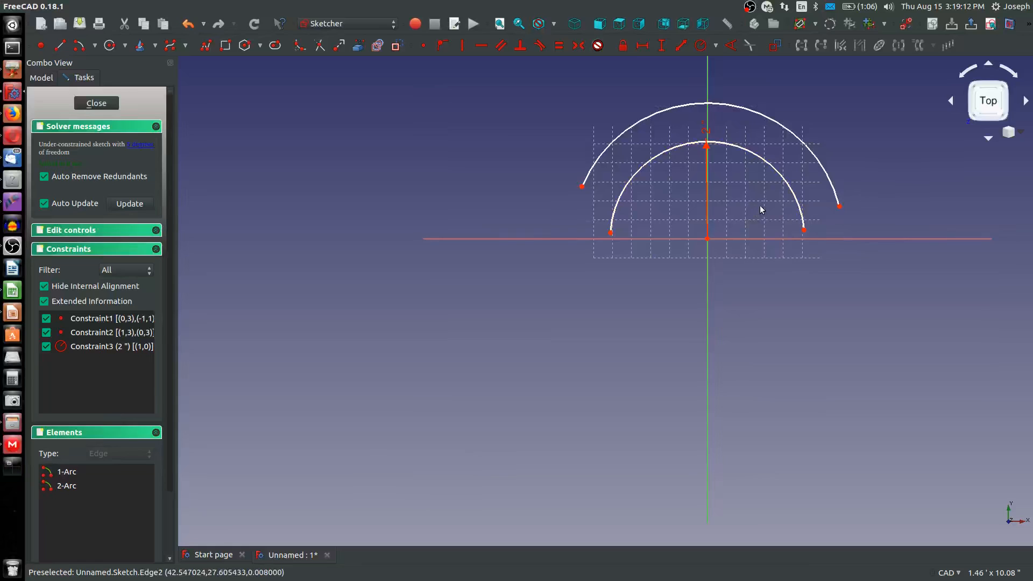
pyautogui.hotkey('shift', 'r')
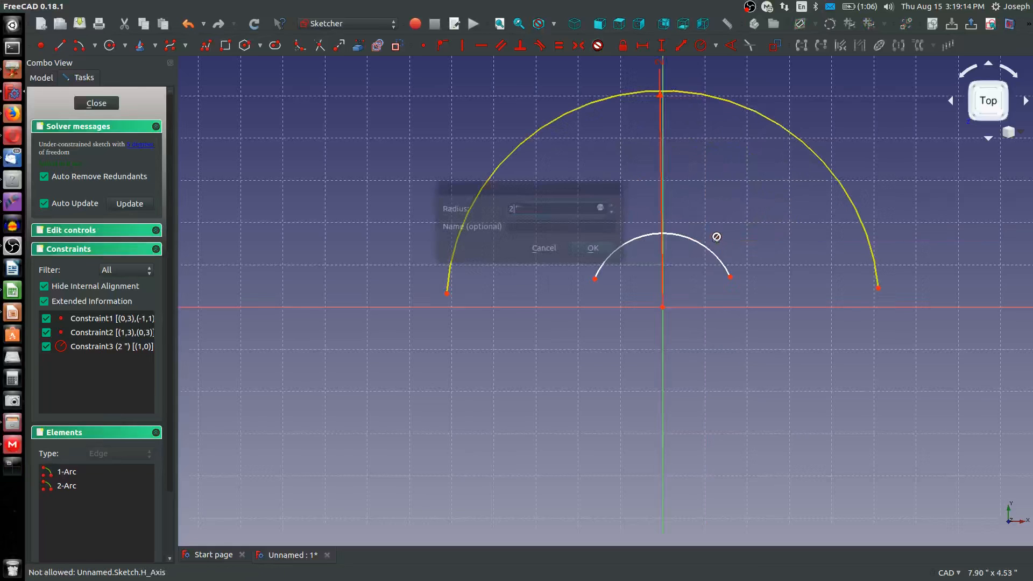
pyautogui.click(782, 127)
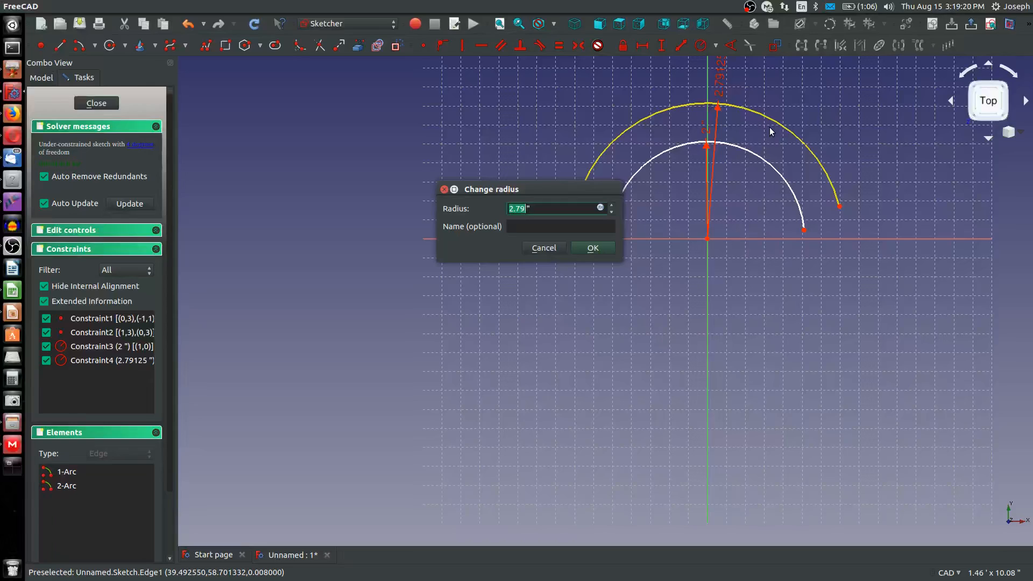
pyautogui.write('2.375')
pyautogui.press('Return')
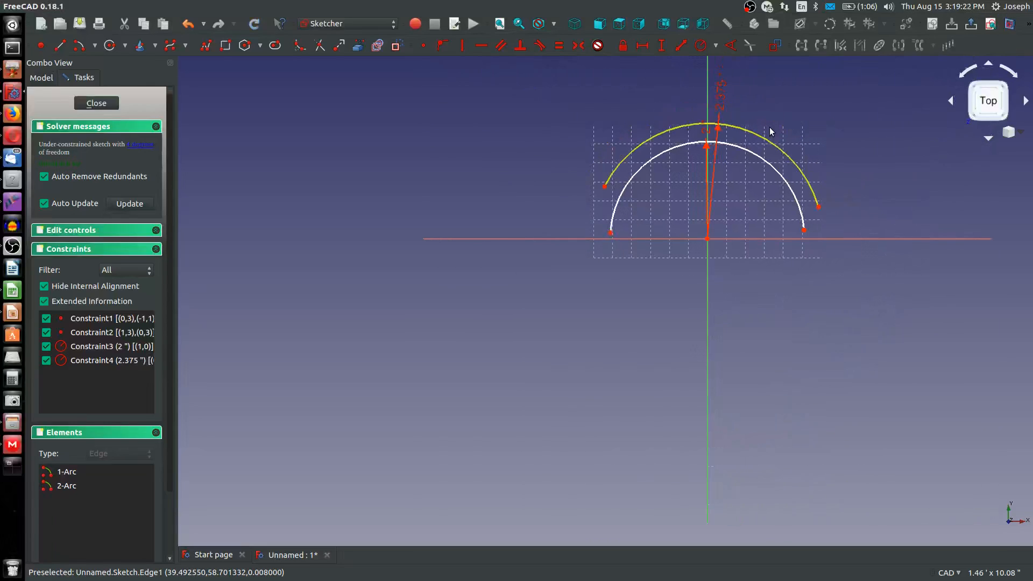
pyautogui.rightClick(717, 247)
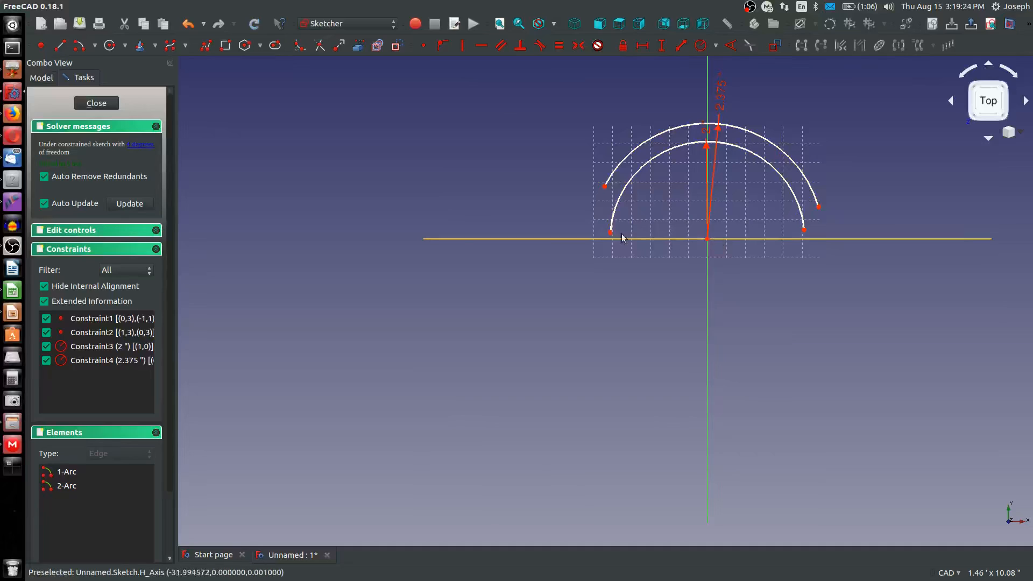
# Align the endpoints of both arcs horizontally with the origin so that they form two concentric semicircles
pyautogui.click(818, 206)
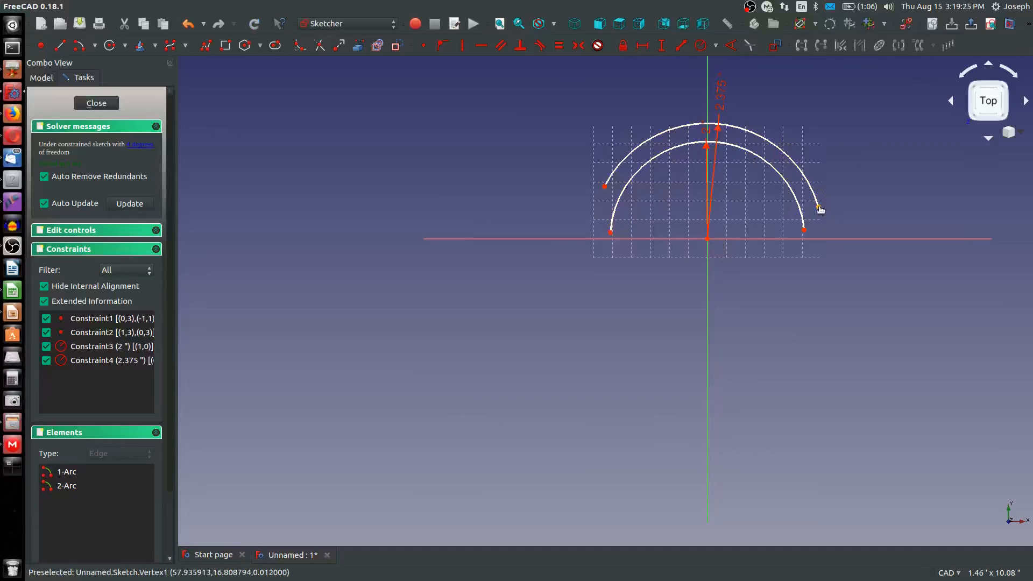
pyautogui.click(804, 232)
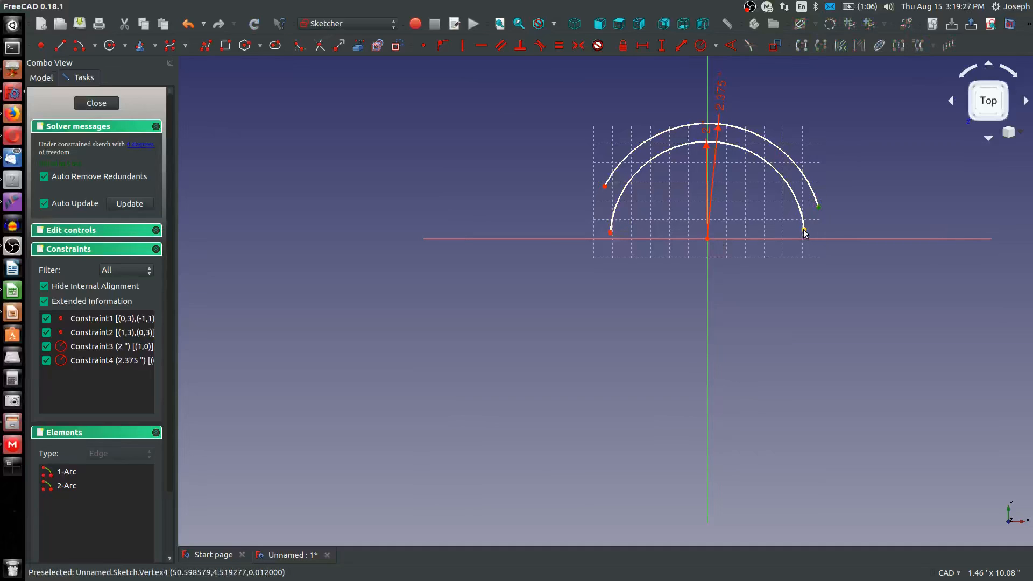
pyautogui.click(706, 239)
pyautogui.press('o')
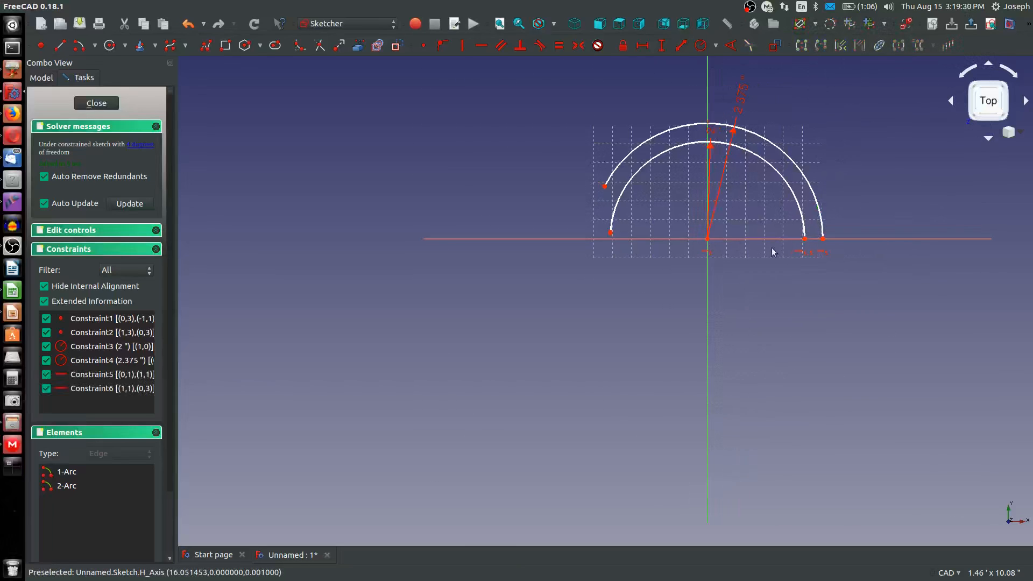
pyautogui.click(823, 238)
pyautogui.click(803, 238)
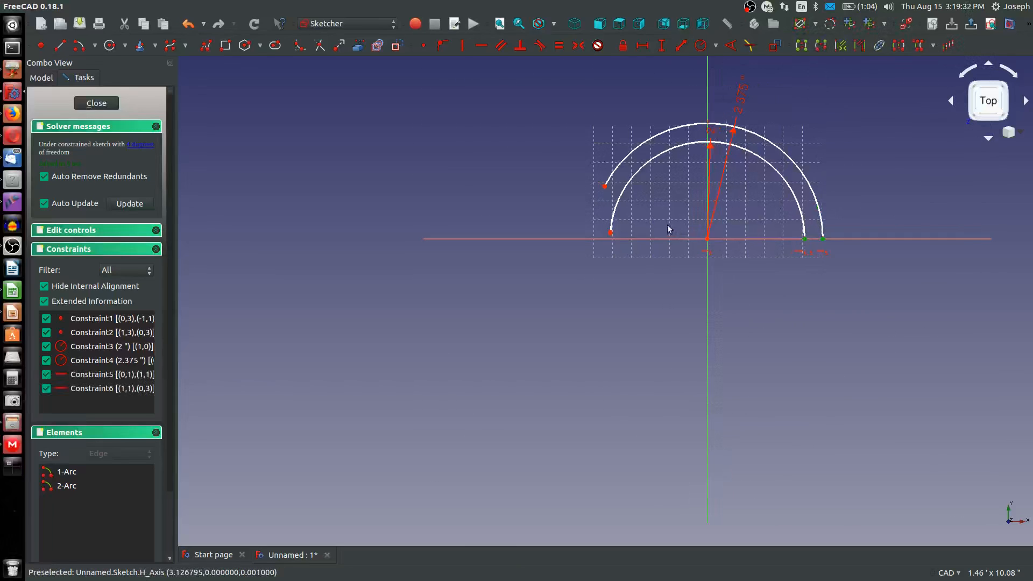
pyautogui.click(612, 234)
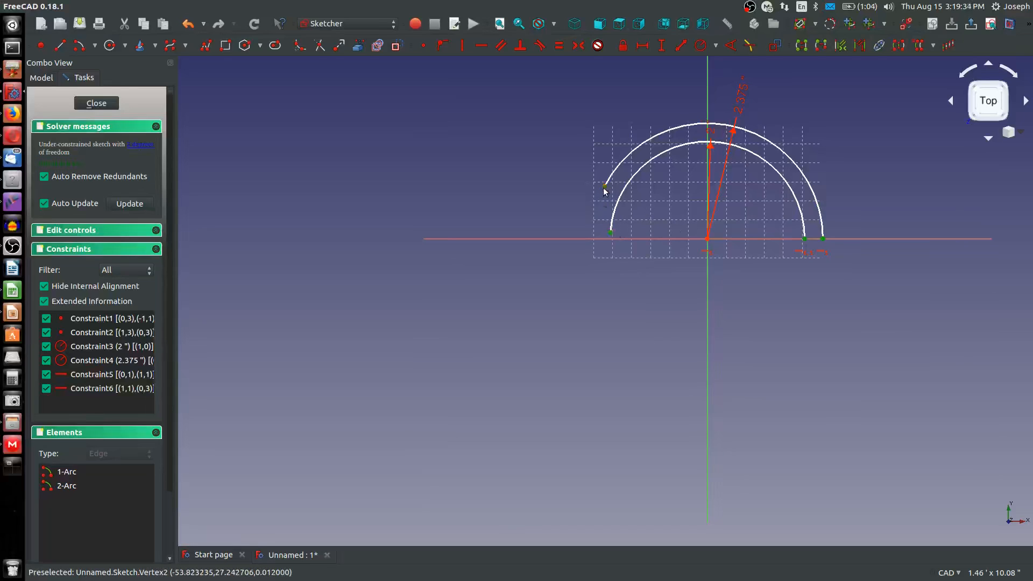
pyautogui.click(604, 188)
pyautogui.press('h')
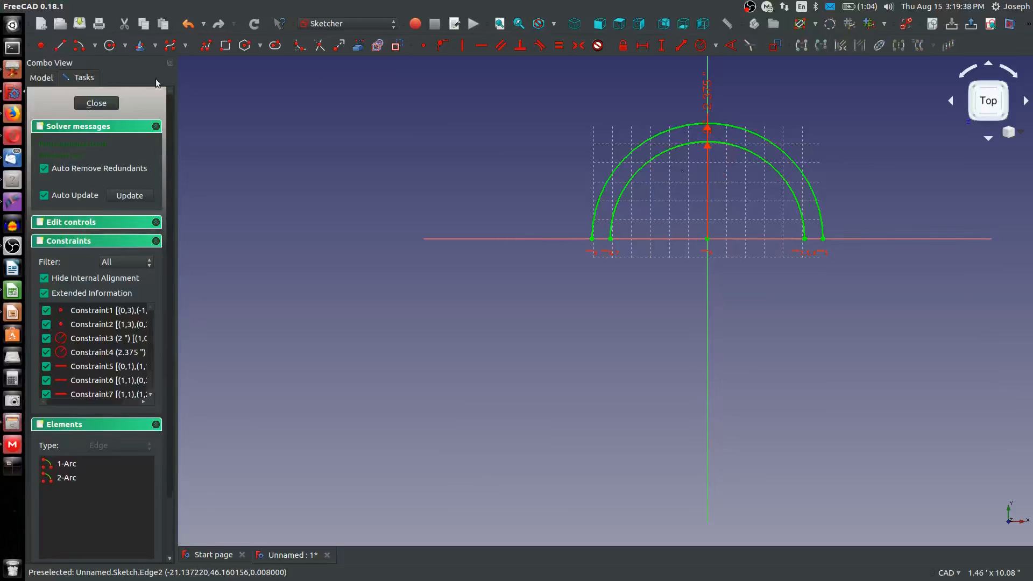
pyautogui.click(822, 238)
pyautogui.scroll(-2, 828, 315)
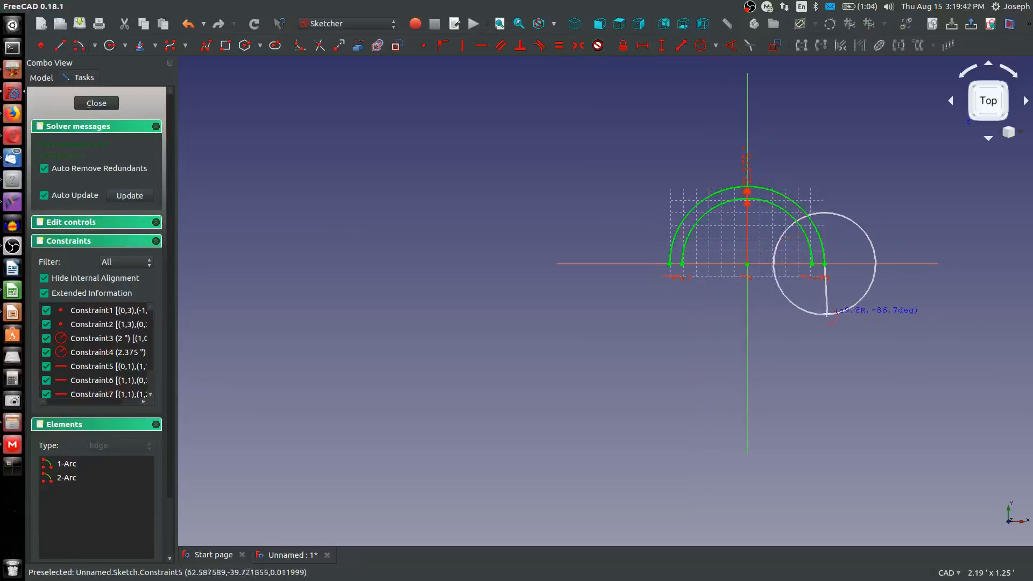
pyautogui.press('Escape')
# Sketch an arc by end points and rim point from the outer semicircle's right end, flaring down and outward
pyautogui.click(95, 45)
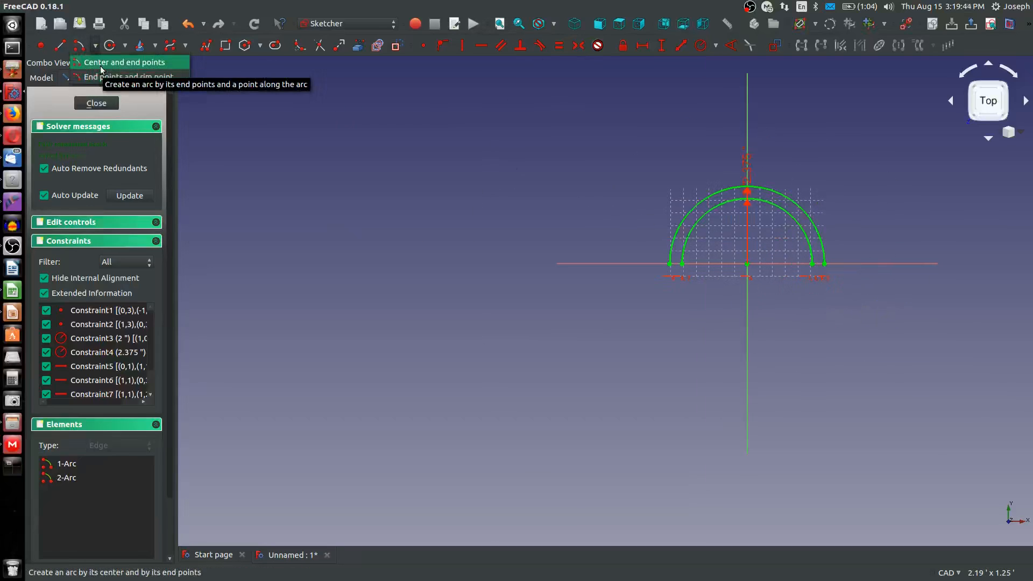
pyautogui.click(101, 68)
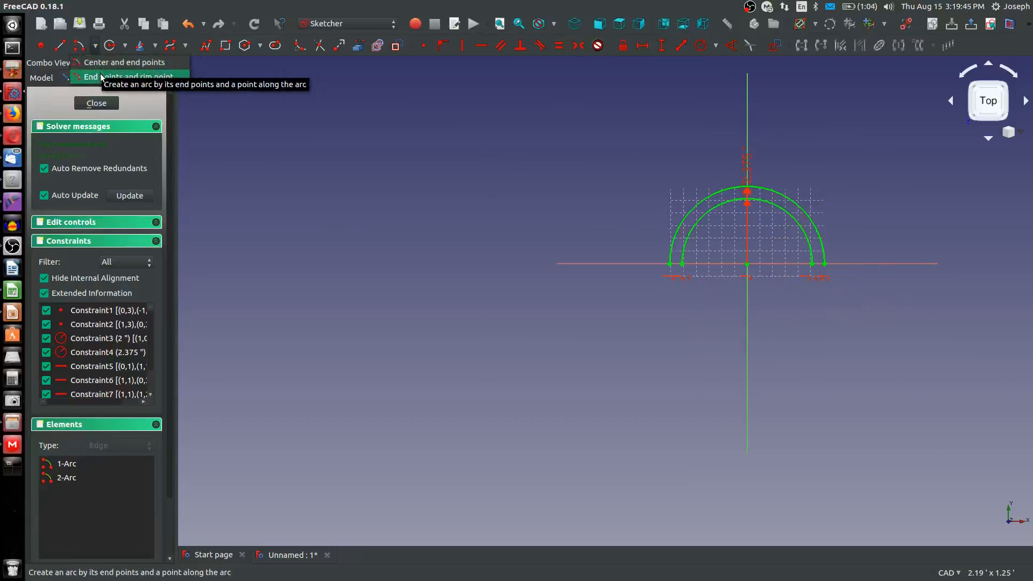
pyautogui.click(823, 263)
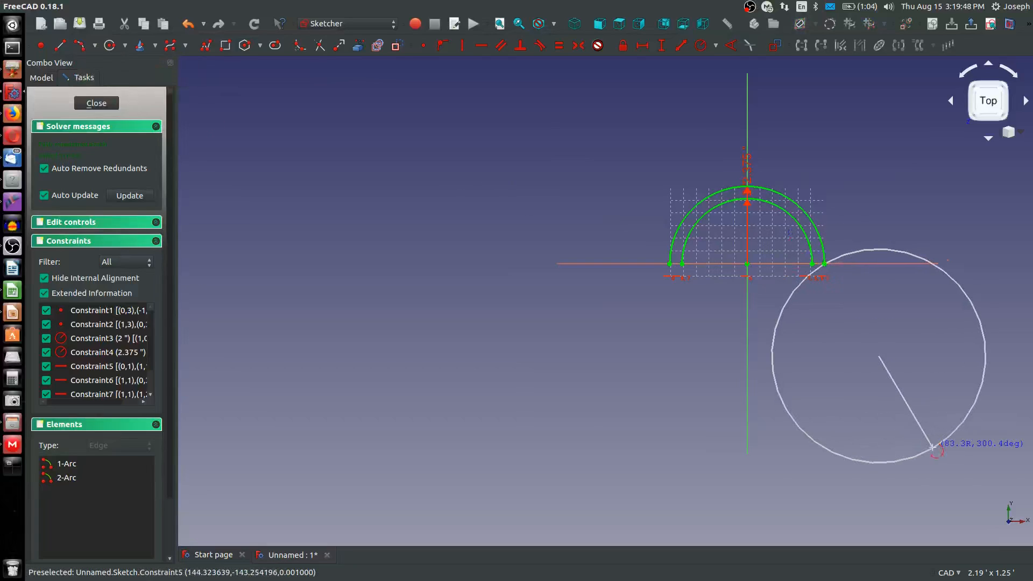
pyautogui.click(932, 447)
pyautogui.click(865, 361)
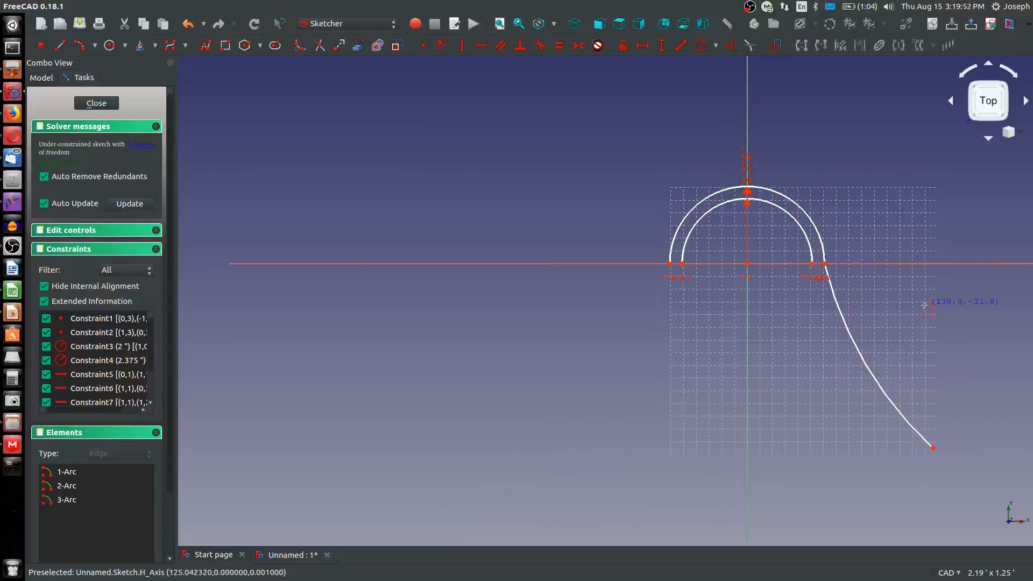
# Make the flaring arc tangent to the outer semicircle at their shared endpoint
pyautogui.scroll(-4, 773, 341)
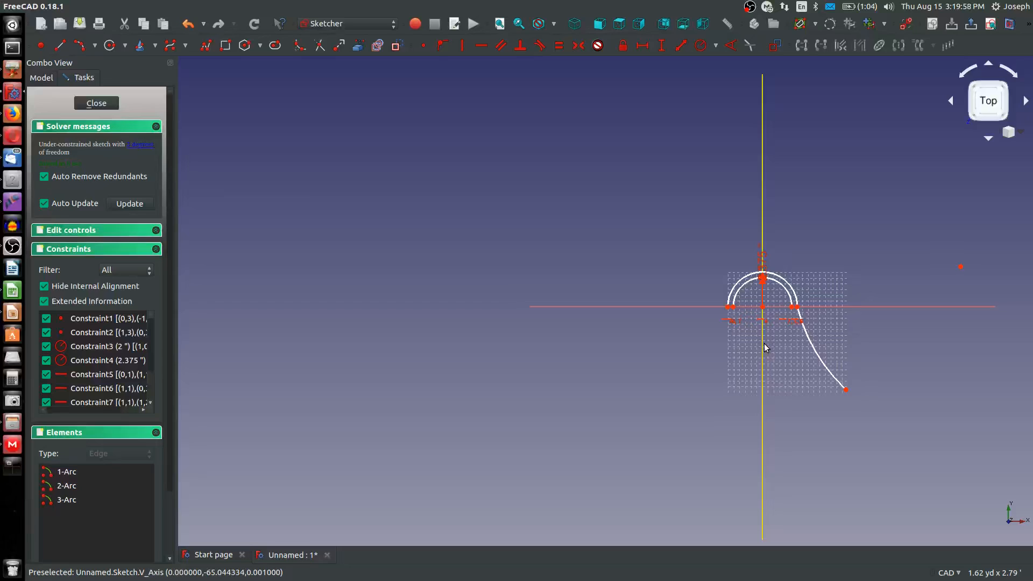
pyautogui.click(810, 347)
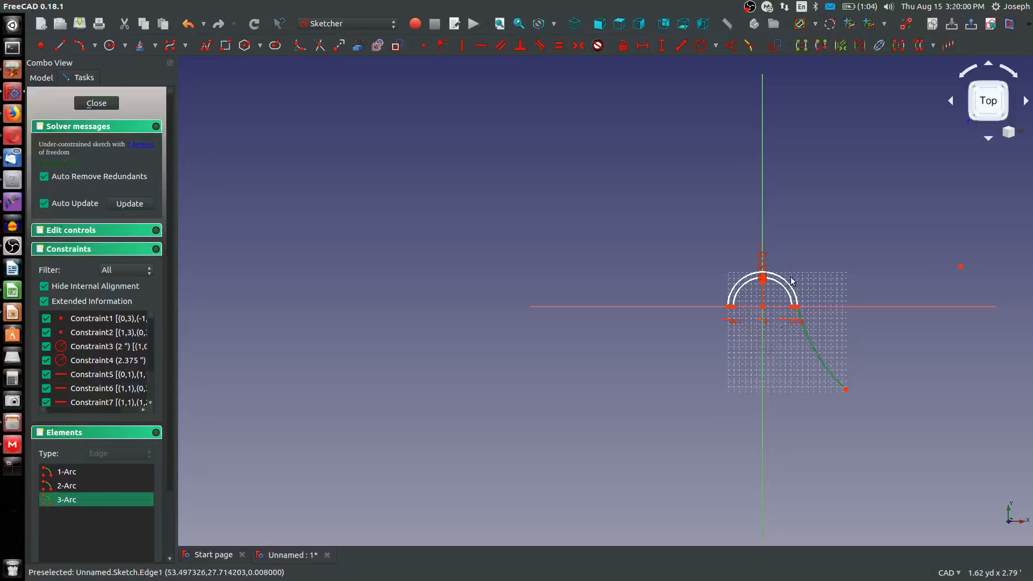
pyautogui.click(790, 284)
pyautogui.press('t')
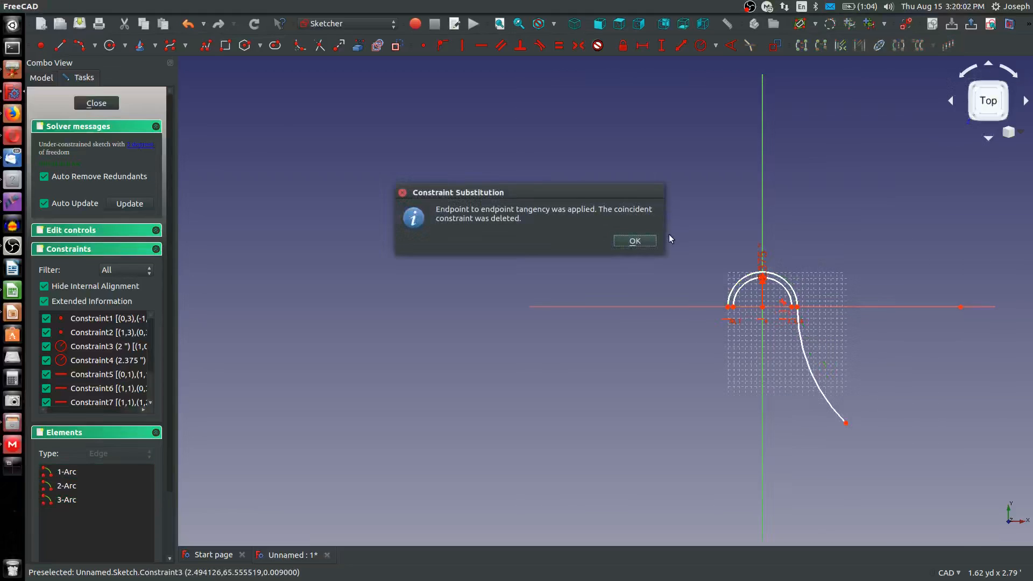
pyautogui.click(642, 242)
pyautogui.scroll(-4, 781, 321)
pyautogui.scroll(4, 793, 357)
pyautogui.scroll(4, 830, 342)
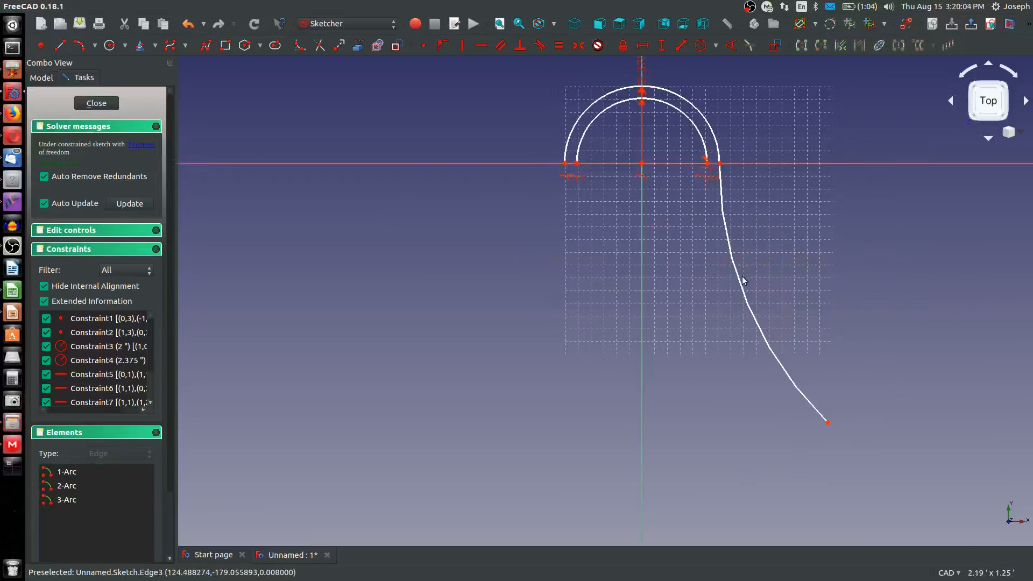
# Sketch a second flaring arc from the inner semicircle's right end, running down just inside the first flaring arc
pyautogui.click(82, 44)
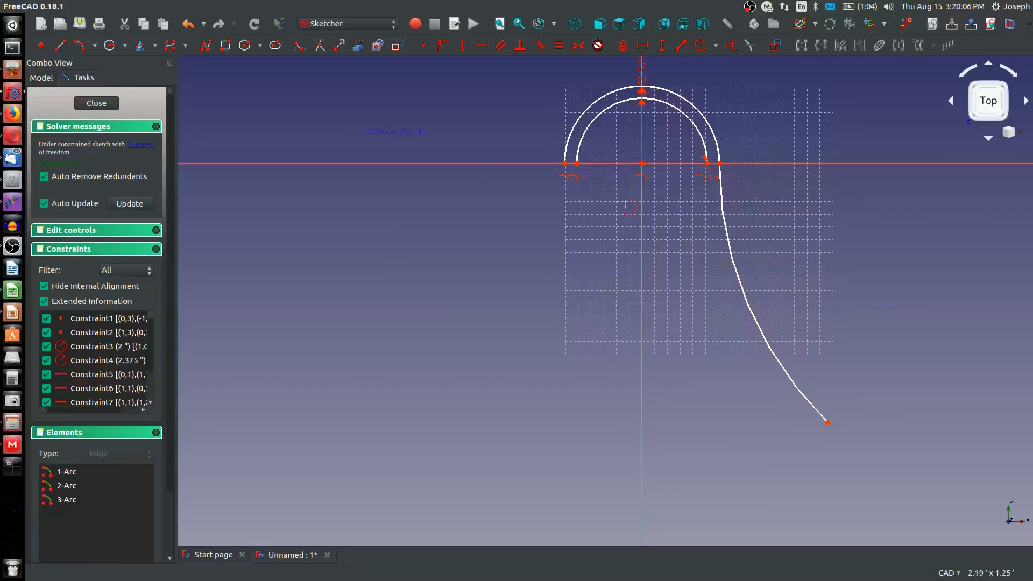
pyautogui.click(707, 162)
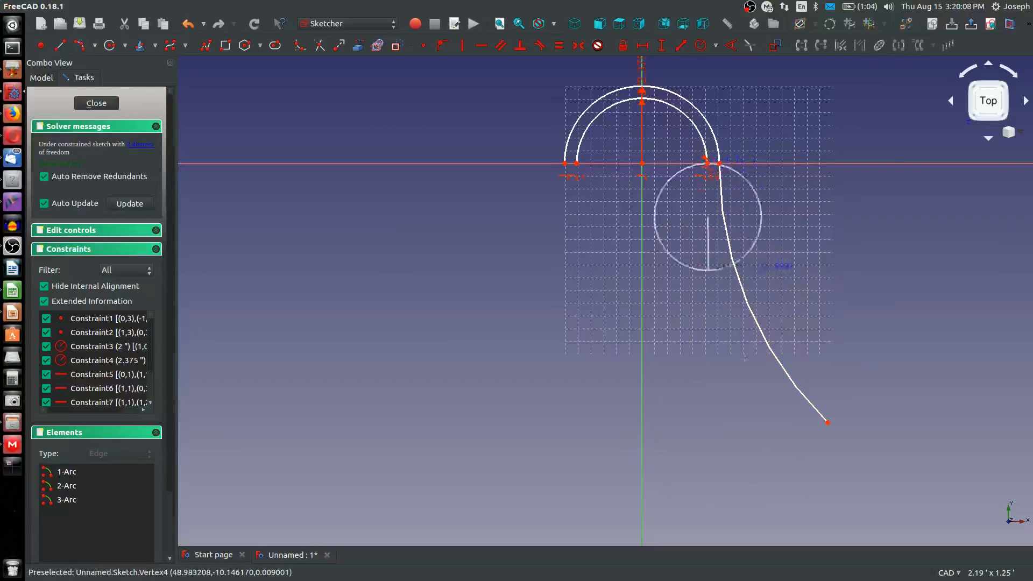
pyautogui.click(807, 428)
pyautogui.click(739, 345)
# Make the center points of the two flaring arcs coincident
pyautogui.scroll(-5, 793, 308)
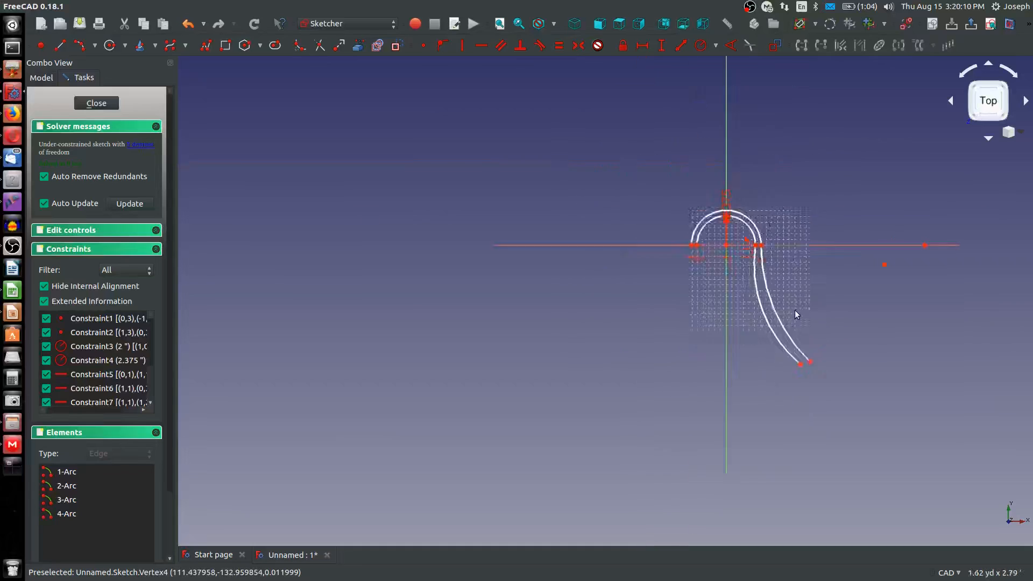
pyautogui.click(855, 280)
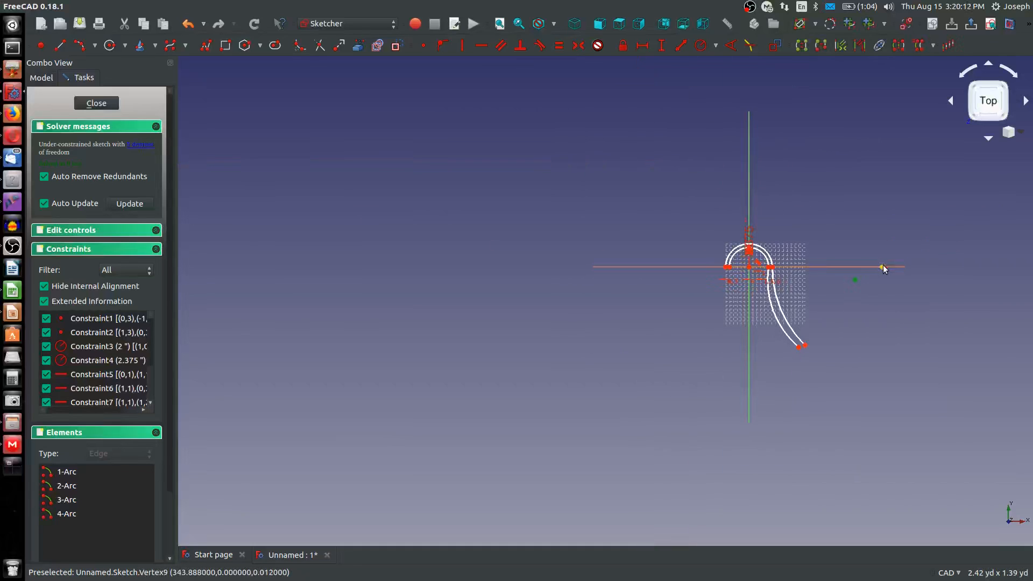
pyautogui.click(423, 45)
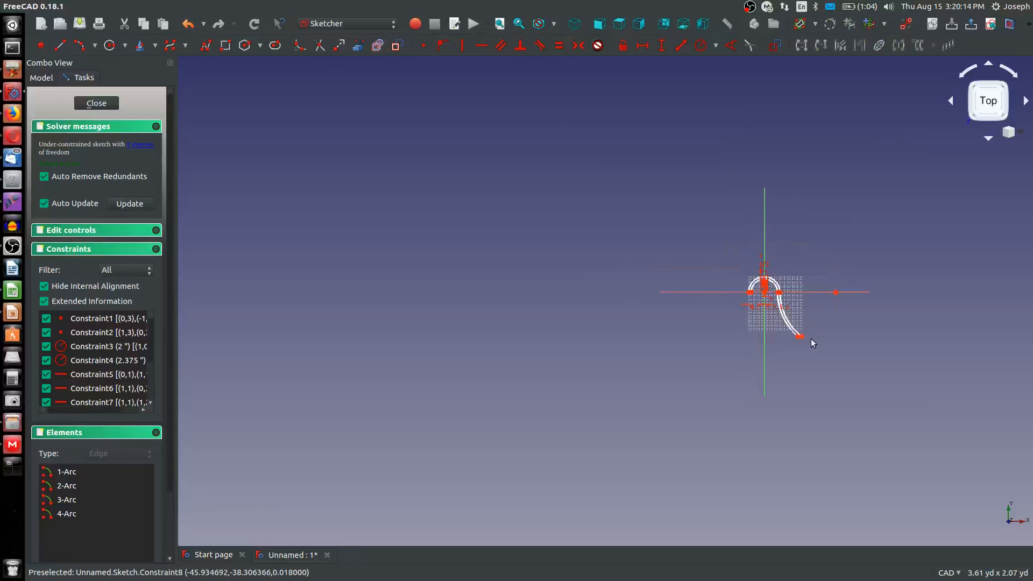
# Sketch an upward-curling hook arc by end points and rim point from the outer flaring arc's lower end
pyautogui.scroll(2, 811, 338)
pyautogui.scroll(2, 803, 416)
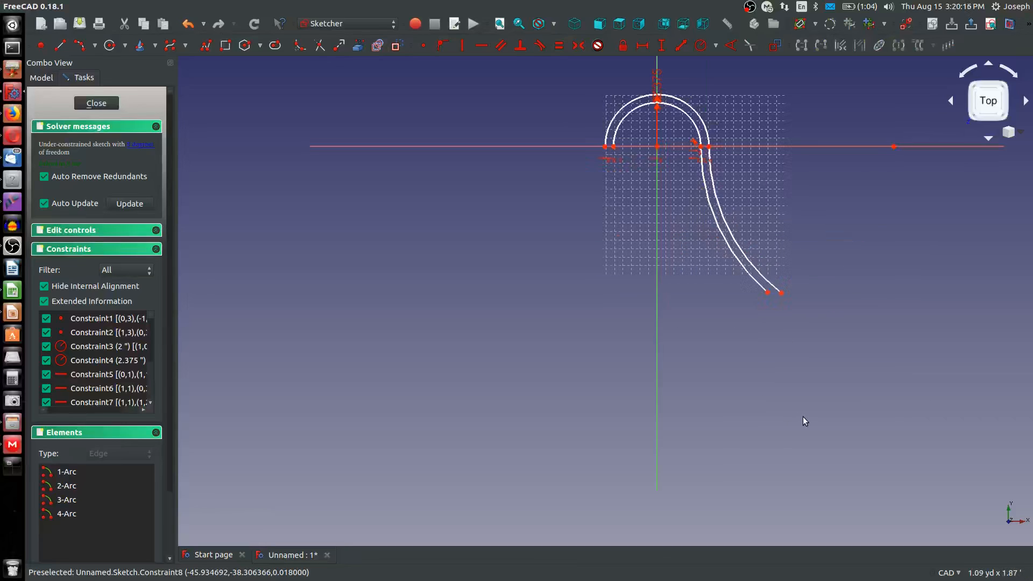
pyautogui.moveTo(784, 392); pyautogui.dragTo(627, 390, button='middle')
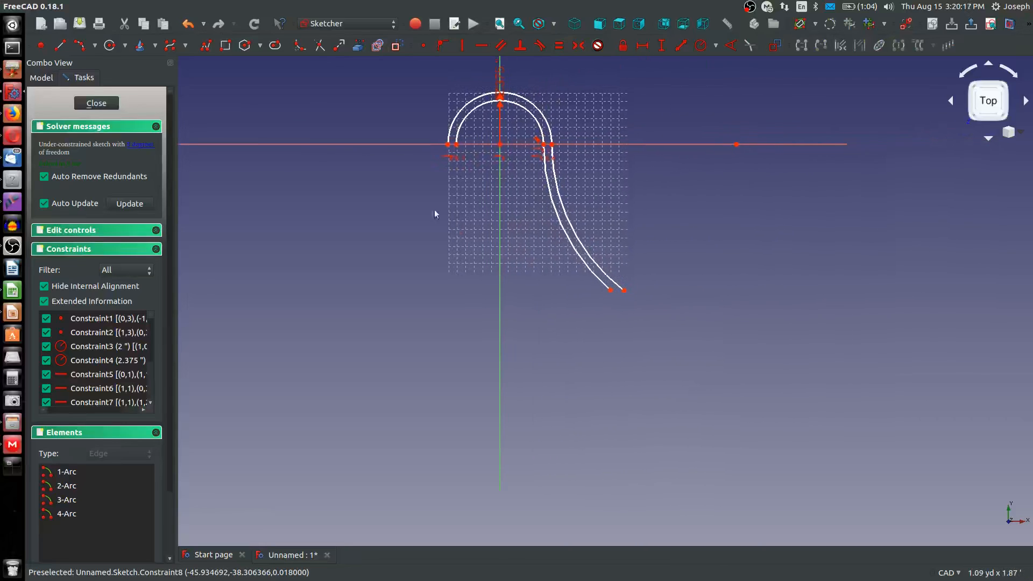
pyautogui.click(81, 48)
pyautogui.click(624, 290)
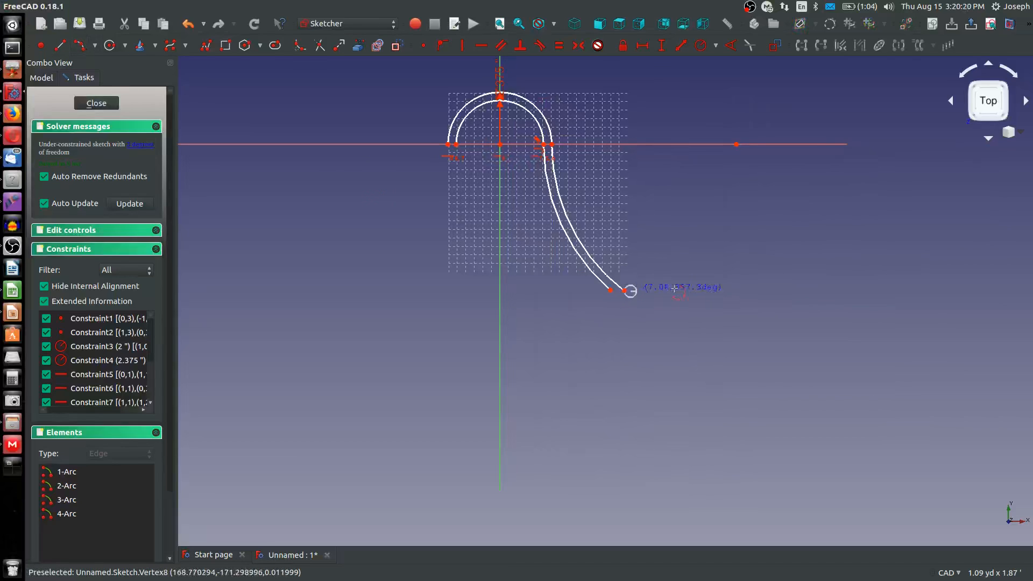
pyautogui.click(694, 276)
pyautogui.click(675, 295)
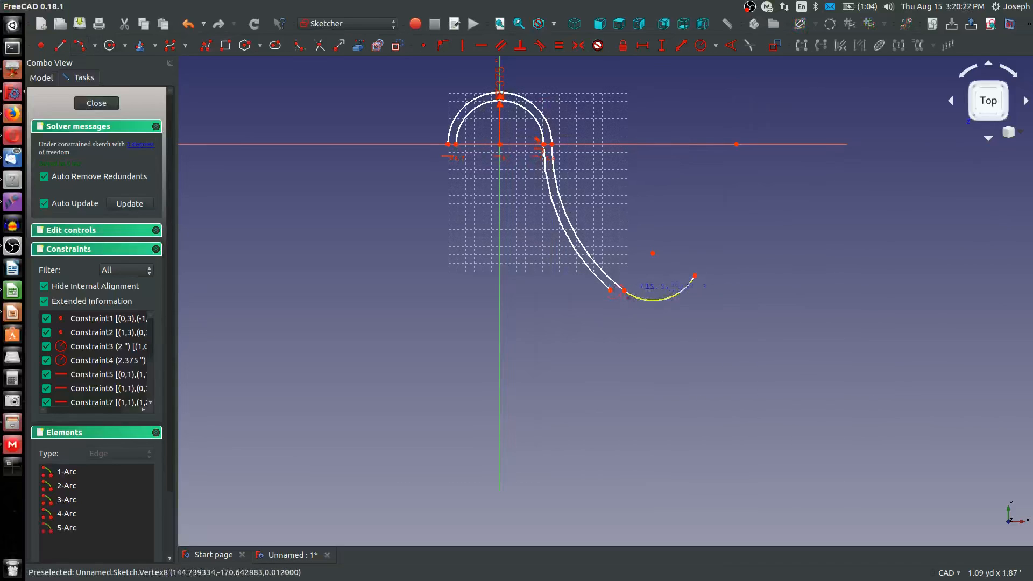
# Sketch a larger hook arc from the inner flaring arc's lower end, running just below the first hook arc
pyautogui.click(610, 290)
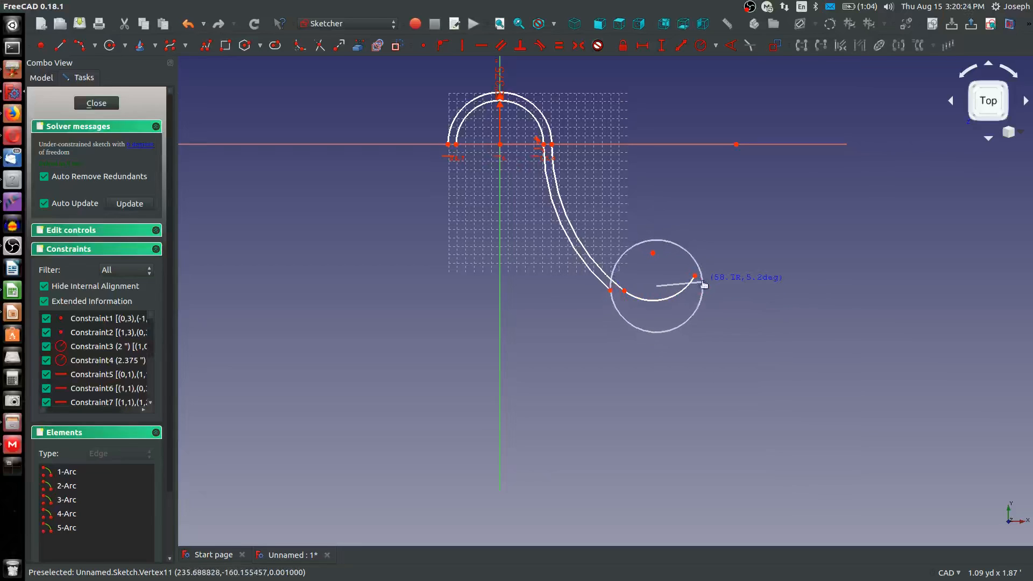
pyautogui.click(703, 281)
pyautogui.click(654, 310)
# Make each hook arc tangent to the flaring arc it continues
pyautogui.click(647, 301)
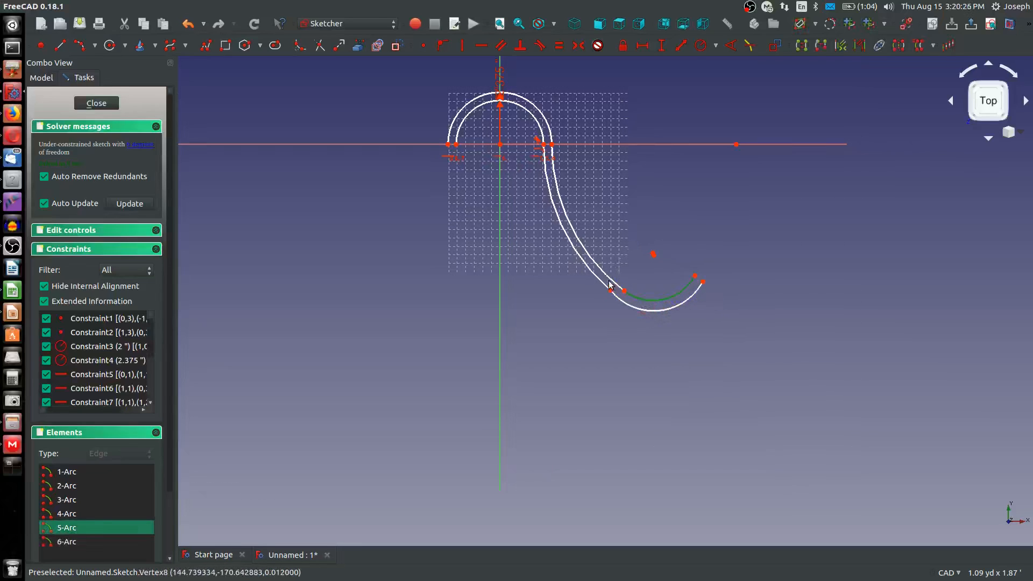
pyautogui.click(611, 284)
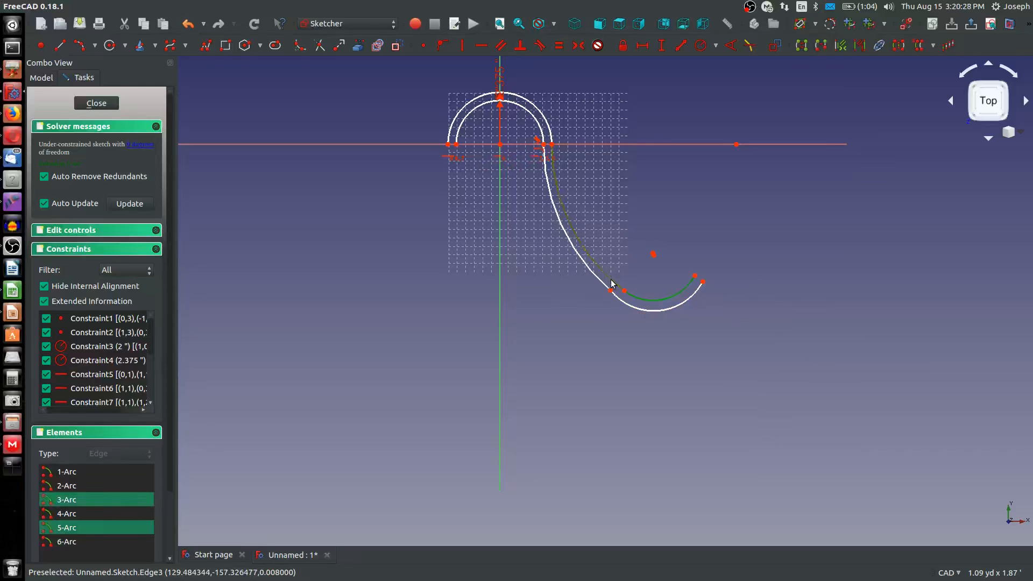
pyautogui.press('t')
pyautogui.click(629, 244)
pyautogui.click(601, 281)
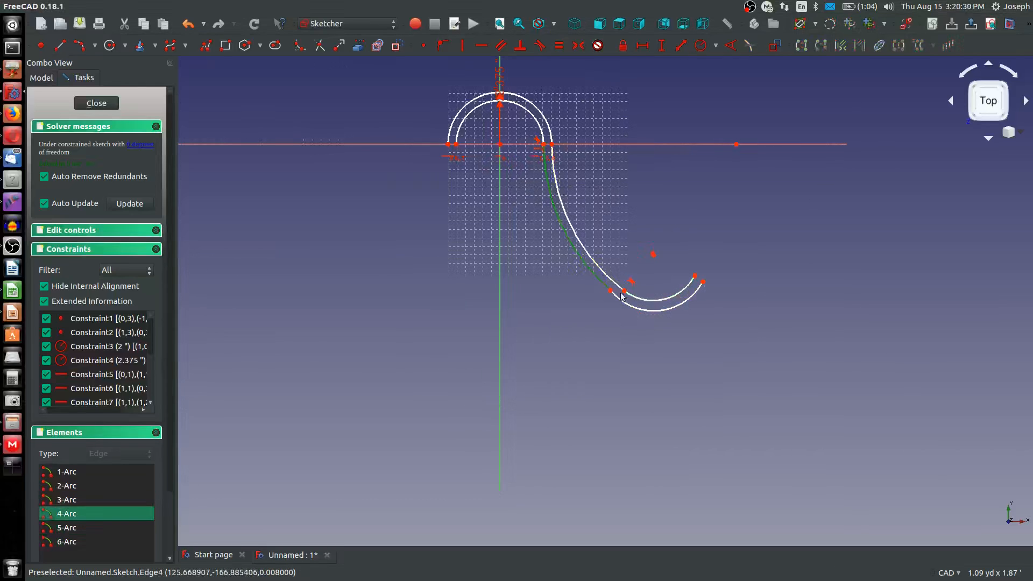
pyautogui.click(622, 301)
pyautogui.press('t')
pyautogui.click(629, 240)
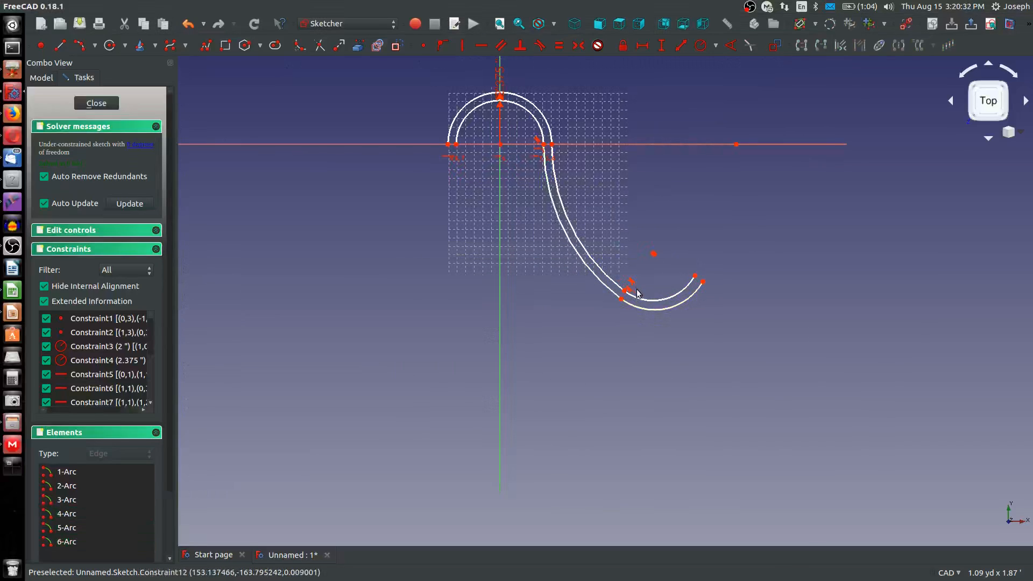
# Align the open ends of both hook arcs horizontally and close them with a short line
pyautogui.click(694, 276)
pyautogui.click(703, 281)
pyautogui.press('h')
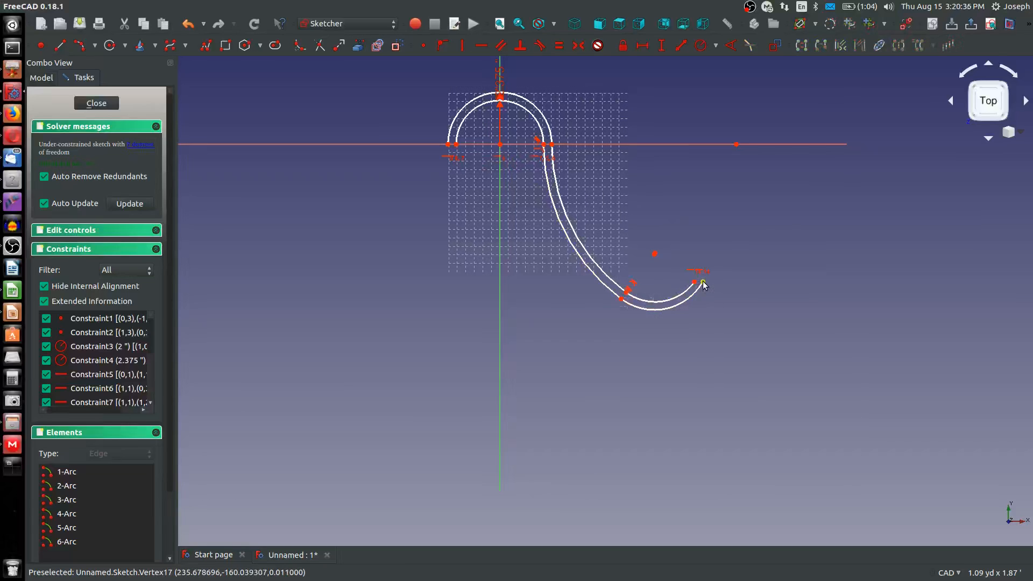
pyautogui.click(60, 46)
pyautogui.rightClick(720, 283)
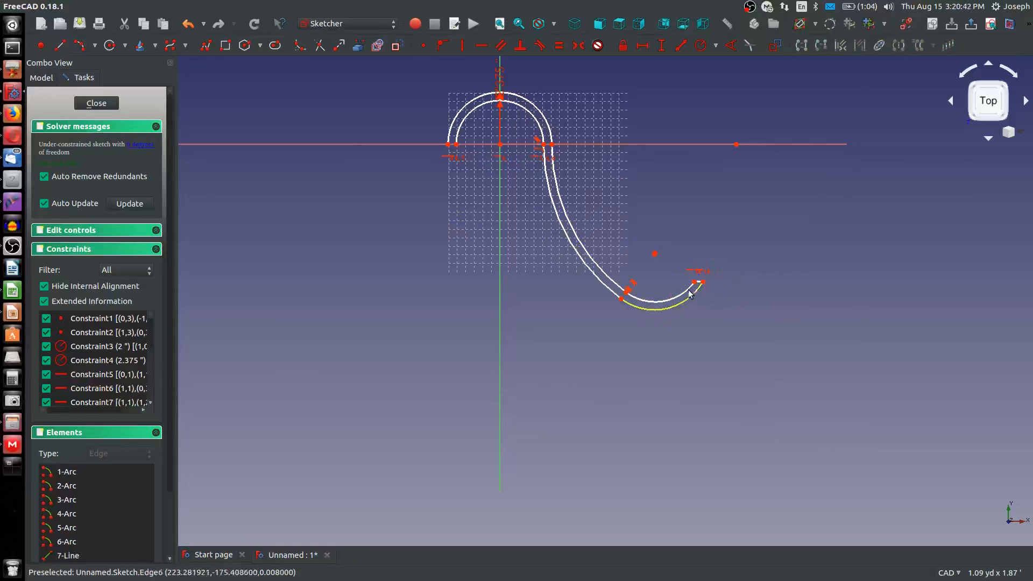
# Make the centers of the hook arcs coincident and align them horizontally with the smaller hook arc's open end
pyautogui.click(654, 253)
pyautogui.scroll(4, 653, 260)
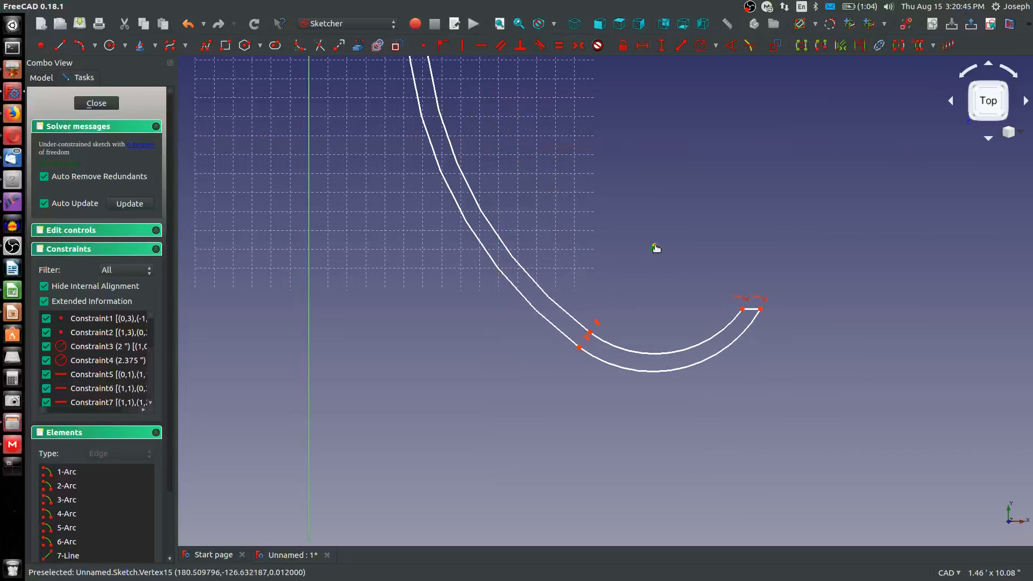
pyautogui.click(423, 45)
pyautogui.click(654, 246)
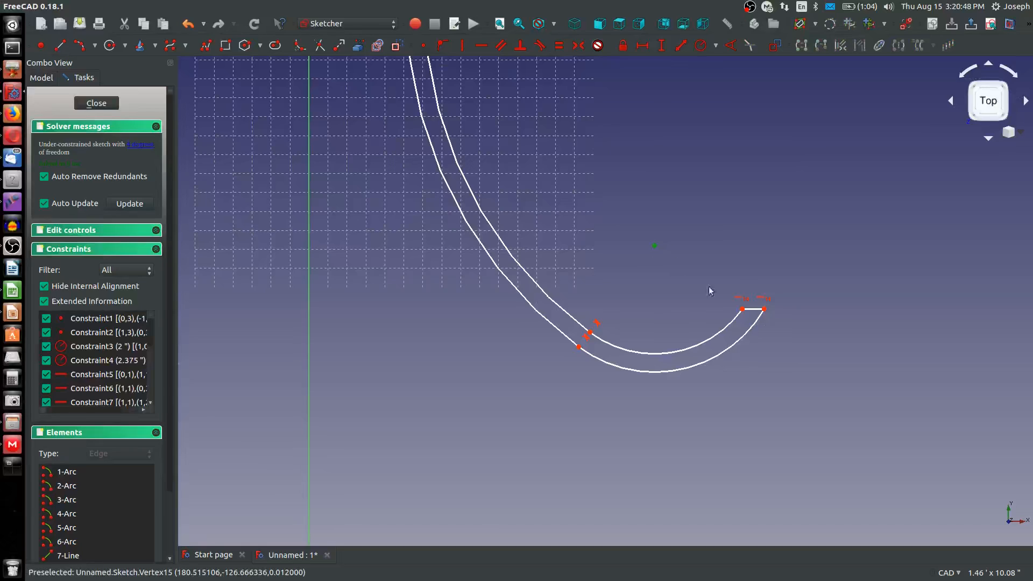
pyautogui.click(742, 309)
pyautogui.press('h')
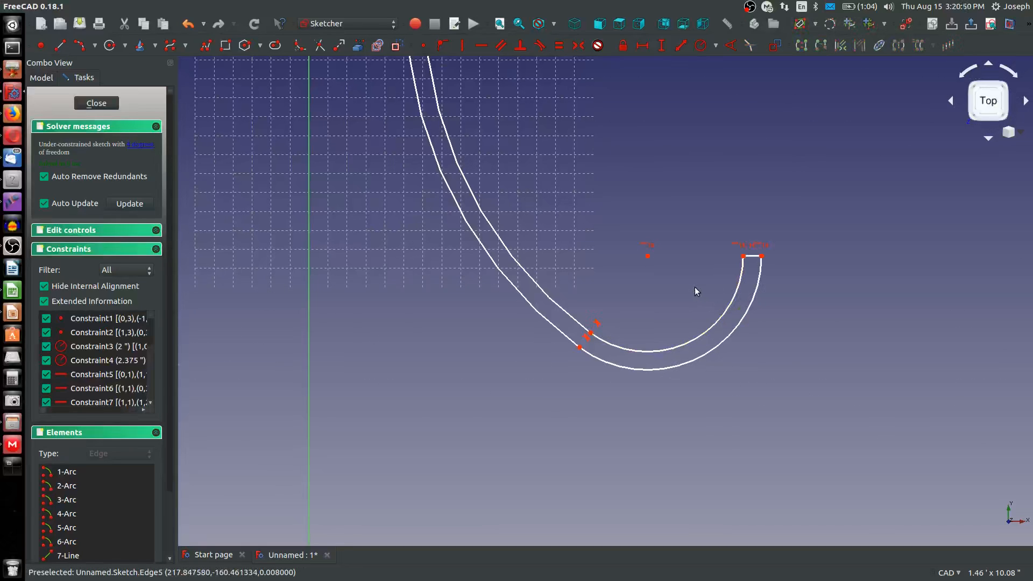
# Constrain the radius of the larger hook arc to 1 inch
pyautogui.scroll(-2, 694, 290)
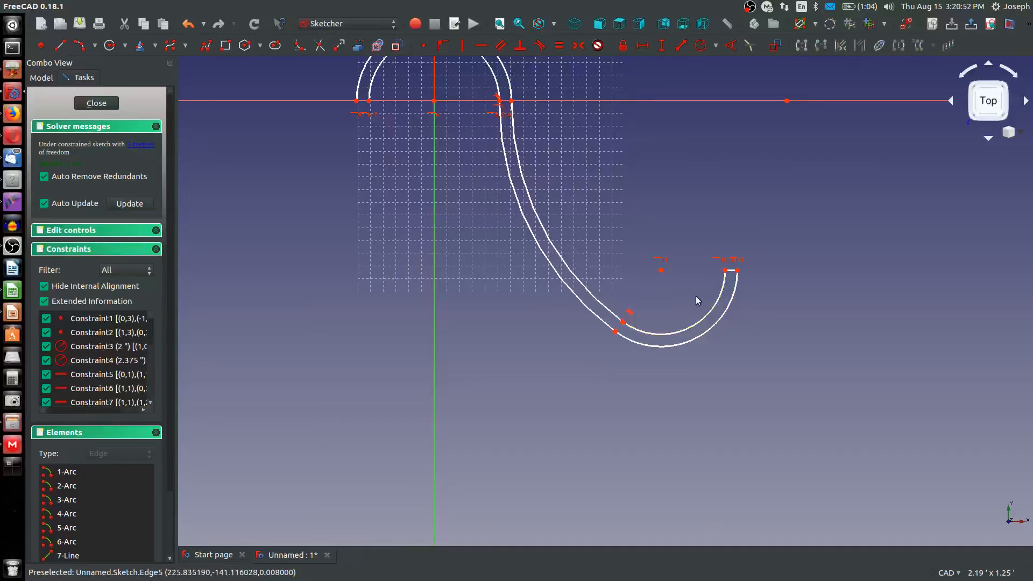
pyautogui.hotkey('shift', 'r')
pyautogui.click(711, 332)
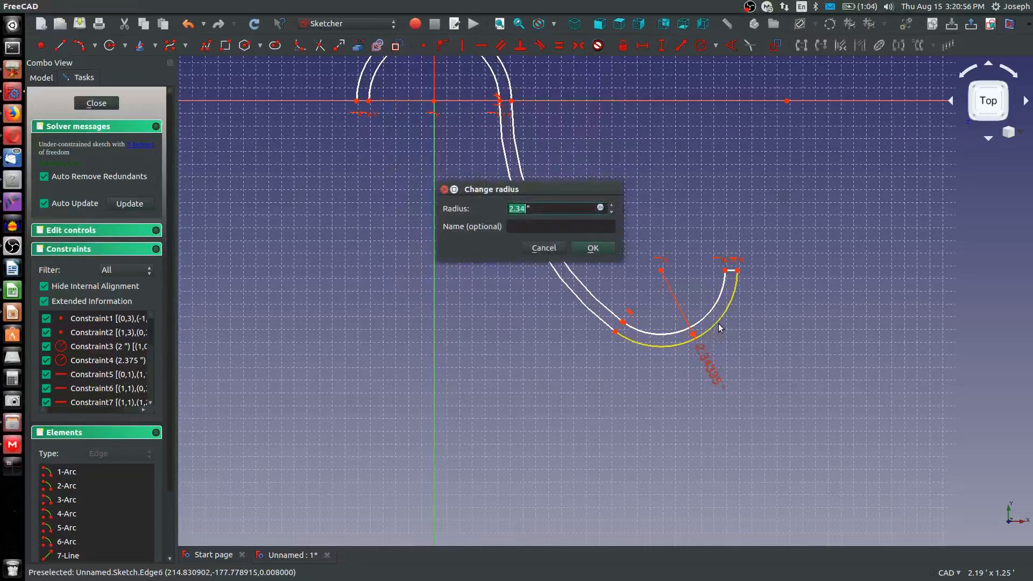
pyautogui.write('1')
pyautogui.press('Return')
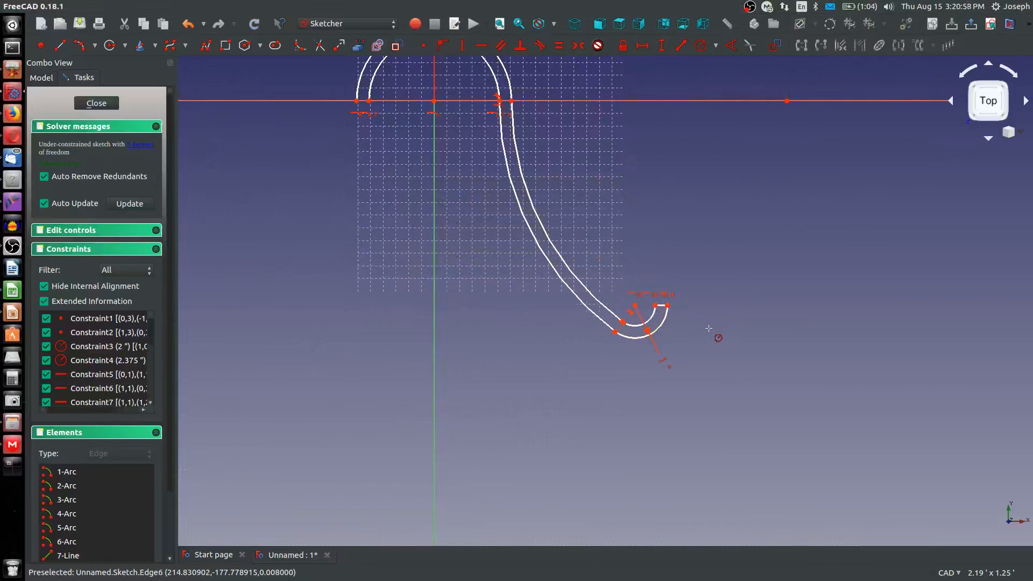
# Place a point on the larger hook arc's lowest part and align it vertically with the arc's center
pyautogui.scroll(-4, 622, 339)
pyautogui.scroll(2, 595, 316)
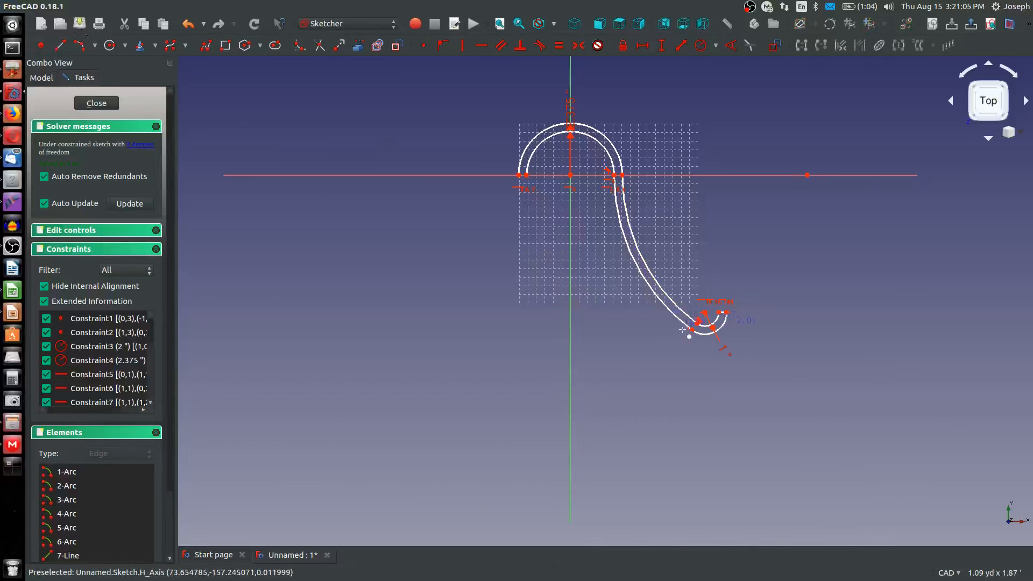
pyautogui.scroll(3, 704, 336)
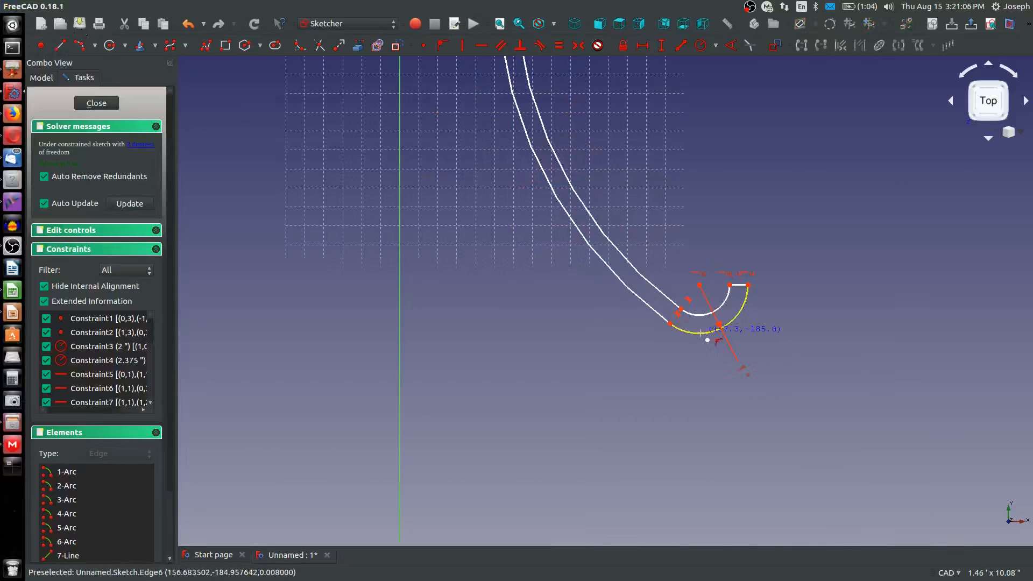
pyautogui.click(701, 331)
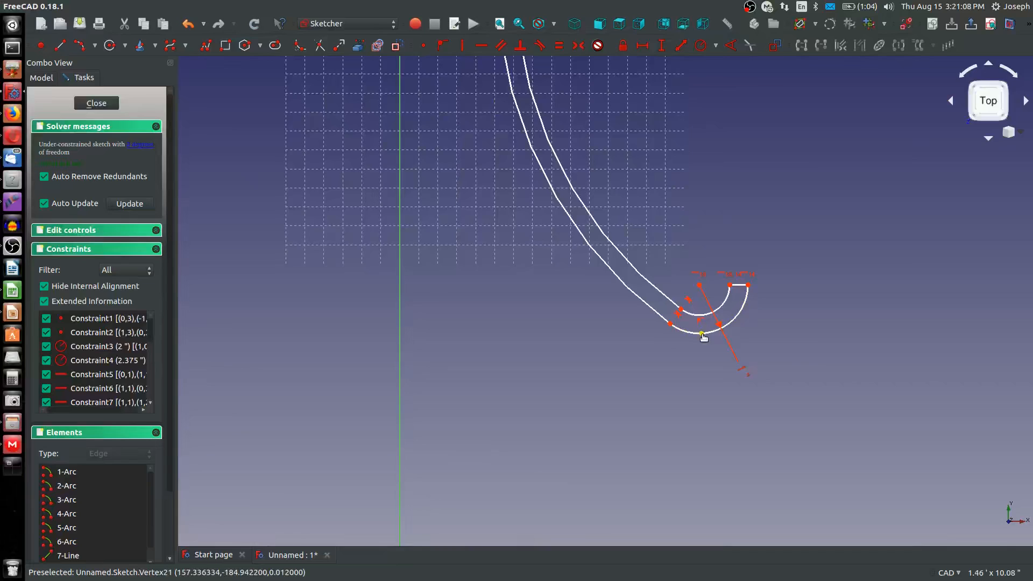
pyautogui.moveTo(699, 334); pyautogui.dragTo(700, 334)
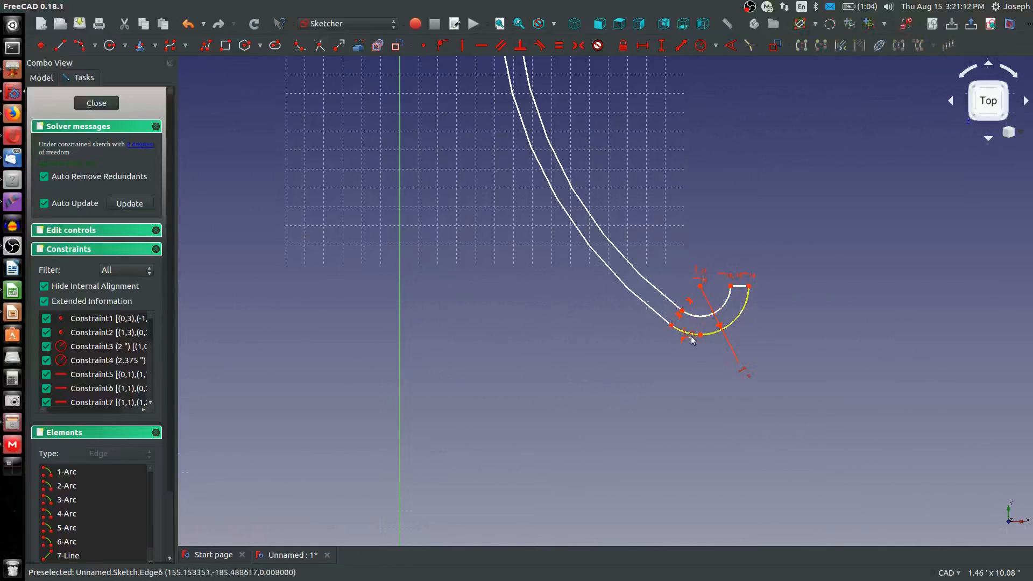
pyautogui.scroll(5, 701, 336)
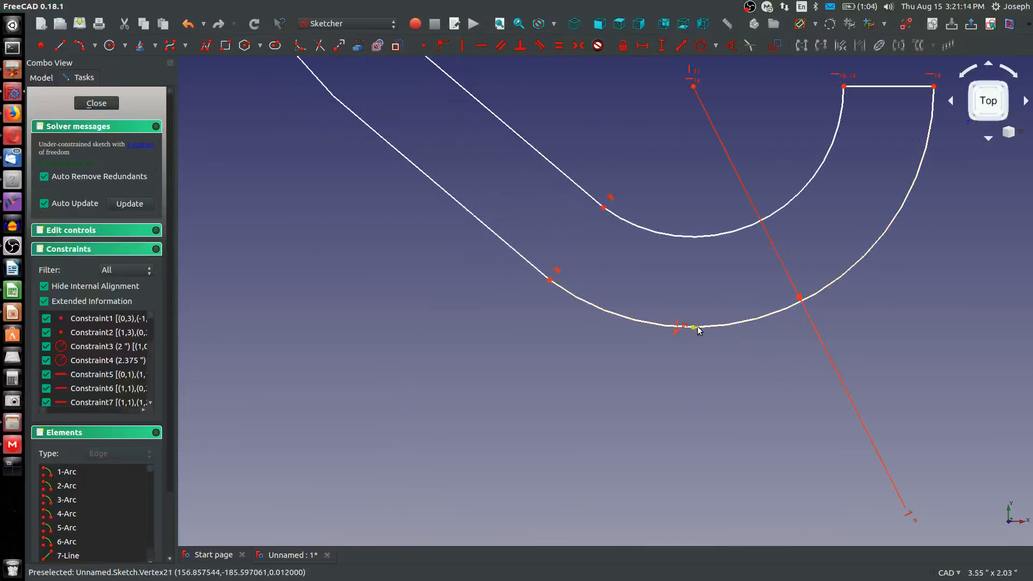
# Place a point near the crown of the inner semicircle and align it vertically with the origin
pyautogui.scroll(-6, 690, 332)
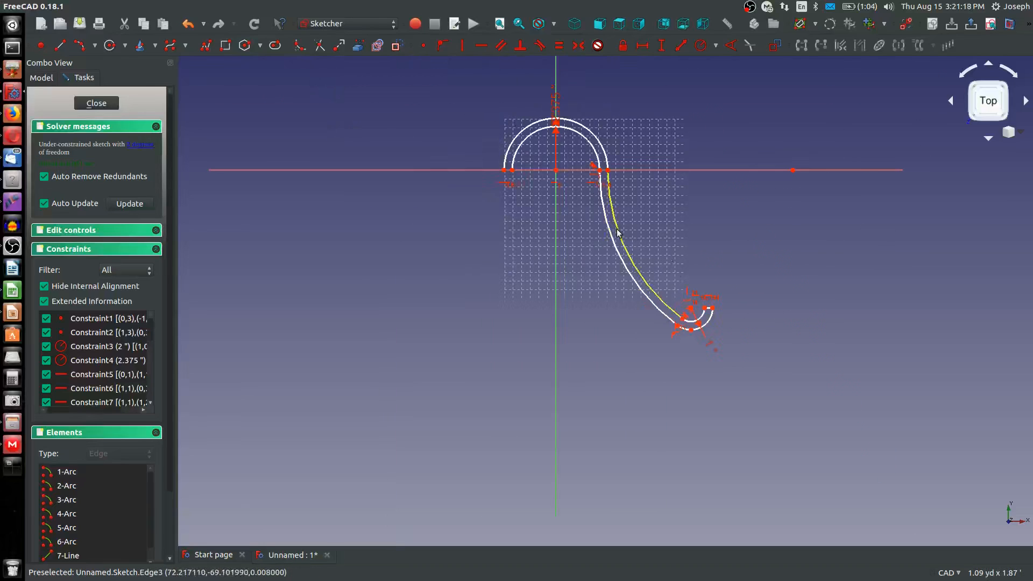
pyautogui.scroll(5, 560, 137)
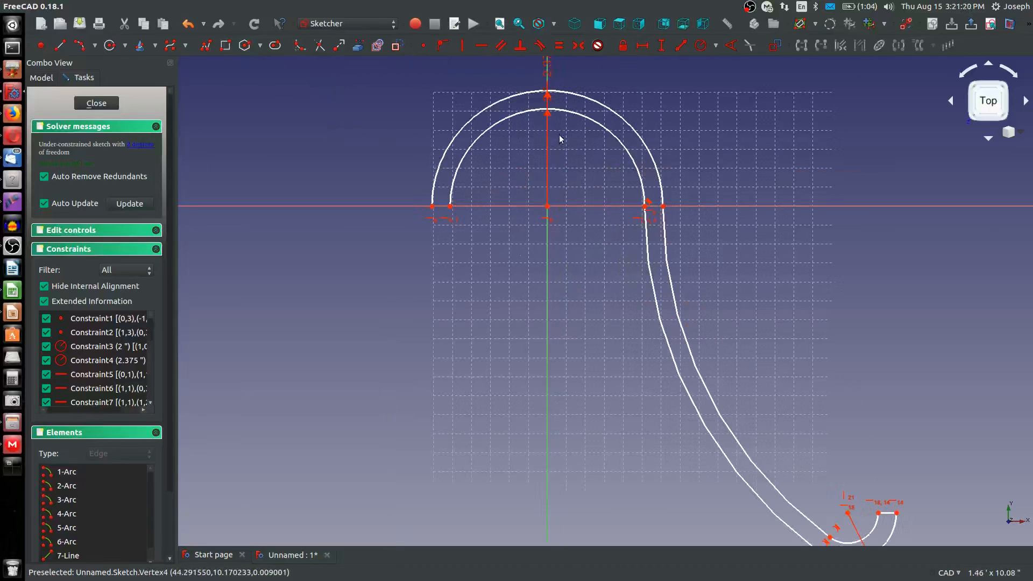
pyautogui.click(76, 46)
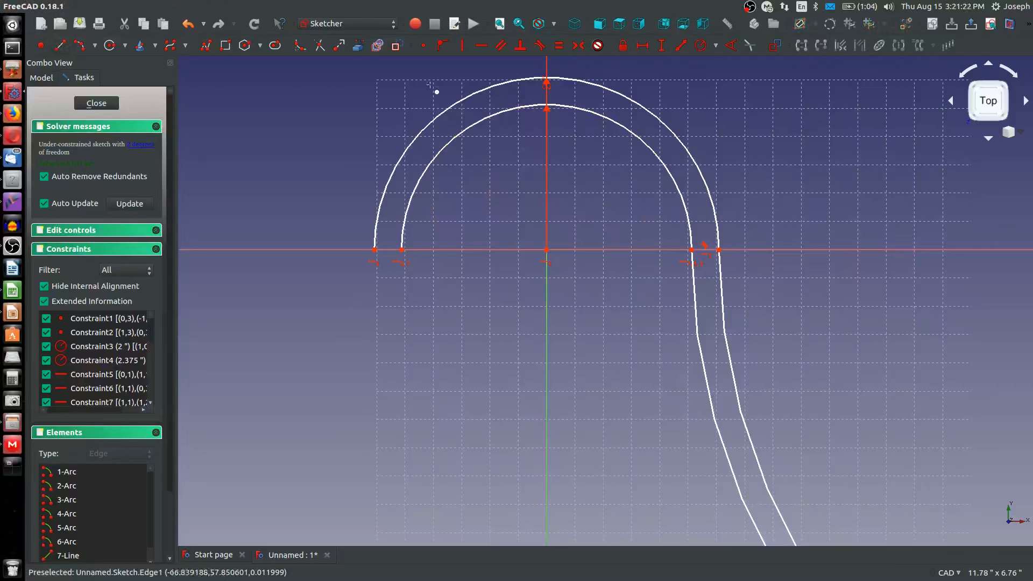
pyautogui.click(578, 108)
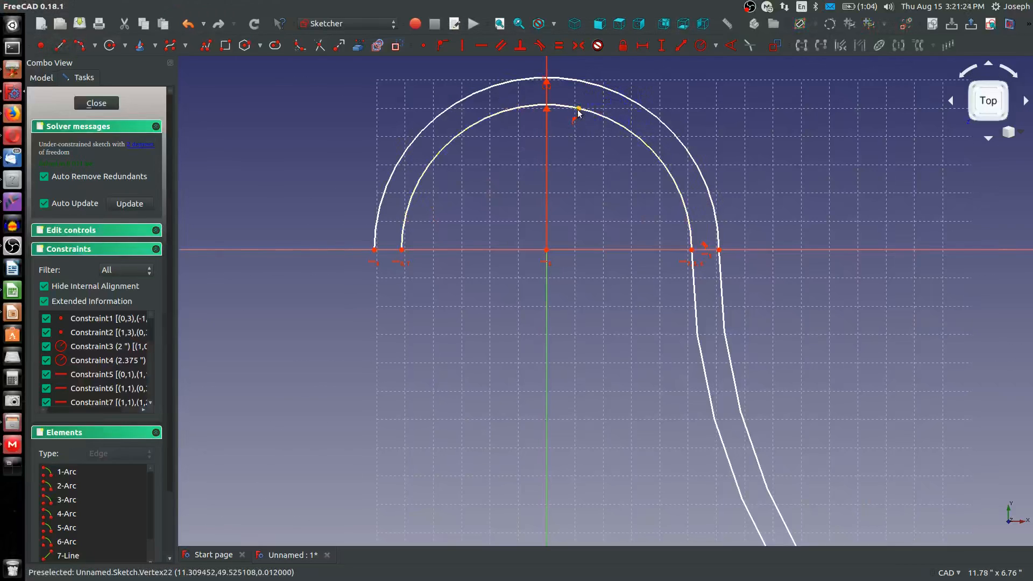
pyautogui.click(547, 250)
pyautogui.press('v')
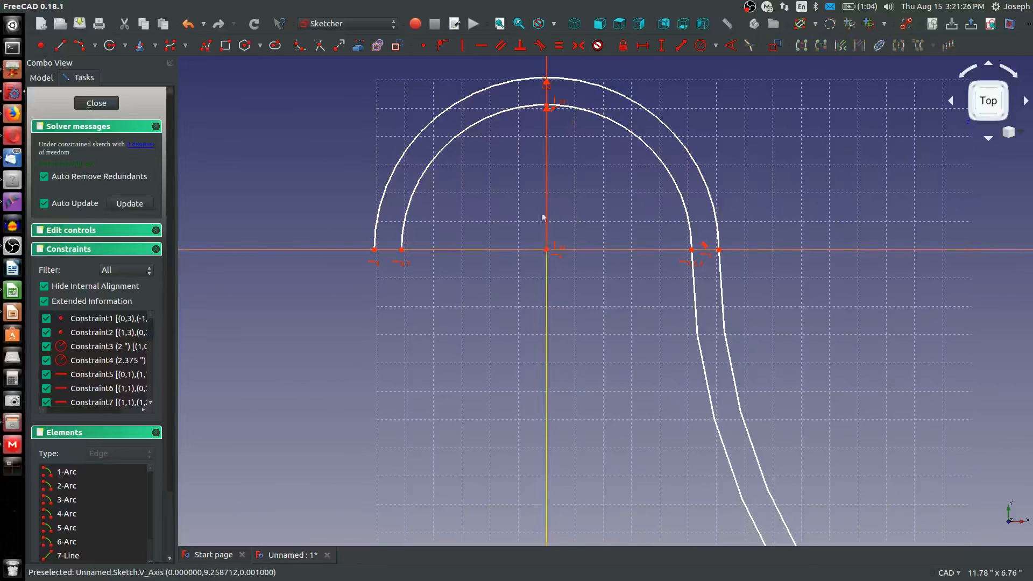
# Set the vertical distance between the inner semicircle's crown point and the larger hook arc's lowest point to 2.16667 yd
pyautogui.click(363, 48)
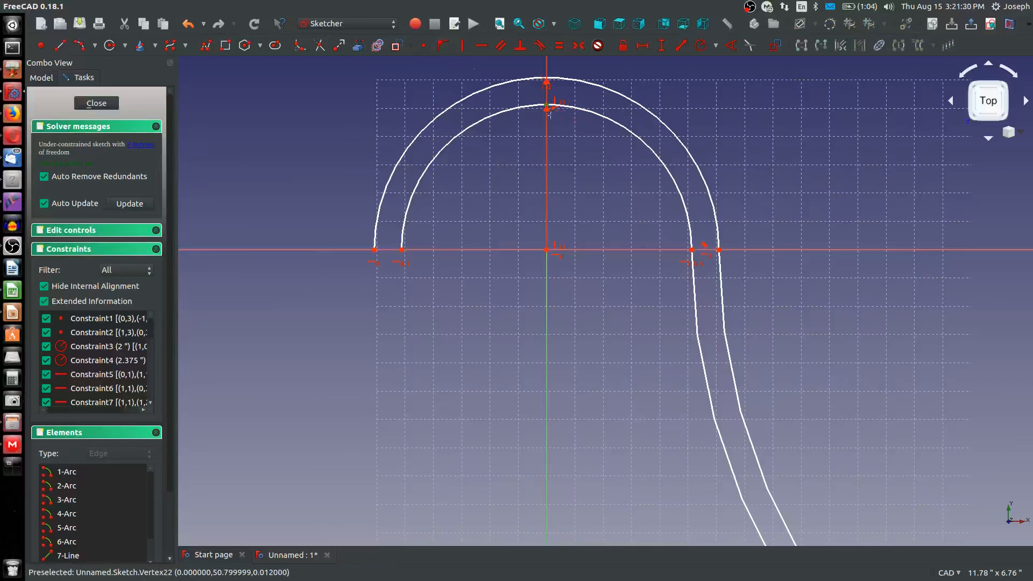
pyautogui.scroll(-8, 554, 133)
pyautogui.scroll(4, 650, 256)
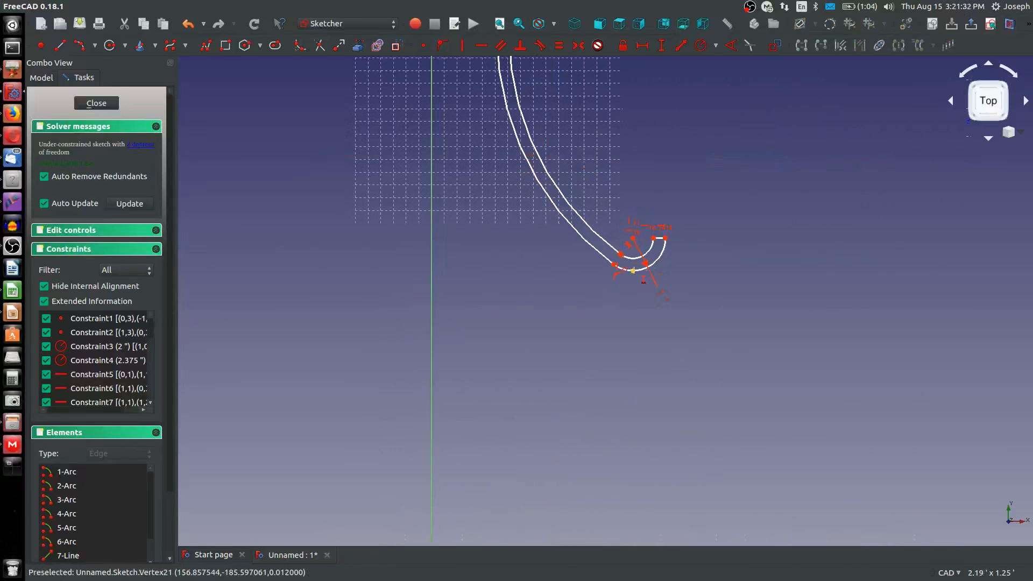
pyautogui.click(634, 271)
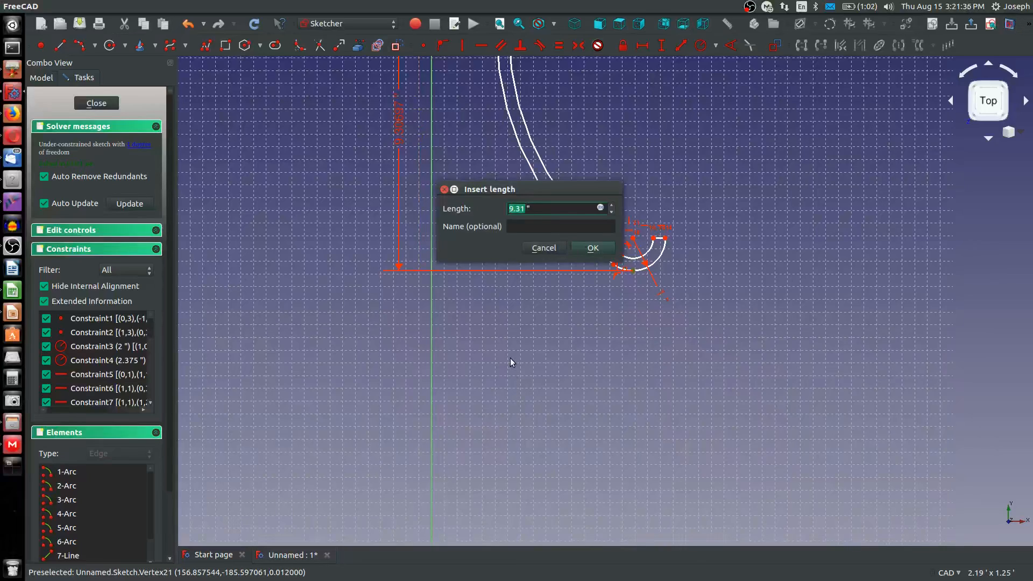
pyautogui.write('2.16667')
pyautogui.press('Delete')
pyautogui.press('Delete')
pyautogui.write('yd')
pyautogui.press('Return')
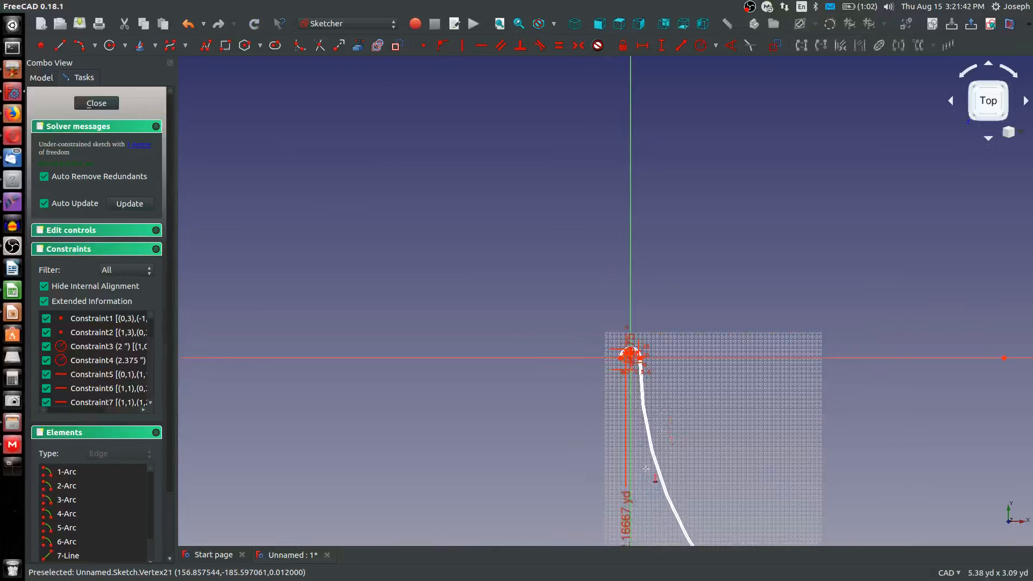
pyautogui.moveTo(645, 469)
pyautogui.mouseDown(button='middle')
pyautogui.moveTo(610, 307)
pyautogui.moveTo(556, 238)
pyautogui.mouseUp(button='middle')
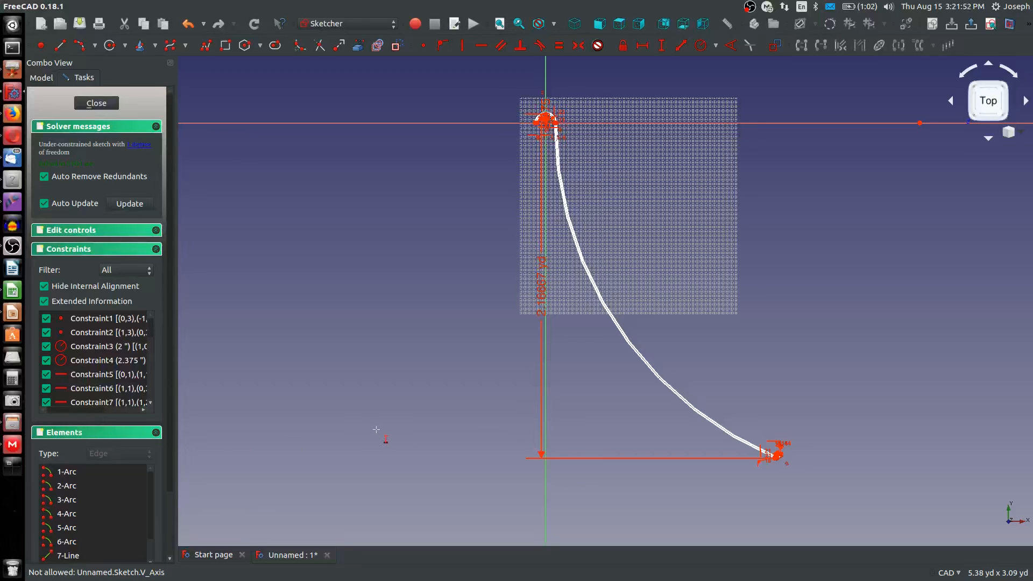
# Set the horizontal distance between the origin and the hook's outer end to 1 ft
pyautogui.scroll(2, 649, 411)
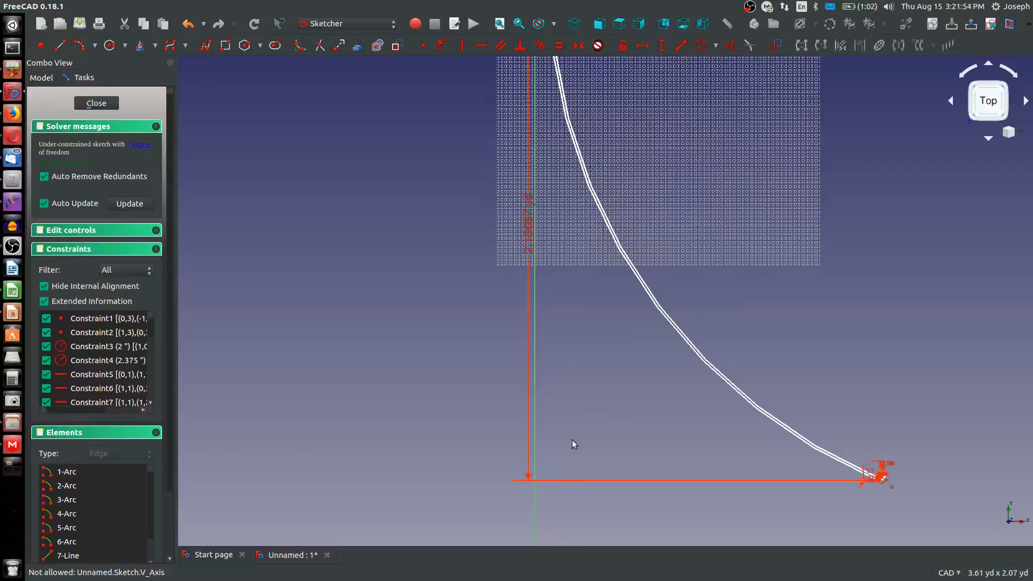
pyautogui.scroll(-4, 572, 440)
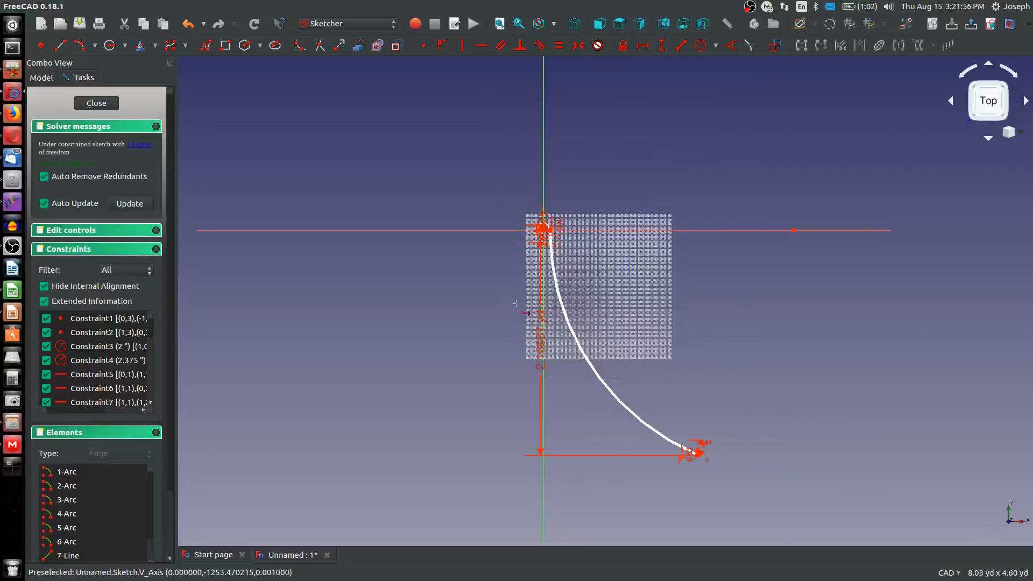
pyautogui.scroll(6, 533, 239)
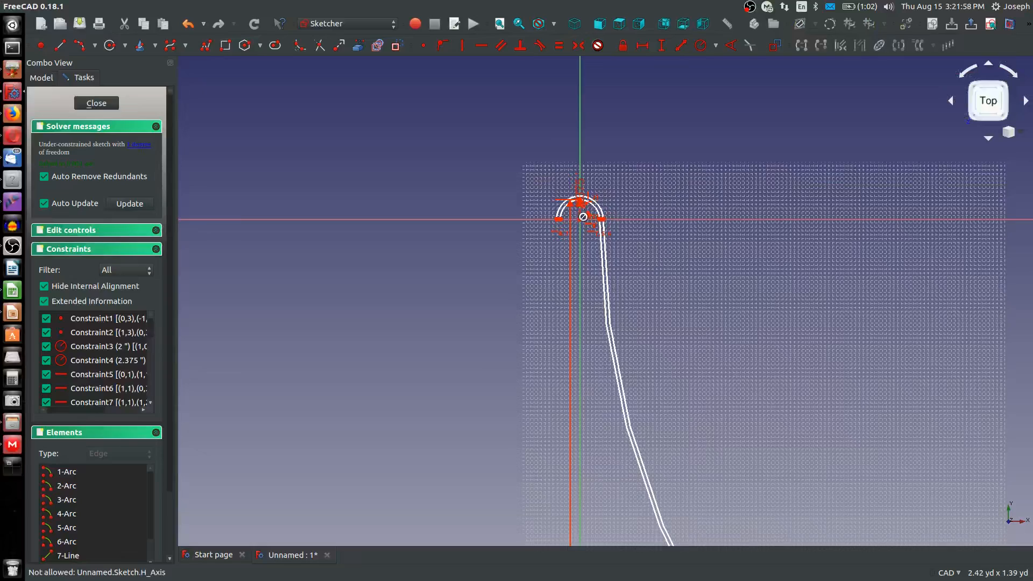
pyautogui.scroll(-6, 695, 358)
pyautogui.scroll(8, 743, 470)
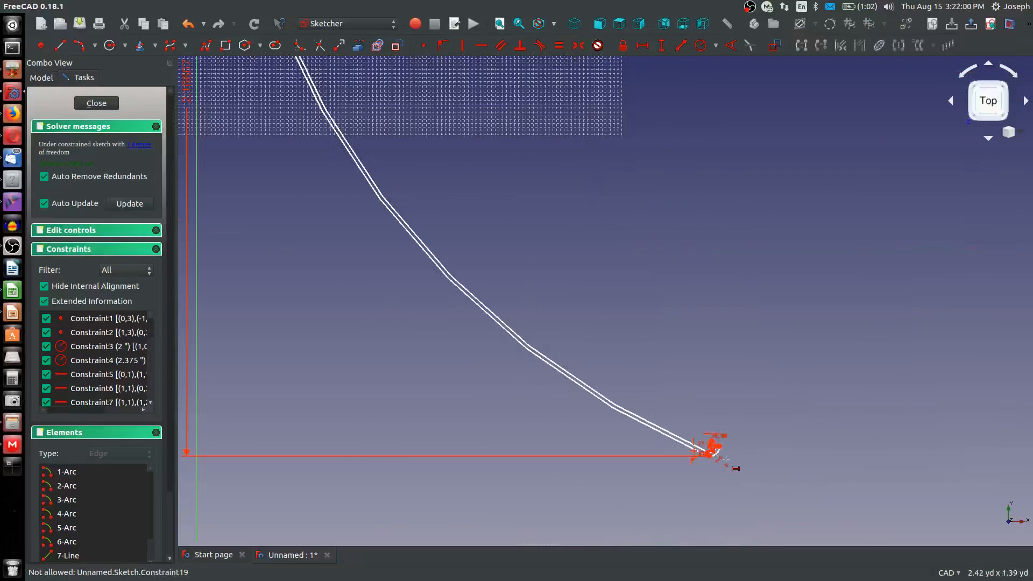
pyautogui.click(715, 438)
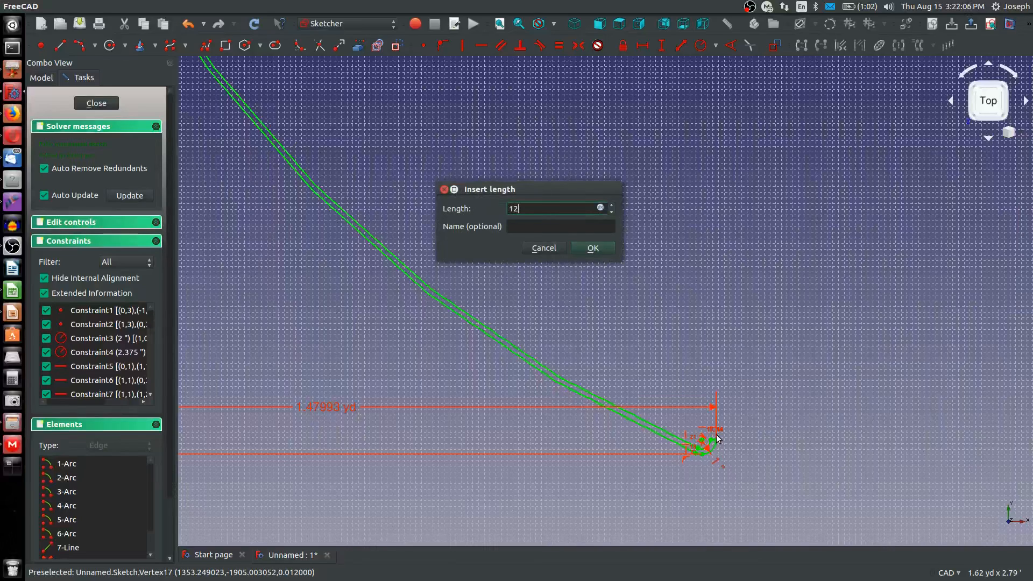
pyautogui.press('Return')
# Change the vertical distance between the crown and the hook's lowest point to 2.17 ft
pyautogui.scroll(-5, 716, 437)
pyautogui.scroll(3, 682, 445)
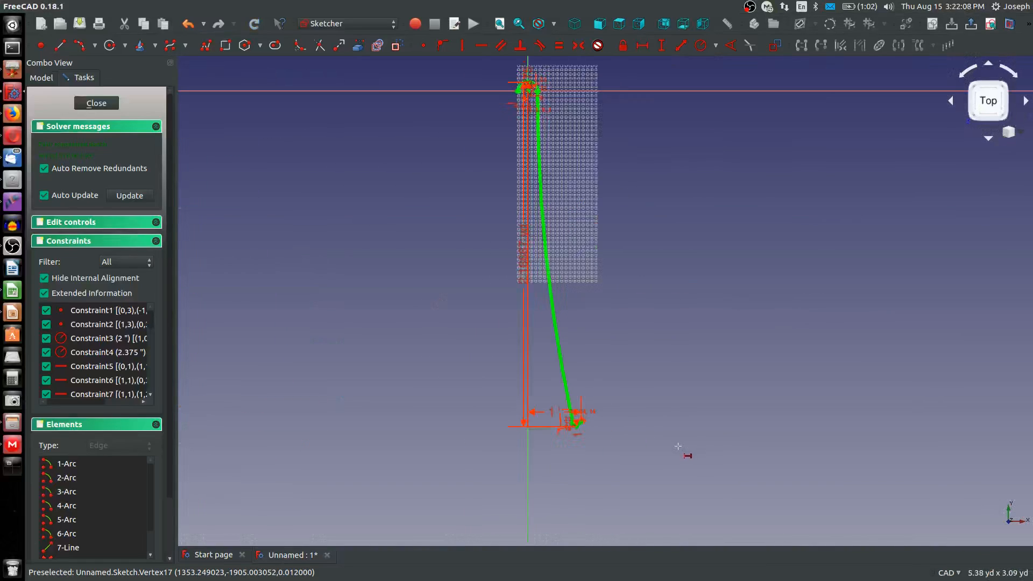
pyautogui.doubleClick(523, 244)
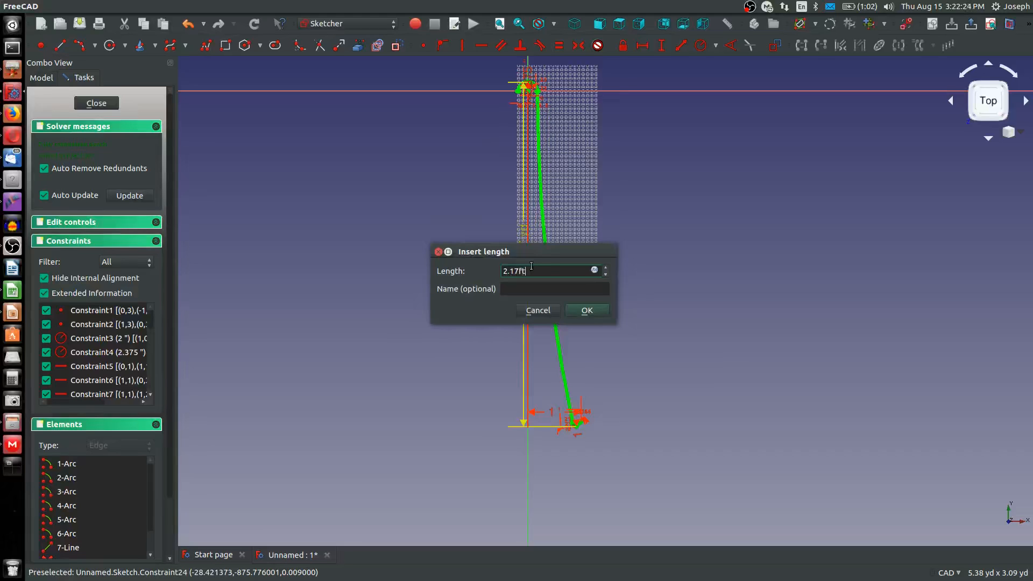
pyautogui.press('Return')
pyautogui.scroll(-3, 531, 265)
pyautogui.scroll(2, 550, 110)
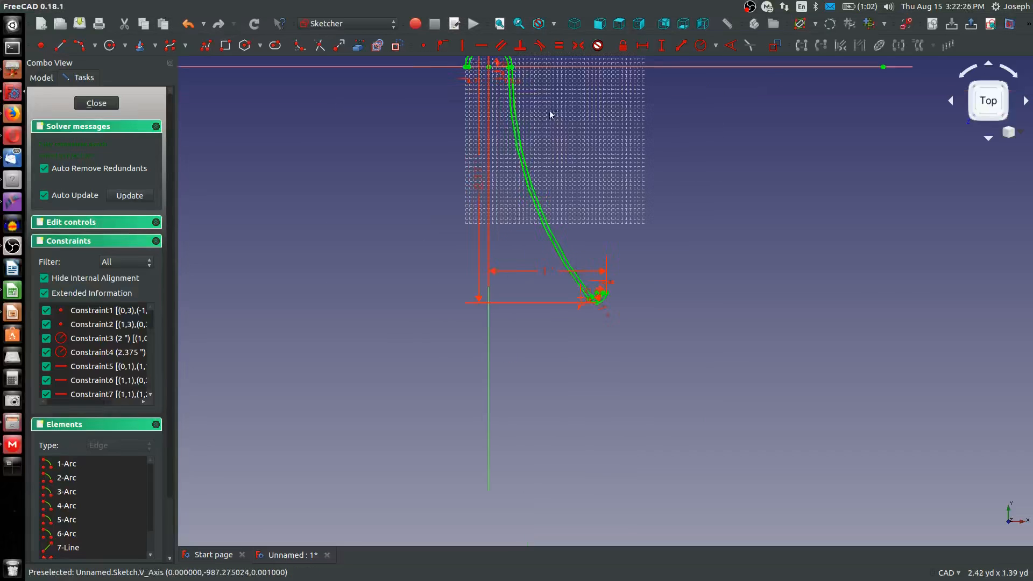
# Sketch two arcs flaring down and outward from the left ends of the inner and outer semicircles, opposite the right legs
pyautogui.scroll(-3, 550, 111)
pyautogui.scroll(3, 512, 161)
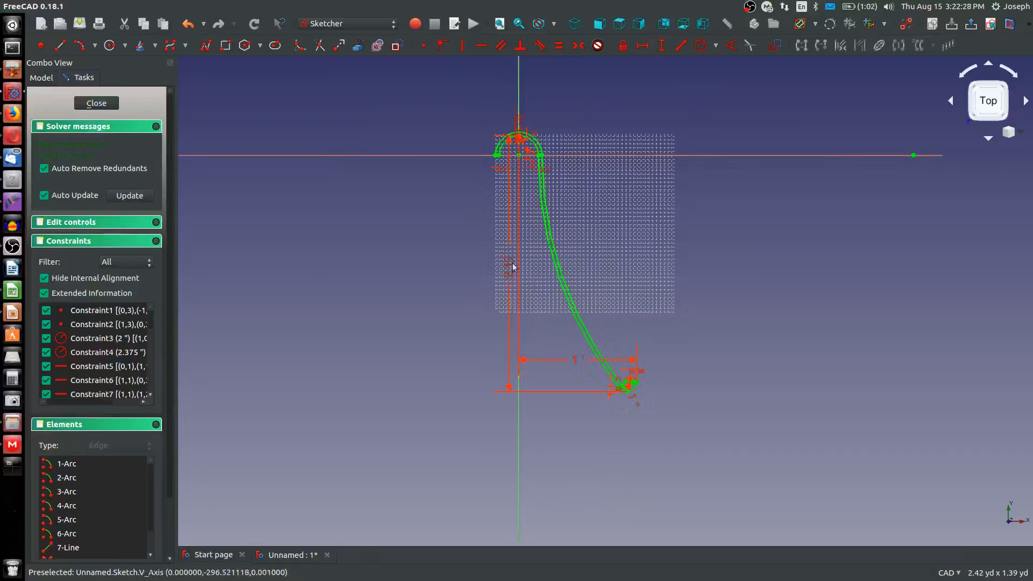
pyautogui.click(80, 45)
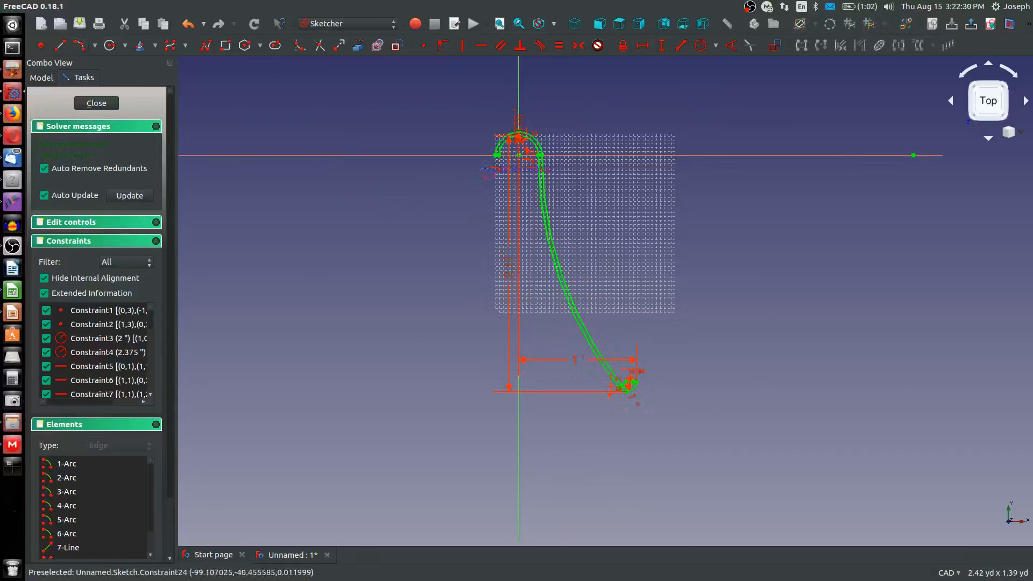
pyautogui.scroll(4, 485, 168)
pyautogui.click(515, 141)
pyautogui.moveTo(459, 349); pyautogui.dragTo(471, 354, button='middle')
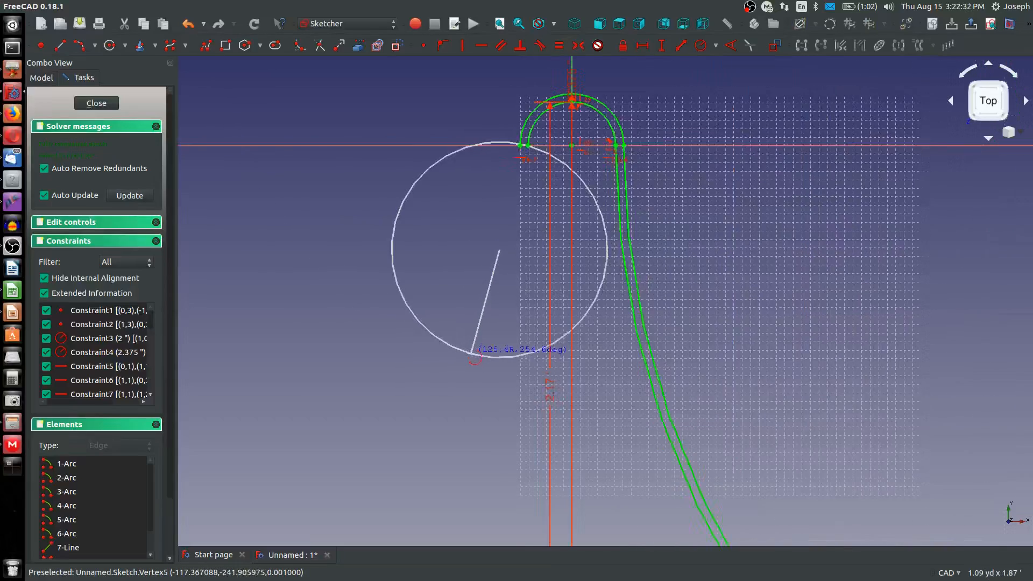
pyautogui.scroll(-4, 473, 354)
pyautogui.click(418, 475)
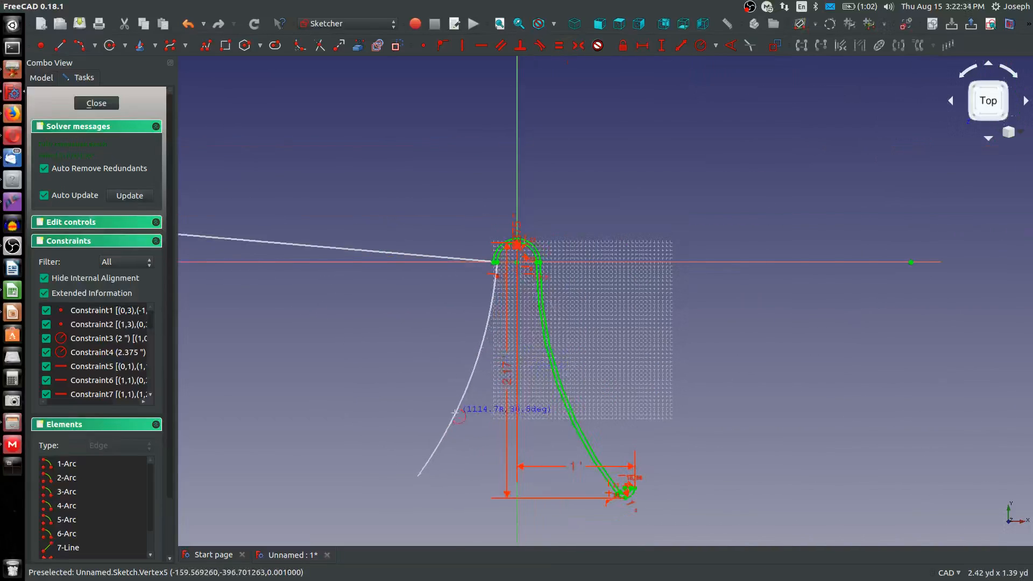
pyautogui.click(454, 412)
pyautogui.click(448, 353)
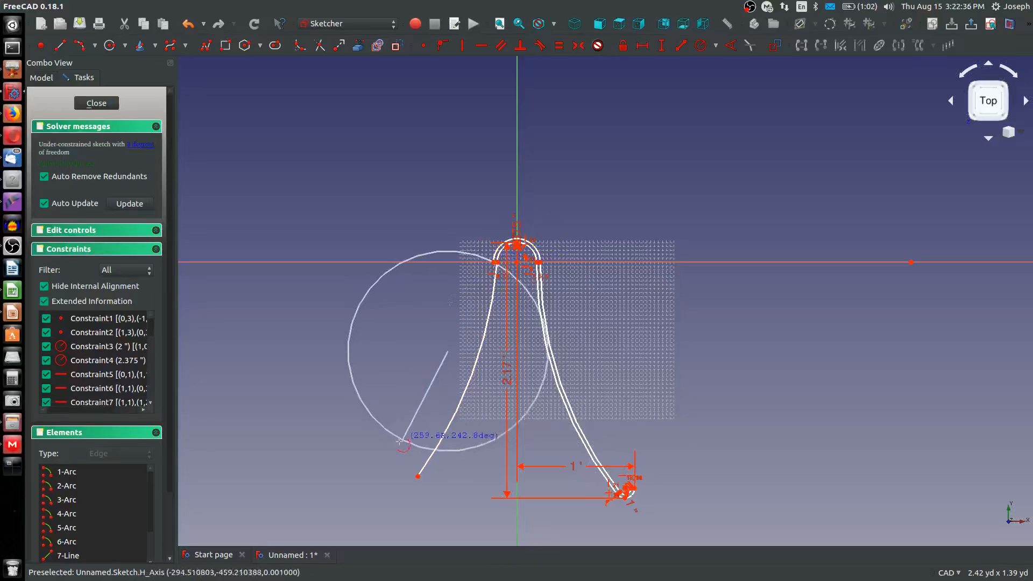
pyautogui.click(494, 264)
# Constrain the left inner and outer arcs to be equal to the matching right arcs
pyautogui.scroll(4, 474, 267)
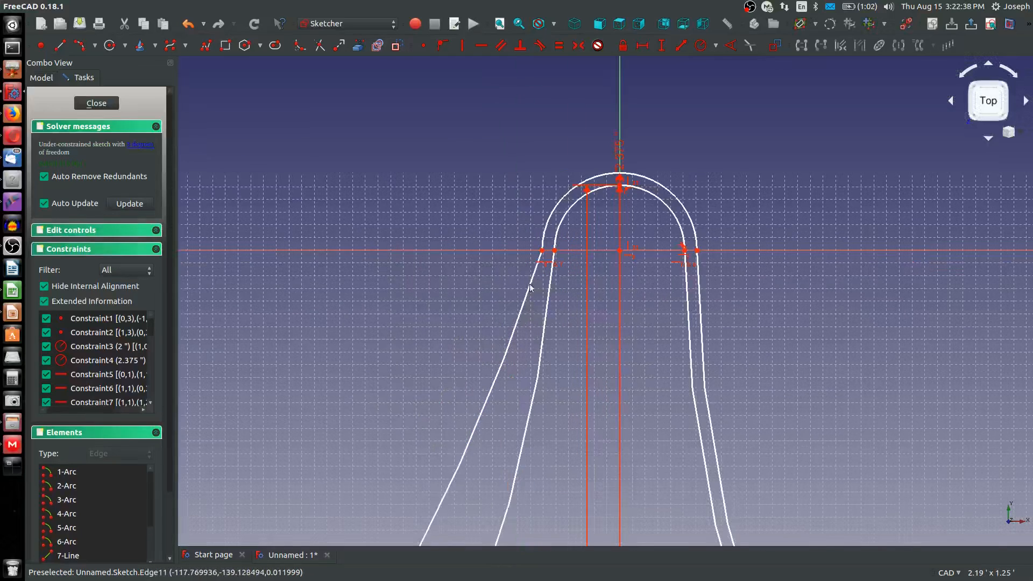
pyautogui.click(548, 294)
pyautogui.click(686, 295)
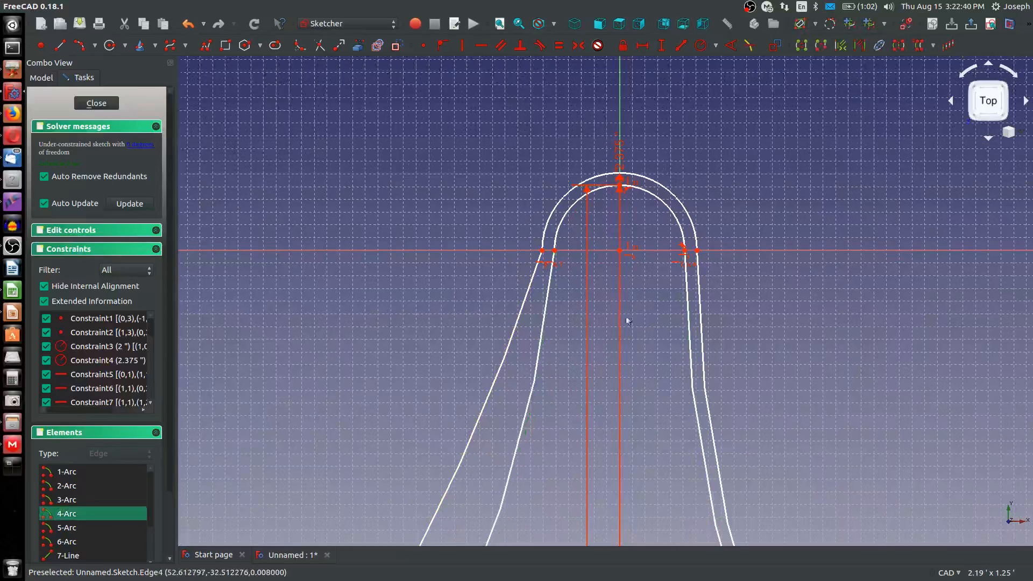
pyautogui.click(531, 297)
pyautogui.click(699, 300)
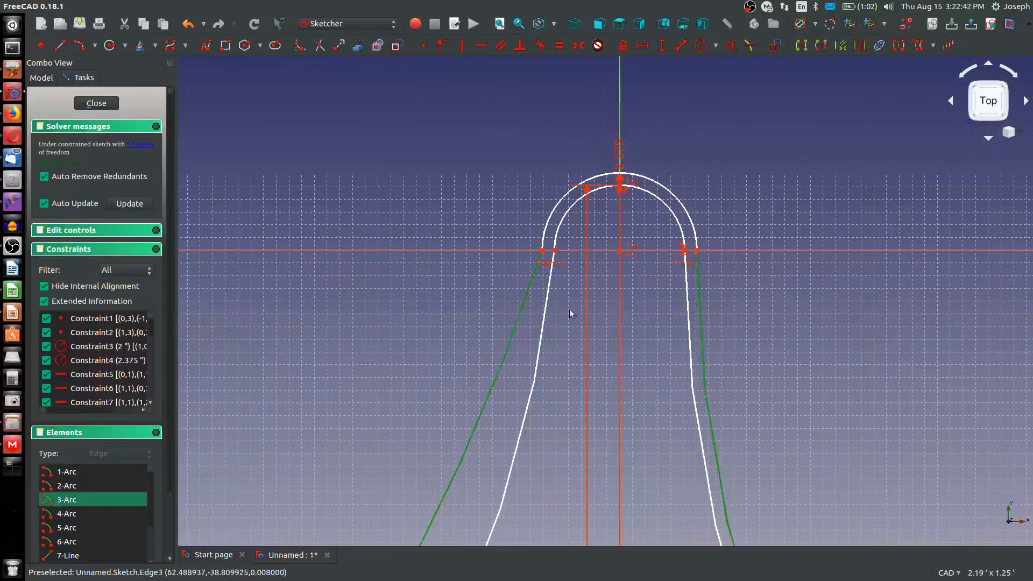
pyautogui.press('e')
# Make the center points of the two left flaring arcs coincident
pyautogui.scroll(-5, 531, 305)
pyautogui.scroll(5, 533, 312)
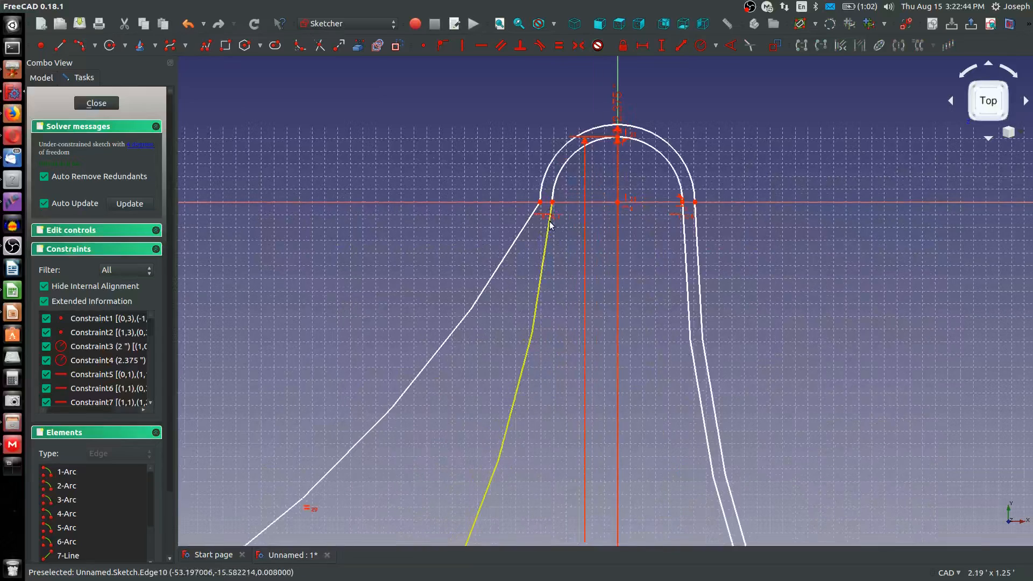
pyautogui.scroll(-5, 550, 225)
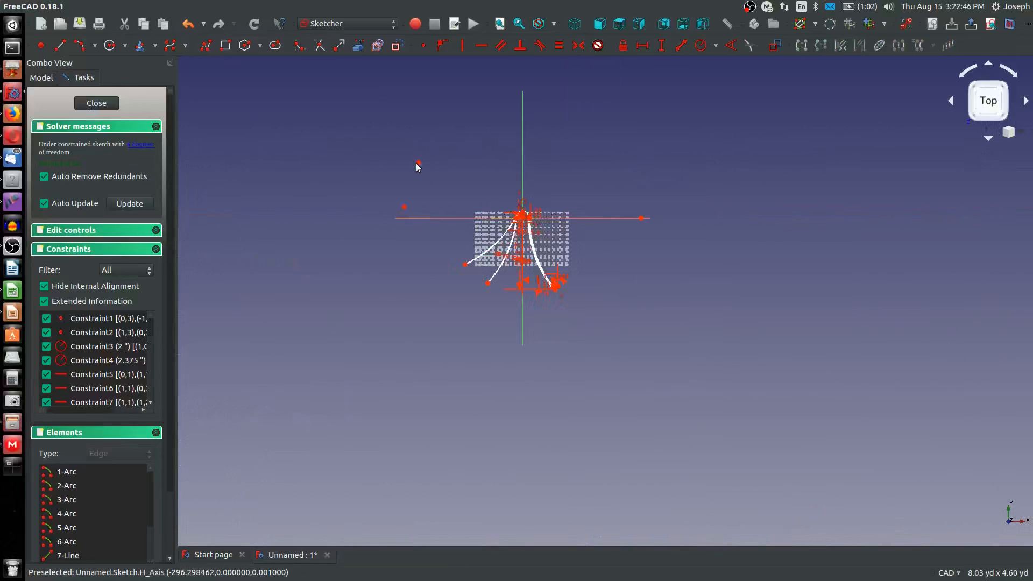
pyautogui.click(418, 163)
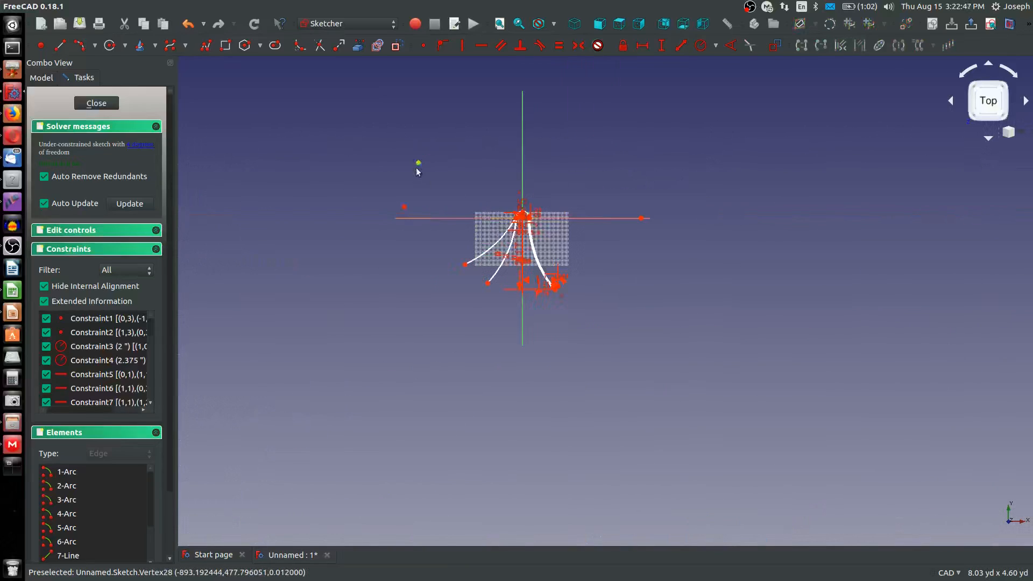
pyautogui.click(423, 46)
pyautogui.scroll(5, 486, 231)
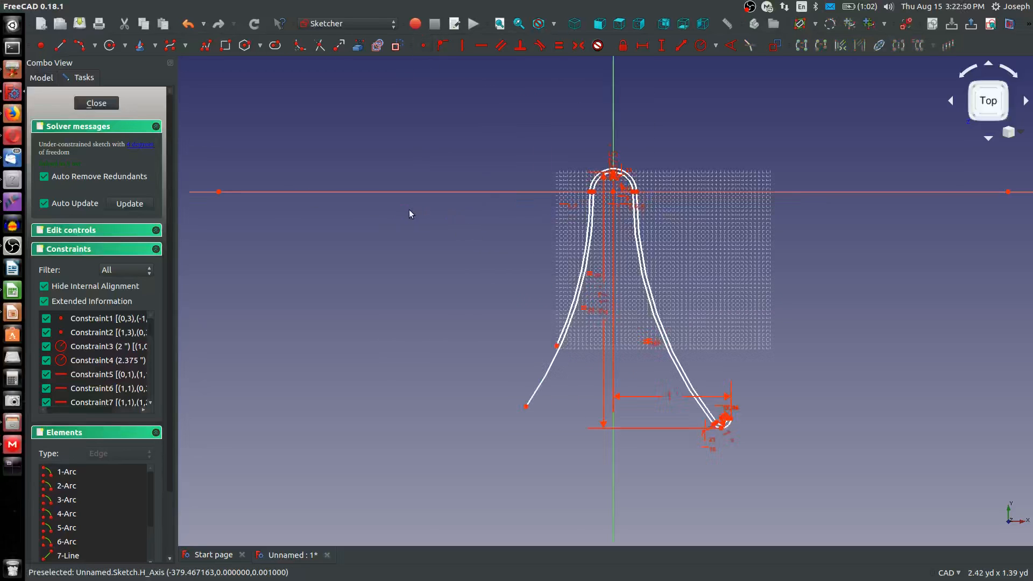
pyautogui.click(218, 192)
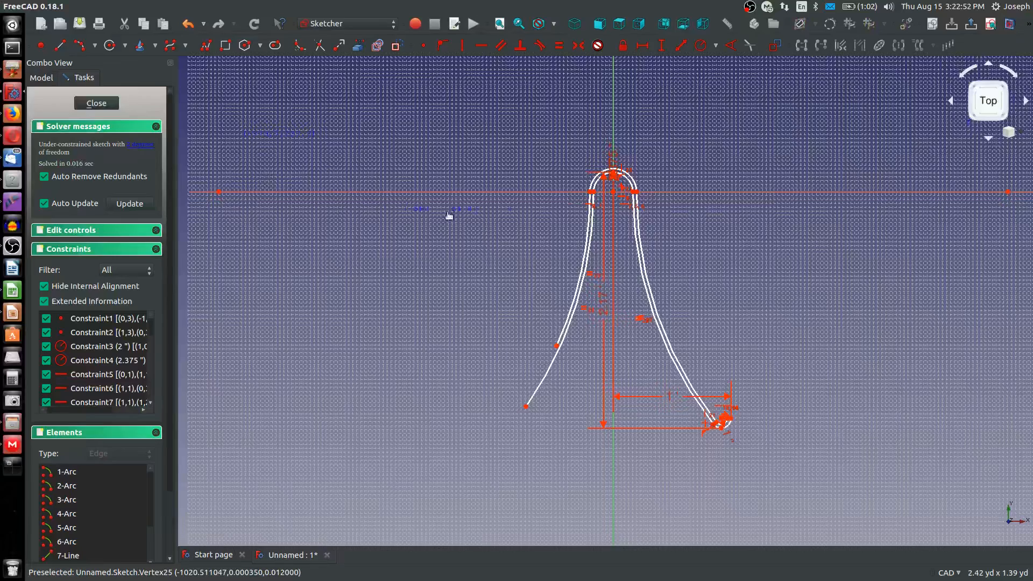
pyautogui.moveTo(216, 212); pyautogui.dragTo(217, 214)
# Align the lower ends of both left arcs horizontally with the lower ends of the matching right arcs
pyautogui.scroll(-2, 452, 248)
pyautogui.scroll(6, 523, 380)
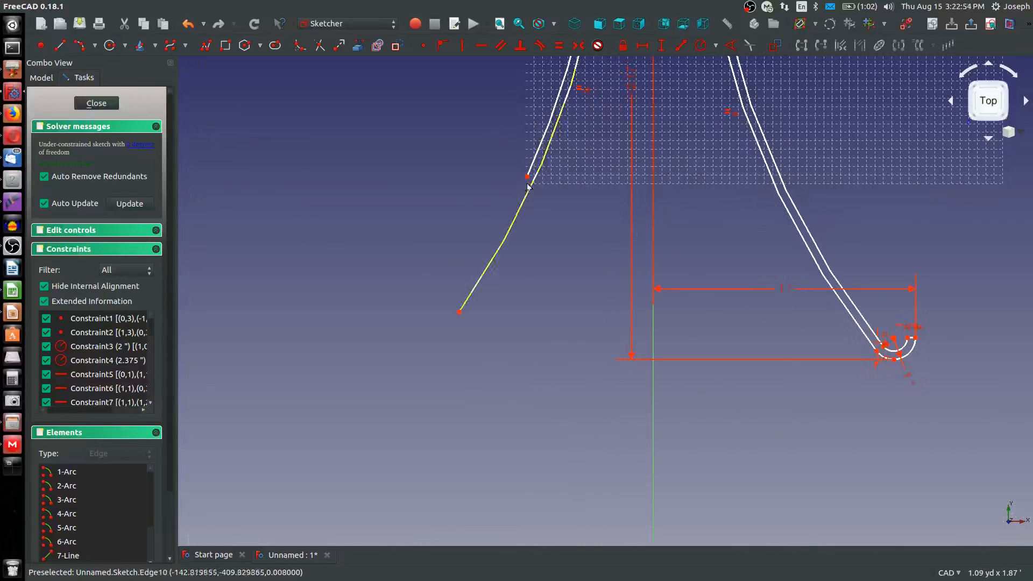
pyautogui.click(528, 178)
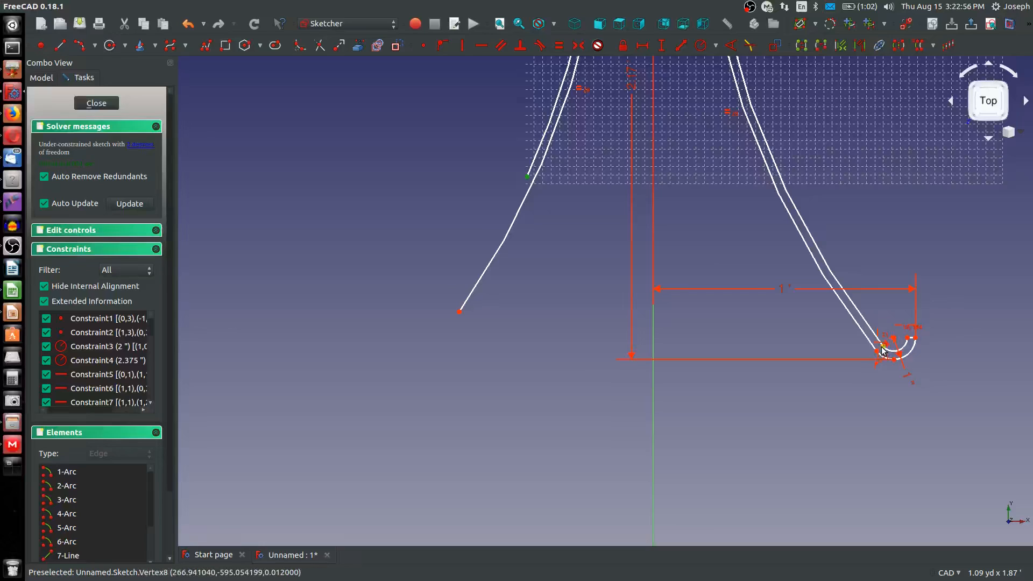
pyautogui.press('h')
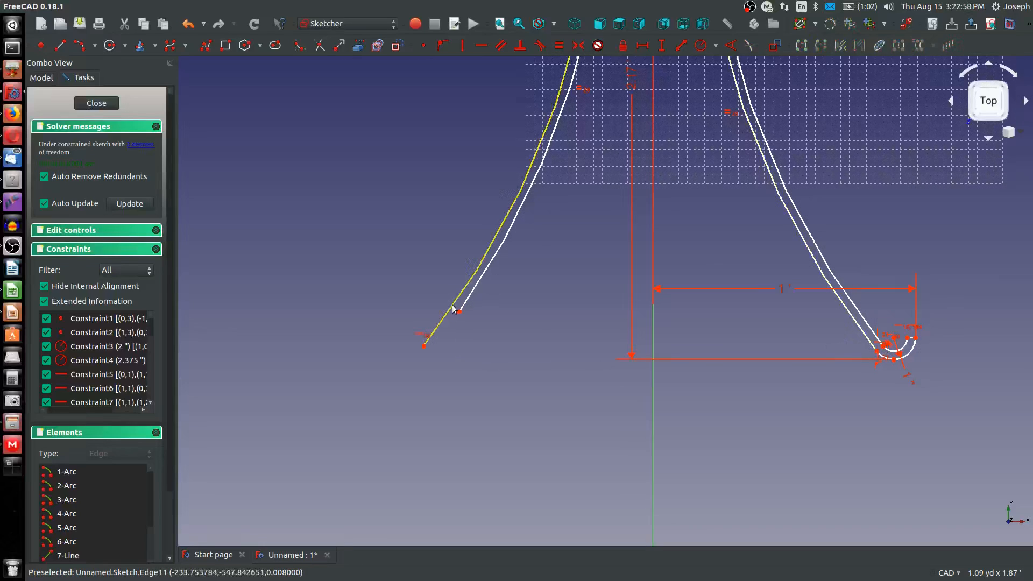
pyautogui.click(874, 354)
pyautogui.press('h')
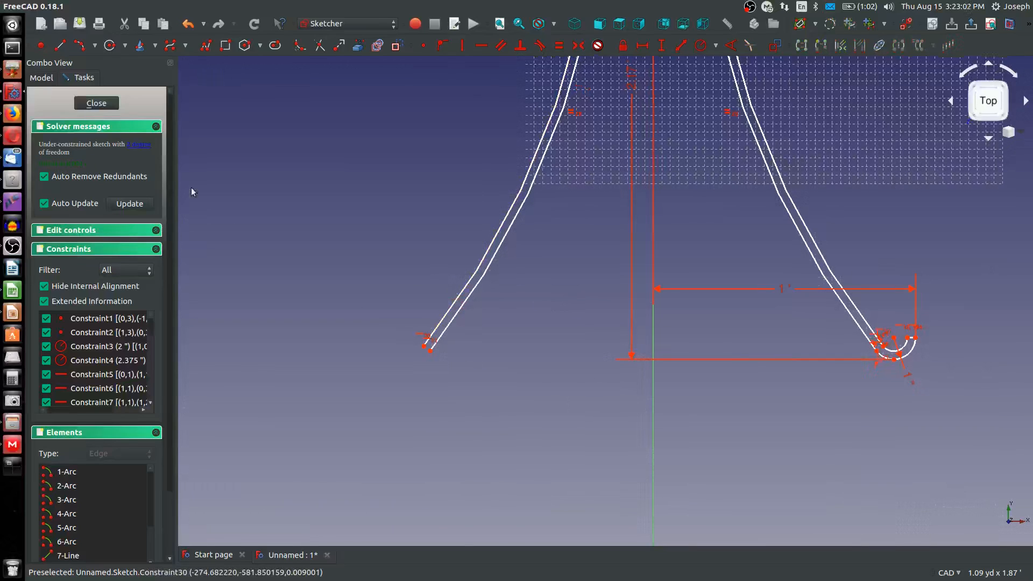
# Move the lower end of the left arcs outward to test their remaining freedom
pyautogui.scroll(-4, 613, 322)
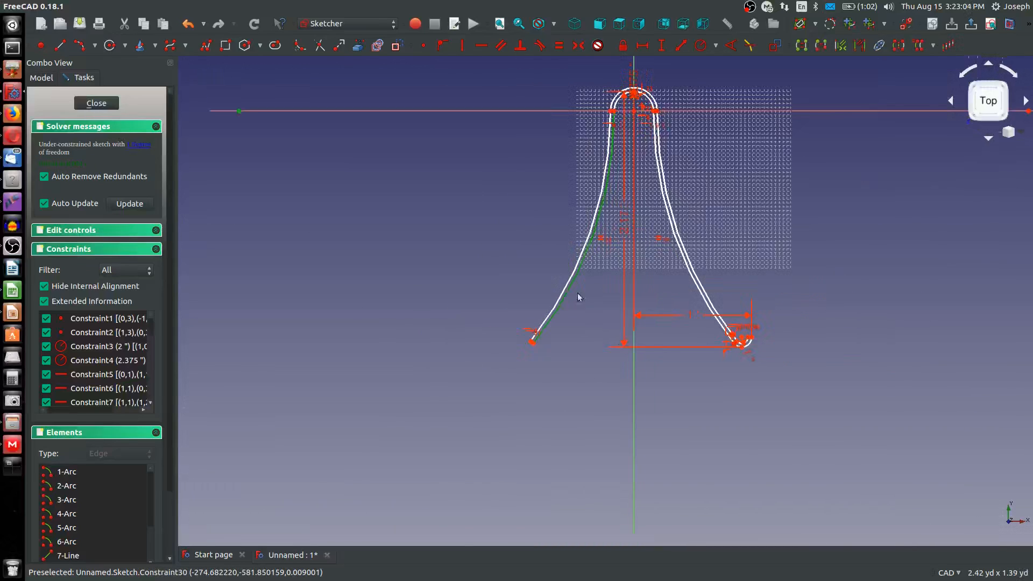
pyautogui.click(504, 272)
pyautogui.moveTo(532, 343)
pyautogui.mouseDown()
pyautogui.moveTo(547, 339)
pyautogui.moveTo(546, 306)
pyautogui.moveTo(423, 282)
pyautogui.moveTo(581, 340)
pyautogui.moveTo(428, 276)
pyautogui.mouseUp()
pyautogui.scroll(-2, 613, 142)
pyautogui.scroll(8, 613, 107)
pyautogui.scroll(-5, 556, 229)
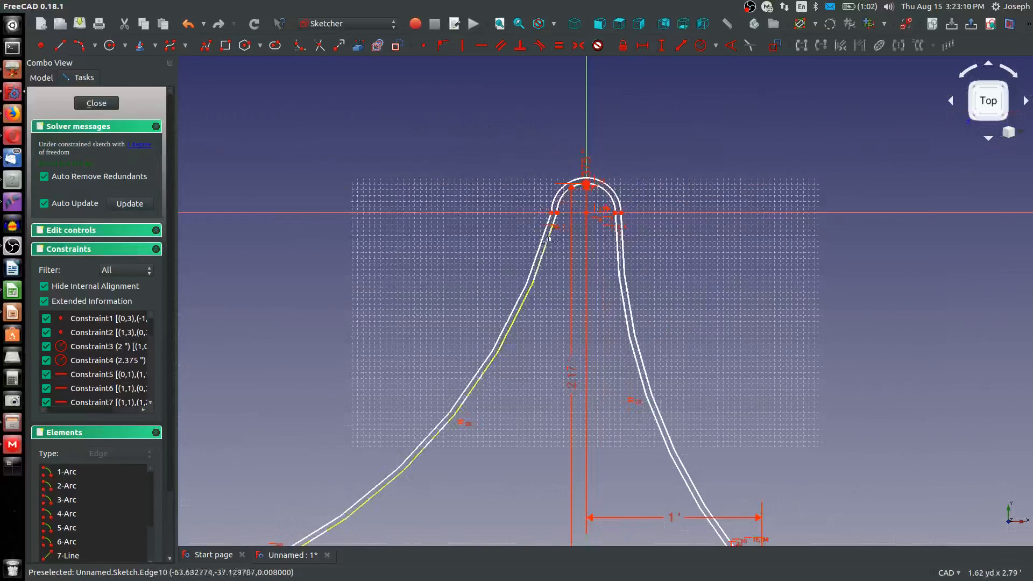
# Align the left arcs' shared center horizontally with an upper arc end on the horizontal axis
pyautogui.scroll(5, 618, 262)
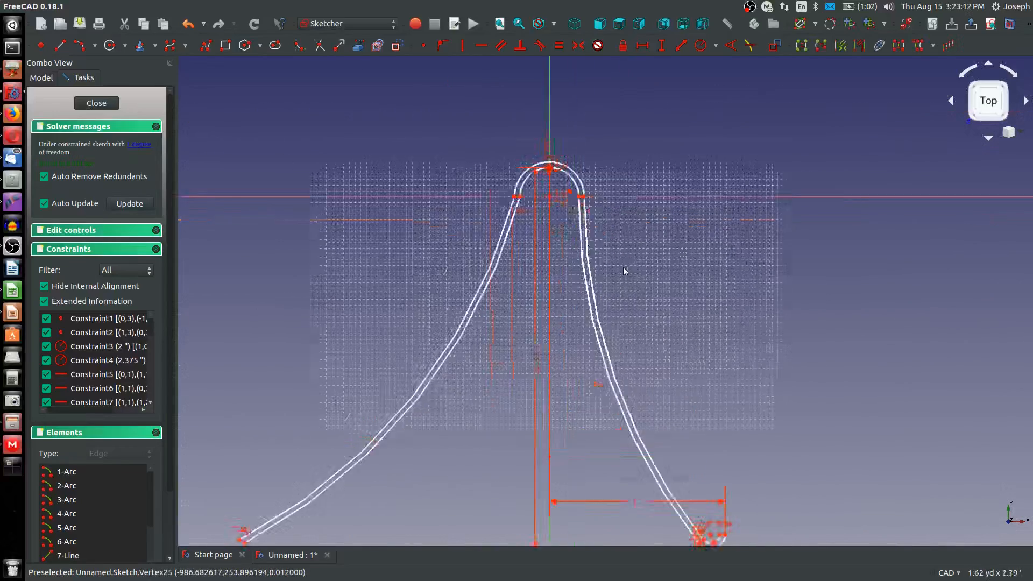
pyautogui.scroll(-7, 460, 164)
pyautogui.scroll(2, 330, 176)
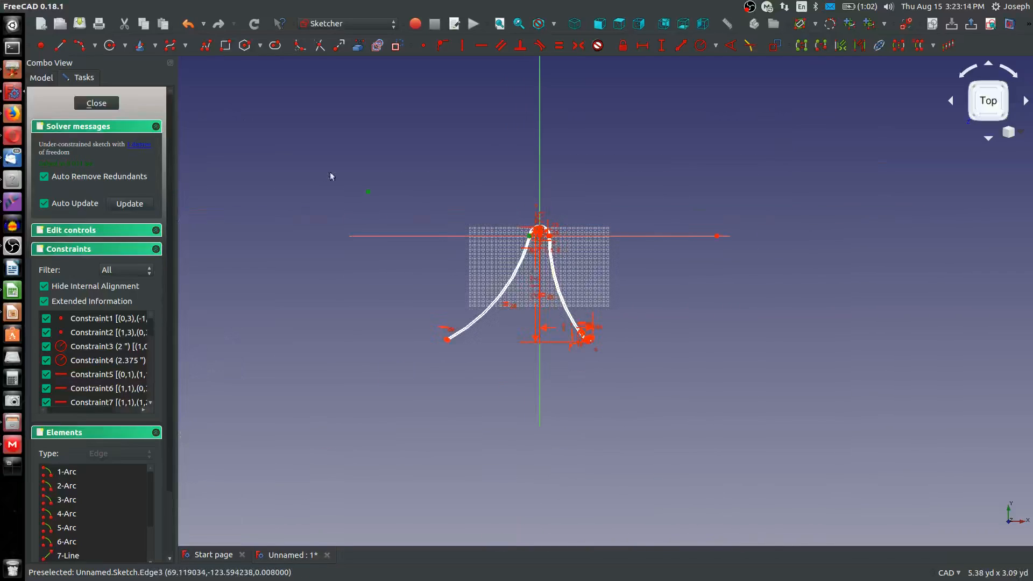
pyautogui.scroll(4, 505, 370)
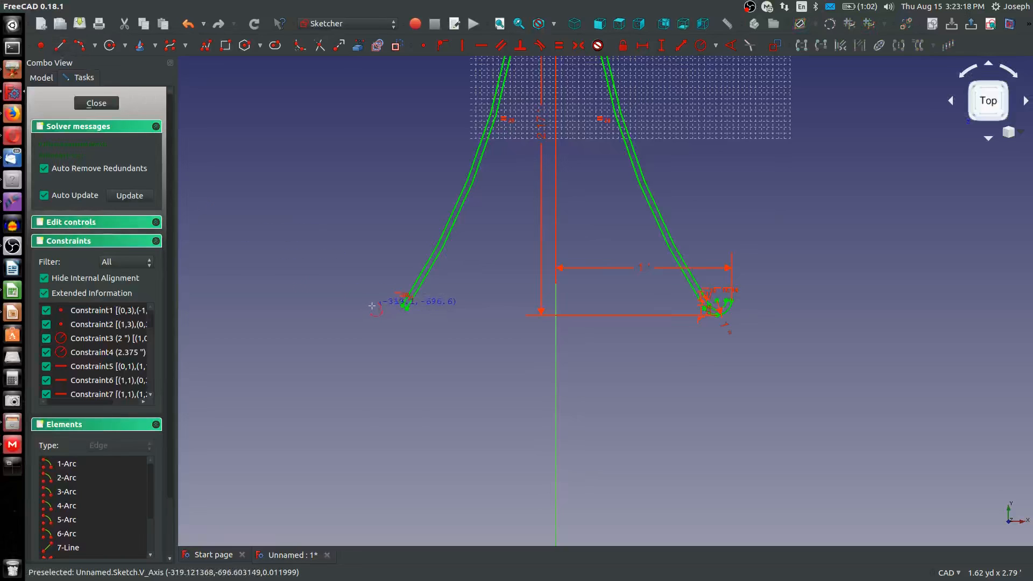
# Sketch two upward-opening hook arcs running outward from the lower ends of the left outer and inner arcs
pyautogui.scroll(-4, 403, 305)
pyautogui.scroll(4, 403, 305)
pyautogui.click(403, 305)
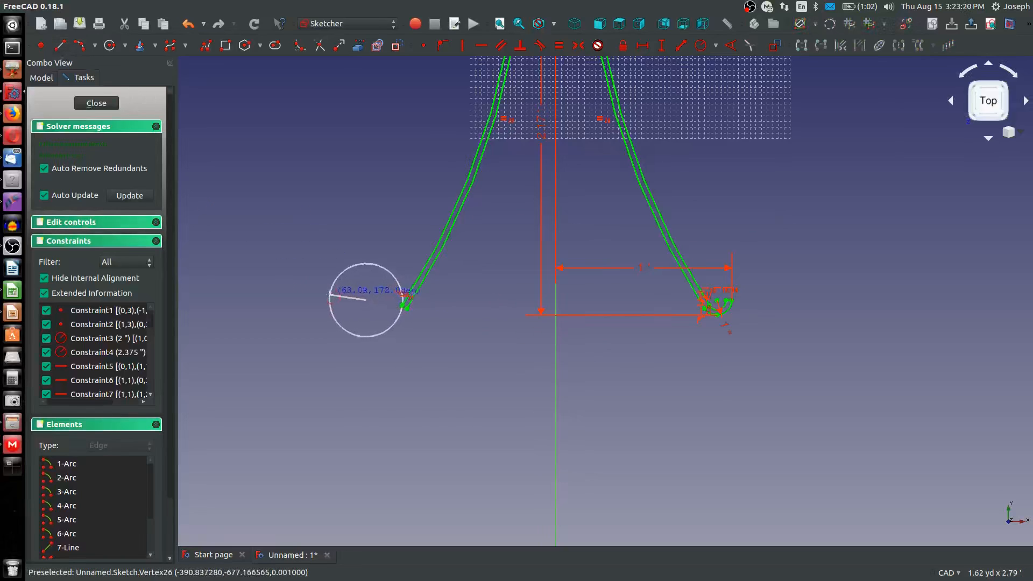
pyautogui.click(331, 297)
pyautogui.click(364, 315)
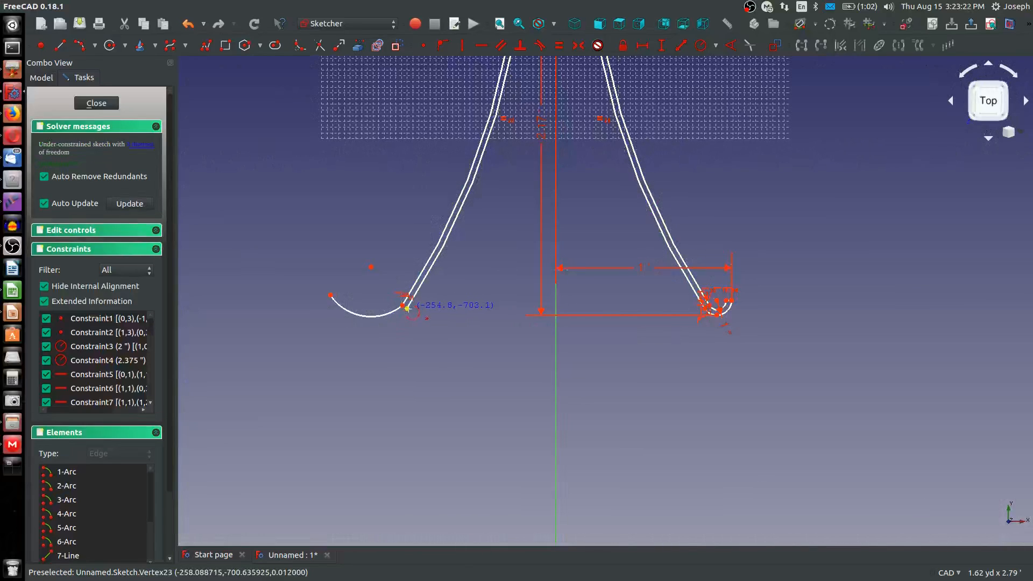
pyautogui.click(407, 308)
pyautogui.click(314, 301)
pyautogui.click(366, 323)
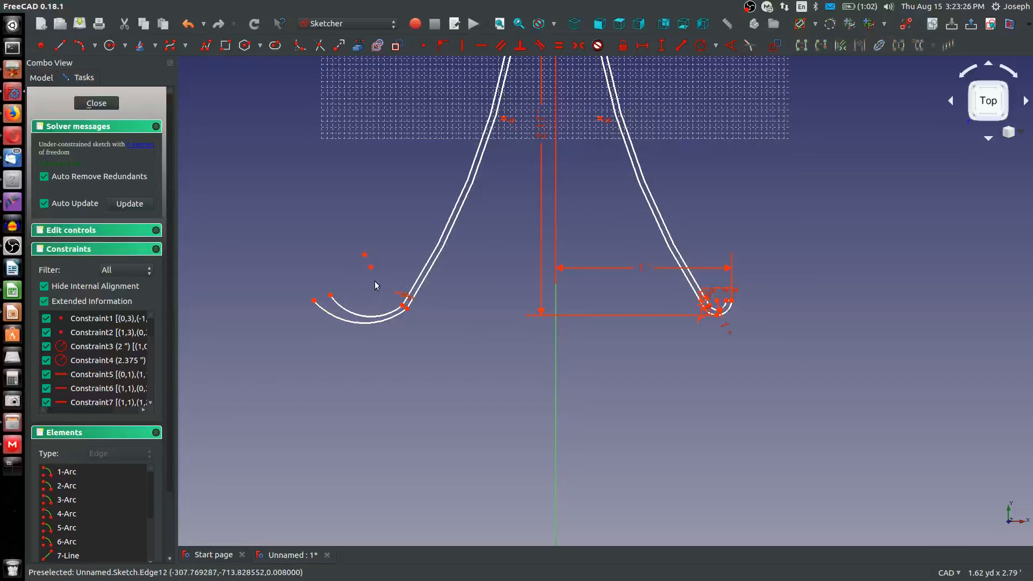
# Make the centers of both left hook arcs coincident and align their shared center horizontally with the right hook's center
pyautogui.click(365, 255)
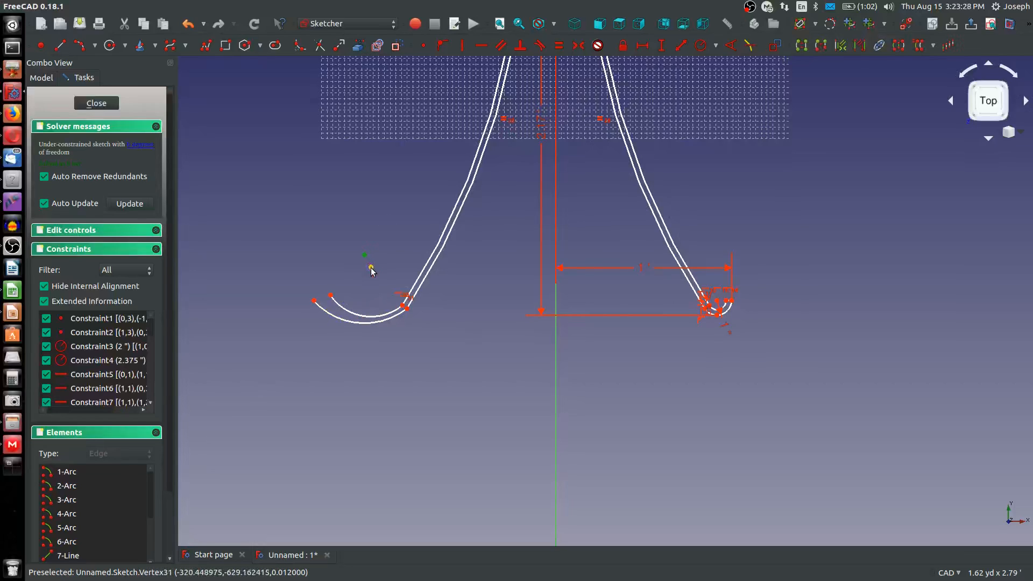
pyautogui.click(370, 268)
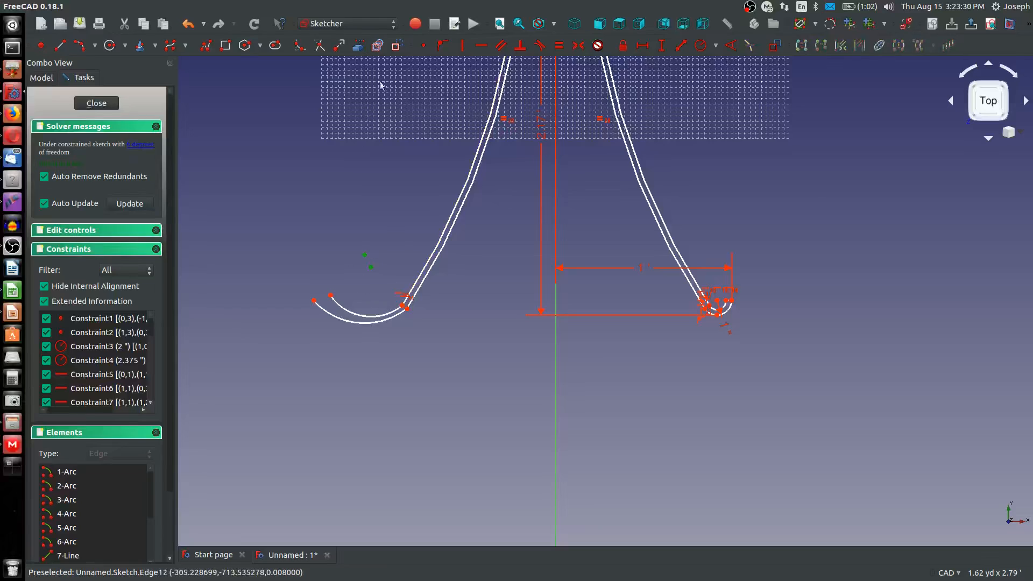
pyautogui.click(424, 46)
pyautogui.scroll(2, 393, 289)
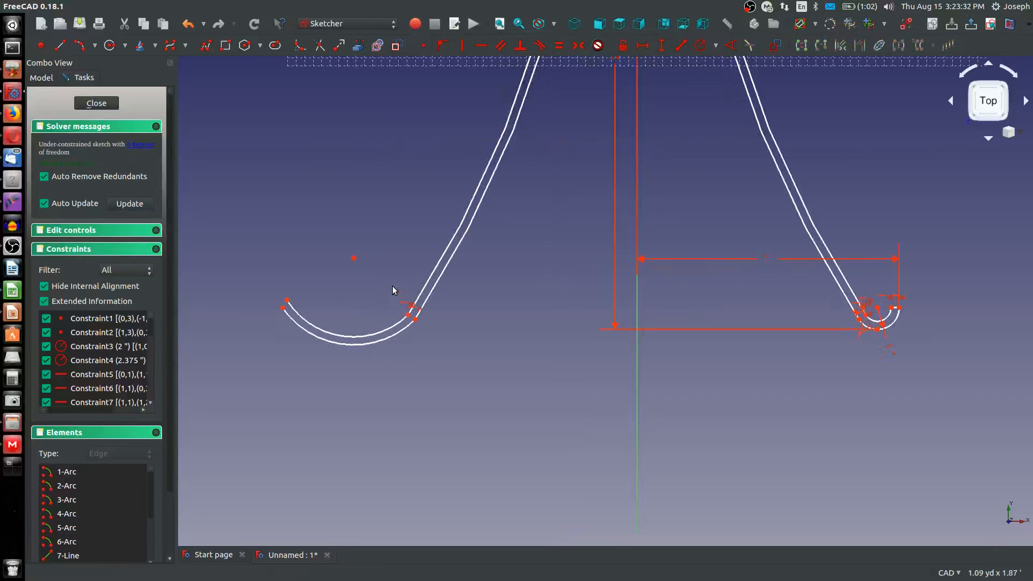
pyautogui.click(355, 259)
pyautogui.click(877, 309)
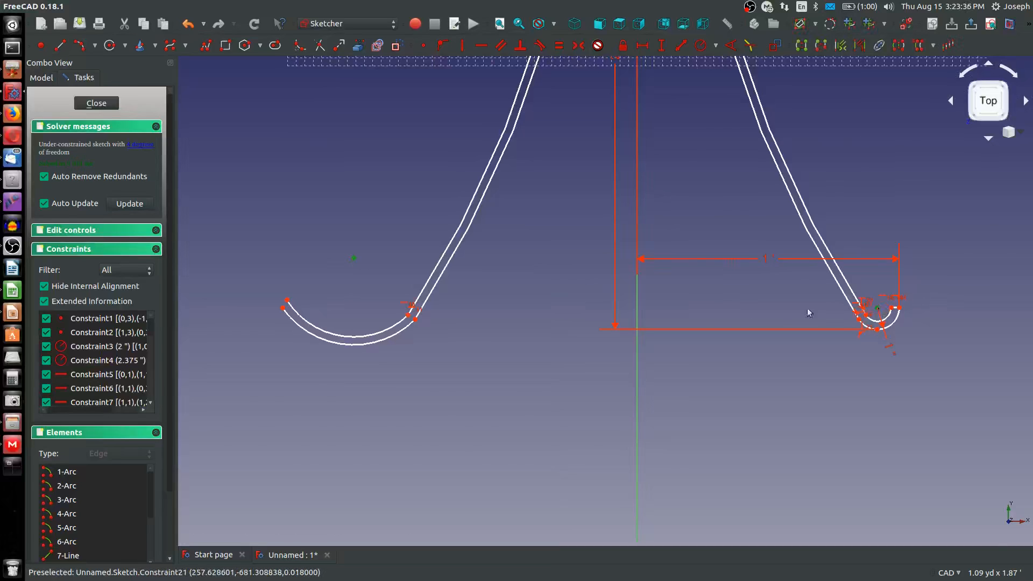
pyautogui.press('h')
# Make the left hook's inner arc tangent to the left outer leg arc at their shared endpoint
pyautogui.click(404, 337)
pyautogui.click(443, 259)
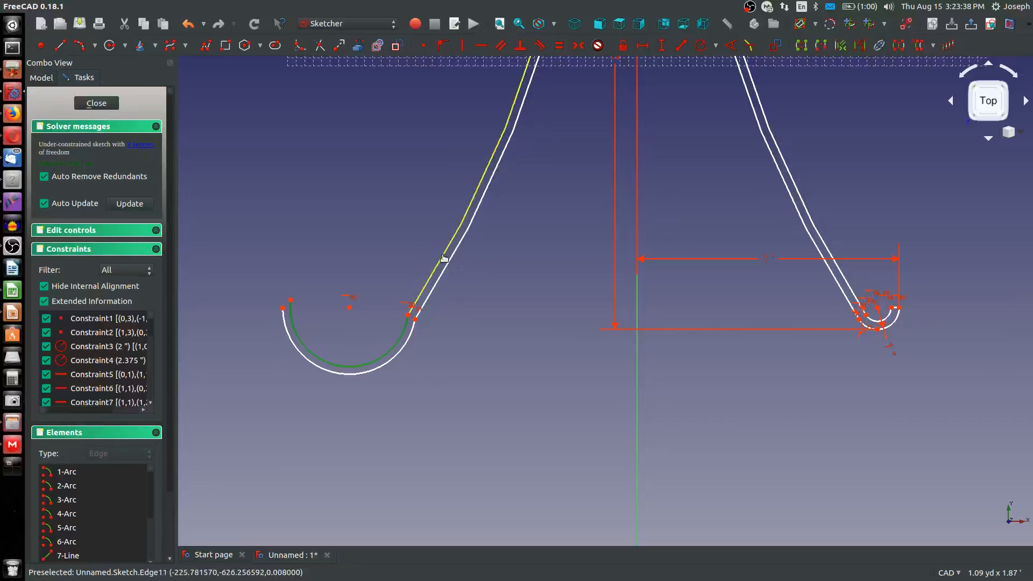
pyautogui.press('t')
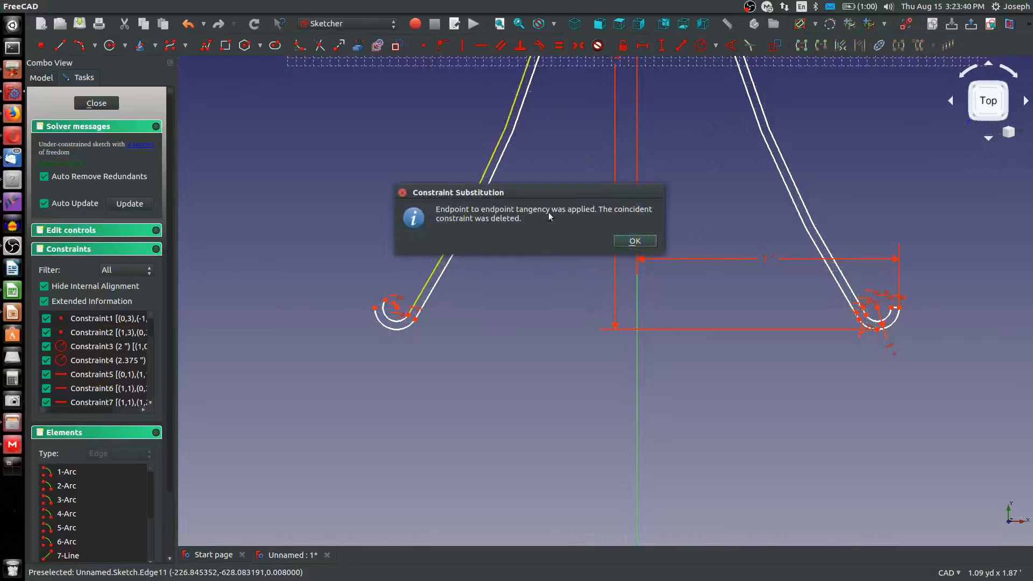
pyautogui.click(634, 240)
# Align the free ends of both left hook arcs horizontally with each other and with the arcs' shared center
pyautogui.scroll(4, 376, 308)
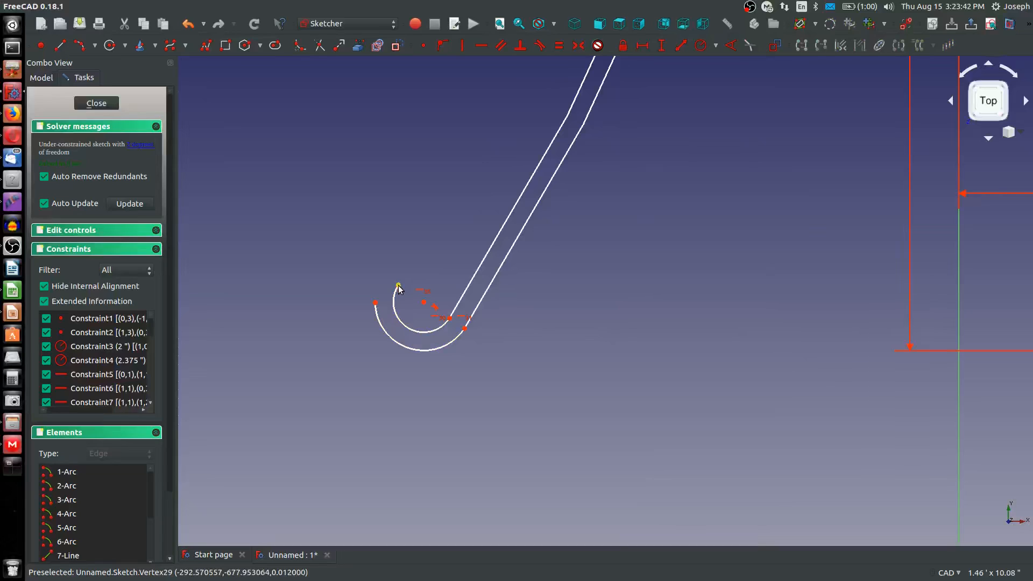
pyautogui.click(376, 306)
pyautogui.press('h')
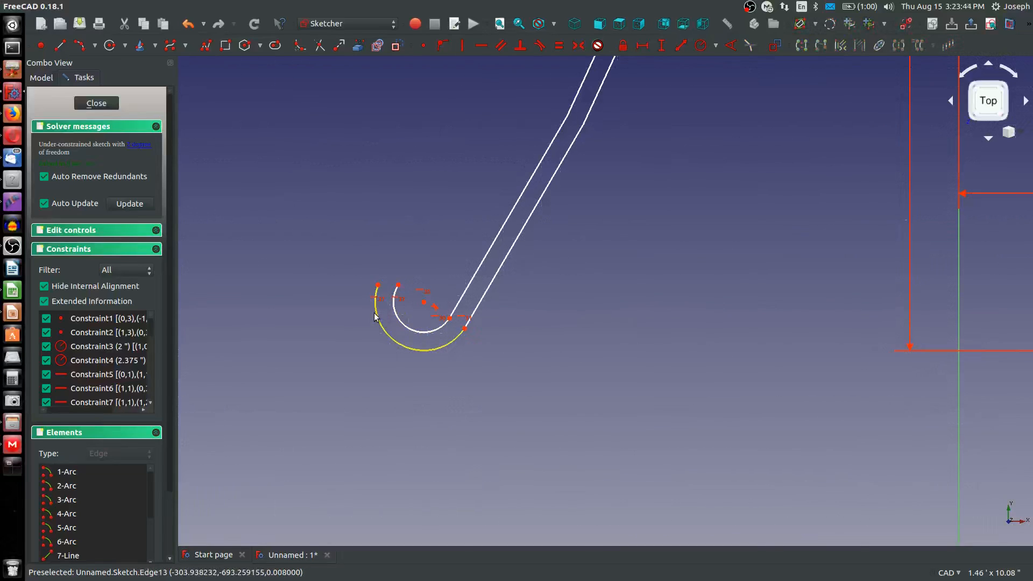
pyautogui.click(398, 285)
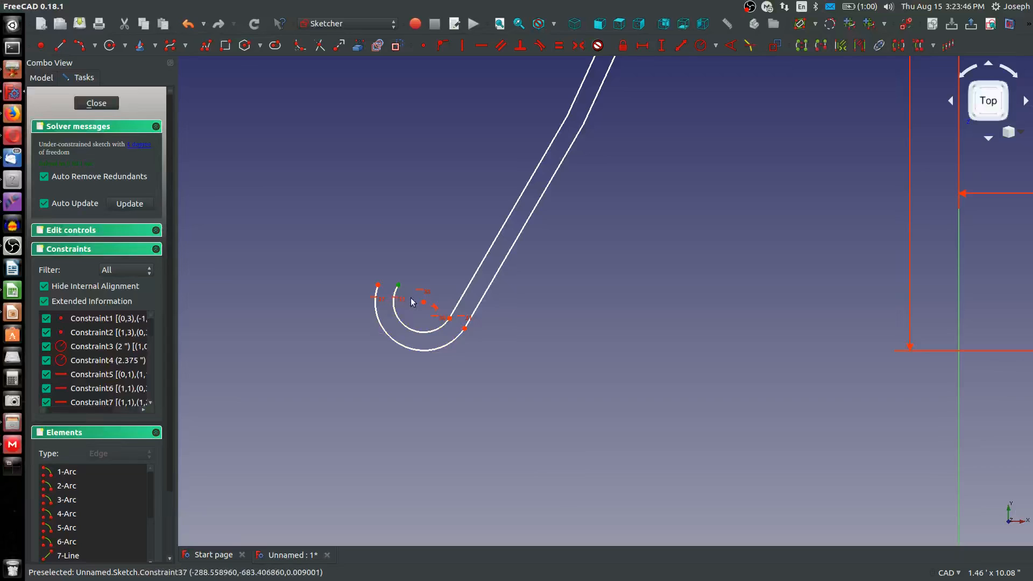
pyautogui.click(423, 302)
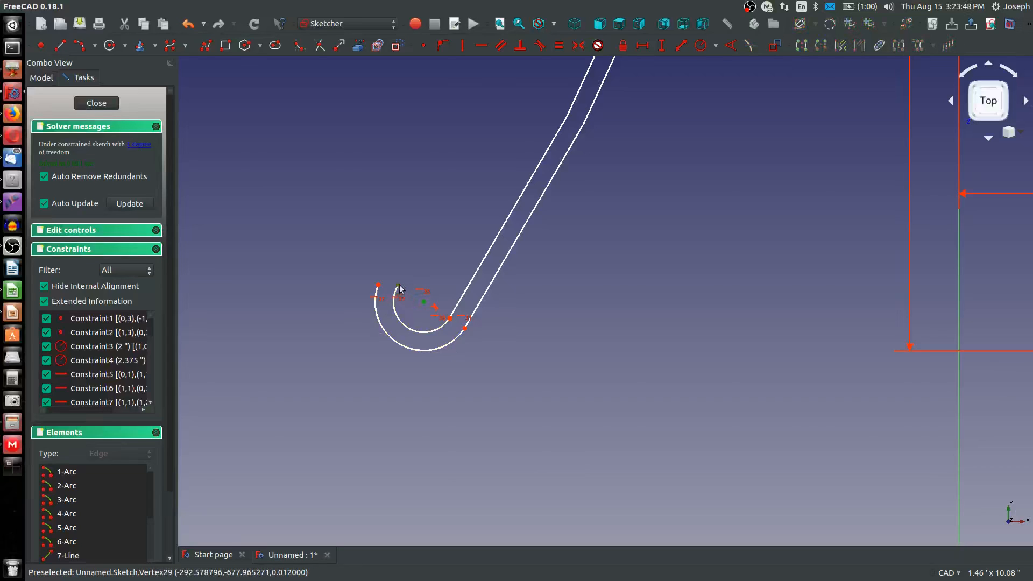
pyautogui.press('h')
pyautogui.scroll(-2, 420, 323)
pyautogui.scroll(4, 394, 366)
pyautogui.scroll(-6, 463, 339)
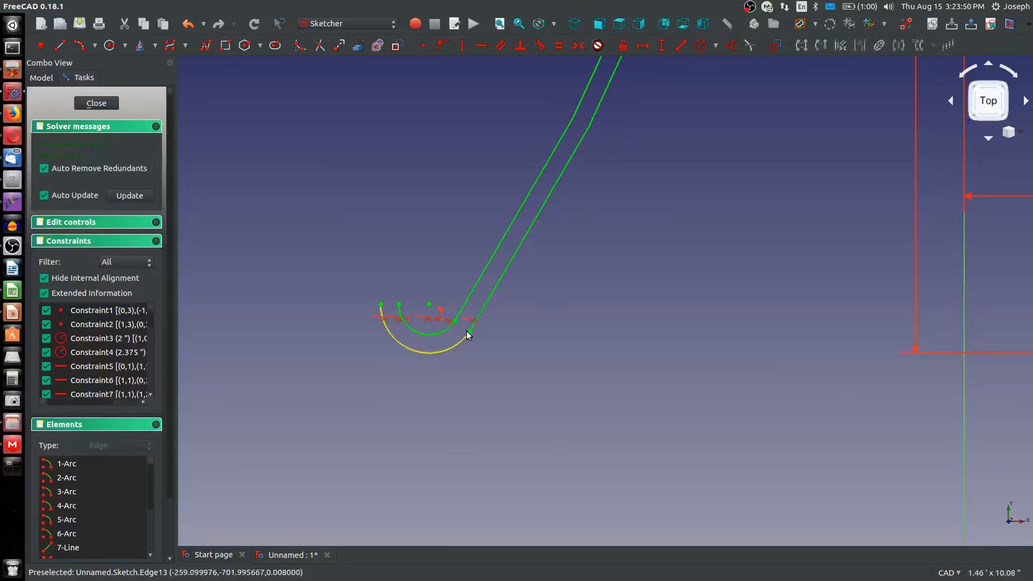
pyautogui.scroll(5, 457, 322)
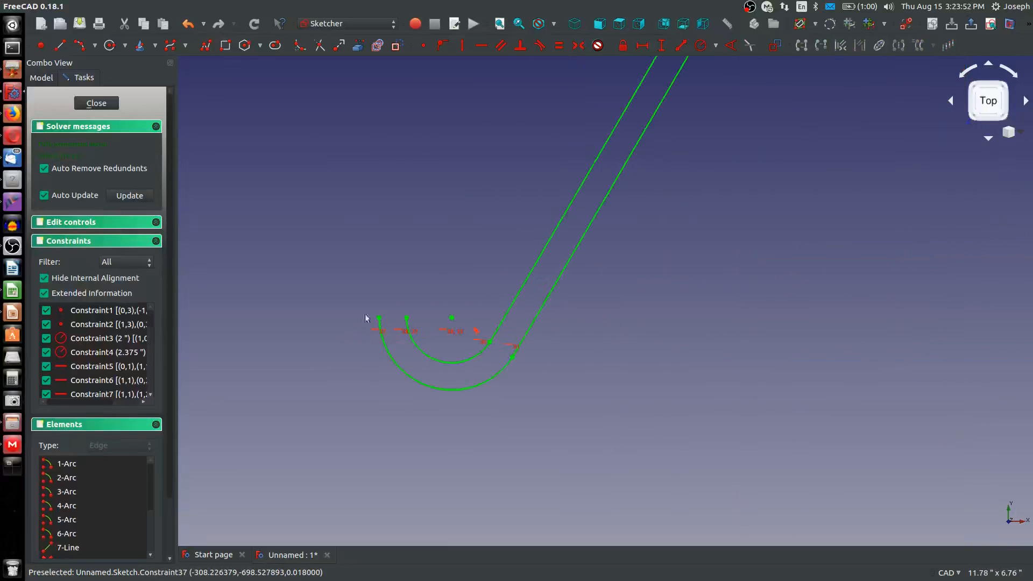
# Try to close the left hook with a horizontal line between its two free ends, and delete that line
pyautogui.click(60, 45)
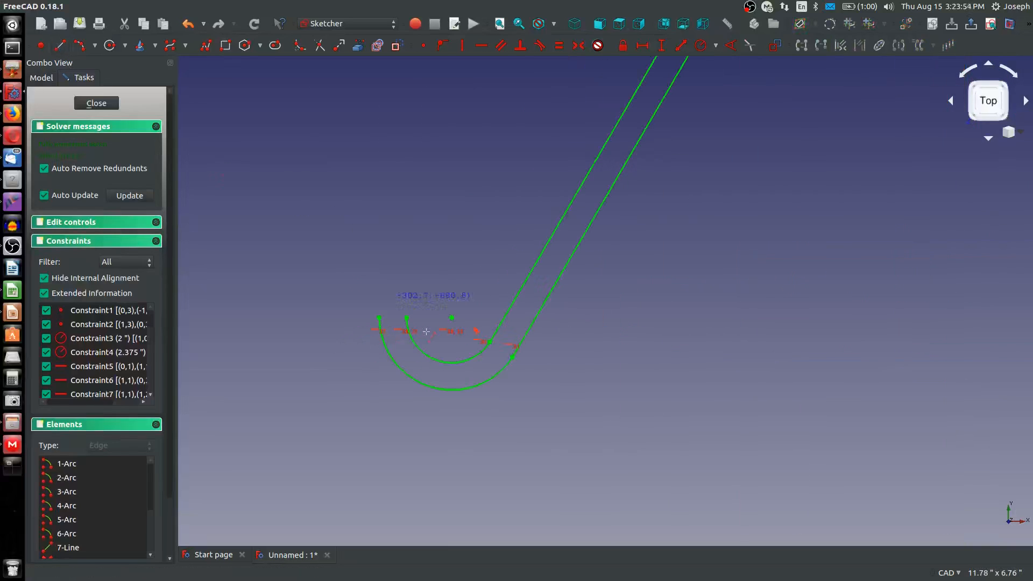
pyautogui.click(378, 317)
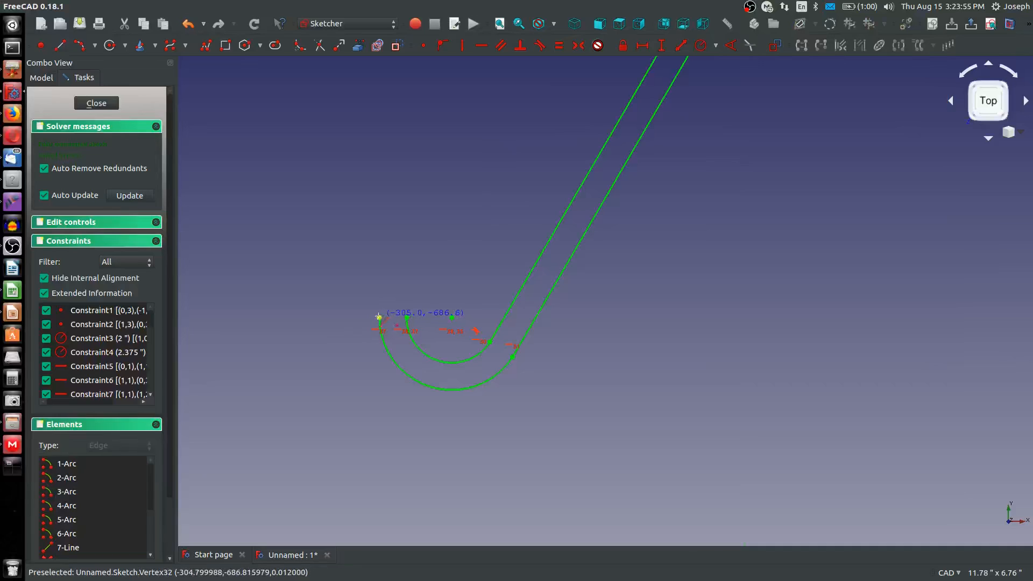
pyautogui.click(407, 317)
pyautogui.rightClick(407, 315)
pyautogui.scroll(2, 406, 316)
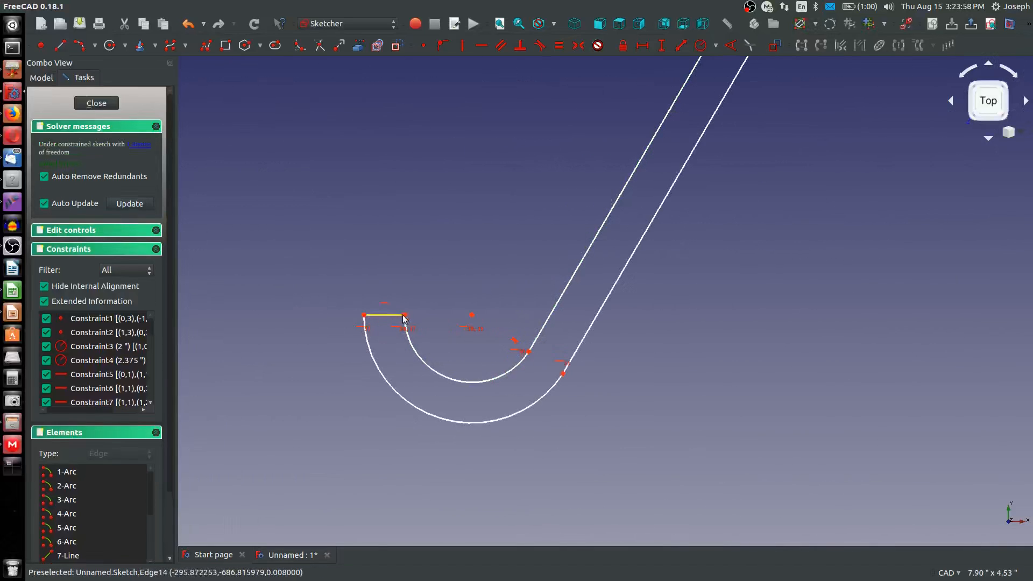
pyautogui.click(376, 316)
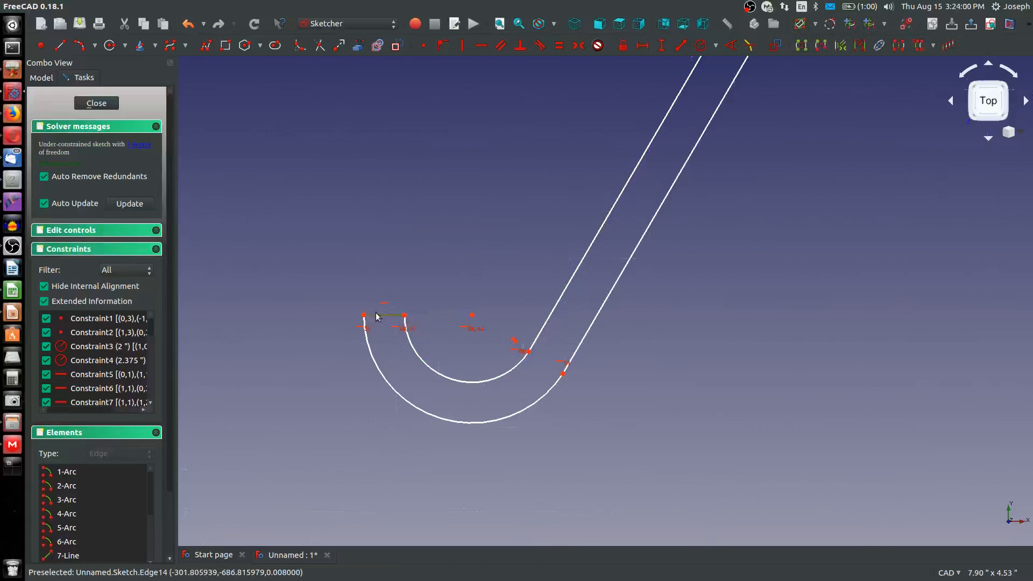
pyautogui.press('Delete')
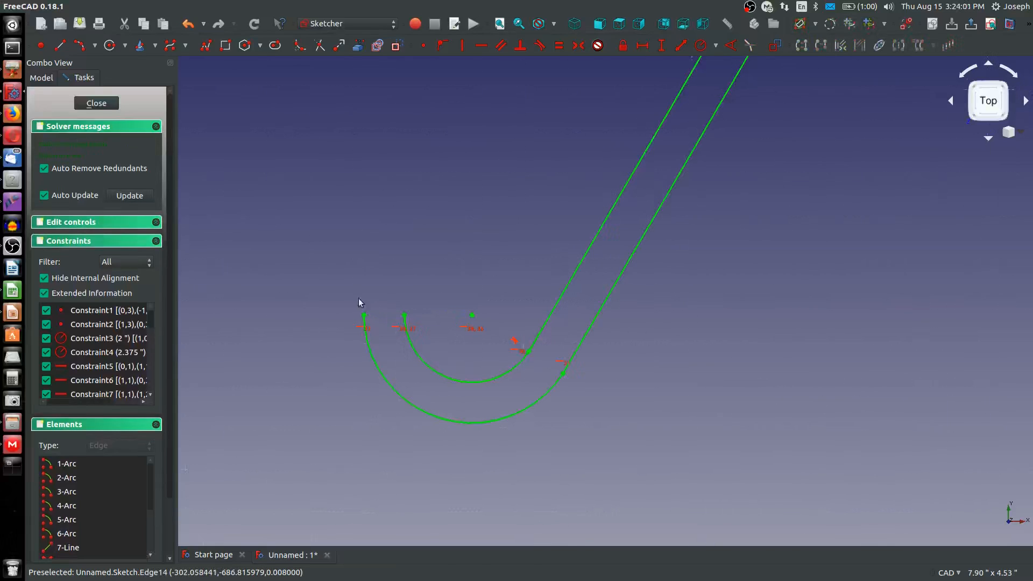
# Close the left hook with a straight line joining the free ends of its outer and inner arcs
pyautogui.click(59, 46)
pyautogui.click(364, 315)
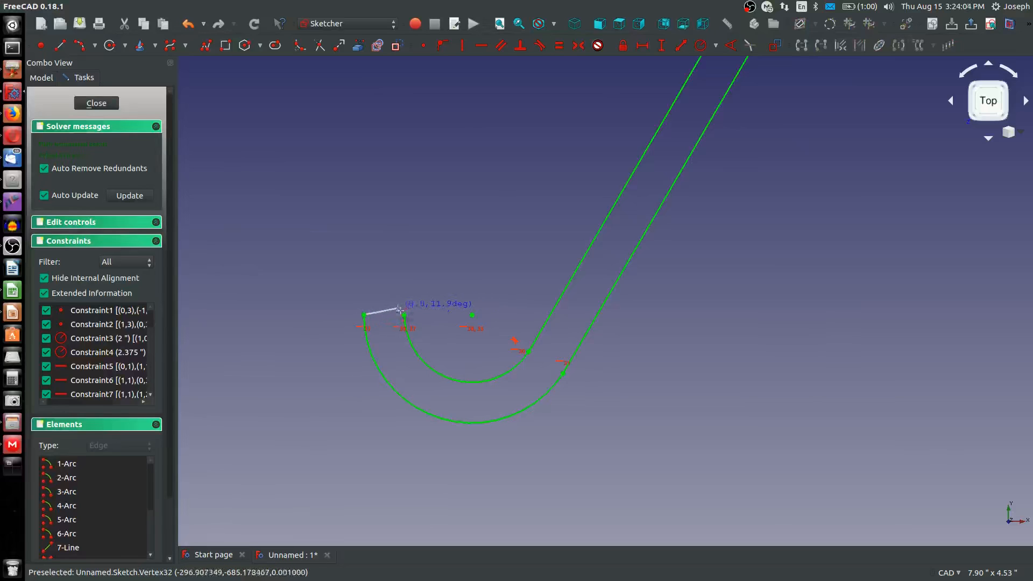
pyautogui.rightClick(415, 318)
# Examine the left hook's closing line and the whole profile from the crown down to both hooks
pyautogui.scroll(10, 408, 321)
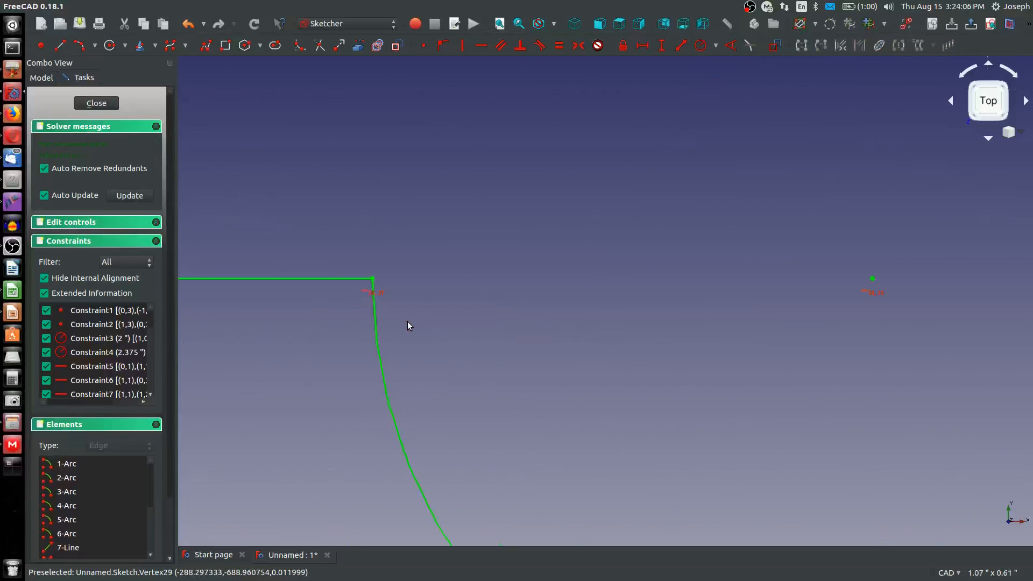
pyautogui.scroll(-20, 408, 321)
pyautogui.scroll(-2, 524, 288)
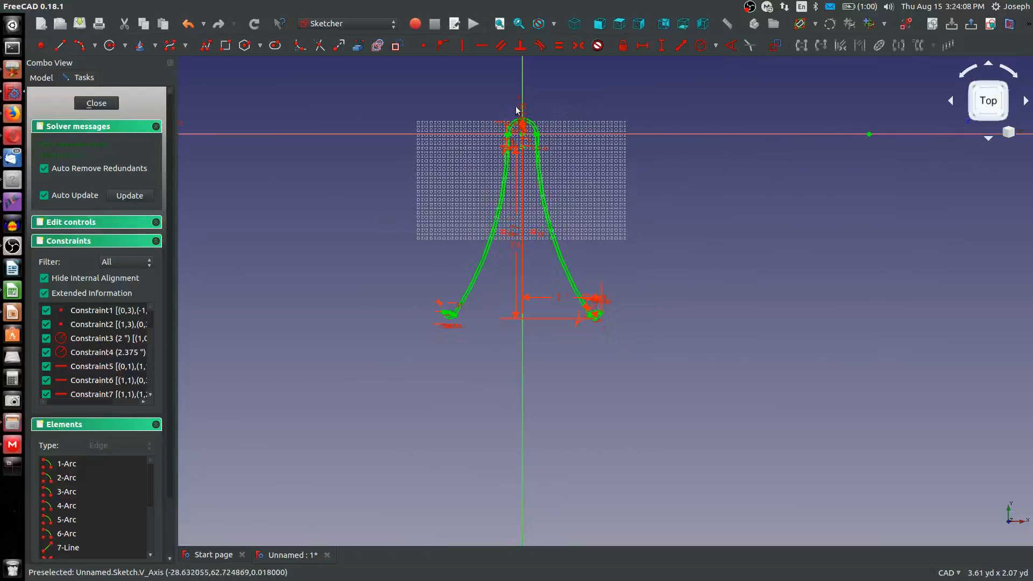
pyautogui.scroll(2, 521, 111)
pyautogui.scroll(2, 619, 275)
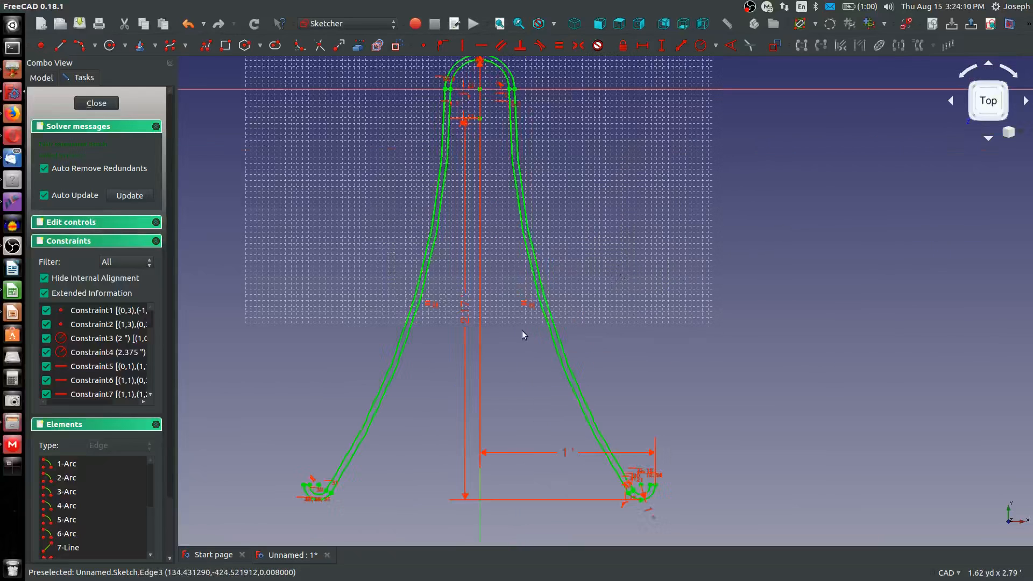
pyautogui.moveTo(514, 330)
pyautogui.mouseDown(button='middle')
pyautogui.moveTo(510, 368)
pyautogui.moveTo(547, 304)
pyautogui.mouseUp(button='middle')
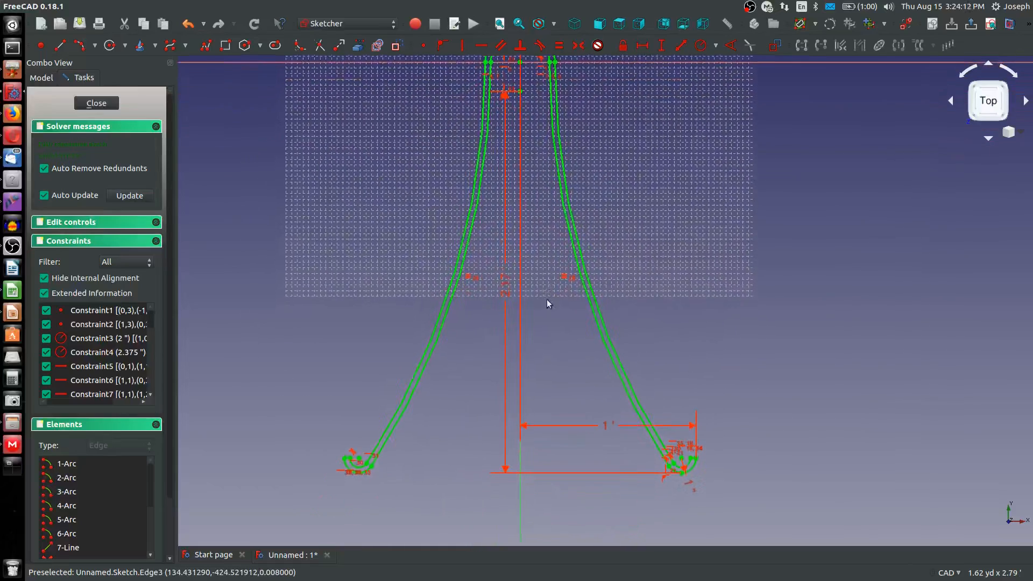
pyautogui.scroll(5, 370, 477)
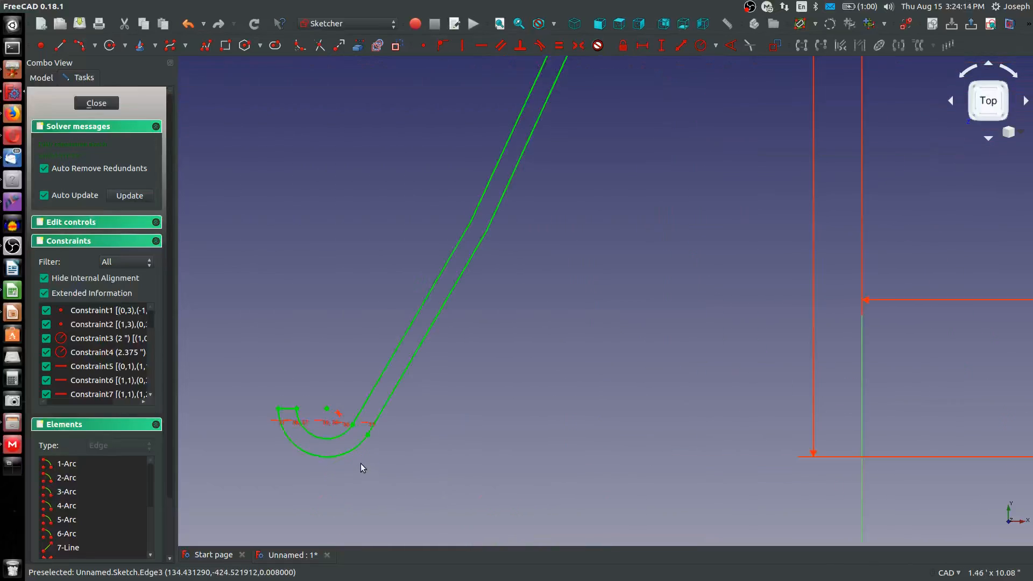
pyautogui.scroll(-7, 495, 451)
pyautogui.moveTo(648, 193); pyautogui.dragTo(644, 194, button='middle')
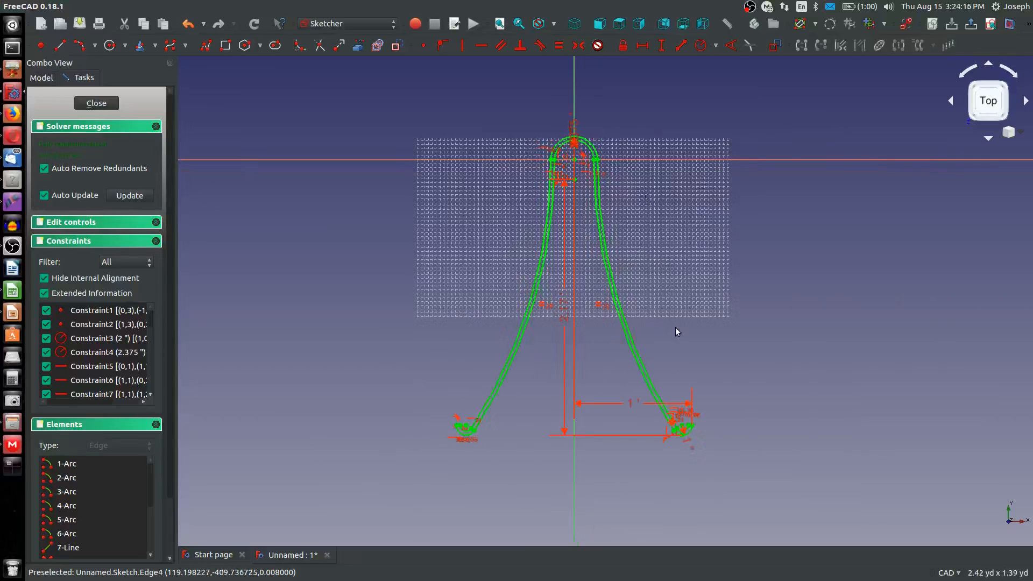
pyautogui.scroll(2, 676, 329)
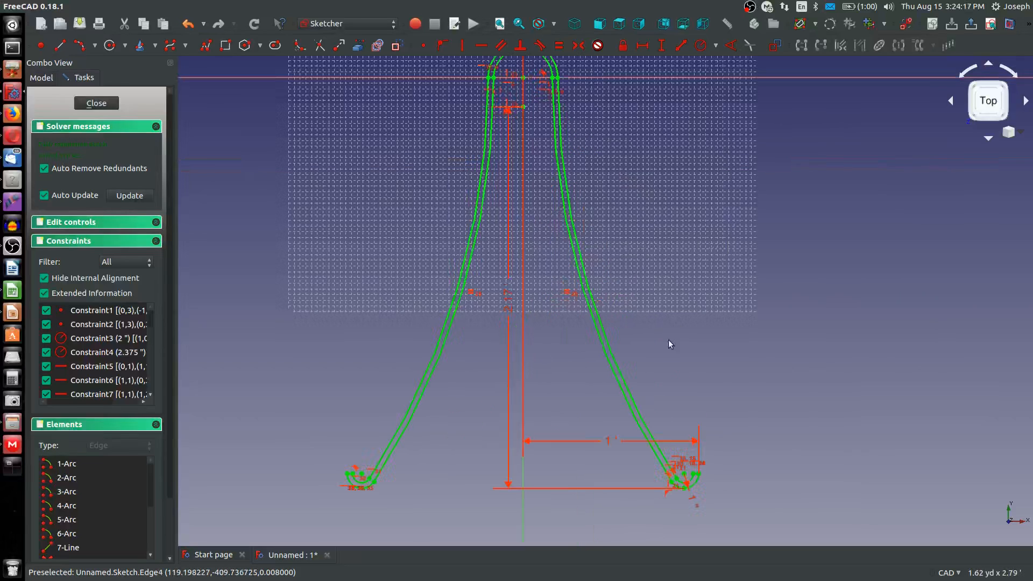
# Finish editing the profile sketch and show it in an isometric view
pyautogui.click(97, 102)
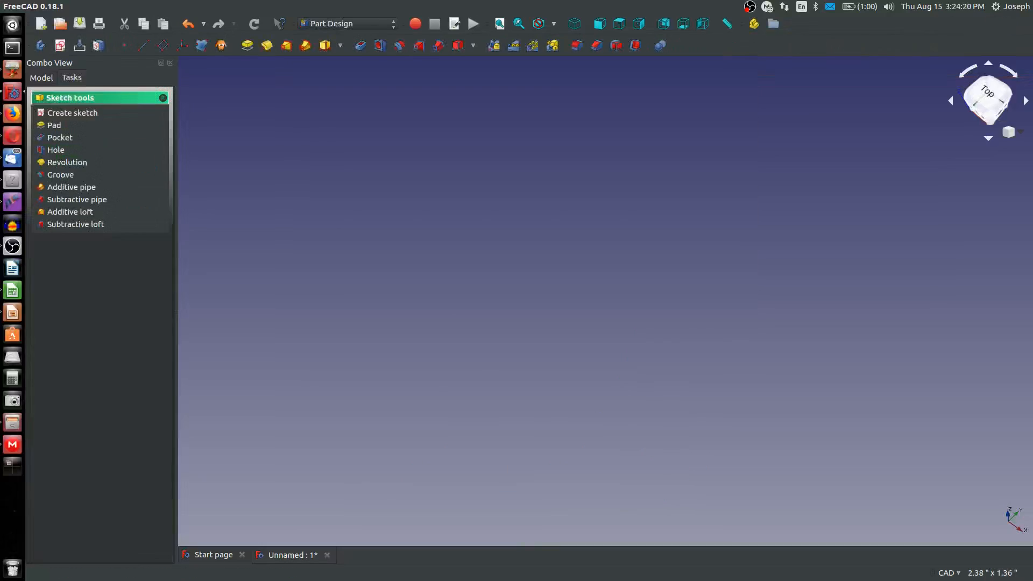
pyautogui.scroll(-20, 246, 164)
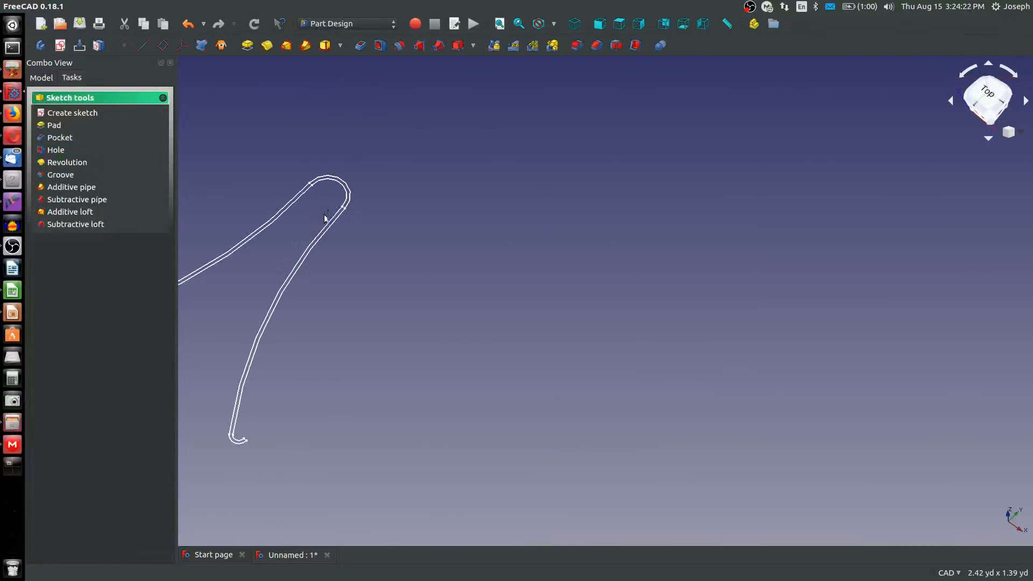
pyautogui.moveTo(378, 221); pyautogui.dragTo(543, 212, button='middle')
pyautogui.click(575, 24)
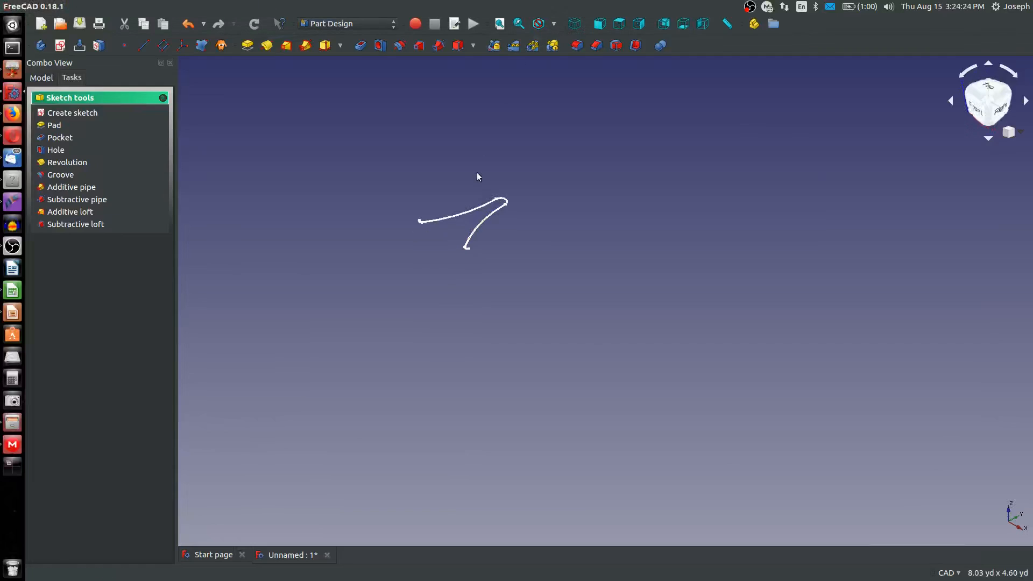
pyautogui.scroll(4, 474, 173)
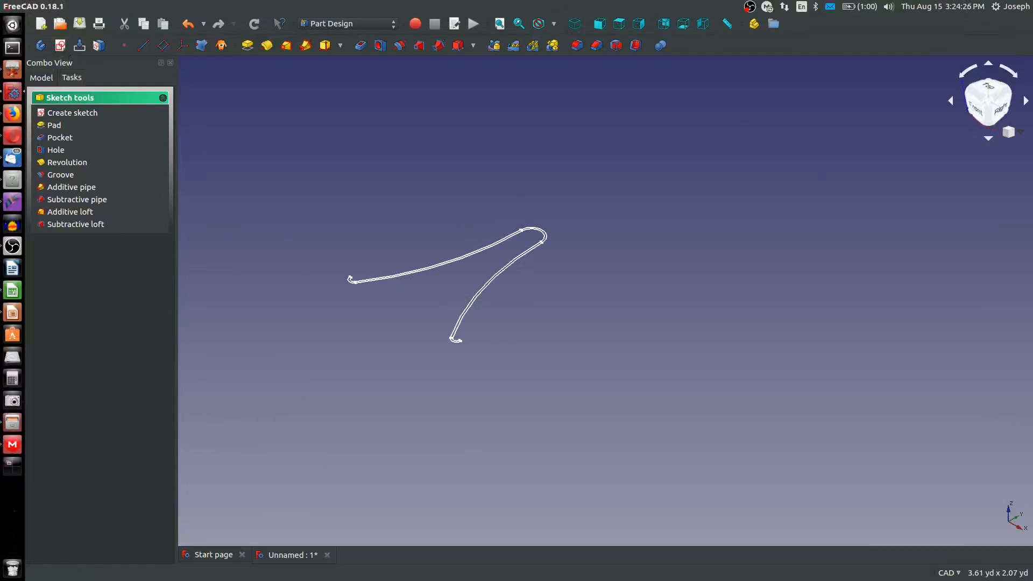
pyautogui.hotkey('alt', 'Tab')
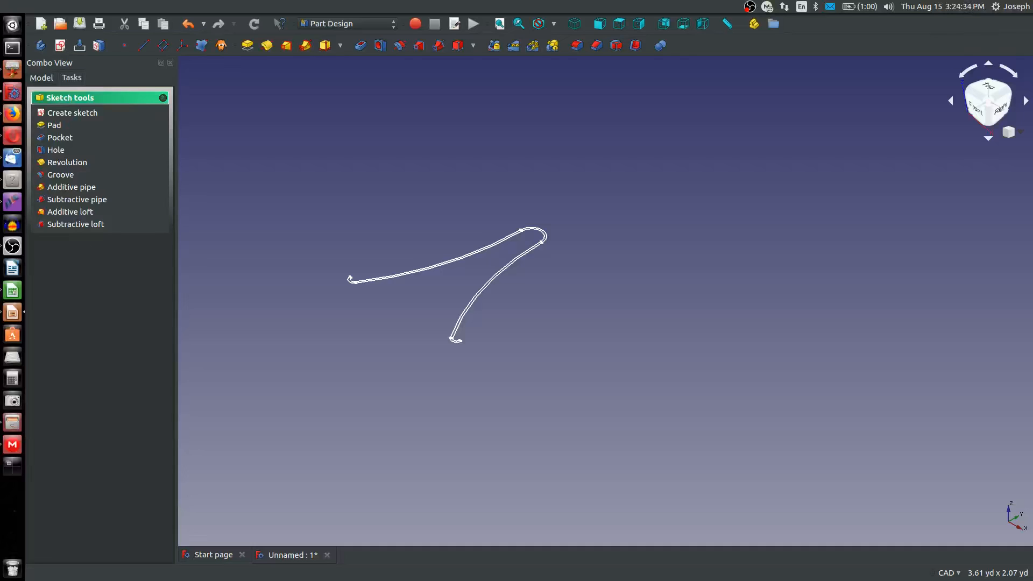
pyautogui.click(79, 46)
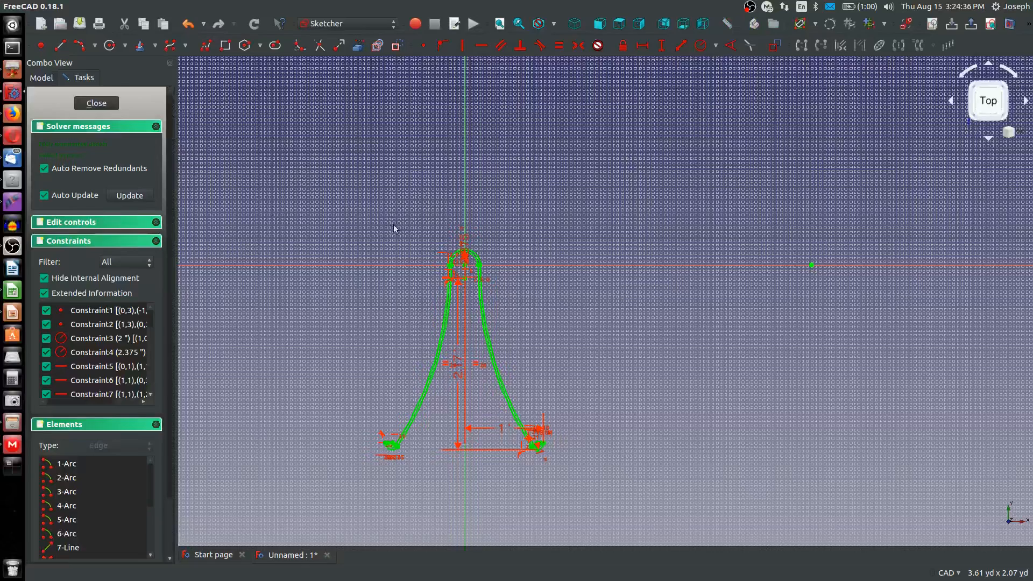
pyautogui.click(85, 104)
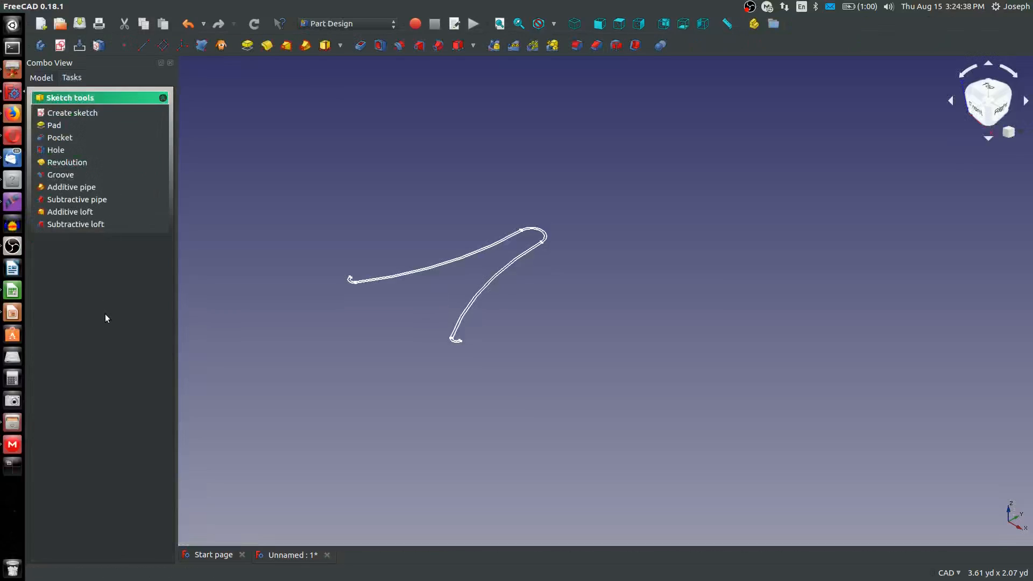
# Create a new sketch on the YZ plane of the body
pyautogui.click(42, 78)
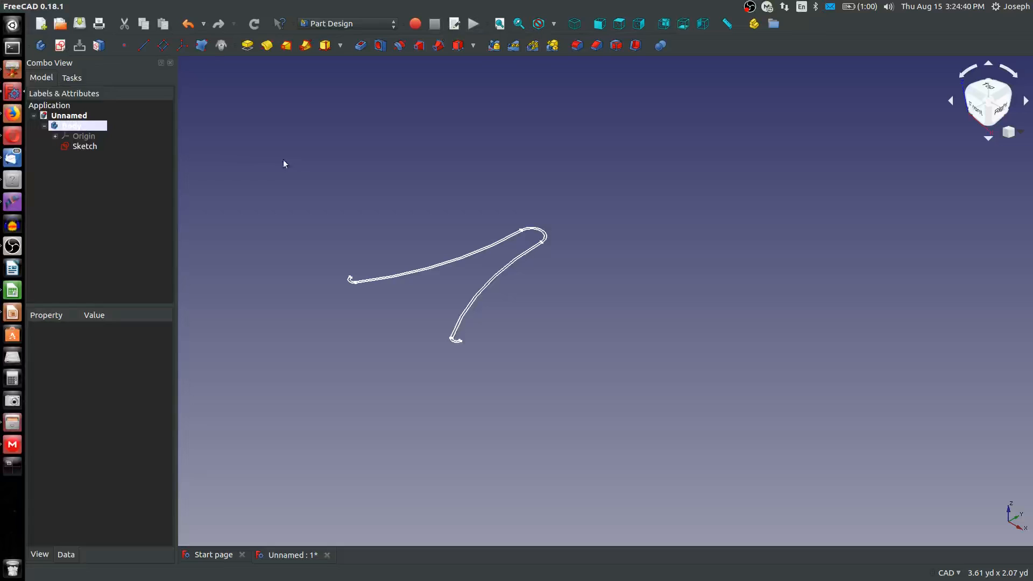
pyautogui.click(59, 46)
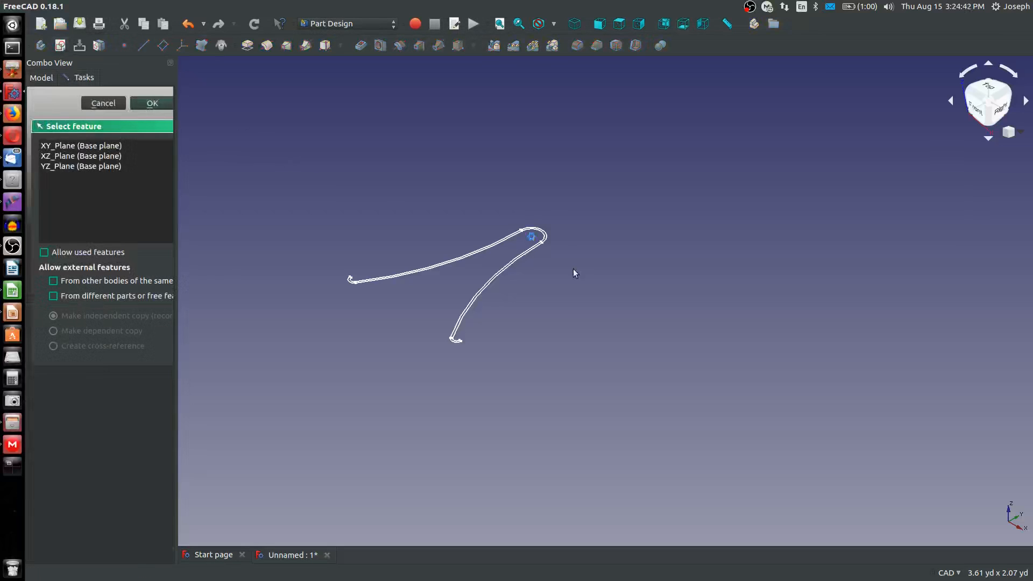
pyautogui.scroll(5, 514, 224)
pyautogui.scroll(2, 395, 133)
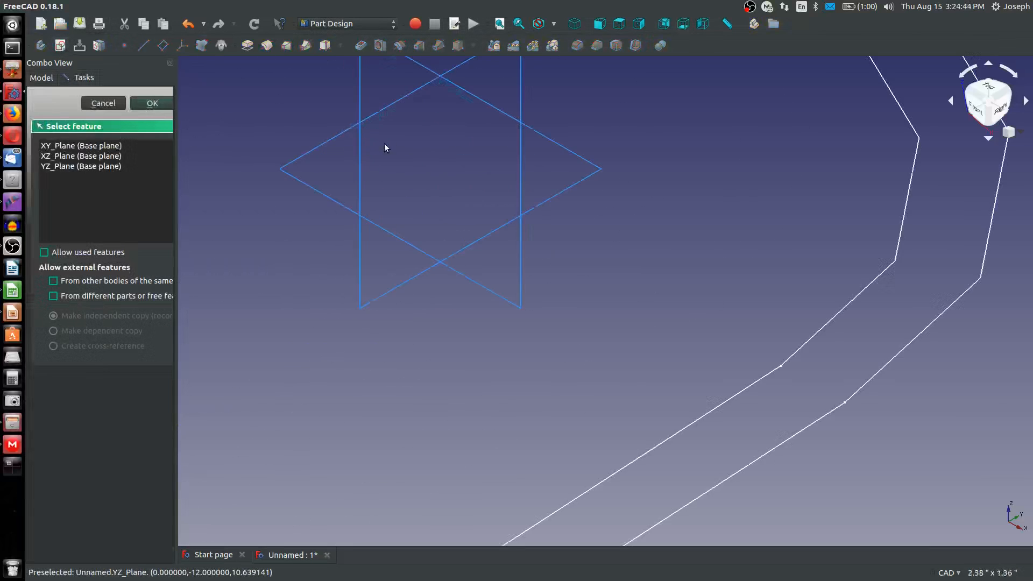
pyautogui.scroll(3, 350, 172)
pyautogui.click(299, 199)
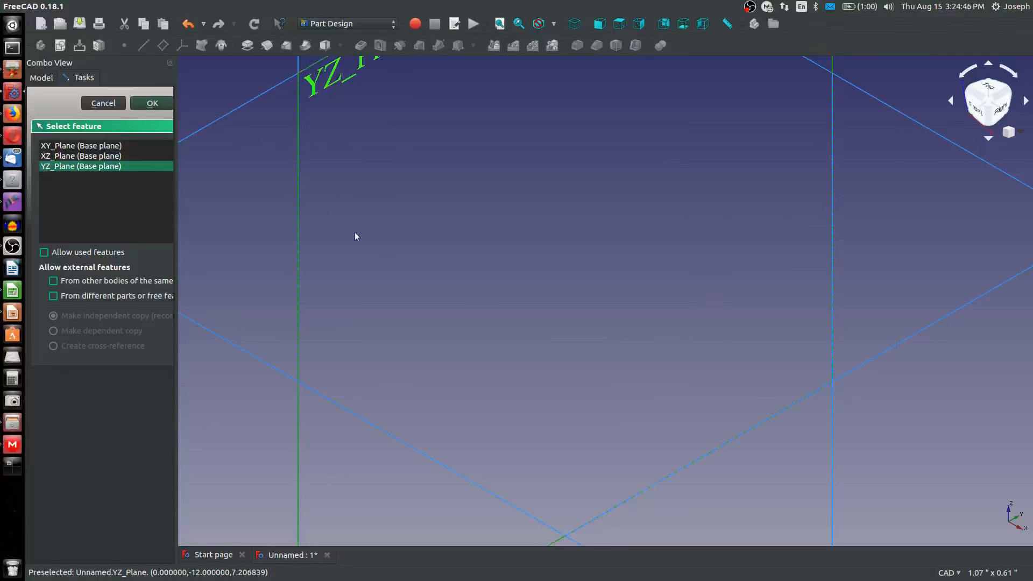
pyautogui.click(153, 103)
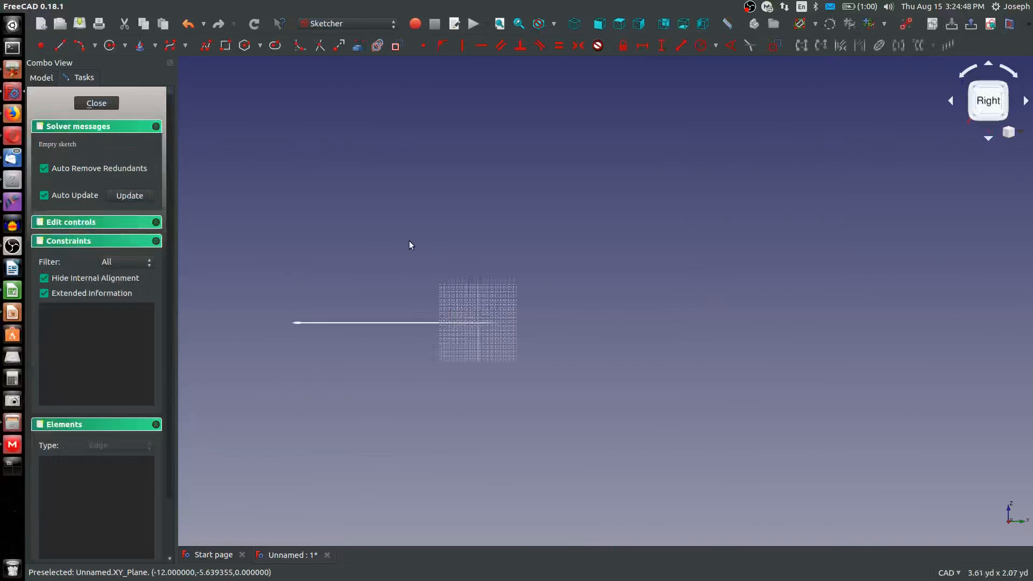
pyautogui.press('Escape')
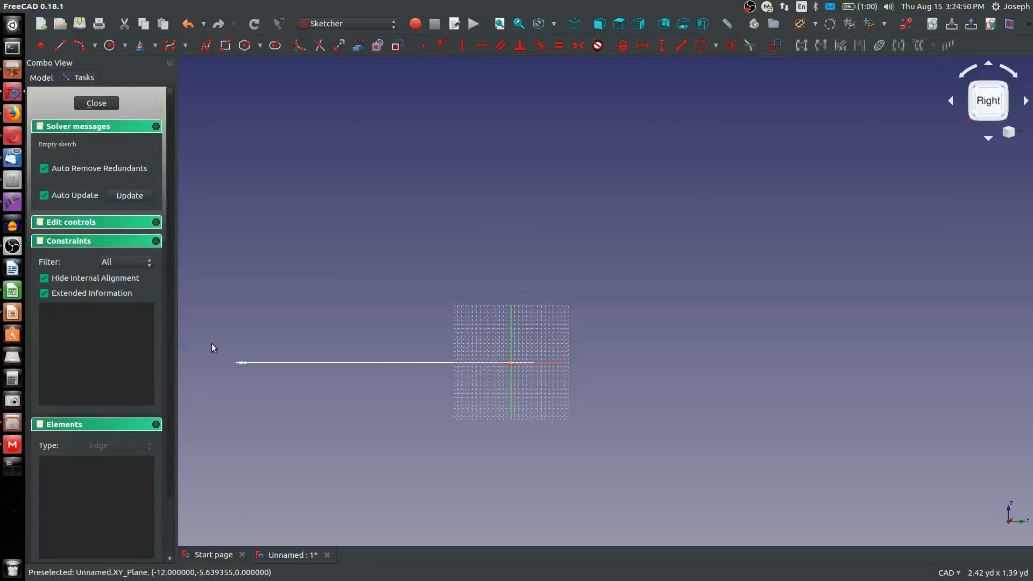
# Import the point where the nearer hook's outer arc meets the leg as external geometry, deleting the reference projected from the hook's closing line
pyautogui.moveTo(197, 346); pyautogui.dragTo(355, 329, button='middle')
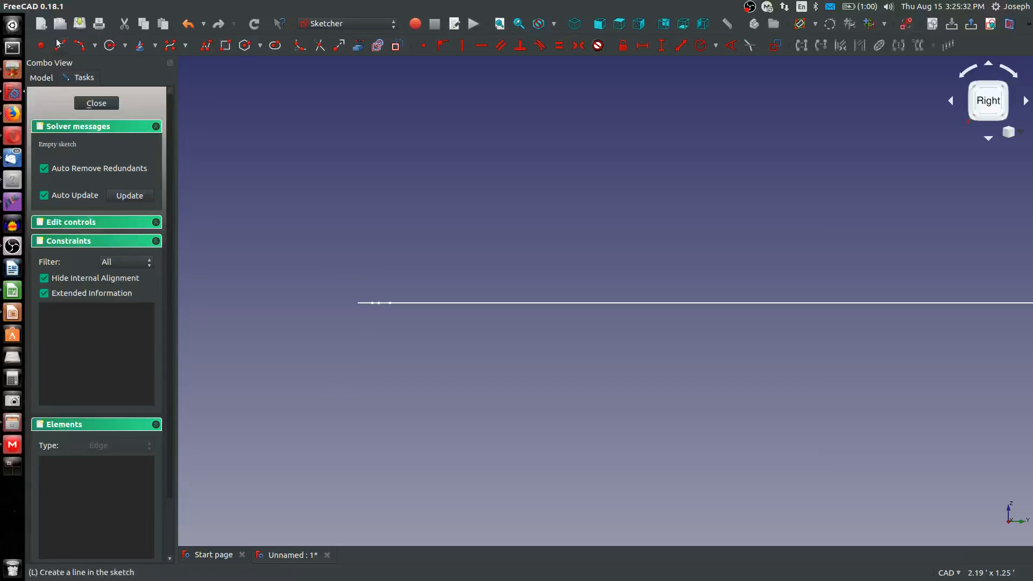
pyautogui.click(61, 45)
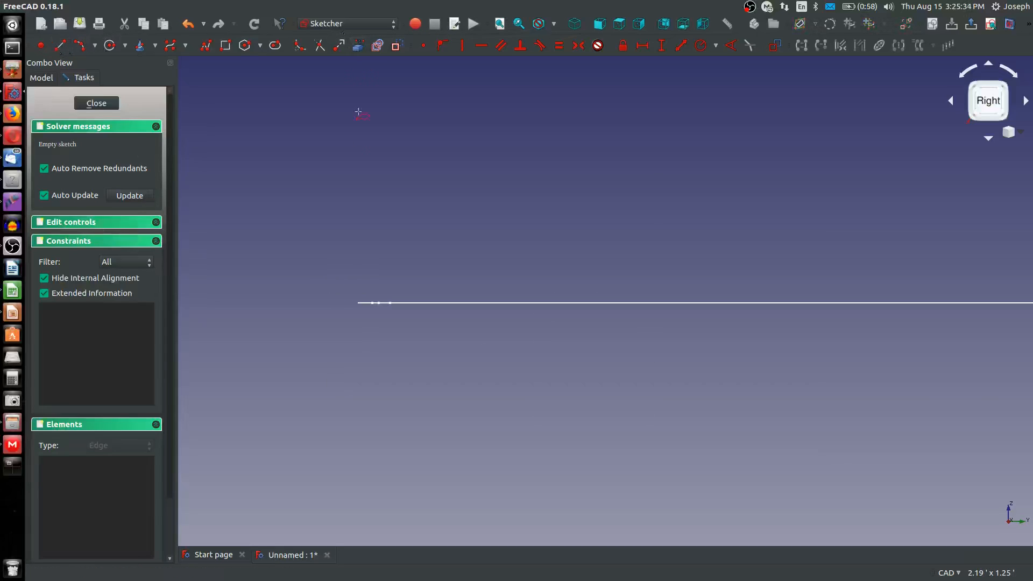
pyautogui.scroll(2, 345, 257)
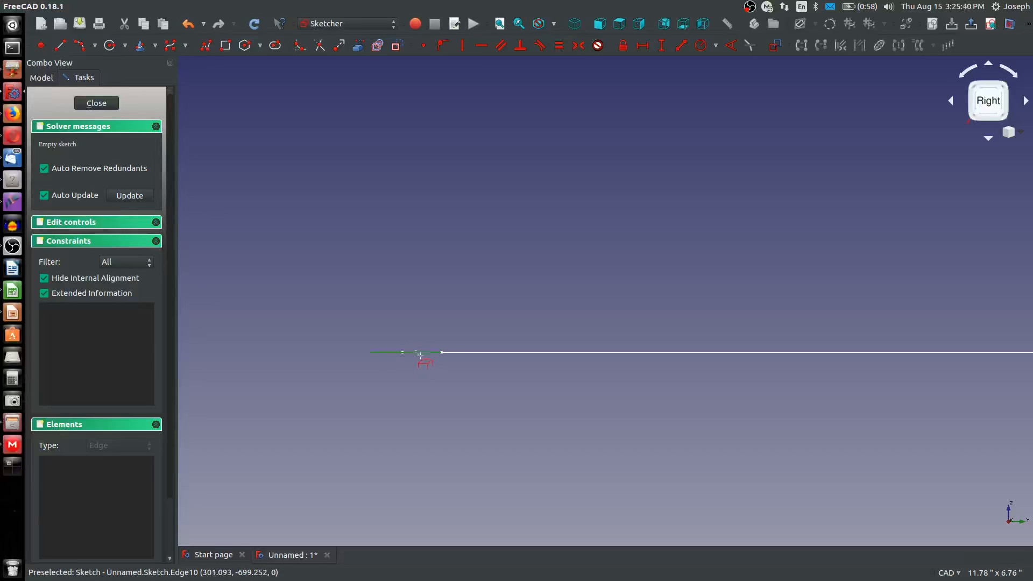
pyautogui.moveTo(417, 353); pyautogui.dragTo(427, 380, button='middle')
pyautogui.scroll(3, 430, 383)
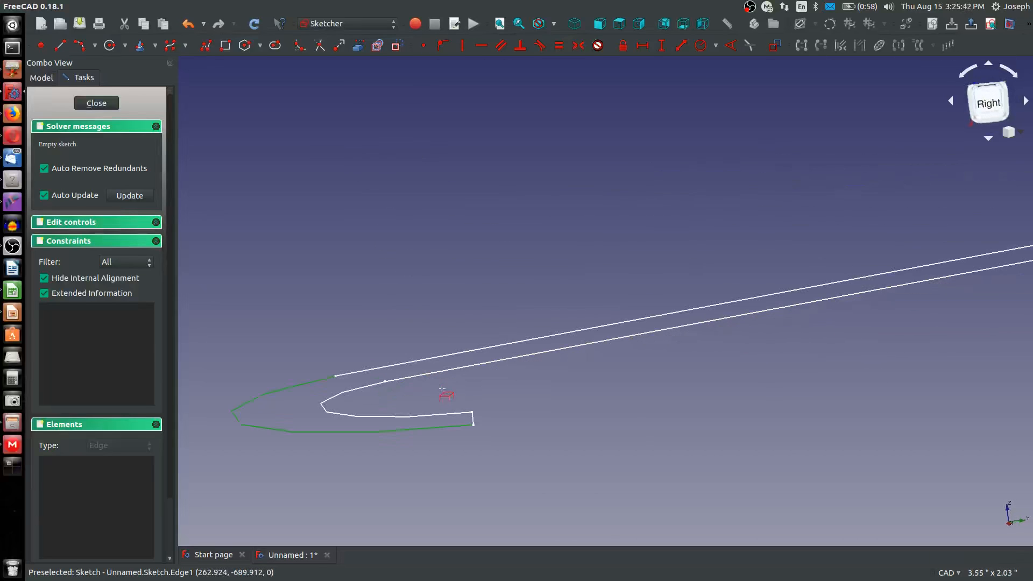
pyautogui.click(471, 420)
pyautogui.scroll(-2, 468, 418)
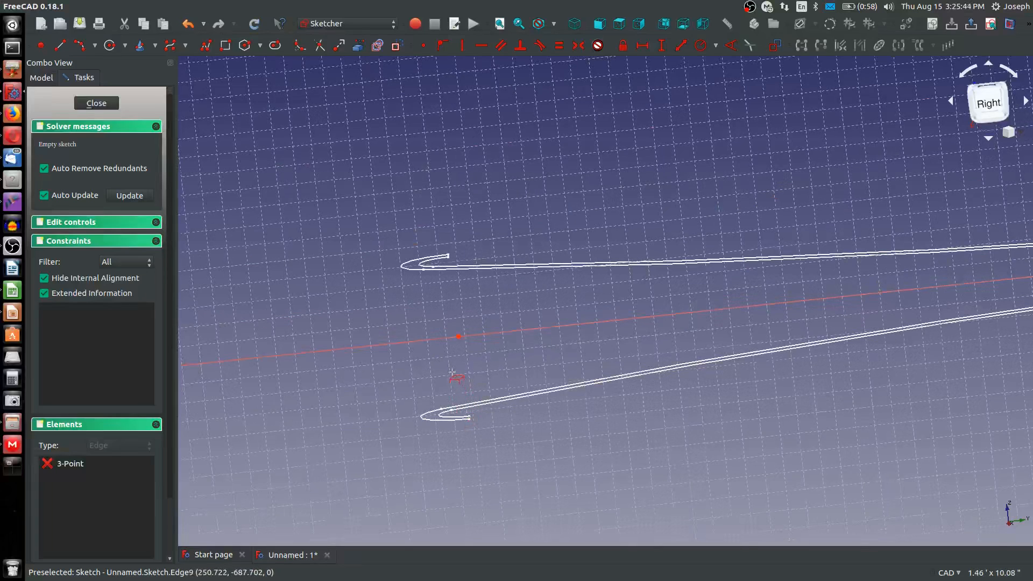
pyautogui.scroll(3, 451, 371)
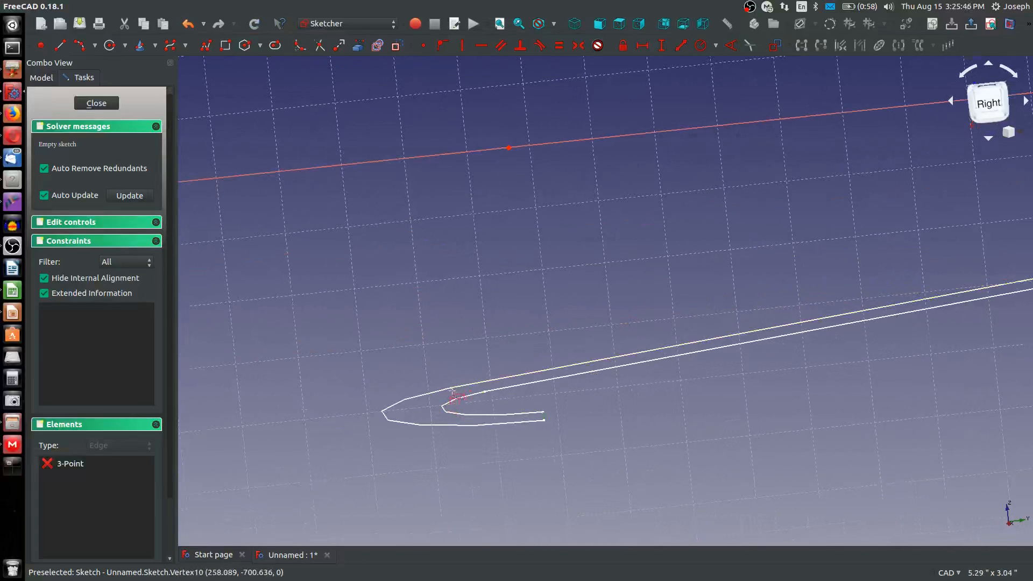
pyautogui.click(416, 407)
pyautogui.scroll(-2, 390, 415)
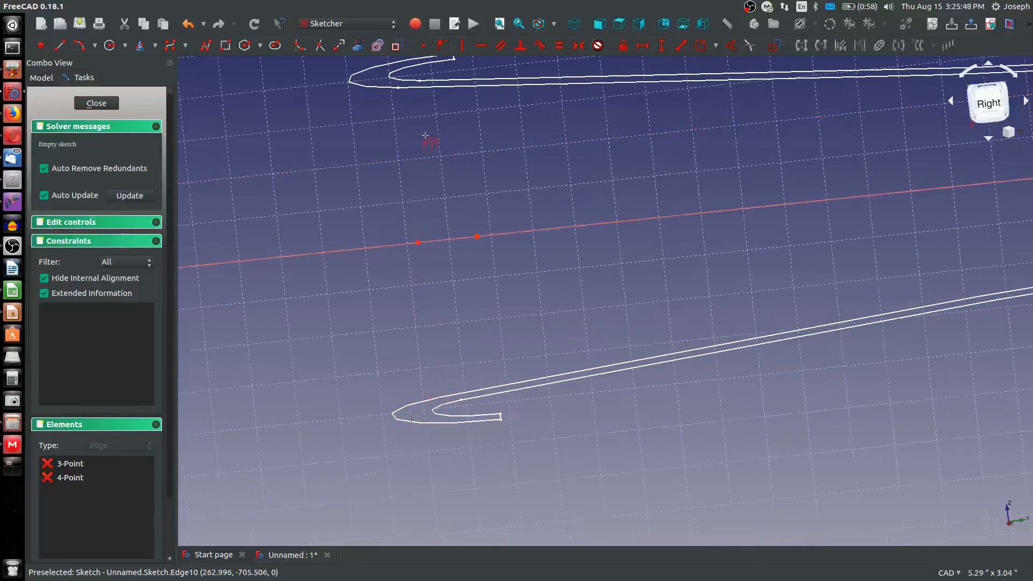
pyautogui.click(477, 237)
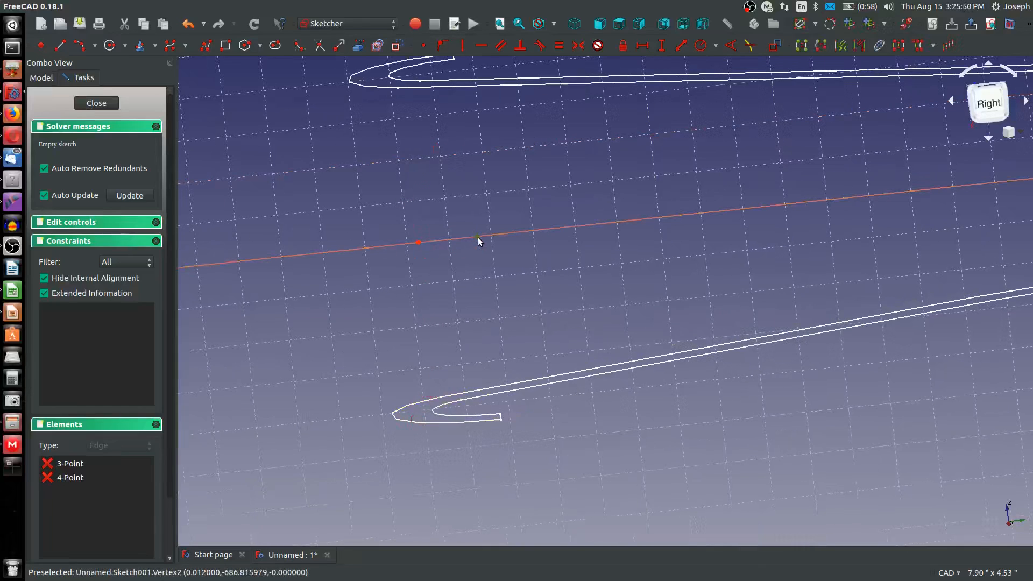
pyautogui.press('Delete')
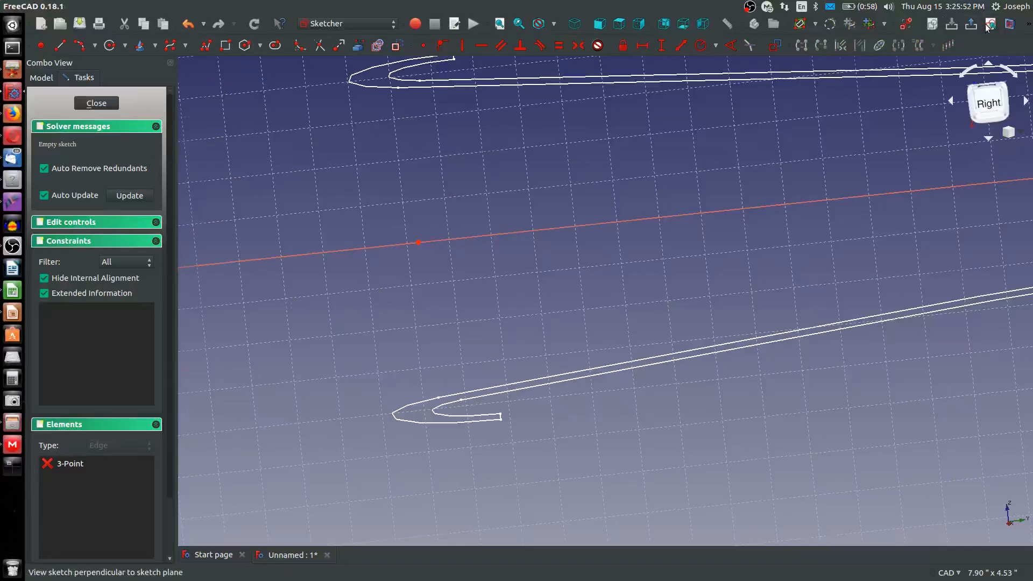
# Sketch a vertical line about 1.46 ft long upward from the imported hook point, viewing the sketch squarely
pyautogui.click(849, 24)
pyautogui.scroll(-10, 572, 279)
pyautogui.scroll(6, 674, 175)
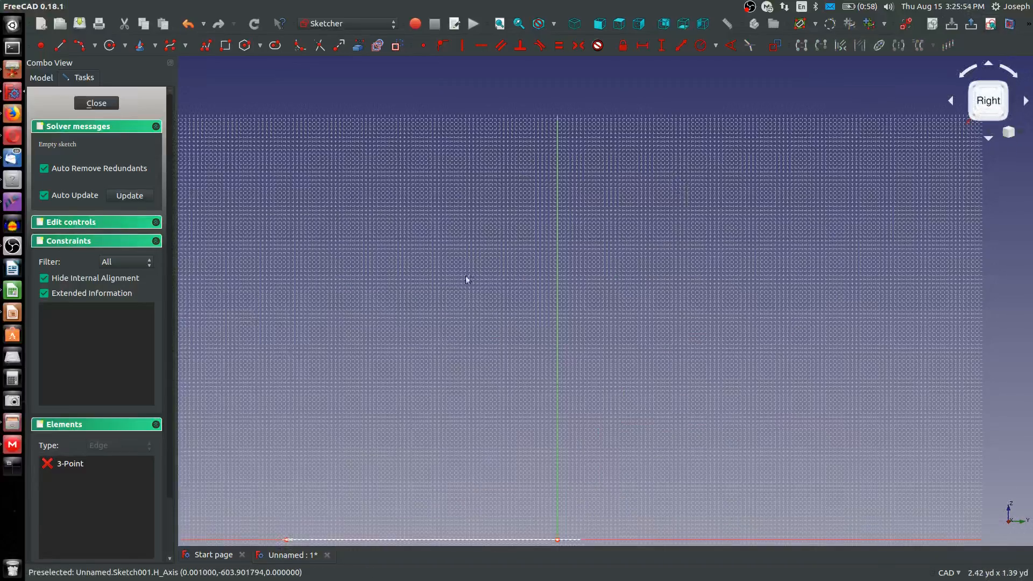
pyautogui.scroll(-2, 318, 370)
pyautogui.moveTo(387, 383); pyautogui.dragTo(441, 374, button='middle')
pyautogui.scroll(4, 462, 358)
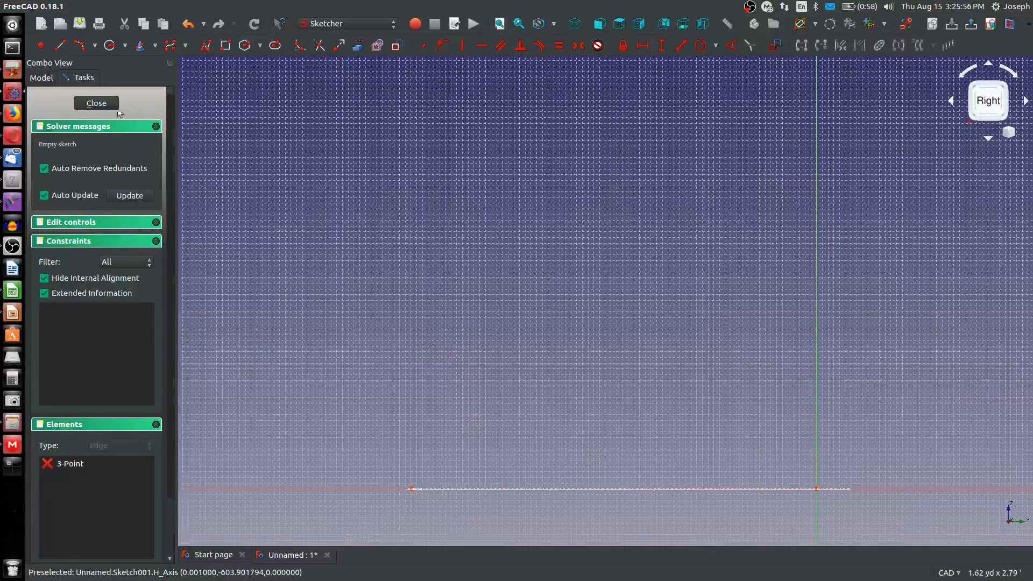
pyautogui.click(79, 45)
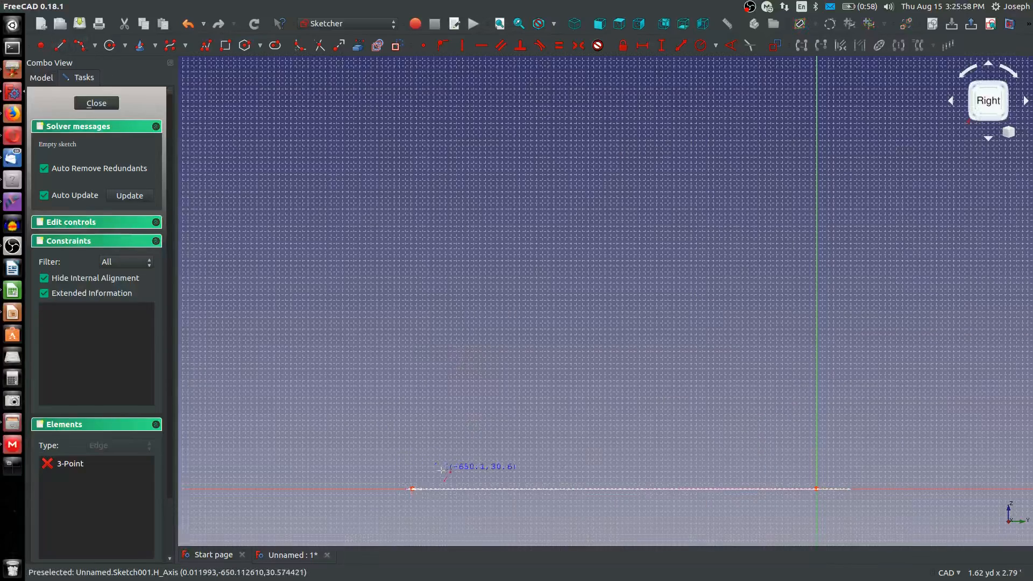
pyautogui.click(411, 487)
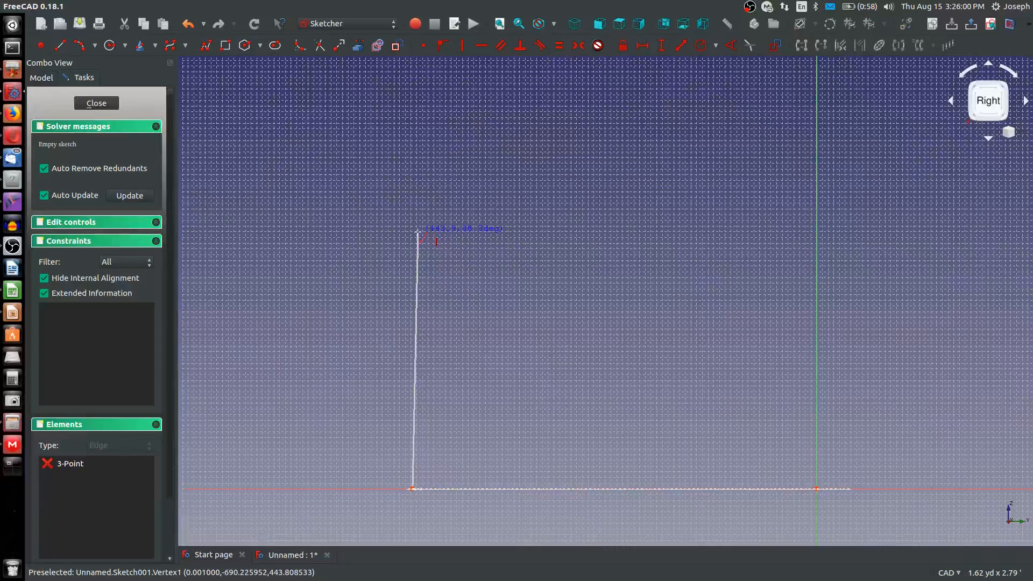
pyautogui.click(418, 232)
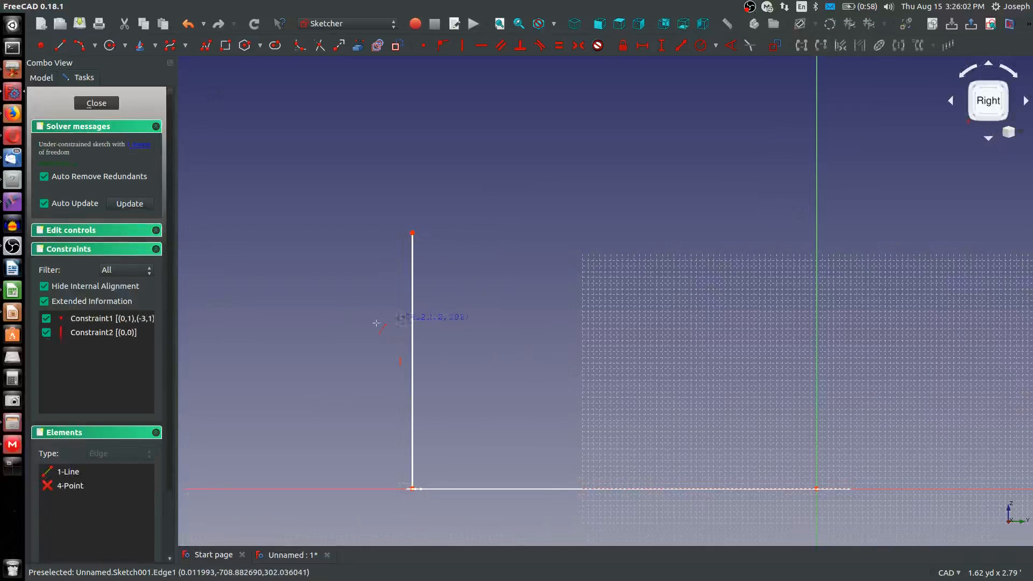
pyautogui.rightClick(241, 319)
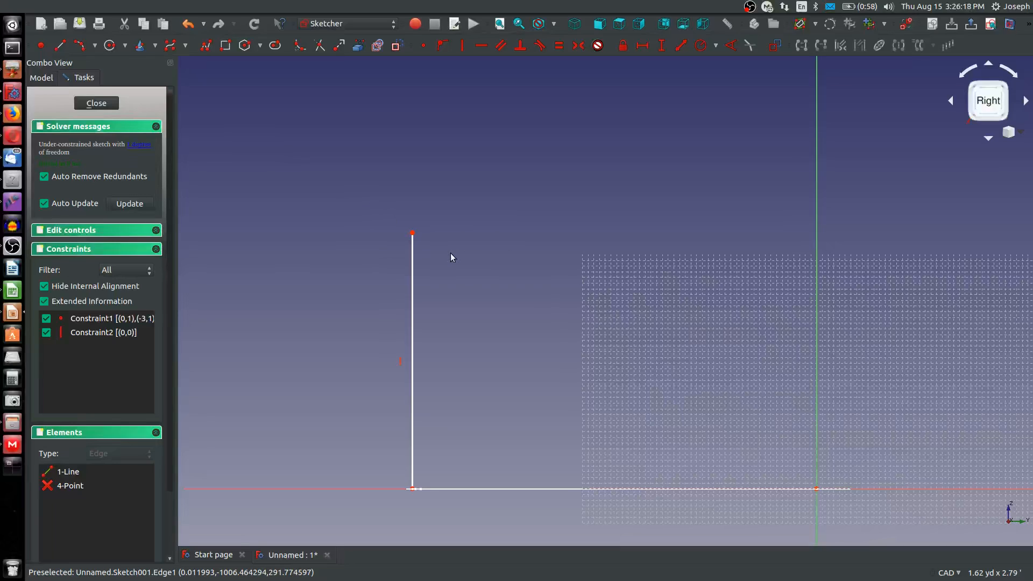
# Constrain the vertical line's length to 1.333333333 ft
pyautogui.click(661, 46)
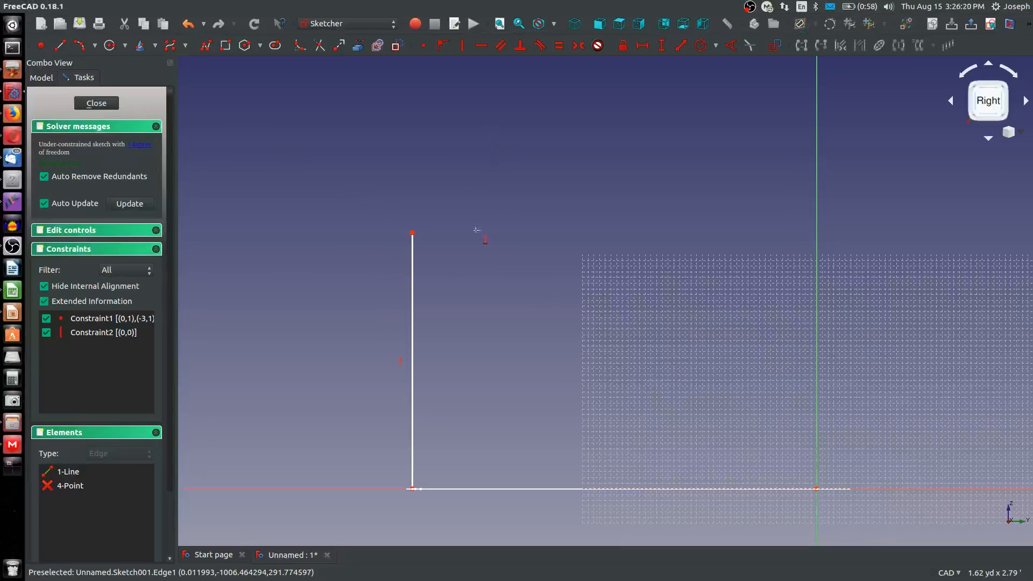
pyautogui.click(411, 304)
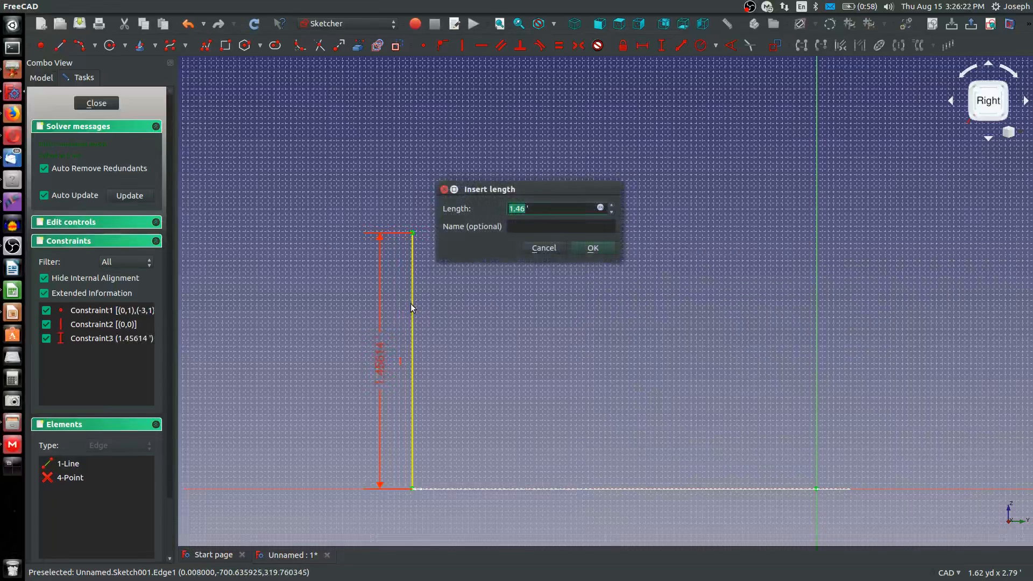
pyautogui.write('1.3333333333')
pyautogui.press('Return')
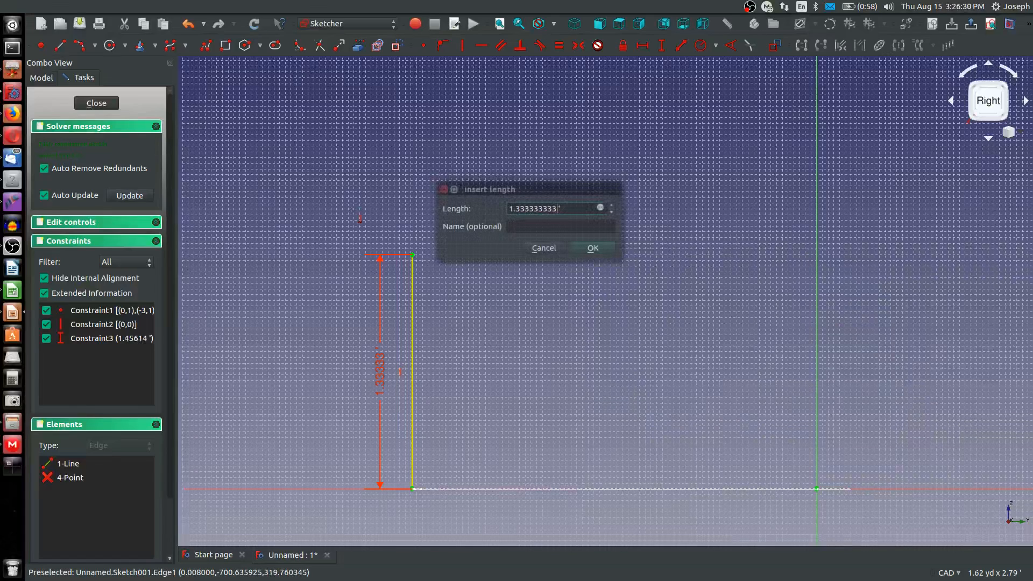
pyautogui.click(312, 128)
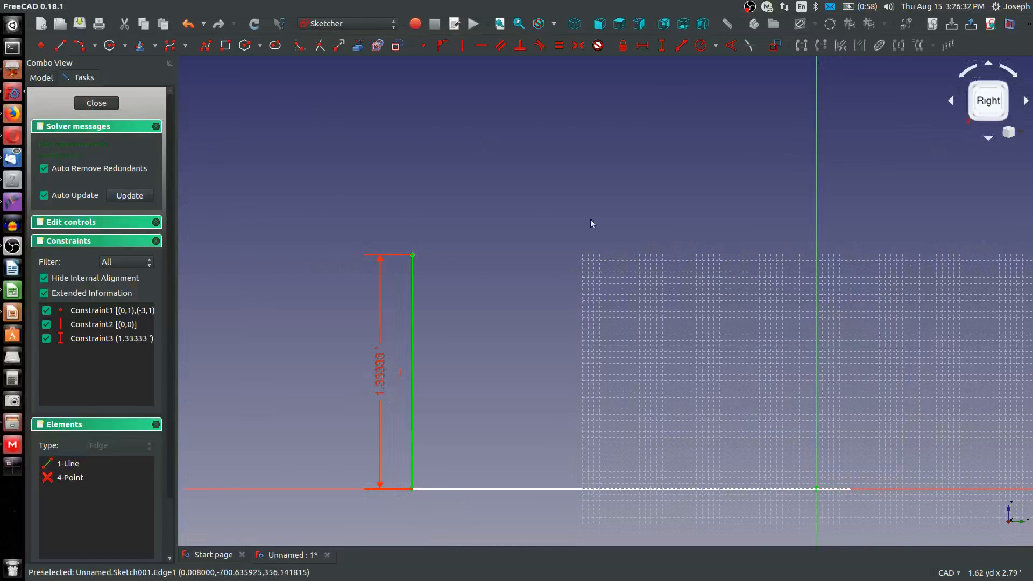
# Sketch an arc that starts at the vertical line's upper end and curves over toward the vertical axis
pyautogui.click(86, 48)
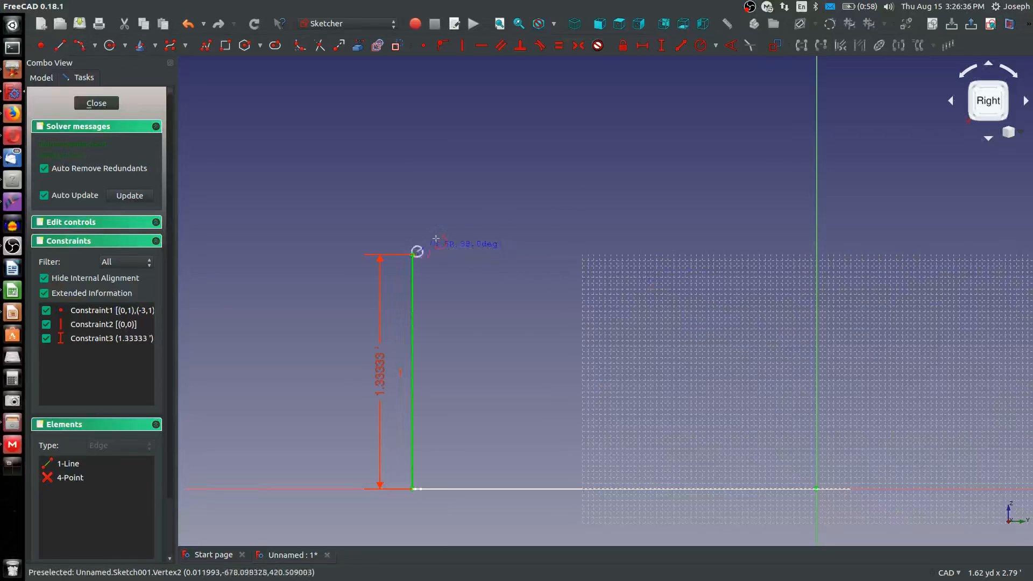
pyautogui.click(451, 230)
pyautogui.click(415, 237)
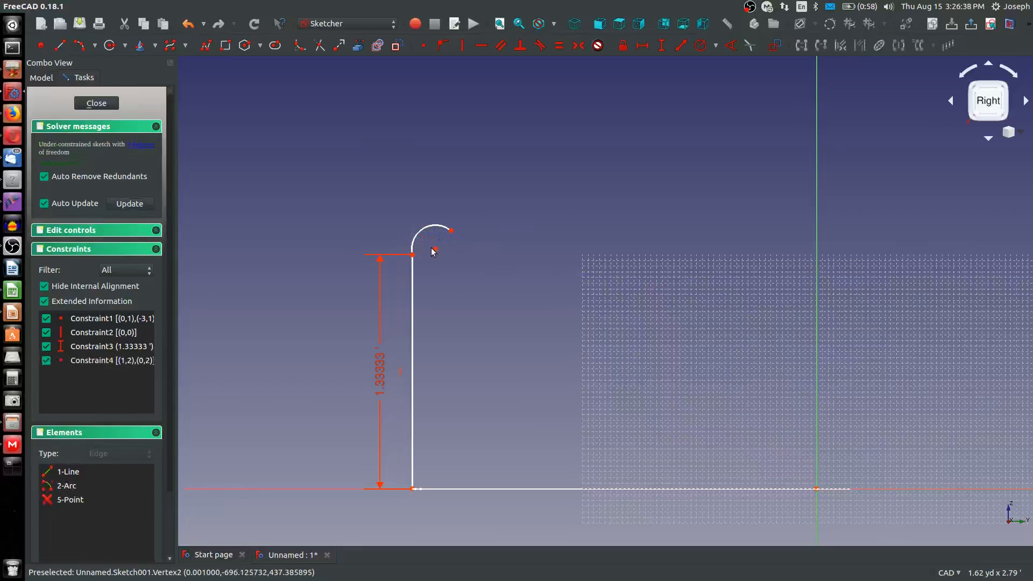
# Align the arc's centre horizontally with the line's upper end and vertically with the arc's free end
pyautogui.click(435, 249)
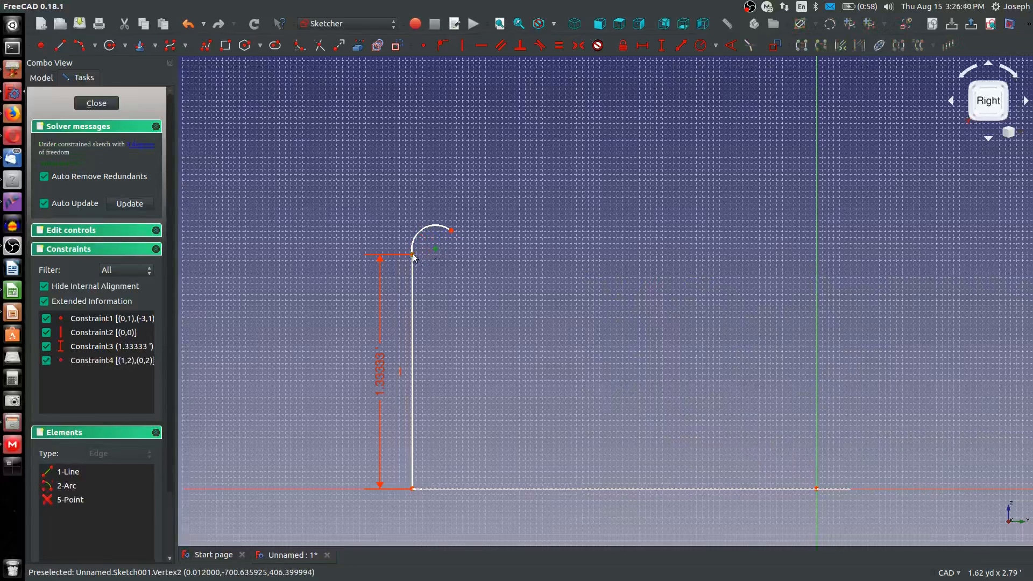
pyautogui.click(412, 255)
pyautogui.press('h')
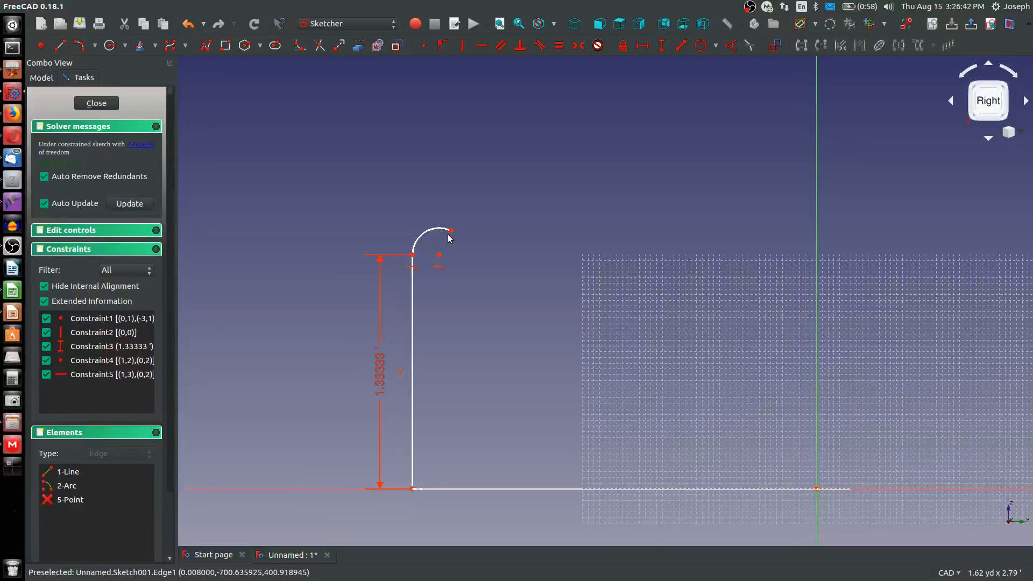
pyautogui.click(452, 230)
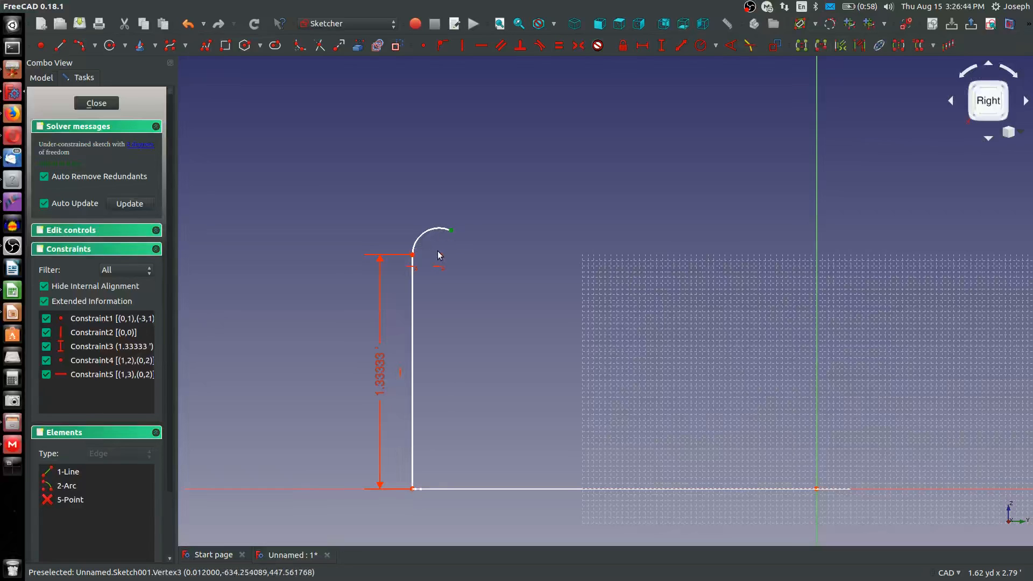
pyautogui.click(440, 254)
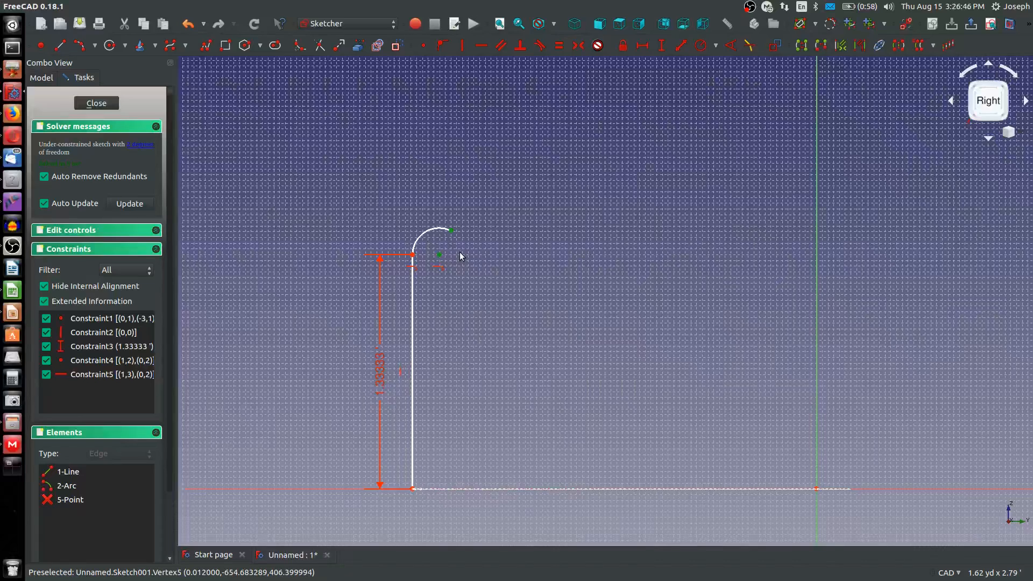
pyautogui.press('v')
# Constrain the arc's radius to 2 in
pyautogui.scroll(3, 422, 251)
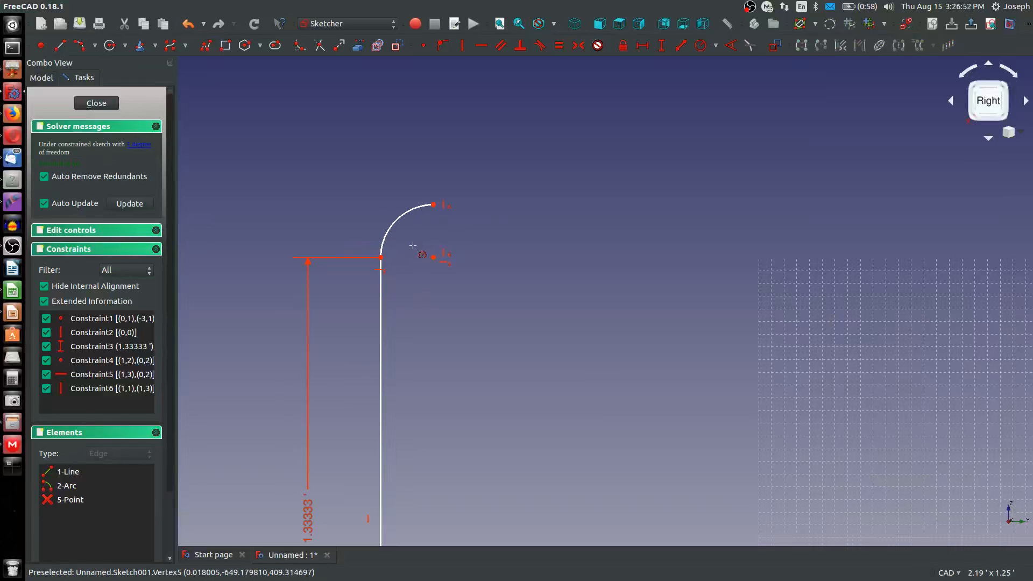
pyautogui.click(397, 222)
pyautogui.hotkey('shift', 'r')
pyautogui.write('2')
pyautogui.press('Return')
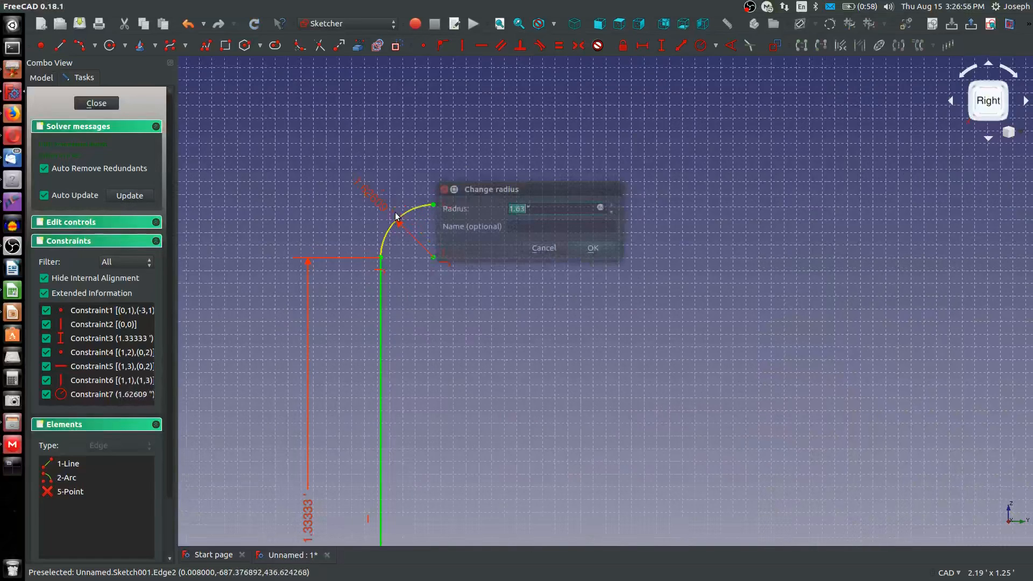
# Sketch a four-point B-spline from the arc's free end that runs level, dips slightly and ends near the vertical axis
pyautogui.scroll(-6, 457, 369)
pyautogui.scroll(8, 456, 368)
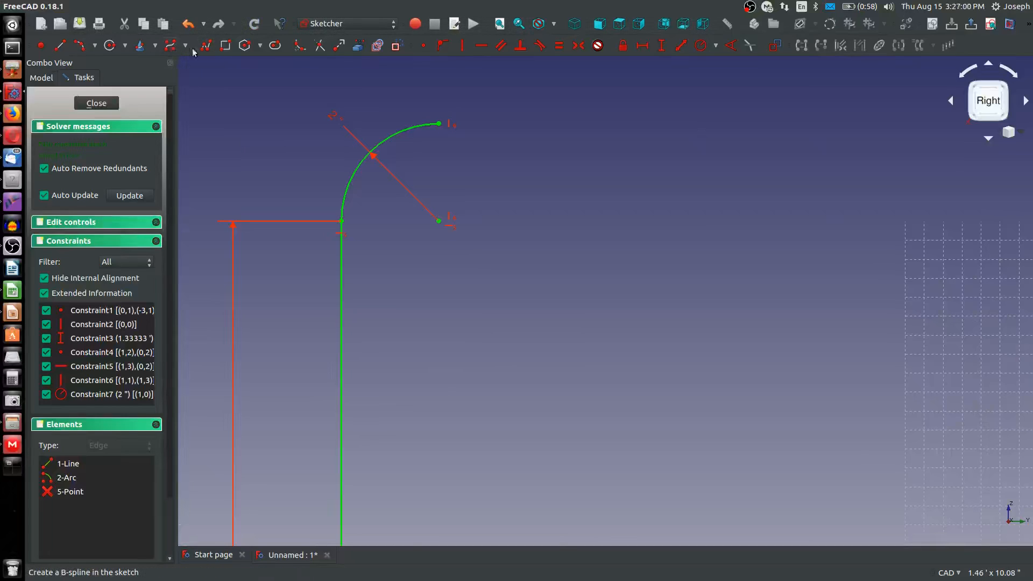
pyautogui.click(171, 46)
pyautogui.click(439, 123)
pyautogui.scroll(-5, 459, 162)
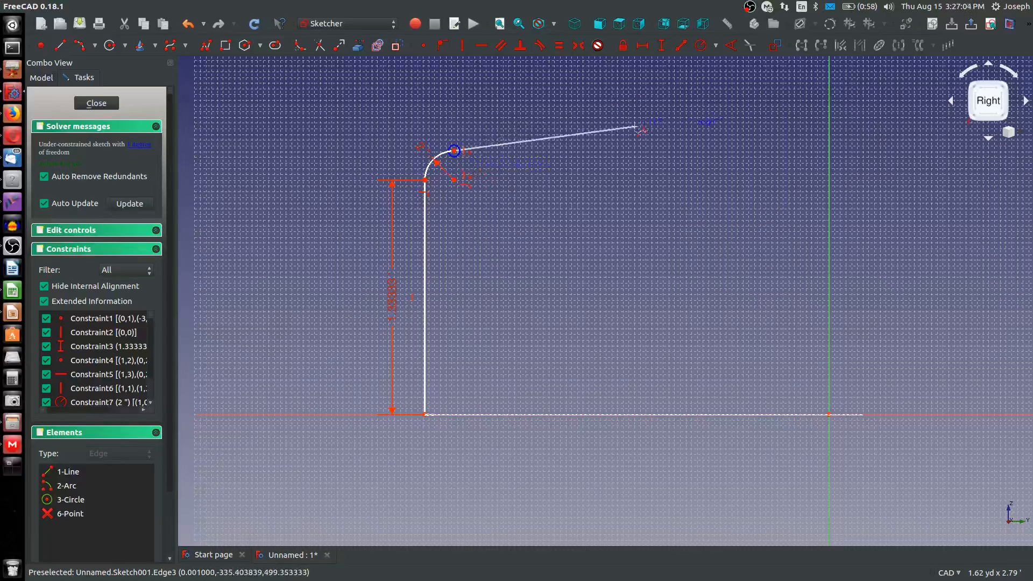
pyautogui.click(634, 150)
pyautogui.click(632, 178)
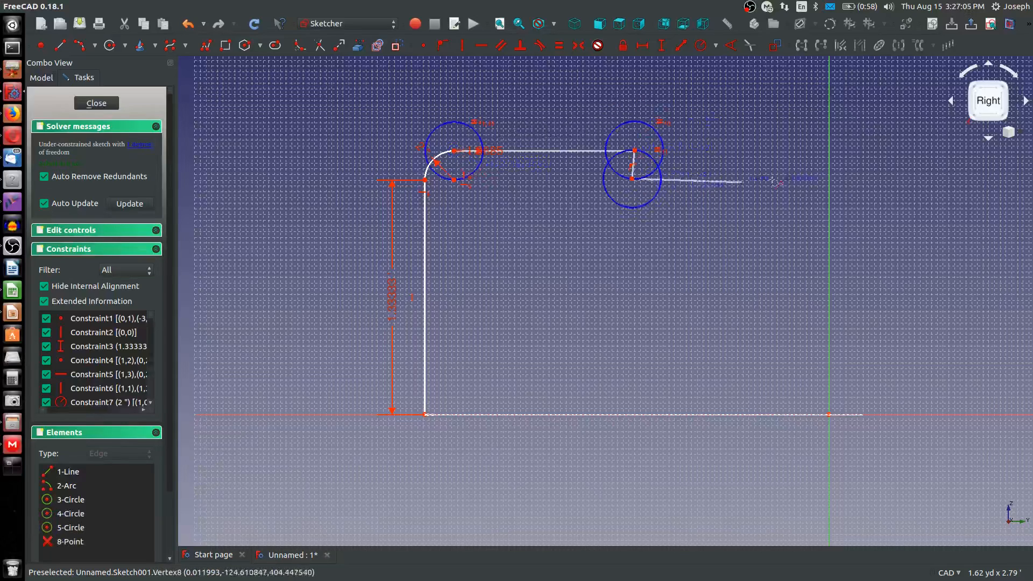
pyautogui.click(807, 180)
pyautogui.rightClick(721, 207)
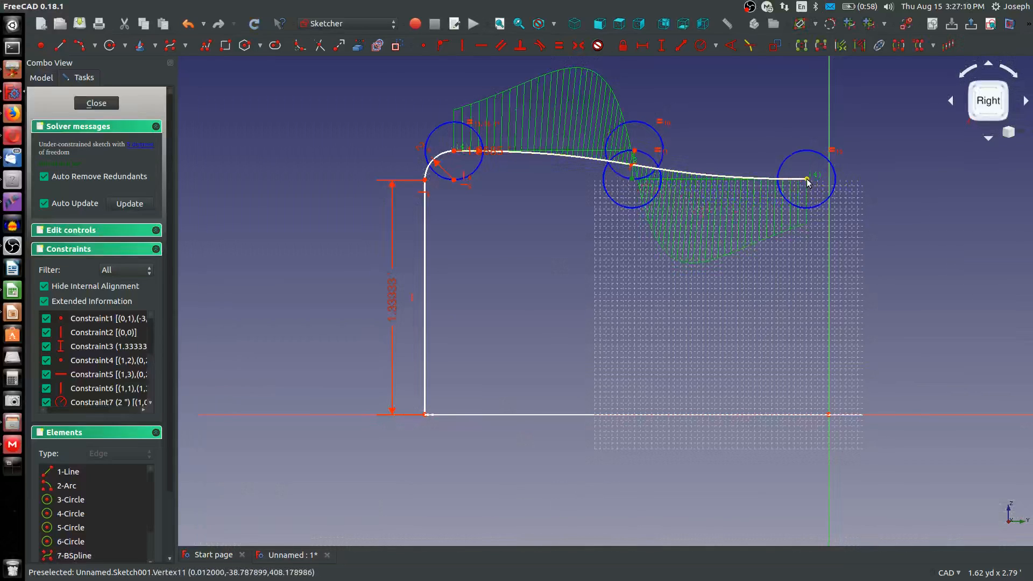
# Align the B-spline's second control point horizontally with the arc's free end, and its lower control points with the arc's centre
pyautogui.moveTo(807, 180); pyautogui.dragTo(807, 171)
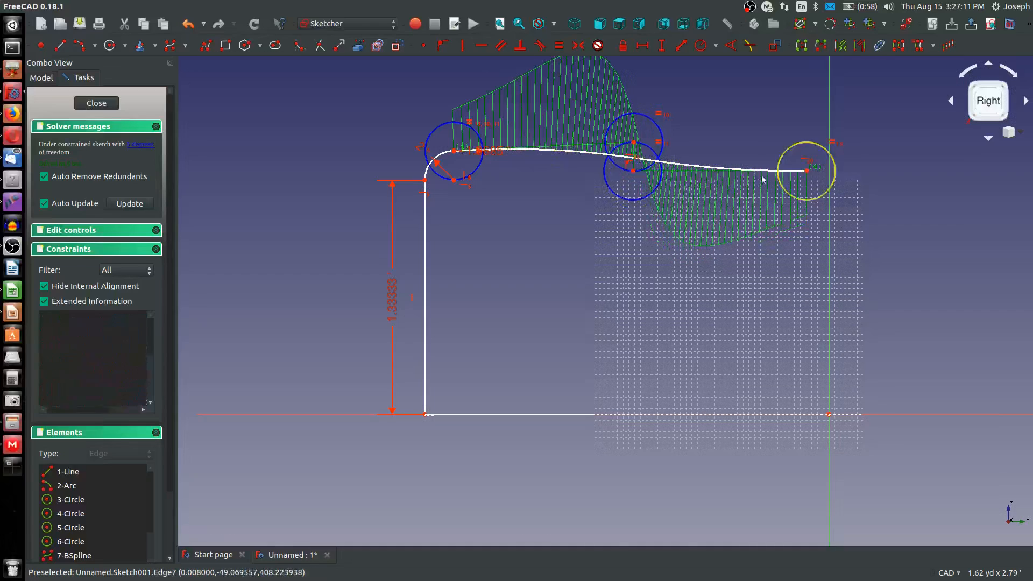
pyautogui.click(633, 142)
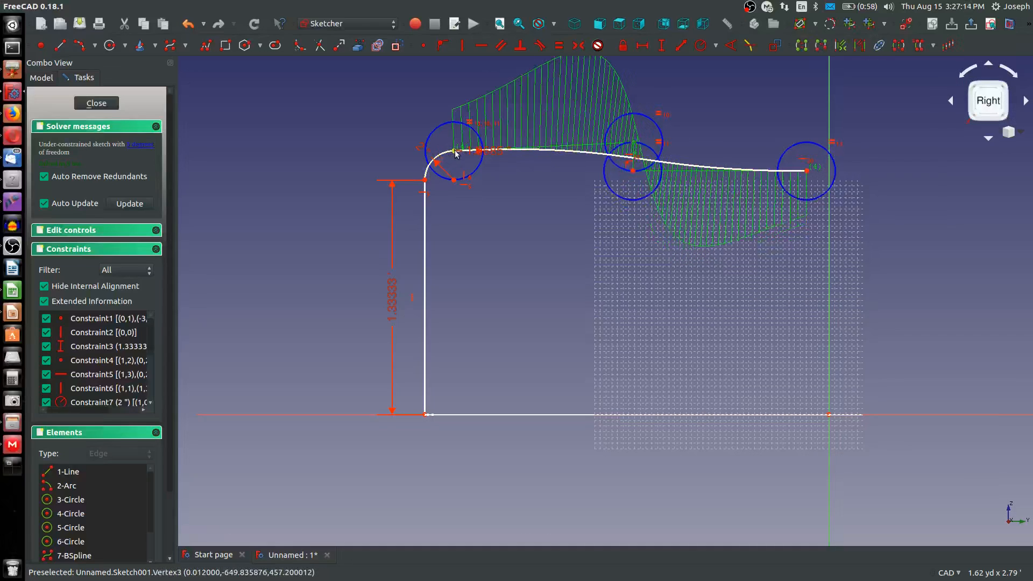
pyautogui.hotkey('ctrl', 'z')
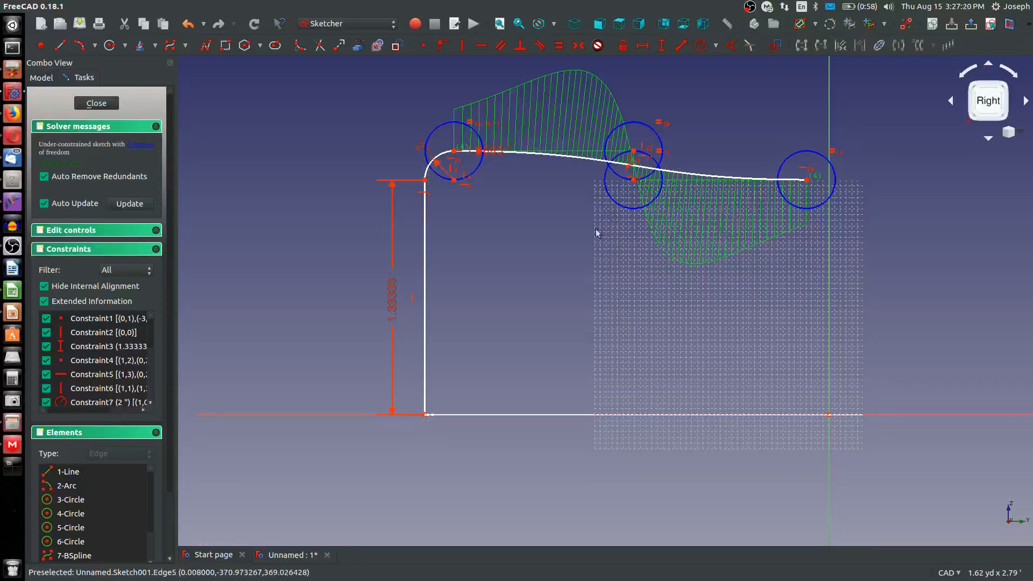
# Constrain the horizontal distance between the arc's free end and the B-spline's second control point to 8 in
pyautogui.click(454, 150)
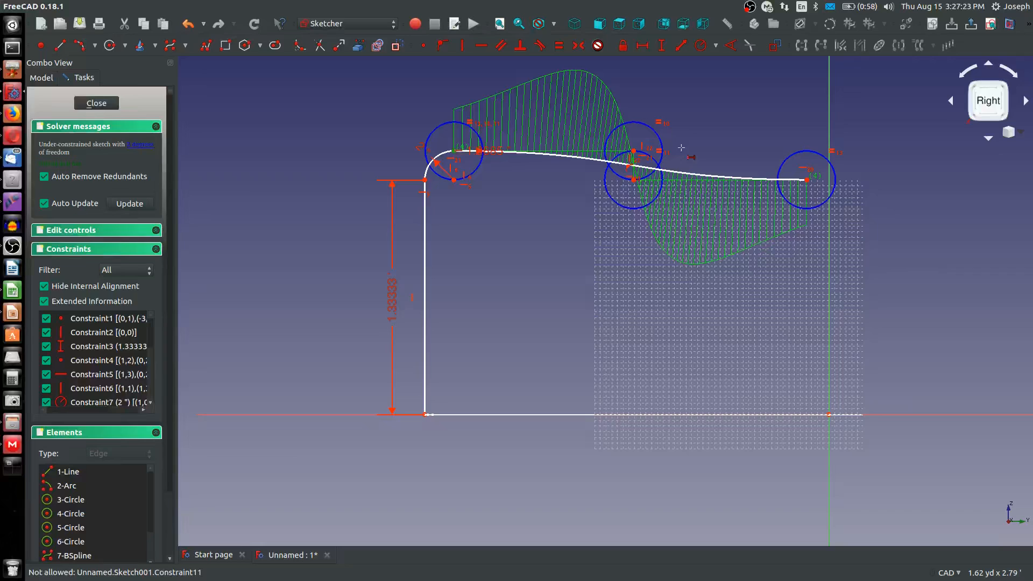
pyautogui.click(635, 154)
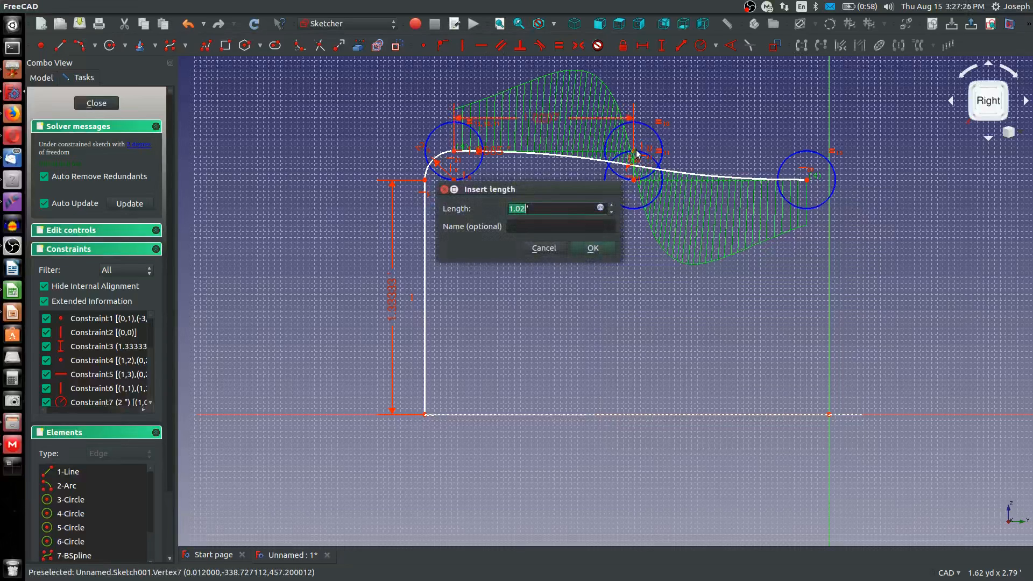
pyautogui.write('8"')
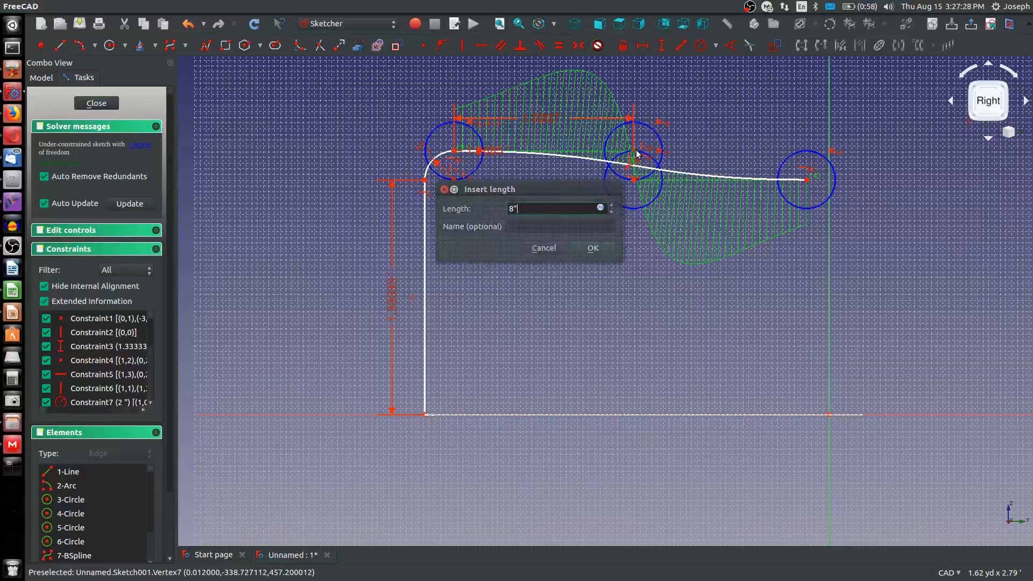
pyautogui.press('Return')
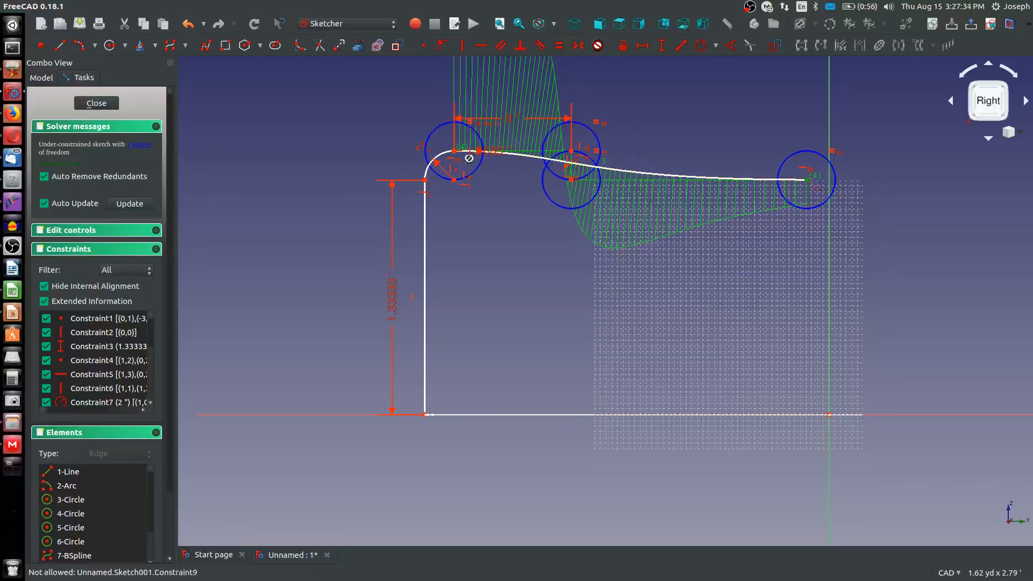
# Constrain the horizontal distance from the tall vertical line's upper end to the B-spline's end point to 1.33333 ft
pyautogui.click(454, 154)
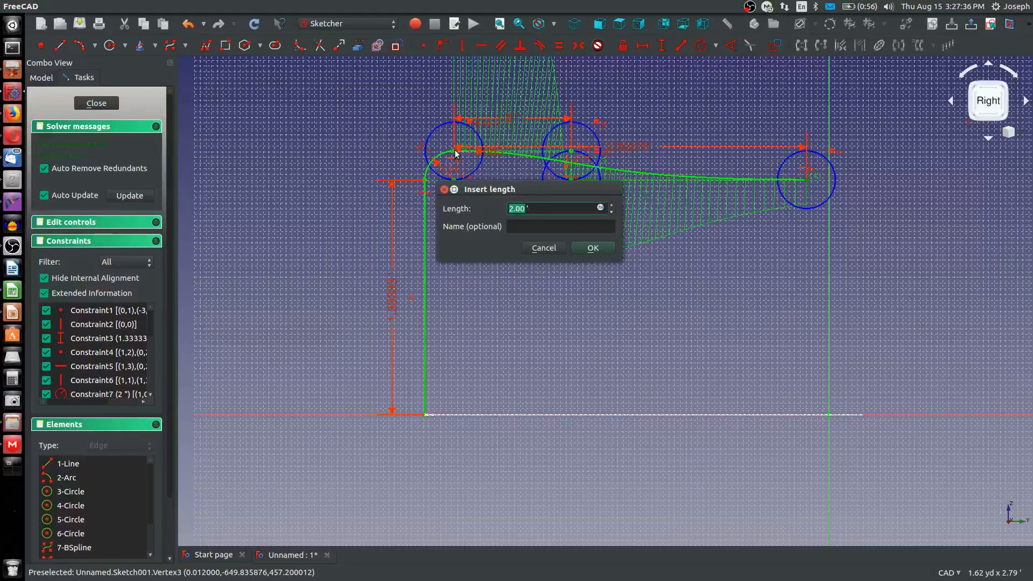
pyautogui.press('Return')
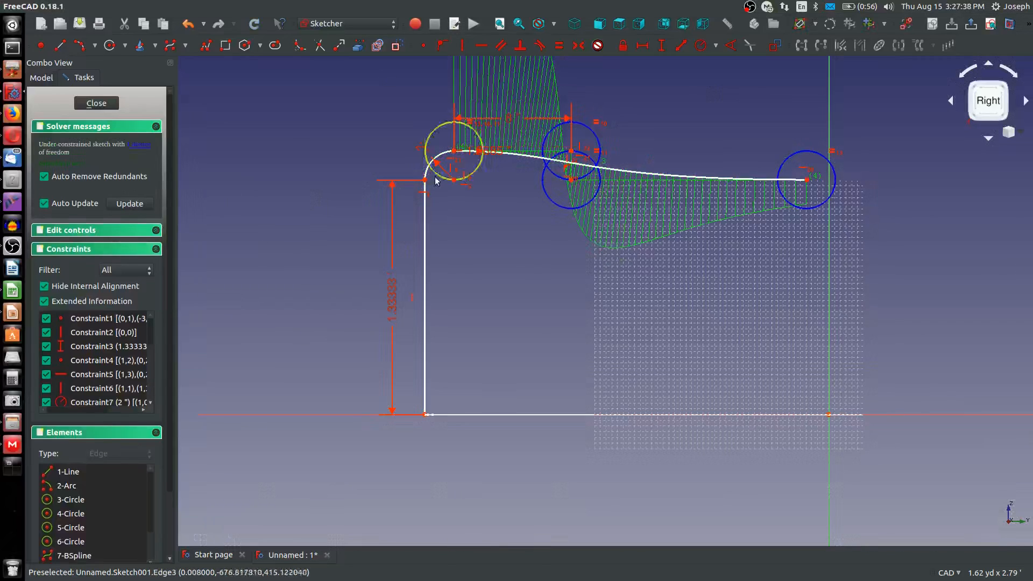
pyautogui.click(425, 179)
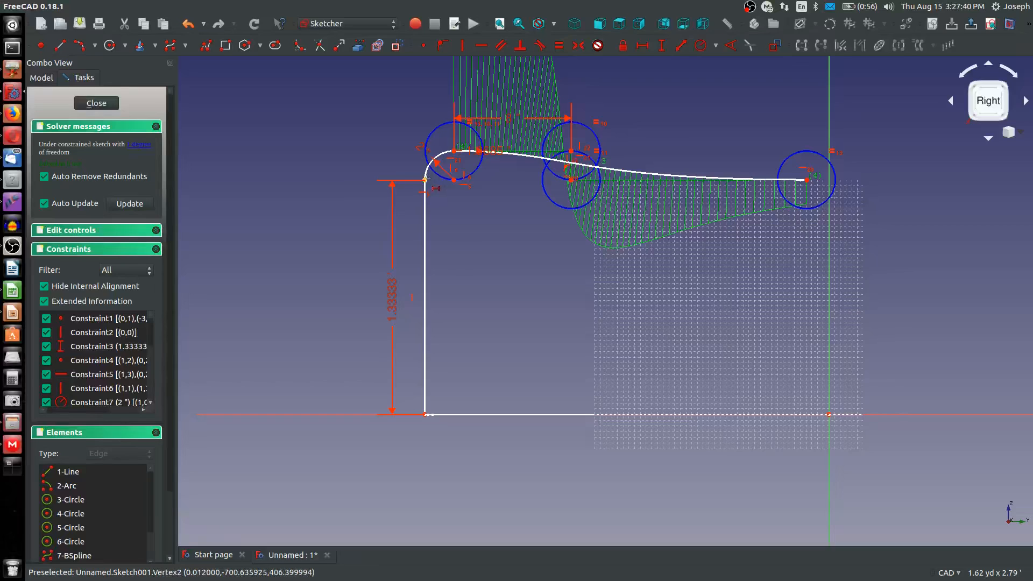
pyautogui.click(807, 180)
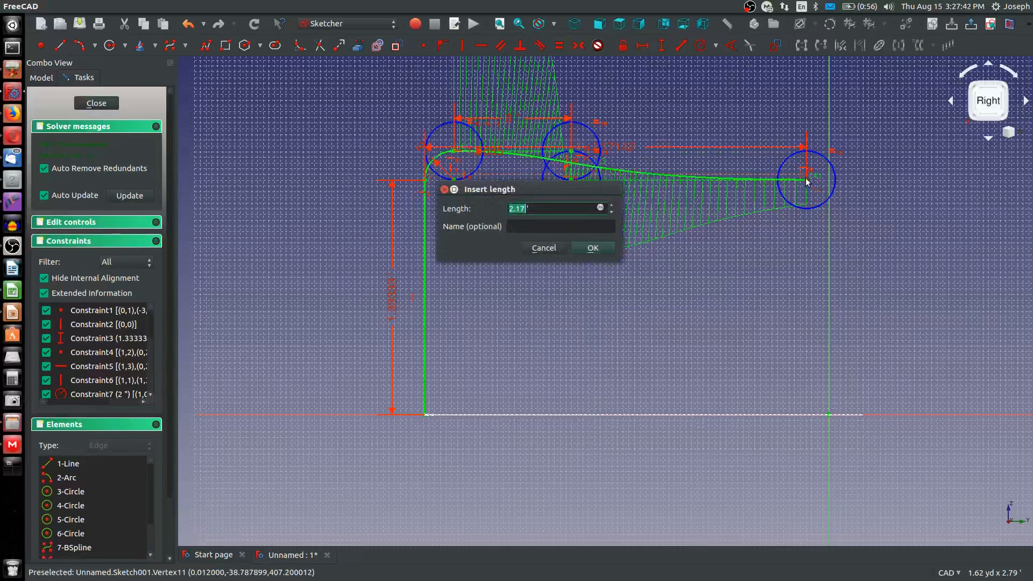
pyautogui.write('1')
pyautogui.press('Return')
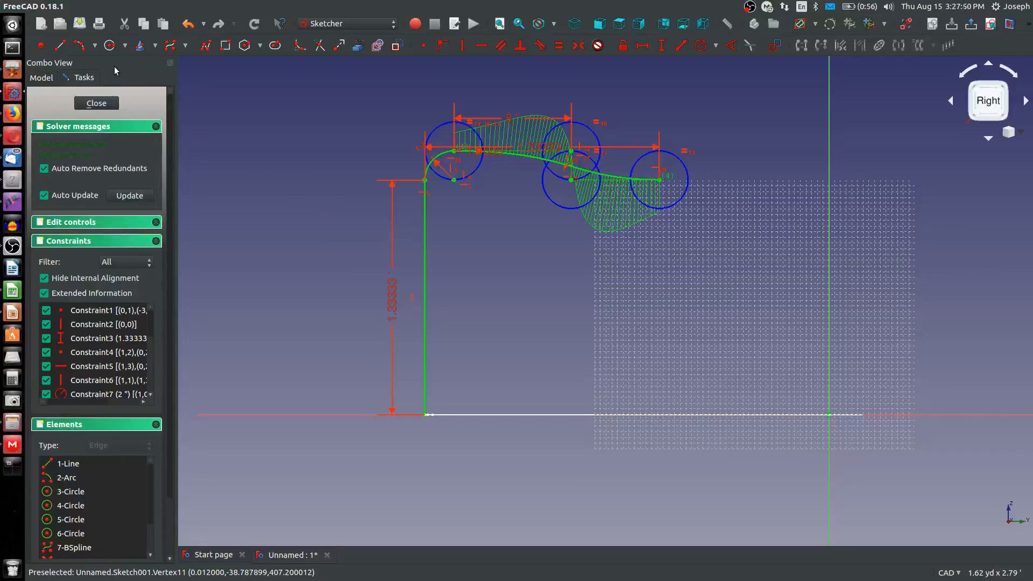
# Sketch a short horizontal line from the B-spline's end point toward the vertical axis
pyautogui.click(52, 51)
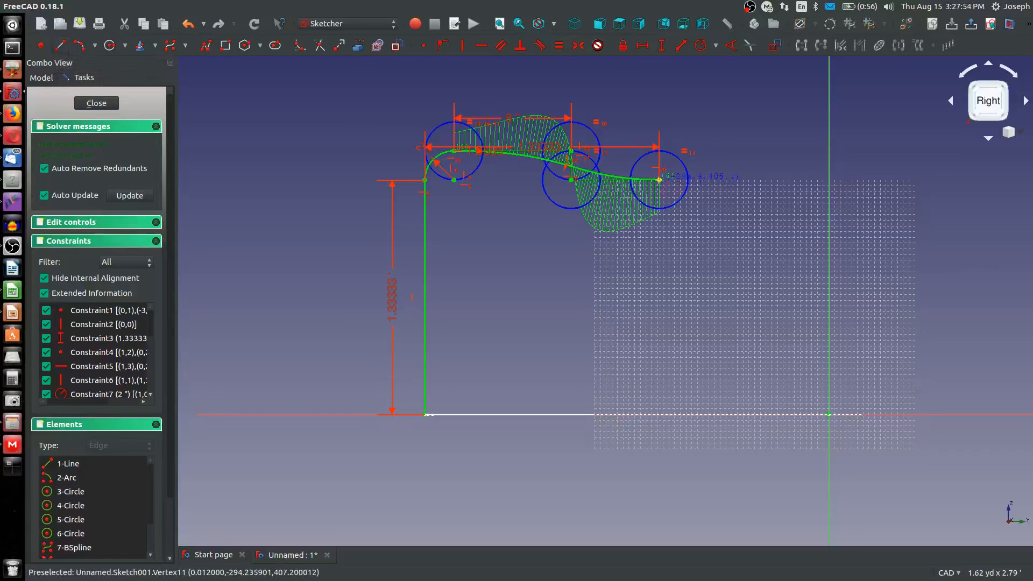
pyautogui.click(659, 180)
pyautogui.click(701, 180)
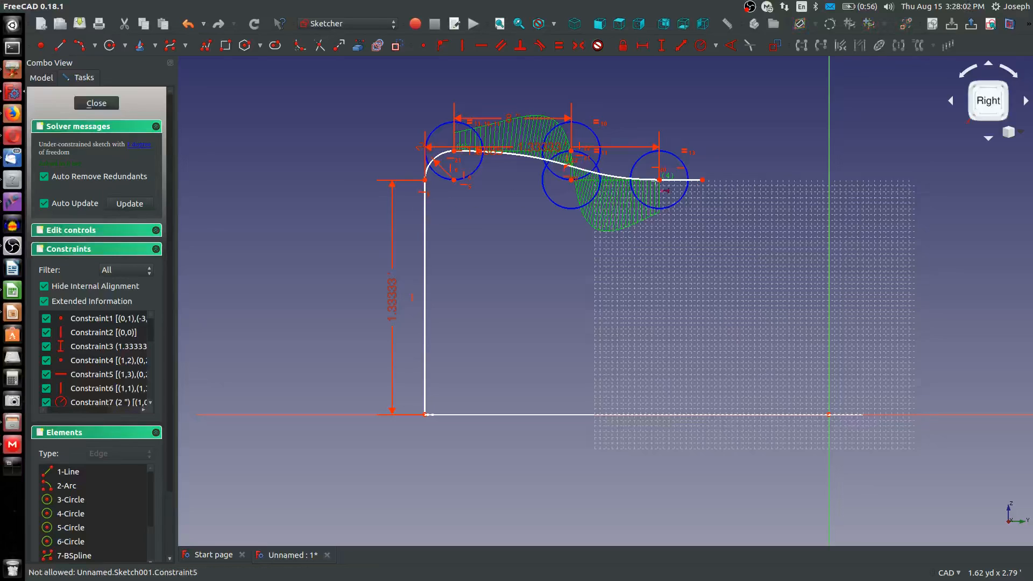
# Constrain the short horizontal line's length to 0.2 in
pyautogui.press('l')
pyautogui.click(677, 182)
pyautogui.write('2')
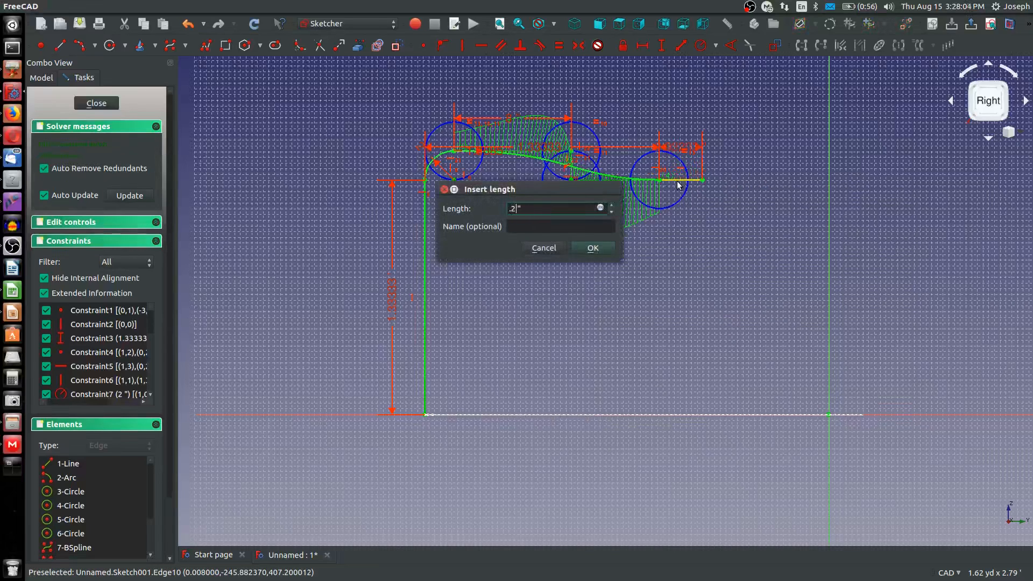
pyautogui.press('Return')
pyautogui.scroll(4, 660, 175)
pyautogui.scroll(-5, 660, 175)
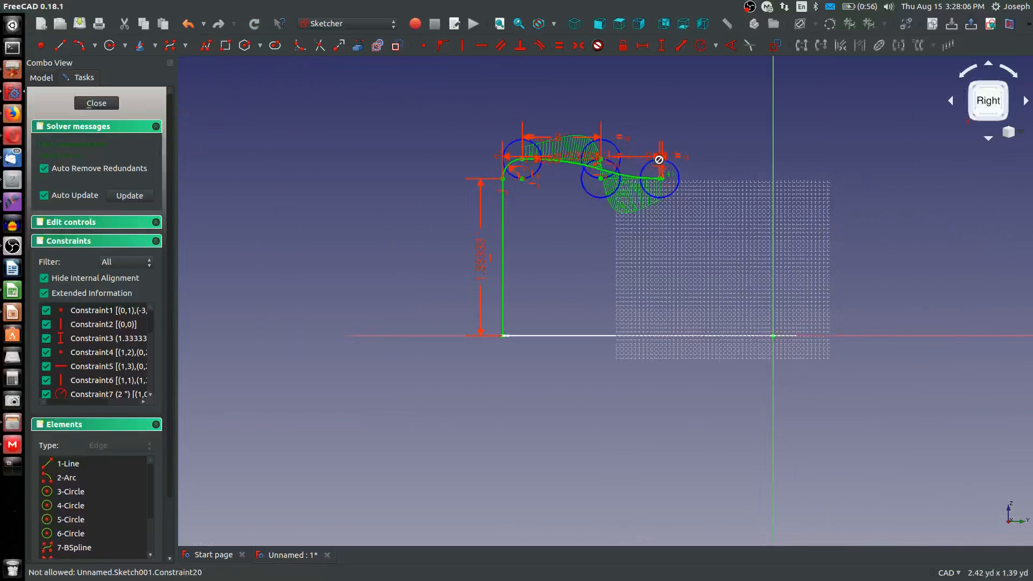
# Change the short horizontal line's length to 1 in
pyautogui.click(663, 158)
pyautogui.write('1')
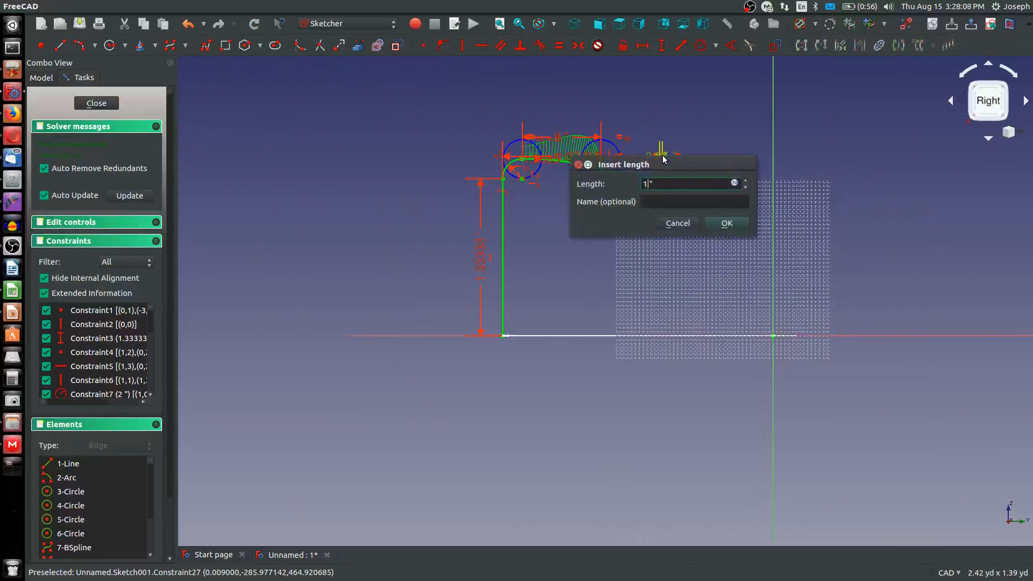
pyautogui.press('Return')
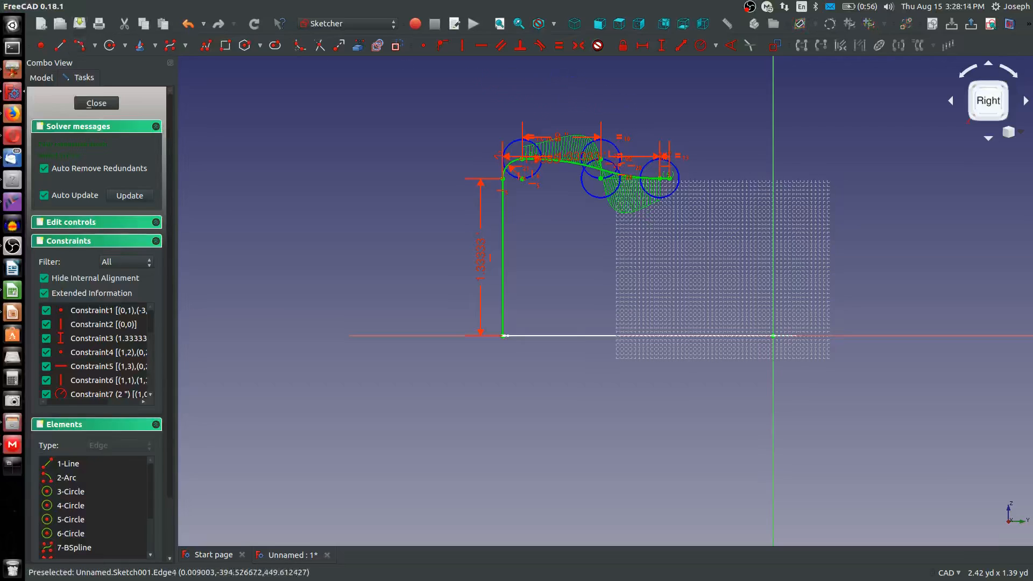
# Sketch an arc that starts at the short horizontal line's free end and curves upward toward the vertical axis
pyautogui.click(695, 148)
pyautogui.click(694, 172)
pyautogui.scroll(4, 681, 167)
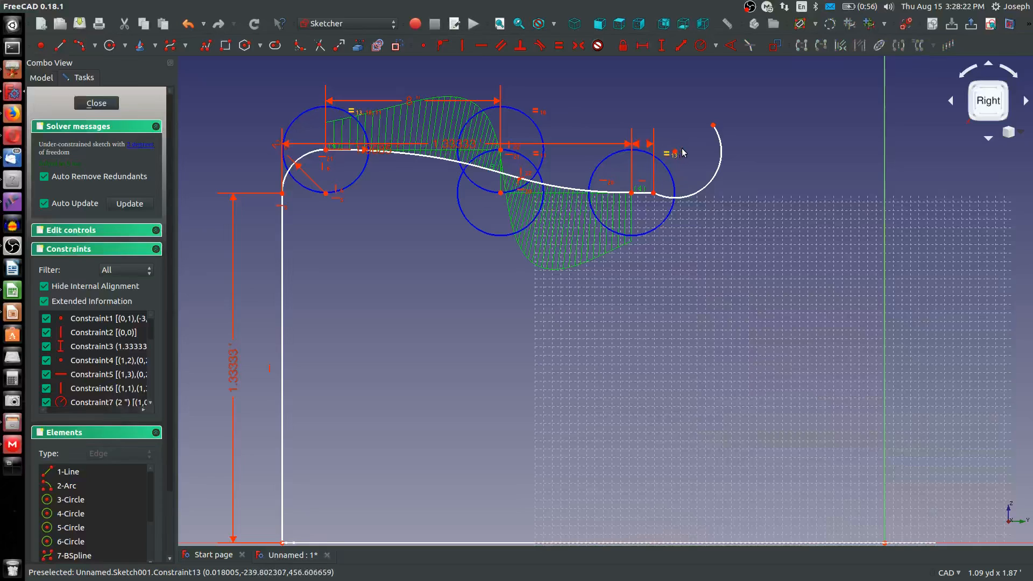
# Align the new arc's centre vertically with the short line's end and horizontally with the arc's free end
pyautogui.scroll(4, 677, 151)
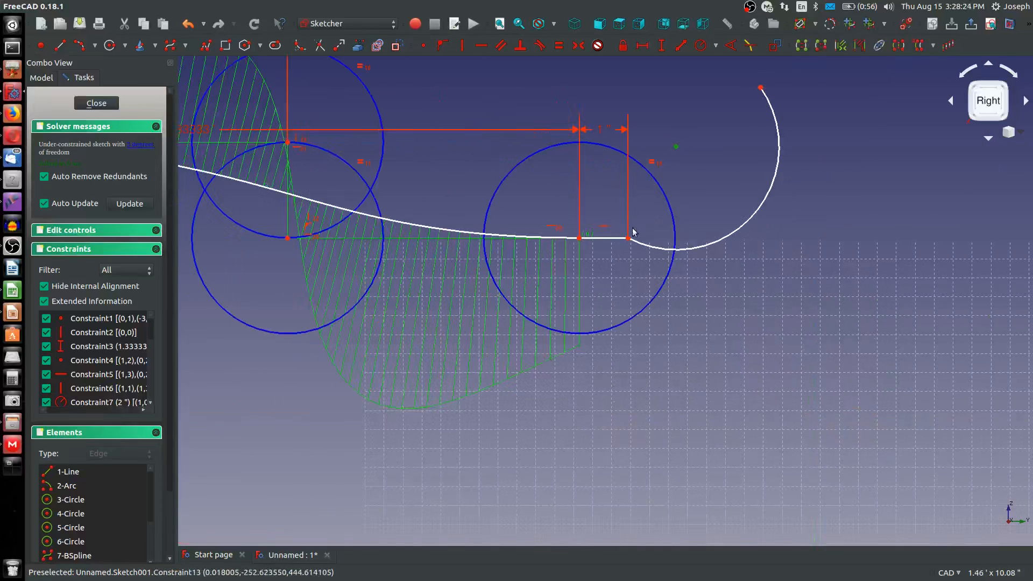
pyautogui.moveTo(677, 149); pyautogui.dragTo(631, 108)
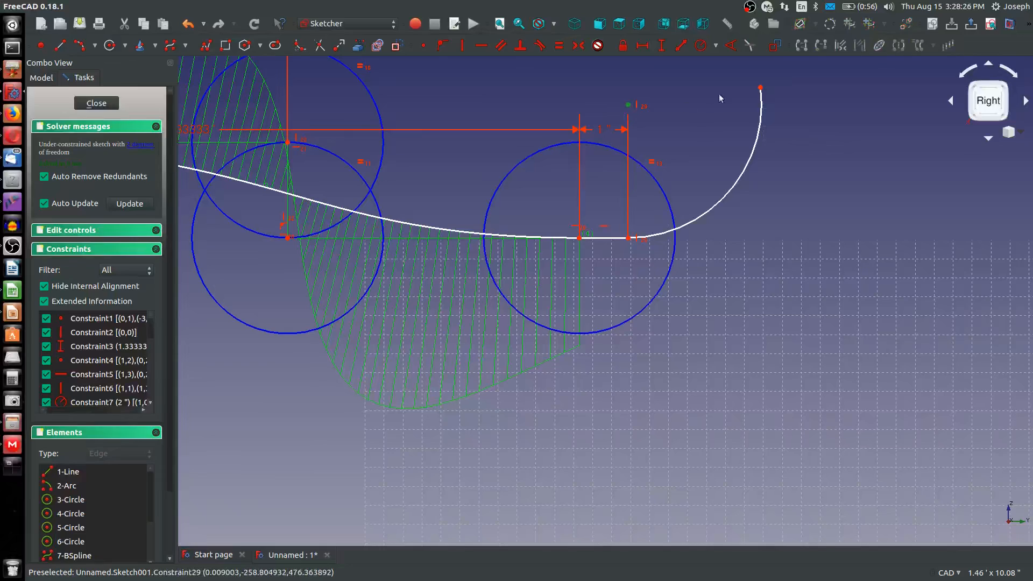
pyautogui.click(760, 104)
pyautogui.press('h')
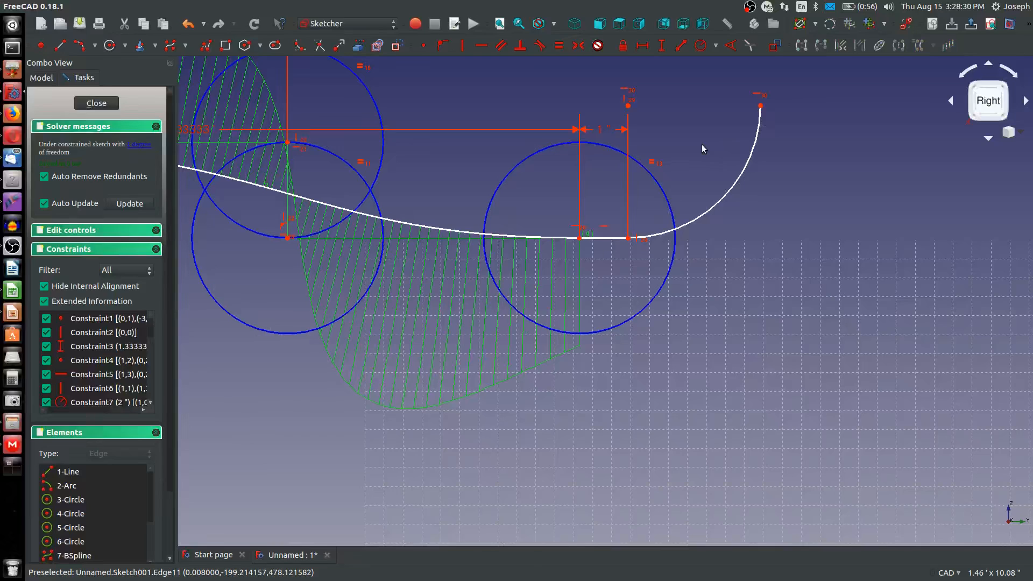
# Constrain the new arc's radius to 2.5 in
pyautogui.hotkey('shift', 'r')
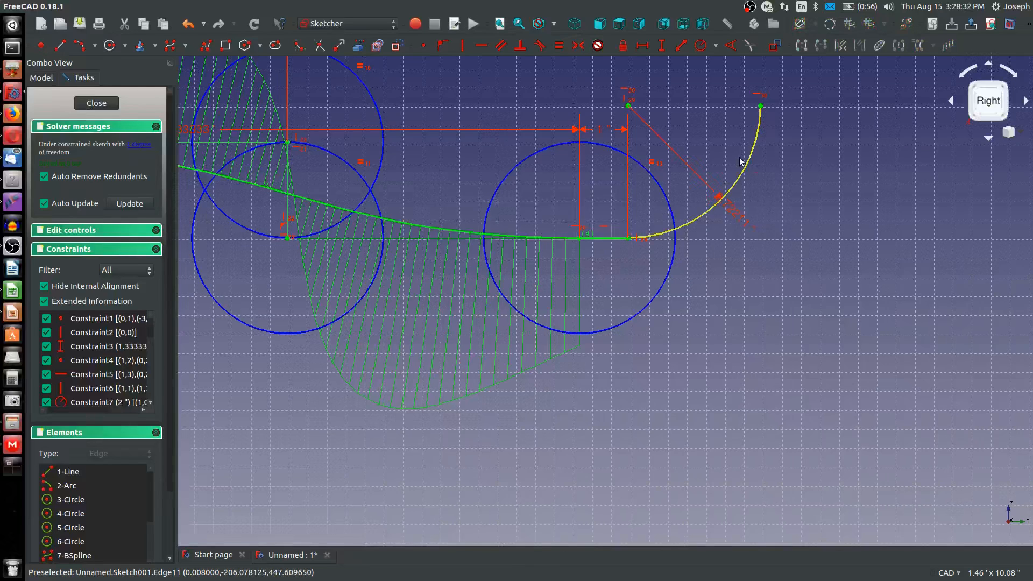
pyautogui.click(742, 160)
pyautogui.write('2.5')
pyautogui.press('Return')
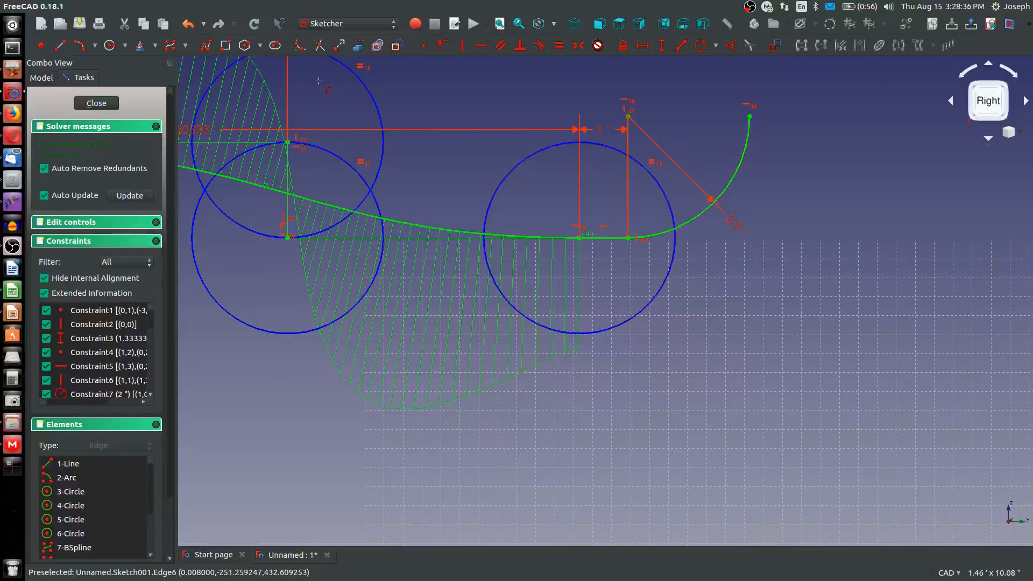
# Sketch two short vertical lines, one above the other, rising from the free end of the 2.5 in arc
pyautogui.scroll(-8, 700, 298)
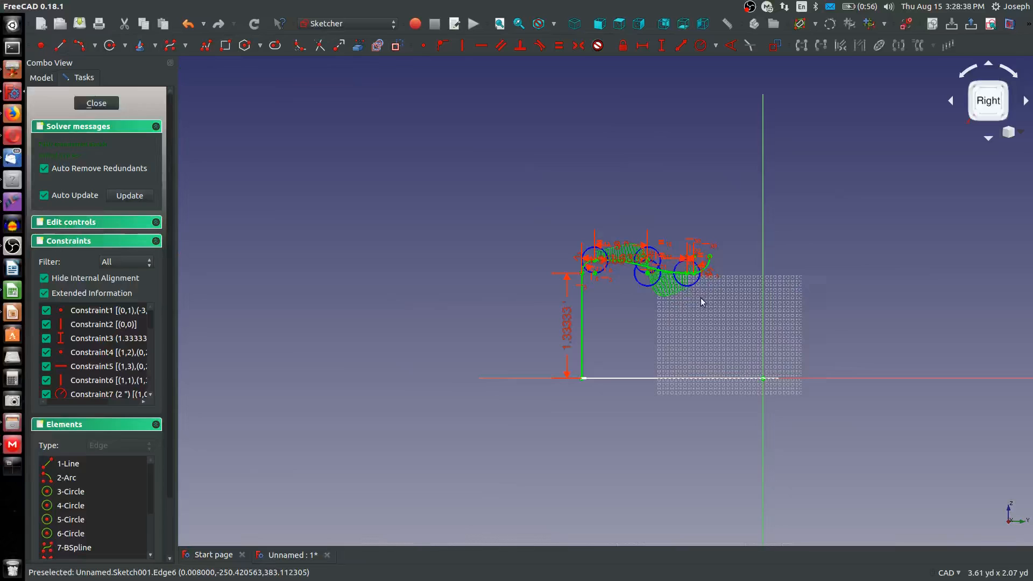
pyautogui.scroll(3, 702, 306)
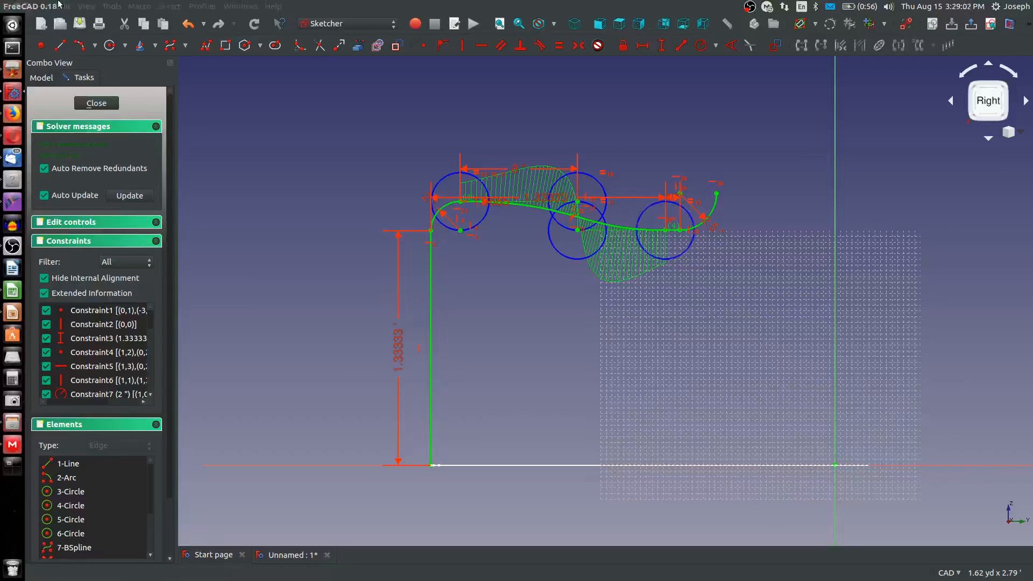
pyautogui.press('g')
pyautogui.press('l')
pyautogui.scroll(2, 718, 194)
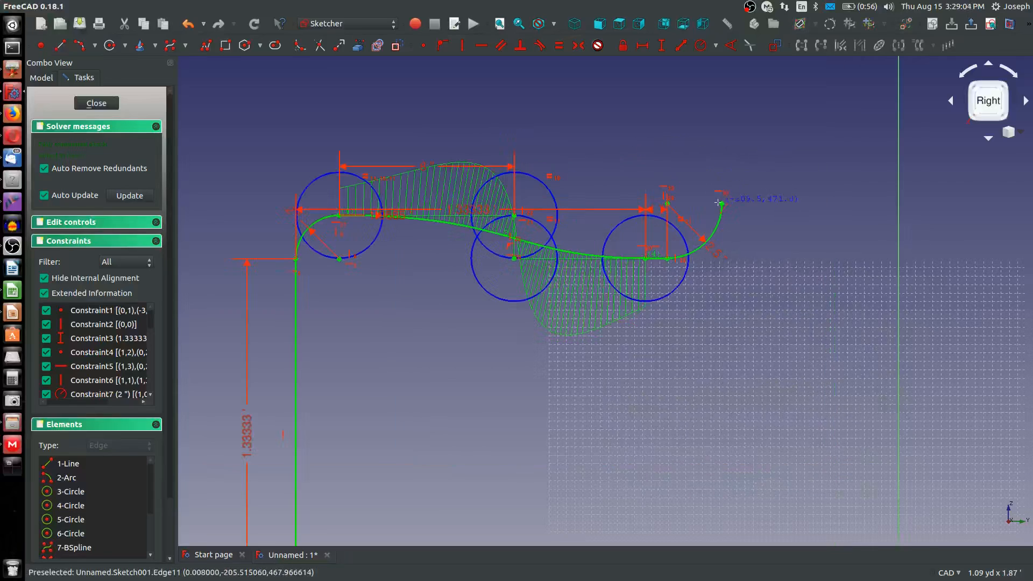
pyautogui.click(721, 203)
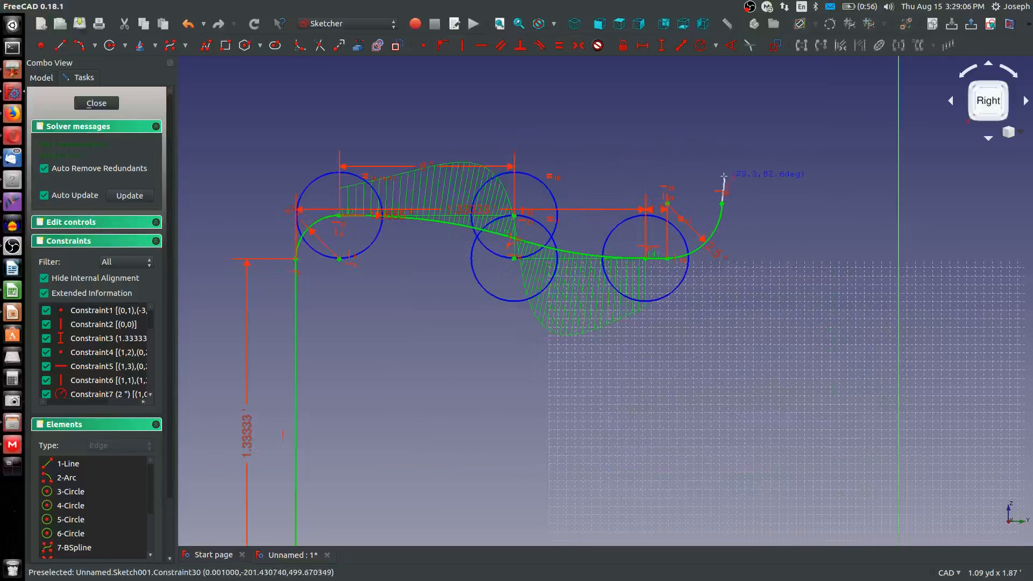
pyautogui.click(722, 176)
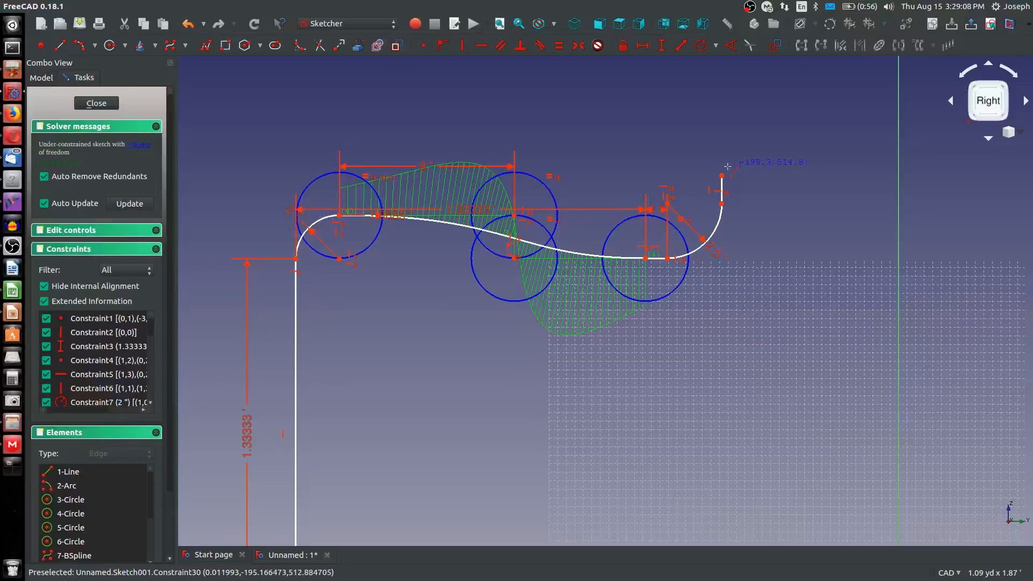
pyautogui.click(721, 176)
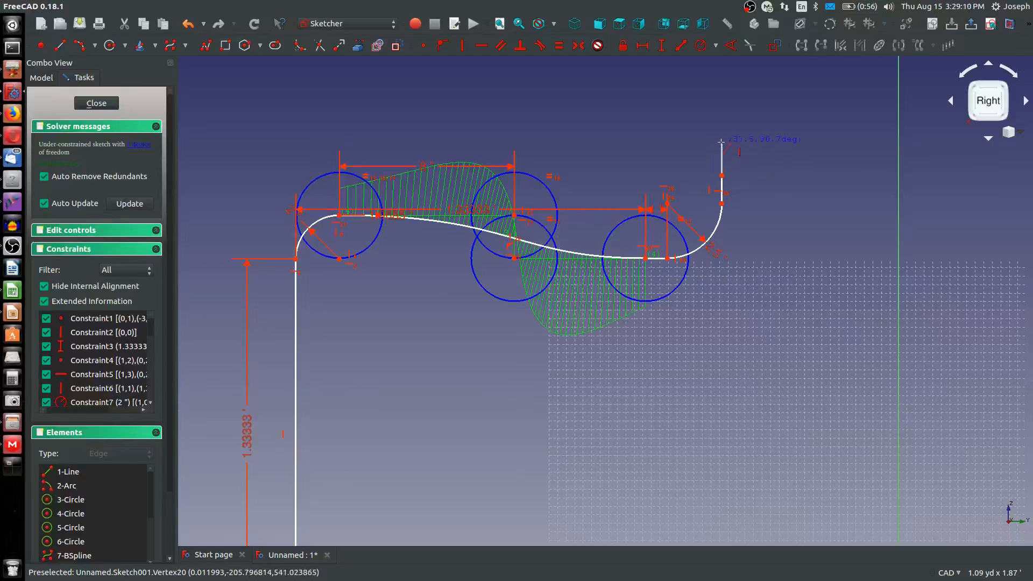
pyautogui.click(721, 142)
pyautogui.rightClick(716, 182)
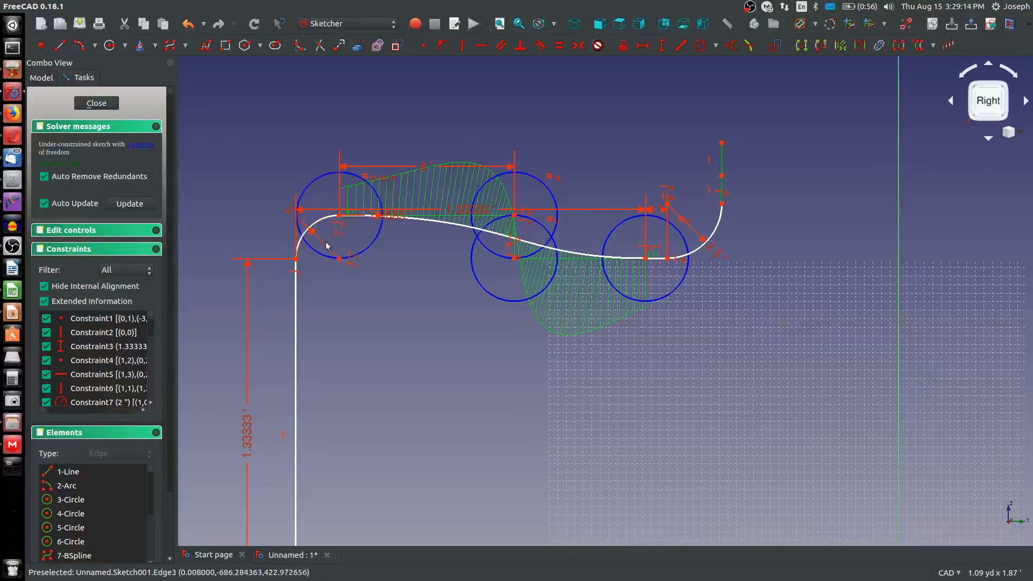
# Examine the completed side path from the long vertical line through the B-spline to the upper vertical lines
pyautogui.scroll(4, 562, 235)
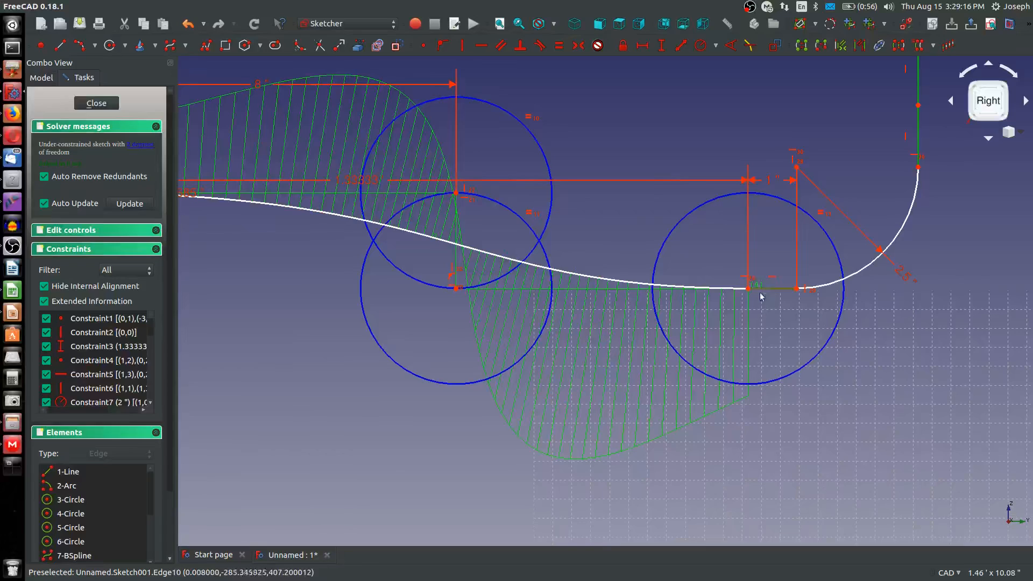
pyautogui.scroll(-5, 768, 291)
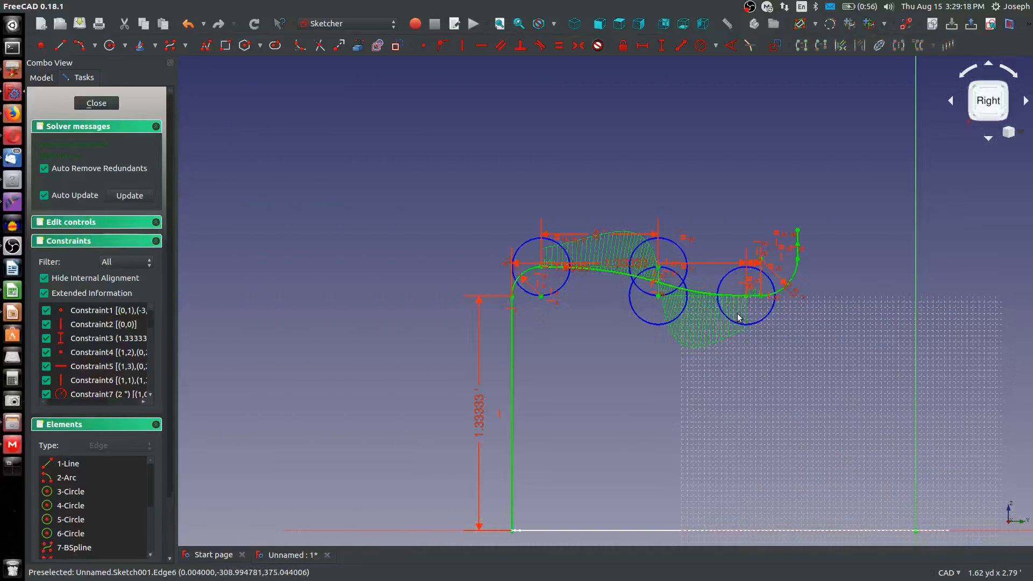
pyautogui.scroll(-2, 738, 314)
pyautogui.scroll(2, 761, 313)
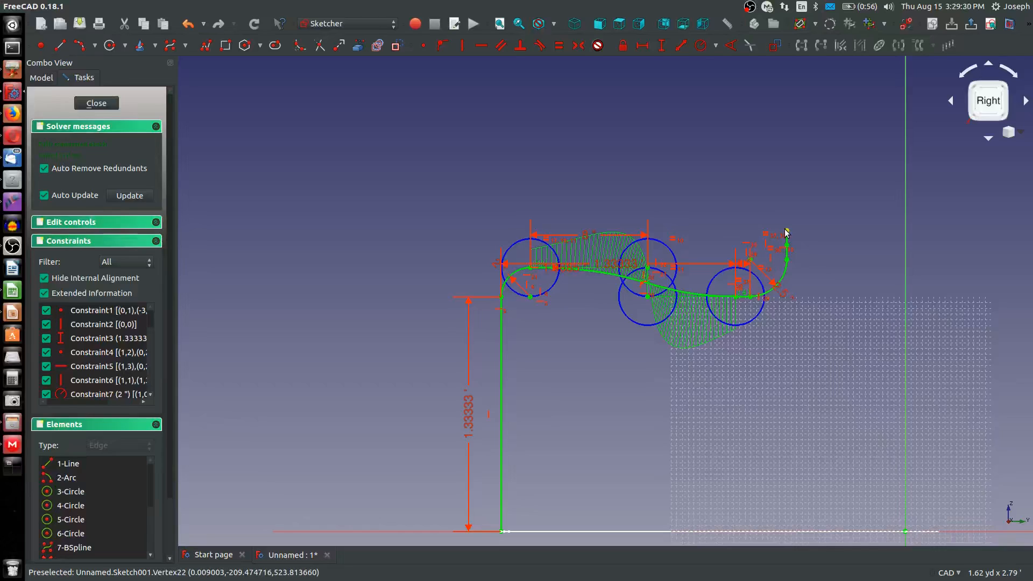
pyautogui.scroll(-3, 764, 258)
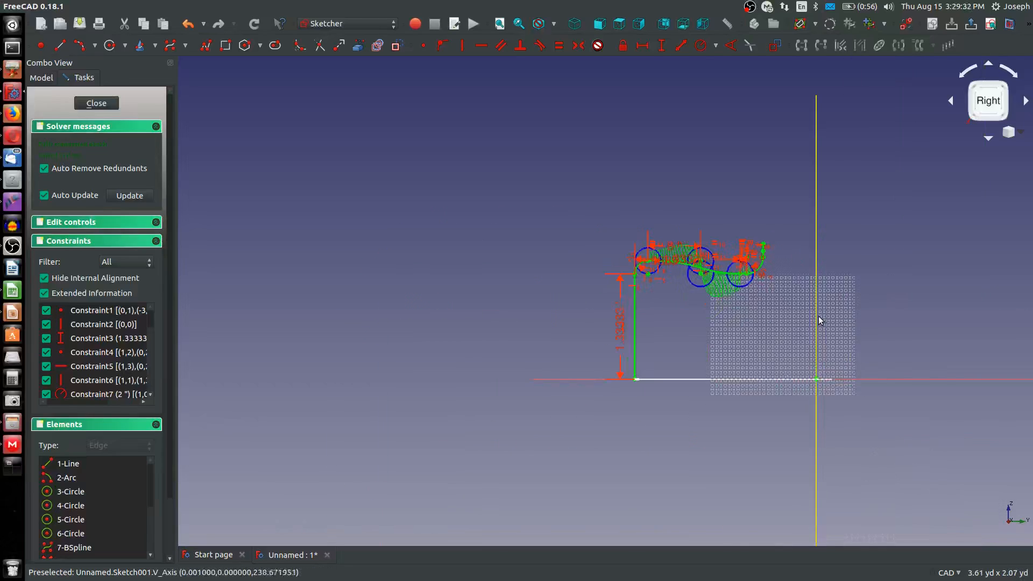
pyautogui.scroll(3, 735, 255)
pyautogui.scroll(-3, 735, 256)
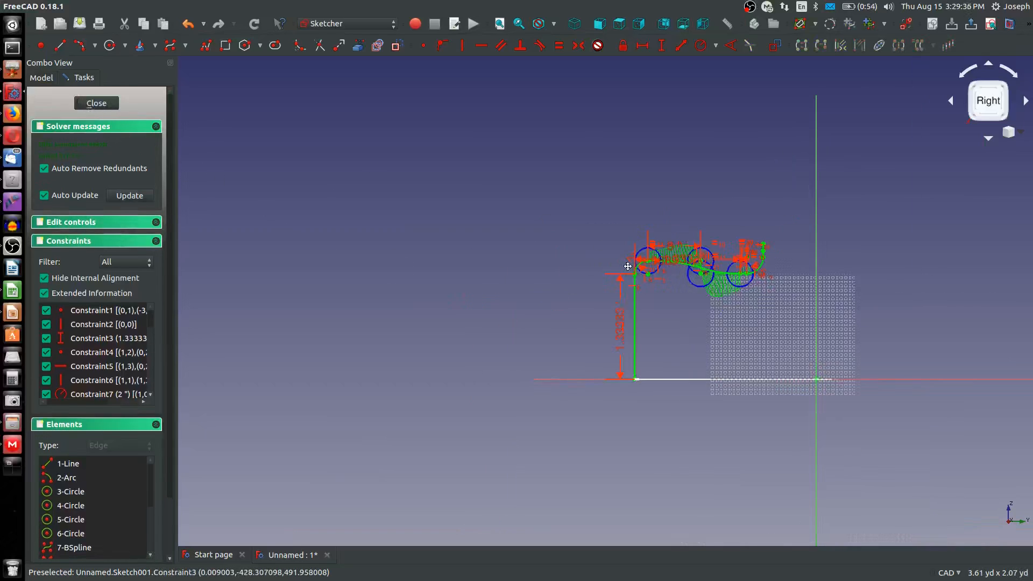
pyautogui.moveTo(614, 272); pyautogui.dragTo(558, 273, button='middle')
pyautogui.scroll(4, 634, 274)
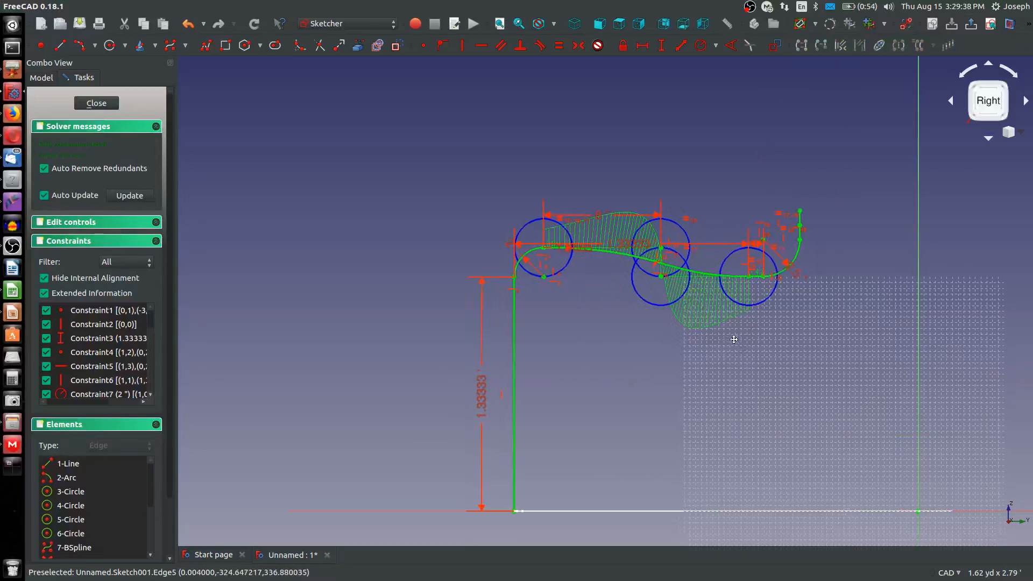
pyautogui.moveTo(734, 339); pyautogui.dragTo(652, 328, button='middle')
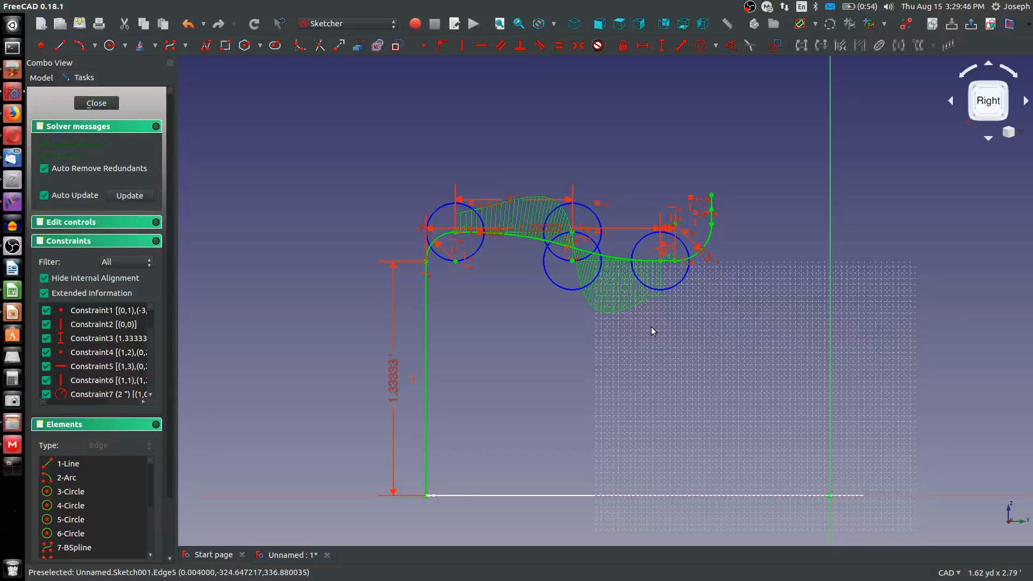
pyautogui.moveTo(651, 327)
pyautogui.mouseDown(button='middle')
pyautogui.moveTo(686, 316)
pyautogui.moveTo(627, 323)
pyautogui.moveTo(640, 319)
pyautogui.mouseUp(button='middle')
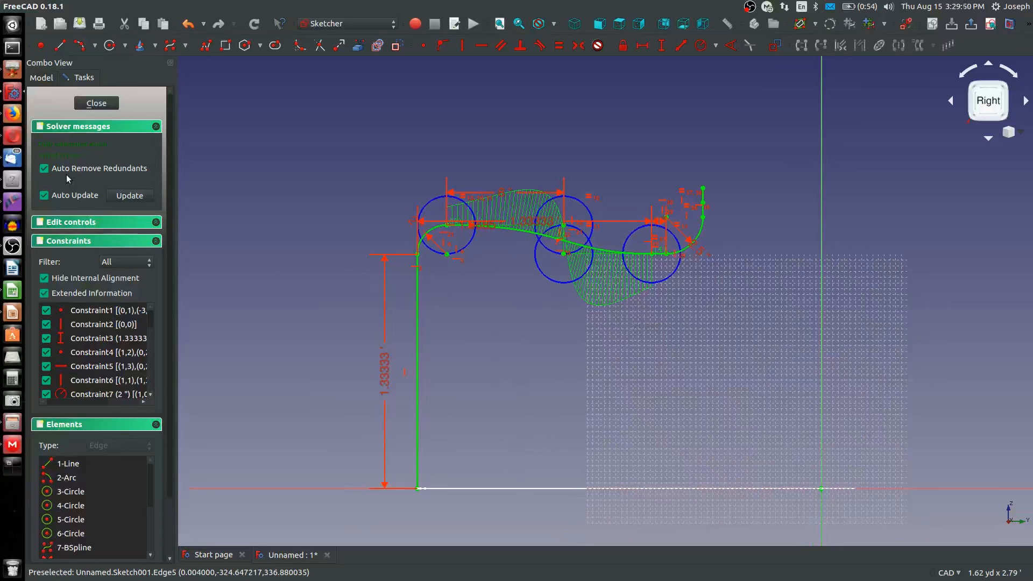
# Finish editing the side-path sketch and fit both sketches in the isometric view
pyautogui.click(97, 104)
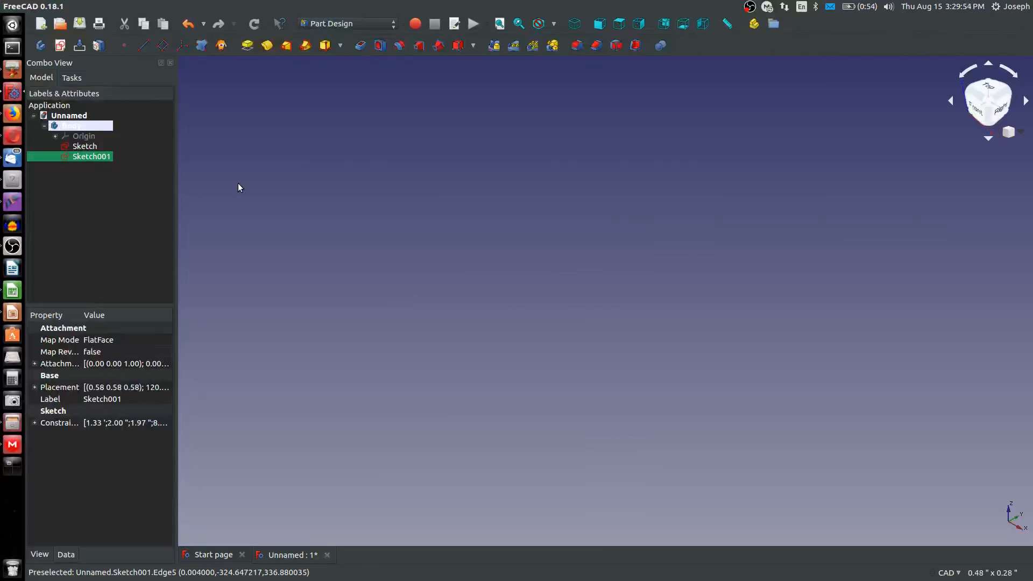
pyautogui.click(307, 184)
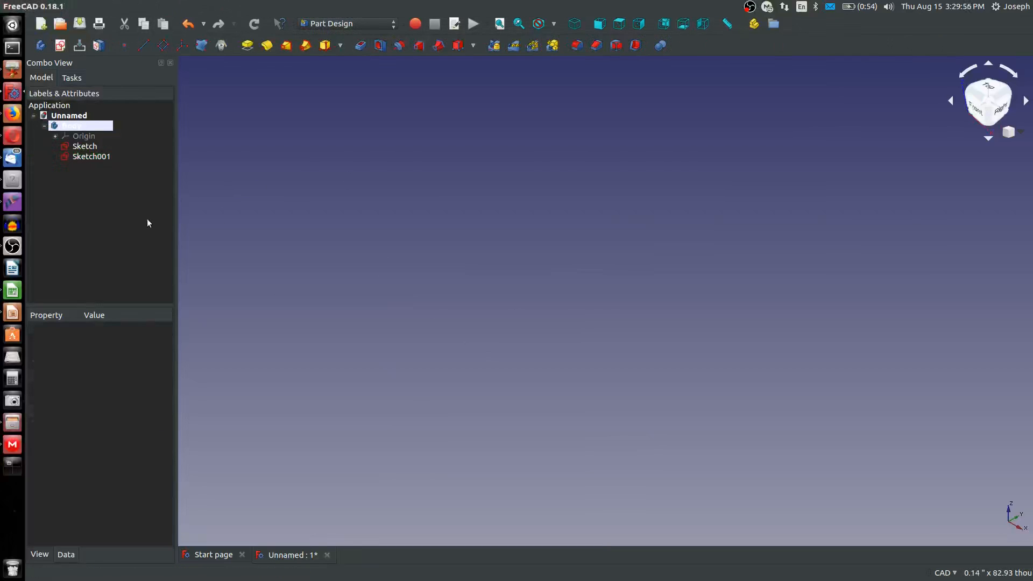
pyautogui.click(84, 147)
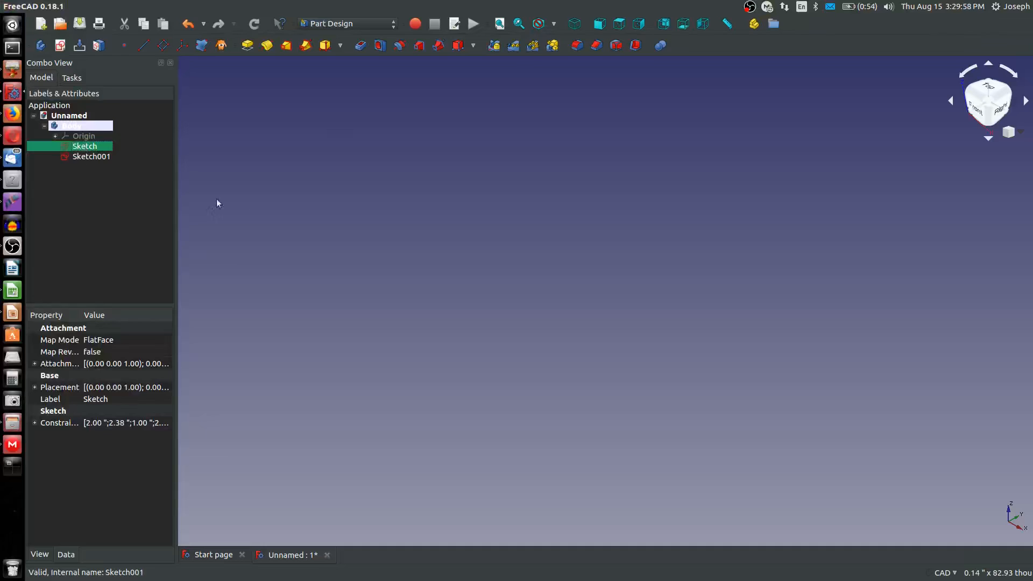
pyautogui.click(499, 24)
pyautogui.click(593, 388)
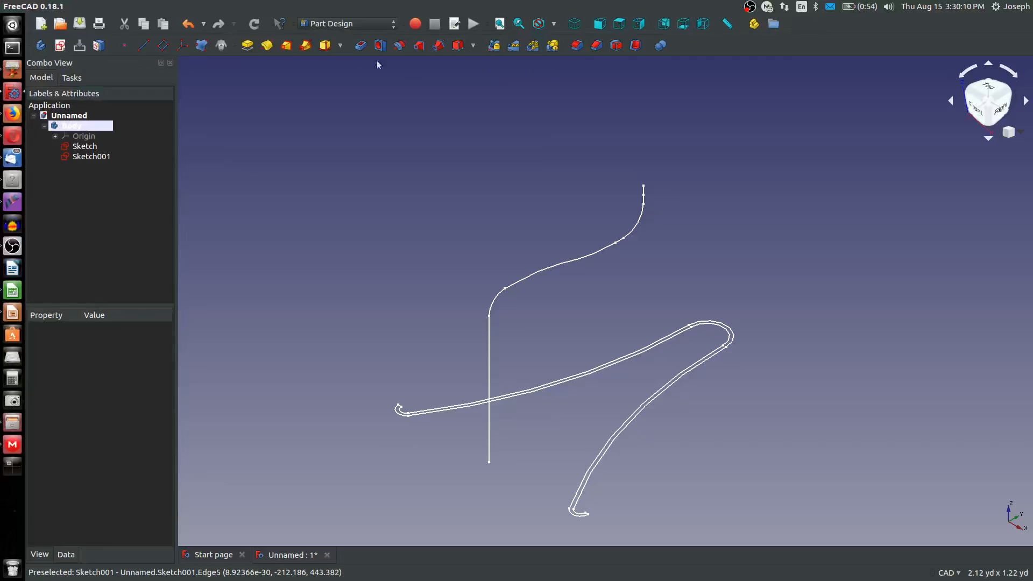
# Create a subtractive pipe that sweeps the double-walled bell profile in Sketch along the side path in Sketch001
pyautogui.click(439, 47)
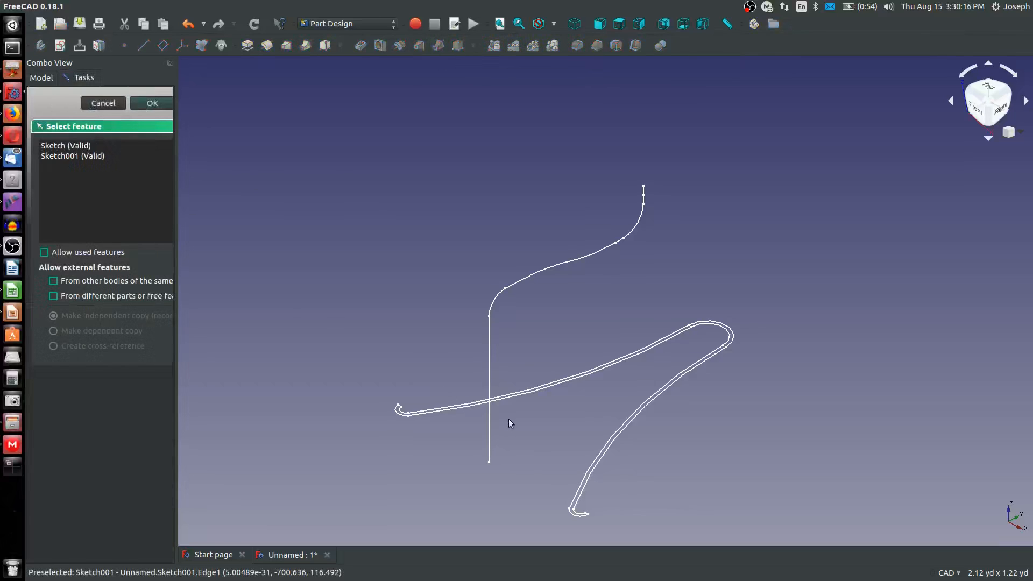
pyautogui.click(729, 332)
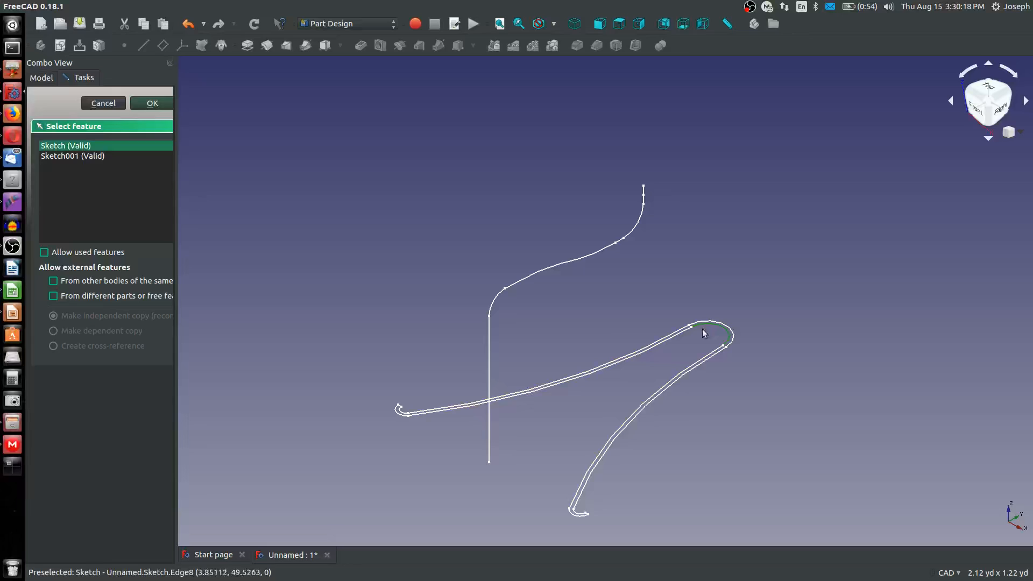
pyautogui.click(150, 103)
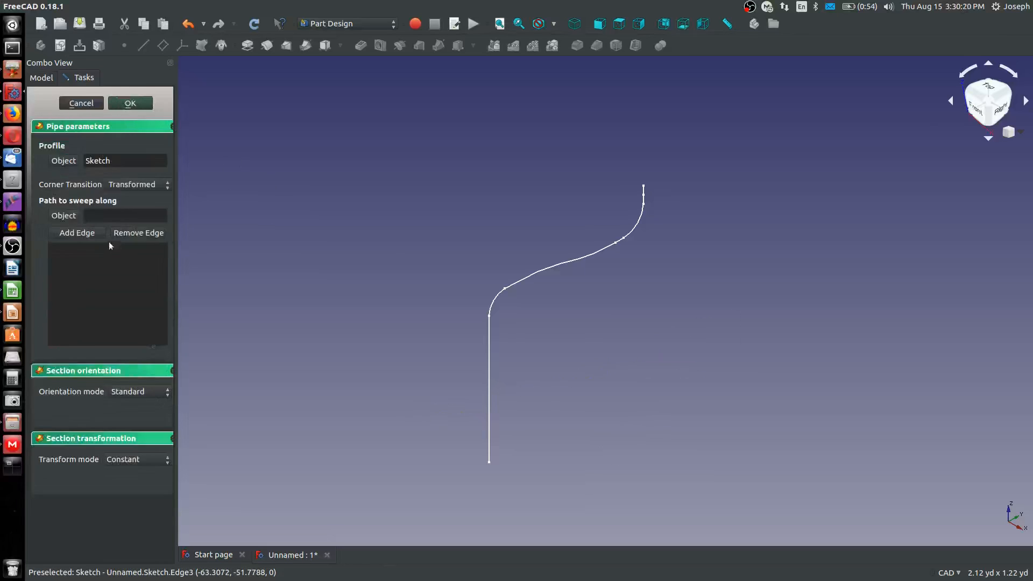
pyautogui.click(70, 215)
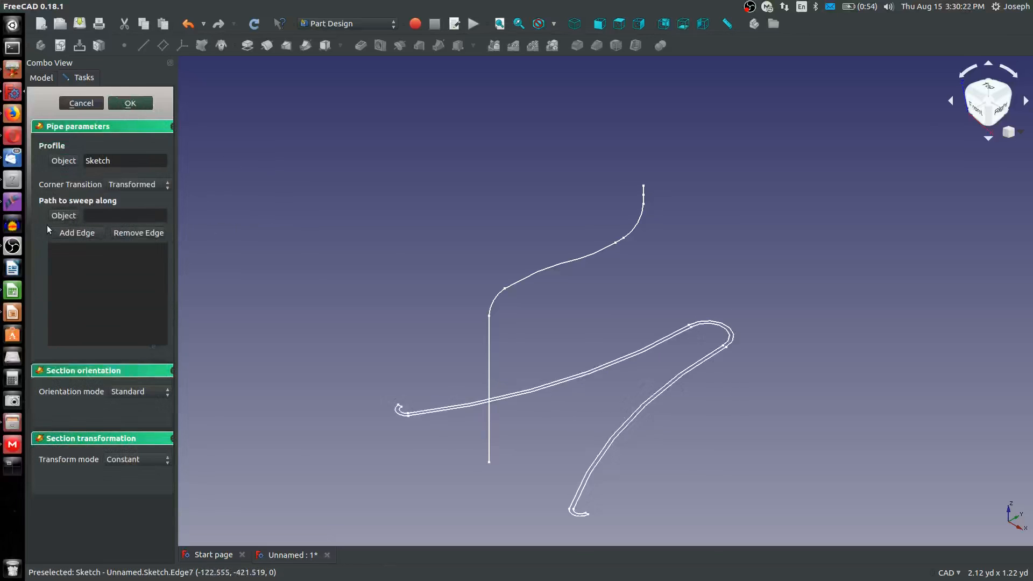
pyautogui.click(66, 216)
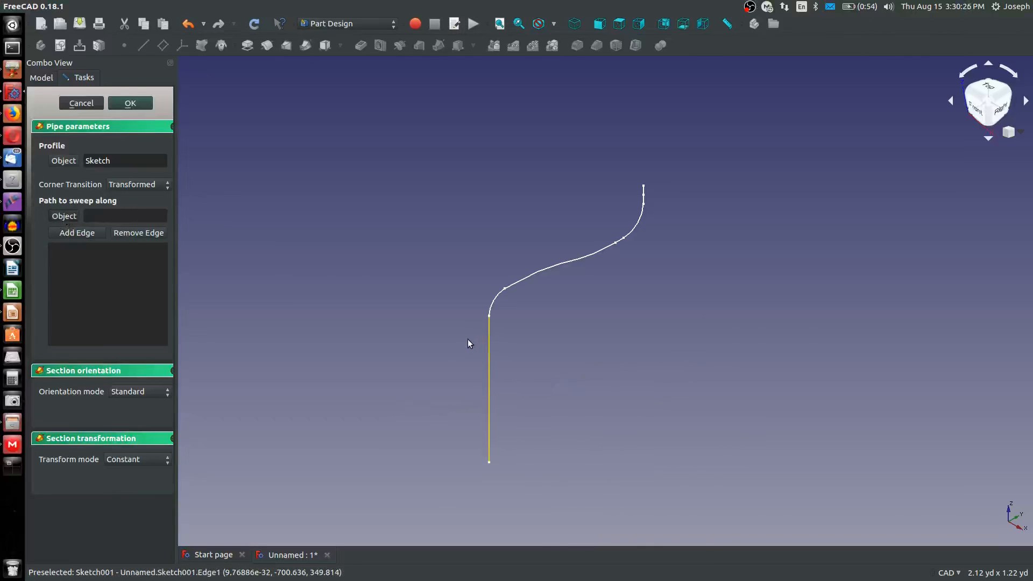
pyautogui.click(487, 344)
pyautogui.moveTo(462, 328)
pyautogui.mouseDown(button='middle')
pyautogui.moveTo(469, 338)
pyautogui.moveTo(595, 285)
pyautogui.moveTo(610, 300)
pyautogui.moveTo(571, 408)
pyautogui.moveTo(566, 362)
pyautogui.moveTo(498, 292)
pyautogui.moveTo(493, 339)
pyautogui.mouseUp(button='middle')
pyautogui.scroll(4, 476, 337)
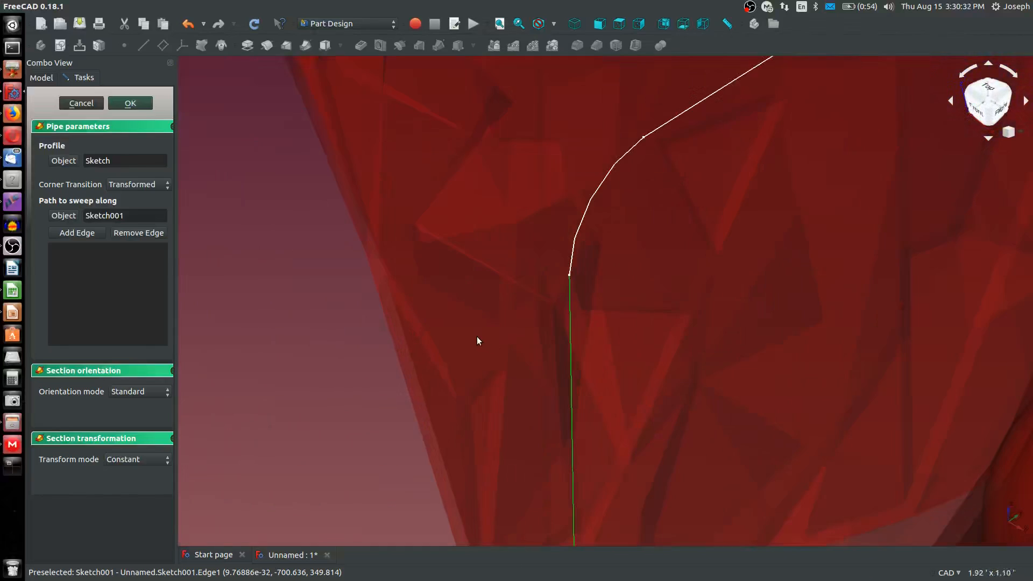
pyautogui.scroll(-8, 477, 337)
pyautogui.click(128, 105)
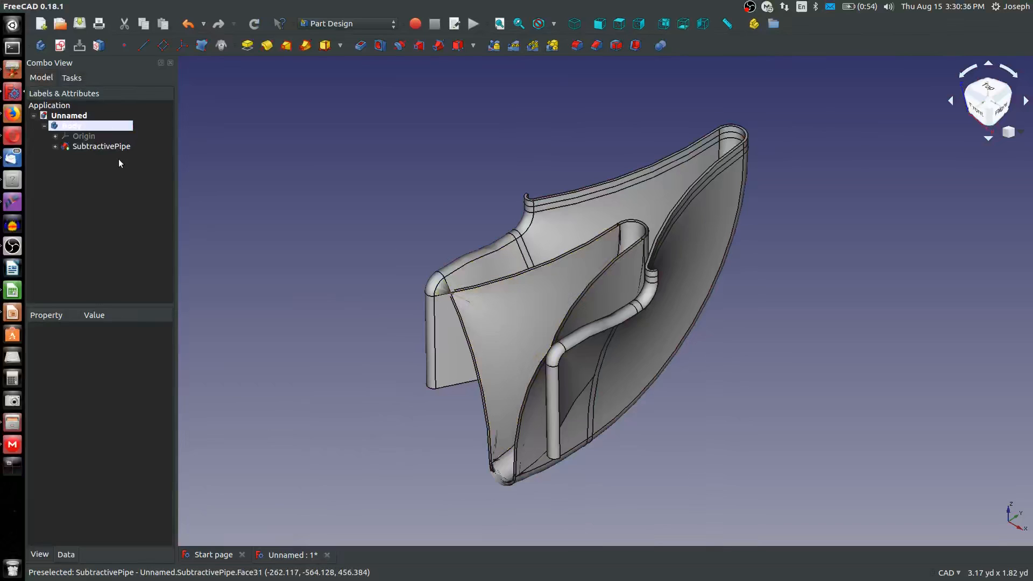
# Inspect the swept walls and delete the SubtractivePipe feature from the body
pyautogui.scroll(4, 656, 333)
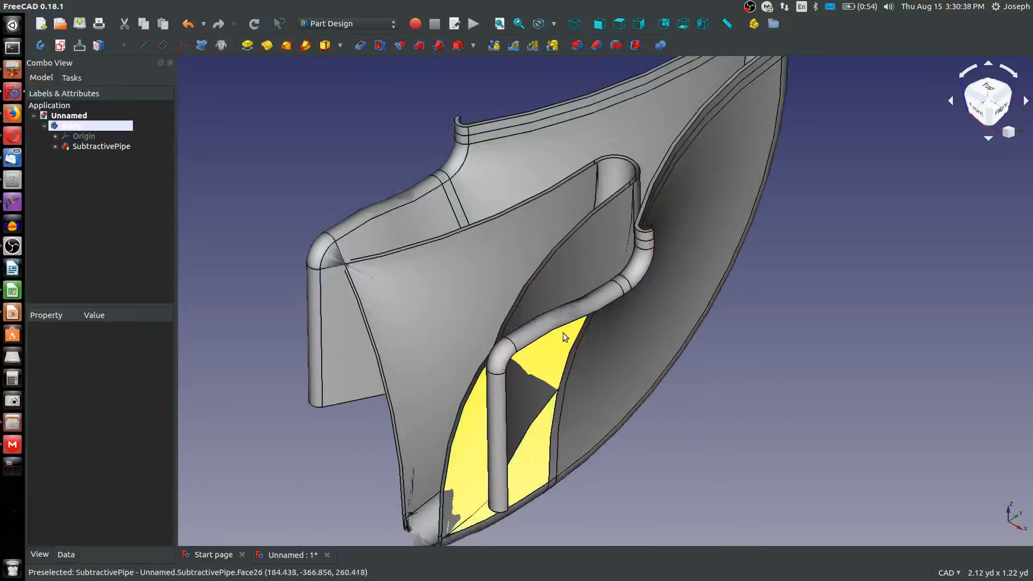
pyautogui.scroll(-4, 562, 333)
pyautogui.moveTo(563, 333); pyautogui.dragTo(575, 300, button='middle')
pyautogui.scroll(2, 576, 300)
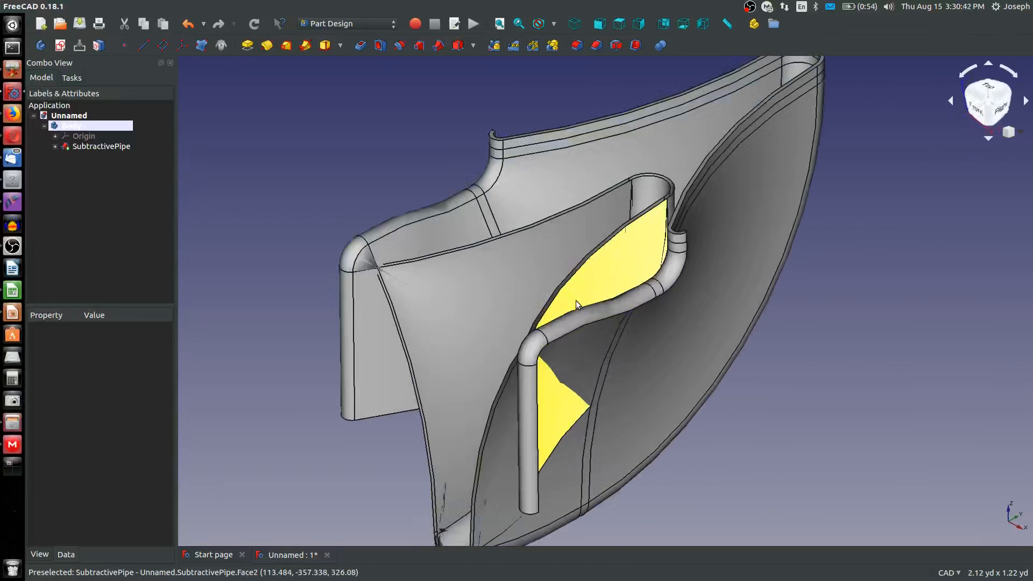
pyautogui.scroll(-3, 576, 301)
pyautogui.rightClick(90, 148)
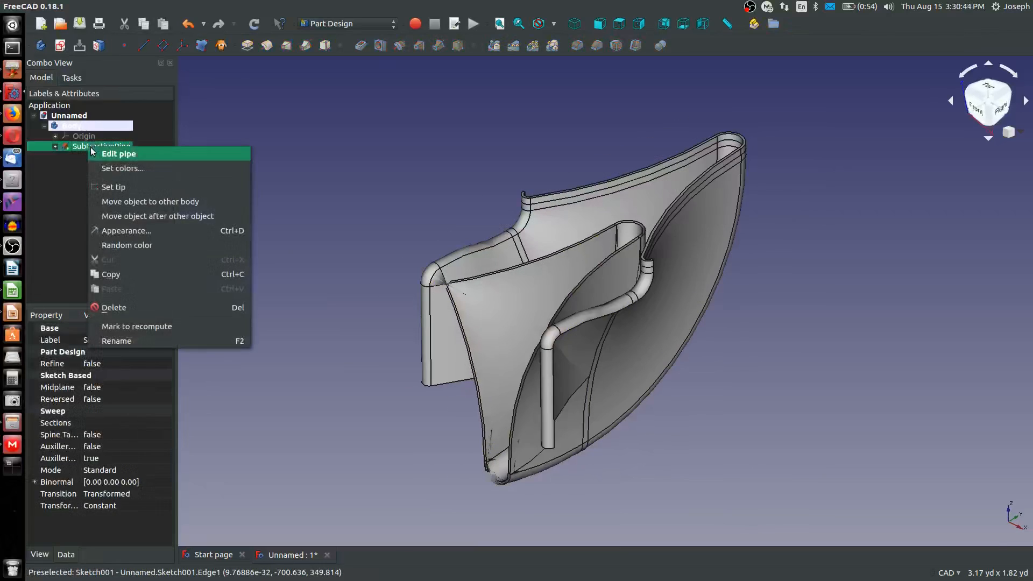
pyautogui.click(114, 307)
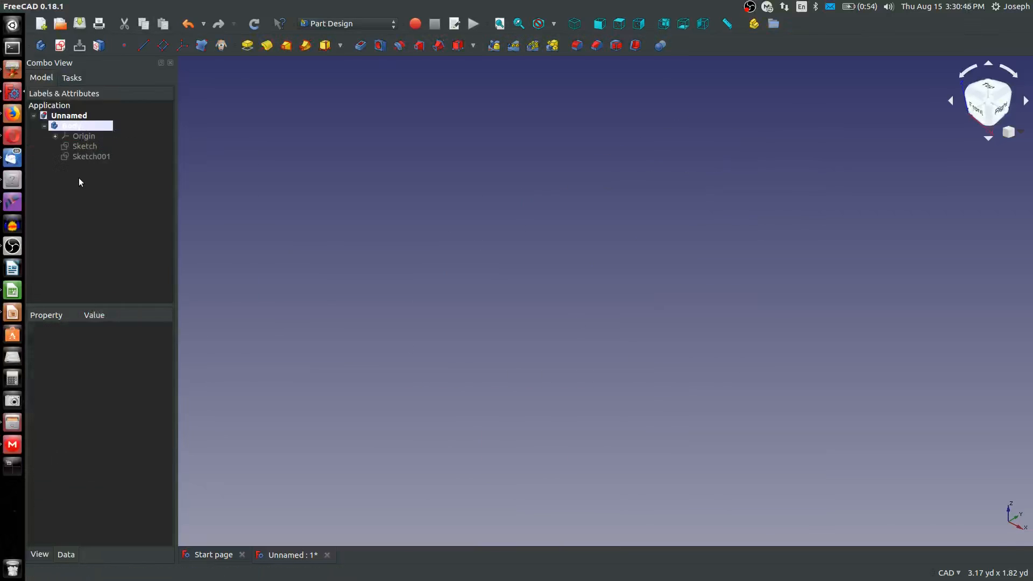
# Make the side-path sketch Sketch001 visible again and deselect it
pyautogui.click(91, 156)
pyautogui.press('space')
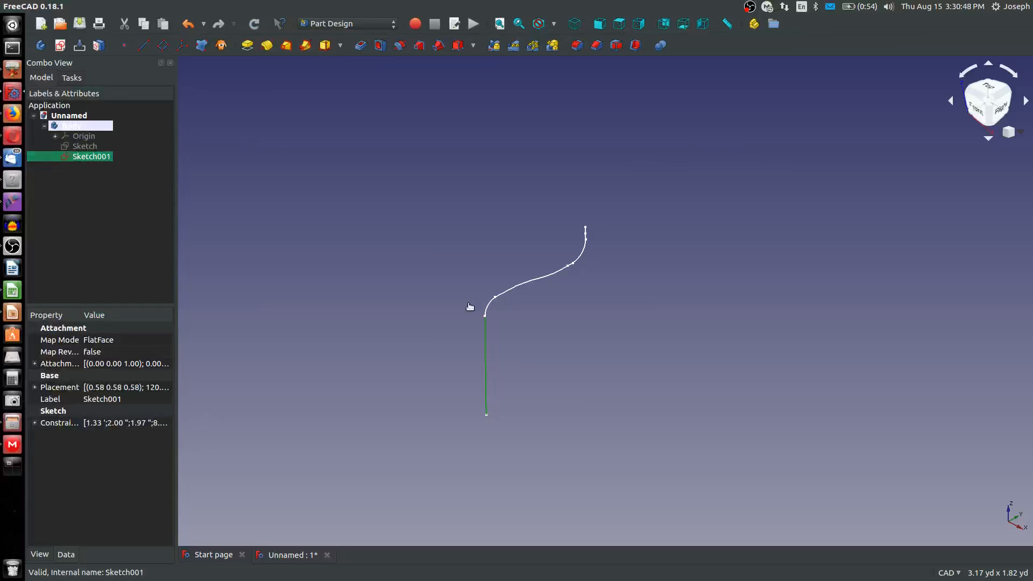
pyautogui.click(468, 303)
pyautogui.scroll(4, 500, 312)
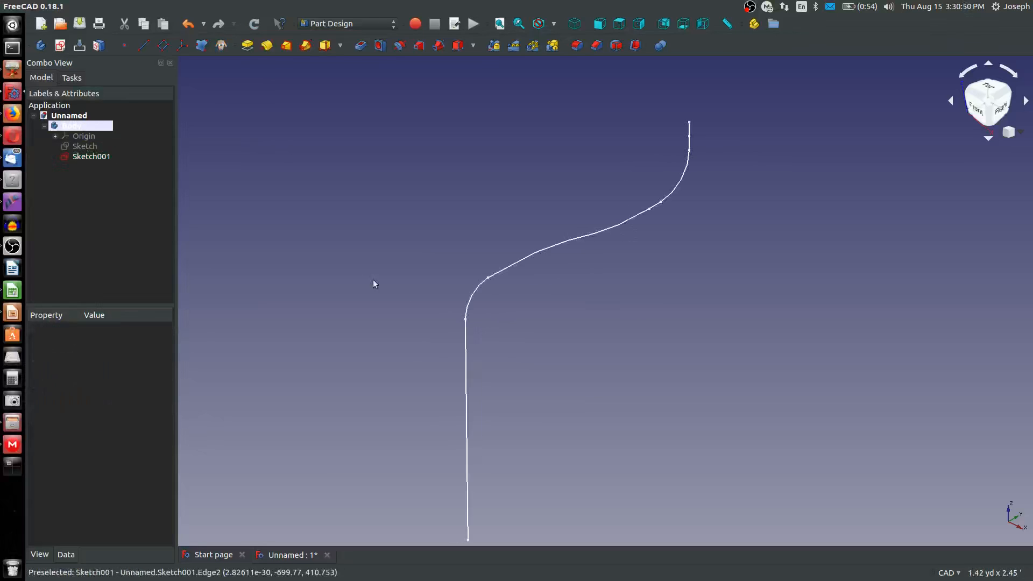
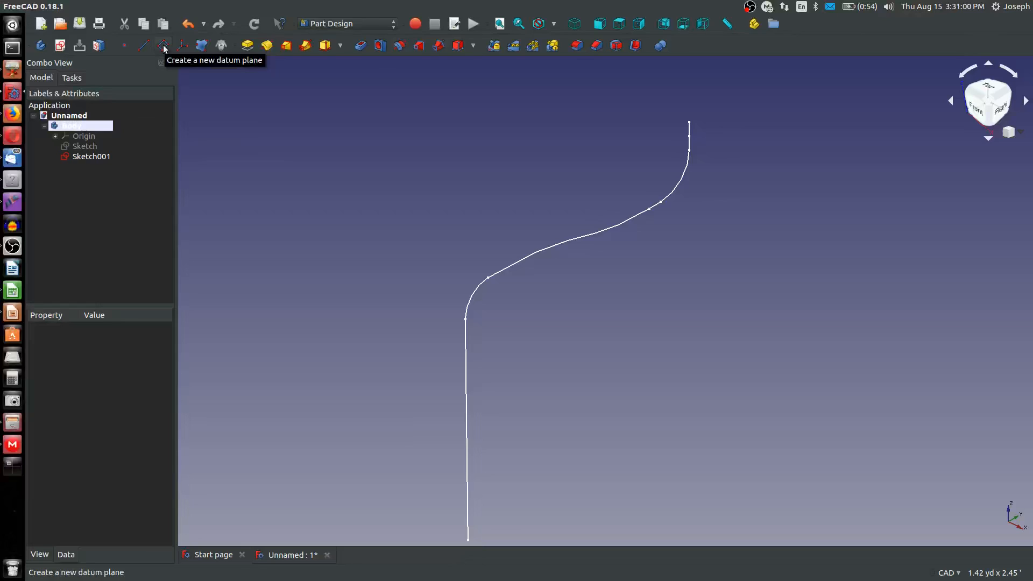
# Make the double-walled bell profile Sketch visible again alongside the side path and clear the selection
pyautogui.click(89, 156)
pyautogui.click(87, 147)
pyautogui.press('space')
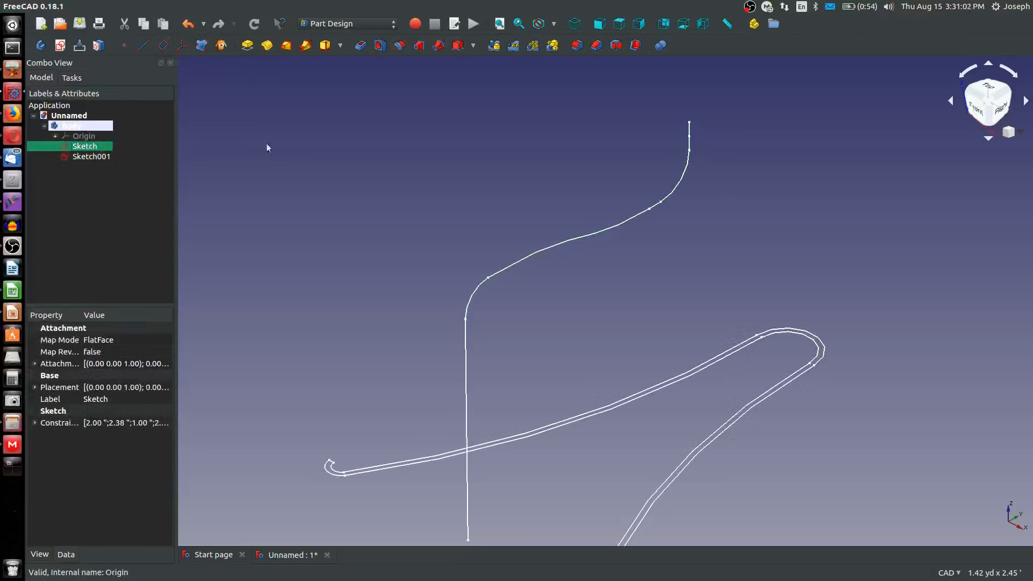
pyautogui.click(342, 162)
pyautogui.click(162, 45)
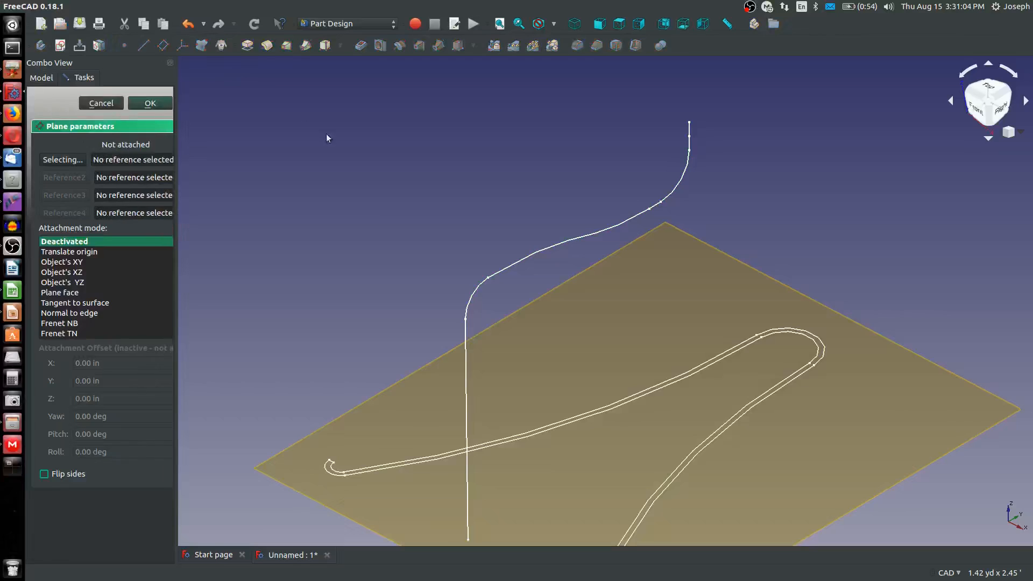
pyautogui.click(465, 325)
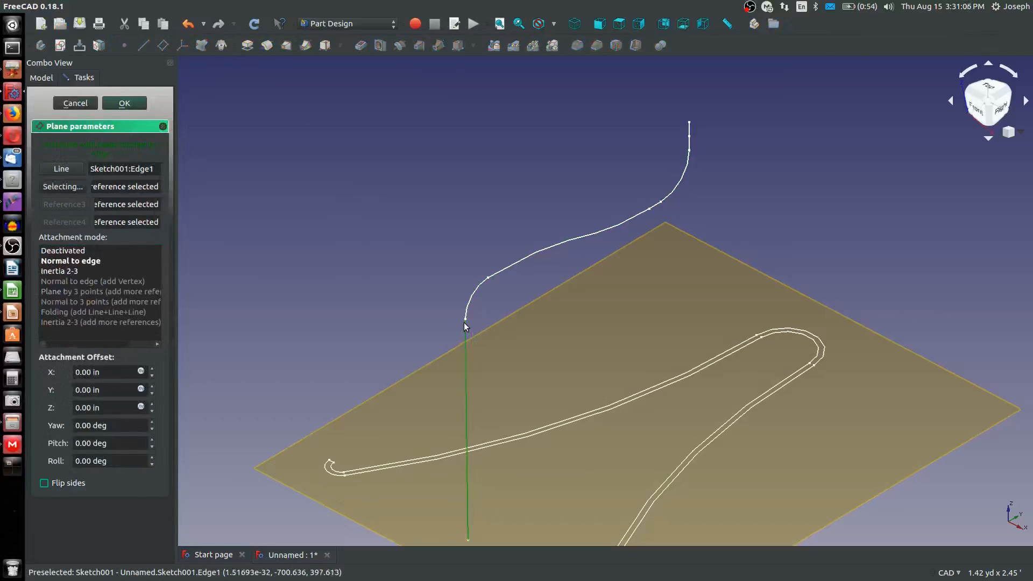
pyautogui.click(463, 322)
pyautogui.click(465, 320)
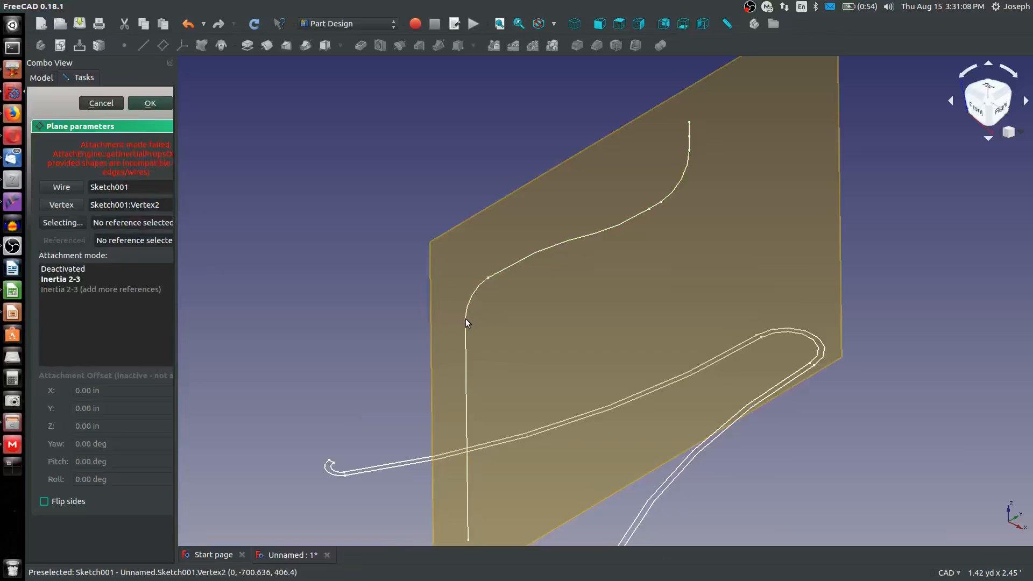
pyautogui.click(466, 320)
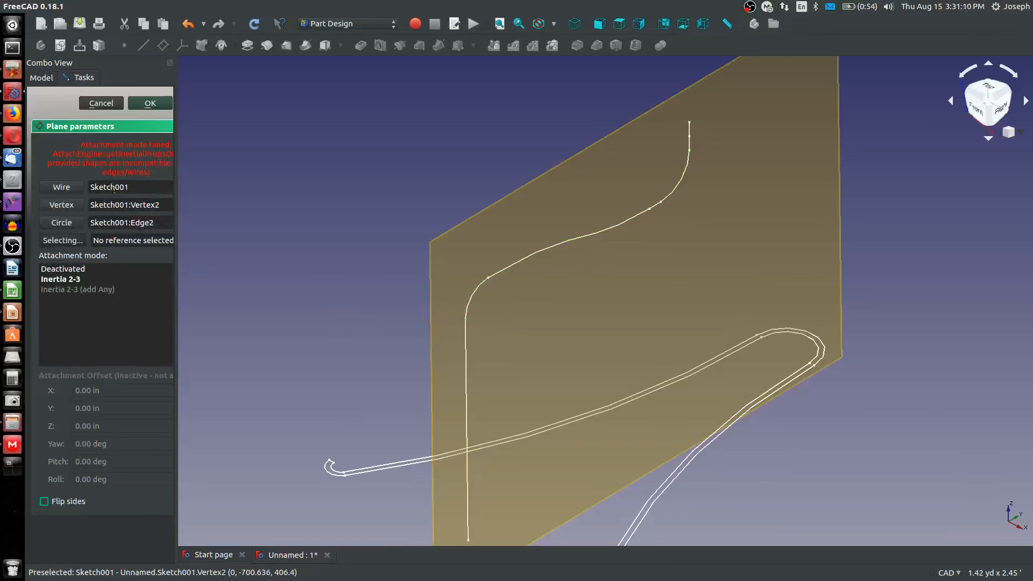
pyautogui.click(113, 104)
# Create a datum plane with Translate origin attachment at the side path's vertex between the long vertical line and the lower arc
pyautogui.click(163, 45)
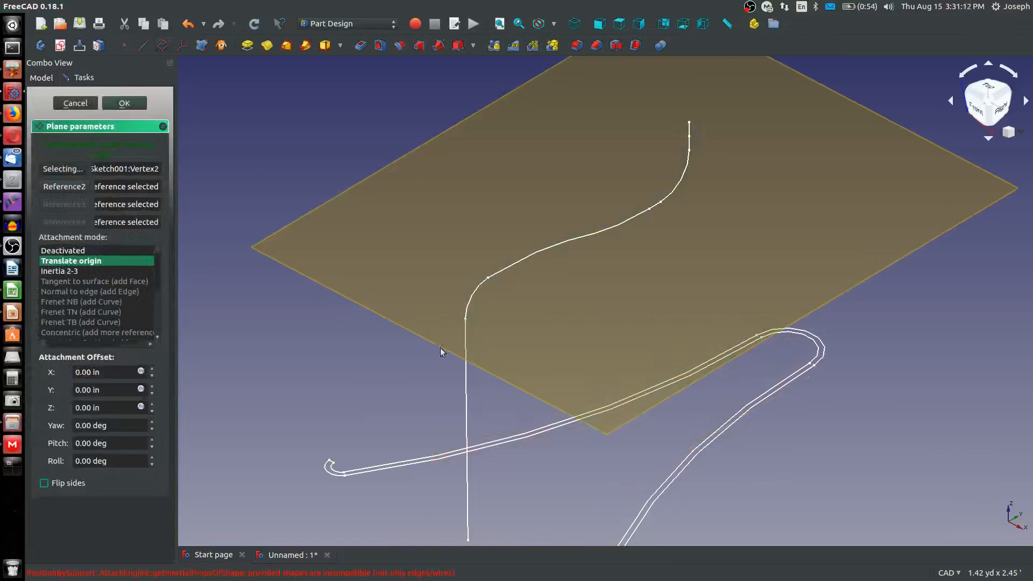
pyautogui.moveTo(461, 318)
pyautogui.mouseDown(button='middle')
pyautogui.moveTo(462, 258)
pyautogui.moveTo(463, 316)
pyautogui.moveTo(459, 299)
pyautogui.mouseUp(button='middle')
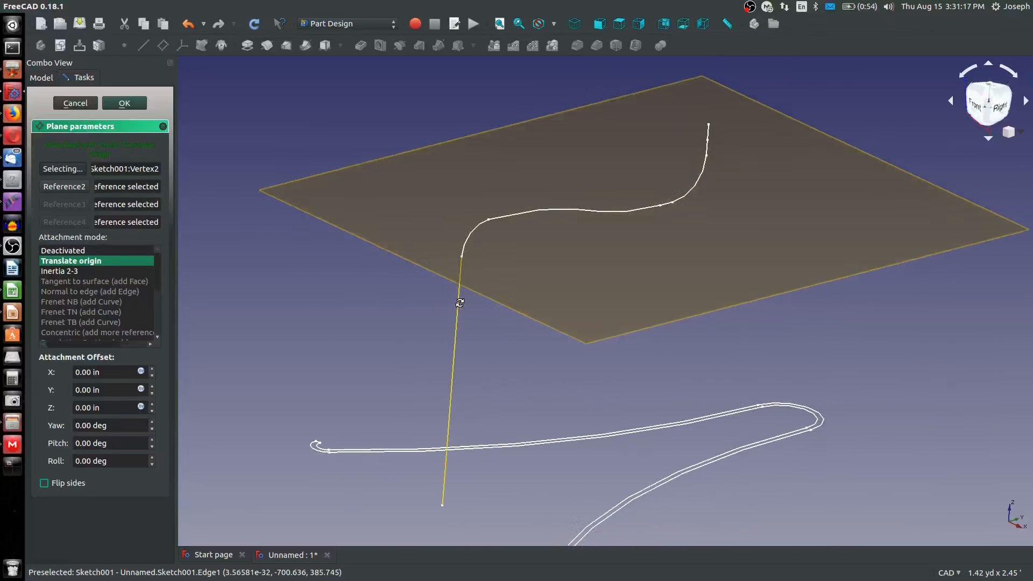
pyautogui.click(121, 106)
# Create a new sketch on the datum plane and hide the datum plane
pyautogui.click(420, 211)
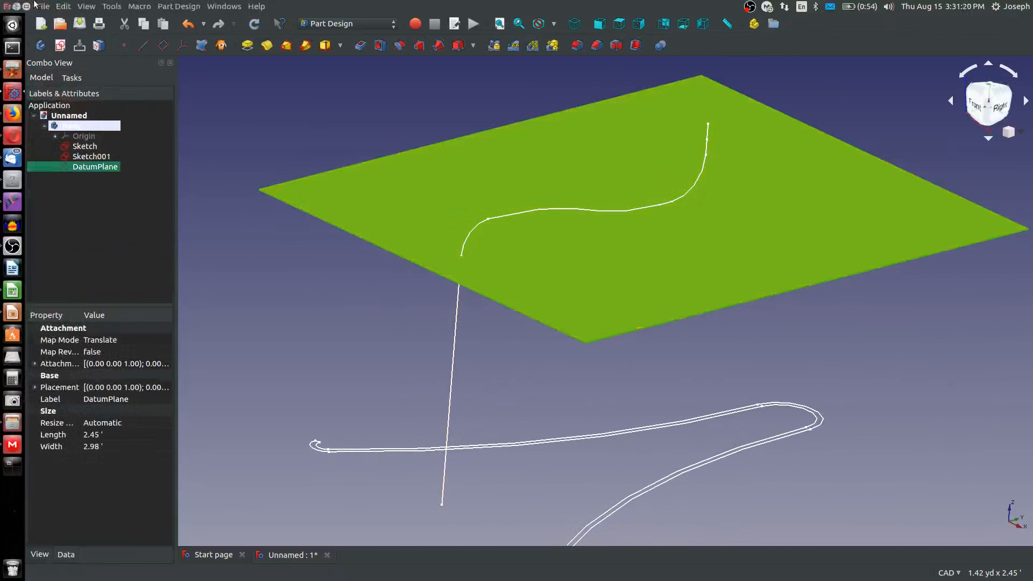
pyautogui.click(58, 43)
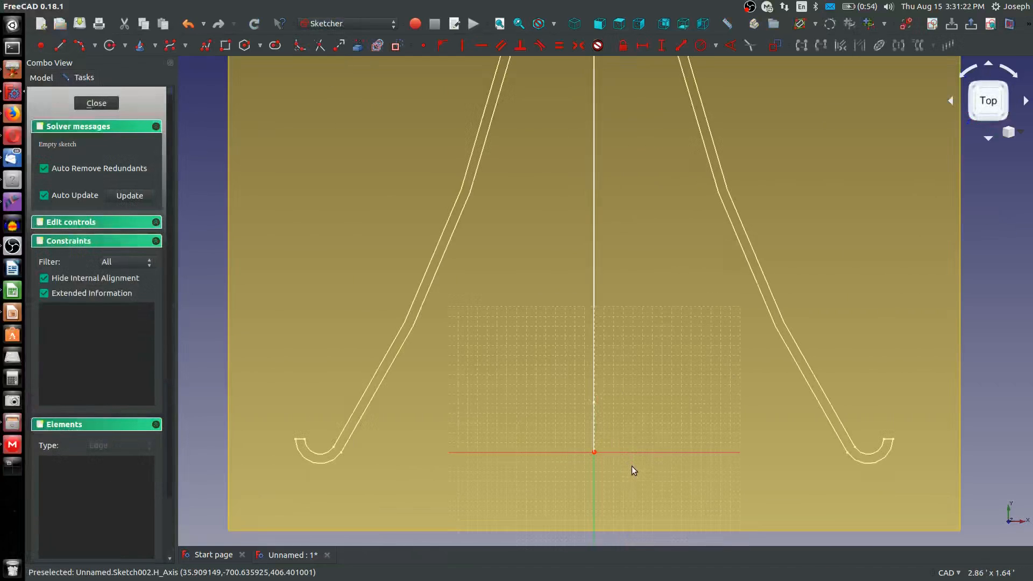
pyautogui.click(41, 77)
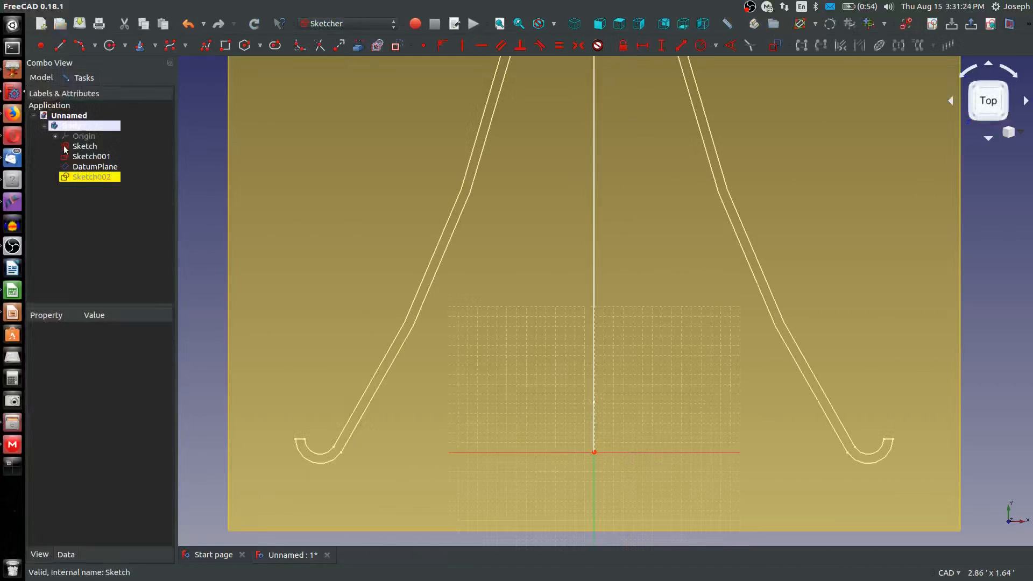
pyautogui.click(230, 227)
pyautogui.press('space')
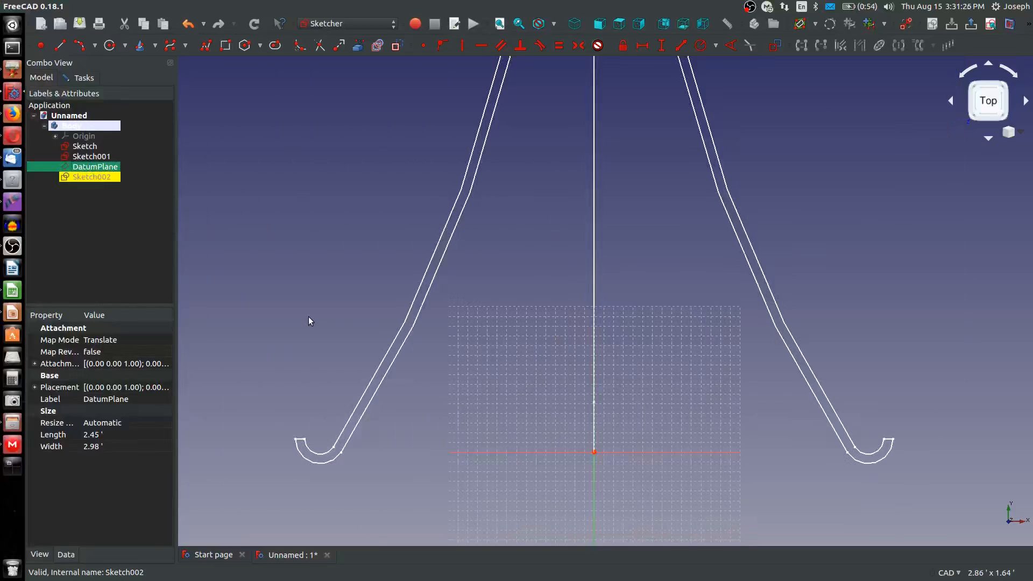
pyautogui.scroll(-4, 394, 327)
pyautogui.scroll(2, 505, 385)
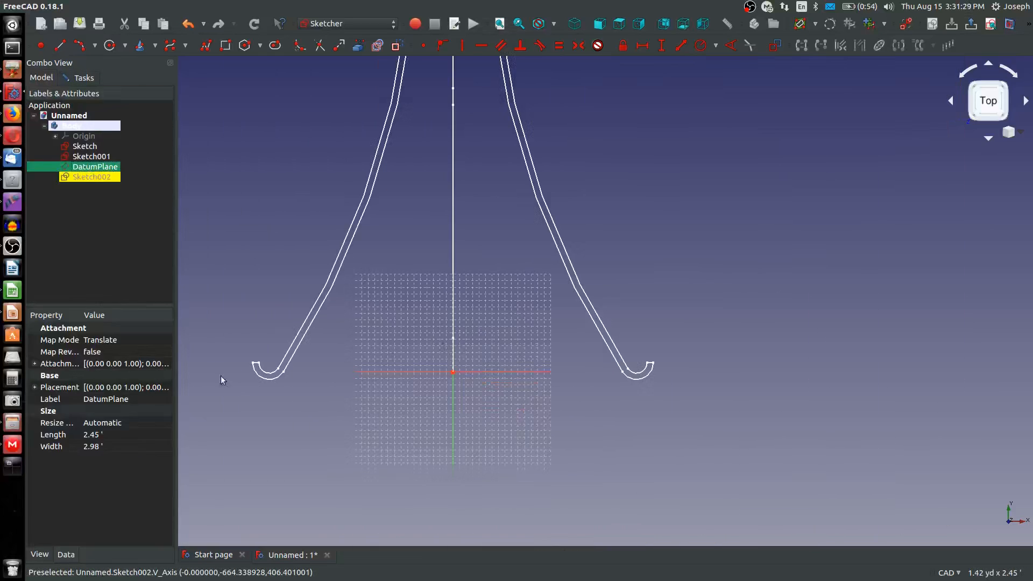
pyautogui.click(414, 369)
# Draw two concentric arcs below the origin by centre and end points, the inner about 29 mm and the outer about 1.59 in in radius
pyautogui.scroll(3, 385, 346)
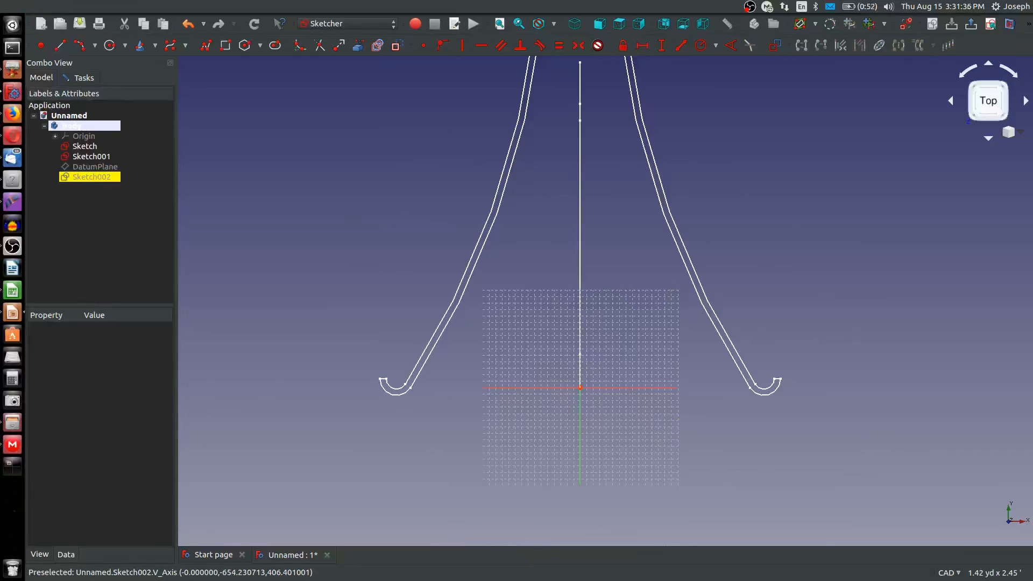
pyautogui.scroll(2, 693, 385)
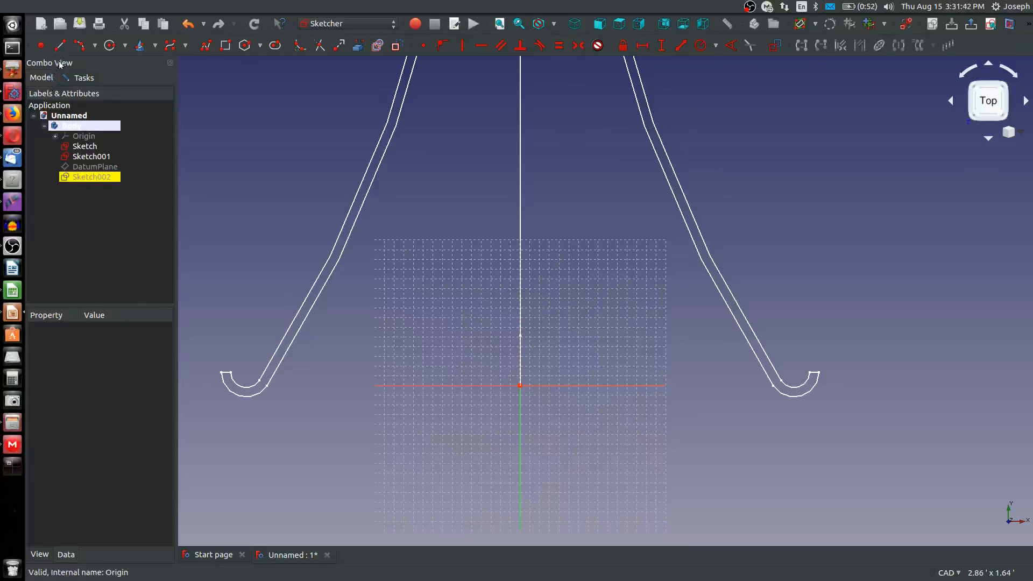
pyautogui.click(94, 46)
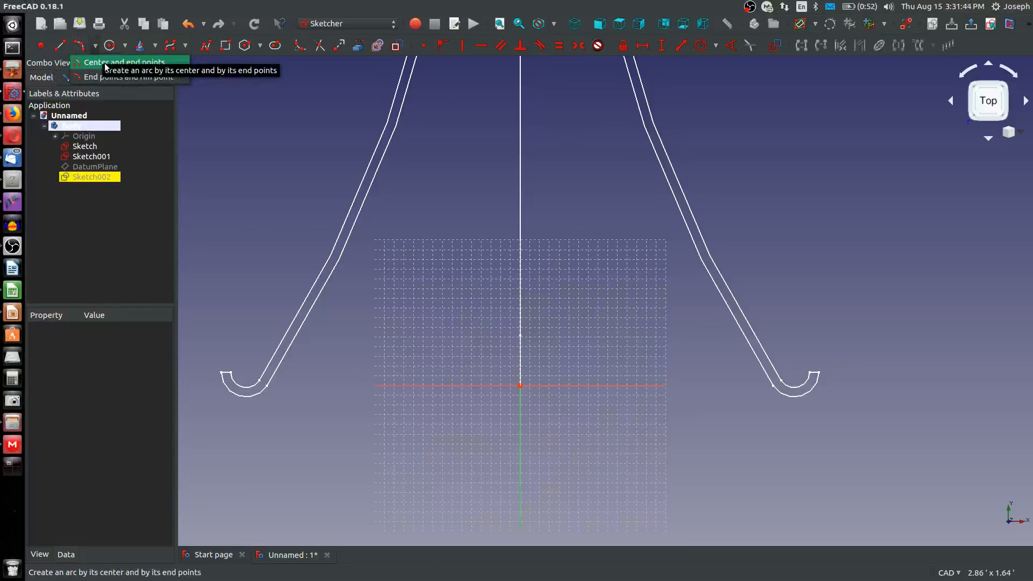
pyautogui.click(102, 60)
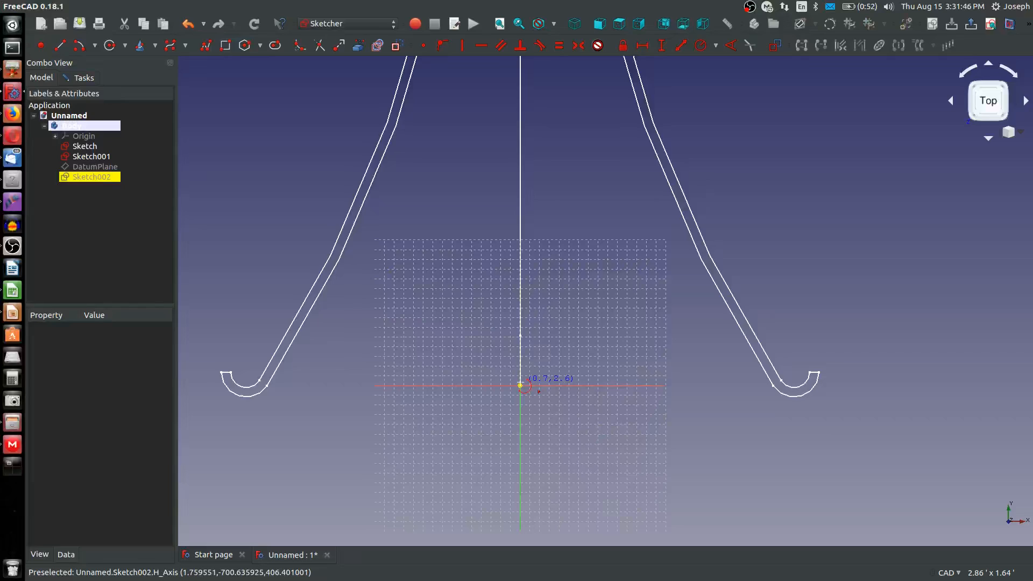
pyautogui.click(94, 46)
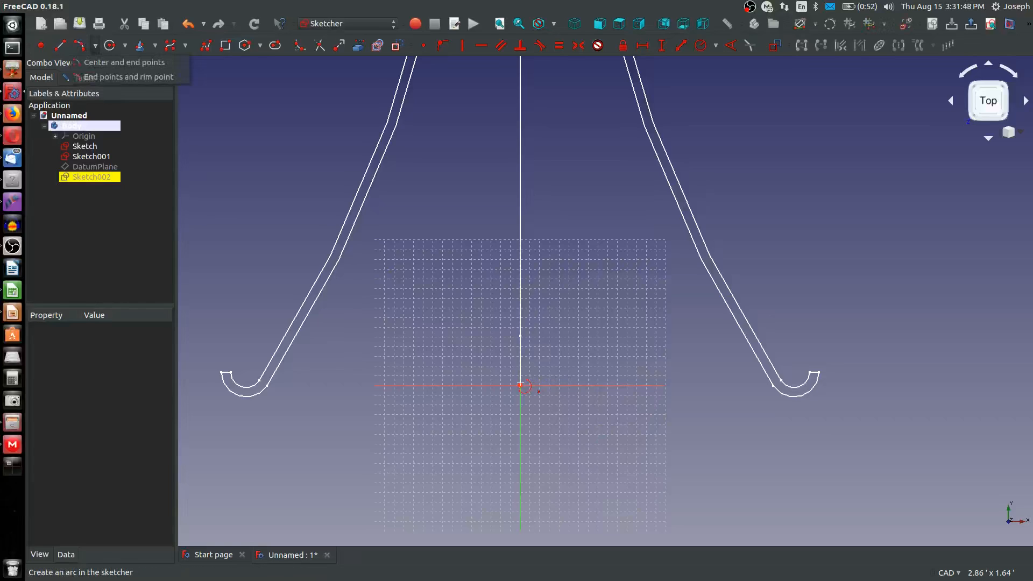
pyautogui.click(520, 385)
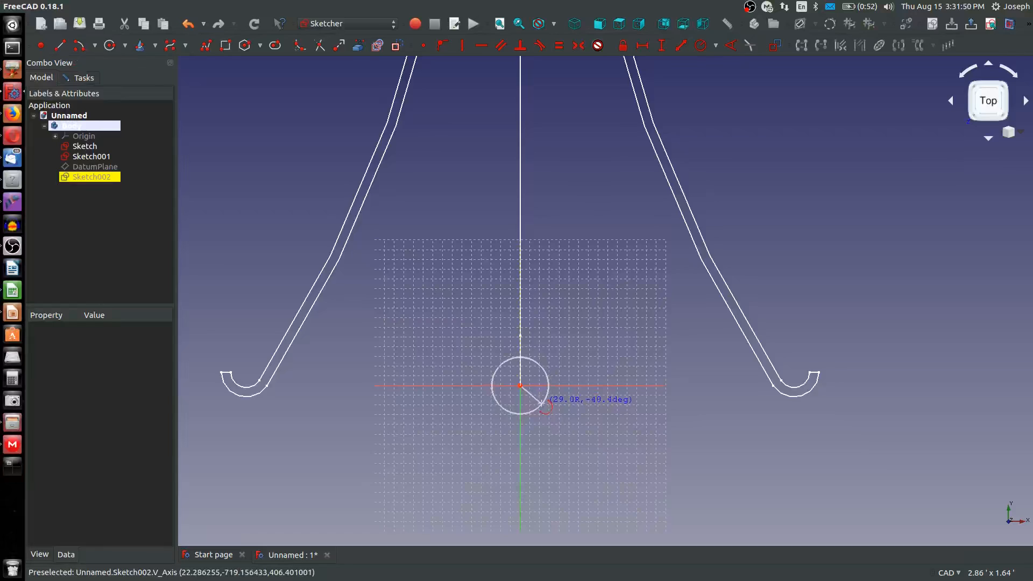
pyautogui.click(542, 403)
pyautogui.click(496, 401)
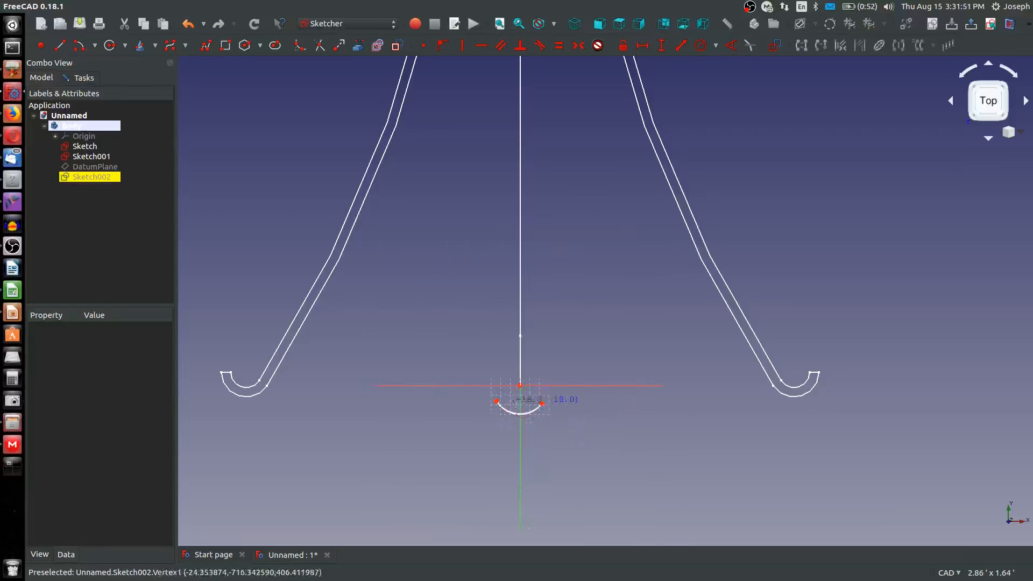
pyautogui.click(520, 385)
pyautogui.click(551, 412)
pyautogui.click(488, 410)
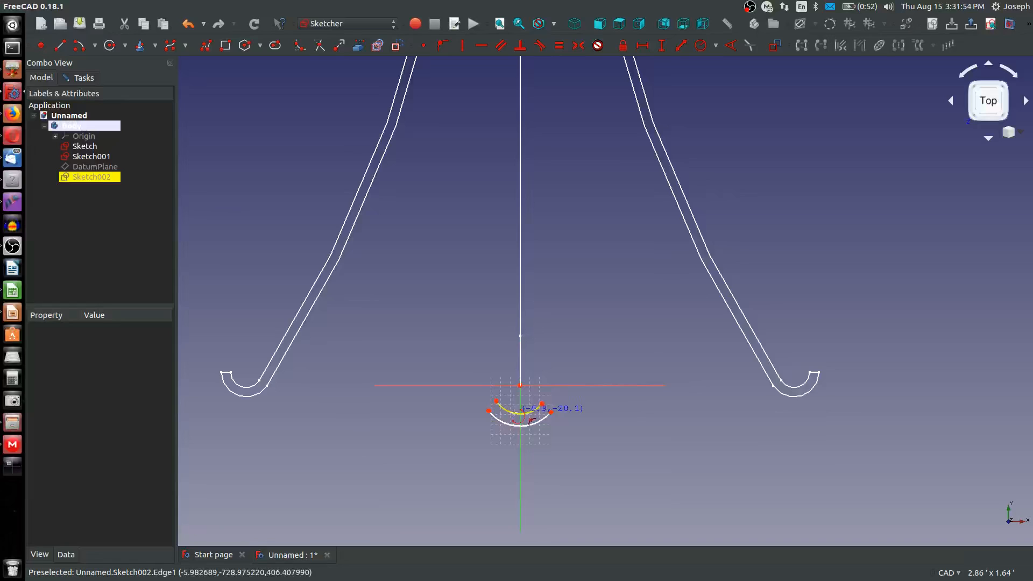
pyautogui.press('Escape')
# Constrain the two end points of the inner arc, and likewise of the outer arc, to be horizontally aligned
pyautogui.click(542, 404)
pyautogui.click(496, 400)
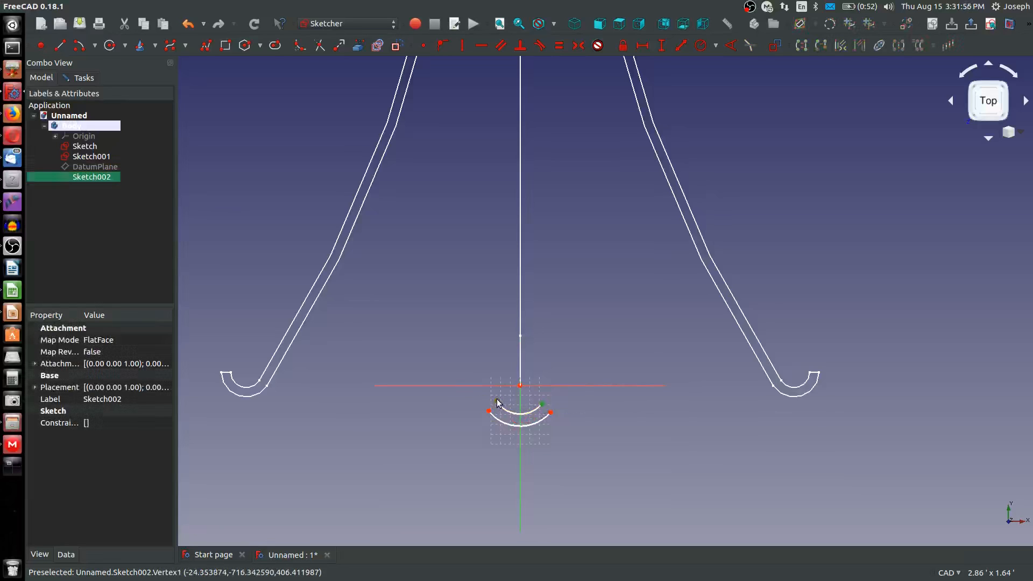
pyautogui.press('h')
pyautogui.click(550, 413)
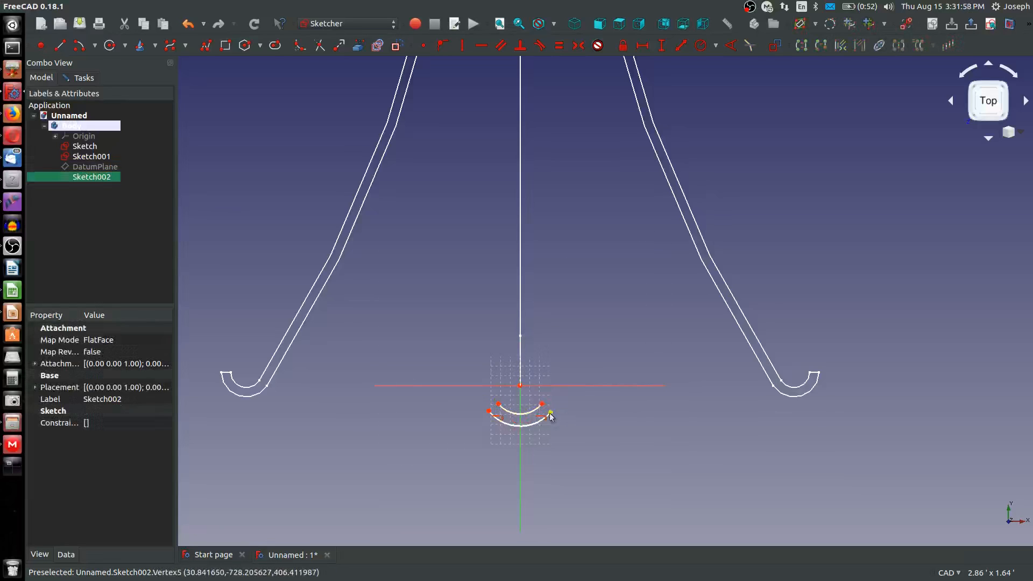
pyautogui.click(489, 411)
pyautogui.press('h')
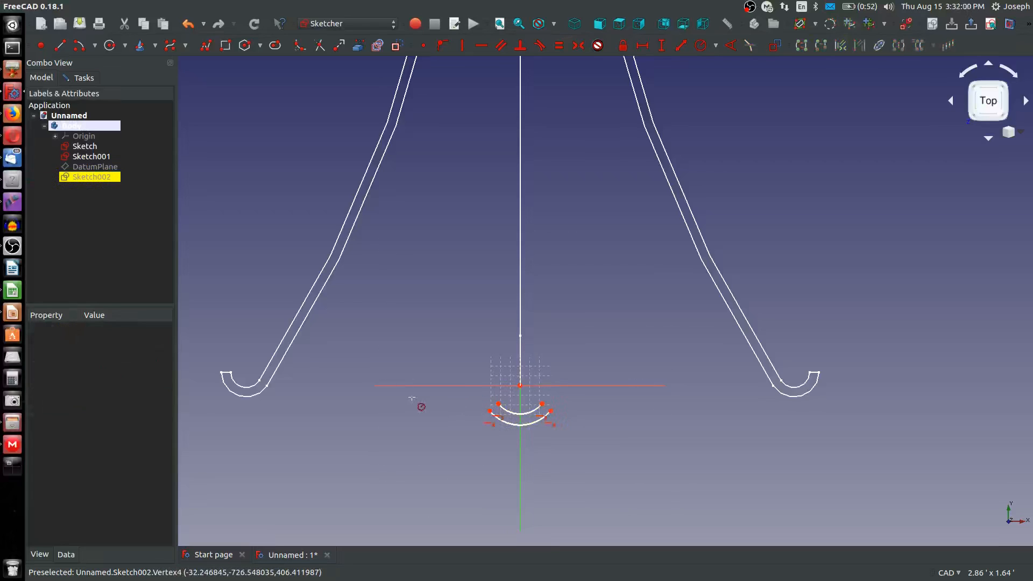
# Constrain the outer arc's radius to 1 in and the inner arc's radius to 1-.375 in
pyautogui.click(525, 424)
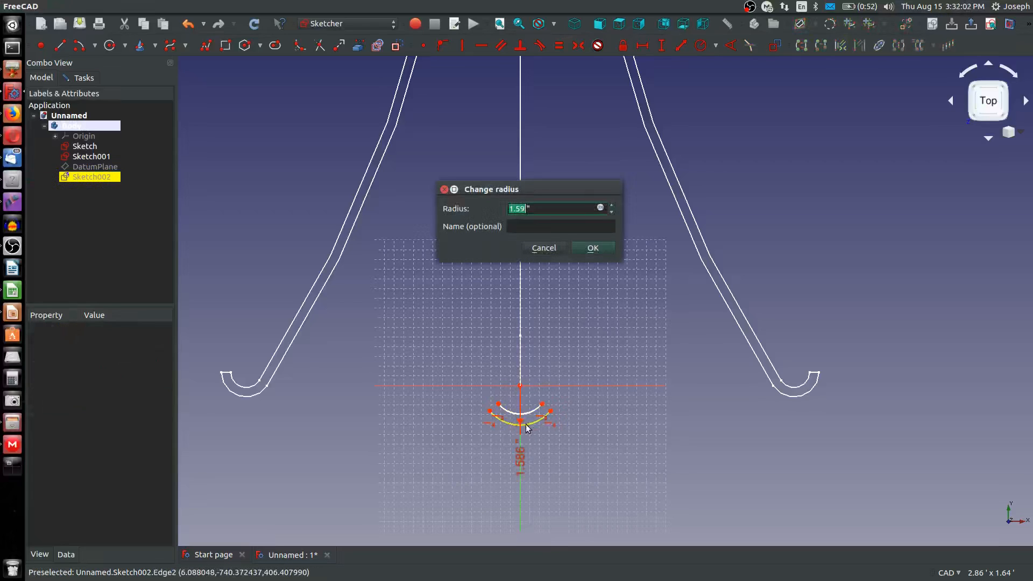
pyautogui.write('1')
pyautogui.press('Return')
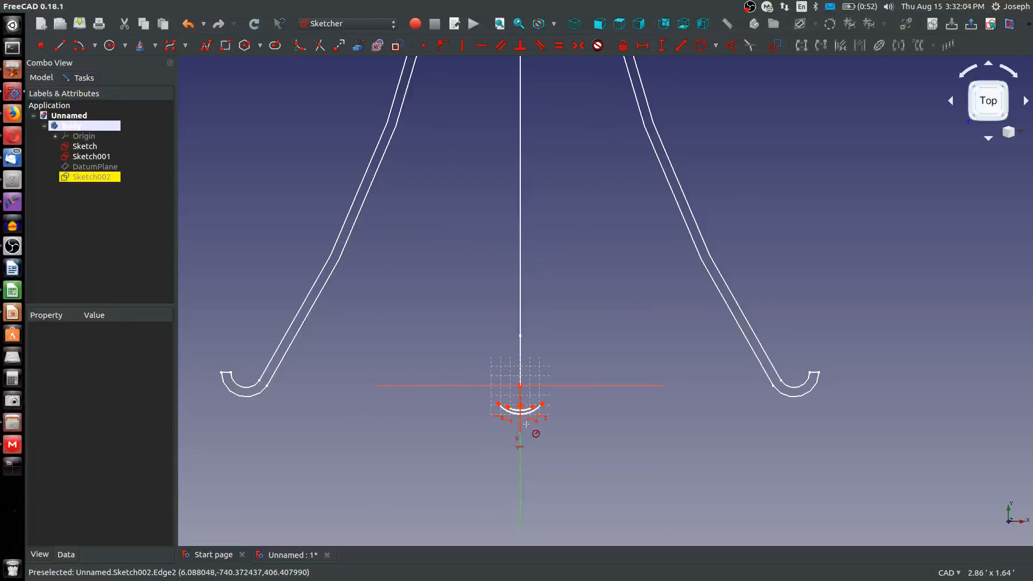
pyautogui.scroll(3, 524, 411)
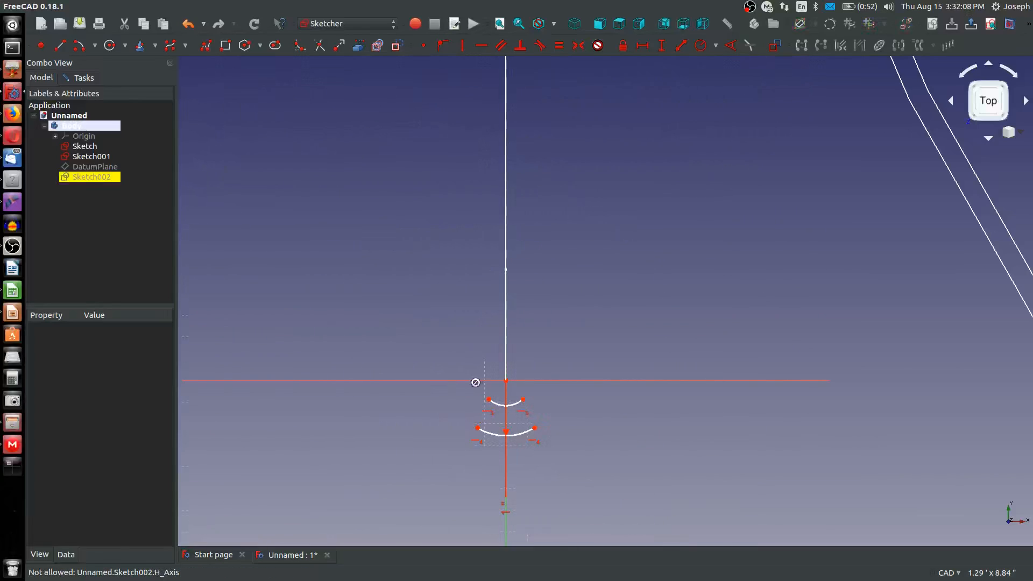
pyautogui.click(511, 404)
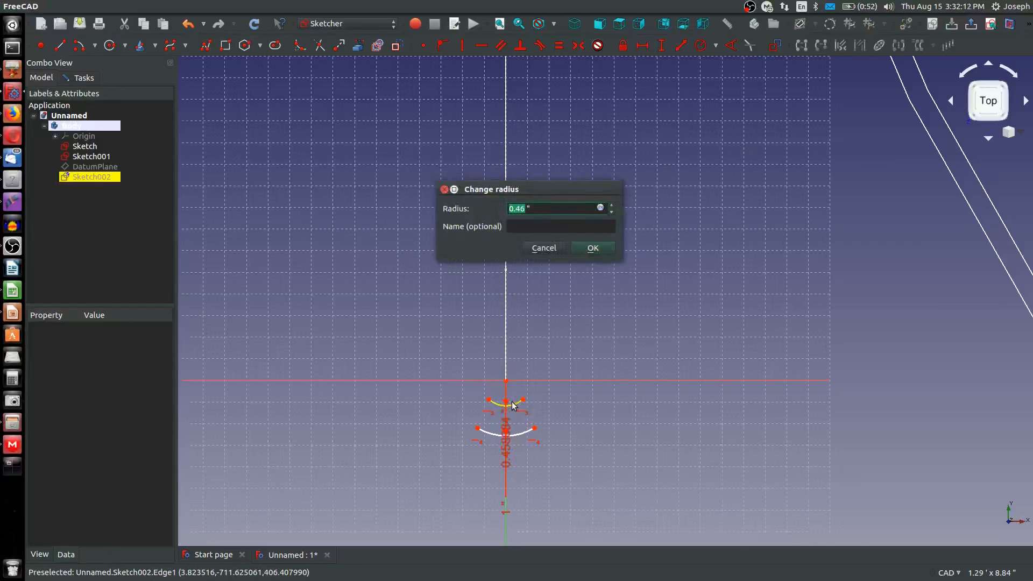
pyautogui.write('1-.375')
pyautogui.press('Return')
# Move the inner arc's 0.625 in radius label aside from the vertical axis
pyautogui.scroll(-3, 592, 362)
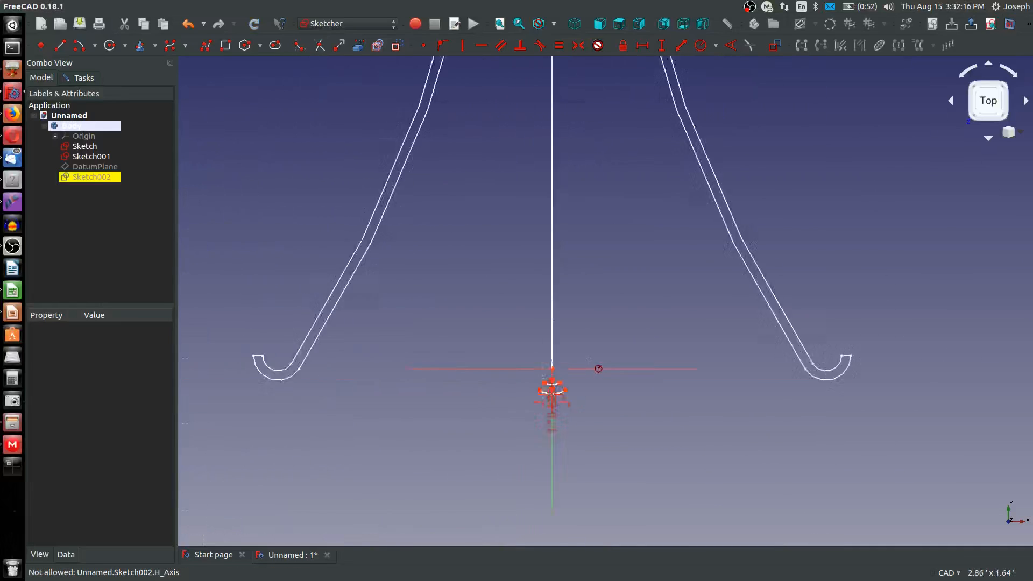
pyautogui.scroll(4, 564, 369)
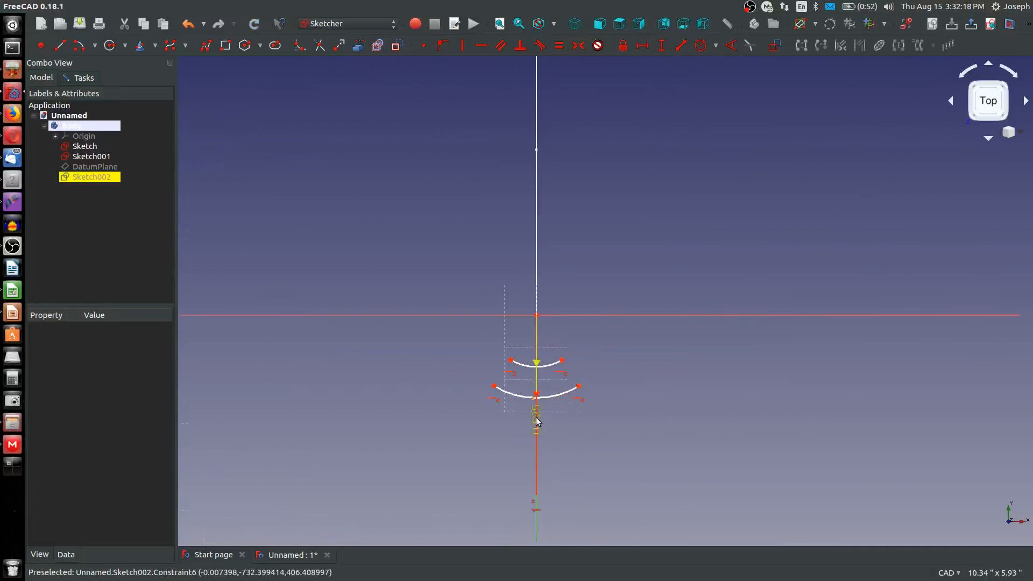
pyautogui.moveTo(535, 422); pyautogui.dragTo(560, 430)
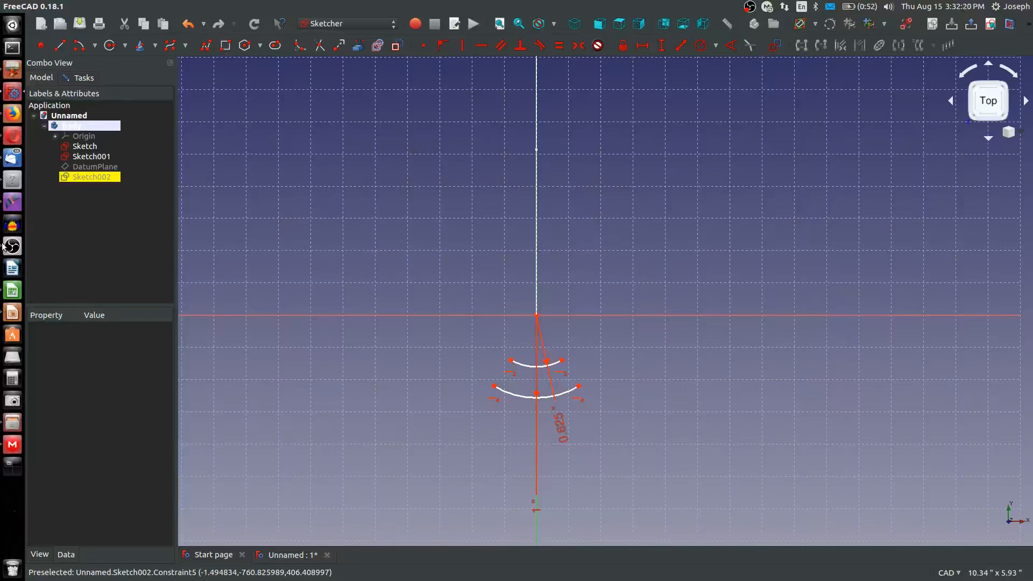
# Link the outer arc of the bell profile's right-hand hook into the sketch as external geometry
pyautogui.scroll(-5, 264, 287)
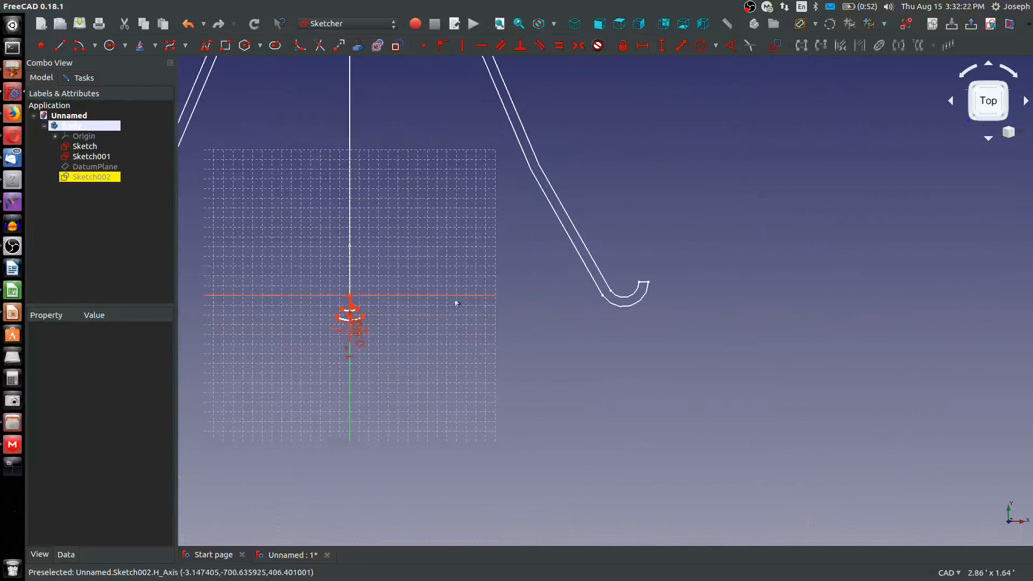
pyautogui.scroll(5, 538, 296)
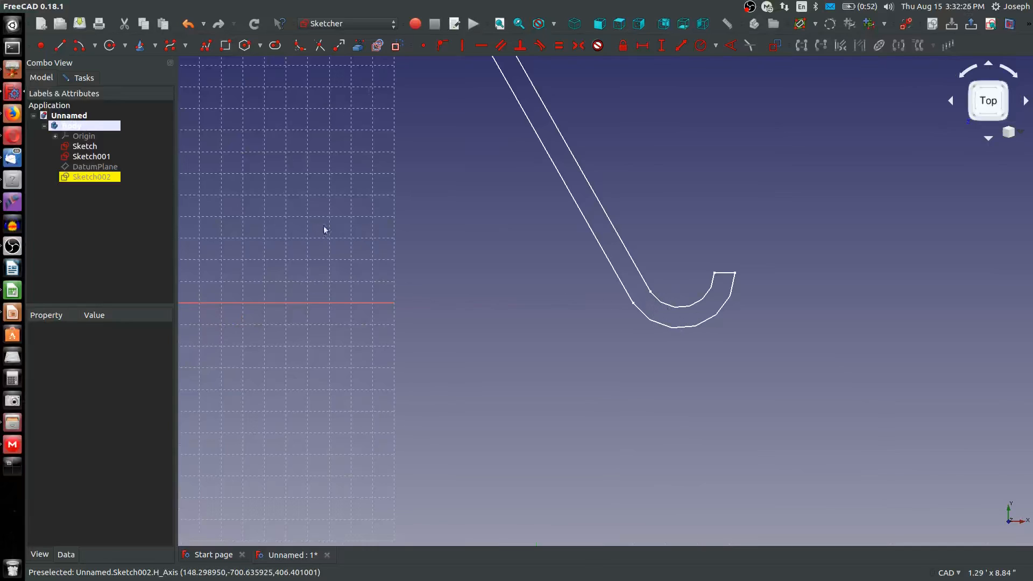
pyautogui.click(358, 46)
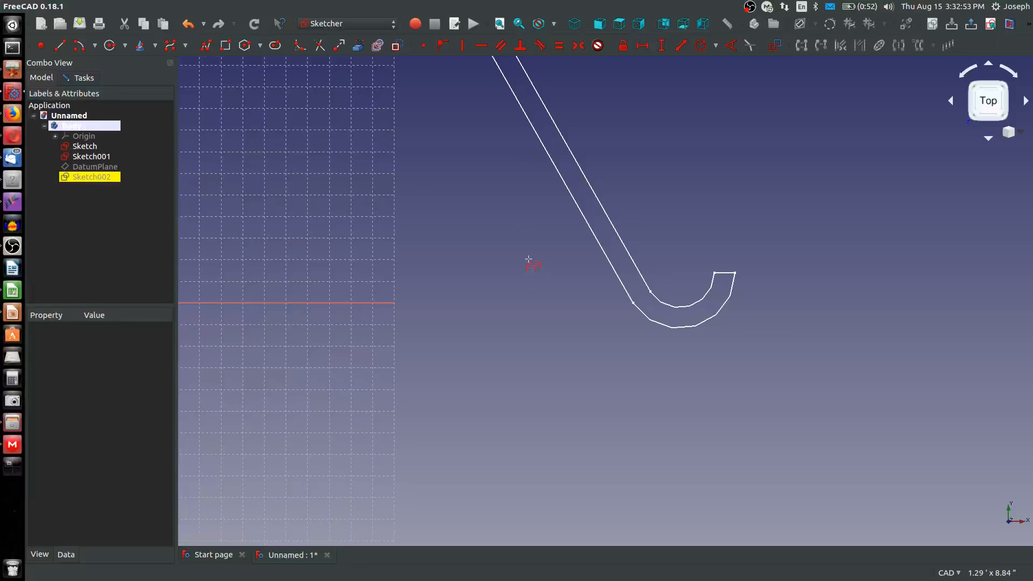
pyautogui.scroll(-4, 528, 260)
pyautogui.scroll(4, 555, 273)
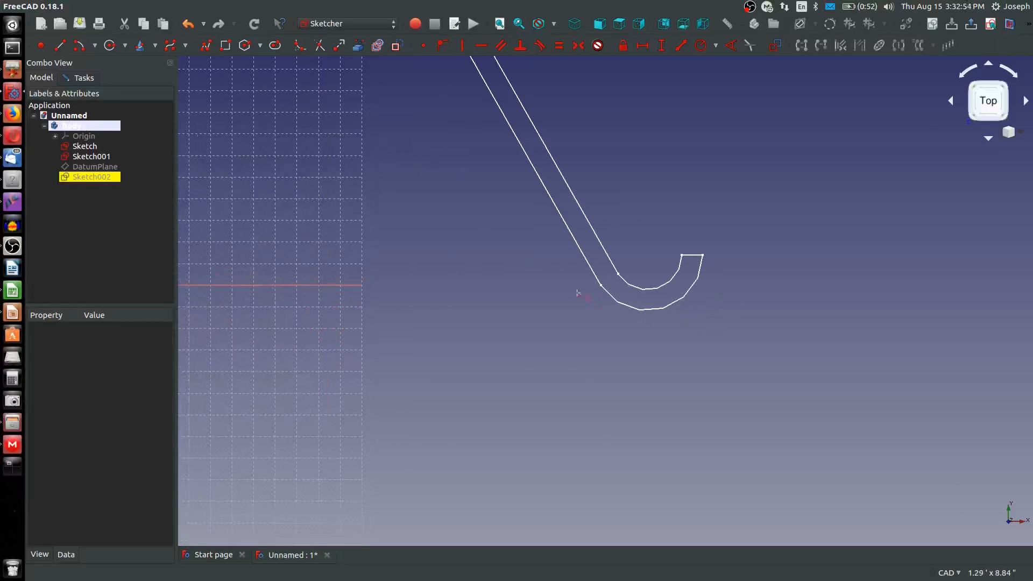
pyautogui.click(622, 308)
pyautogui.scroll(-4, 491, 328)
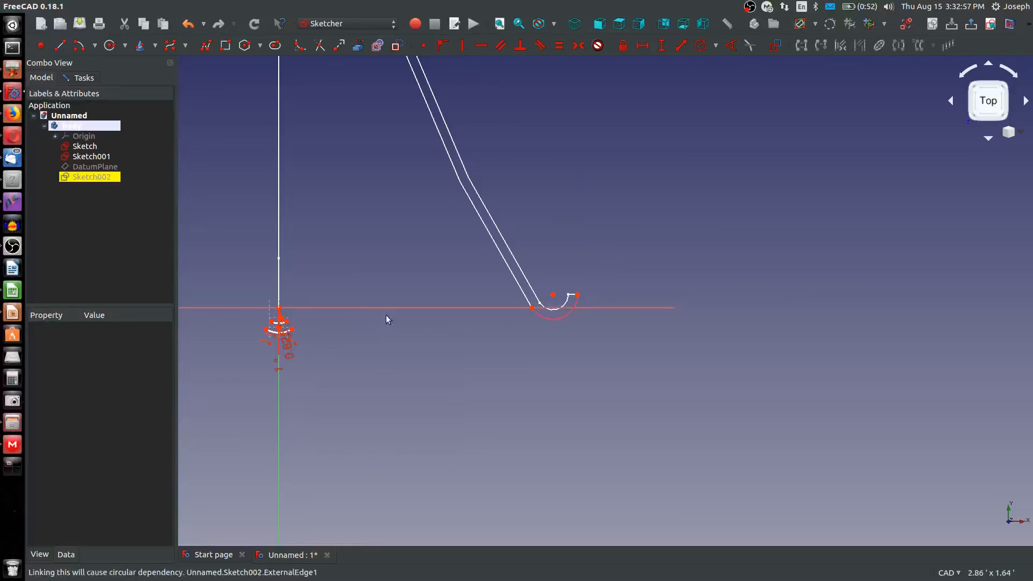
# Draw an arc along the hook's linked outer arc, centred on its centre, from the hook's tip to near its lower inner side
pyautogui.scroll(2, 424, 320)
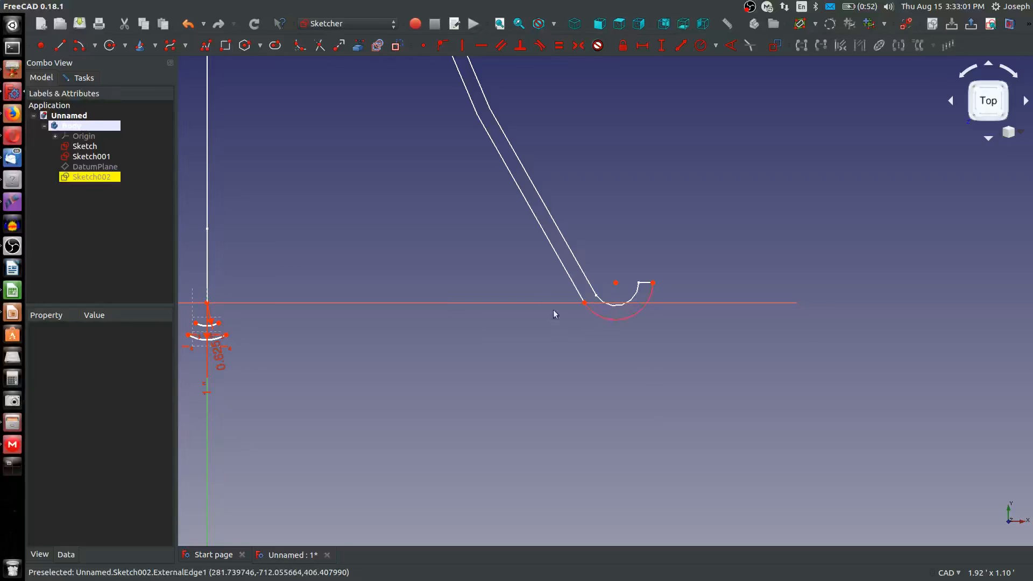
pyautogui.click(83, 47)
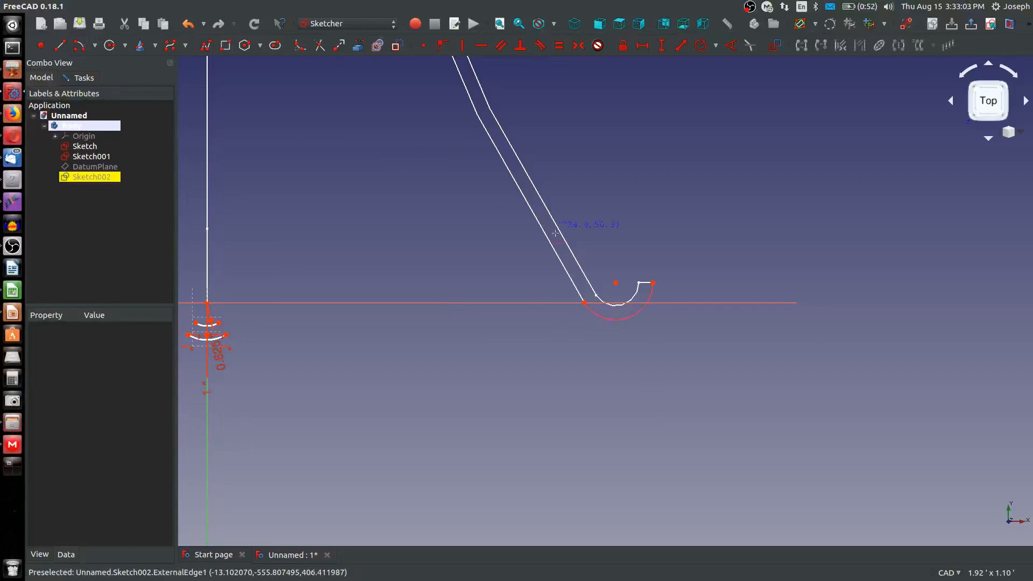
pyautogui.click(616, 282)
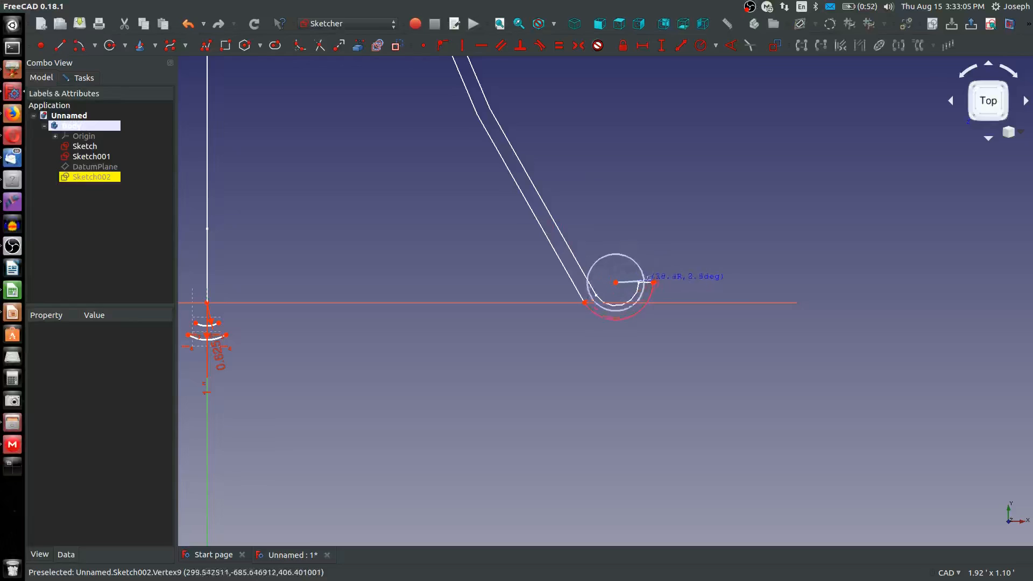
pyautogui.click(652, 283)
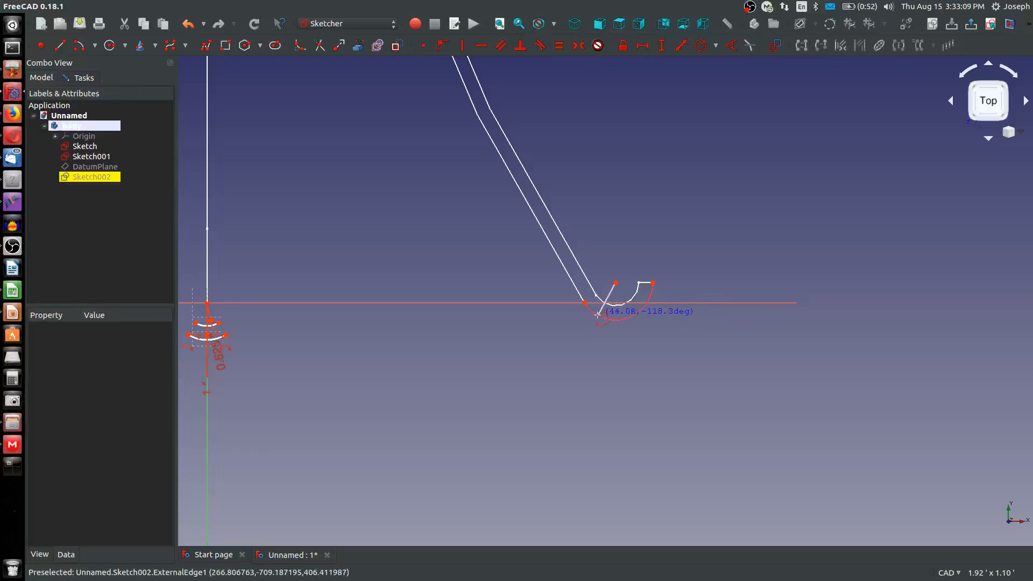
pyautogui.click(598, 315)
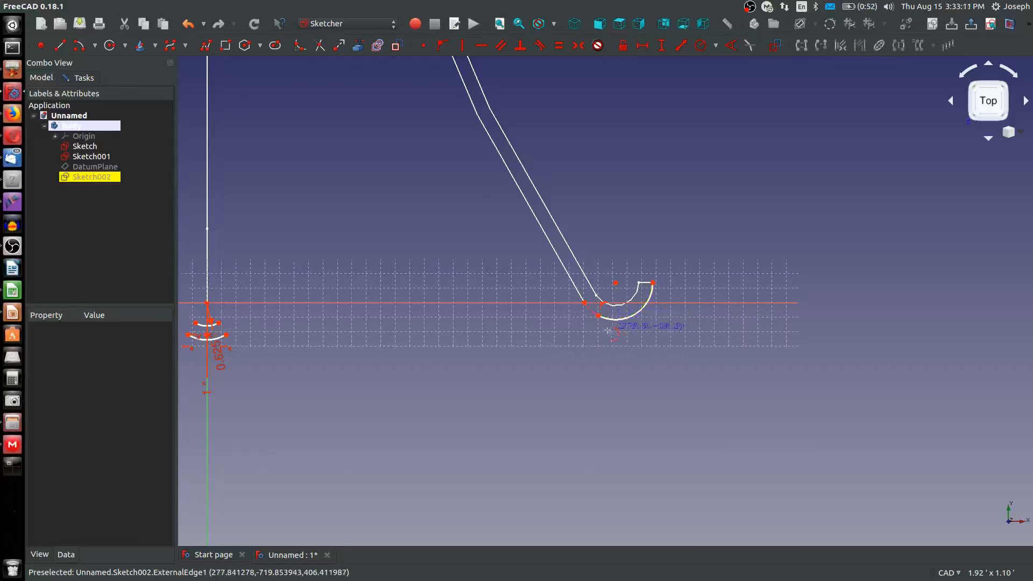
# Link the hook's inner arc as external geometry and draw a line across the hook's tip between the outer and inner arcs' ends
pyautogui.scroll(3, 612, 320)
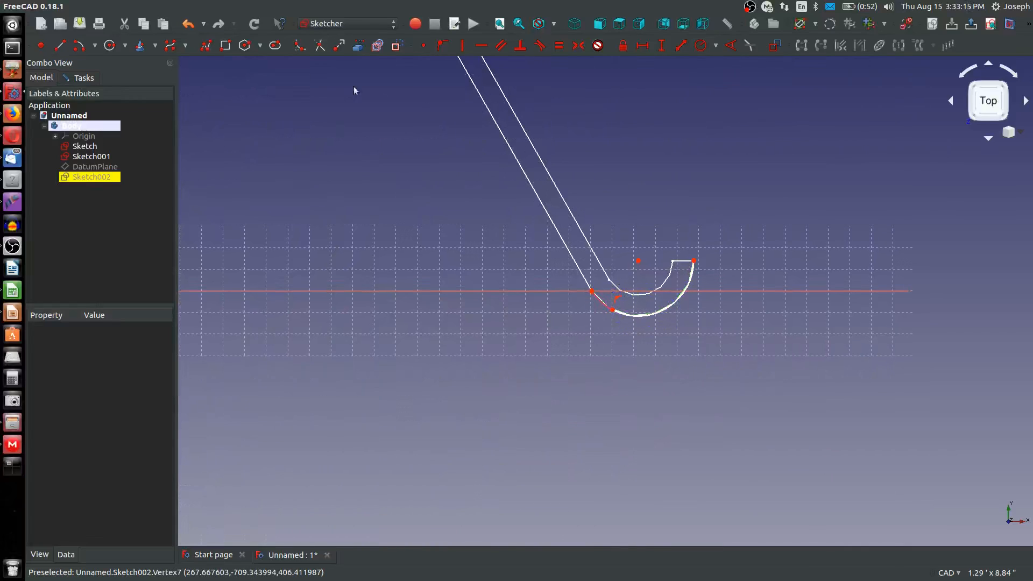
pyautogui.click(60, 46)
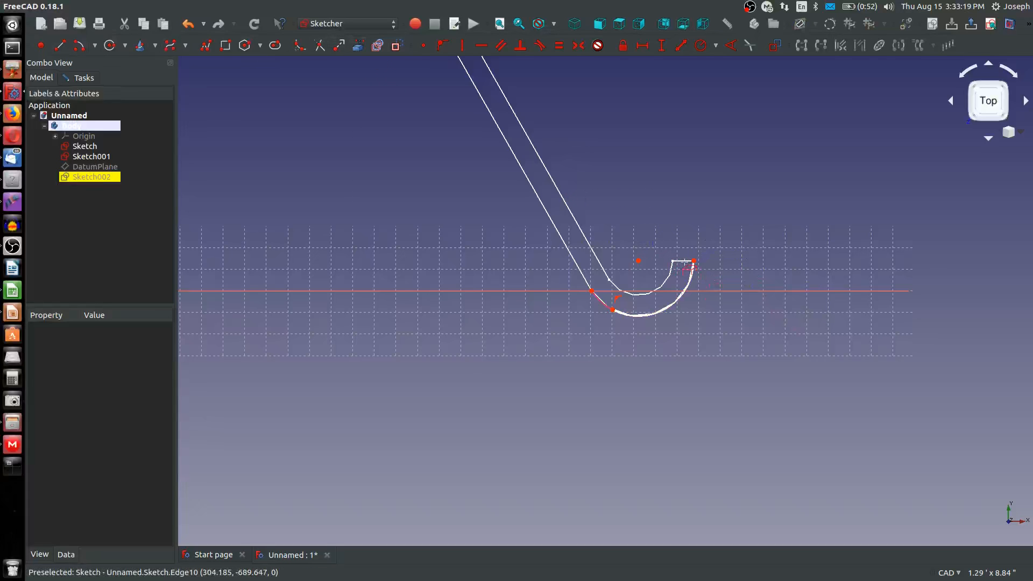
pyautogui.click(684, 262)
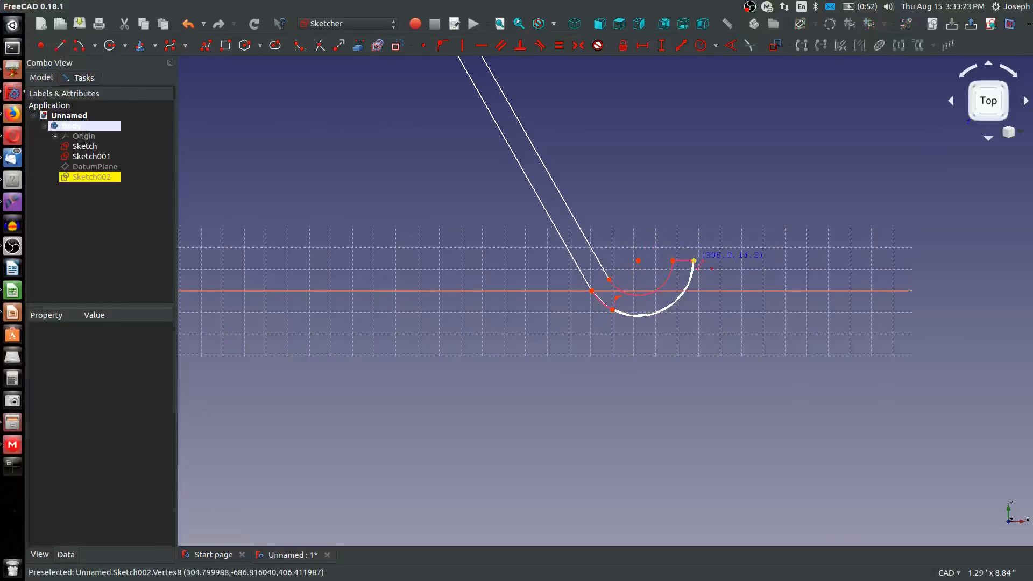
pyautogui.click(693, 261)
pyautogui.click(673, 261)
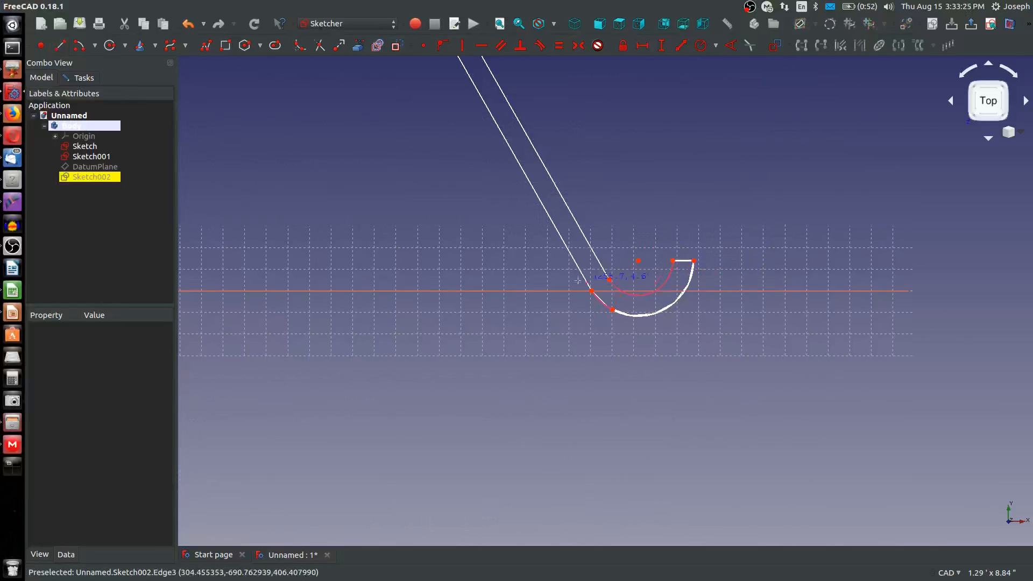
# Draw a long upward-bulging arc joining the end of the central outer arc to the lower end of the hook's outer arc
pyautogui.scroll(-2, 579, 282)
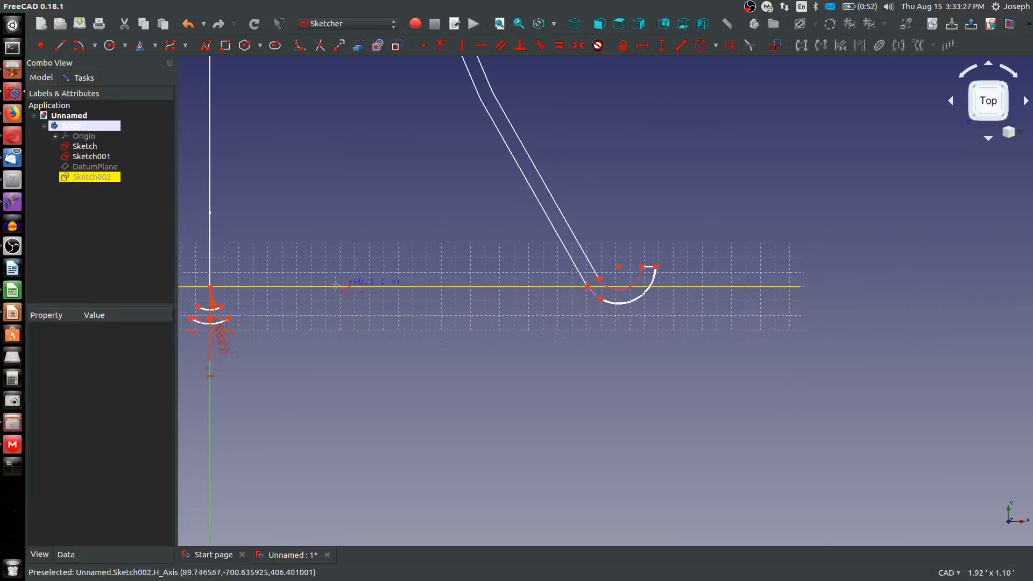
pyautogui.moveTo(345, 283); pyautogui.dragTo(409, 295, button='middle')
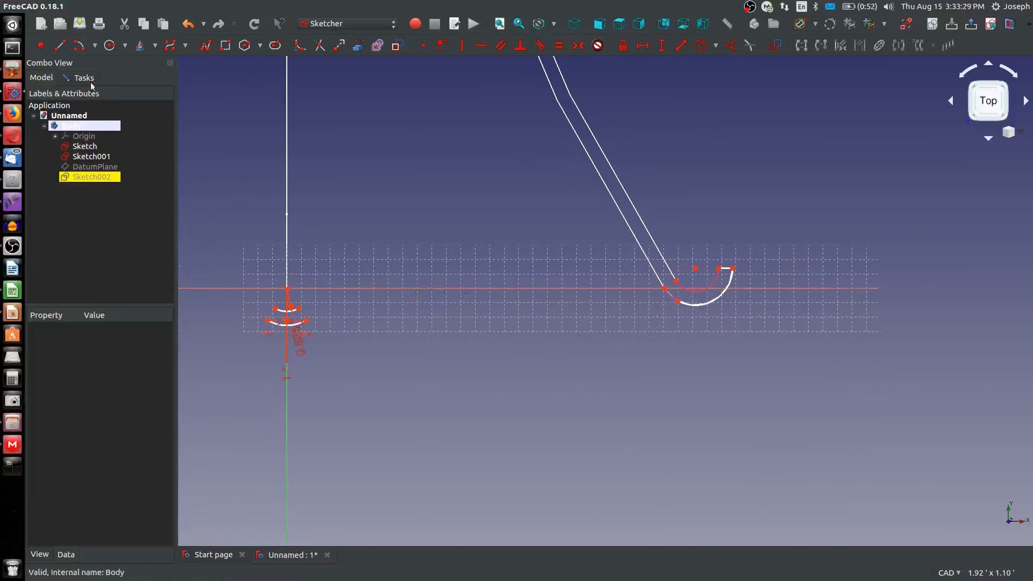
pyautogui.click(80, 50)
pyautogui.click(481, 472)
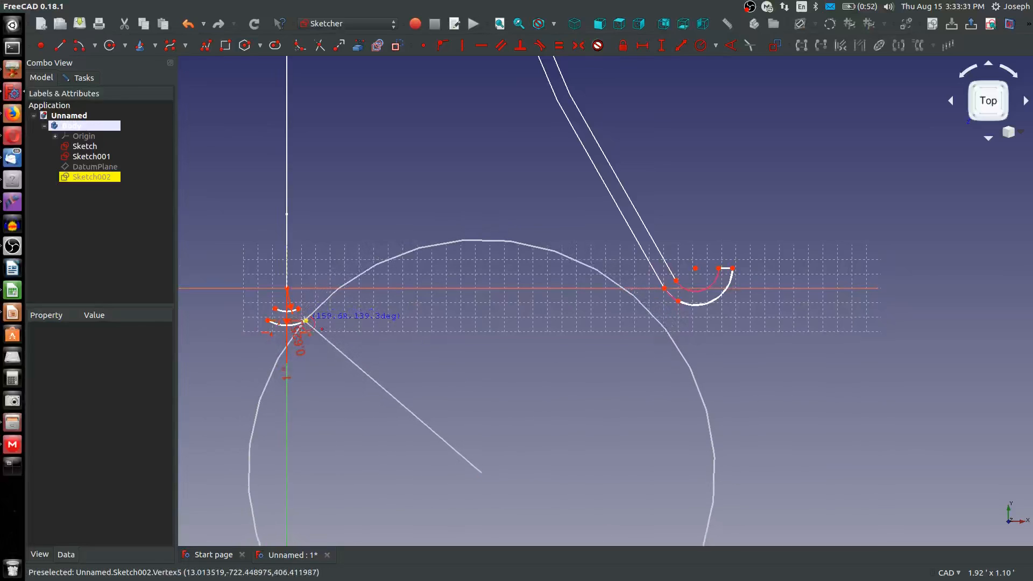
pyautogui.click(307, 318)
pyautogui.click(664, 288)
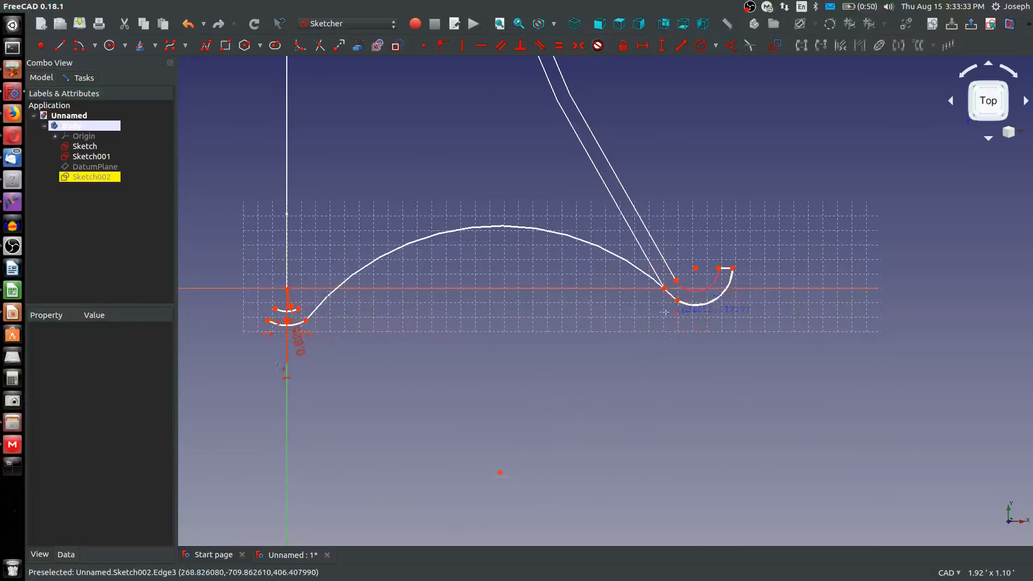
# Make the long connecting arc tangent to the central outer arc and to the hook's outer arc
pyautogui.click(297, 324)
pyautogui.click(313, 315)
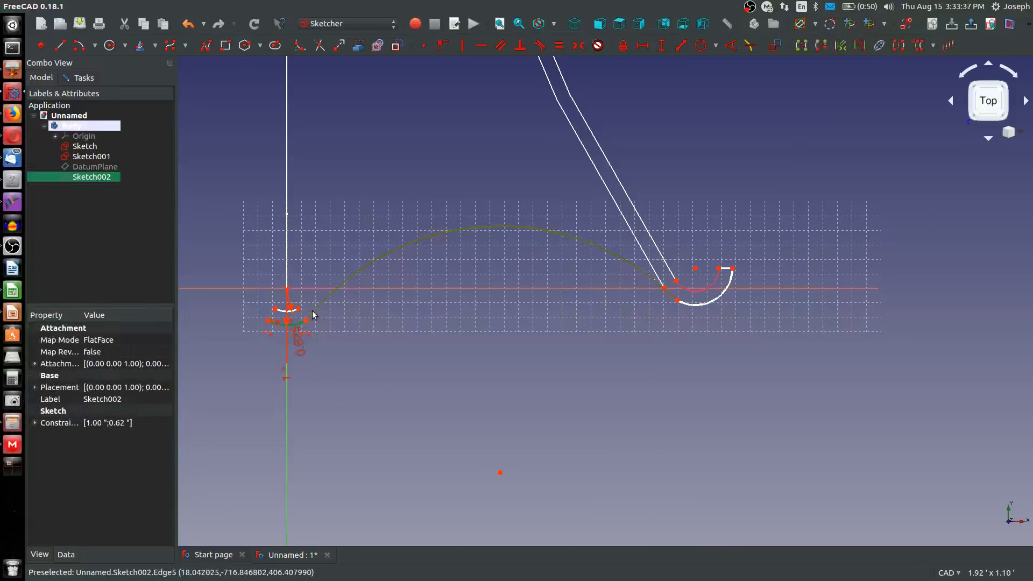
pyautogui.press('t')
pyautogui.click(635, 240)
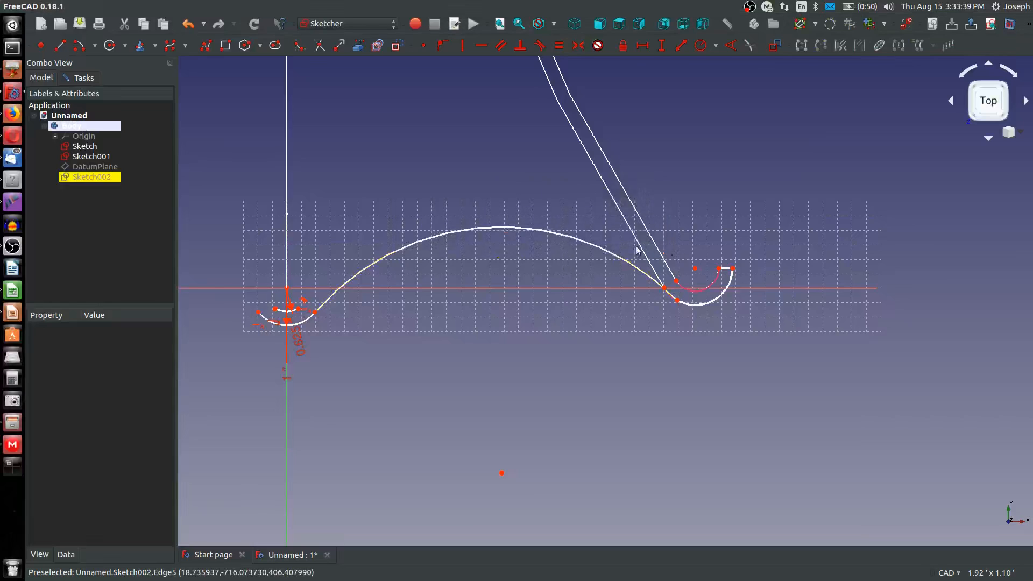
pyautogui.click(630, 267)
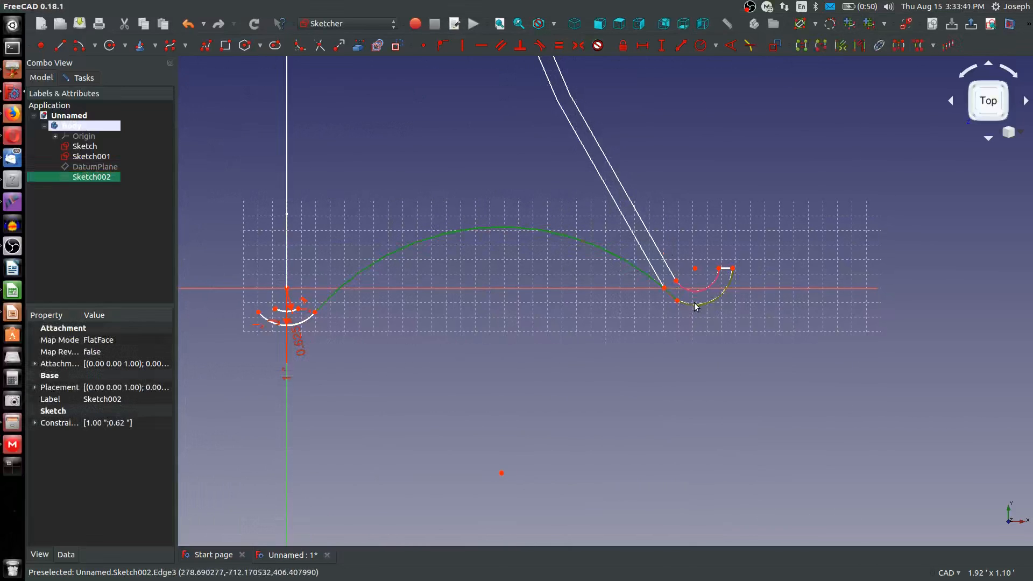
pyautogui.press('t')
pyautogui.click(630, 241)
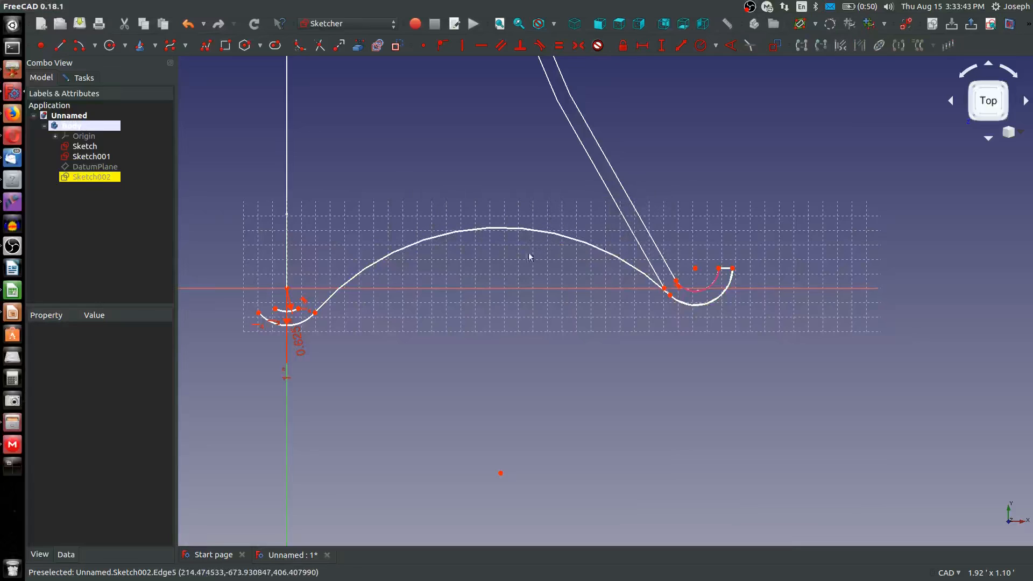
# Constrain the long connecting arc's radius to 1 ft
pyautogui.press('r')
pyautogui.click(505, 227)
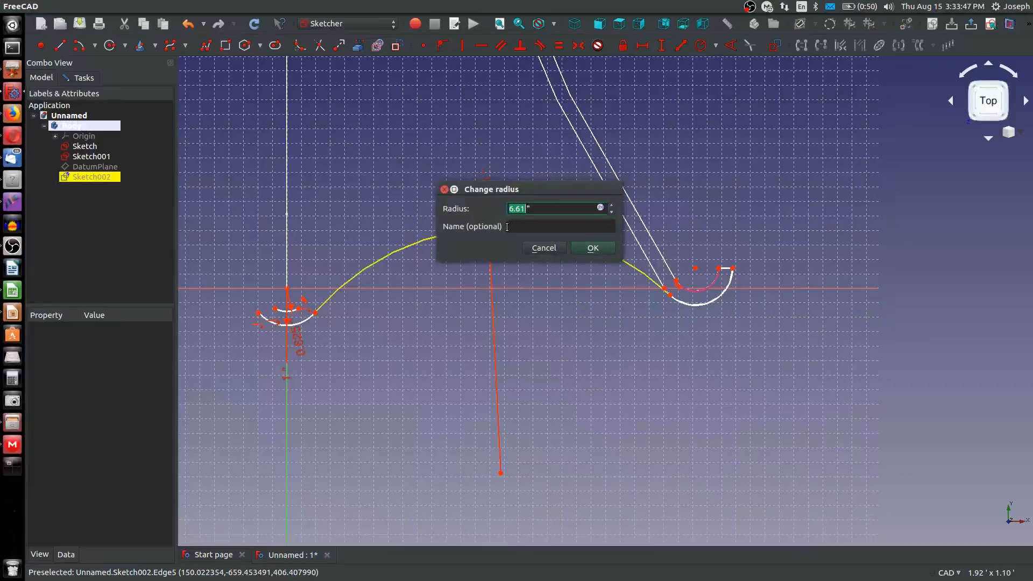
pyautogui.press('Return')
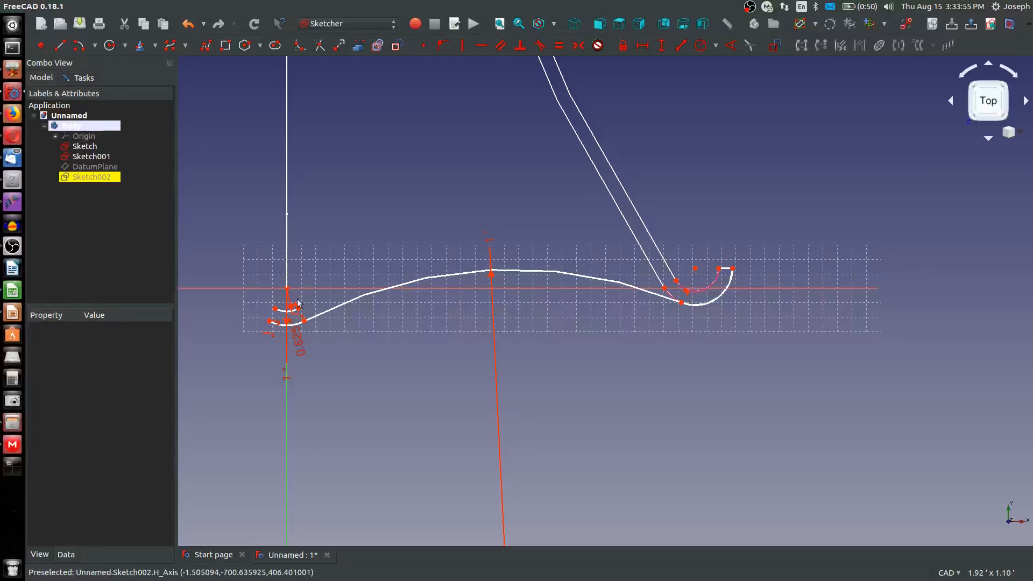
# Widen the central inner arc by moving its end point outward, and draw the hook's inner arc about the linked centre from its tip
pyautogui.moveTo(299, 312)
pyautogui.mouseDown()
pyautogui.moveTo(321, 302)
pyautogui.moveTo(305, 304)
pyautogui.mouseUp()
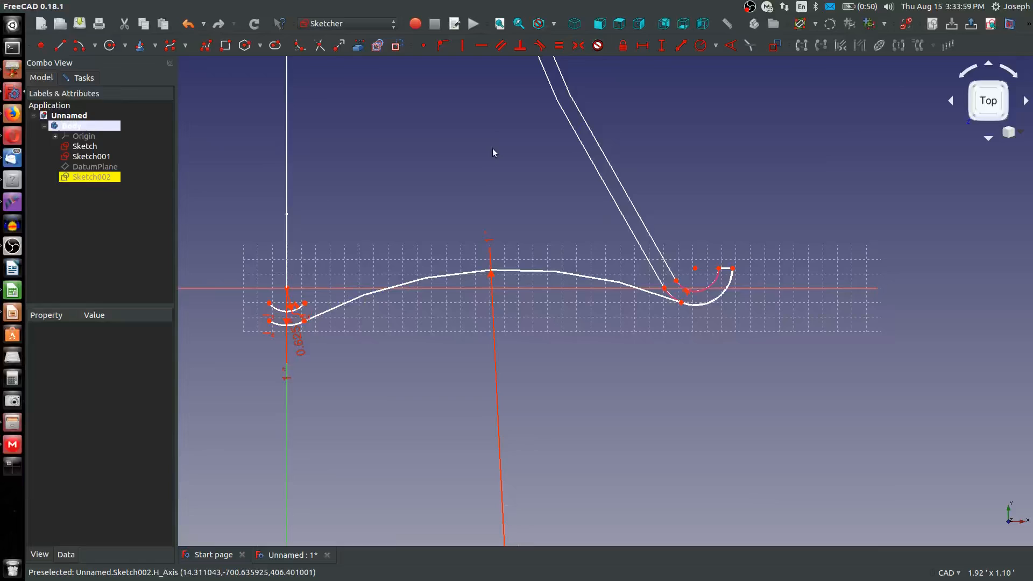
pyautogui.click(695, 267)
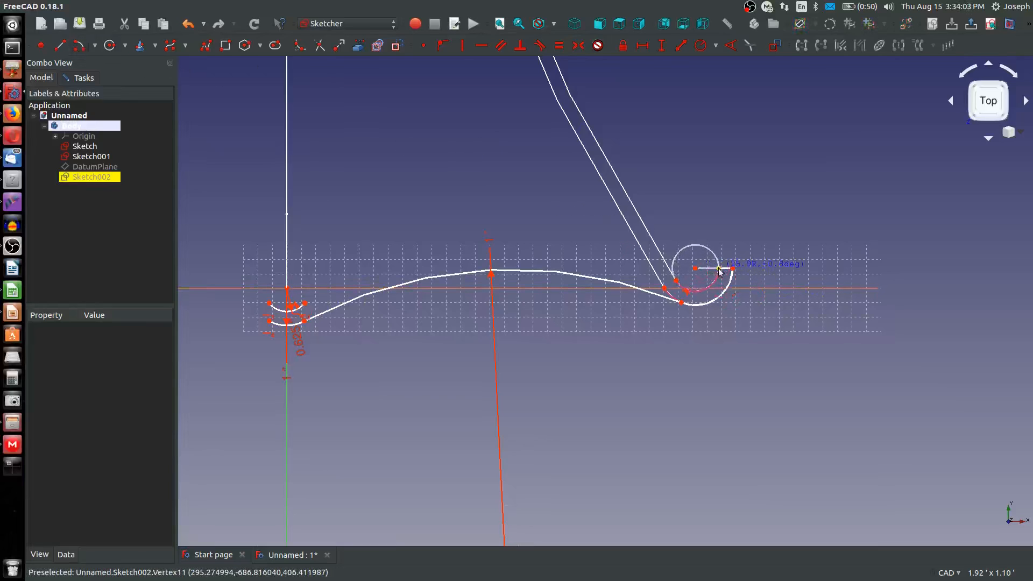
pyautogui.click(697, 290)
pyautogui.click(719, 268)
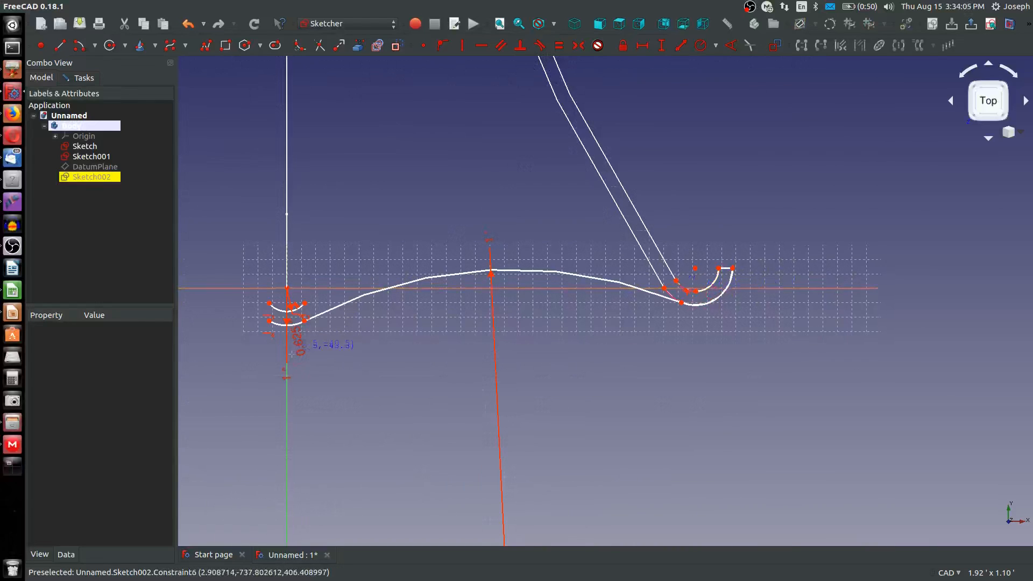
# Draw a second long arc about the first one's centre between the central and hook inner arcs, and make it tangent to the hook's inner arc
pyautogui.scroll(-5, 314, 313)
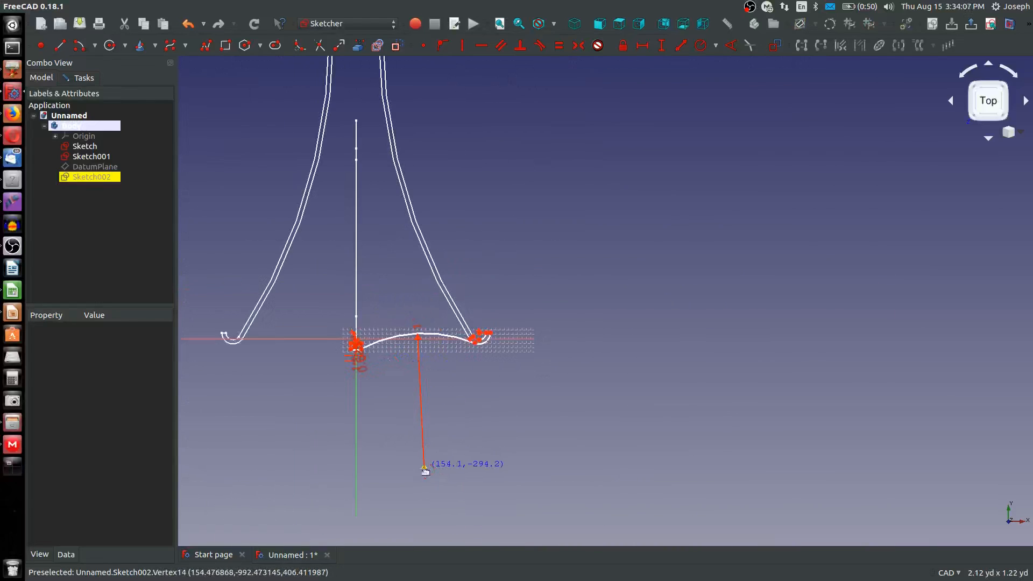
pyautogui.scroll(5, 417, 414)
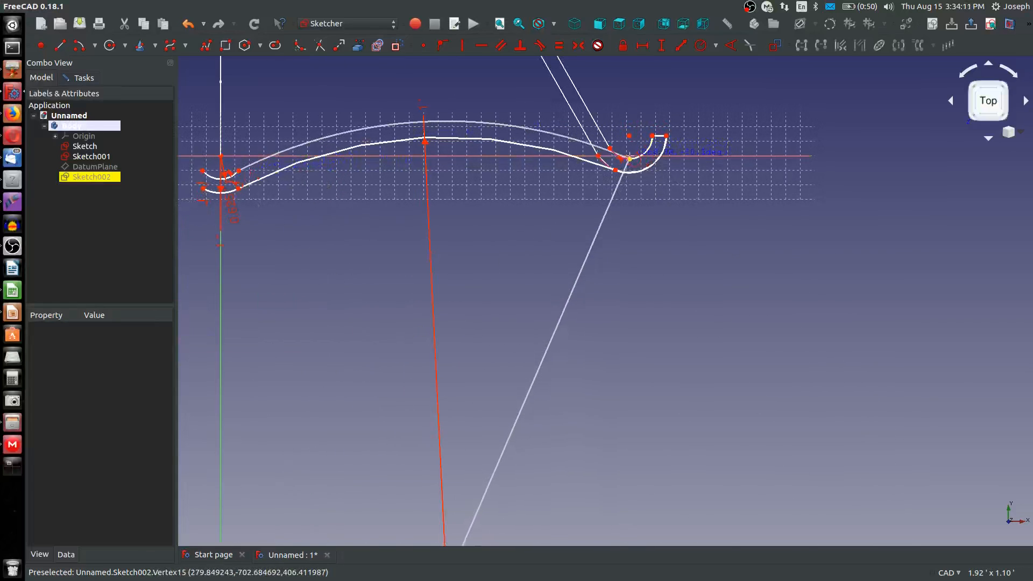
pyautogui.click(640, 158)
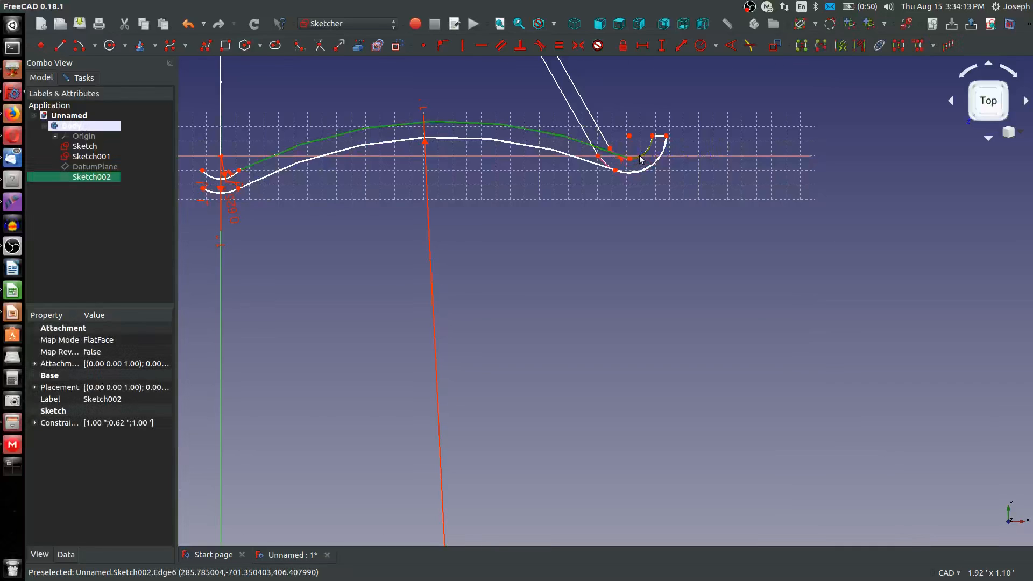
pyautogui.press('t')
pyautogui.click(633, 239)
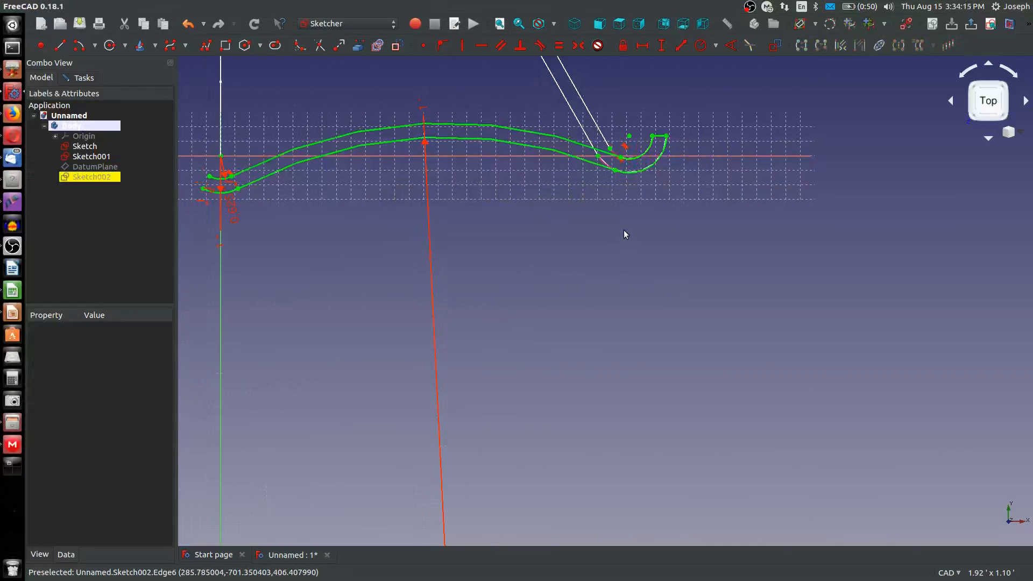
pyautogui.scroll(-4, 599, 230)
pyautogui.scroll(4, 363, 173)
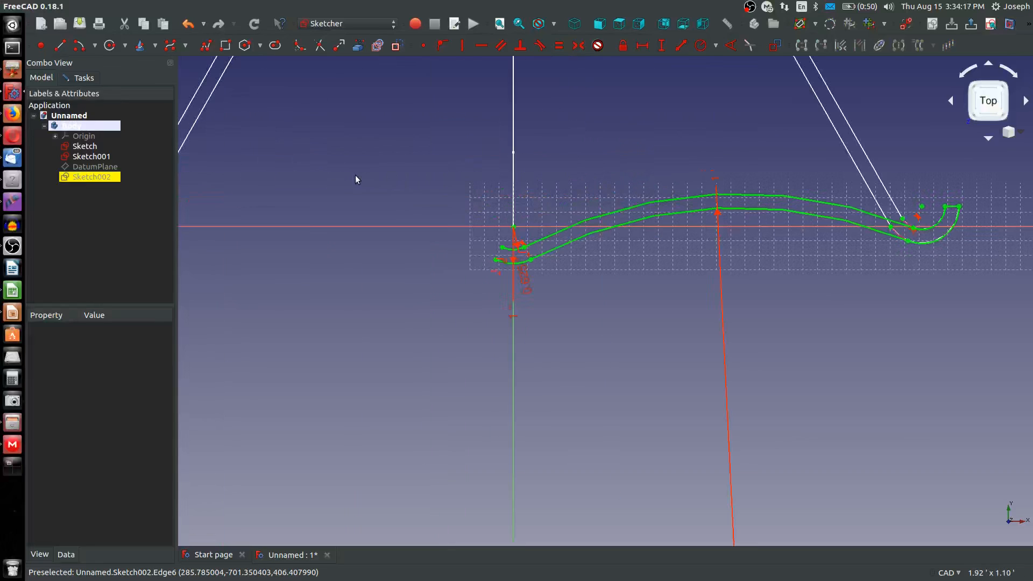
pyautogui.moveTo(357, 177)
pyautogui.mouseDown(button='middle')
pyautogui.moveTo(437, 193)
pyautogui.moveTo(511, 191)
pyautogui.mouseUp(button='middle')
pyautogui.scroll(1, 511, 192)
pyautogui.scroll(-3, 509, 188)
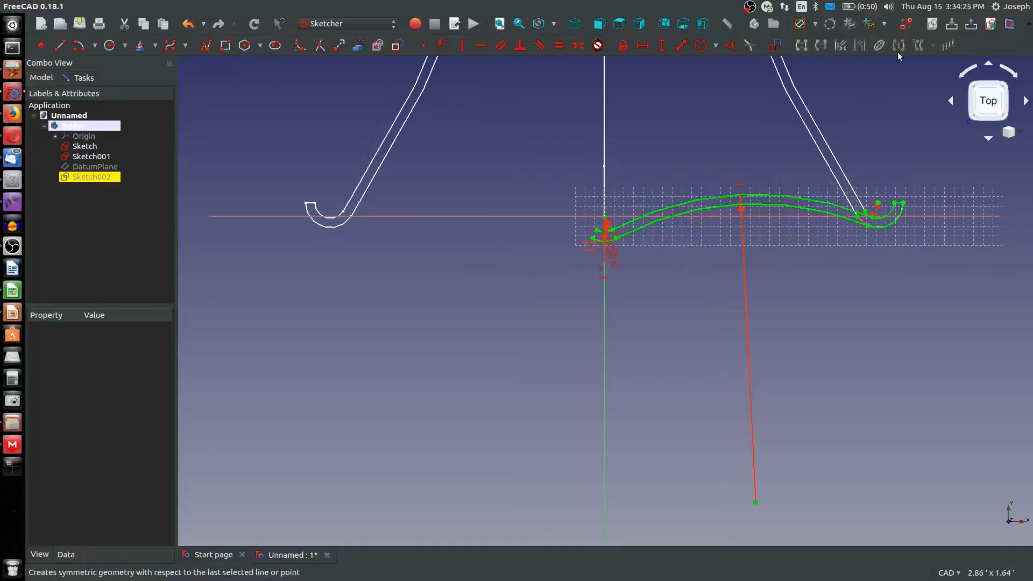
pyautogui.moveTo(544, 98)
pyautogui.mouseDown()
pyautogui.moveTo(579, 339)
pyautogui.moveTo(977, 346)
pyautogui.moveTo(968, 344)
pyautogui.mouseUp()
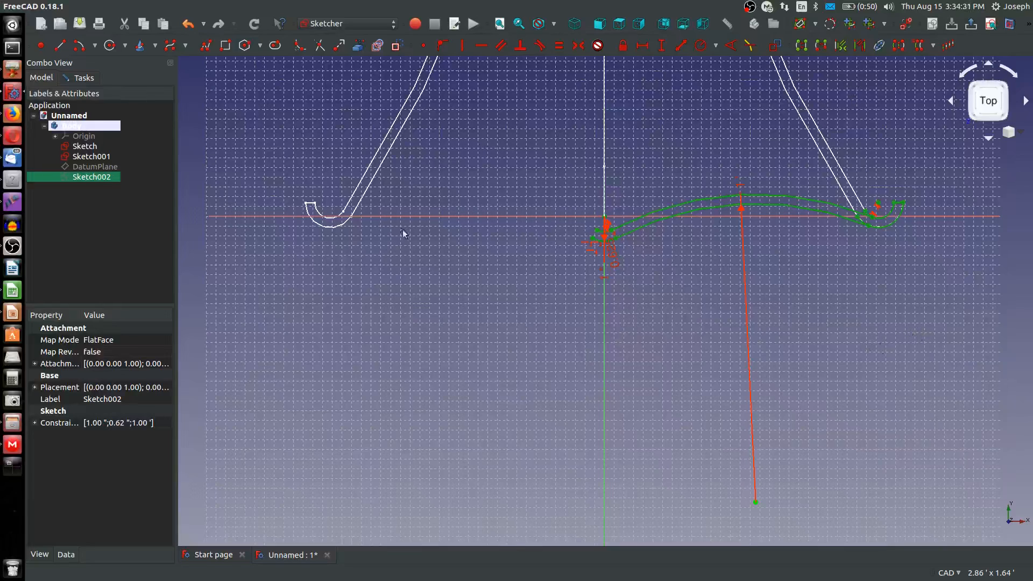
pyautogui.click(425, 250)
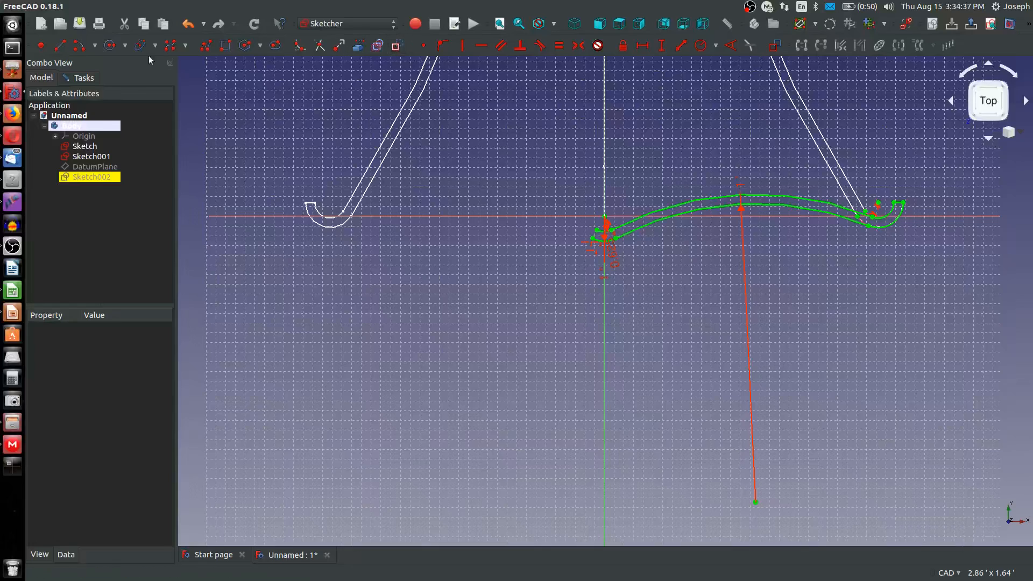
# Draw a vertical construction line about 393 mm long down the vertical axis from the sketch origin
pyautogui.click(69, 43)
pyautogui.scroll(2, 570, 228)
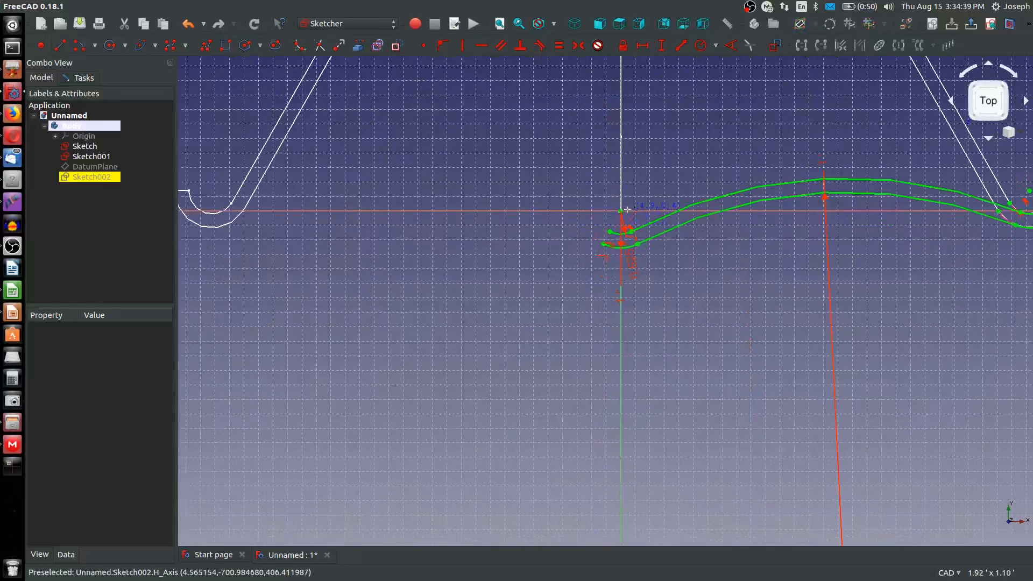
pyautogui.scroll(2, 621, 211)
pyautogui.scroll(-5, 624, 218)
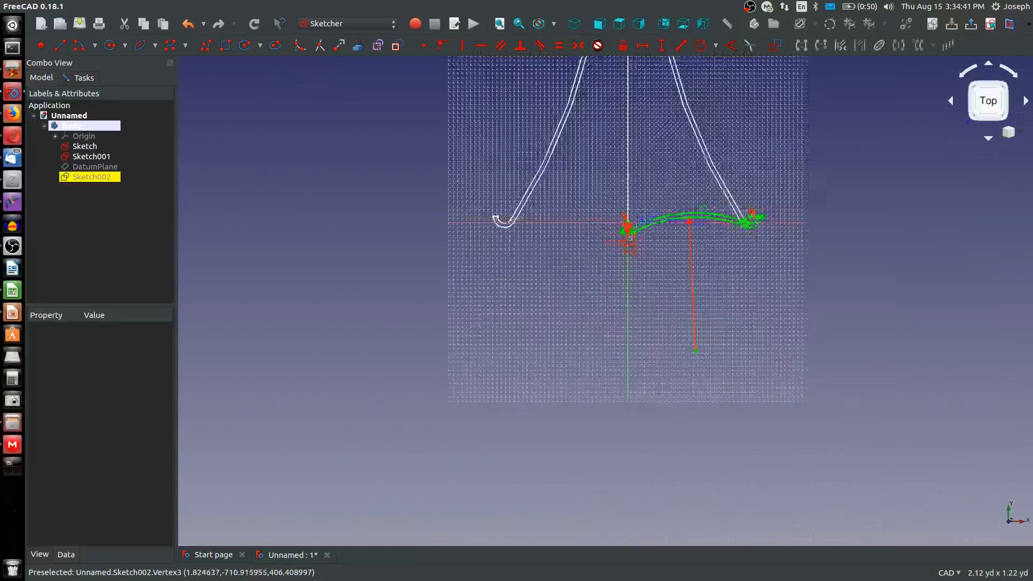
pyautogui.scroll(4, 629, 301)
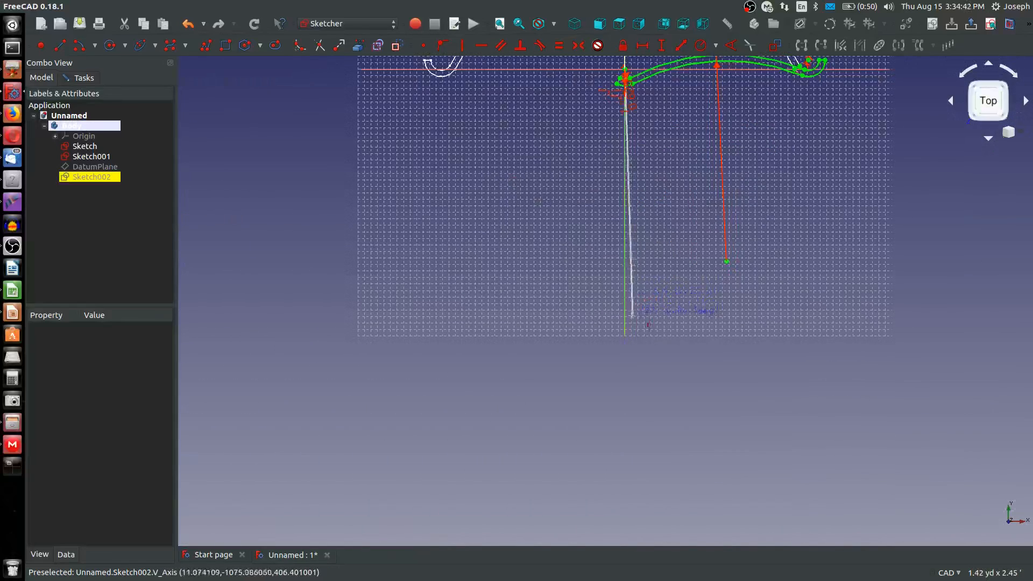
pyautogui.click(624, 327)
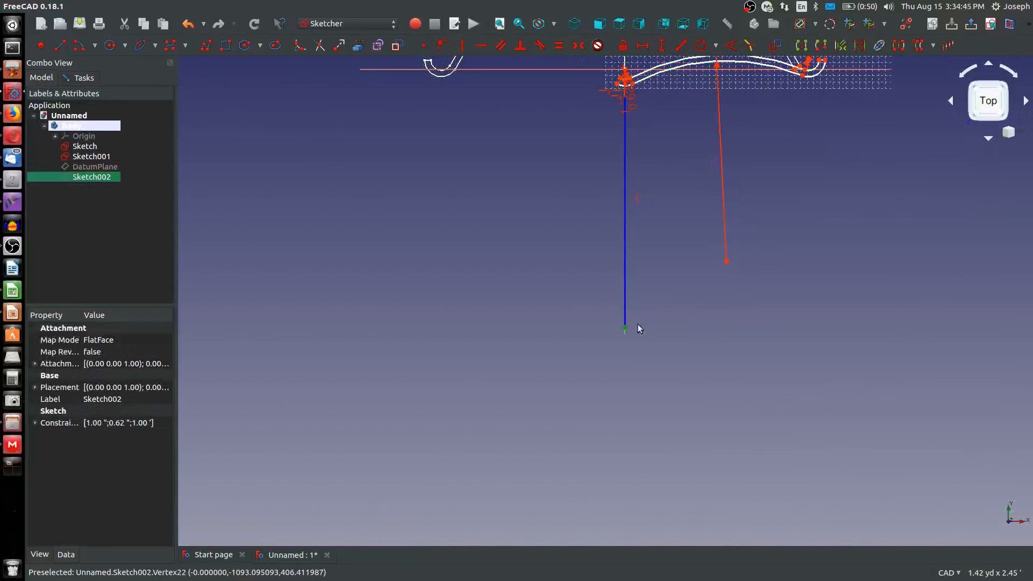
# Constrain the construction line's lower end point to be horizontally aligned with the long arcs' shared centre
pyautogui.click(726, 261)
pyautogui.press('h')
pyautogui.scroll(-4, 658, 259)
pyautogui.scroll(6, 649, 200)
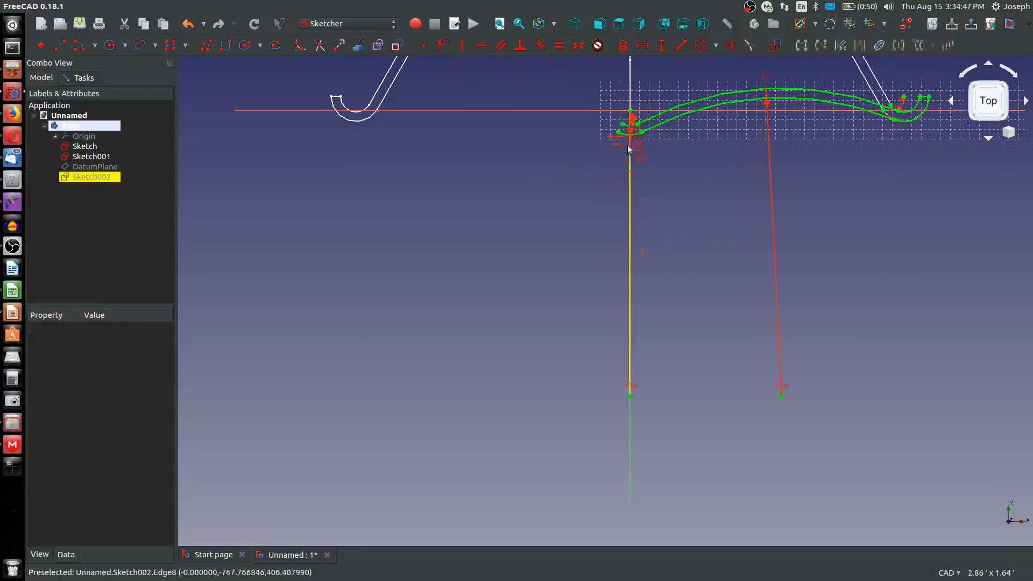
# Delete the horizontal constraint that ties the free ends of the central arcs near the sketch origin
pyautogui.scroll(5, 628, 149)
pyautogui.click(597, 207)
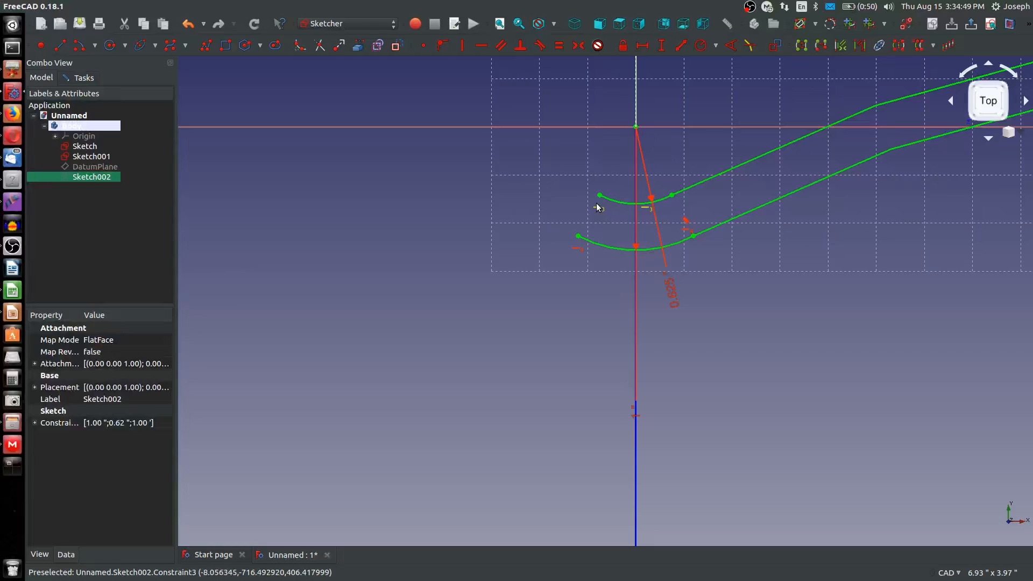
pyautogui.press('Delete')
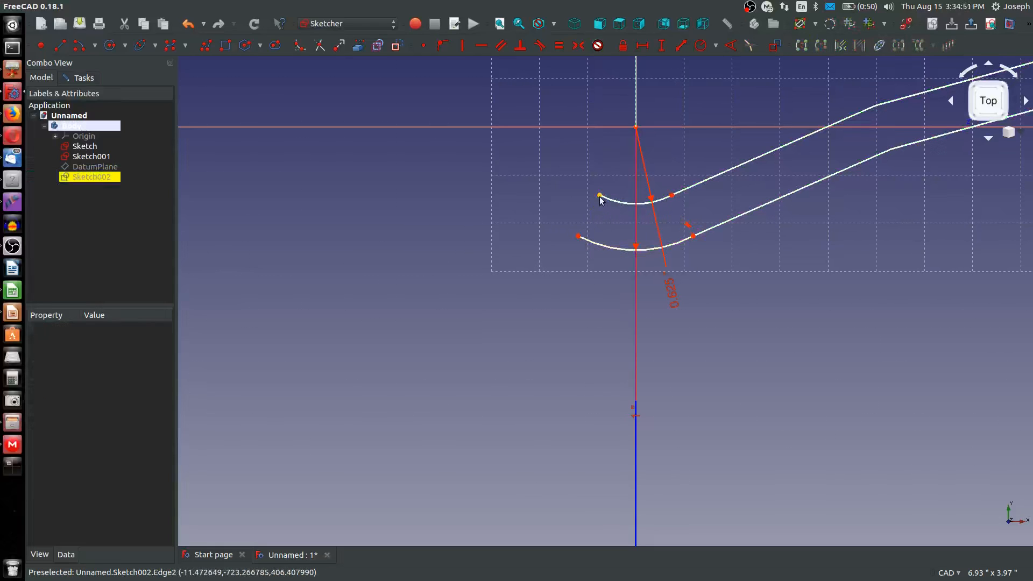
# Constrain the free end points of the inner and outer central arcs to lie vertically in line with the arcs' centre
pyautogui.click(600, 197)
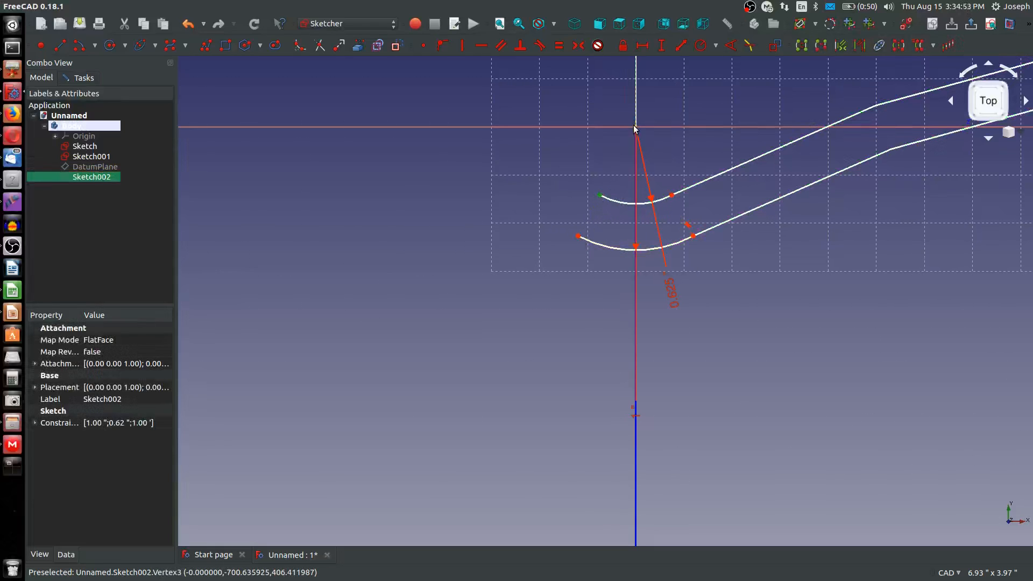
pyautogui.click(635, 128)
pyautogui.press('v')
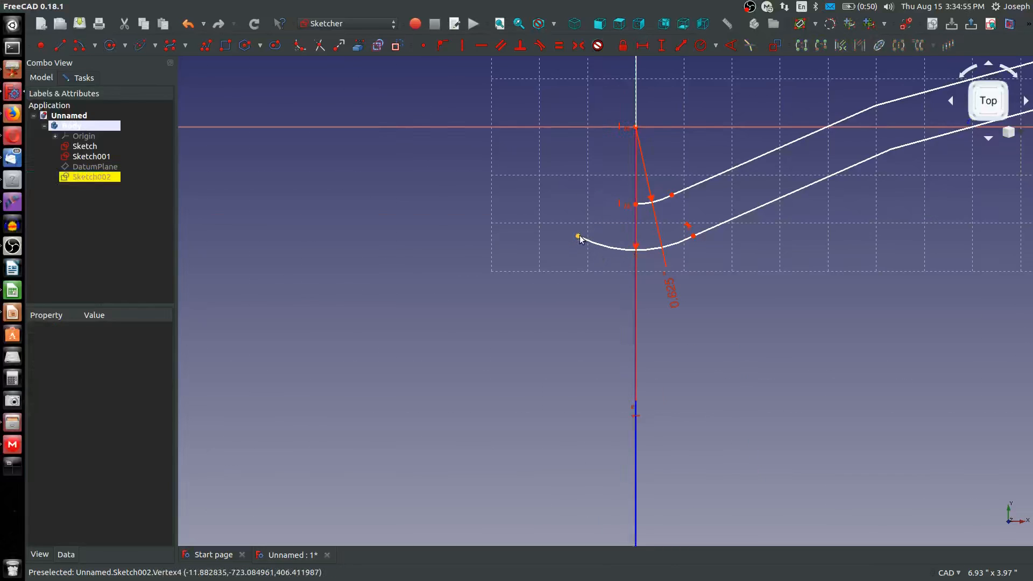
pyautogui.click(579, 236)
pyautogui.click(635, 128)
pyautogui.press('v')
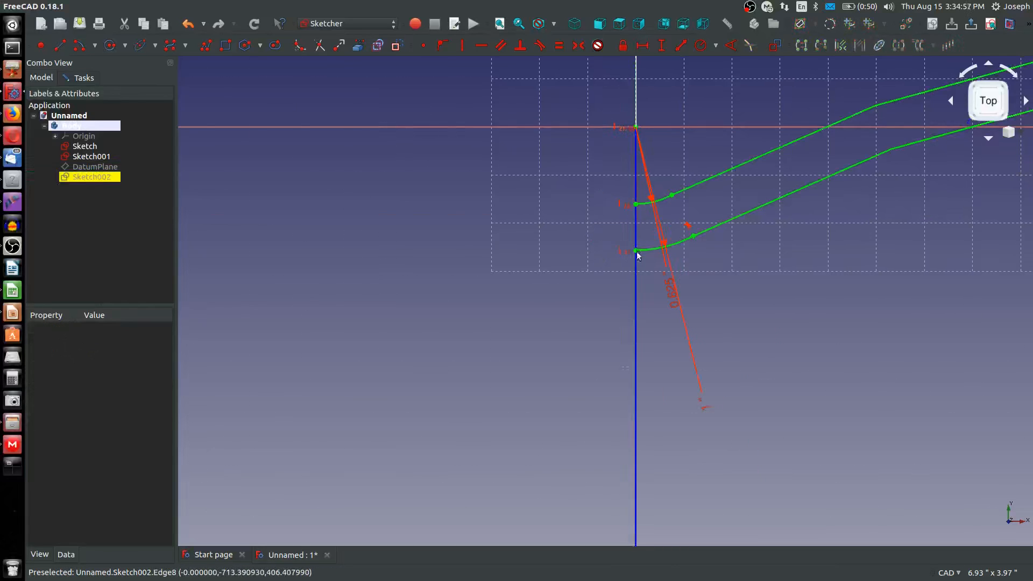
# Try to mirror the half cross-section to the other side using only the window-selected geometry
pyautogui.scroll(-6, 638, 255)
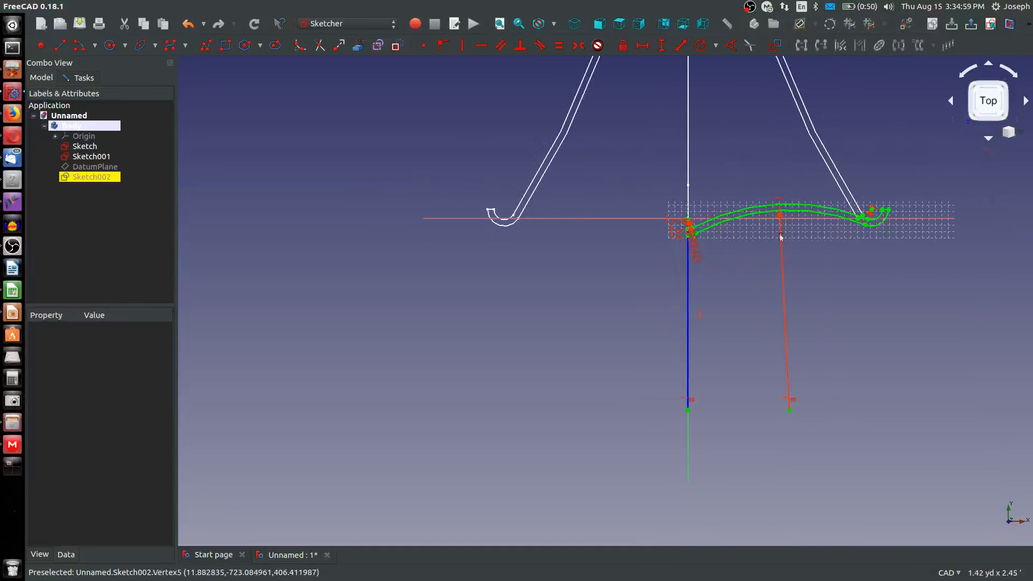
pyautogui.moveTo(633, 171)
pyautogui.mouseDown()
pyautogui.moveTo(804, 245)
pyautogui.moveTo(959, 254)
pyautogui.moveTo(888, 243)
pyautogui.mouseUp()
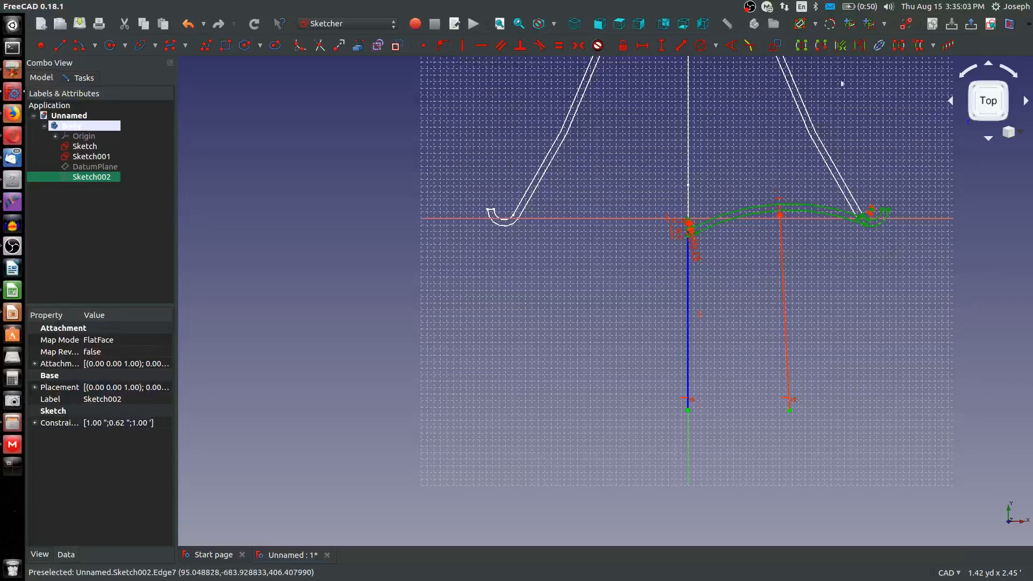
pyautogui.click(900, 46)
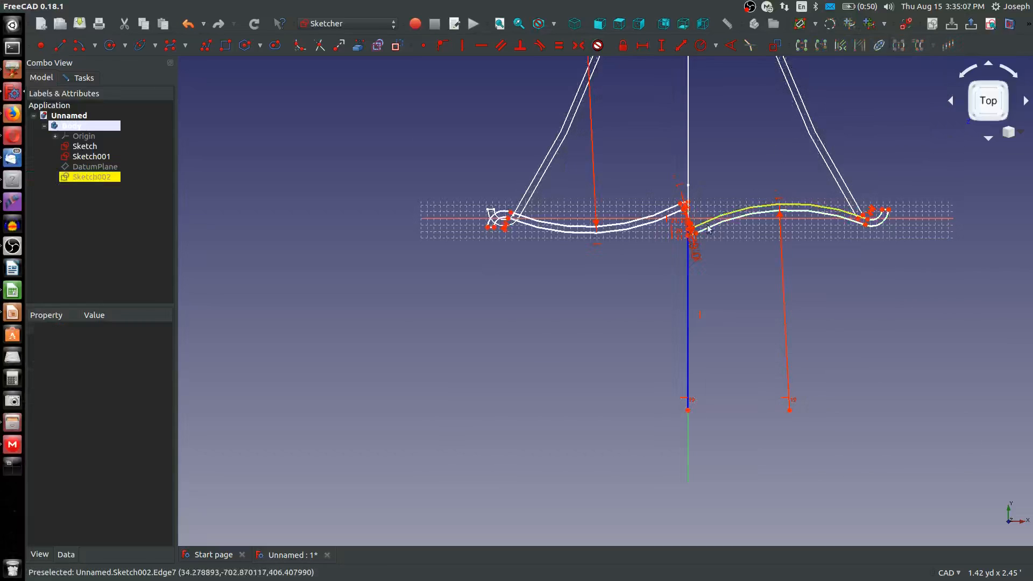
pyautogui.scroll(2, 653, 248)
pyautogui.scroll(2, 655, 249)
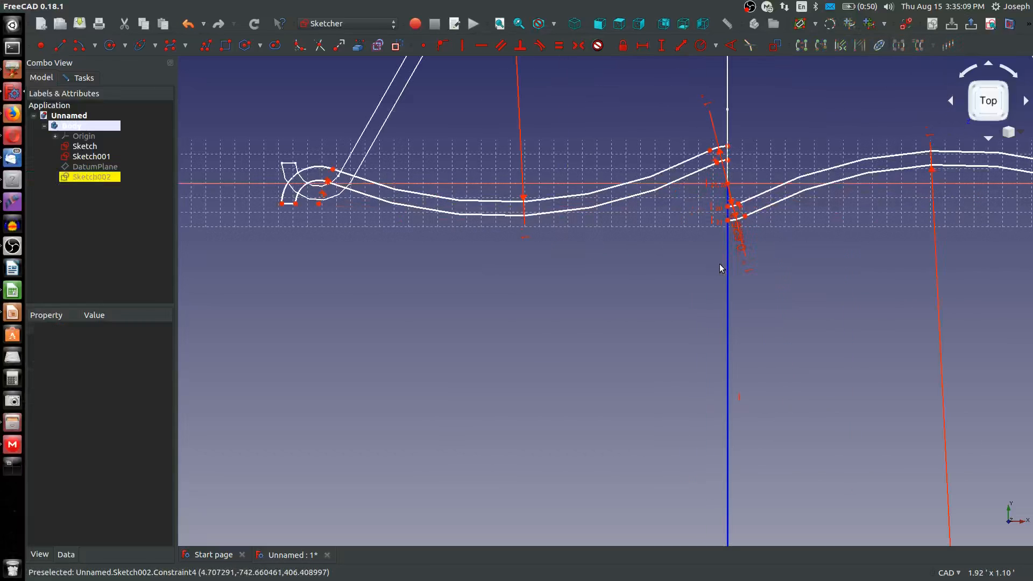
pyautogui.scroll(2, 740, 184)
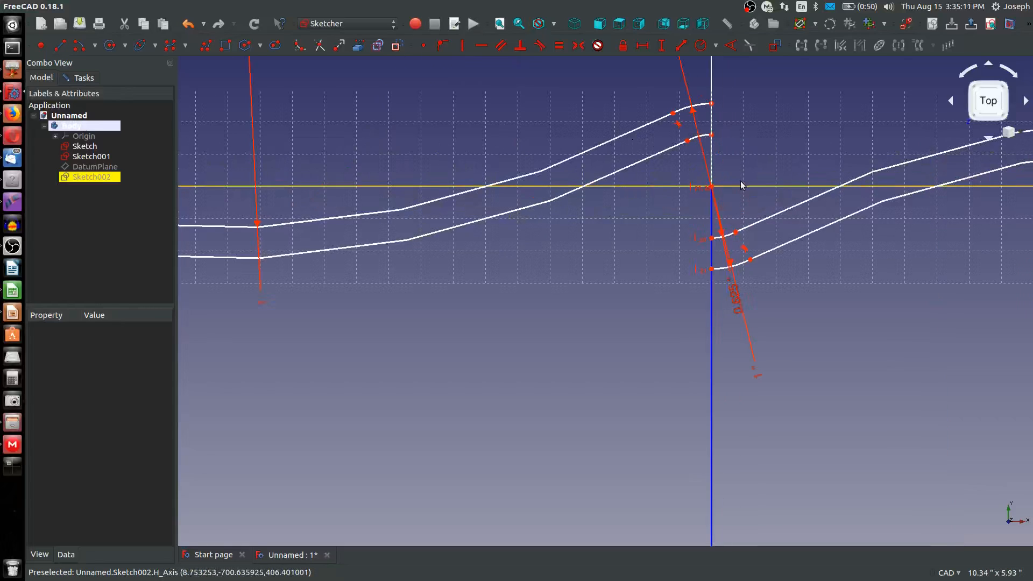
pyautogui.click(712, 136)
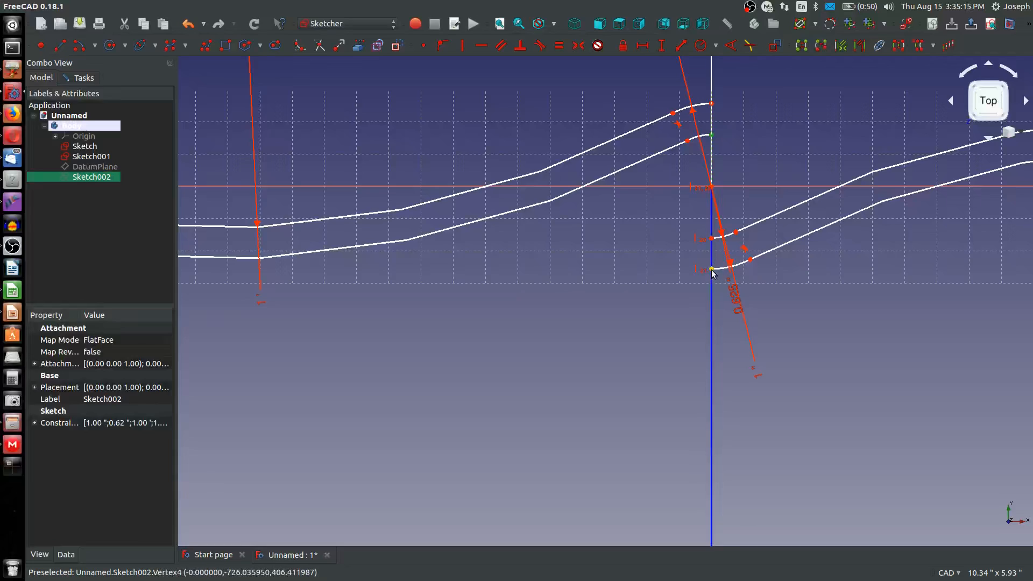
pyautogui.click(712, 269)
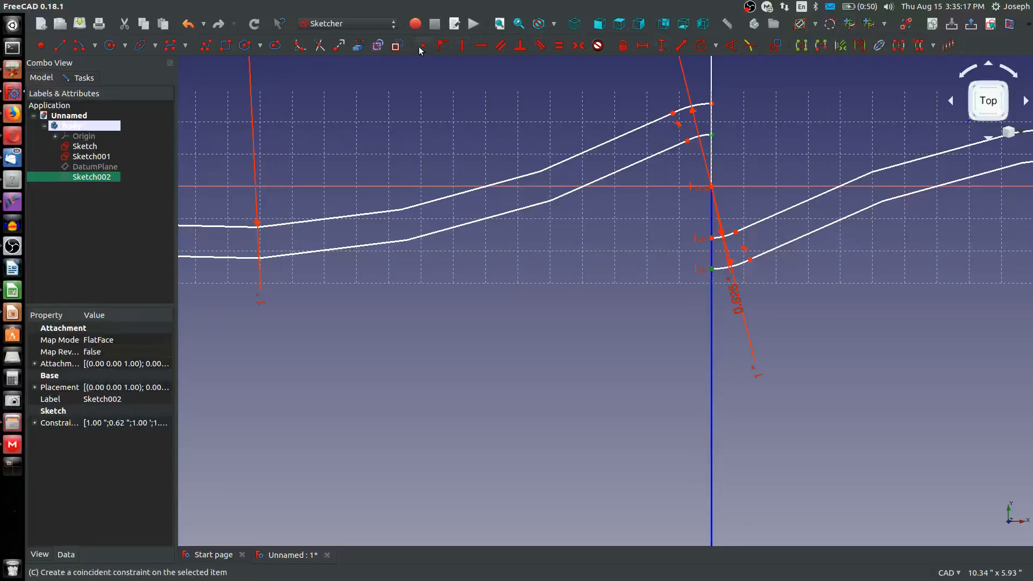
pyautogui.scroll(-5, 377, 226)
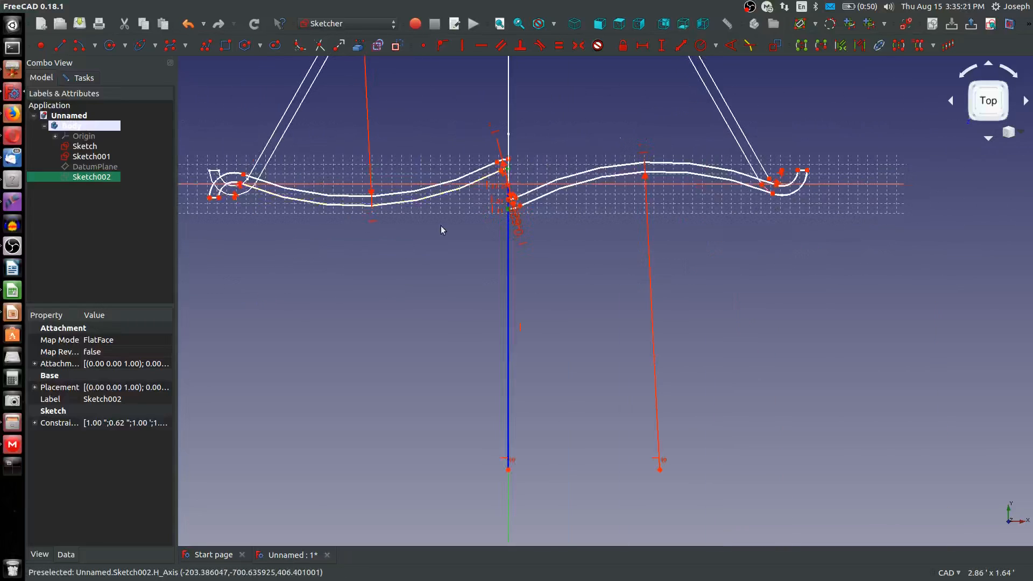
pyautogui.scroll(-2, 433, 231)
pyautogui.scroll(4, 394, 236)
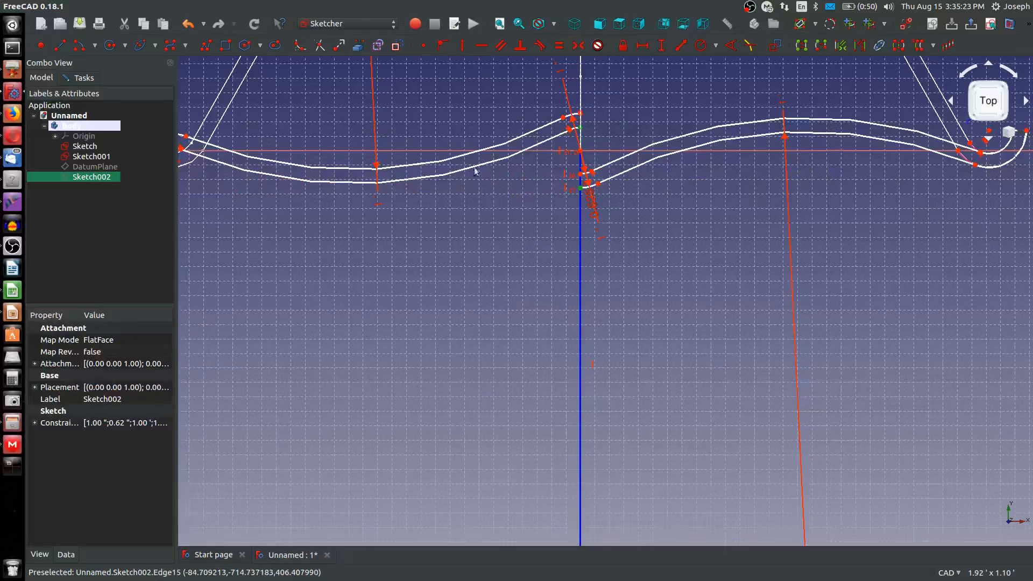
pyautogui.scroll(-2, 474, 144)
# Delete the mirrored arcs and the remaining hook geometry on the far side of the vertical axis
pyautogui.moveTo(258, 100)
pyautogui.mouseDown()
pyautogui.moveTo(449, 174)
pyautogui.moveTo(509, 162)
pyautogui.mouseUp()
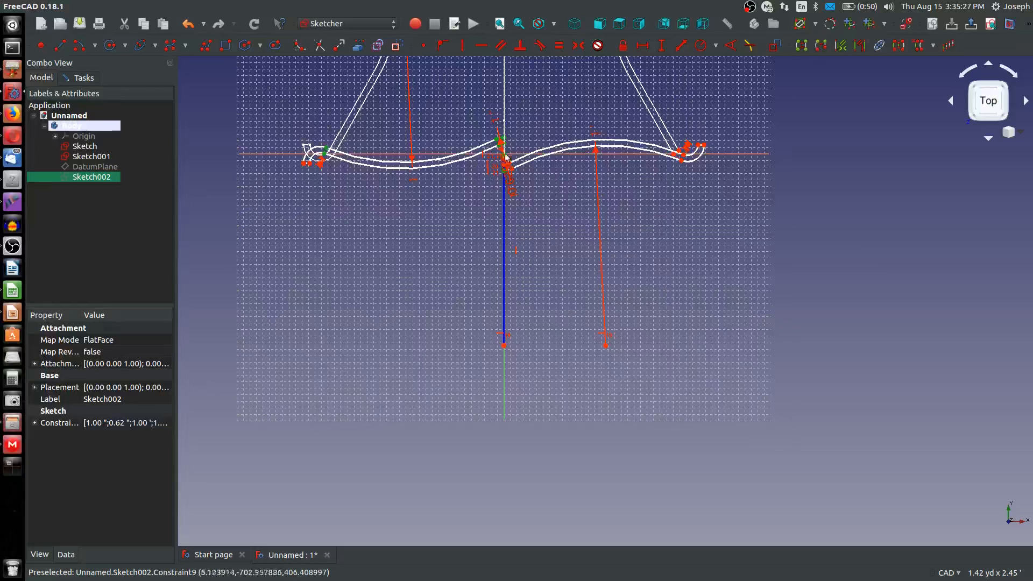
pyautogui.moveTo(237, 92)
pyautogui.mouseDown()
pyautogui.moveTo(288, 132)
pyautogui.moveTo(473, 207)
pyautogui.mouseUp()
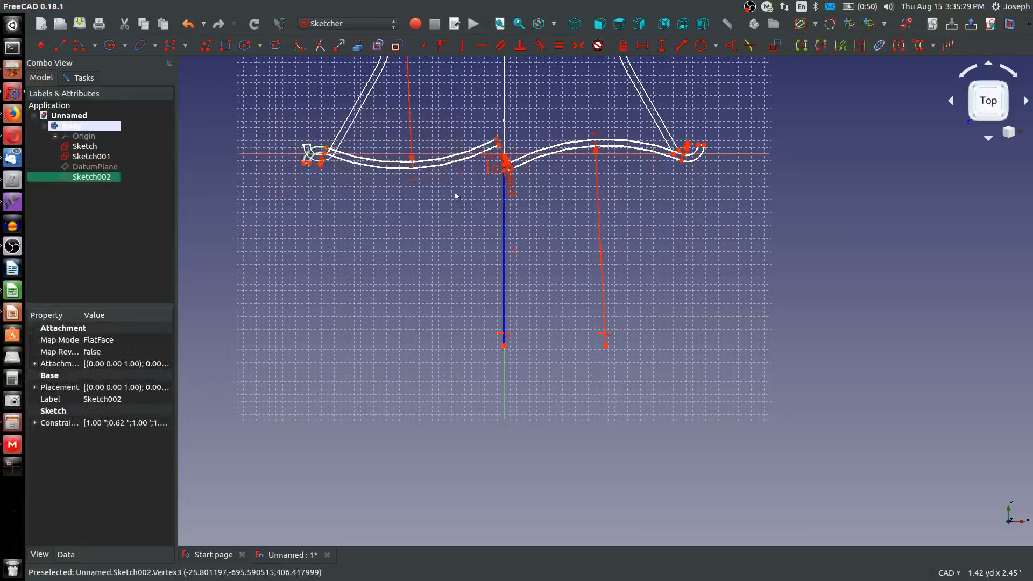
pyautogui.press('Delete')
pyautogui.click(377, 162)
pyautogui.press('Delete')
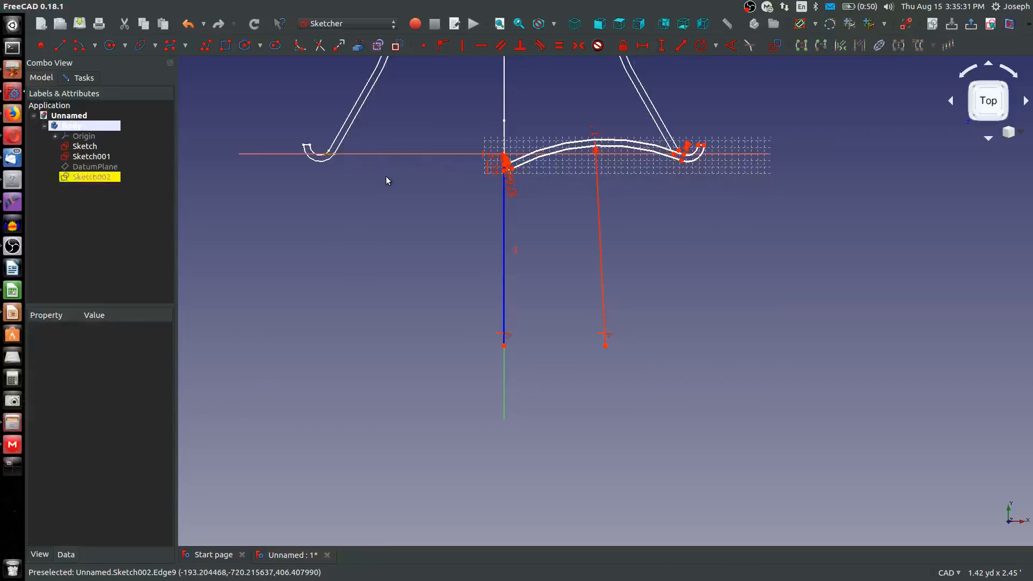
# Try moving the inner central arc's end point down the axis, and undo the last changes back to the original half cross-section
pyautogui.scroll(6, 522, 164)
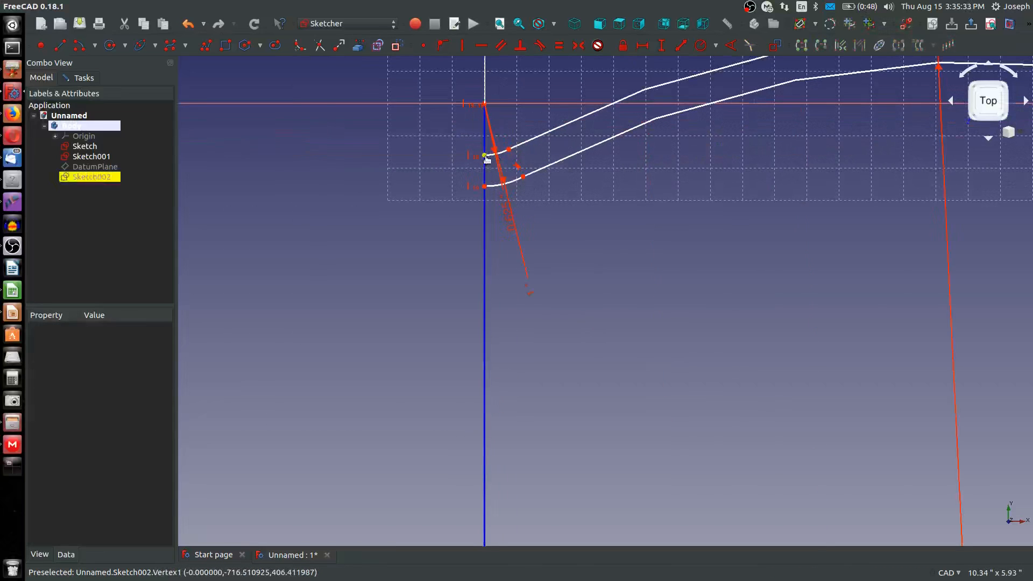
pyautogui.moveTo(485, 156)
pyautogui.mouseDown()
pyautogui.moveTo(482, 240)
pyautogui.moveTo(638, 189)
pyautogui.moveTo(637, 256)
pyautogui.moveTo(473, 255)
pyautogui.mouseUp()
pyautogui.scroll(-8, 538, 281)
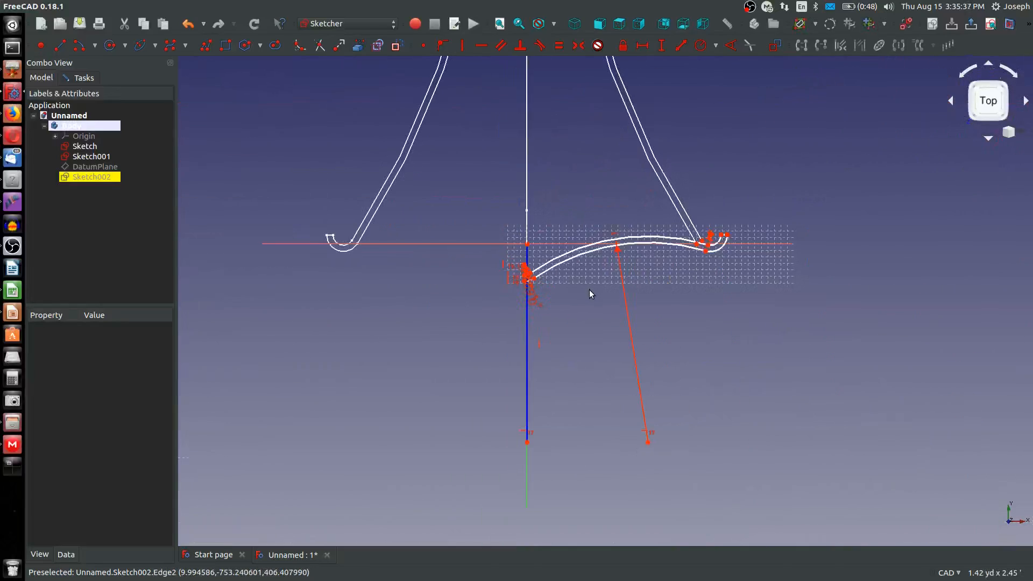
pyautogui.hotkey('ctrl', 'z')
pyautogui.hotkey('ctrl', 'z')
pyautogui.hotkey('ctrl', 'z')
pyautogui.hotkey('ctrl', 'z')
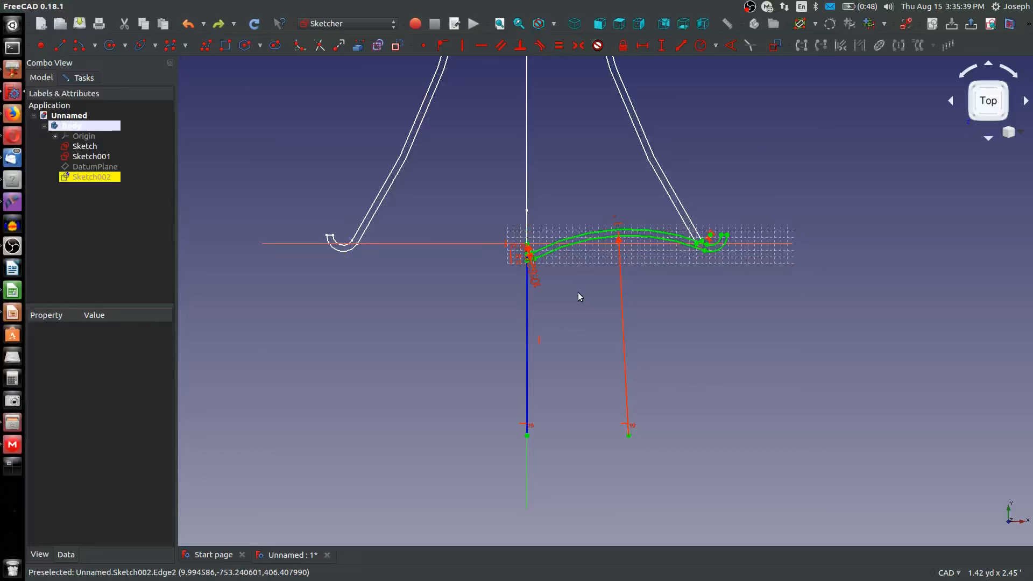
# Mirror the complete half cross-section about the vertical construction line
pyautogui.scroll(-2, 554, 279)
pyautogui.scroll(4, 524, 278)
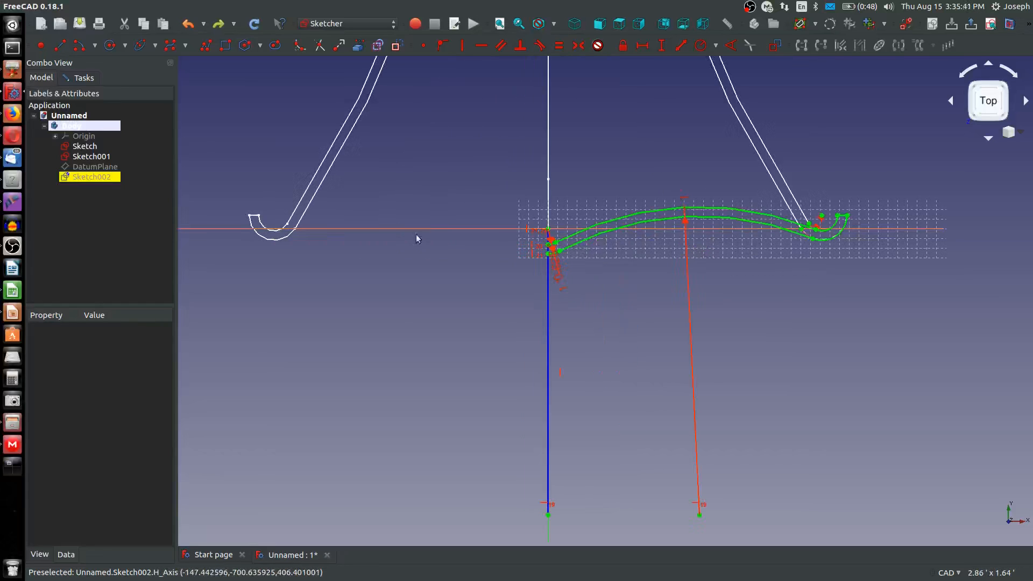
pyautogui.moveTo(522, 190); pyautogui.dragTo(959, 275)
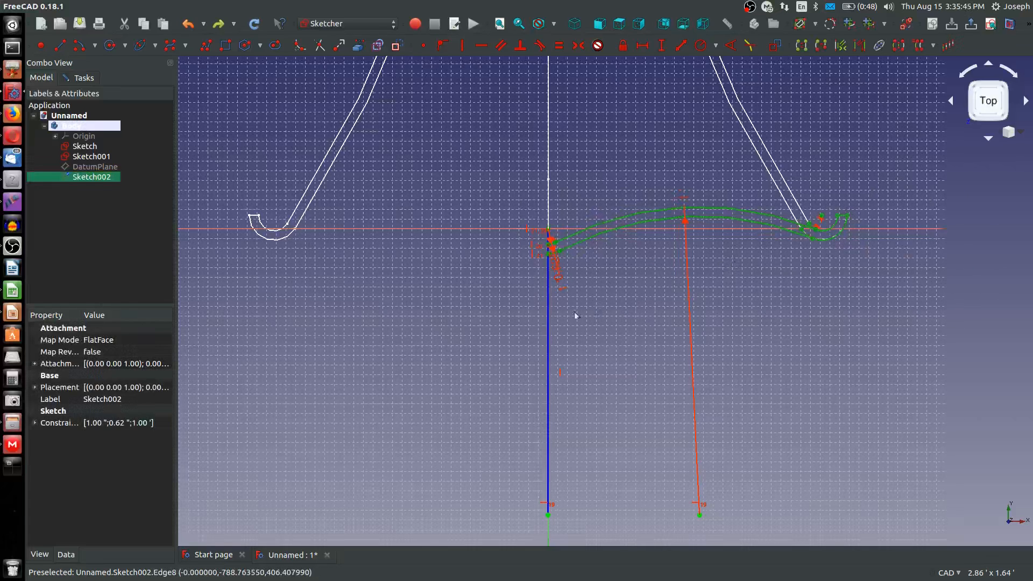
pyautogui.click(549, 312)
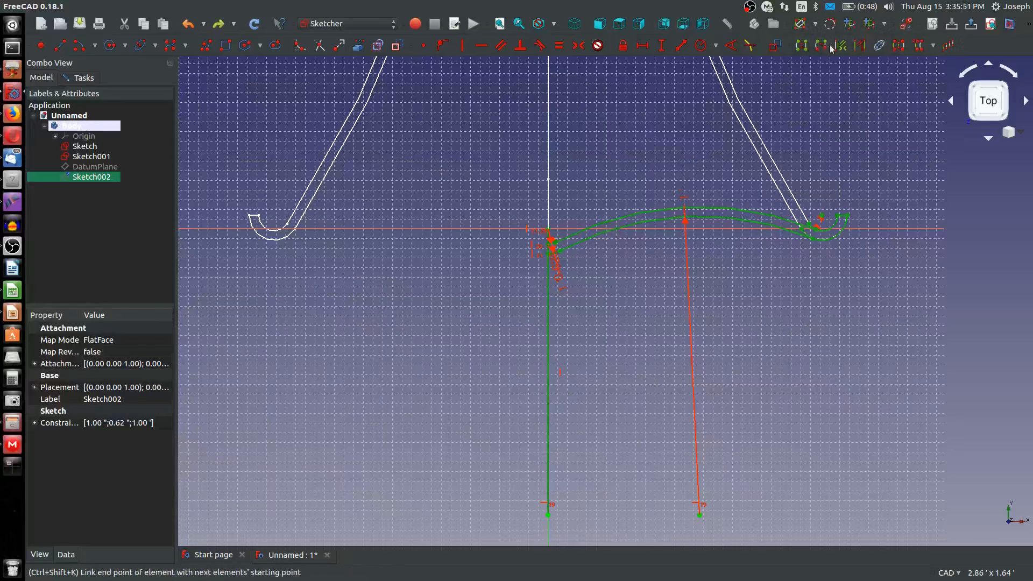
pyautogui.click(894, 49)
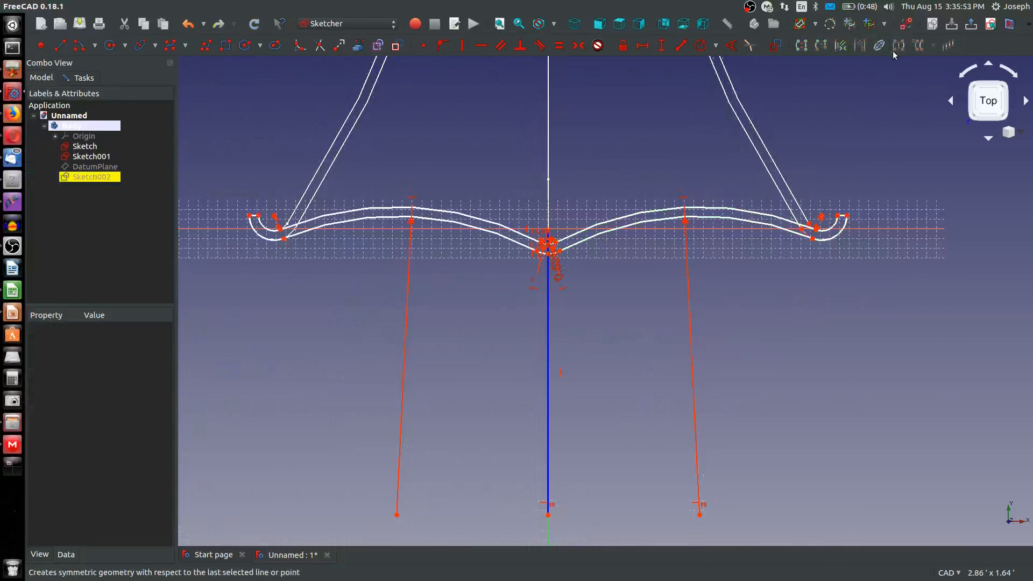
# Pull the mirrored central arcs away from the originals and make the mirrored upper long arc tangent to the mirrored inner central arc
pyautogui.scroll(5, 498, 256)
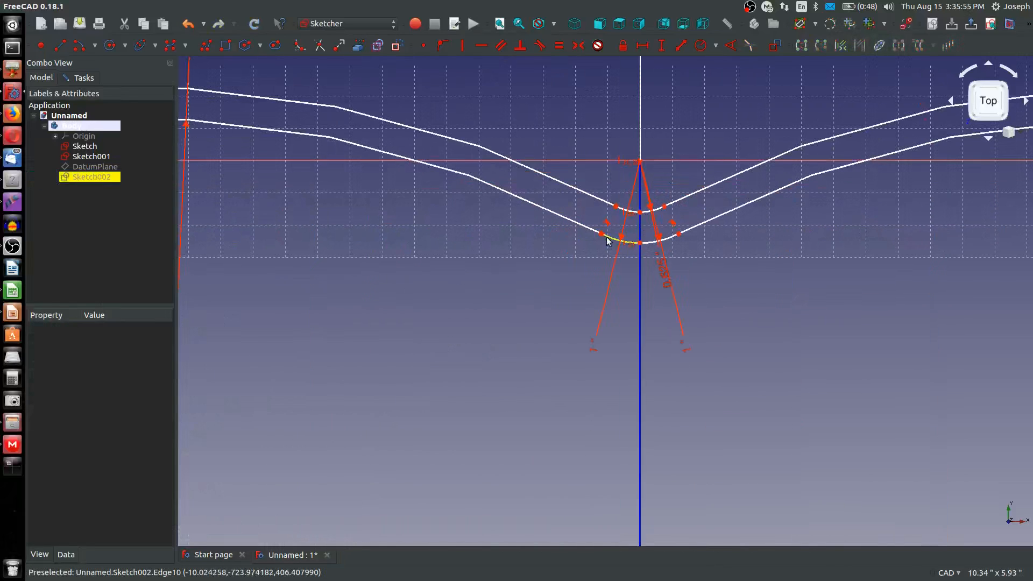
pyautogui.moveTo(602, 237)
pyautogui.mouseDown()
pyautogui.moveTo(599, 267)
pyautogui.moveTo(585, 272)
pyautogui.moveTo(595, 266)
pyautogui.mouseUp()
pyautogui.click(595, 264)
pyautogui.click(576, 237)
pyautogui.click(589, 227)
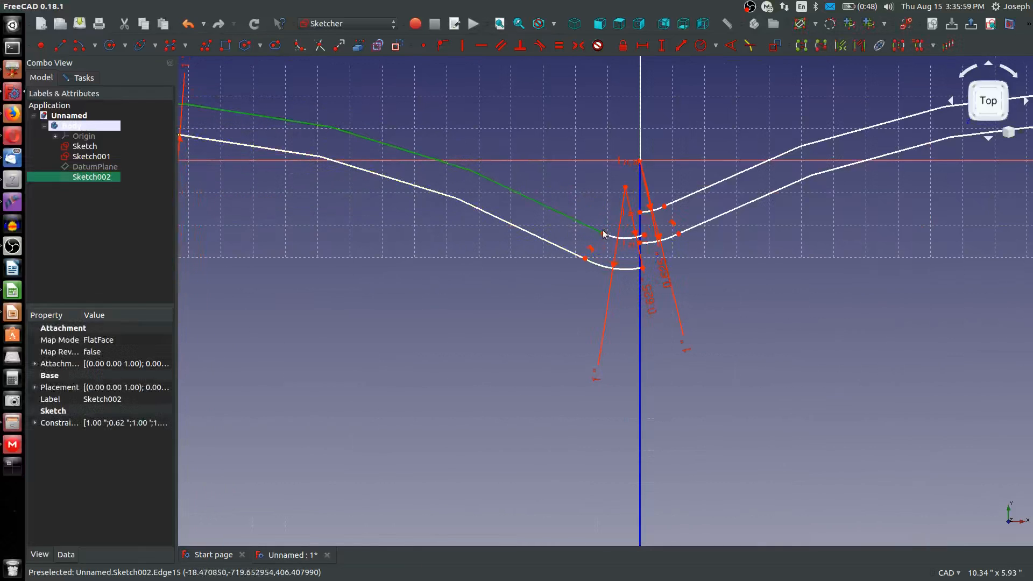
pyautogui.press('t')
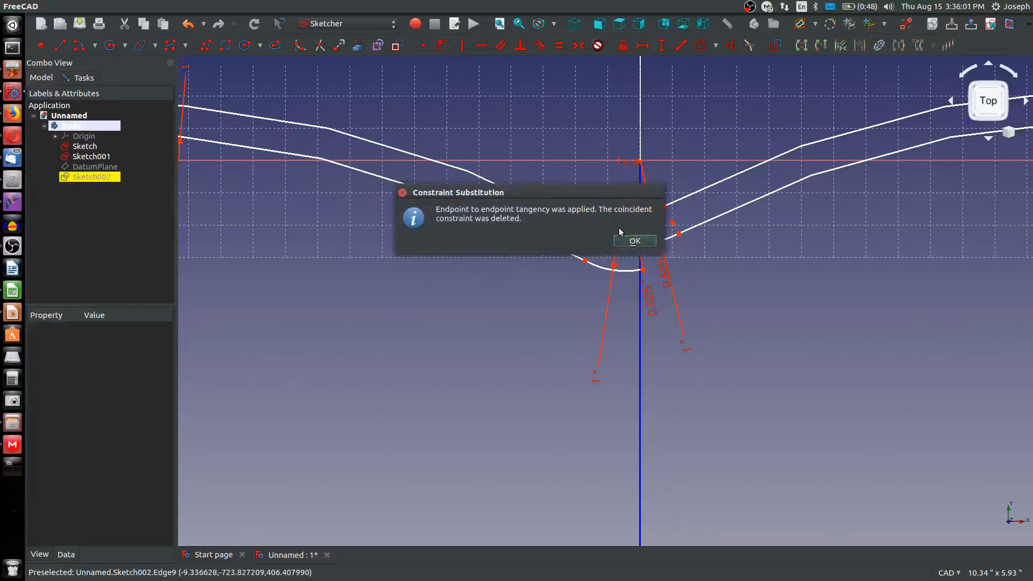
pyautogui.click(632, 239)
# Make the mirrored inner and outer central arcs' end points coincident with the matching original end points on the vertical axis
pyautogui.click(644, 236)
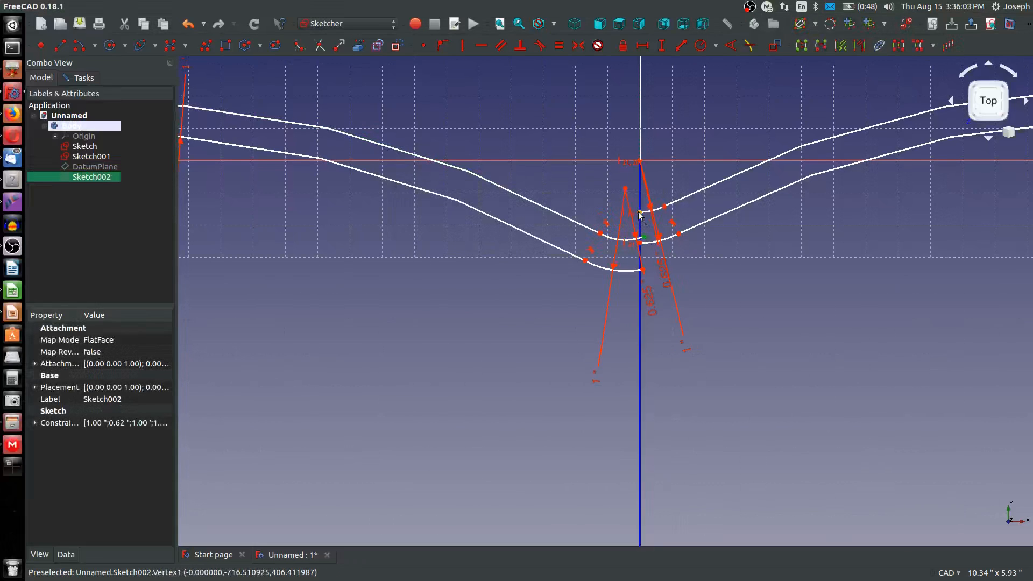
pyautogui.click(639, 212)
pyautogui.click(424, 46)
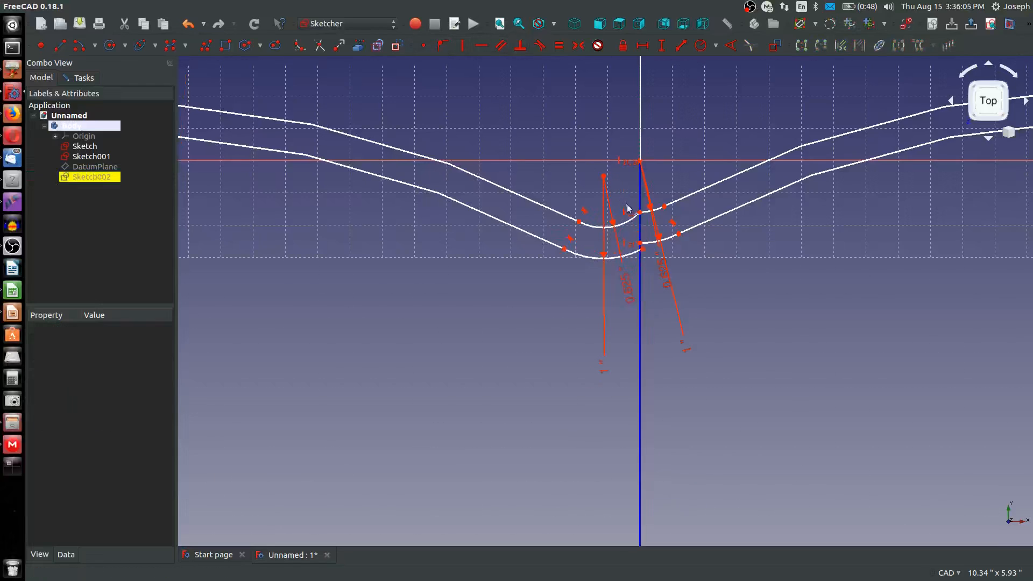
pyautogui.click(642, 250)
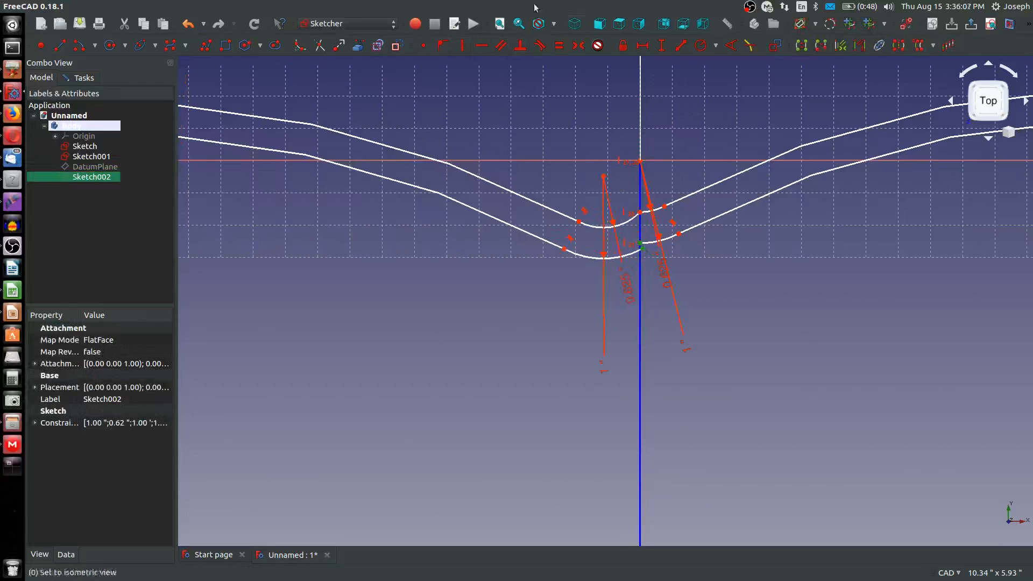
pyautogui.click(423, 46)
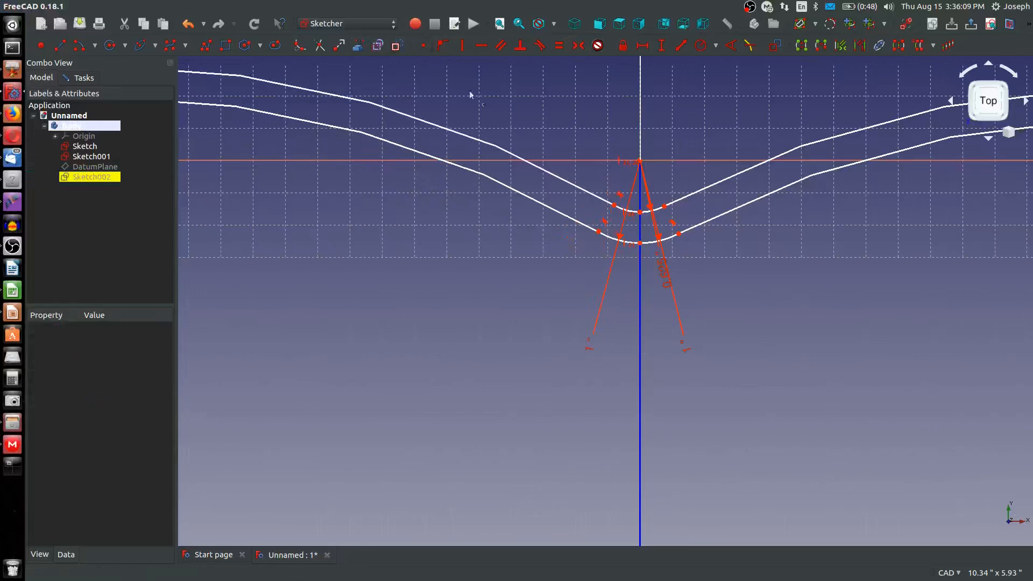
pyautogui.moveTo(613, 205)
pyautogui.mouseDown()
pyautogui.moveTo(578, 218)
pyautogui.moveTo(539, 205)
pyautogui.moveTo(560, 166)
pyautogui.moveTo(554, 143)
pyautogui.mouseUp()
pyautogui.click(521, 157)
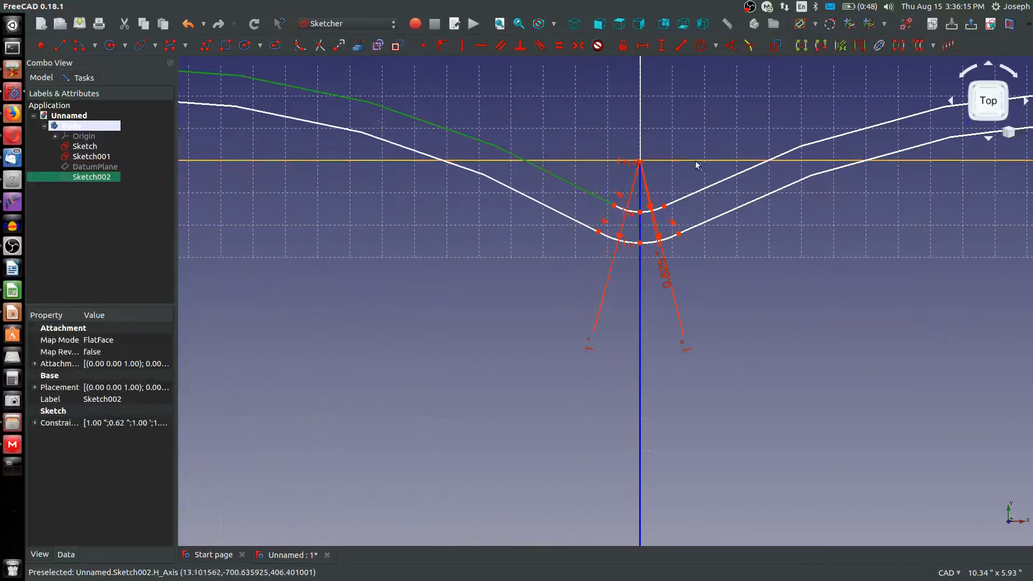
pyautogui.click(713, 189)
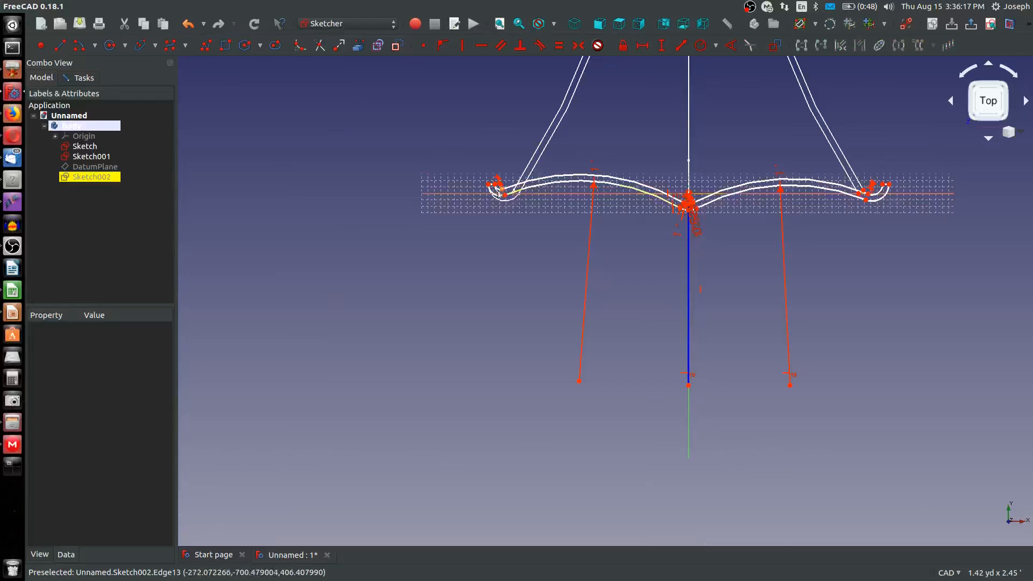
# Align the mirrored and original lower long arcs' outer end points with a horizontal constraint
pyautogui.scroll(6, 500, 190)
pyautogui.click(517, 209)
pyautogui.scroll(-6, 521, 215)
pyautogui.scroll(2, 908, 236)
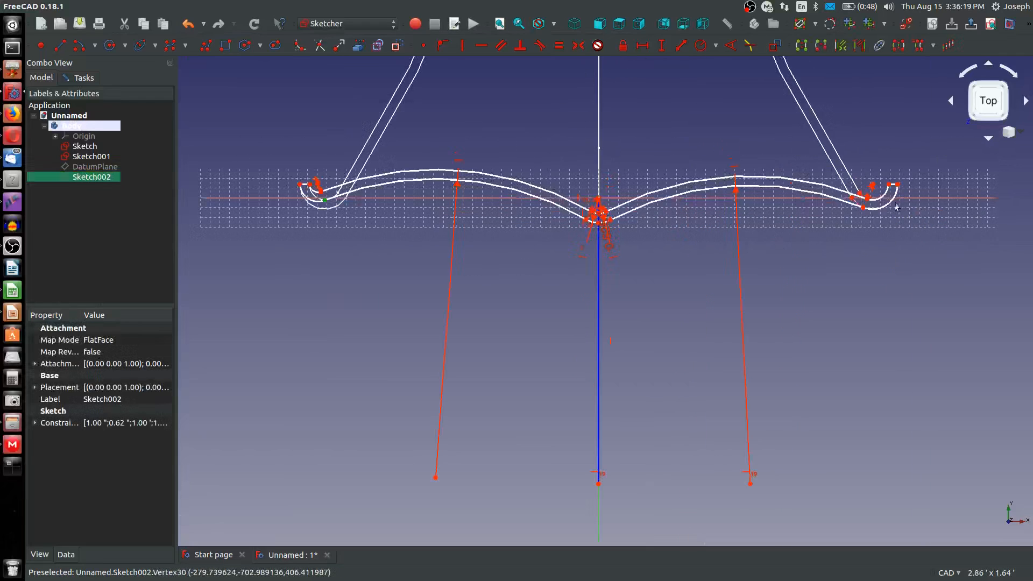
pyautogui.click(861, 208)
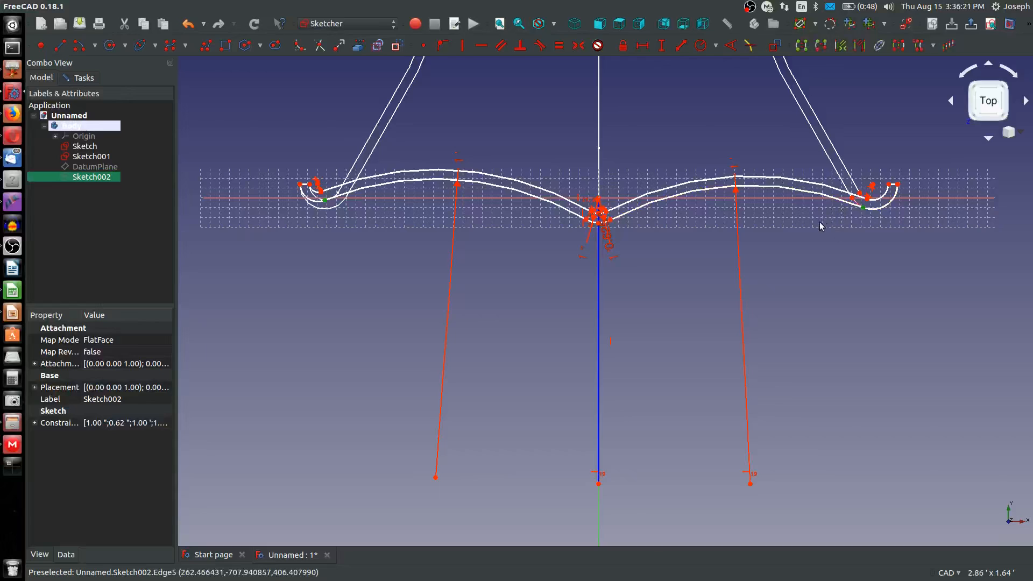
pyautogui.press('h')
# Make the mirrored inner hook arc equal in radius to the original inner hook arc
pyautogui.scroll(4, 301, 188)
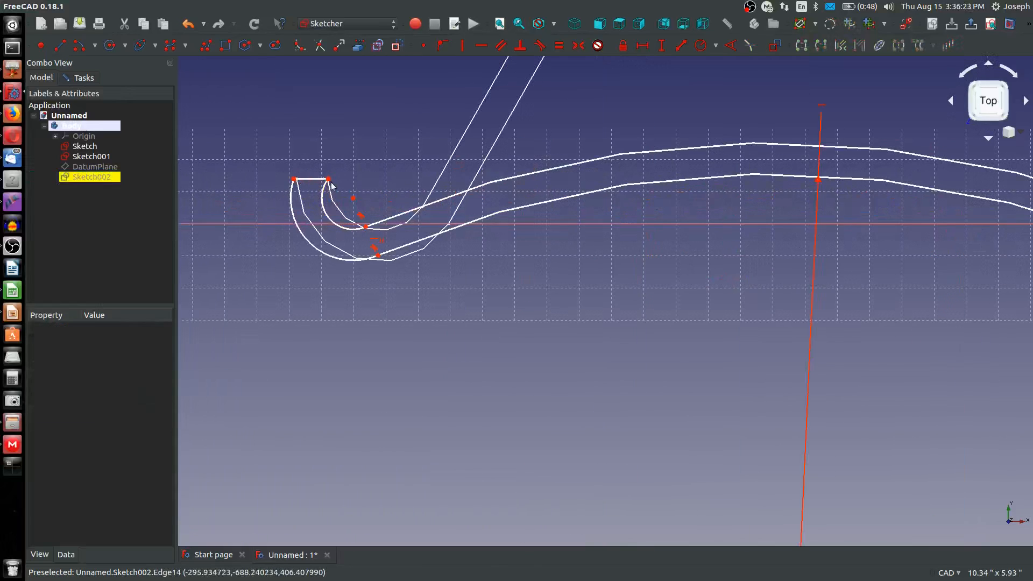
pyautogui.click(346, 226)
pyautogui.scroll(-6, 347, 226)
pyautogui.scroll(2, 575, 230)
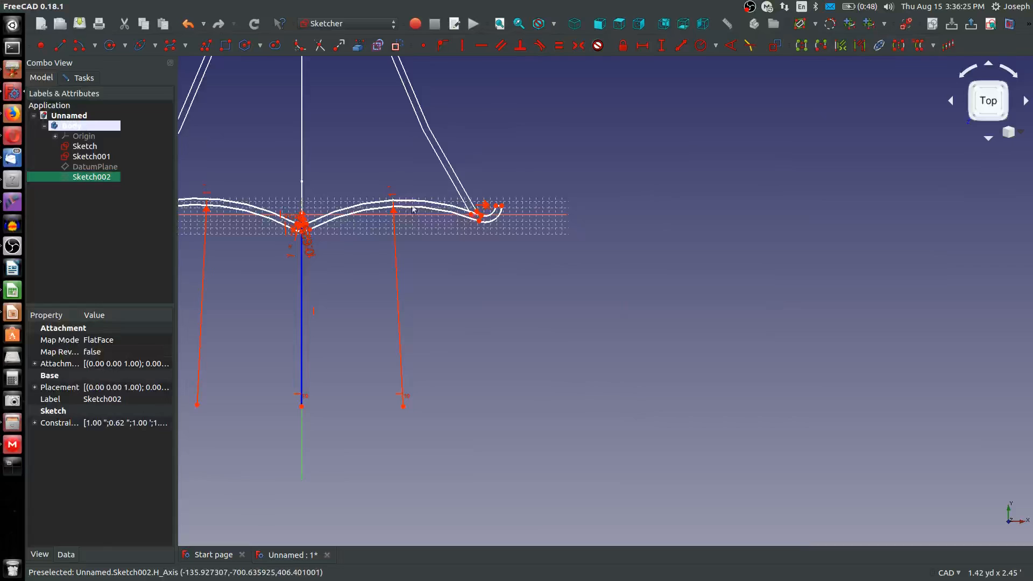
pyautogui.scroll(-1, 487, 221)
pyautogui.scroll(1, 490, 226)
pyautogui.scroll(-4, 420, 241)
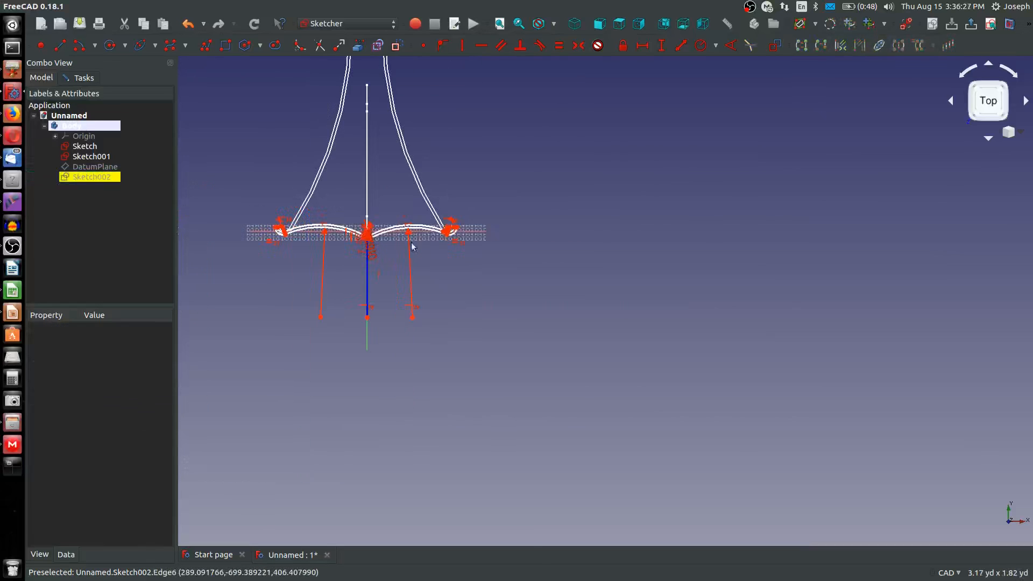
pyautogui.scroll(12, 278, 238)
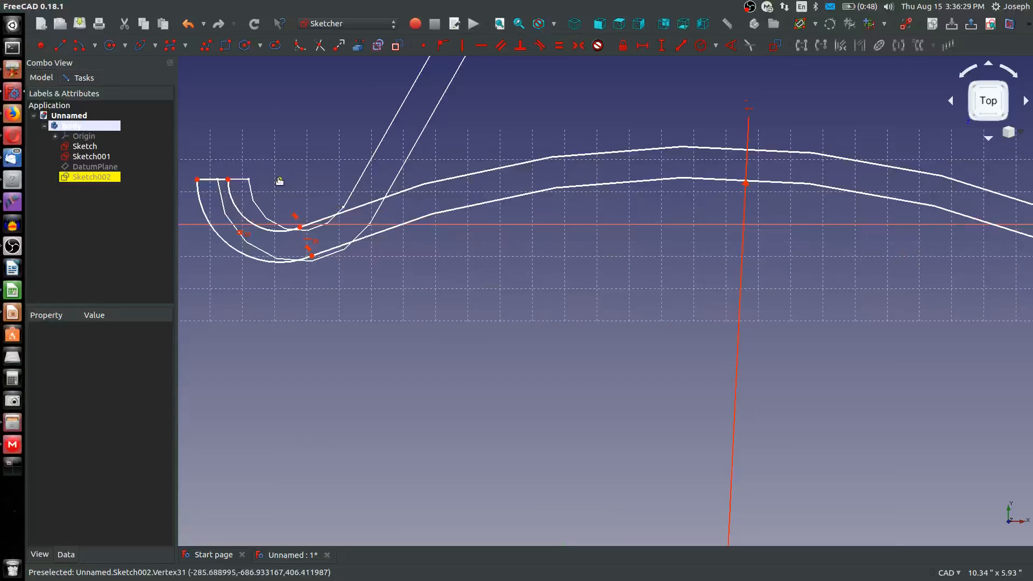
# Pull the mirrored hook's centre up and inward, and place a sketch point on the vertical construction line below the central arcs
pyautogui.moveTo(279, 180)
pyautogui.mouseDown()
pyautogui.moveTo(307, 152)
pyautogui.moveTo(327, 161)
pyautogui.moveTo(271, 156)
pyautogui.moveTo(350, 180)
pyautogui.moveTo(288, 175)
pyautogui.moveTo(315, 182)
pyautogui.moveTo(300, 177)
pyautogui.moveTo(316, 156)
pyautogui.mouseUp()
pyautogui.scroll(-5, 318, 161)
pyautogui.scroll(2, 587, 161)
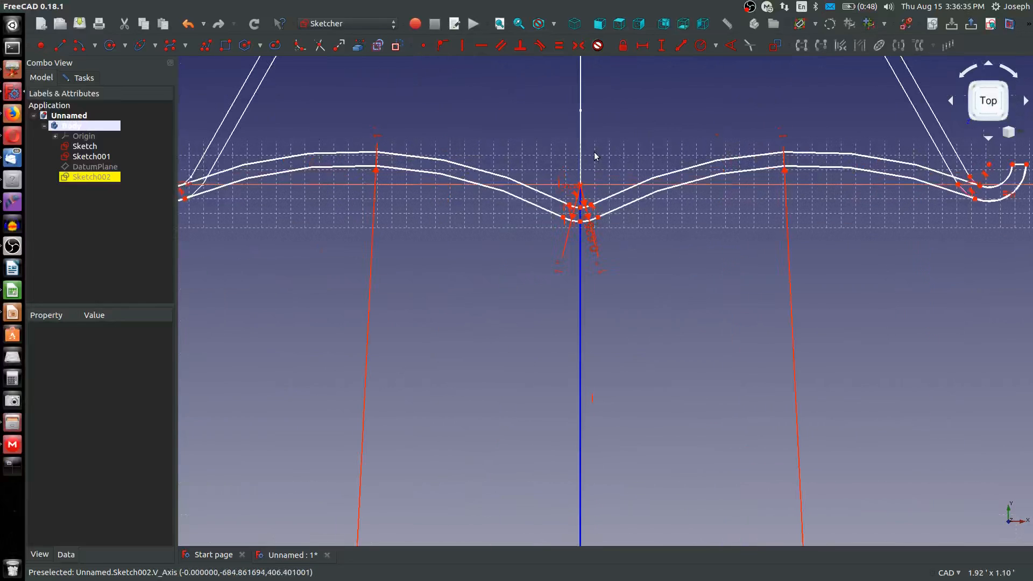
pyautogui.click(424, 47)
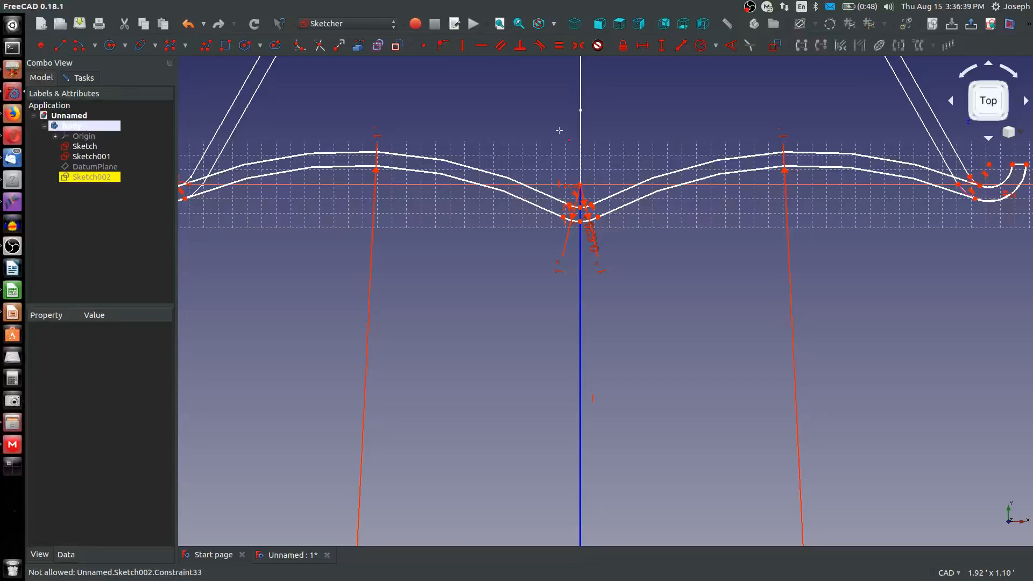
pyautogui.click(41, 45)
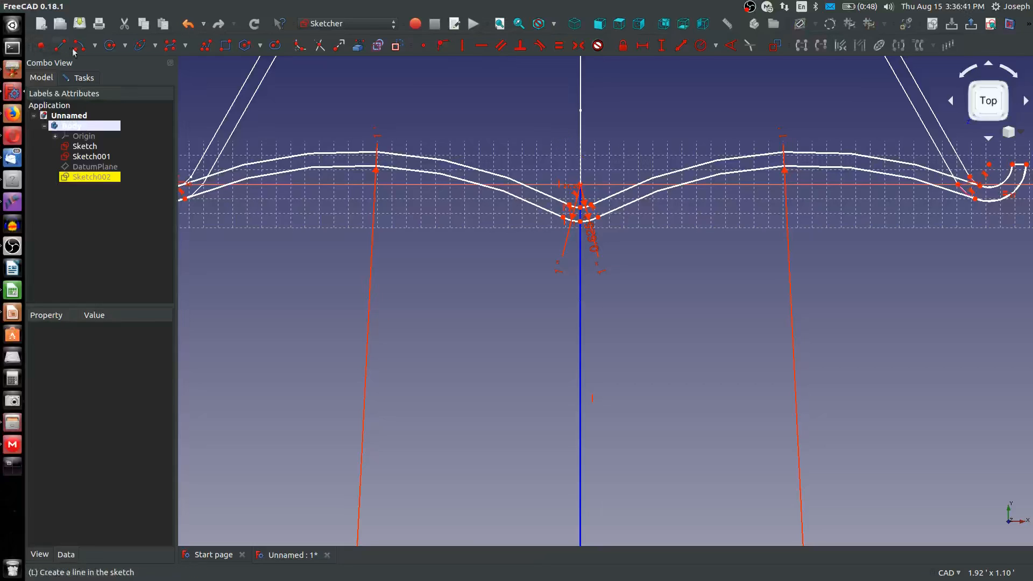
pyautogui.click(581, 303)
pyautogui.scroll(-2, 582, 308)
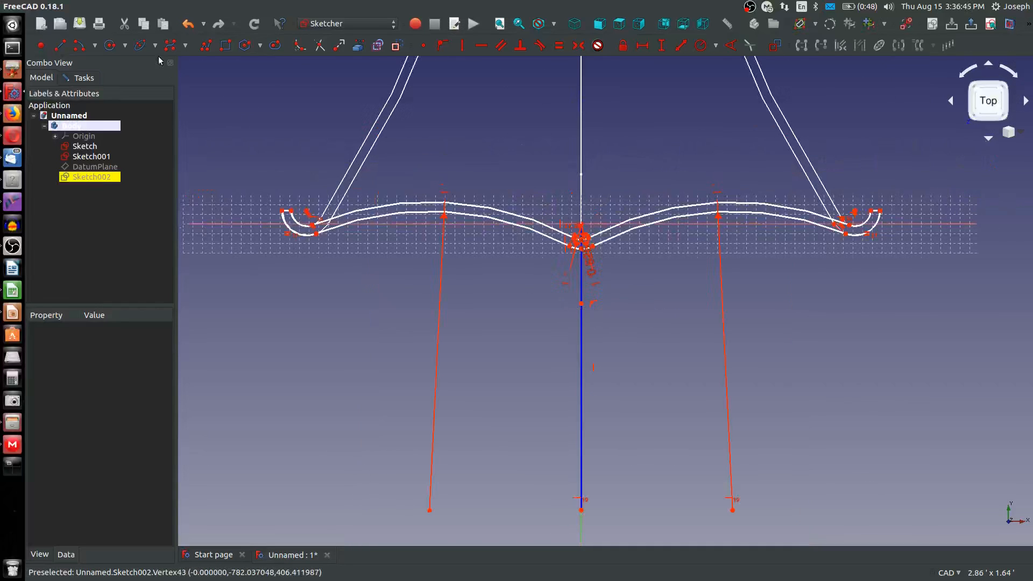
# Make the mirrored and original hook arcs' centres symmetric about the point on the vertical construction line
pyautogui.click(581, 46)
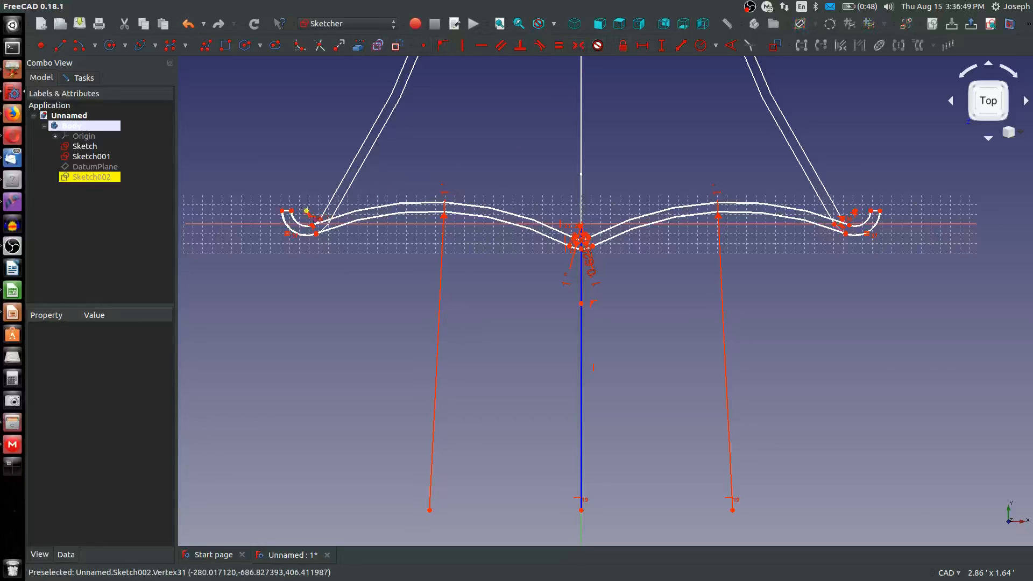
pyautogui.scroll(3, 317, 209)
pyautogui.click(305, 212)
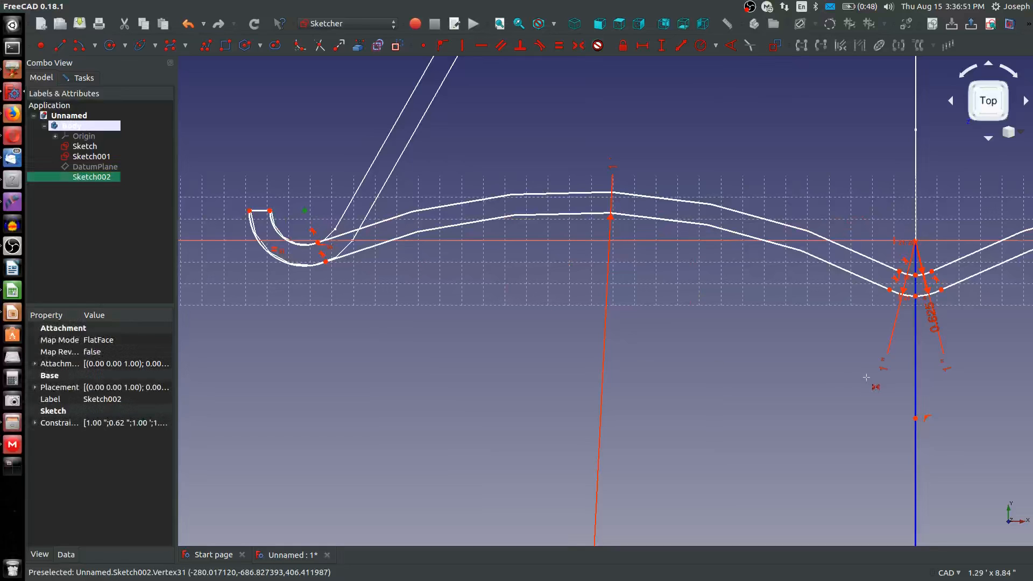
pyautogui.scroll(-6, 813, 408)
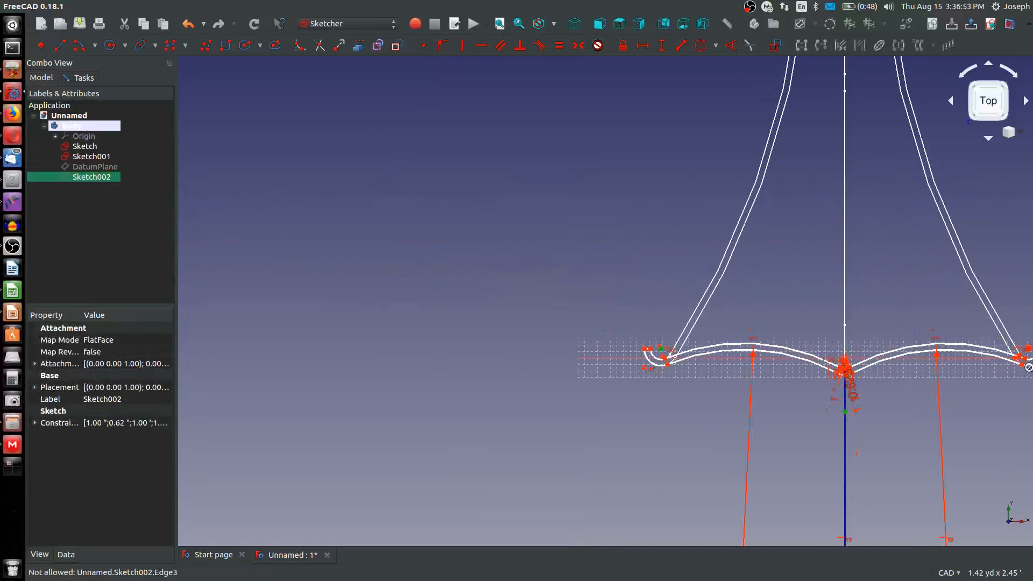
pyautogui.scroll(6, 950, 369)
pyautogui.moveTo(967, 366)
pyautogui.mouseDown(button='middle')
pyautogui.moveTo(888, 345)
pyautogui.moveTo(671, 358)
pyautogui.mouseUp(button='middle')
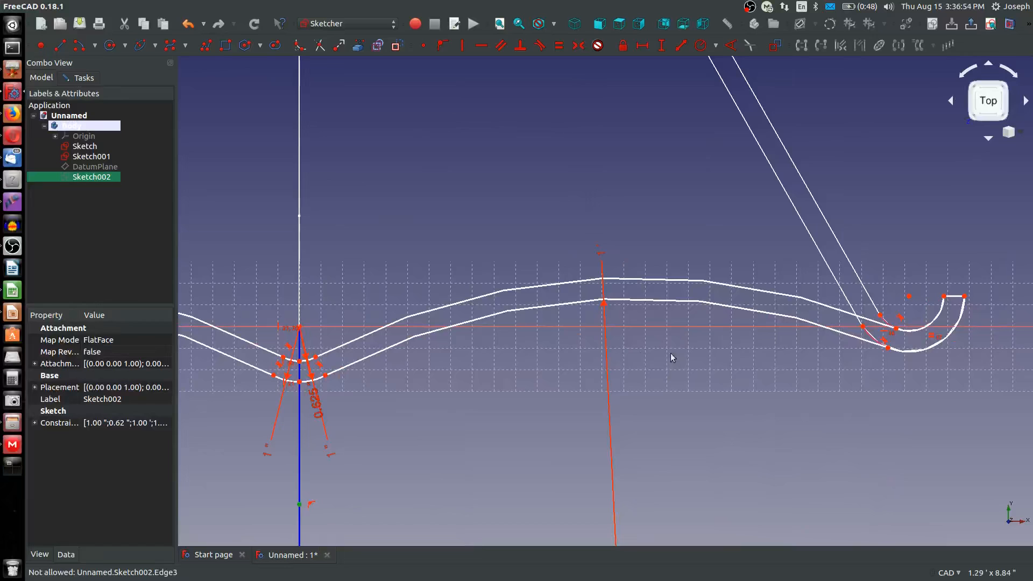
pyautogui.click(908, 296)
pyautogui.scroll(-6, 683, 322)
pyautogui.scroll(4, 338, 313)
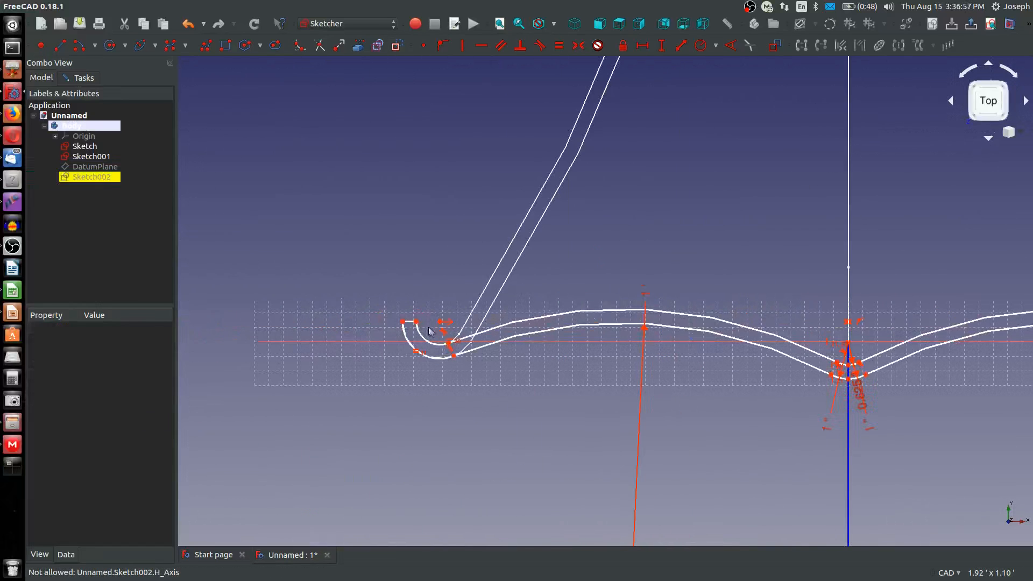
# Raise the mirrored inner hook's tip and constrain it horizontally level with the hook's centre
pyautogui.press('Escape')
pyautogui.moveTo(416, 322)
pyautogui.mouseDown()
pyautogui.moveTo(425, 291)
pyautogui.moveTo(429, 301)
pyautogui.mouseUp()
pyautogui.press('h')
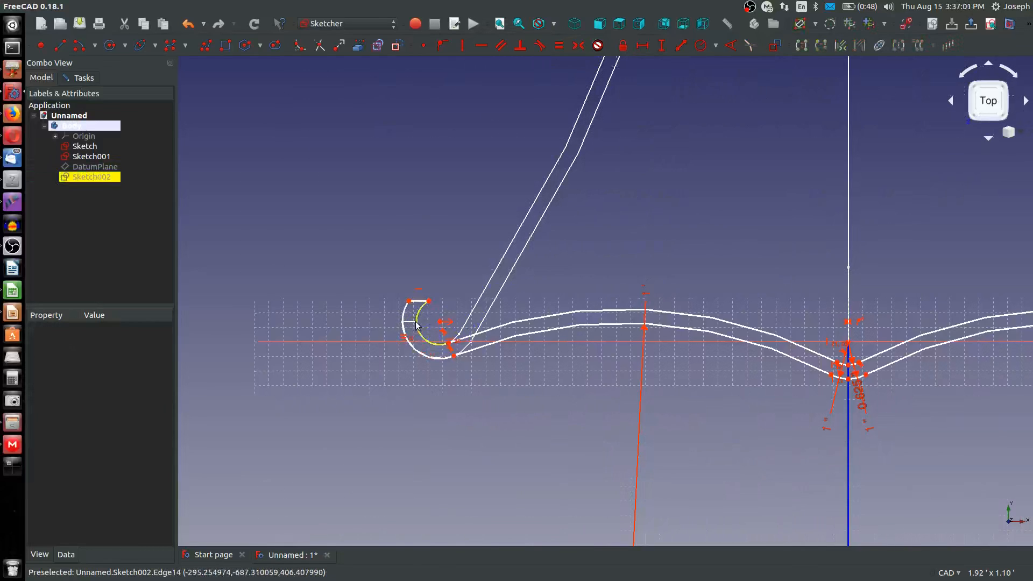
pyautogui.click(429, 301)
pyautogui.click(440, 323)
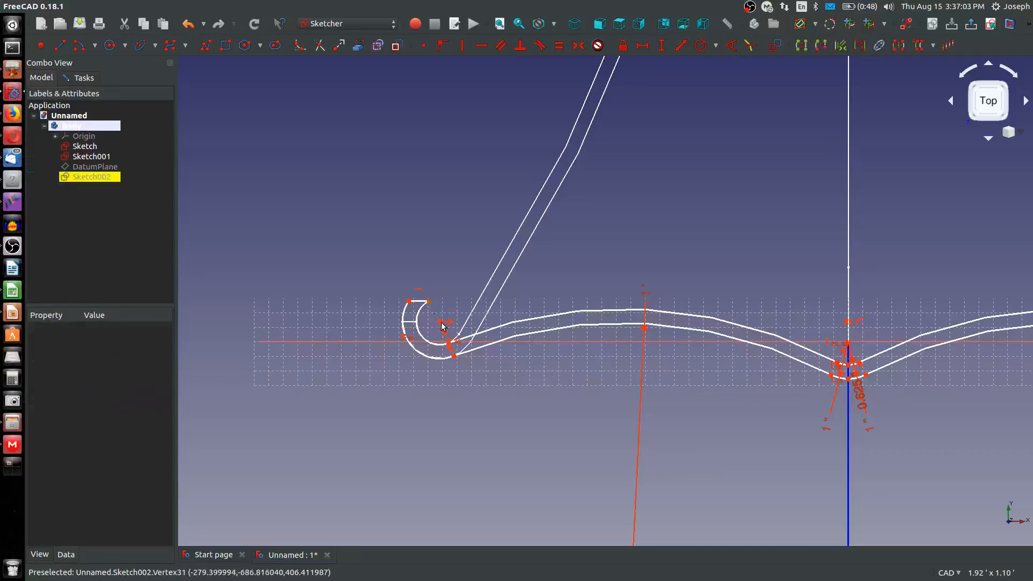
pyautogui.click(440, 323)
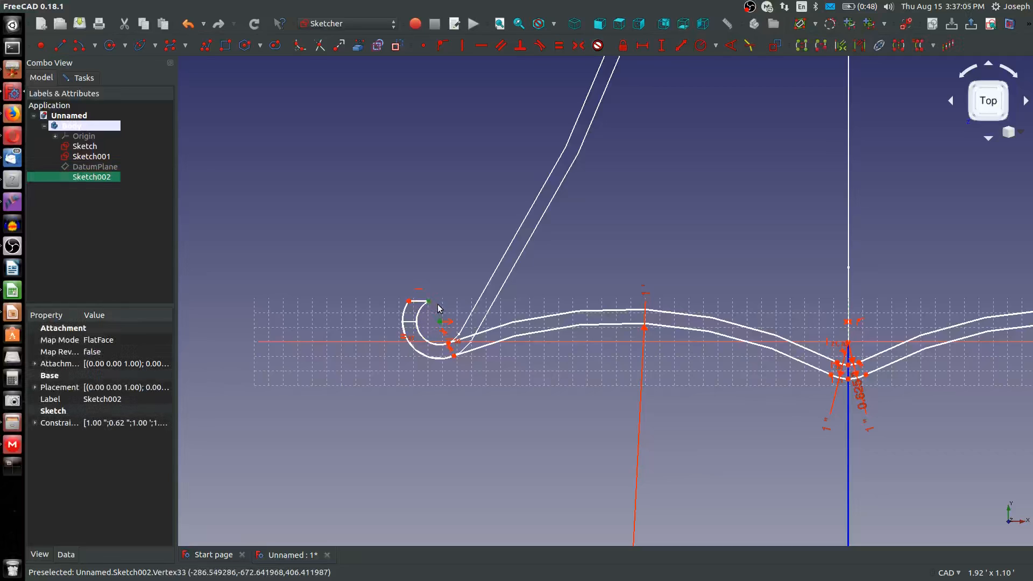
# Select all of the cross-section's geometry to check the full outline, and close the sketch
pyautogui.hotkey('ctrl', 'a')
pyautogui.scroll(-5, 446, 362)
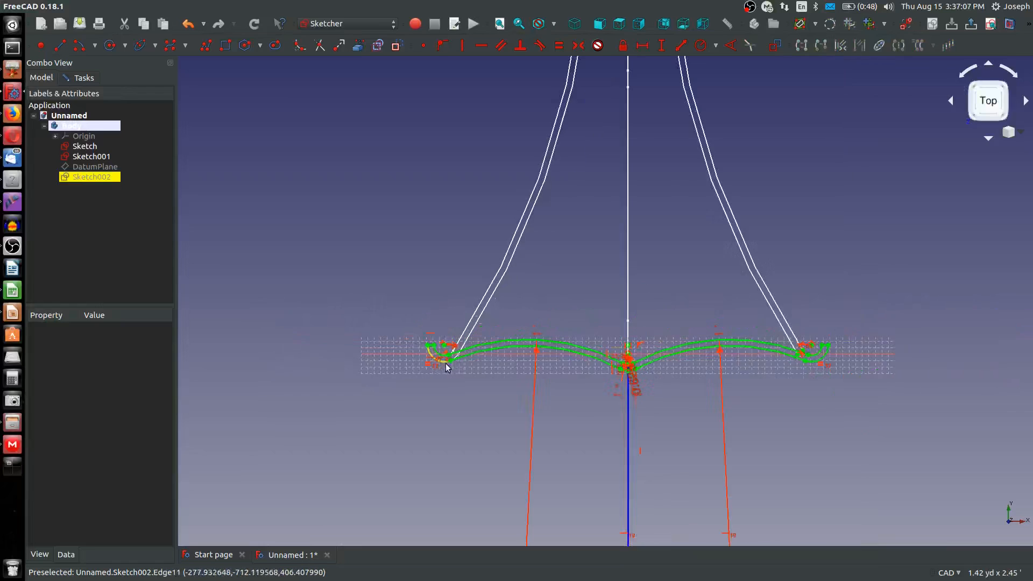
pyautogui.scroll(3, 548, 378)
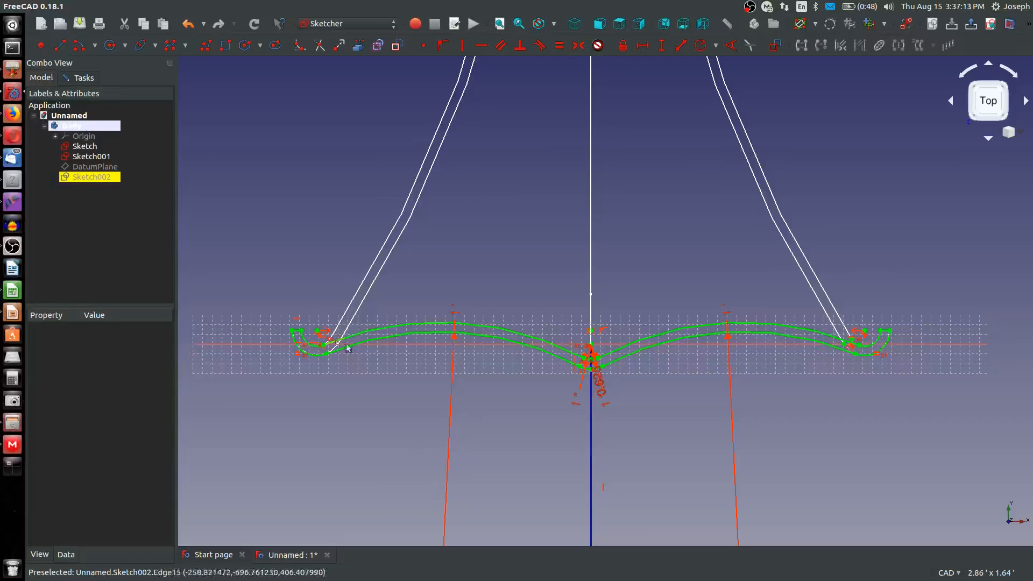
pyautogui.scroll(-2, 478, 223)
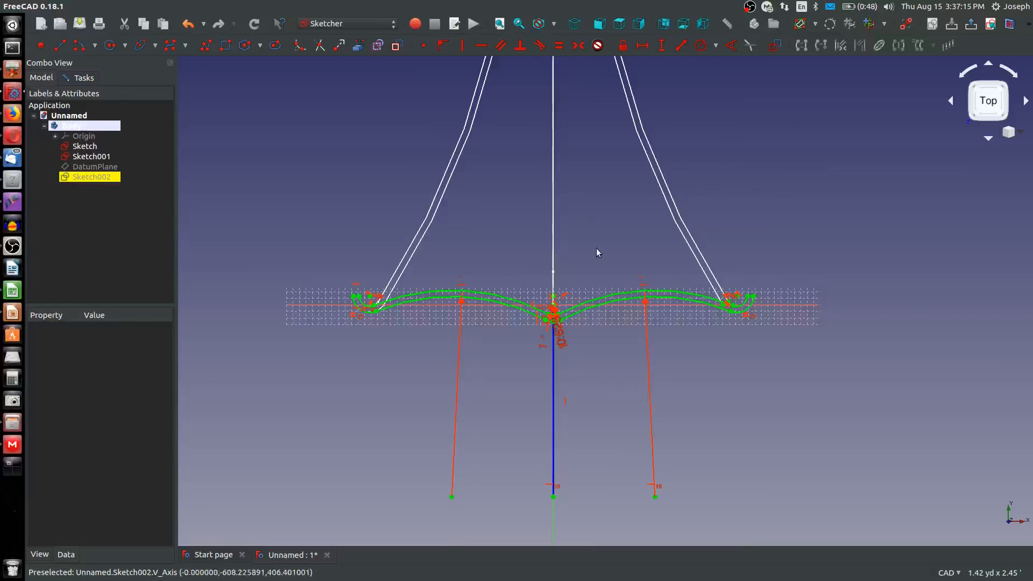
pyautogui.scroll(2, 603, 247)
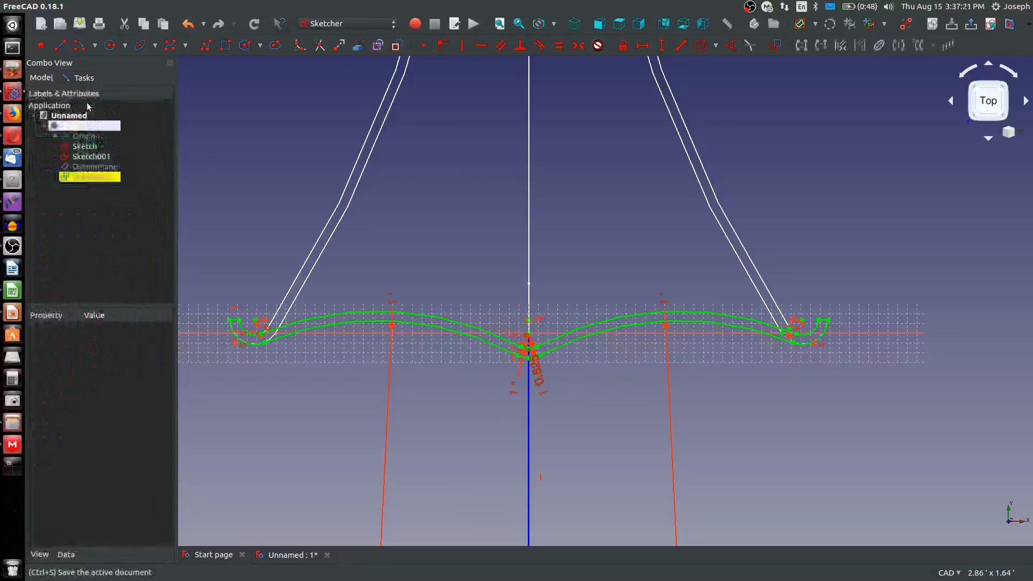
pyautogui.click(84, 78)
pyautogui.click(87, 101)
pyautogui.moveTo(496, 296)
pyautogui.mouseDown(button='middle')
pyautogui.moveTo(468, 281)
pyautogui.moveTo(371, 272)
pyautogui.moveTo(443, 297)
pyautogui.mouseUp(button='middle')
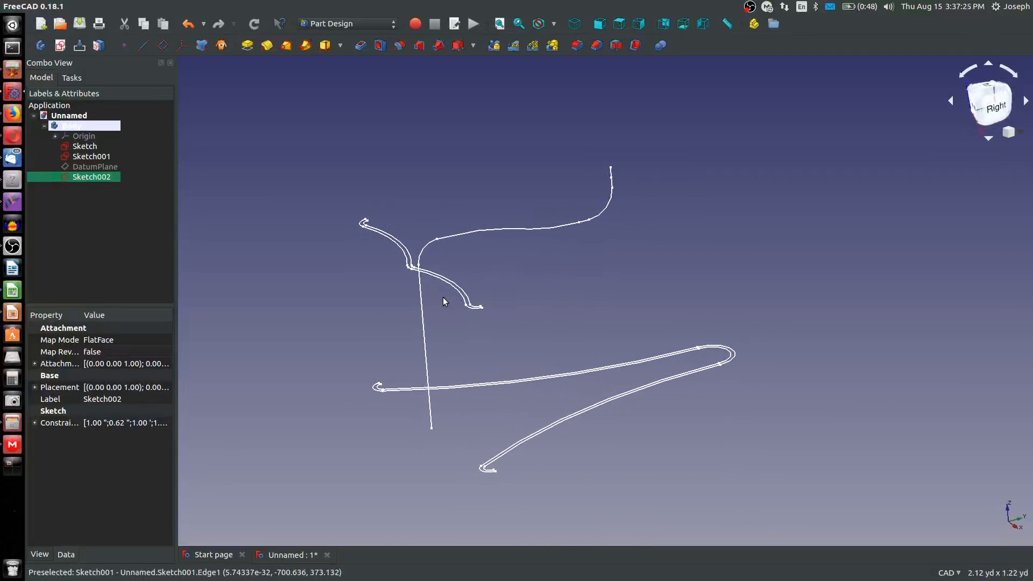
# Examine the side path by selecting its curved edges one after another
pyautogui.moveTo(341, 239); pyautogui.dragTo(337, 236, button='middle')
pyautogui.click(425, 251)
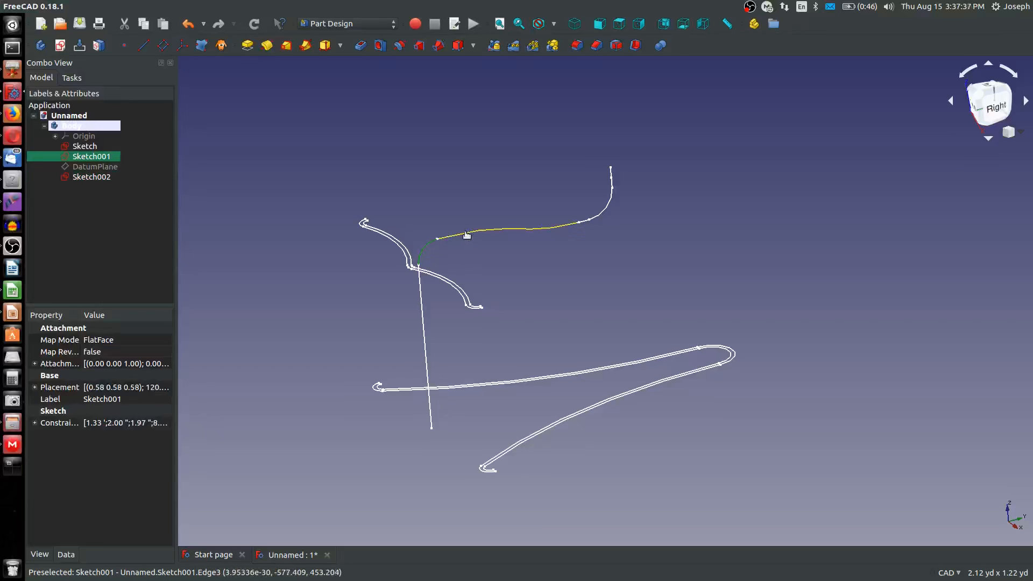
pyautogui.click(556, 221)
pyautogui.click(600, 214)
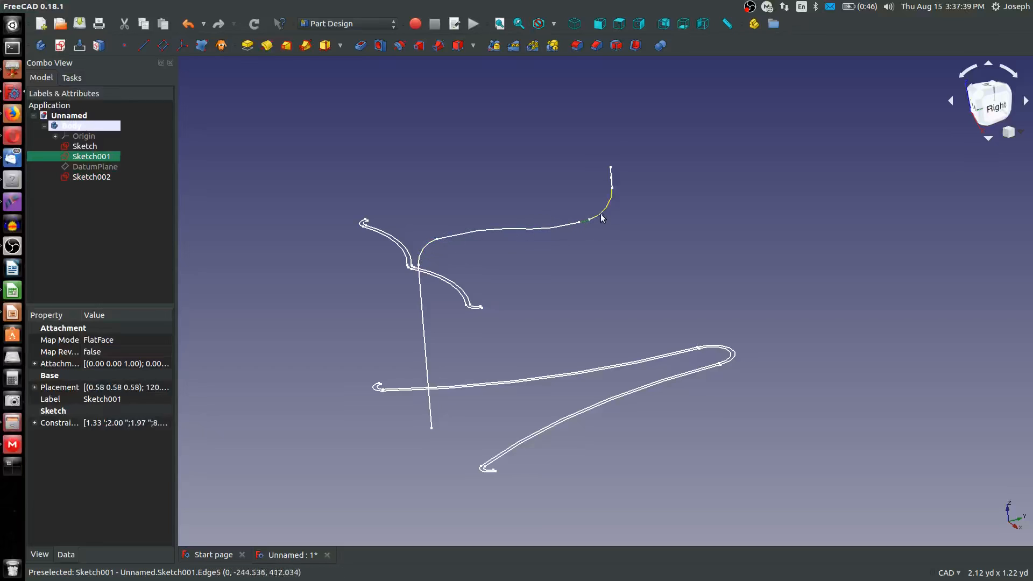
pyautogui.click(486, 231)
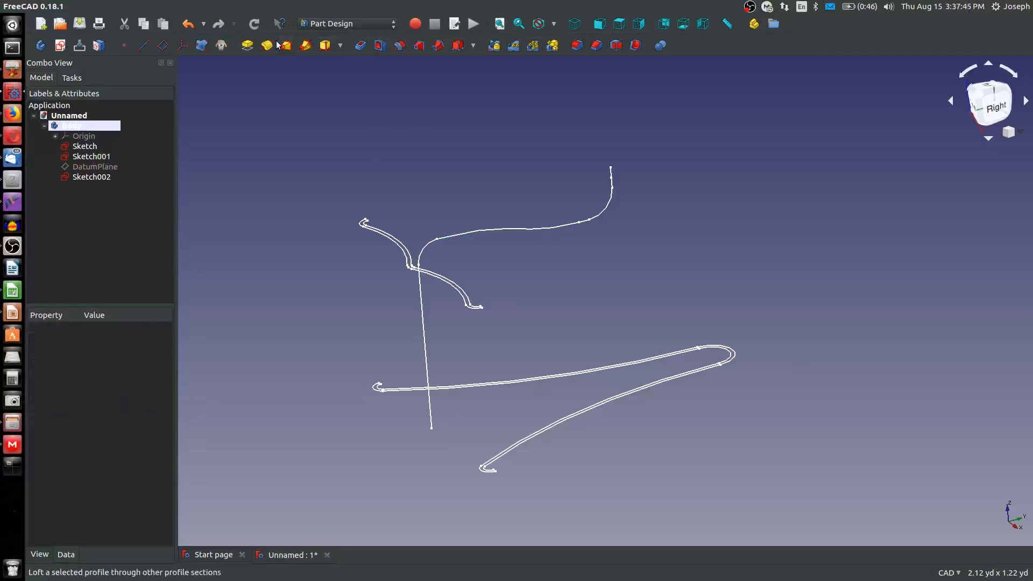
# Start an Additive Pipe with the bell-like Sketch as profile and Sketch001 as the path to sweep along
pyautogui.click(305, 45)
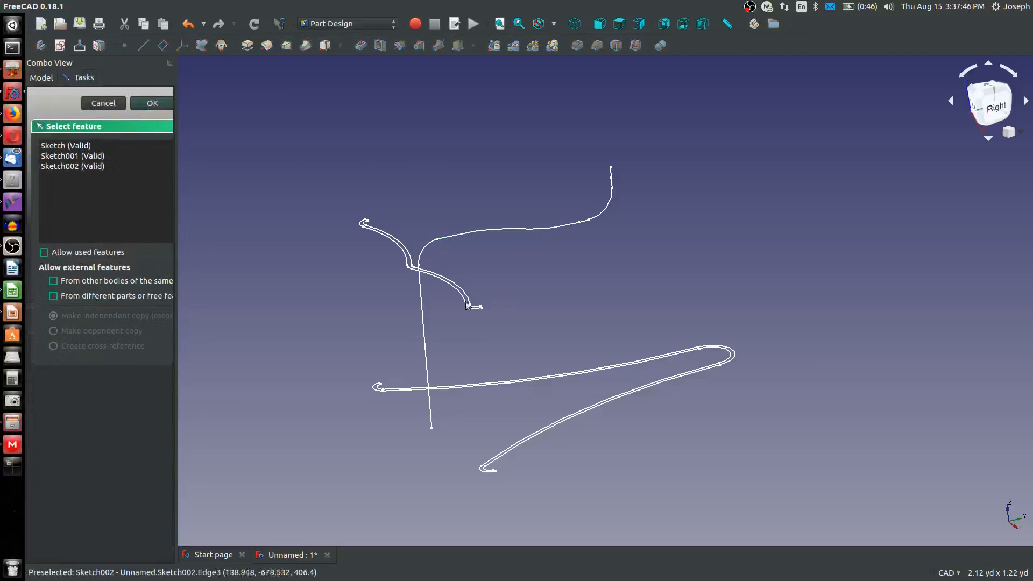
pyautogui.click(474, 385)
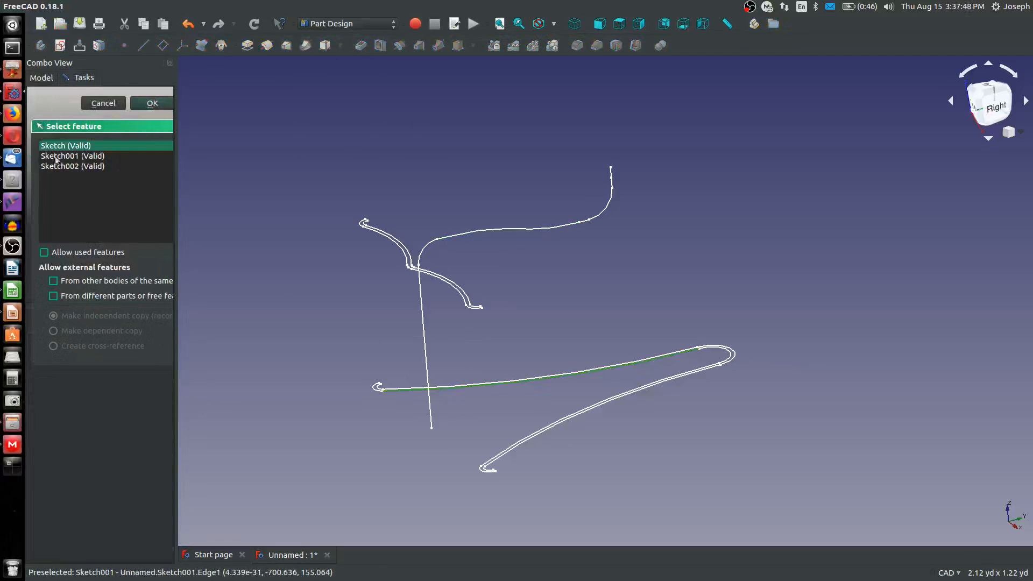
pyautogui.click(151, 103)
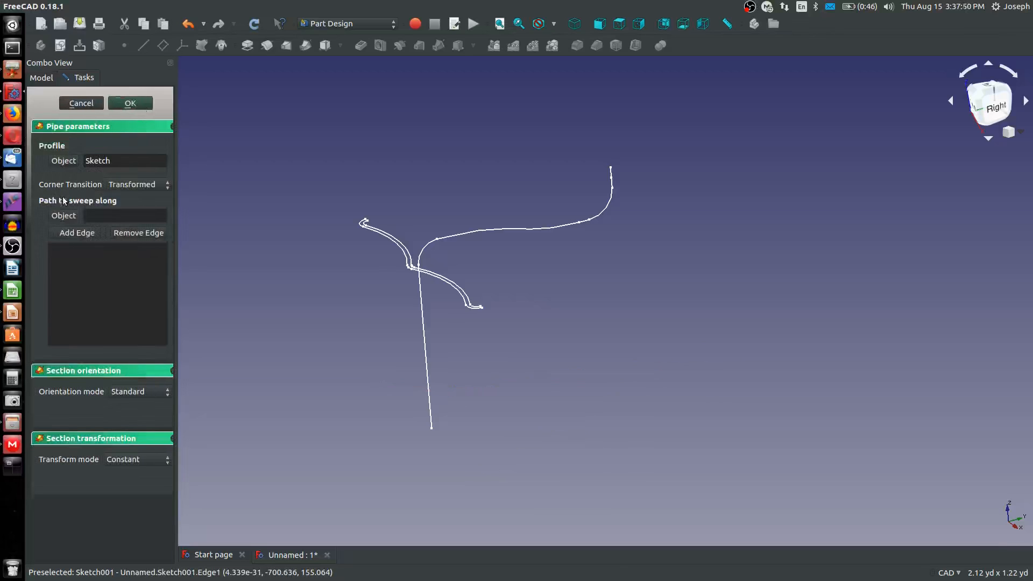
pyautogui.click(425, 333)
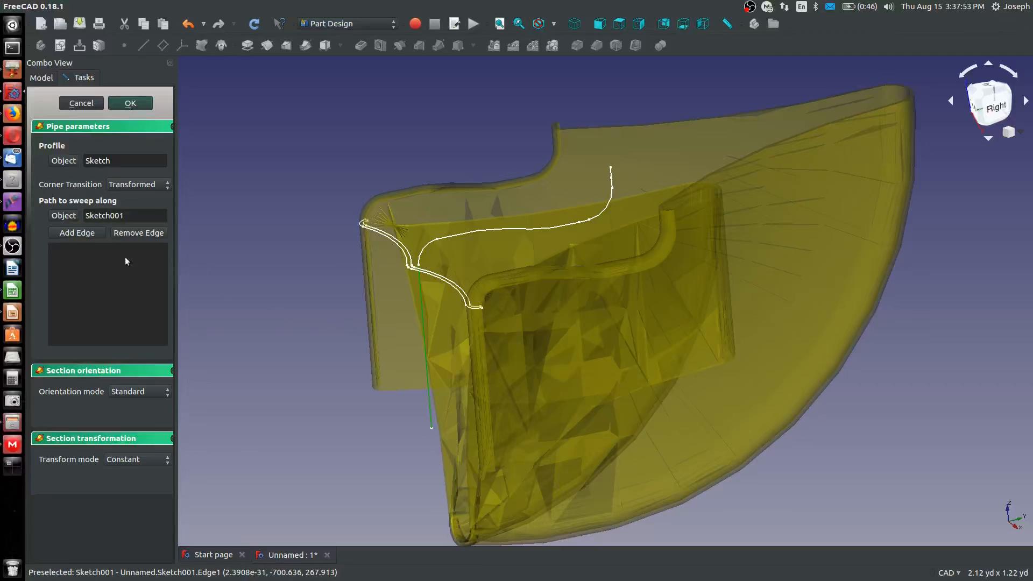
# Set the pipe's transform mode to Multisection, add Sketch002 as the section, and try to create the pipe
pyautogui.click(137, 459)
pyautogui.click(139, 476)
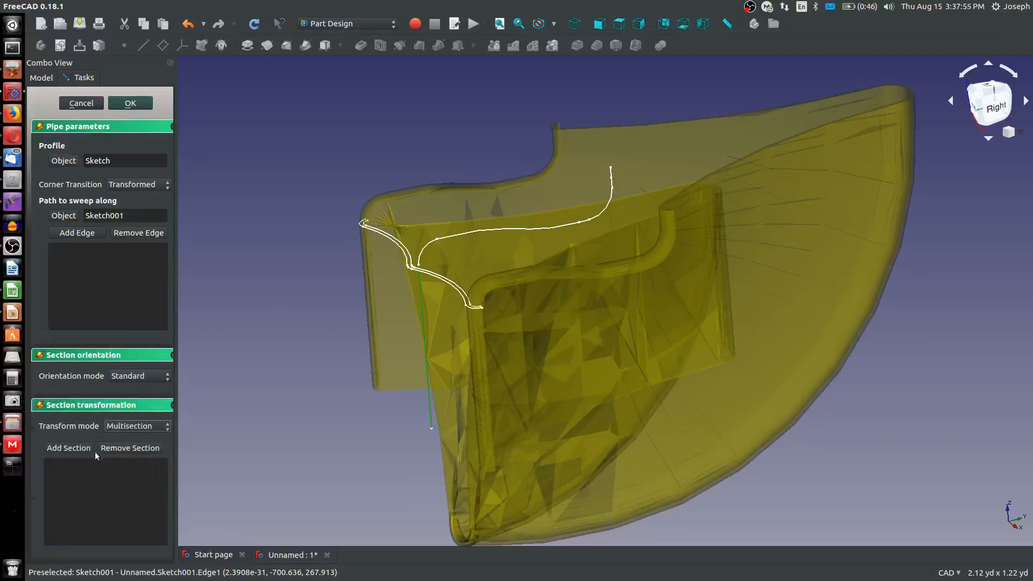
pyautogui.click(455, 288)
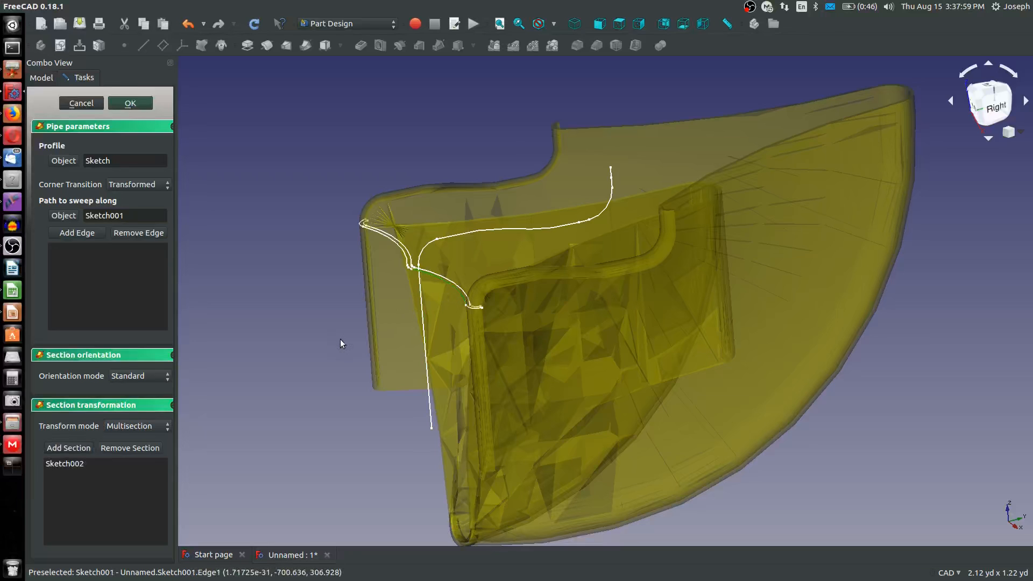
pyautogui.moveTo(340, 343); pyautogui.dragTo(513, 360, button='middle')
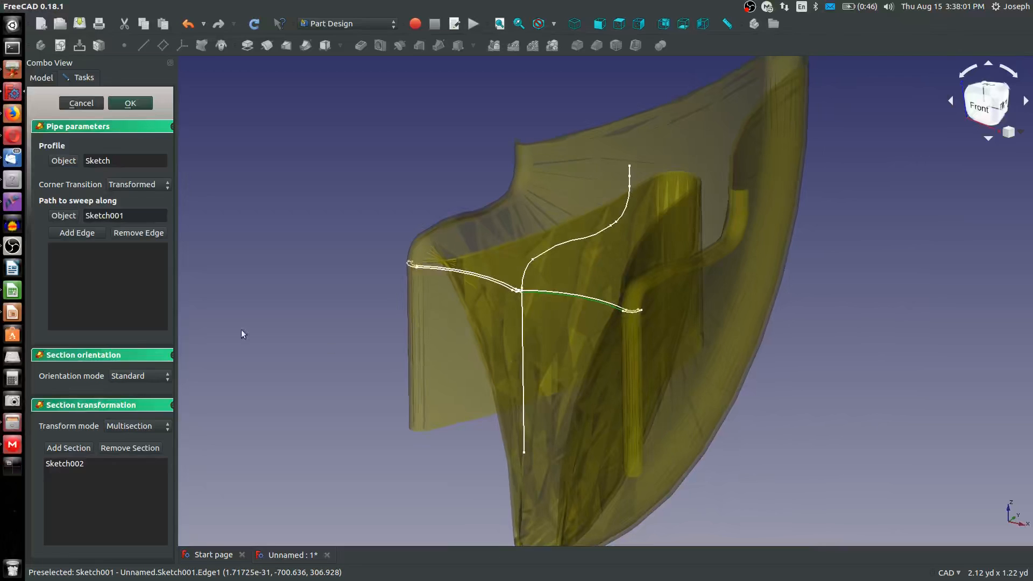
pyautogui.click(123, 107)
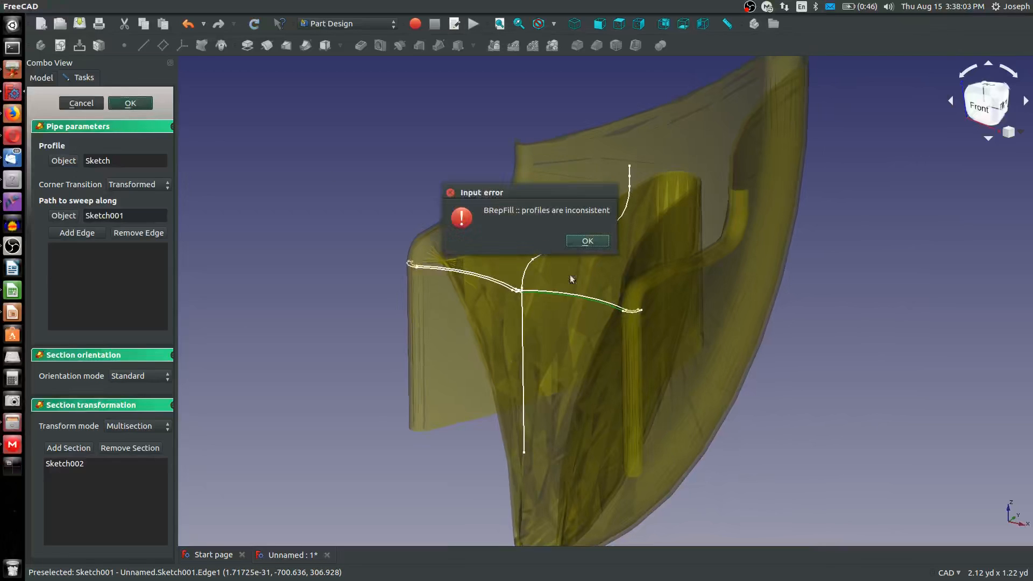
# Dismiss the pipe error, abandon the Additive Pipe, and open Sketch002 for editing
pyautogui.click(596, 242)
pyautogui.moveTo(626, 288); pyautogui.dragTo(579, 268, button='middle')
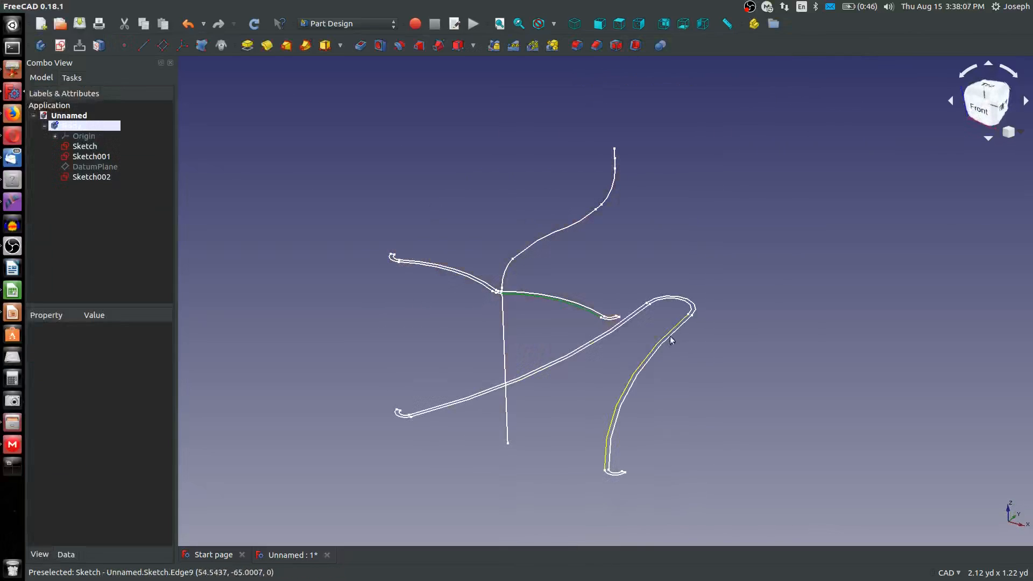
pyautogui.moveTo(670, 336); pyautogui.dragTo(511, 430, button='middle')
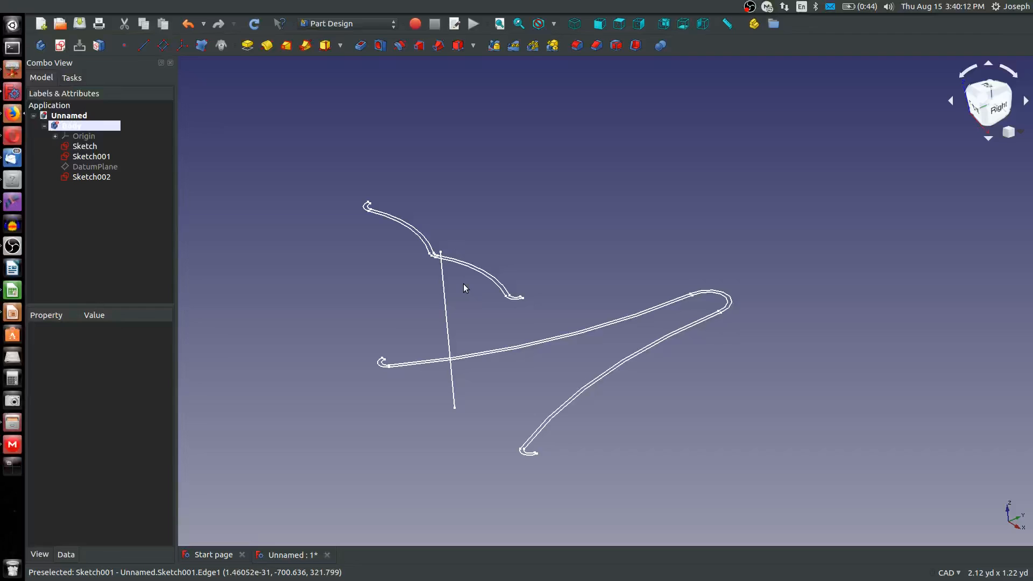
pyautogui.scroll(5, 461, 278)
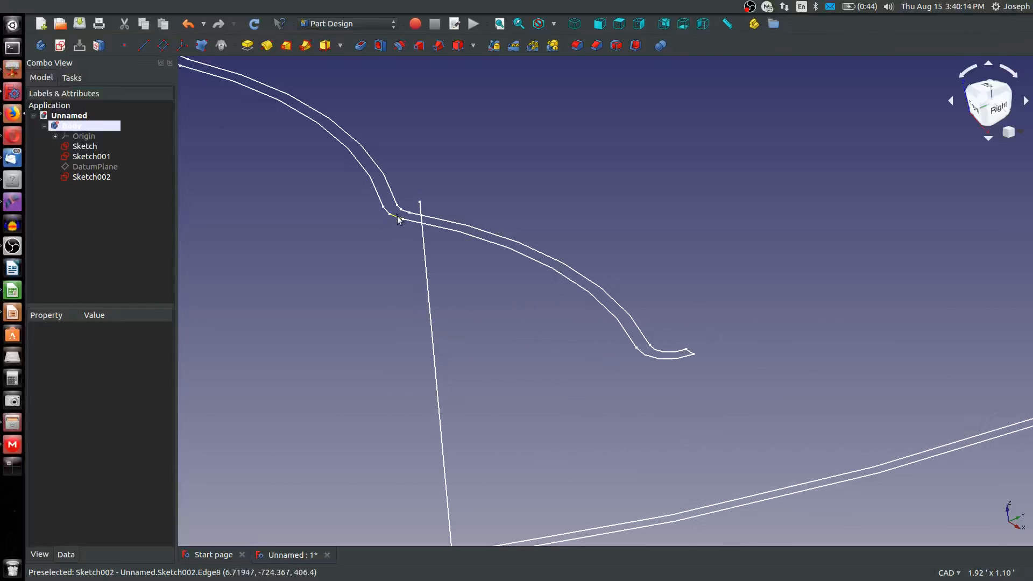
pyautogui.rightClick(87, 178)
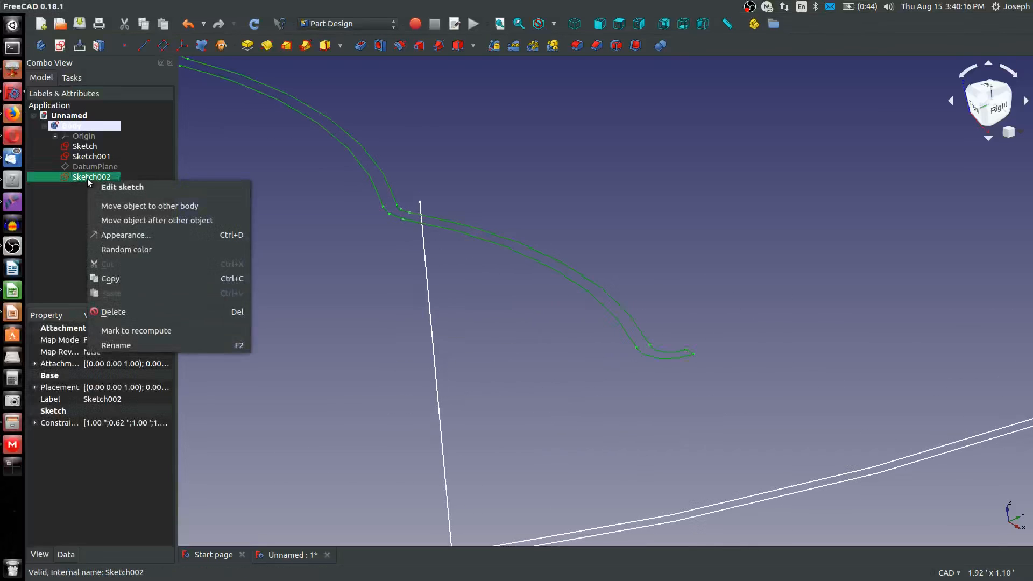
pyautogui.click(118, 187)
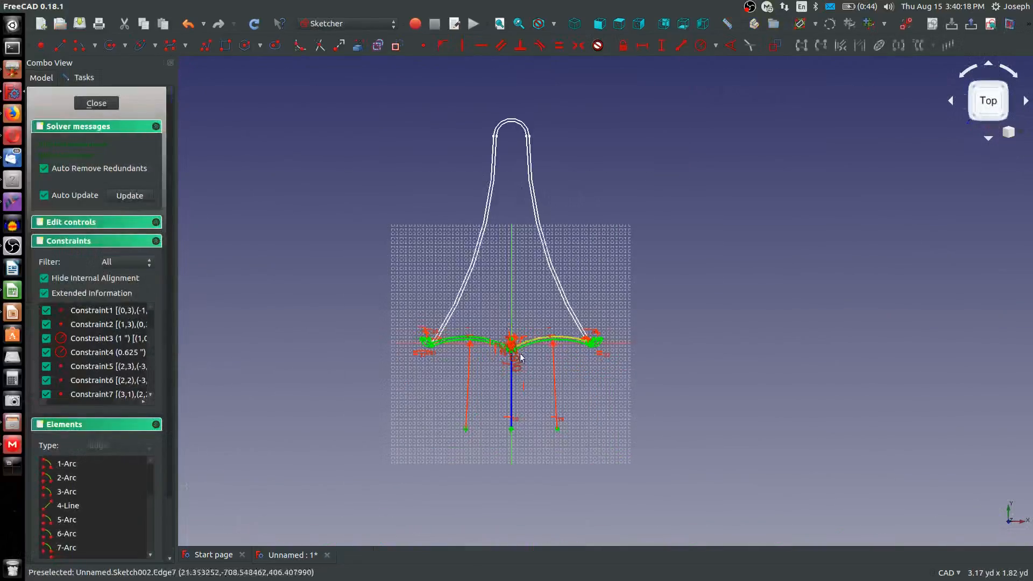
# Convert the four half-arcs forming the inner and outer curves of Sketch002's central dip to construction geometry
pyautogui.scroll(8, 538, 376)
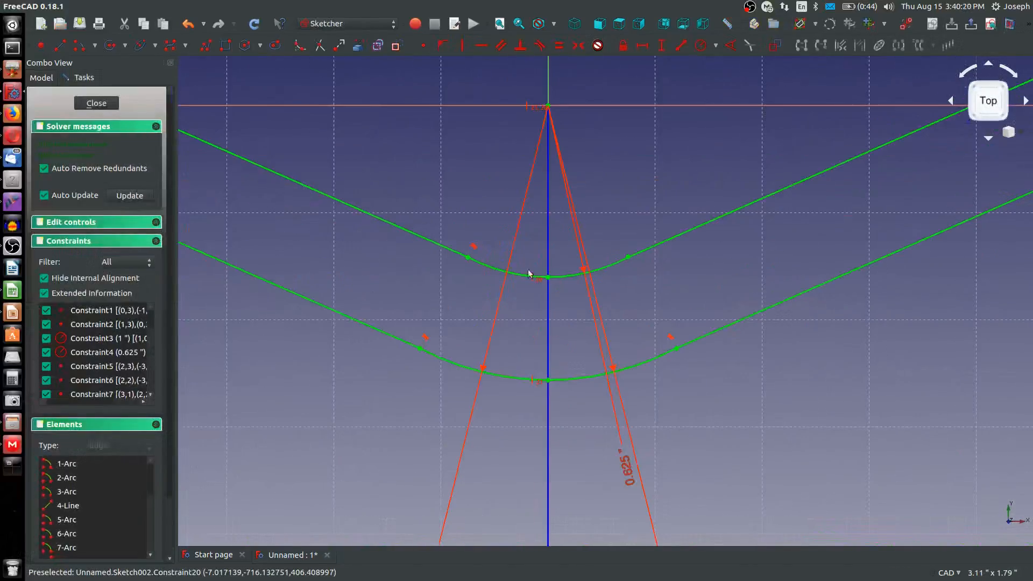
pyautogui.click(560, 381)
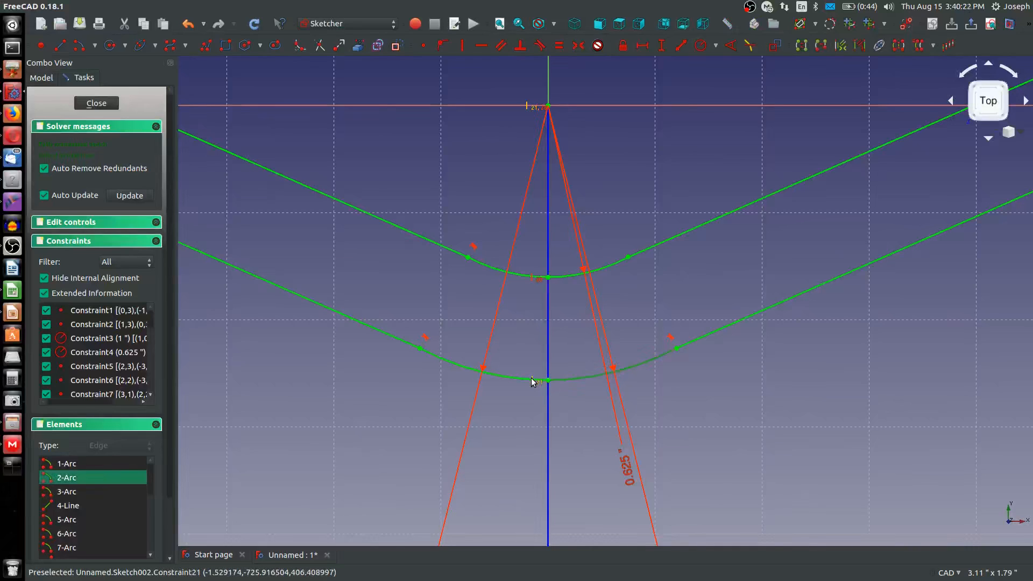
pyautogui.click(509, 374)
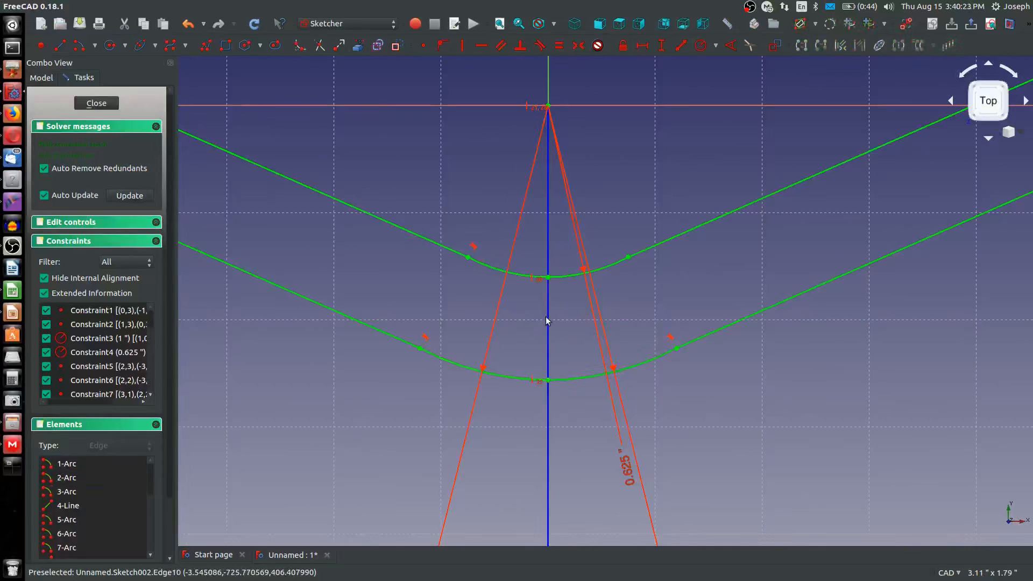
pyautogui.click(573, 276)
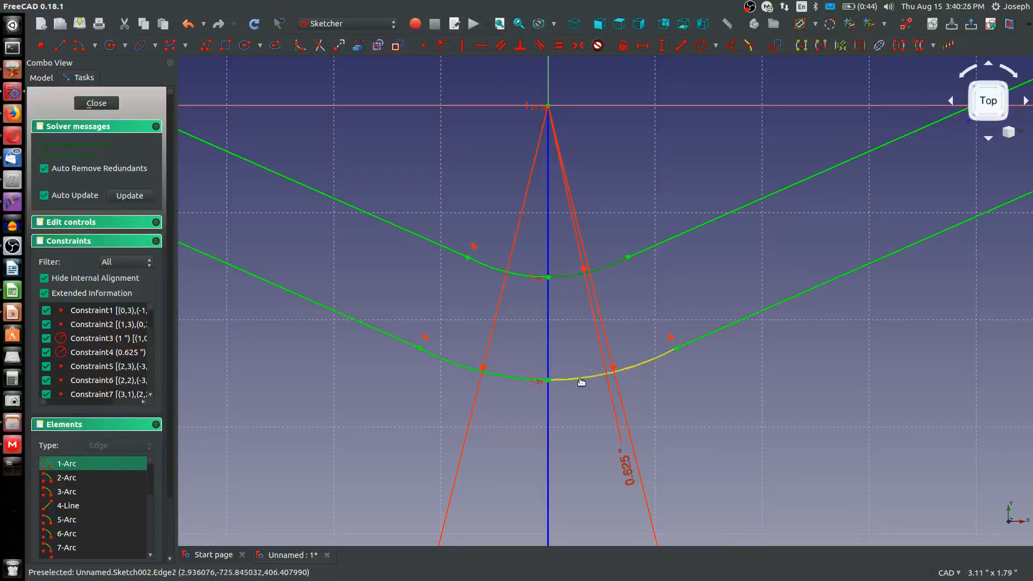
pyautogui.click(581, 381)
pyautogui.scroll(-10, 581, 382)
pyautogui.scroll(-5, 683, 306)
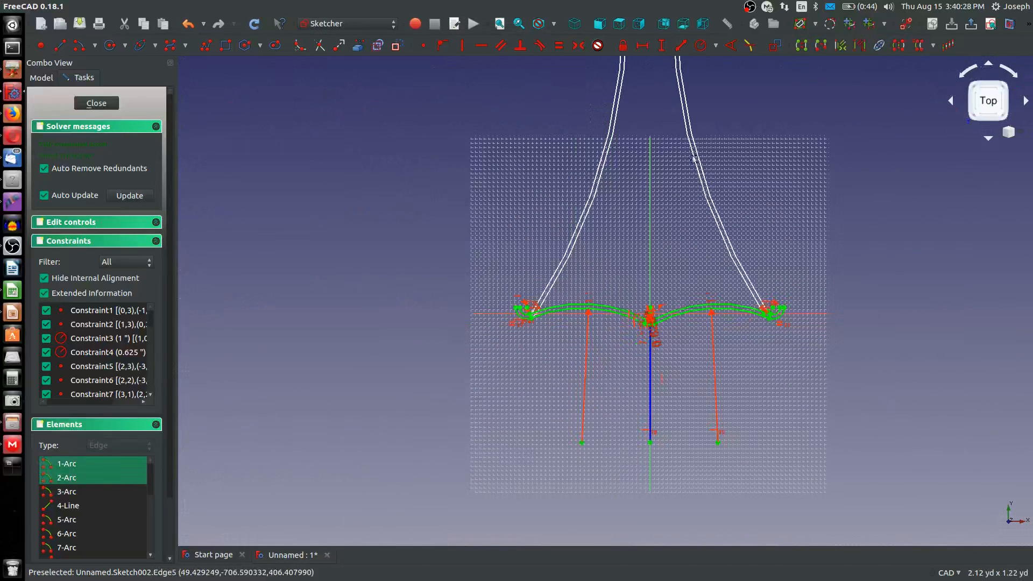
pyautogui.scroll(15, 597, 355)
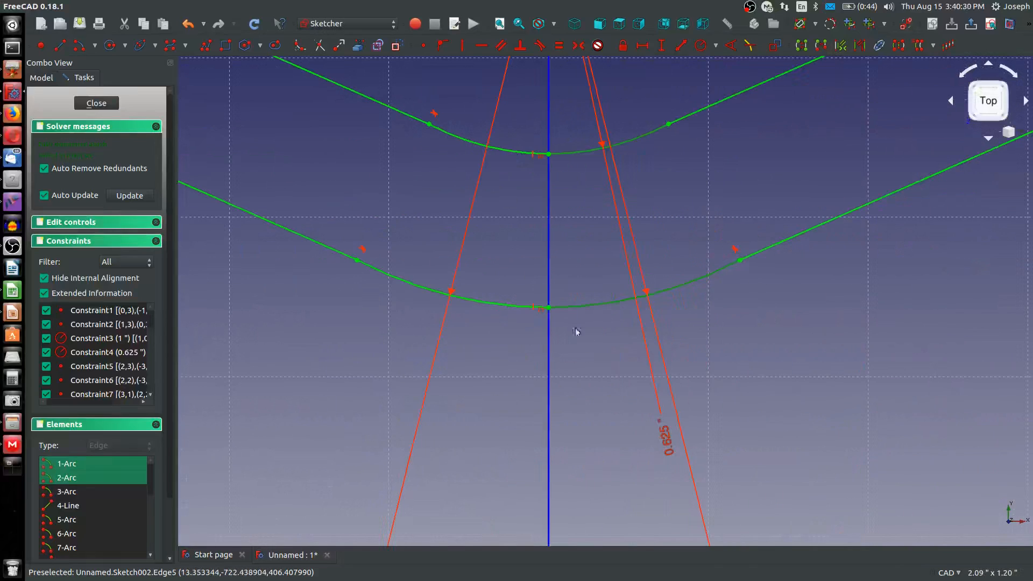
pyautogui.click(506, 307)
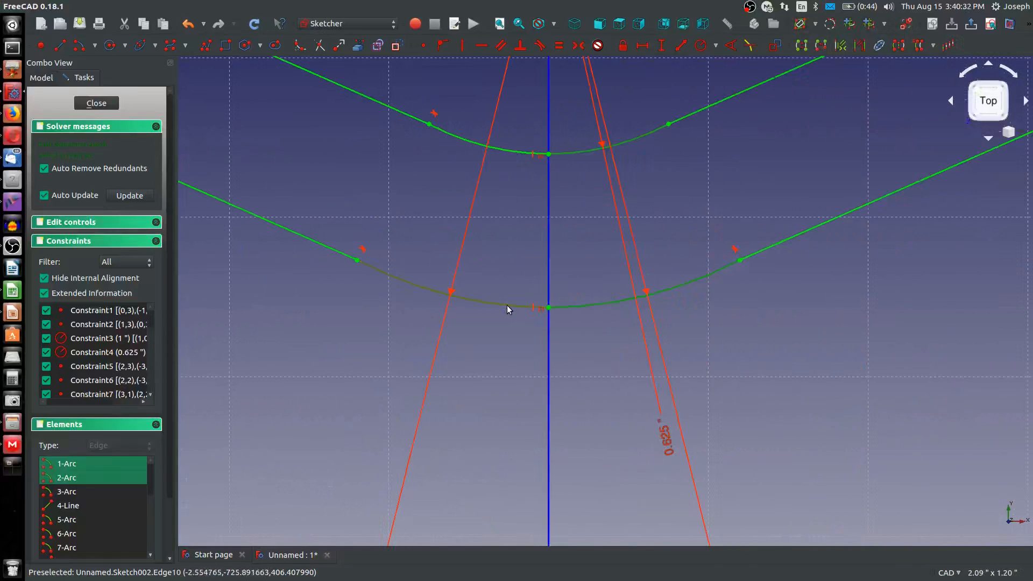
pyautogui.click(508, 148)
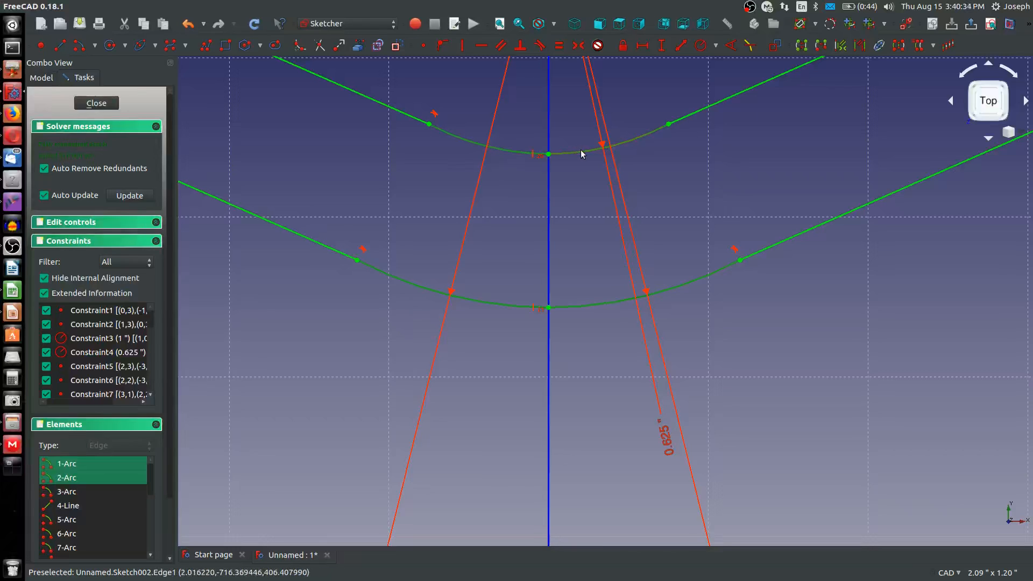
pyautogui.click(581, 154)
pyautogui.click(397, 45)
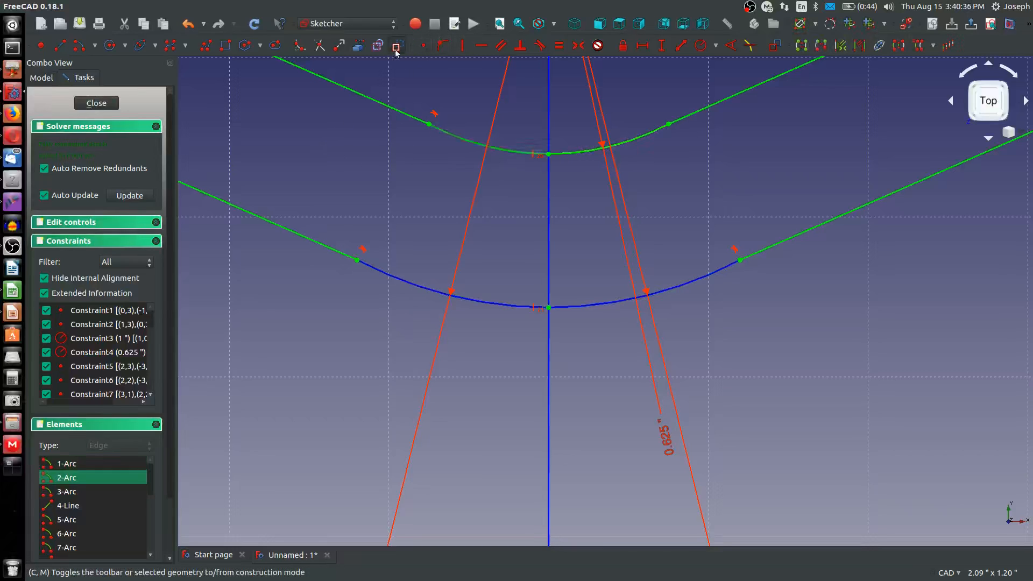
pyautogui.click(572, 156)
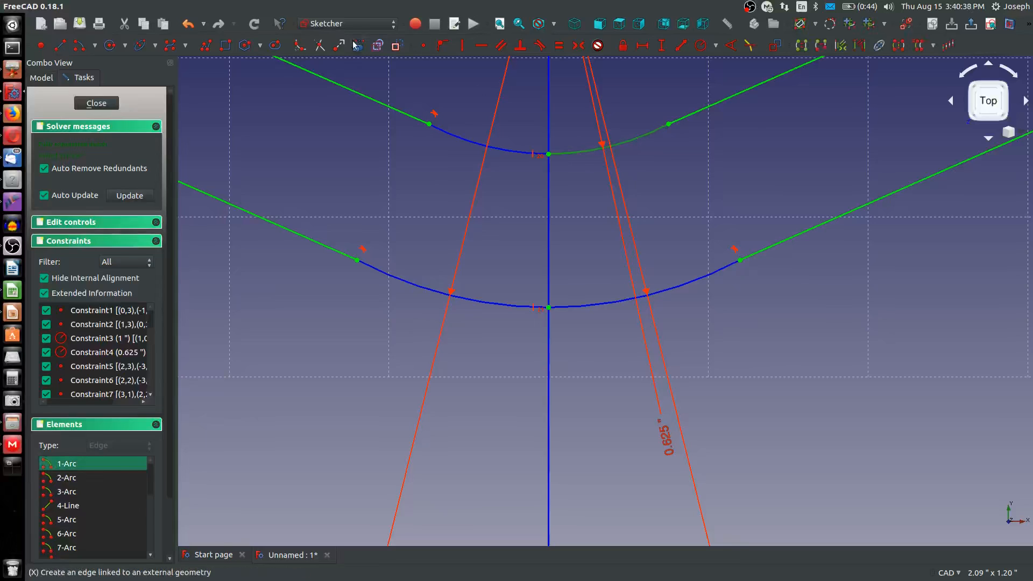
pyautogui.click(379, 45)
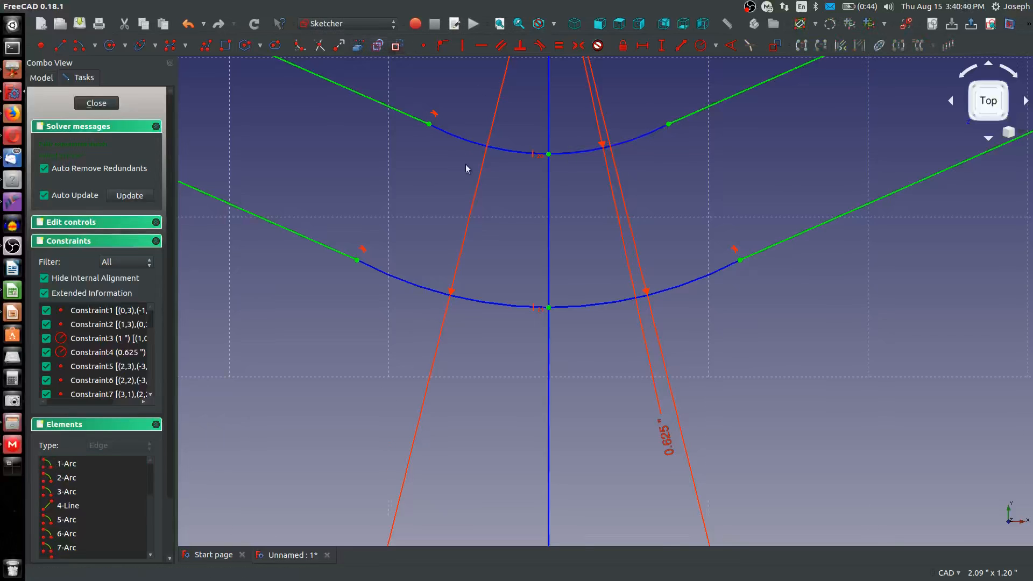
# Draw one continuous arc centred on the sketch origin, joining the two ends of the inner construction arcs
pyautogui.scroll(-4, 467, 167)
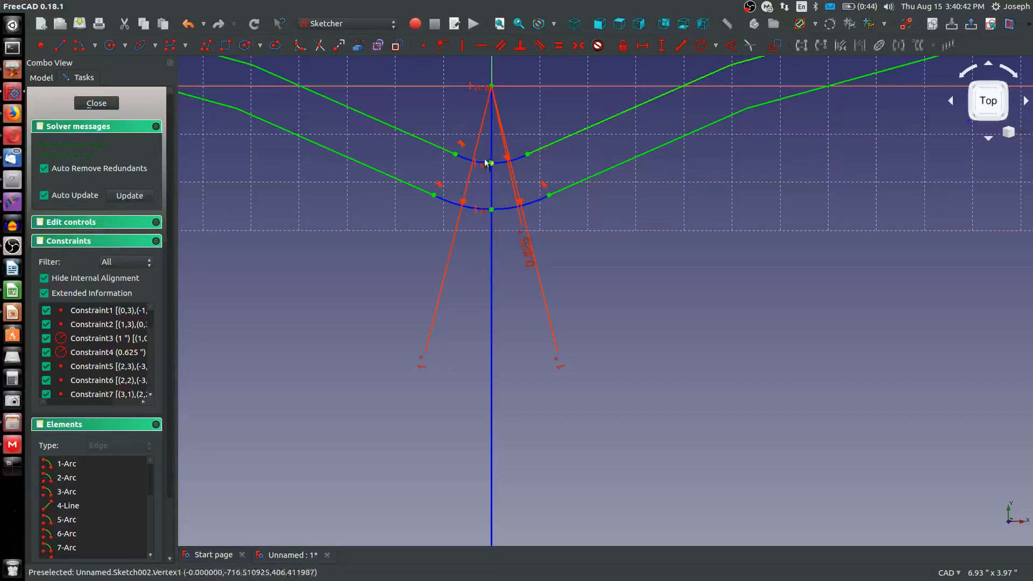
pyautogui.scroll(2, 485, 92)
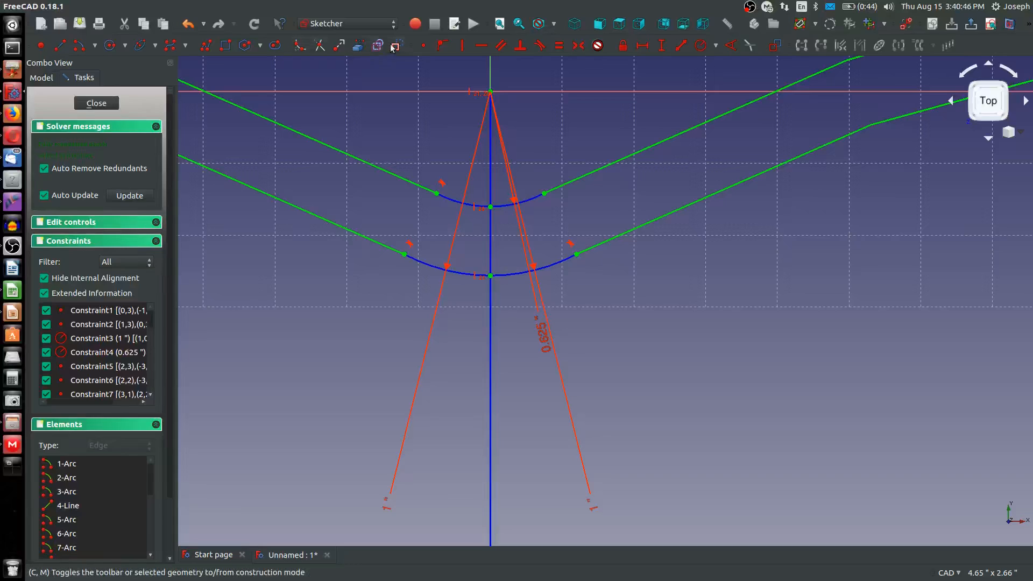
pyautogui.click(490, 93)
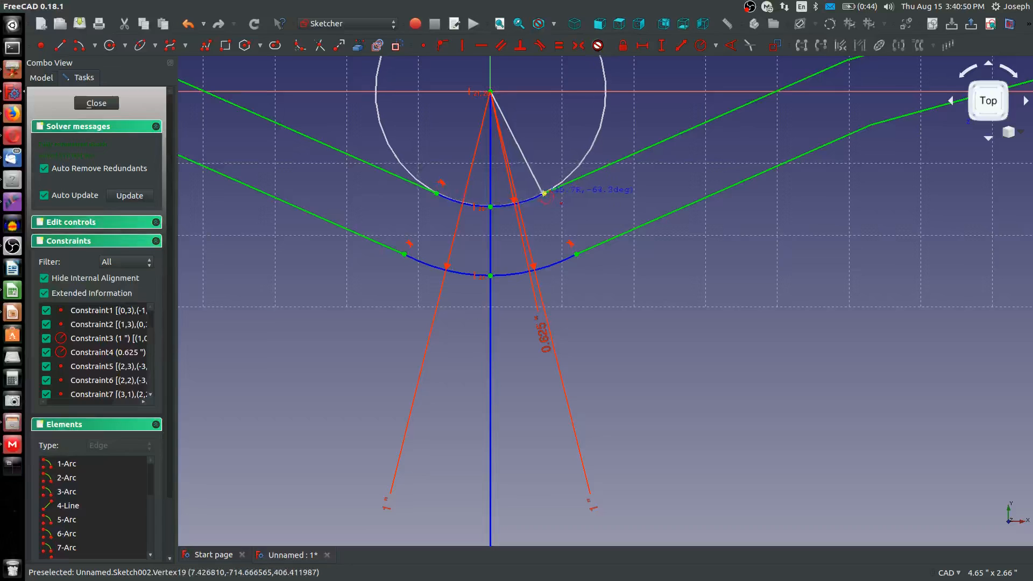
pyautogui.click(544, 193)
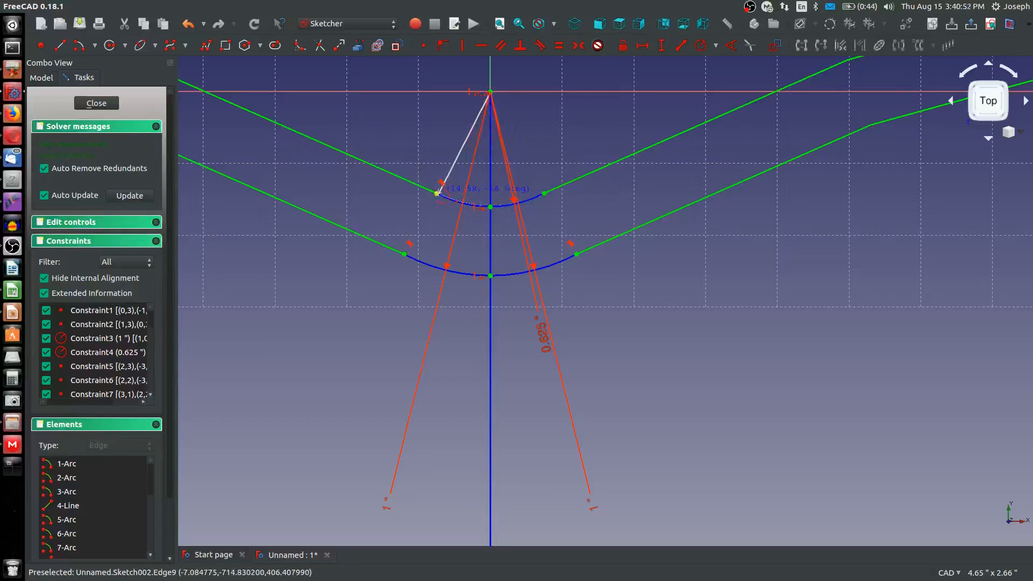
pyautogui.click(436, 193)
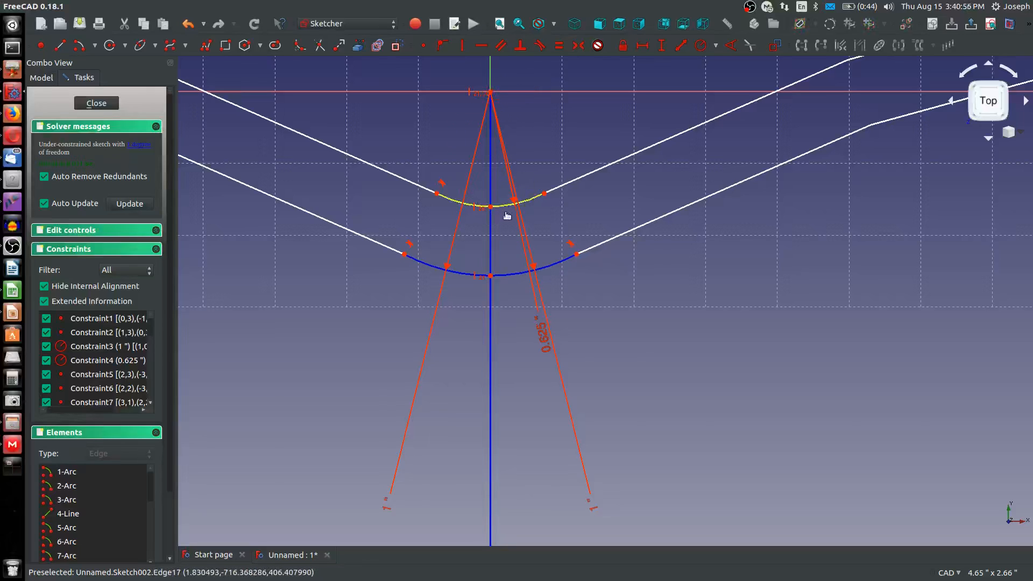
# Constrain the new inner arc equal in radius to the adjoining construction arc
pyautogui.moveTo(506, 215)
pyautogui.mouseDown()
pyautogui.moveTo(502, 253)
pyautogui.moveTo(495, 222)
pyautogui.mouseUp()
pyautogui.scroll(5, 500, 213)
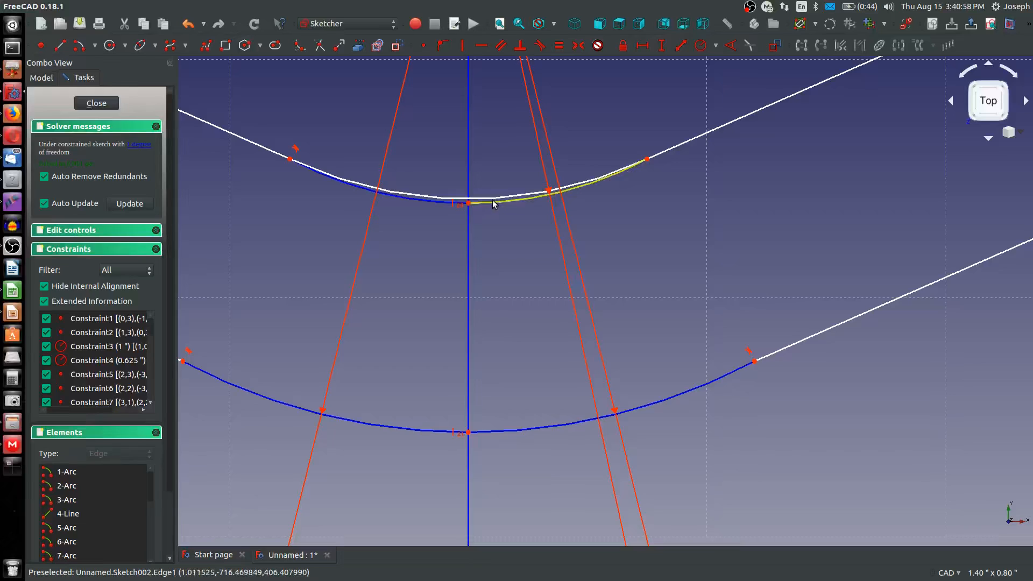
pyautogui.click(493, 200)
pyautogui.click(494, 199)
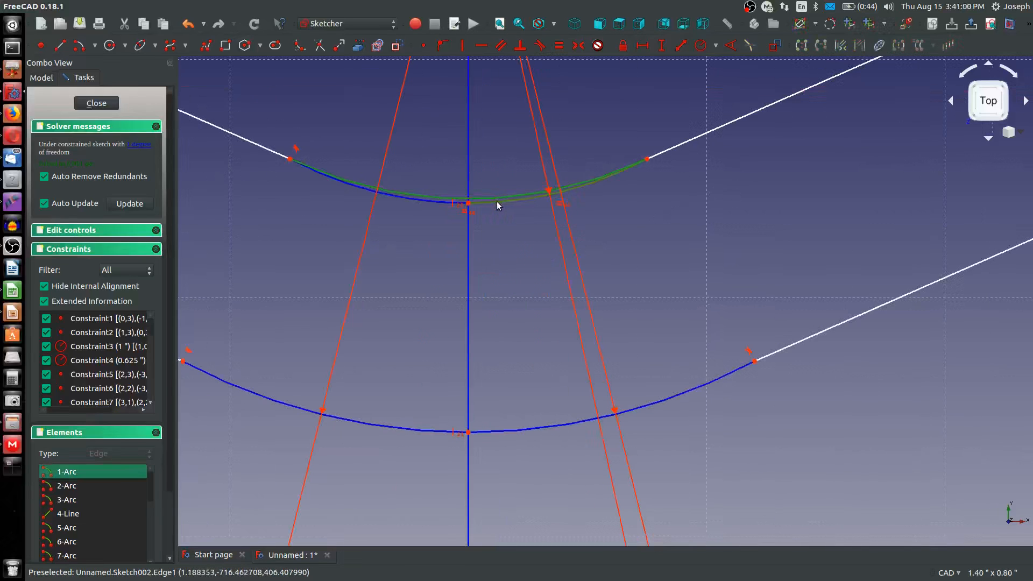
pyautogui.press('e')
# Draw one arc joining the ends of the outer construction arcs, centred on the vertical axis point above the origin, and close the sketch
pyautogui.scroll(-5, 492, 218)
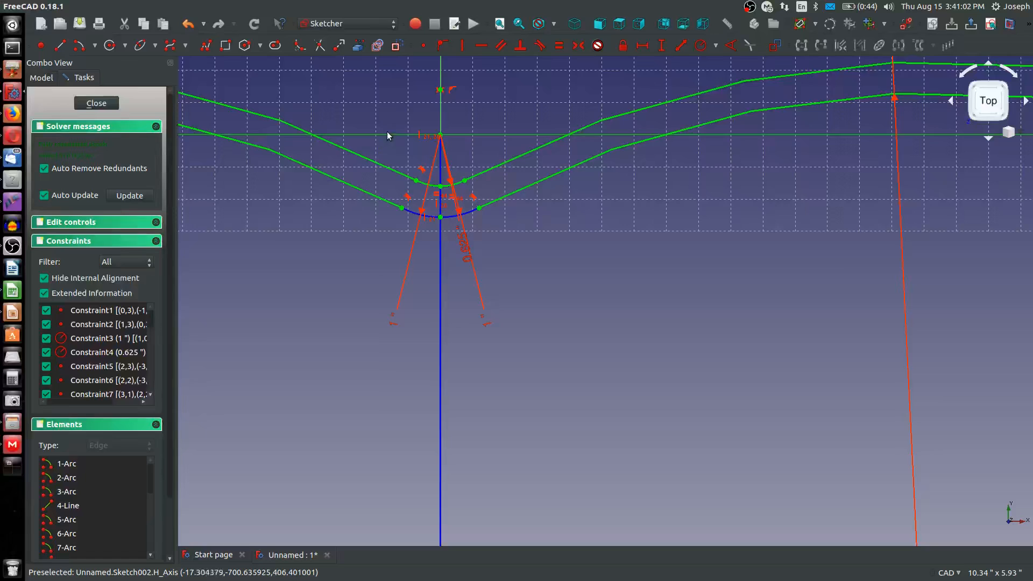
pyautogui.moveTo(426, 116); pyautogui.dragTo(430, 174, button='middle')
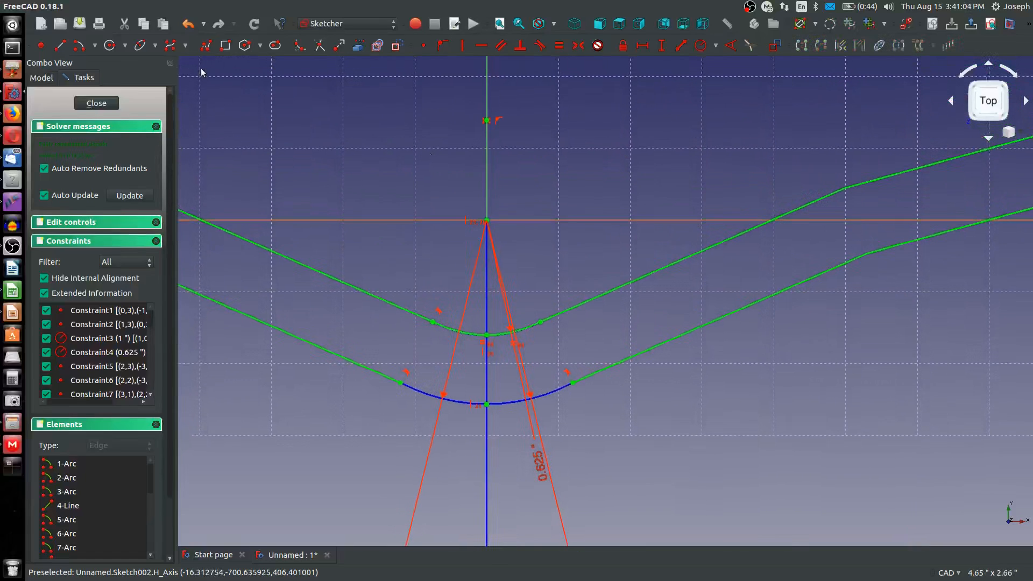
pyautogui.click(79, 45)
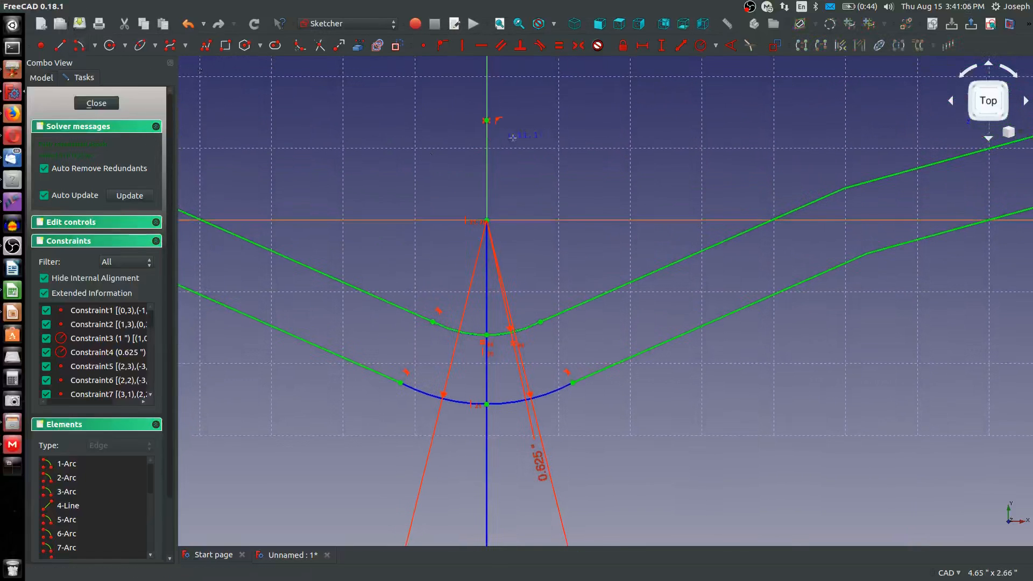
pyautogui.click(487, 119)
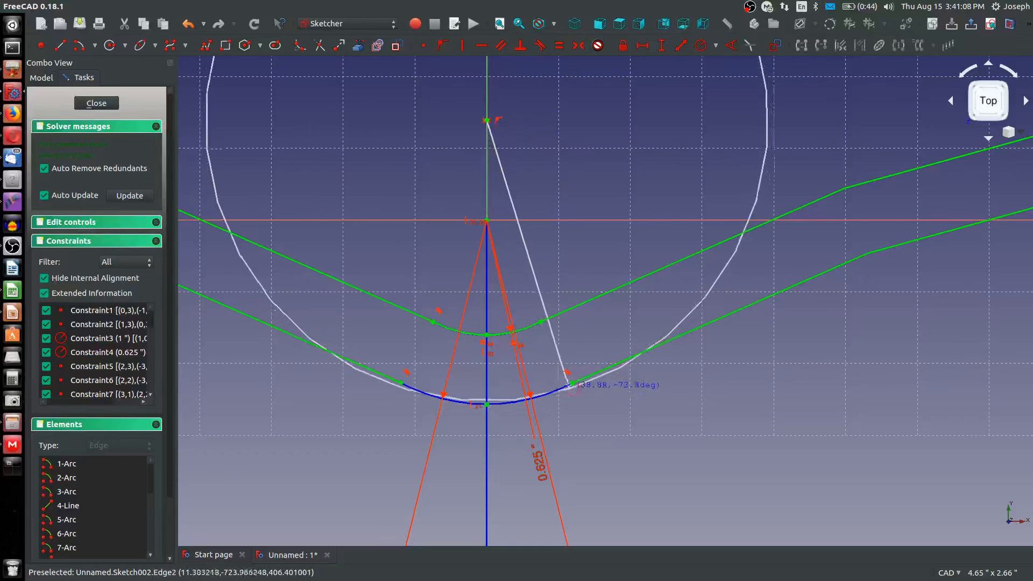
pyautogui.click(572, 382)
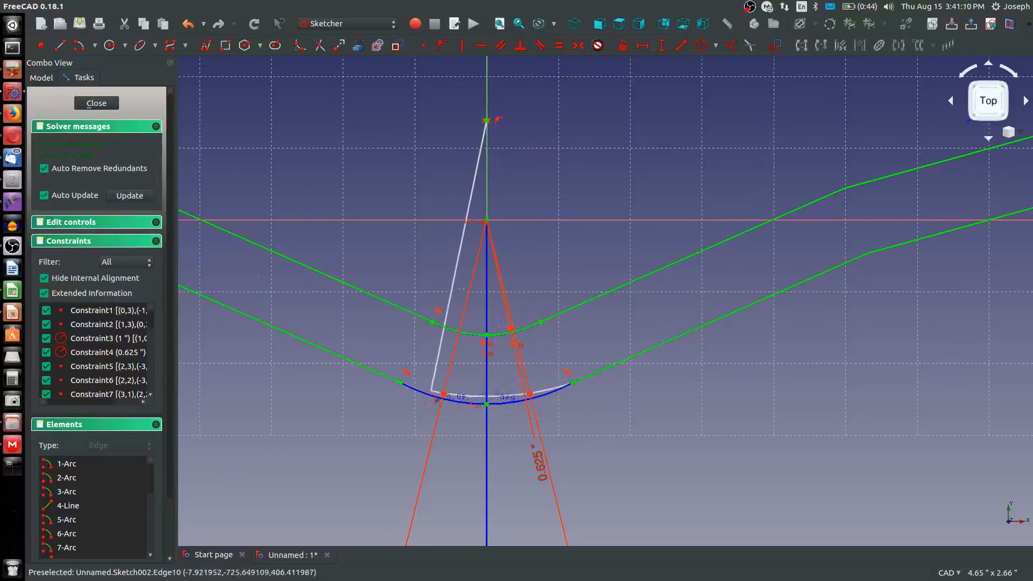
pyautogui.click(401, 382)
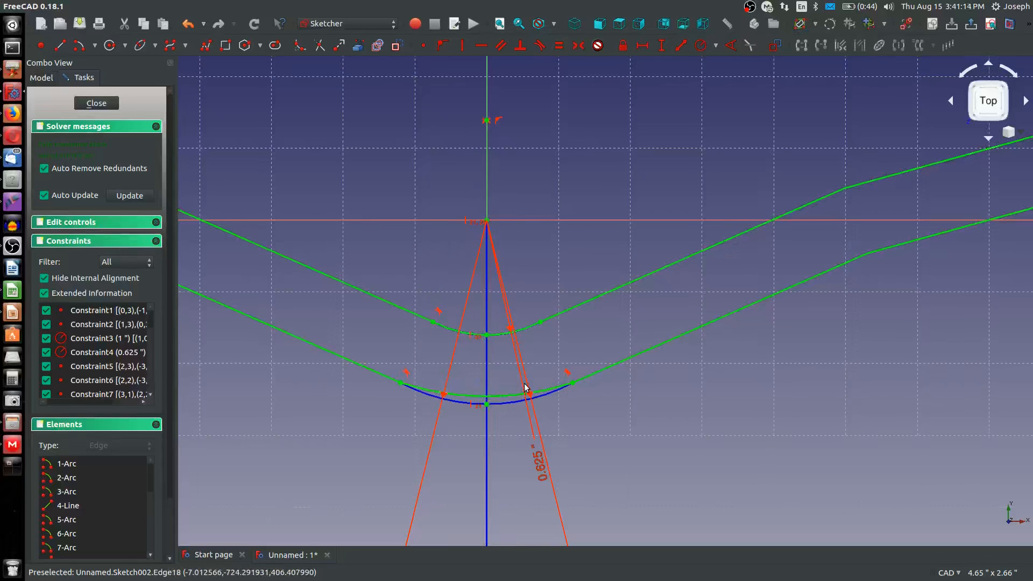
pyautogui.scroll(-2, 525, 387)
pyautogui.scroll(2, 554, 395)
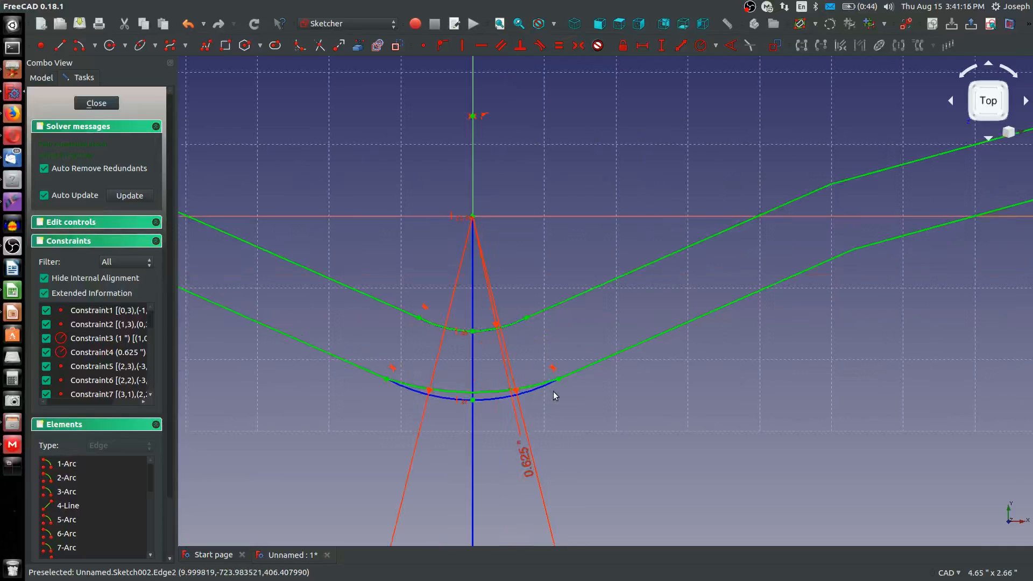
pyautogui.scroll(-4, 554, 389)
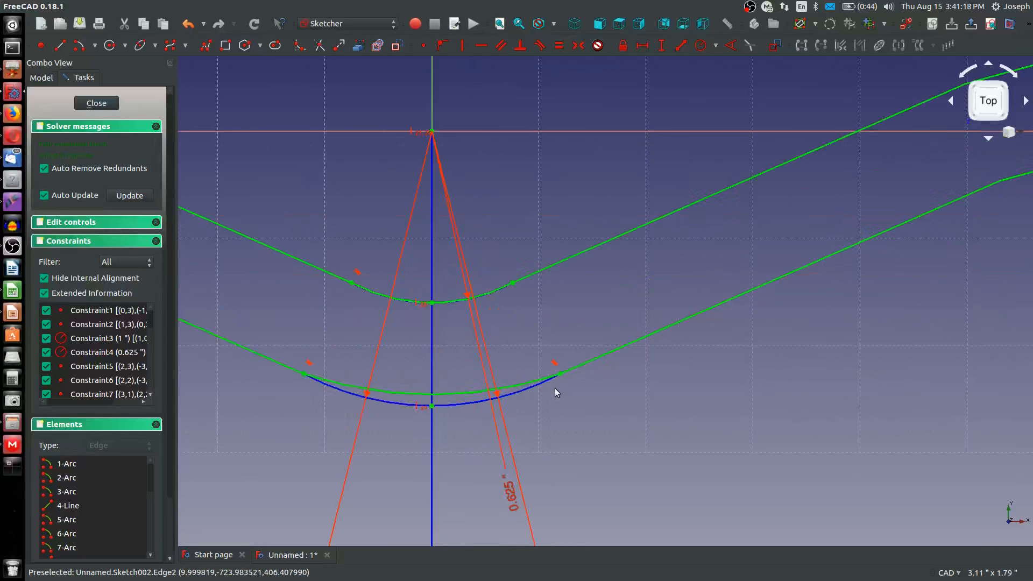
pyautogui.scroll(-8, 554, 388)
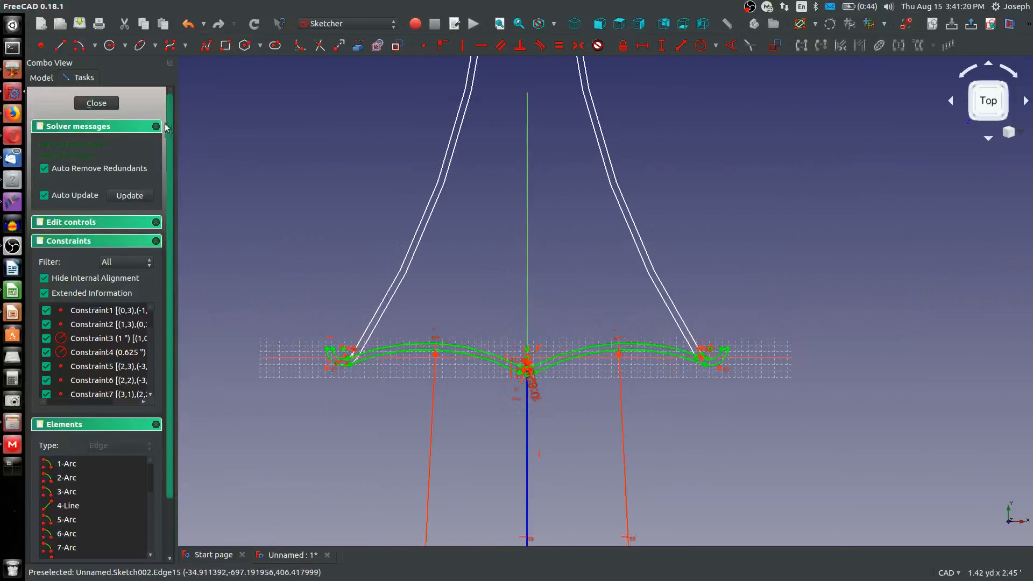
pyautogui.click(97, 103)
pyautogui.scroll(-5, 604, 341)
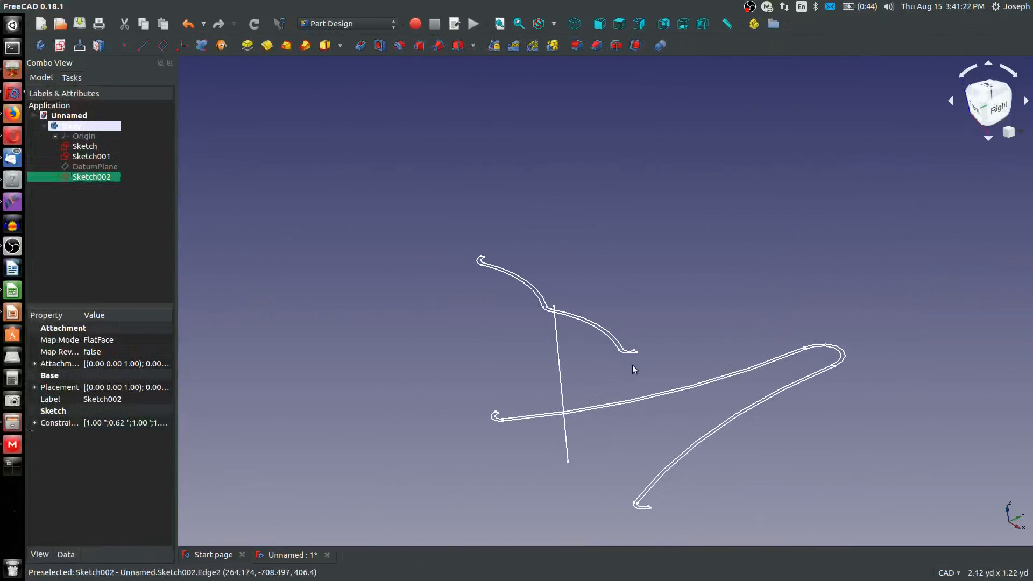
pyautogui.click(305, 44)
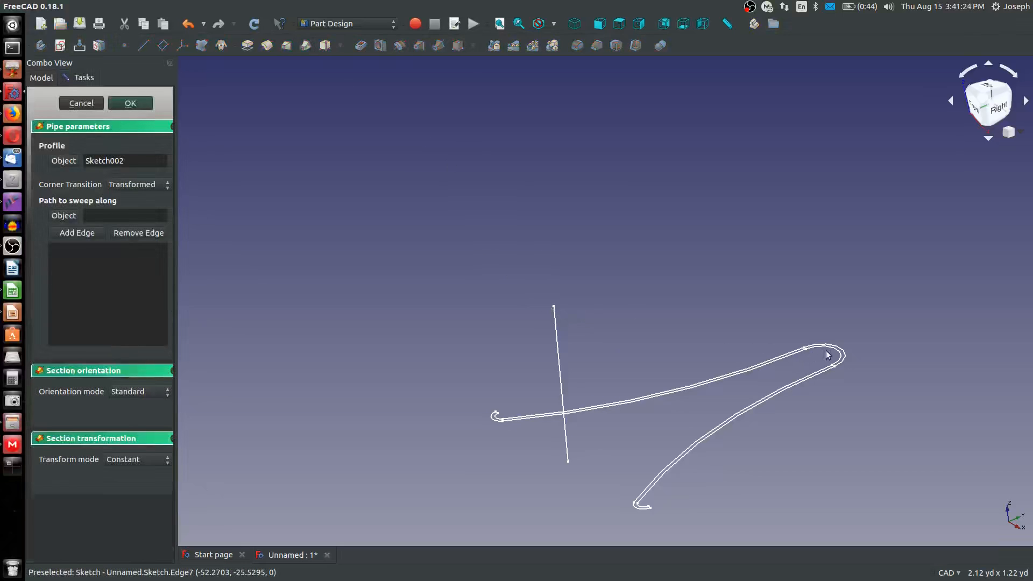
pyautogui.click(81, 102)
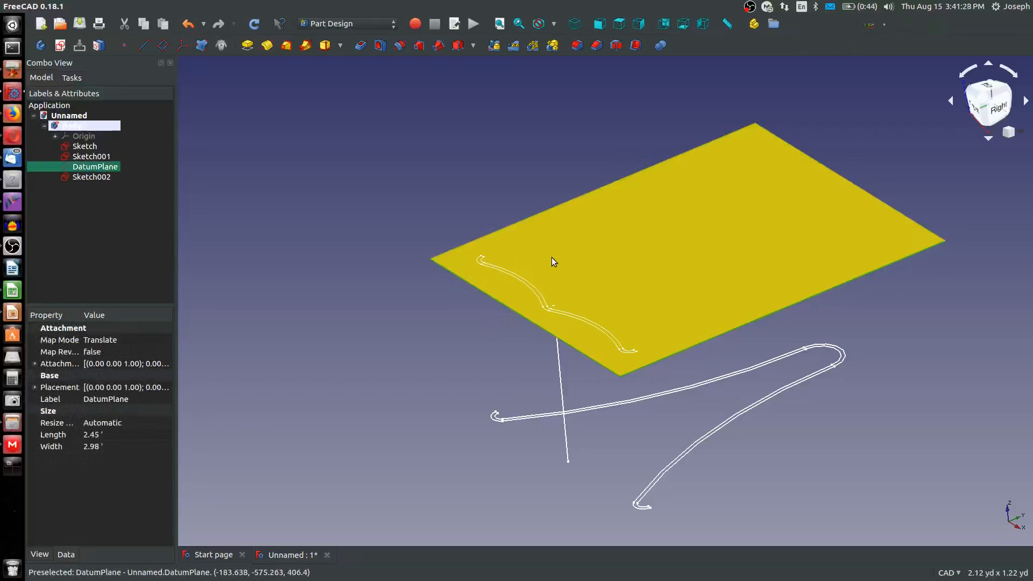
# Hide the datum plane and start an additive pipe with Sketch as the profile and Sketch001 as the sweep path
pyautogui.press('space')
pyautogui.scroll(3, 632, 387)
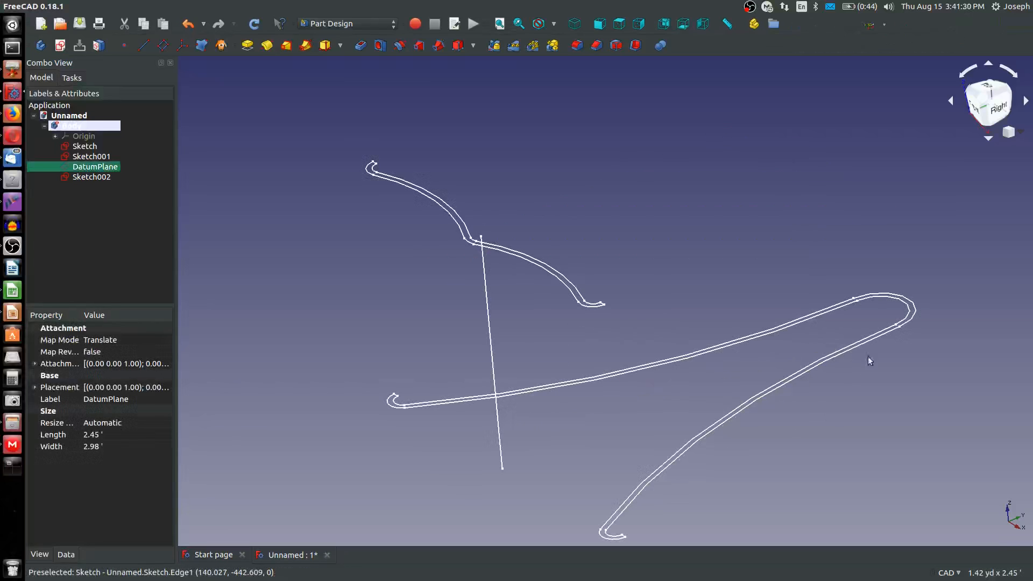
pyautogui.click(900, 298)
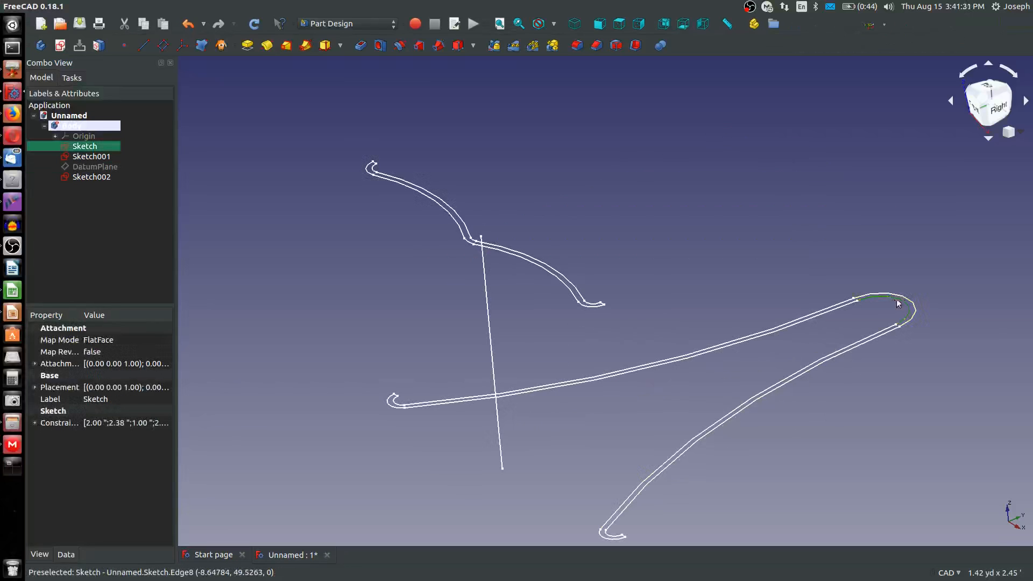
pyautogui.click(305, 45)
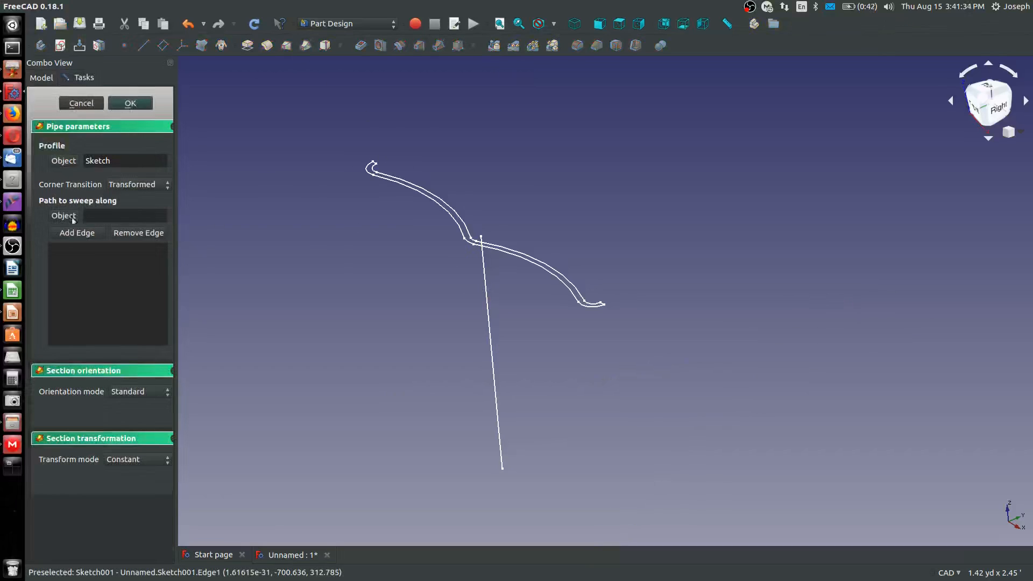
pyautogui.click(488, 341)
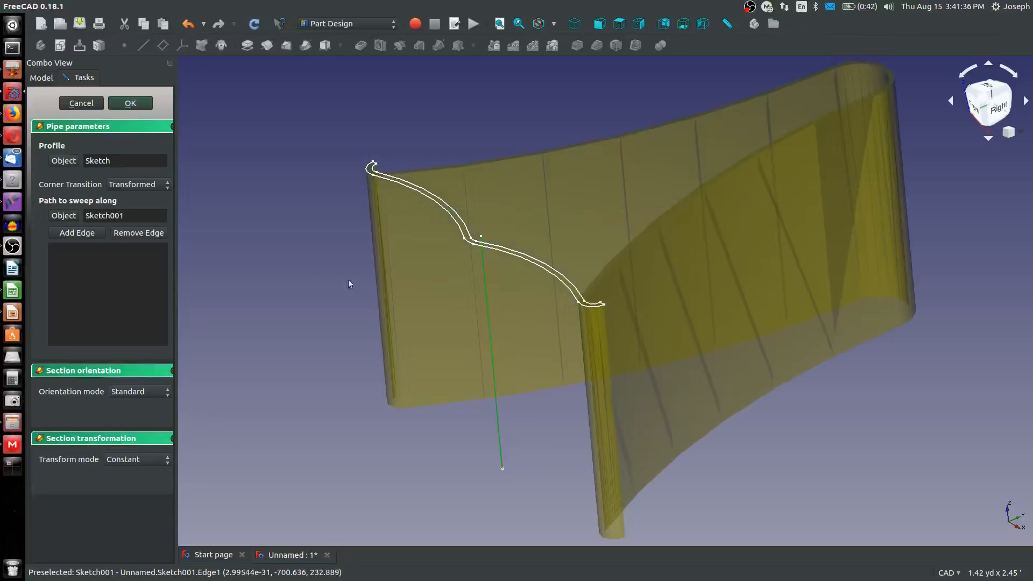
# Set the pipe's transform mode to Multisection, add Sketch002 as a section and accept the pipe
pyautogui.click(135, 459)
pyautogui.click(124, 535)
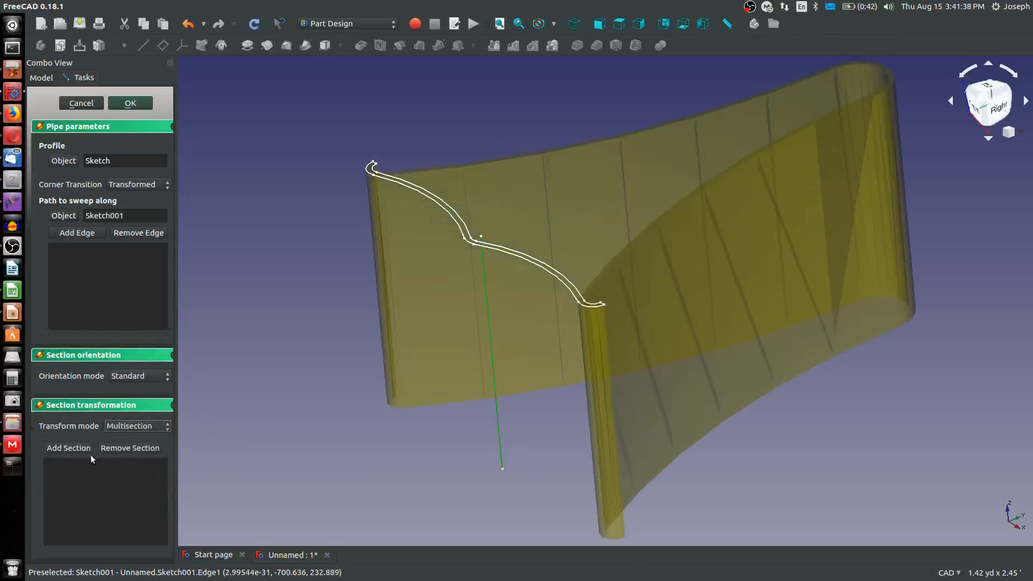
pyautogui.click(505, 251)
pyautogui.moveTo(615, 304)
pyautogui.mouseDown(button='middle')
pyautogui.moveTo(428, 291)
pyautogui.moveTo(486, 270)
pyautogui.moveTo(502, 290)
pyautogui.moveTo(624, 311)
pyautogui.mouseUp(button='middle')
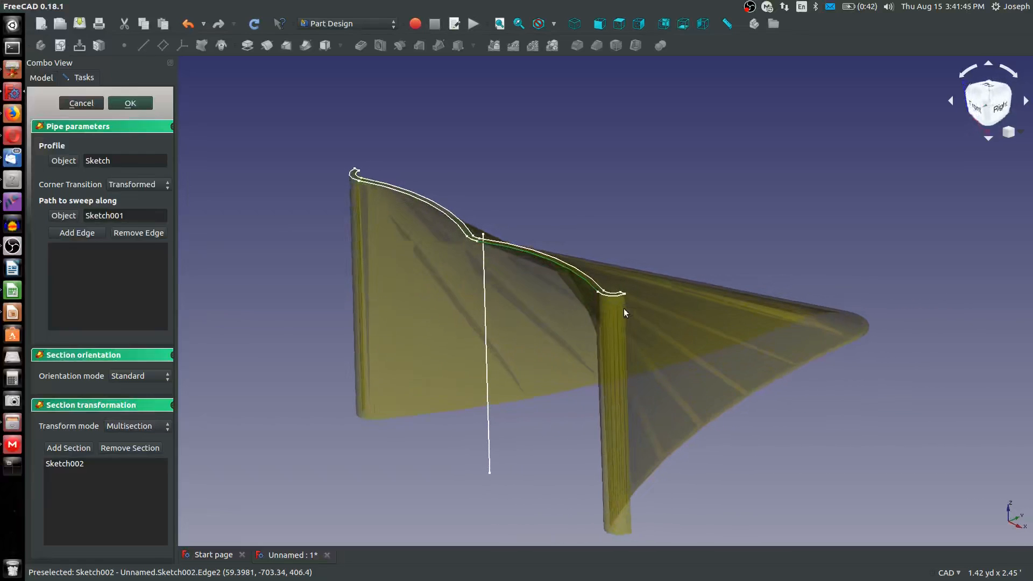
pyautogui.click(131, 103)
pyautogui.moveTo(491, 272); pyautogui.dragTo(524, 288, button='middle')
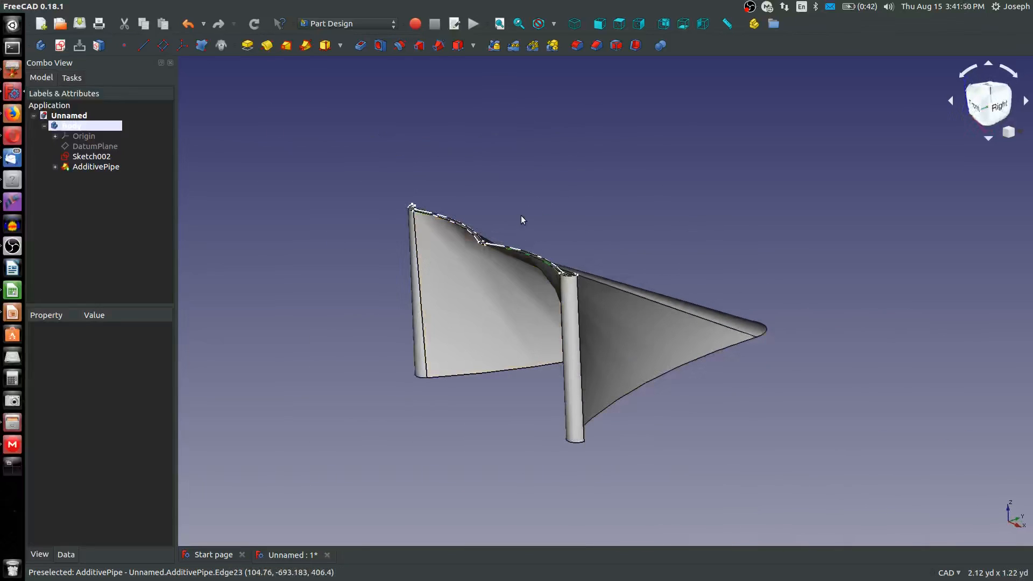
pyautogui.scroll(5, 496, 235)
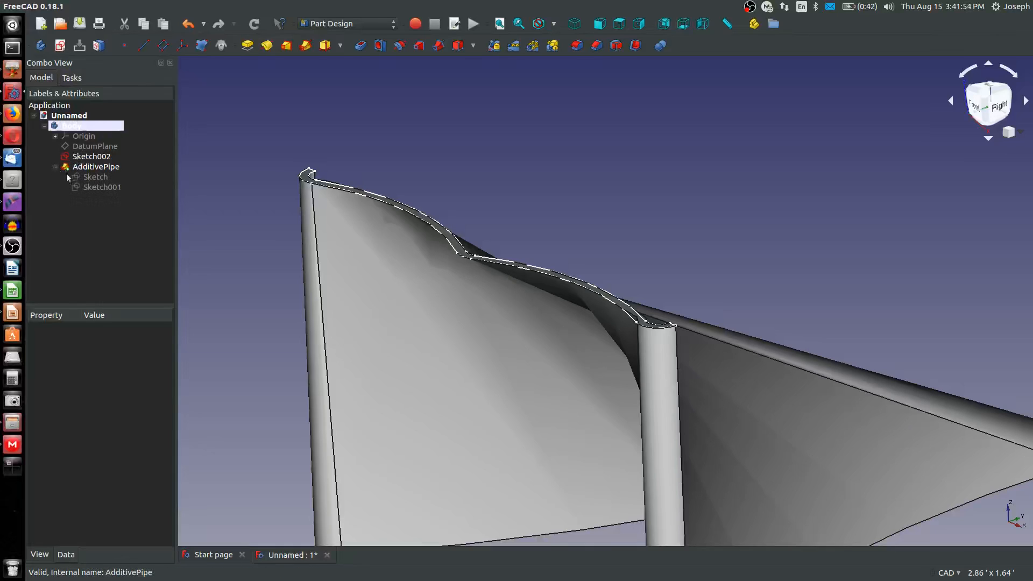
# In Sketch001, convert the arc, B-spline and remaining path segments beyond the vertical line from construction to regular geometry, and close the sketch
pyautogui.click(94, 188)
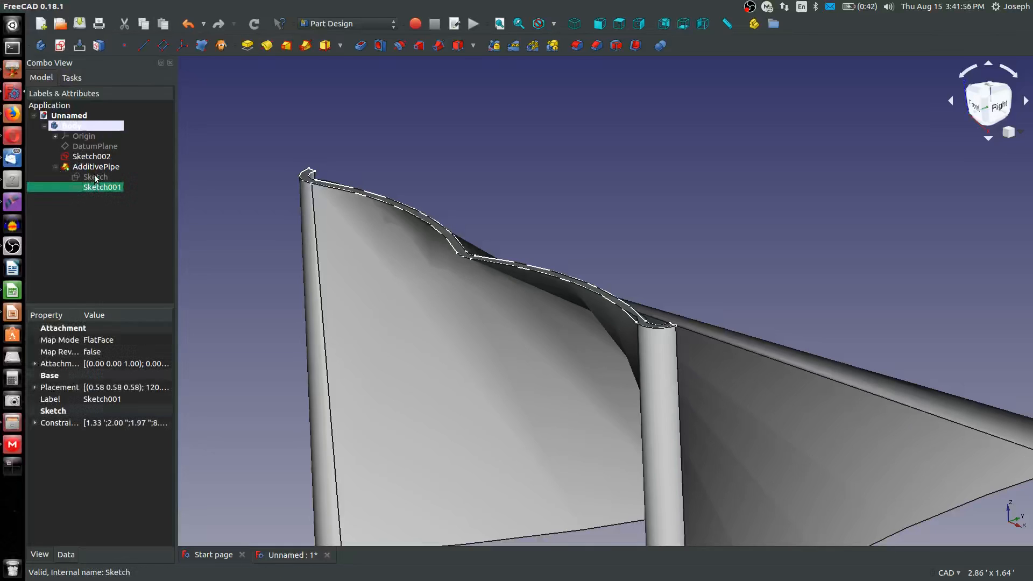
pyautogui.rightClick(94, 176)
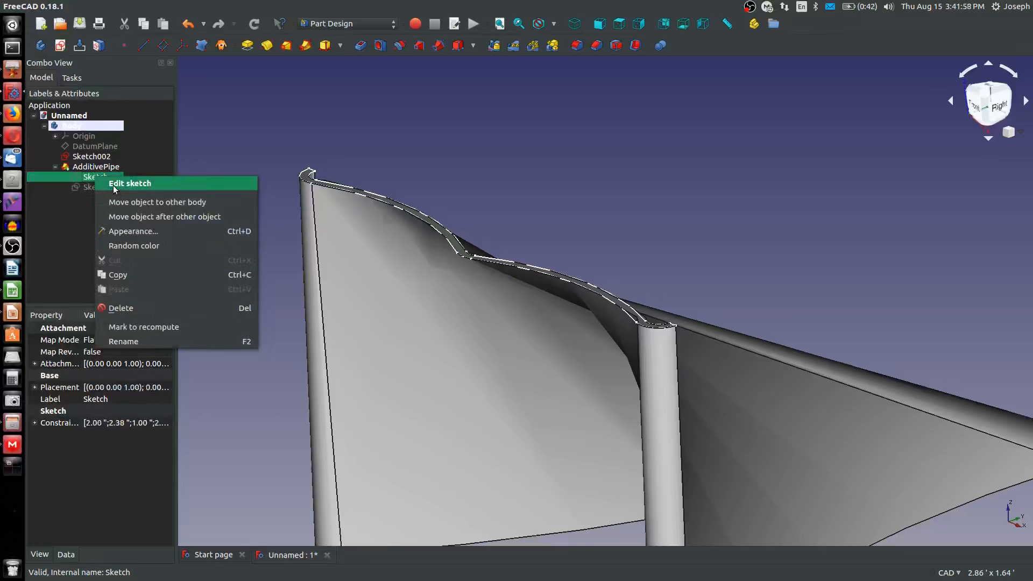
pyautogui.click(93, 188)
pyautogui.rightClick(98, 186)
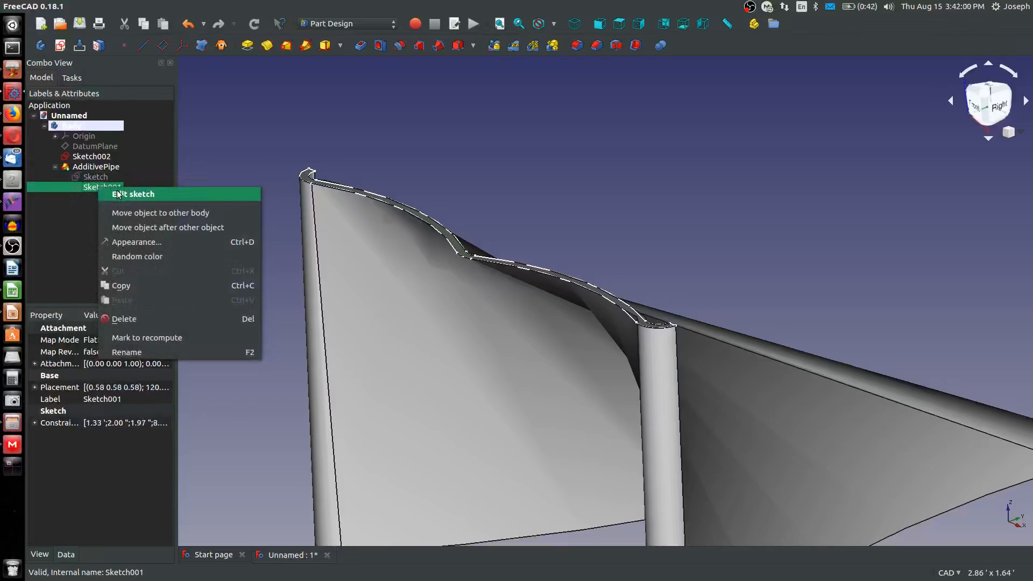
pyautogui.click(122, 194)
pyautogui.scroll(-2, 484, 189)
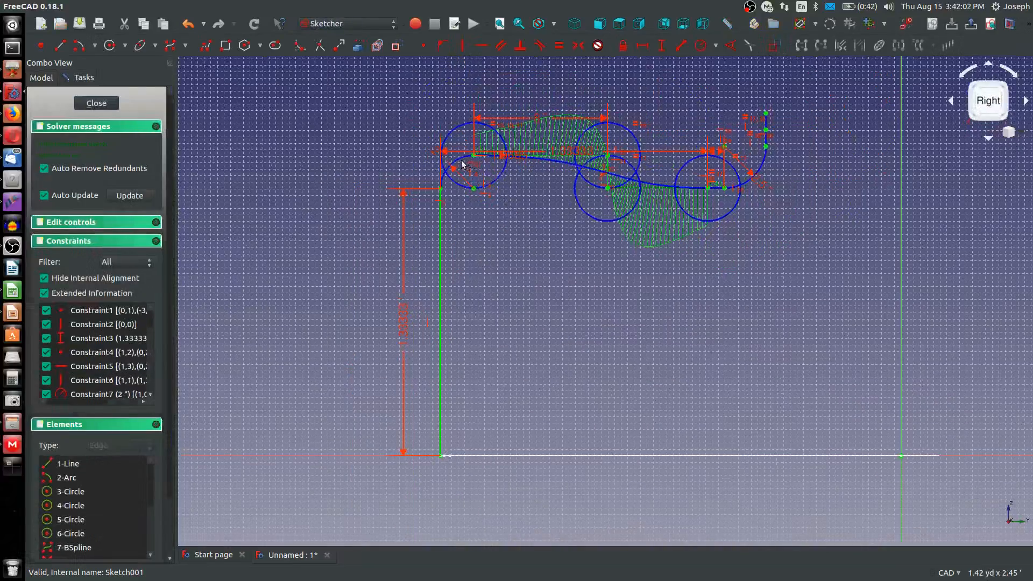
pyautogui.scroll(3, 436, 172)
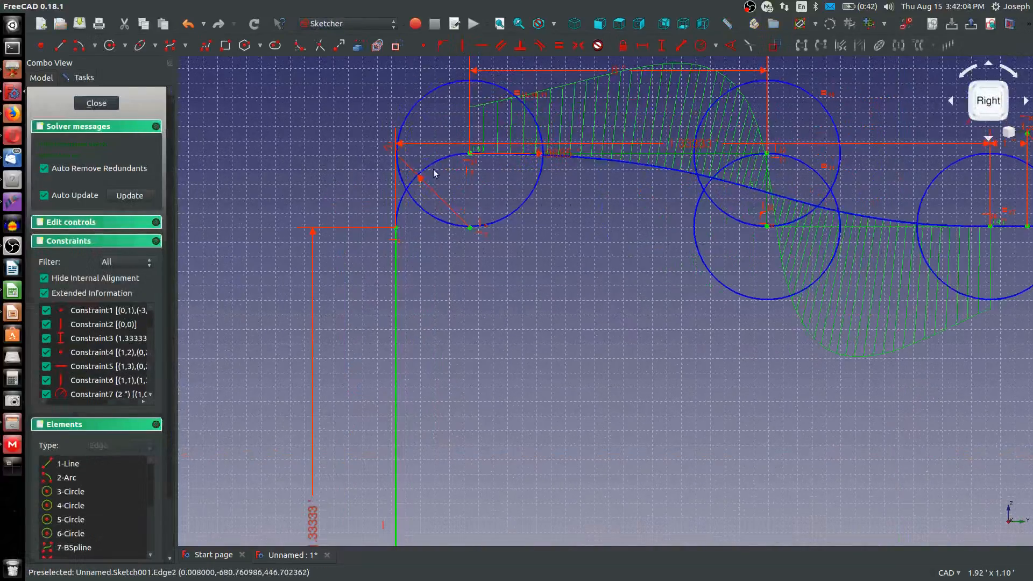
pyautogui.click(435, 171)
pyautogui.click(643, 166)
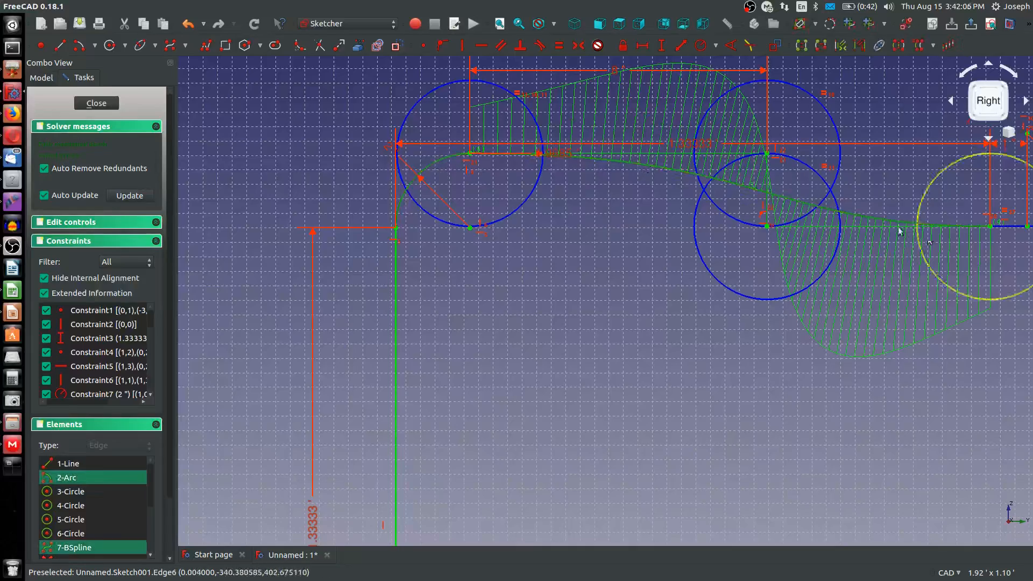
pyautogui.scroll(-2, 895, 228)
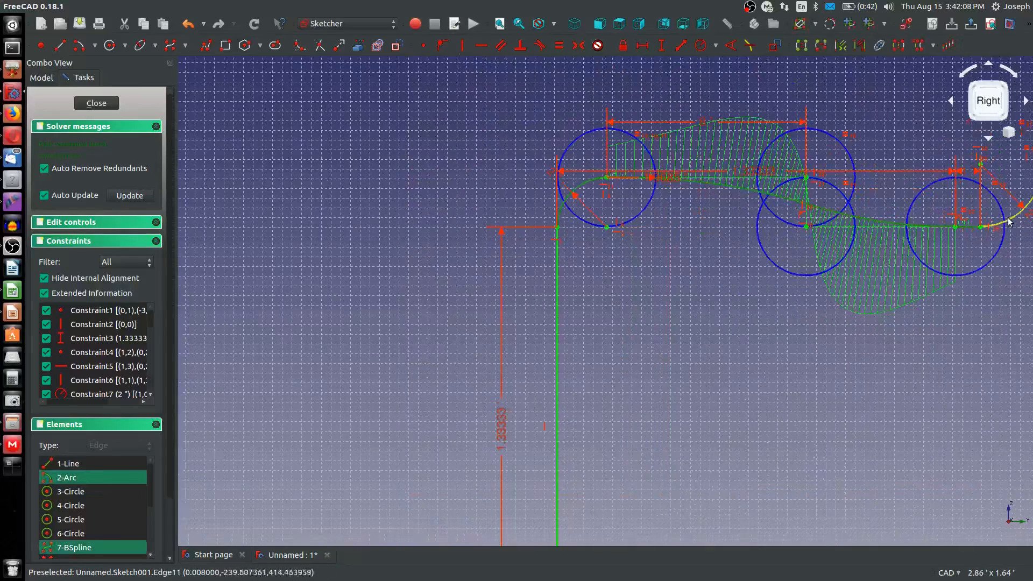
pyautogui.scroll(-3, 982, 202)
pyautogui.scroll(3, 877, 175)
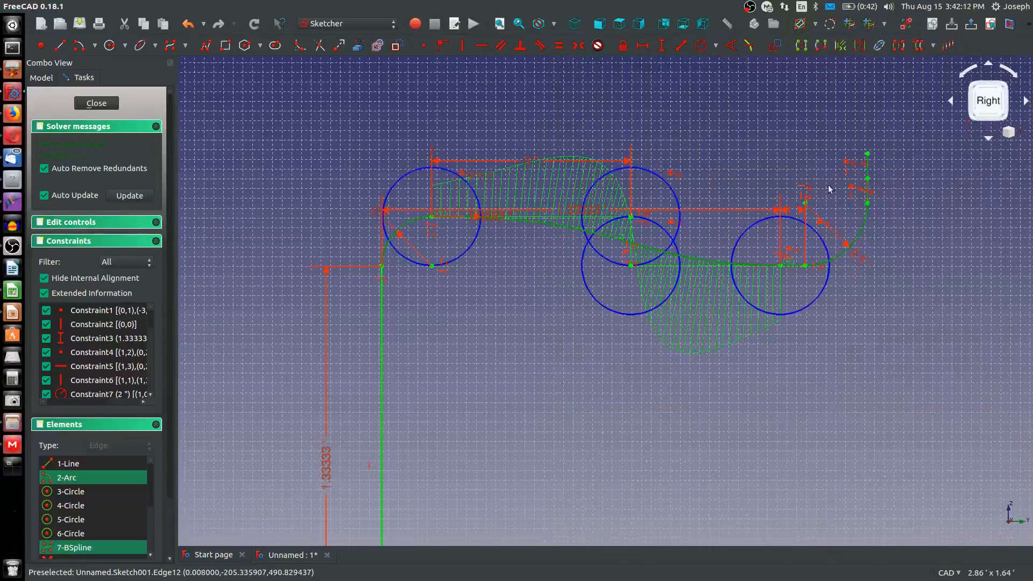
pyautogui.click(396, 47)
pyautogui.click(97, 103)
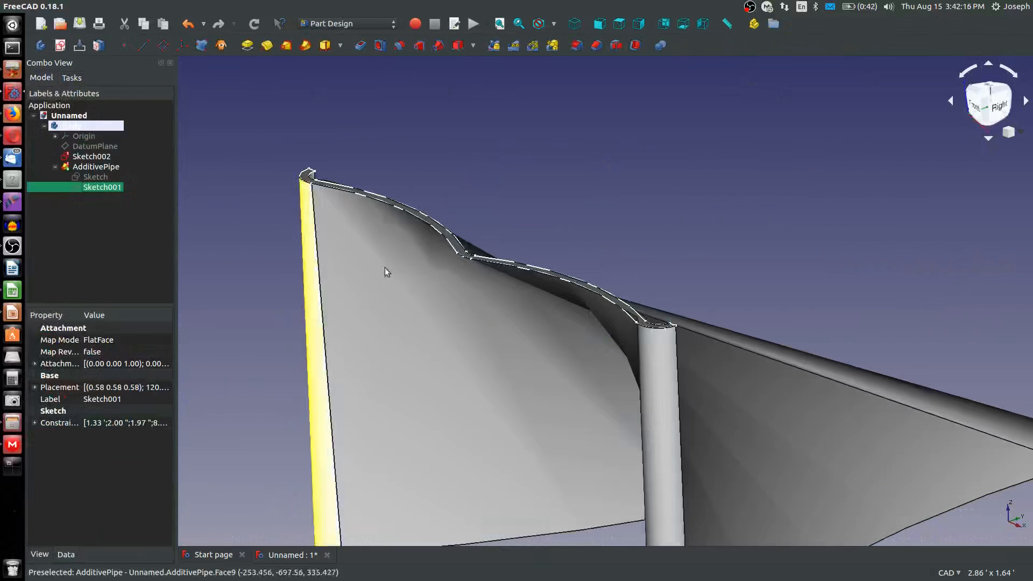
pyautogui.scroll(-4, 417, 280)
pyautogui.click(66, 200)
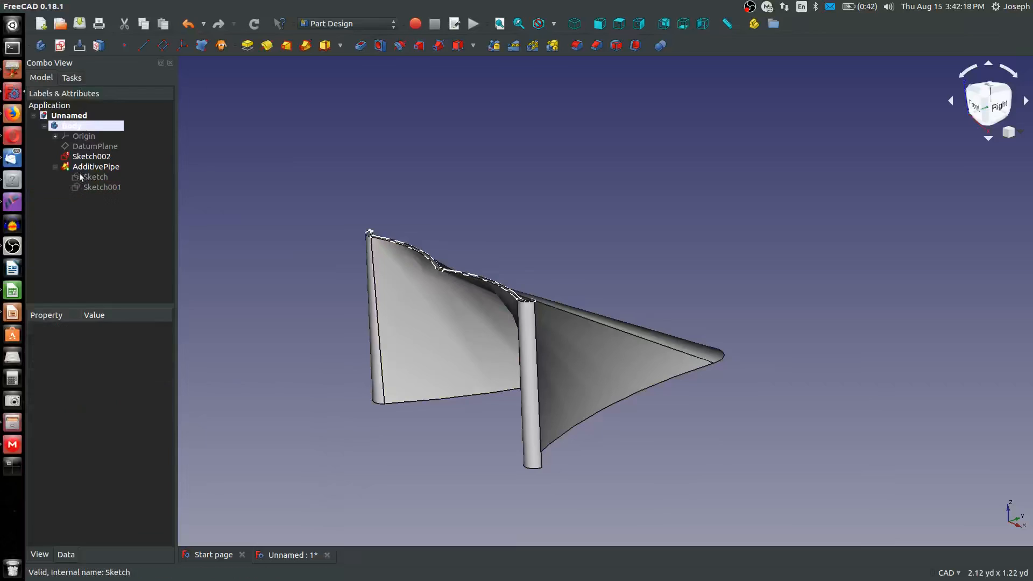
pyautogui.click(74, 157)
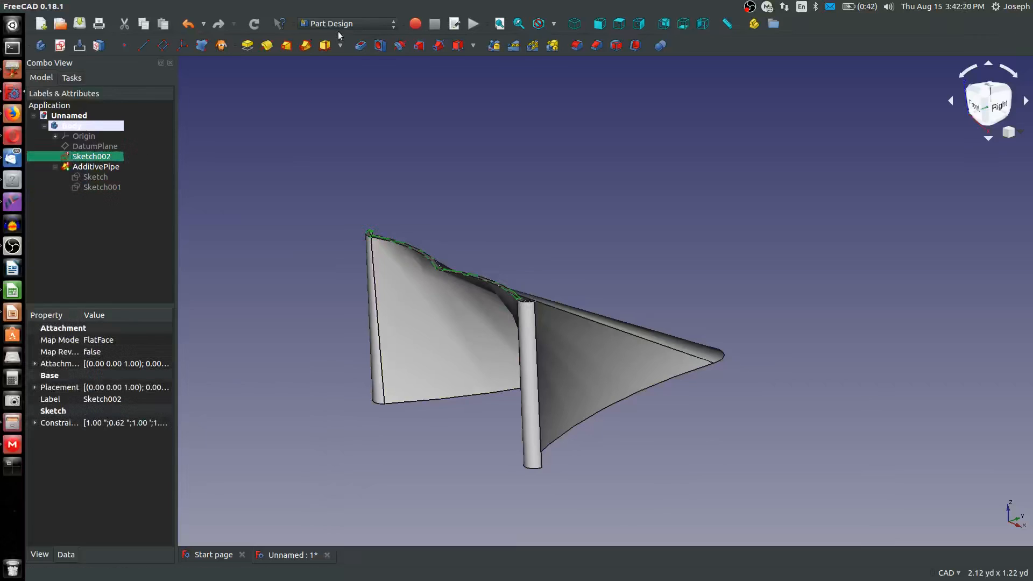
pyautogui.rightClick(89, 147)
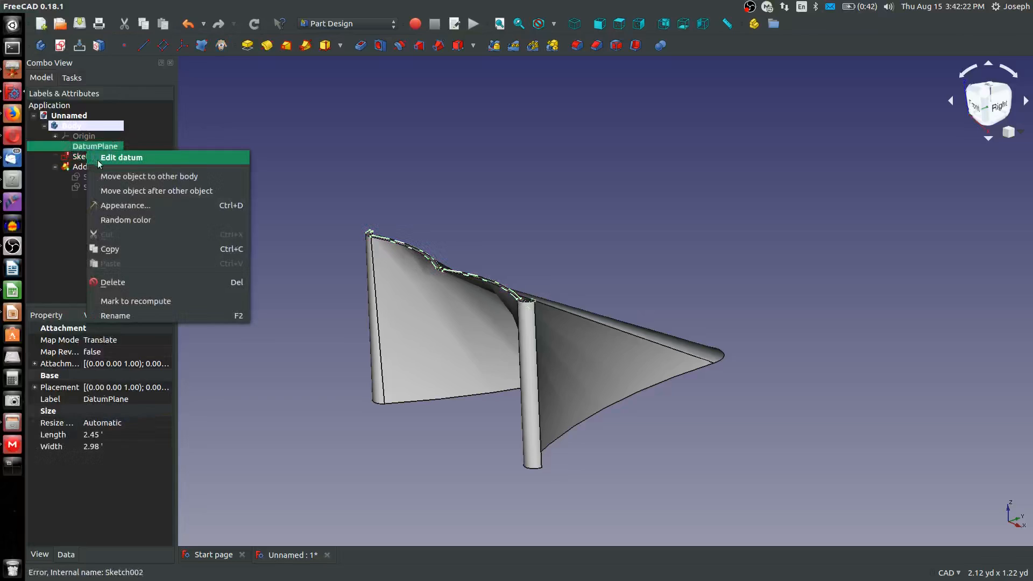
pyautogui.click(119, 158)
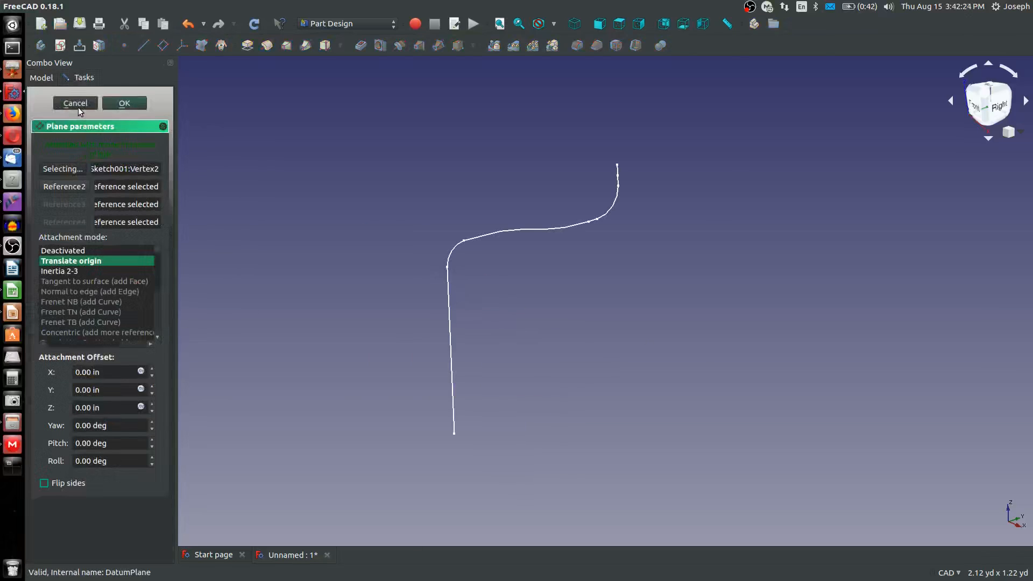
pyautogui.click(75, 103)
# Open Sketch002 for editing and delete the redundant 0.625 in radius constraint, Constraint24
pyautogui.rightClick(81, 157)
pyautogui.click(115, 164)
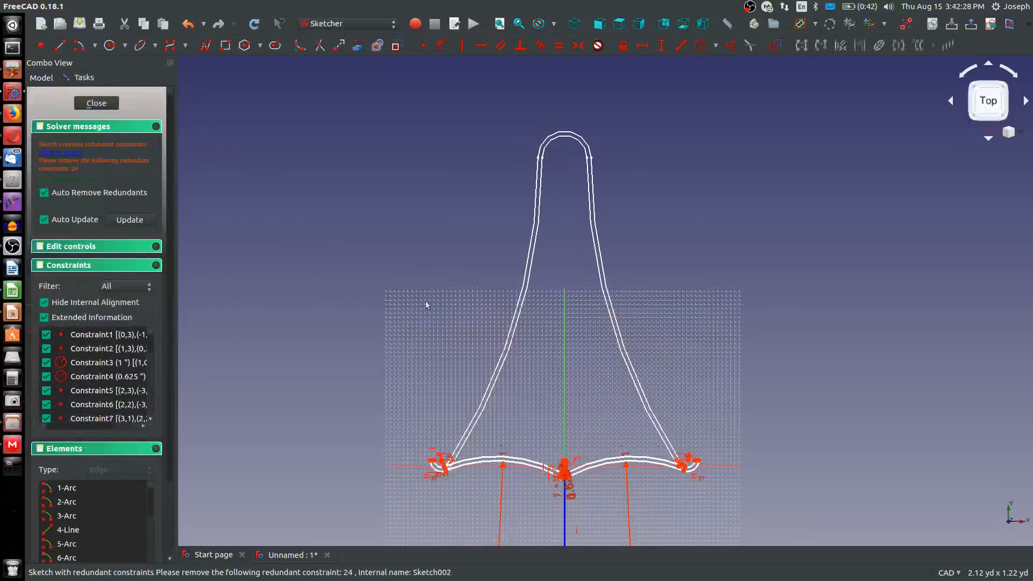
pyautogui.scroll(-4, 471, 350)
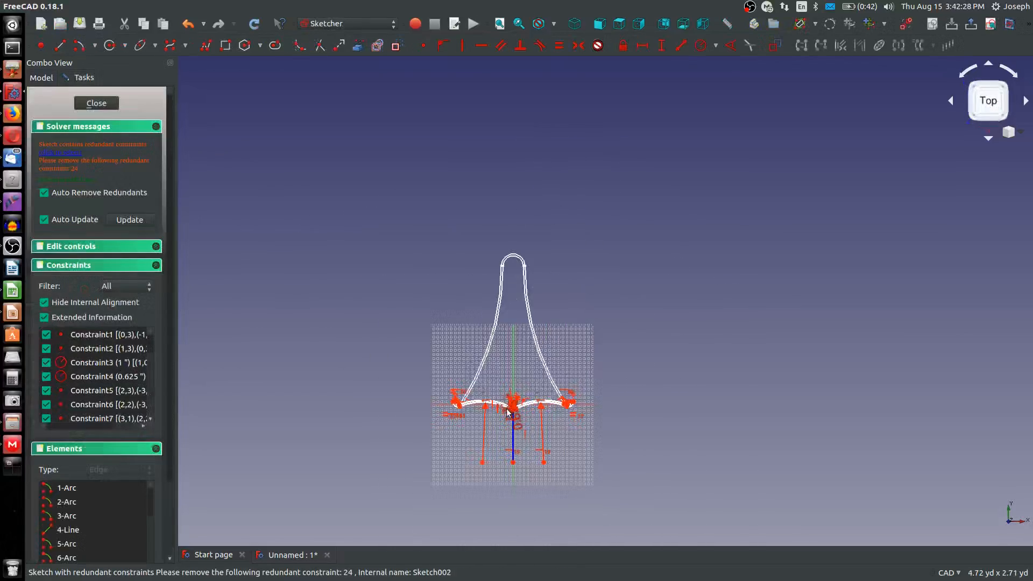
pyautogui.scroll(5, 508, 412)
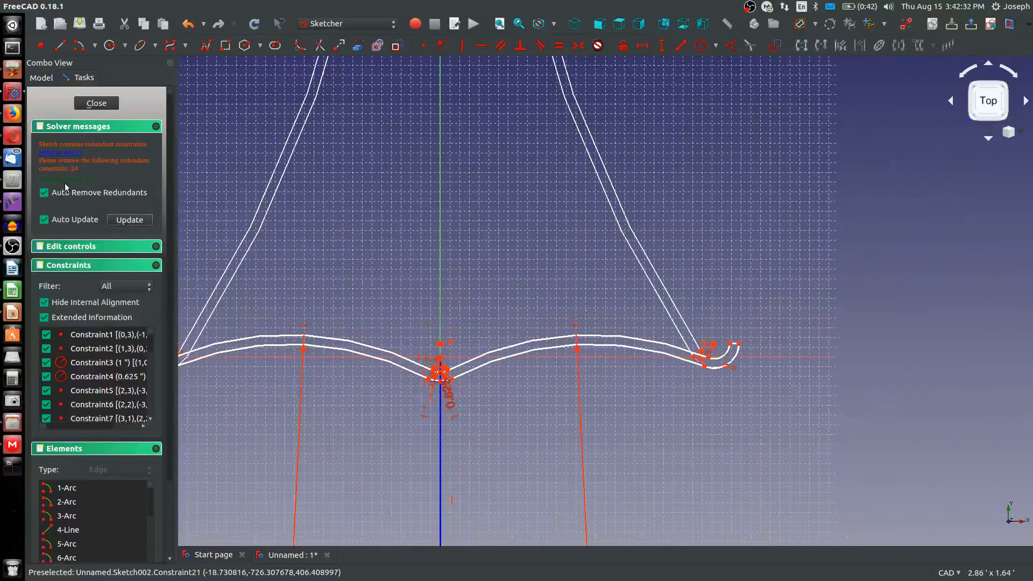
pyautogui.scroll(-3, 65, 187)
pyautogui.scroll(-11, 89, 317)
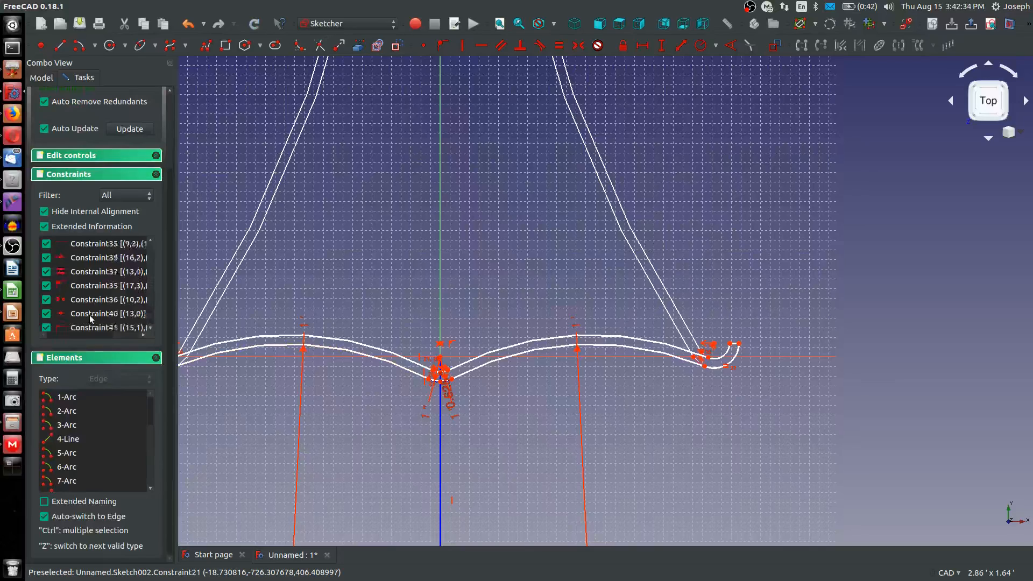
pyautogui.scroll(4, 89, 315)
pyautogui.click(86, 259)
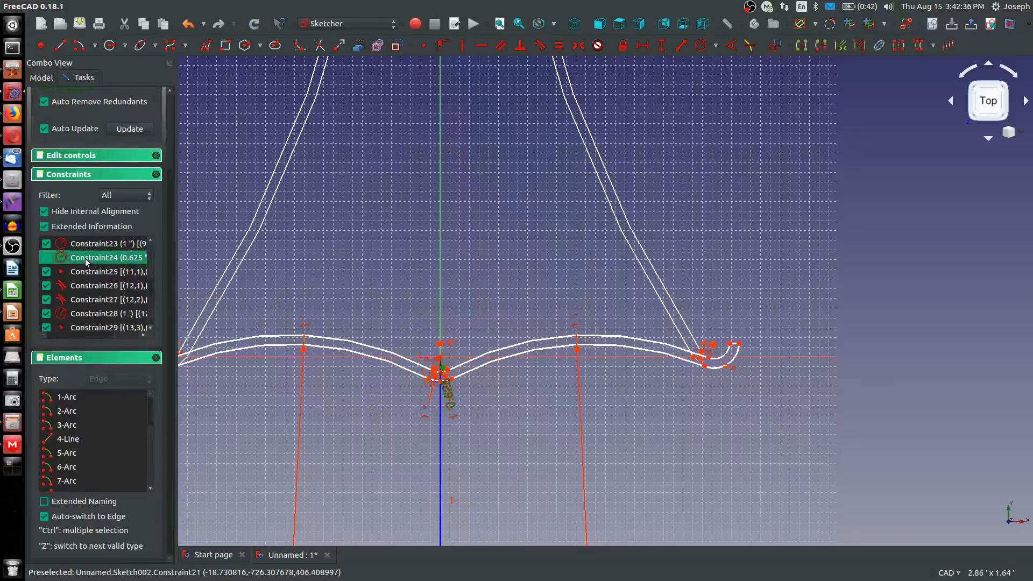
pyautogui.press('Delete')
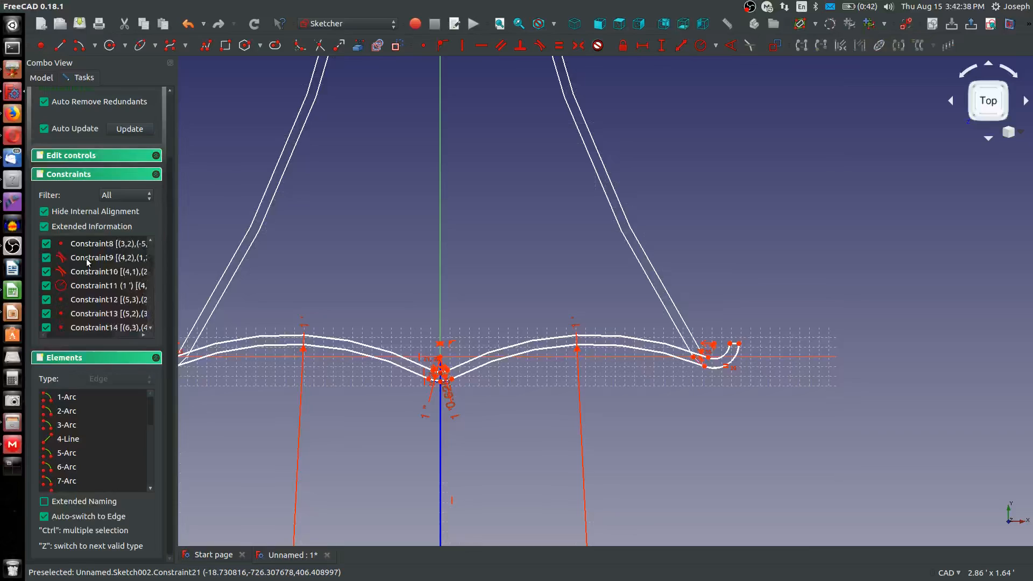
pyautogui.click(41, 77)
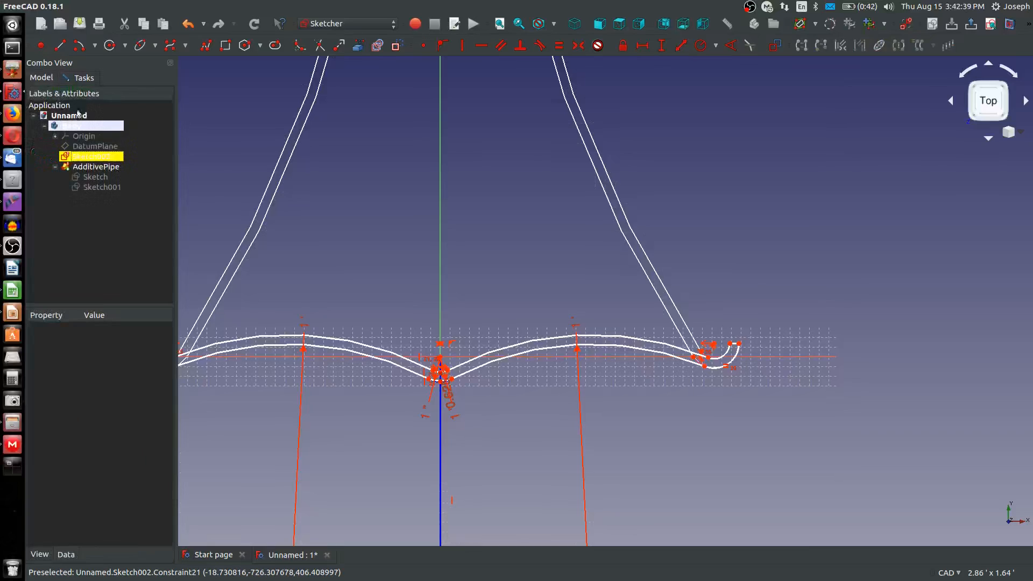
pyautogui.click(97, 77)
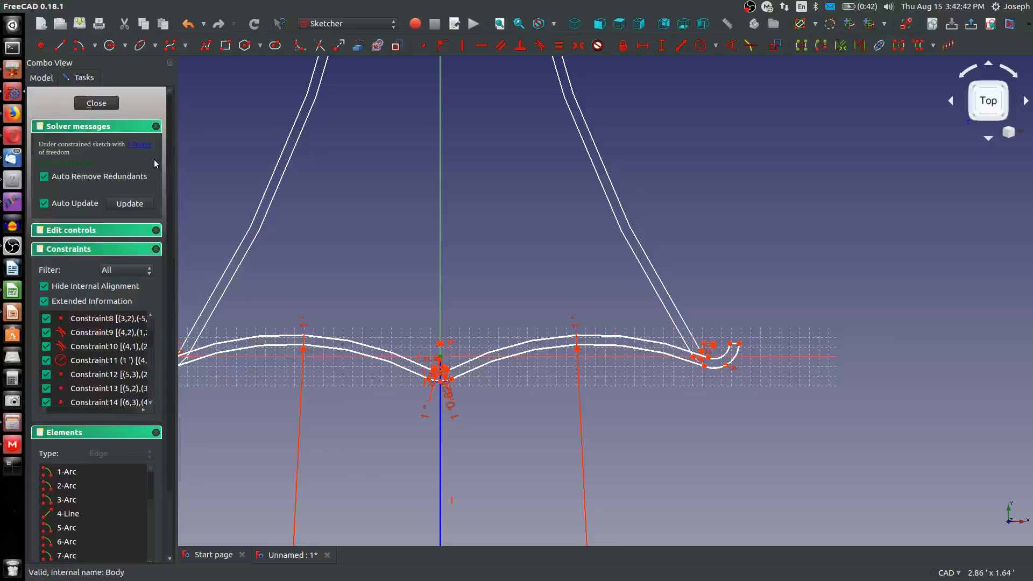
# Constrain the inner arc of Sketch002's central dip tangent to the adjoining inner curve on its right, and close the sketch
pyautogui.scroll(5, 440, 372)
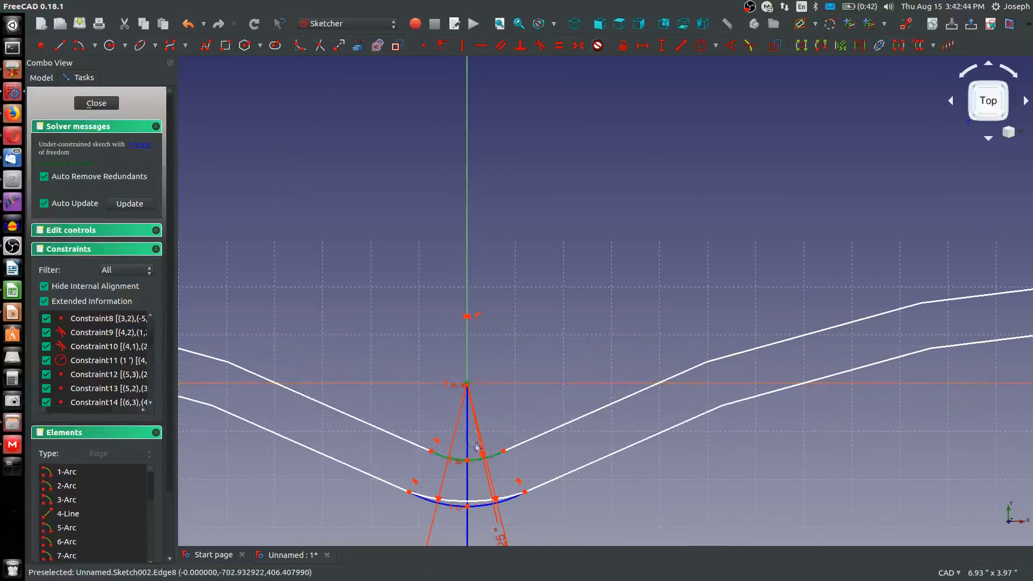
pyautogui.scroll(6, 457, 461)
pyautogui.moveTo(449, 462); pyautogui.dragTo(438, 397)
pyautogui.moveTo(449, 209); pyautogui.dragTo(456, 403)
pyautogui.click(464, 524)
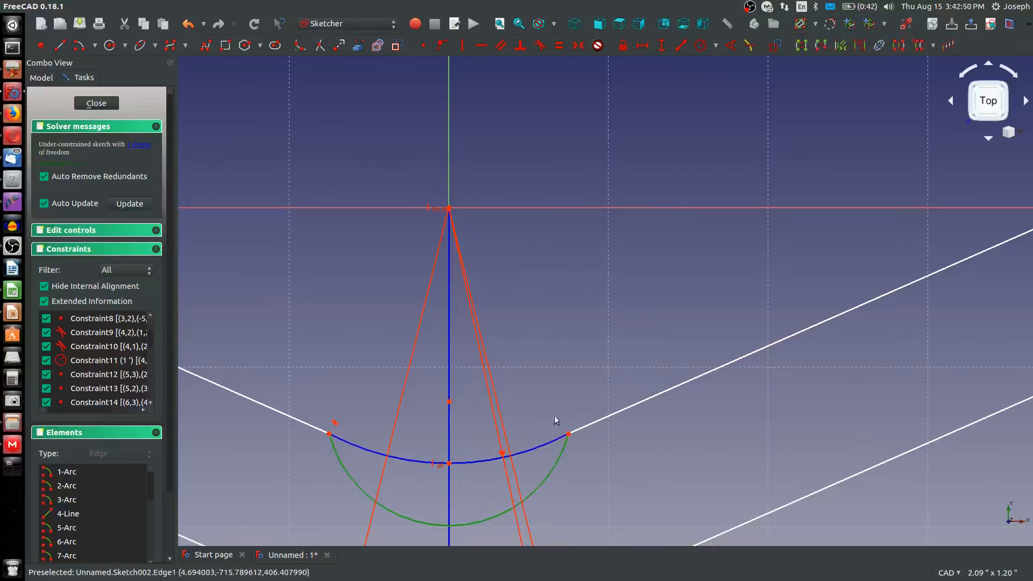
pyautogui.click(591, 424)
pyautogui.press('t')
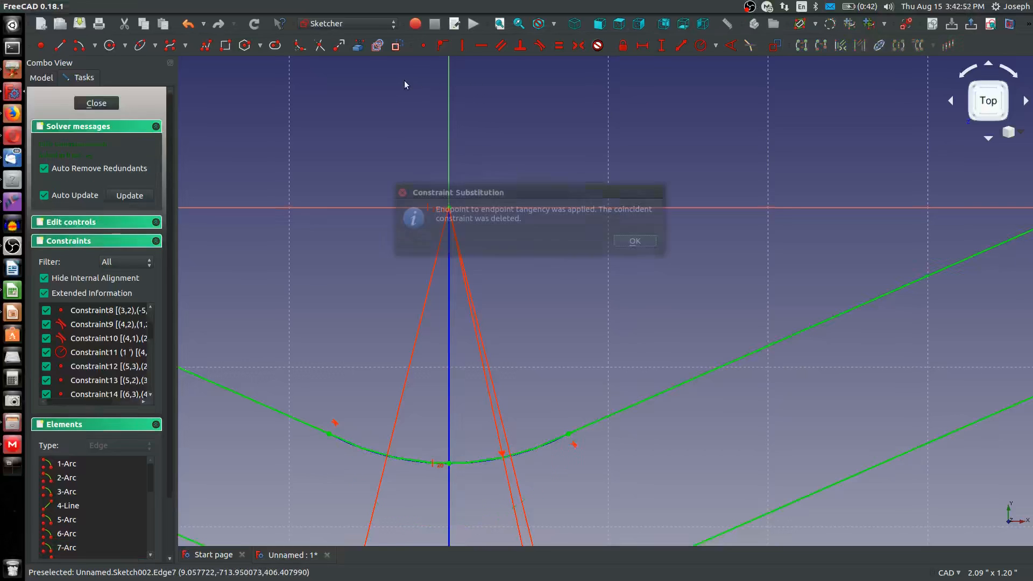
pyautogui.click(634, 240)
pyautogui.scroll(-3, 616, 253)
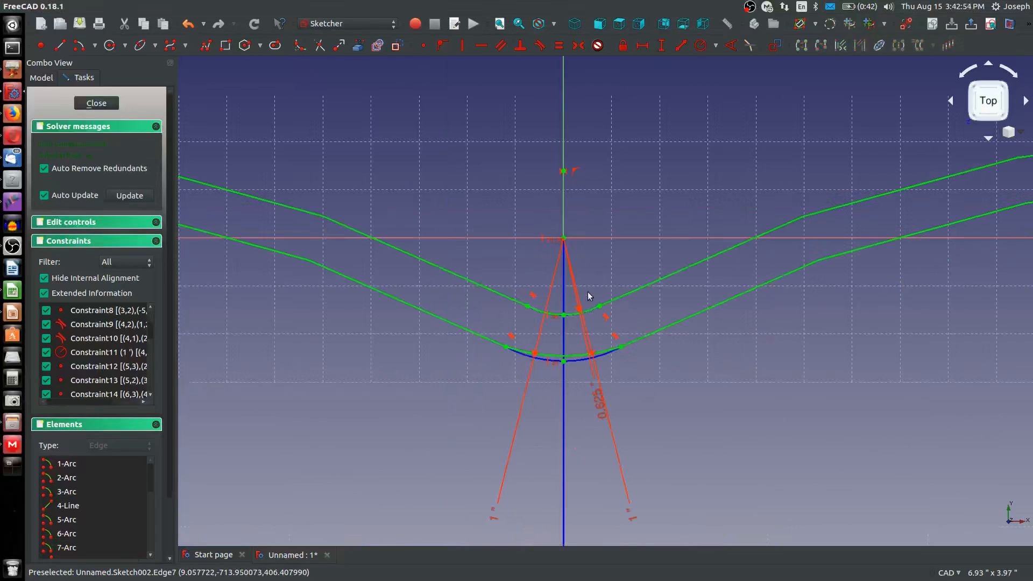
pyautogui.click(96, 102)
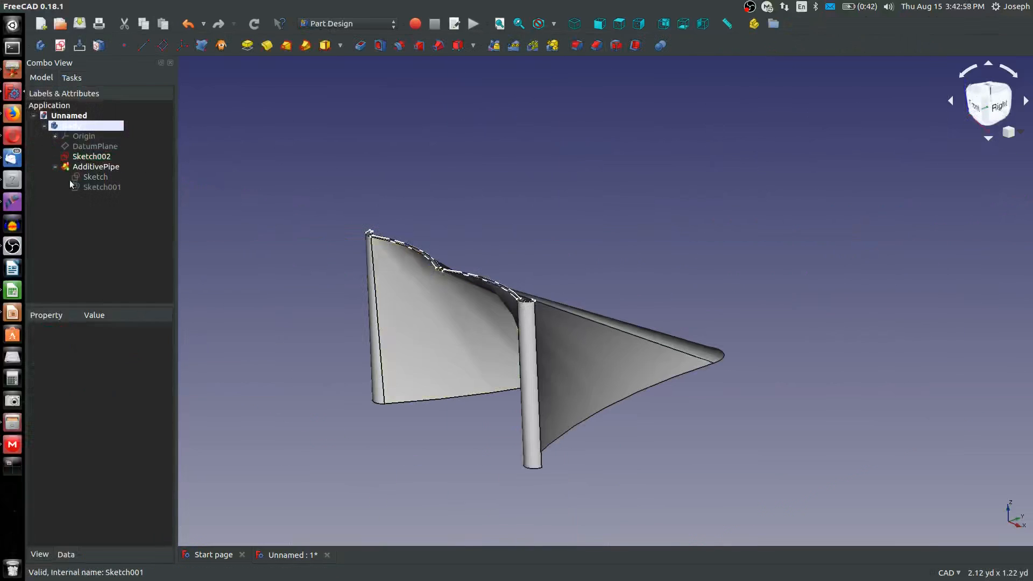
# Delete the additive pipe feature from the body
pyautogui.click(88, 167)
pyautogui.rightClick(97, 168)
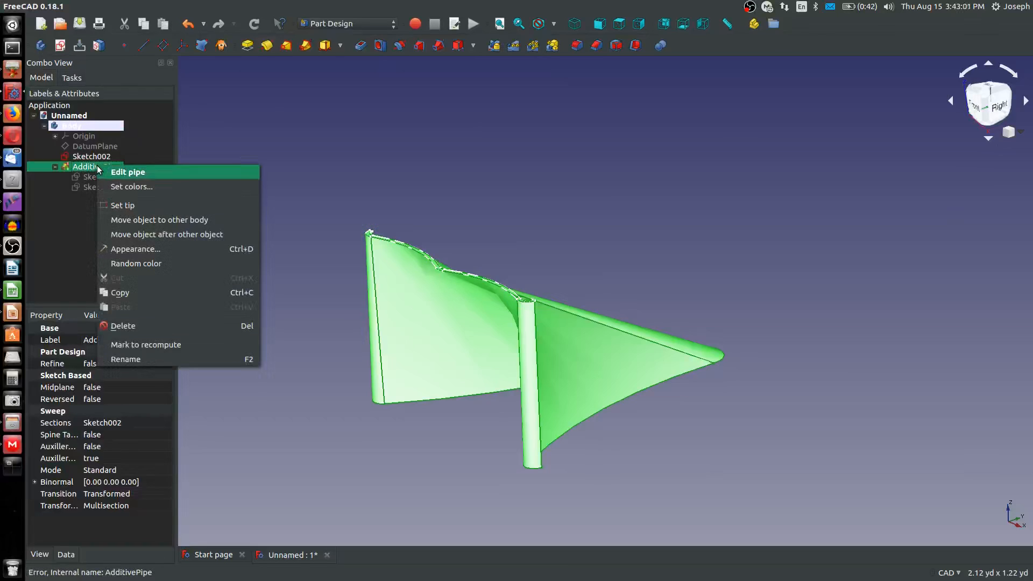
pyautogui.click(143, 330)
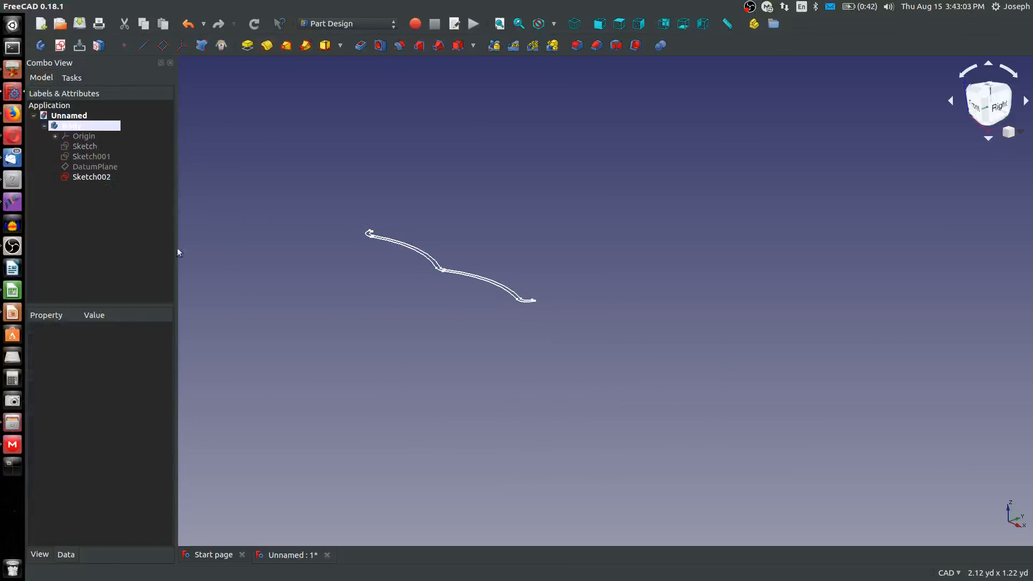
# Make the path sketch Sketch001 and the profile sketch Sketch visible
pyautogui.click(90, 175)
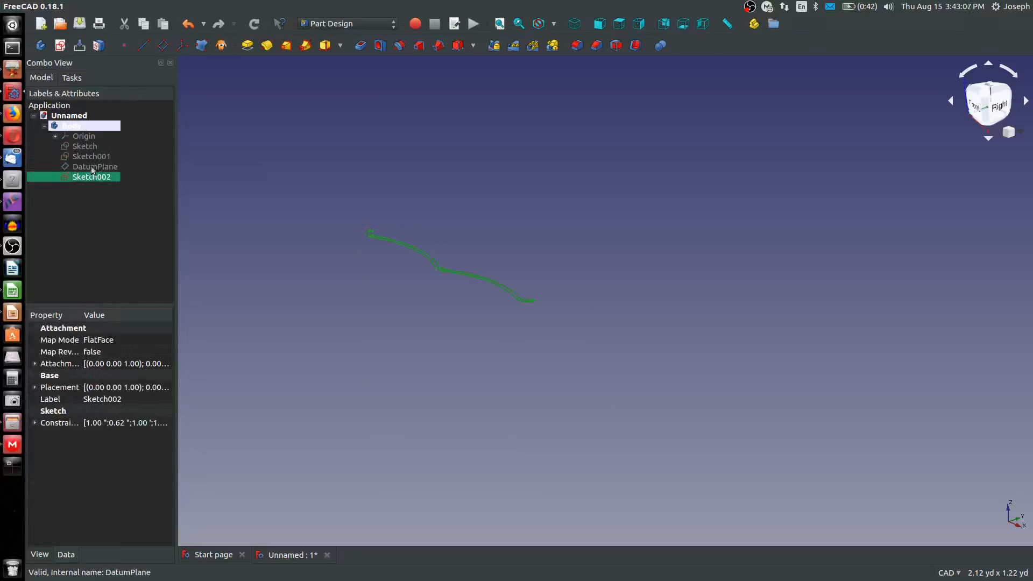
pyautogui.click(87, 156)
pyautogui.press('space')
pyautogui.press('space')
pyautogui.press('space')
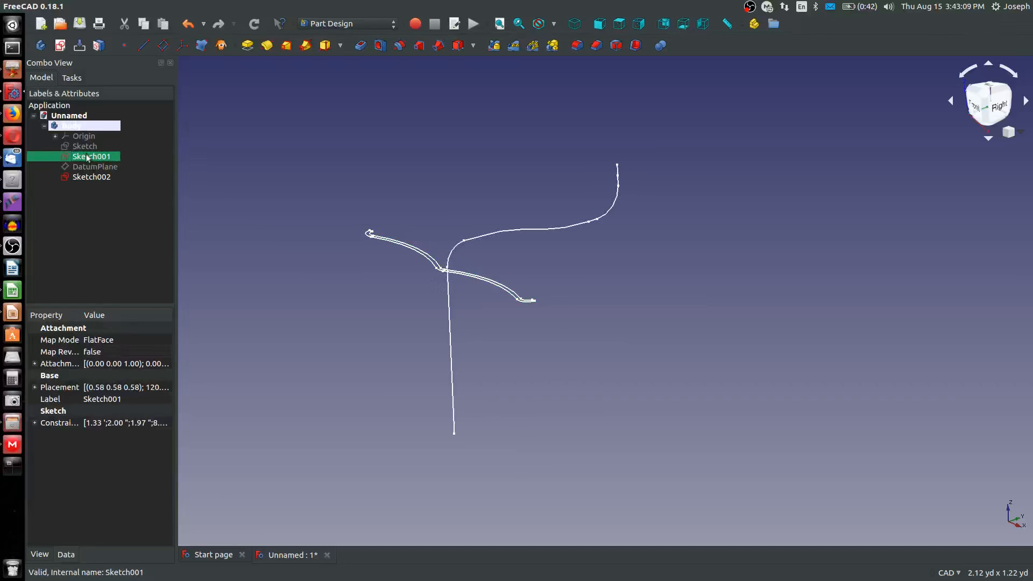
pyautogui.click(80, 146)
pyautogui.press('space')
pyautogui.click(290, 266)
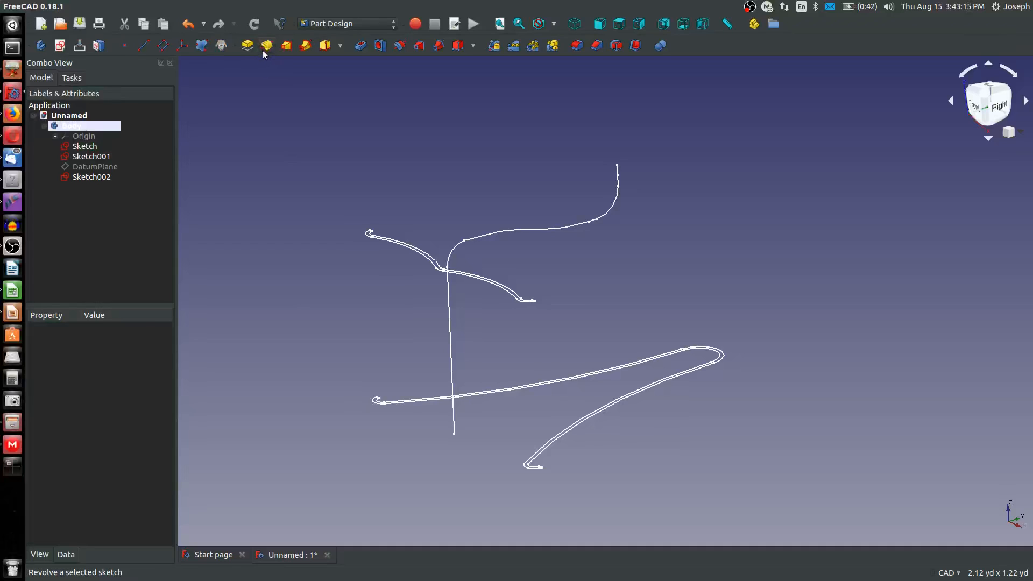
# Start an additive pipe with Sketch as the profile and Sketch001 as the path to sweep along
pyautogui.click(305, 46)
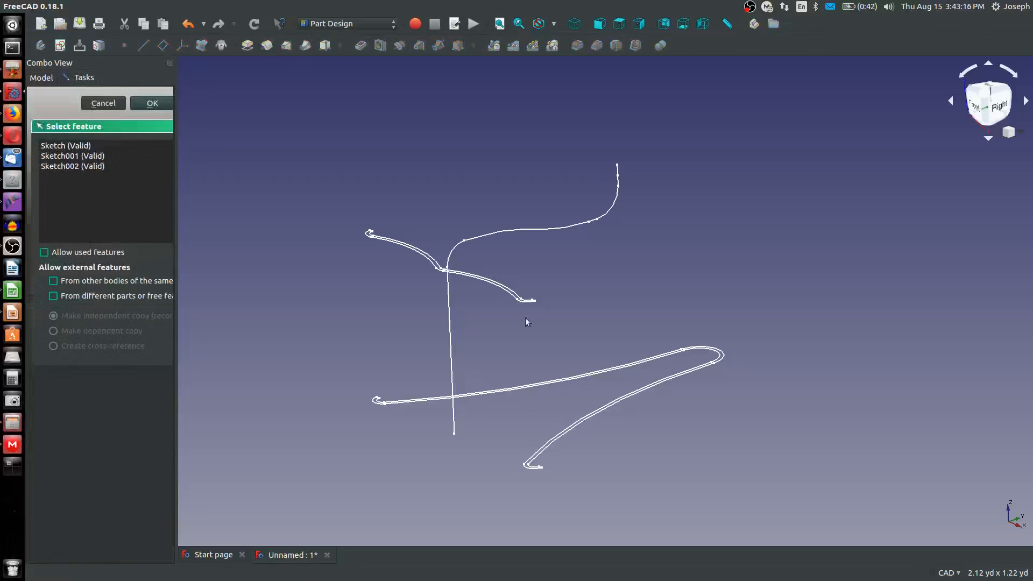
pyautogui.click(712, 353)
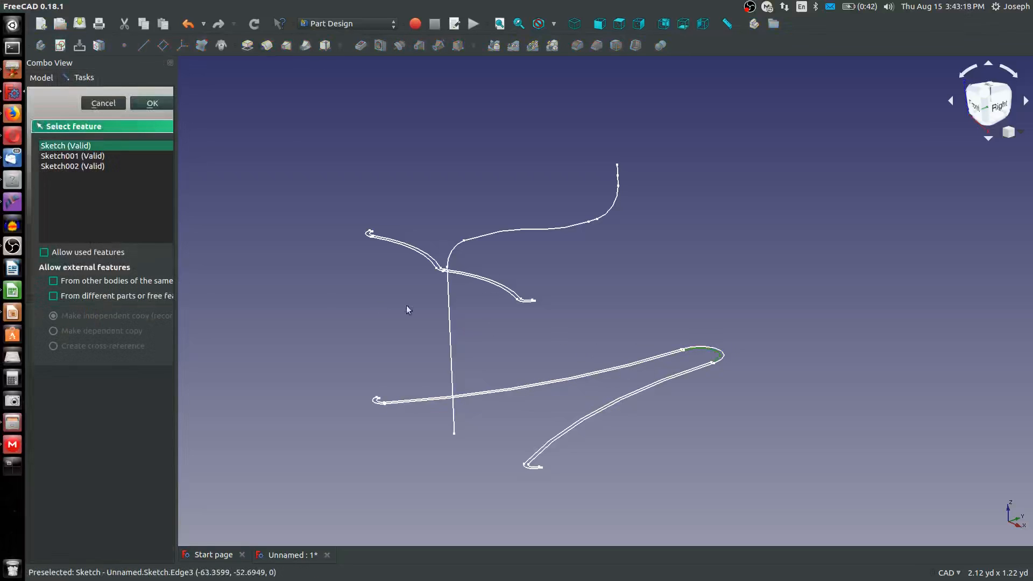
pyautogui.click(151, 105)
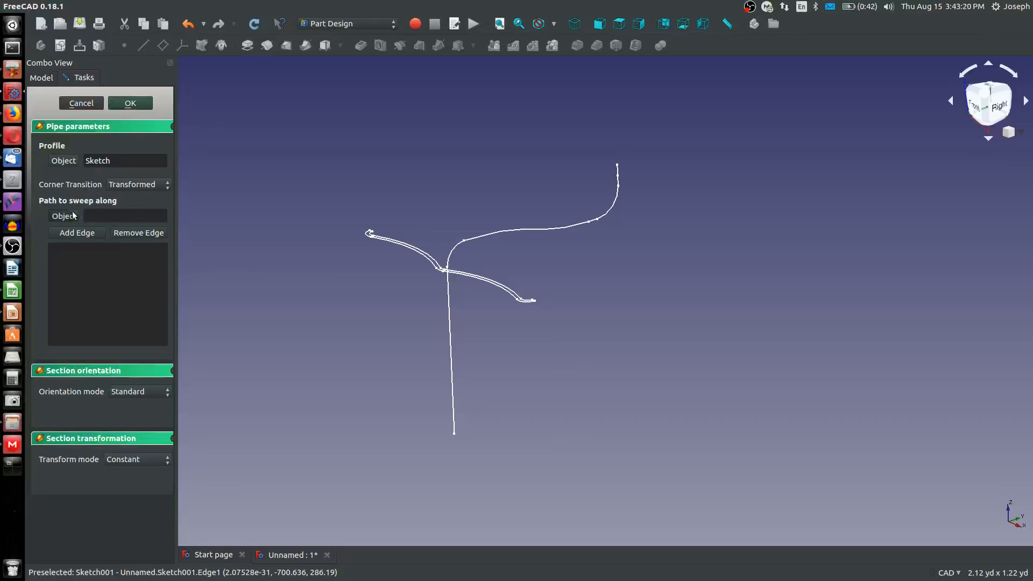
pyautogui.click(450, 318)
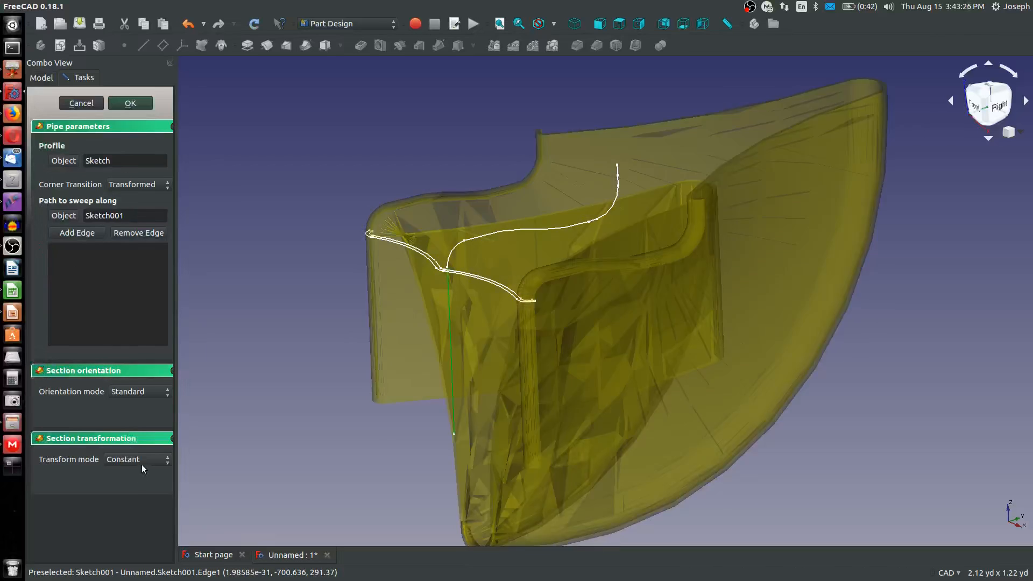
# Try to complete the pipe in Multisection transform mode with Sketch002 as the added section
pyautogui.click(141, 462)
pyautogui.click(144, 473)
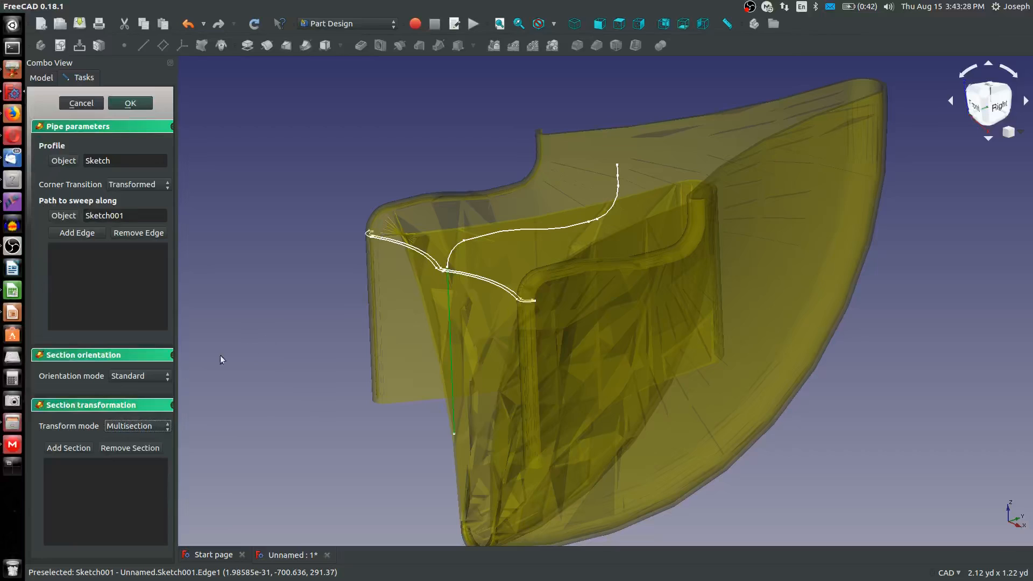
pyautogui.click(432, 263)
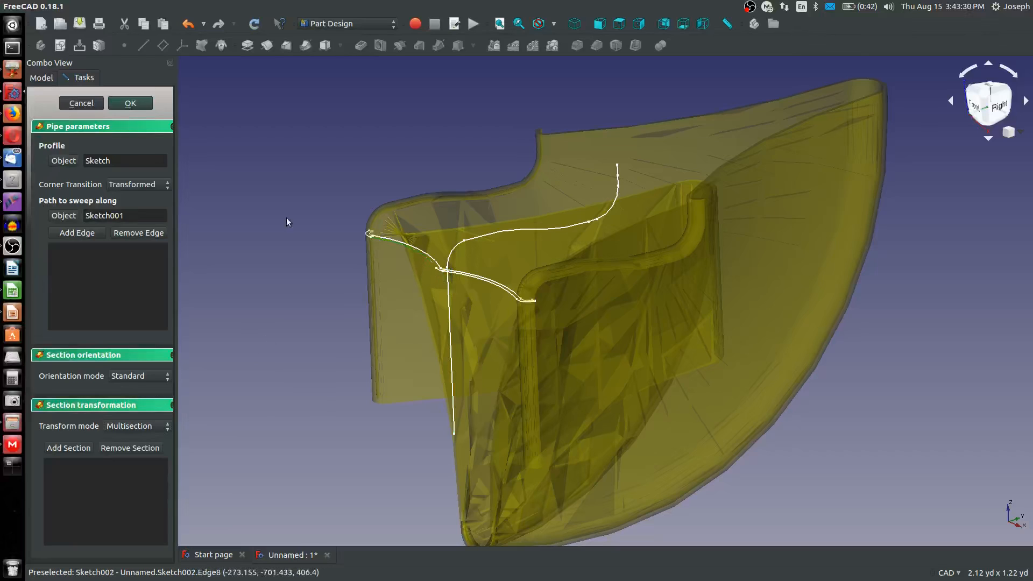
pyautogui.click(68, 447)
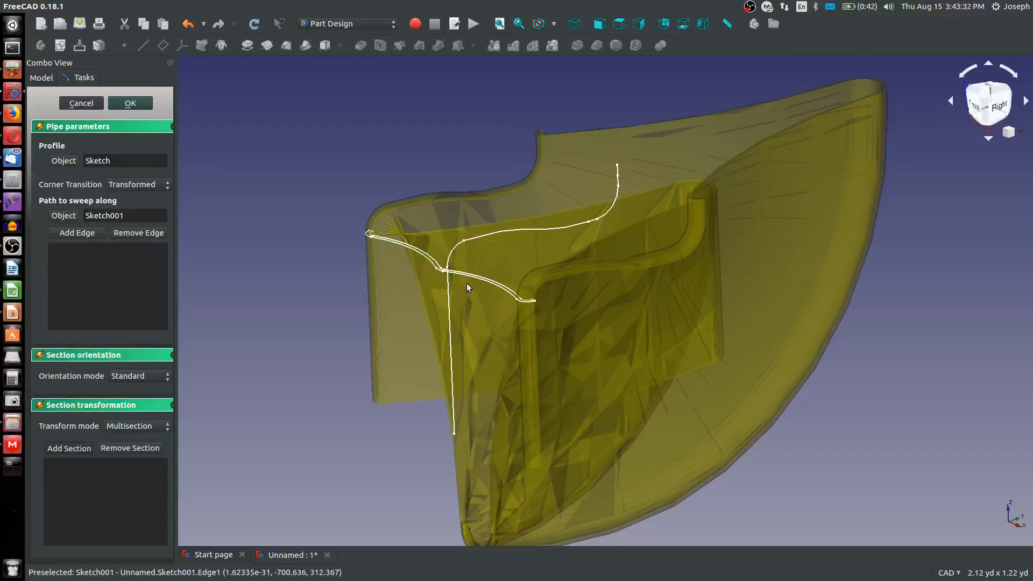
pyautogui.click(440, 275)
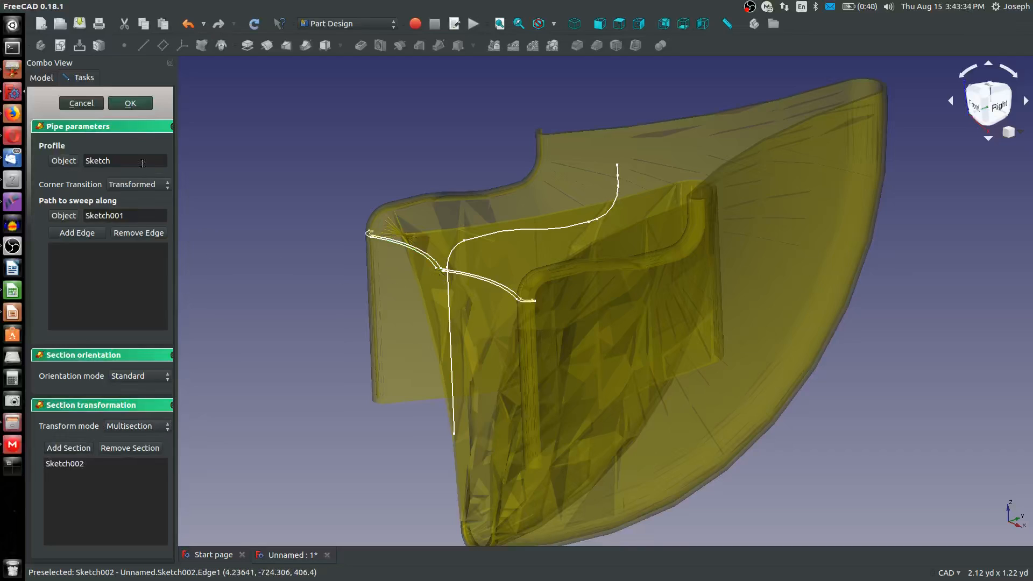
pyautogui.click(130, 104)
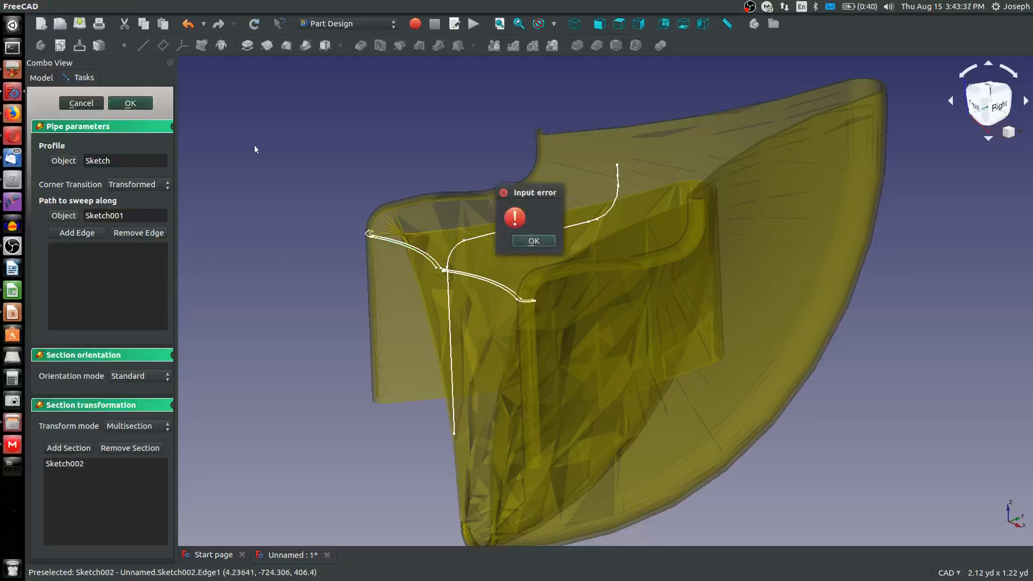
pyautogui.click(550, 246)
pyautogui.click(86, 104)
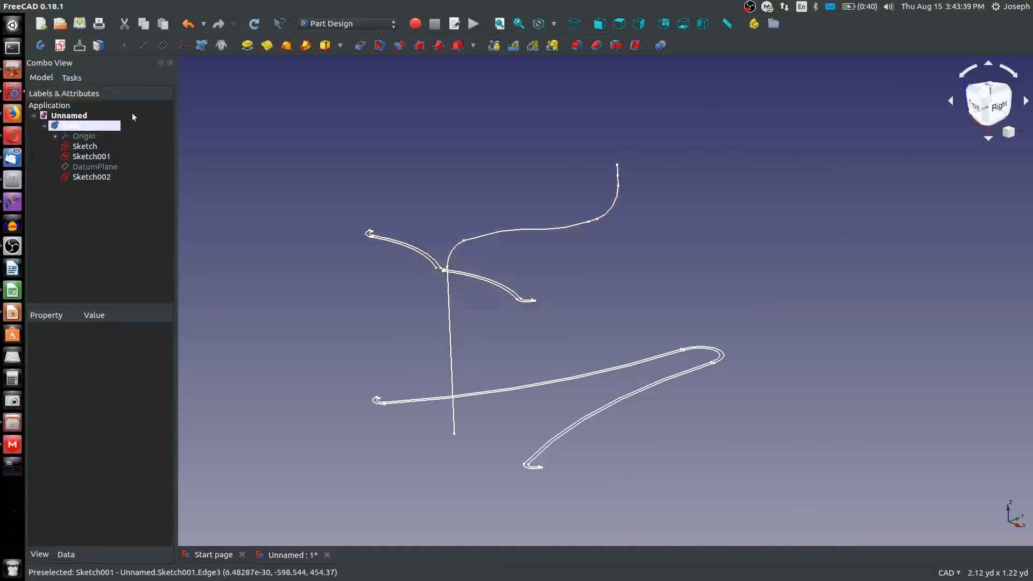
# Try to attach a datum plane to Sketch001's vertex between the arc and B-spline, using Translate origin and a 90° pitch
pyautogui.scroll(4, 449, 242)
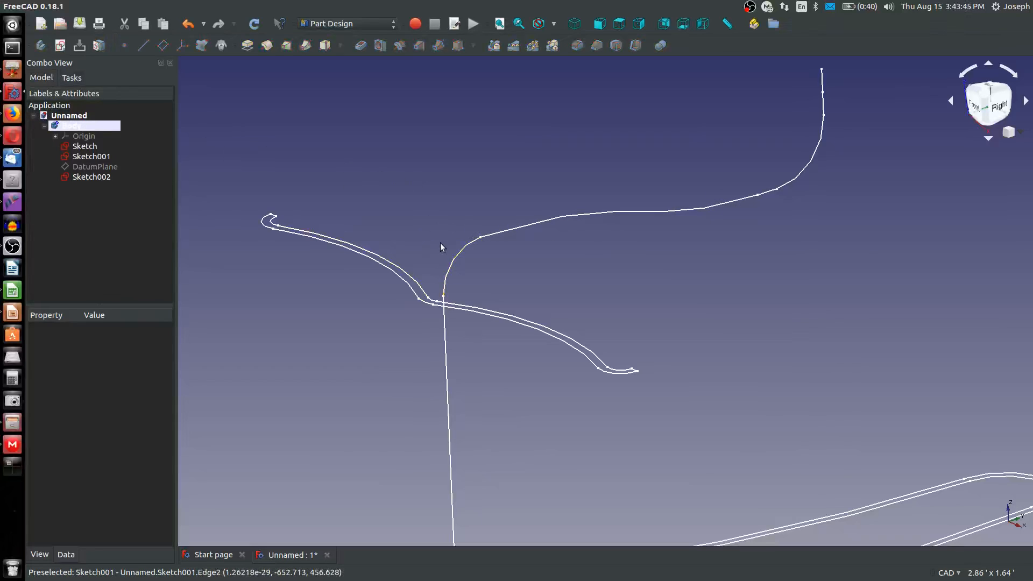
pyautogui.scroll(-5, 440, 243)
pyautogui.scroll(2, 470, 319)
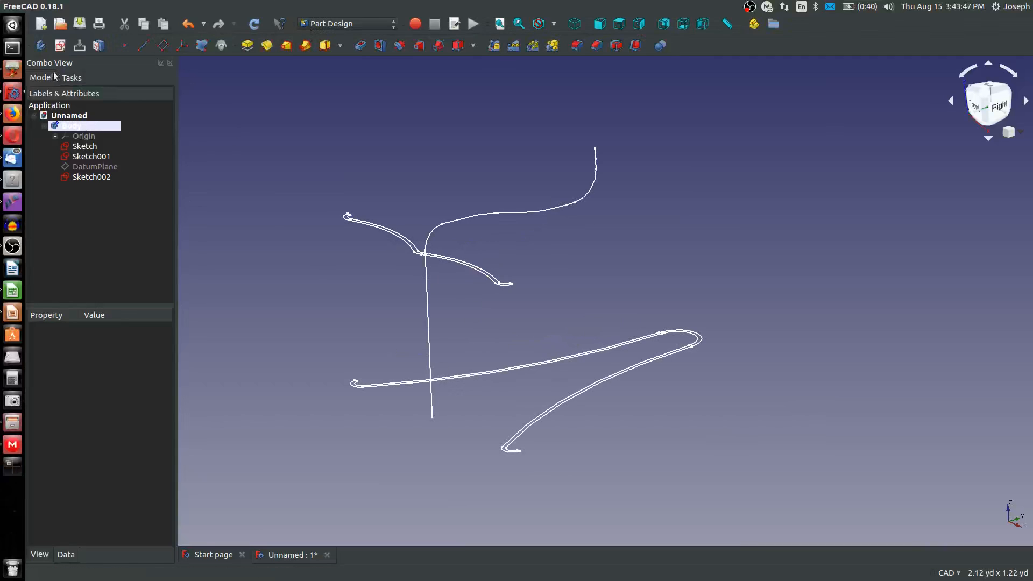
pyautogui.click(72, 77)
pyautogui.click(163, 46)
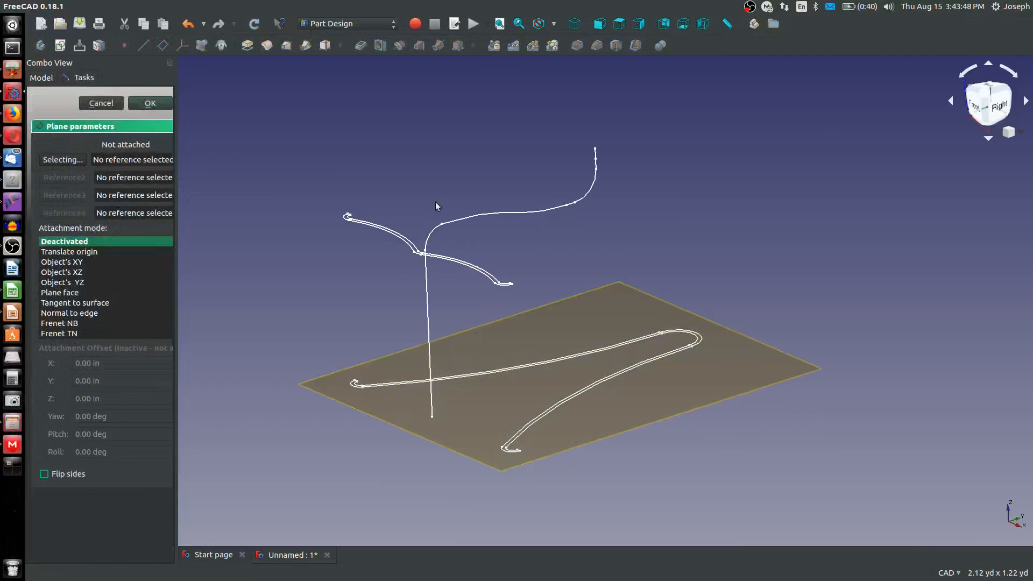
pyautogui.scroll(3, 435, 201)
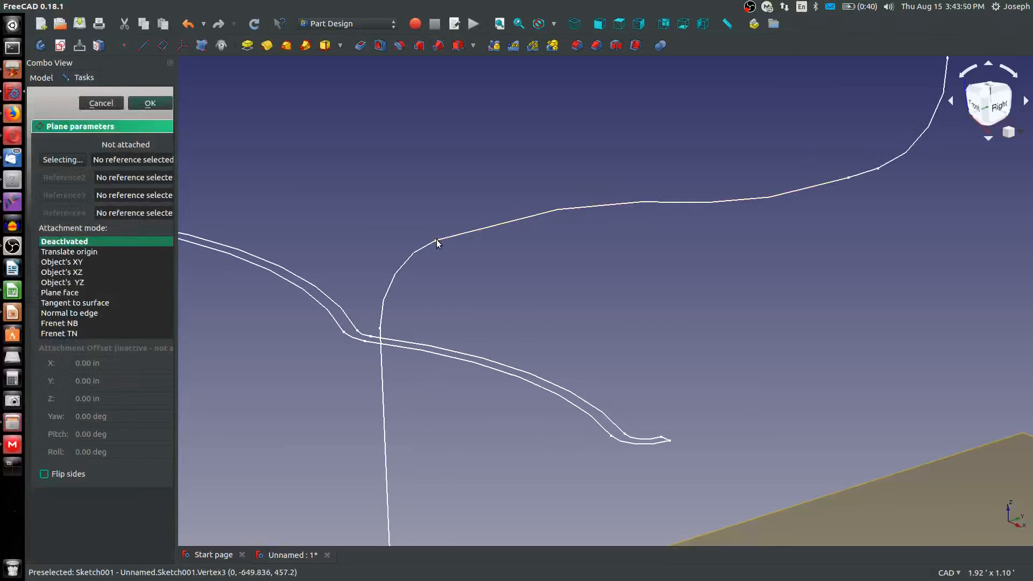
pyautogui.click(436, 240)
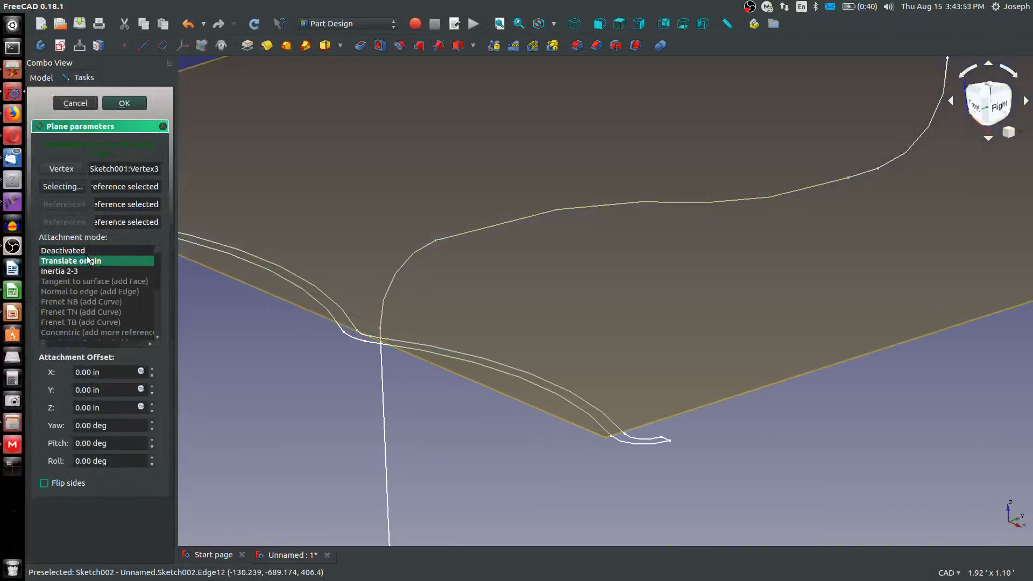
pyautogui.scroll(-3, 266, 329)
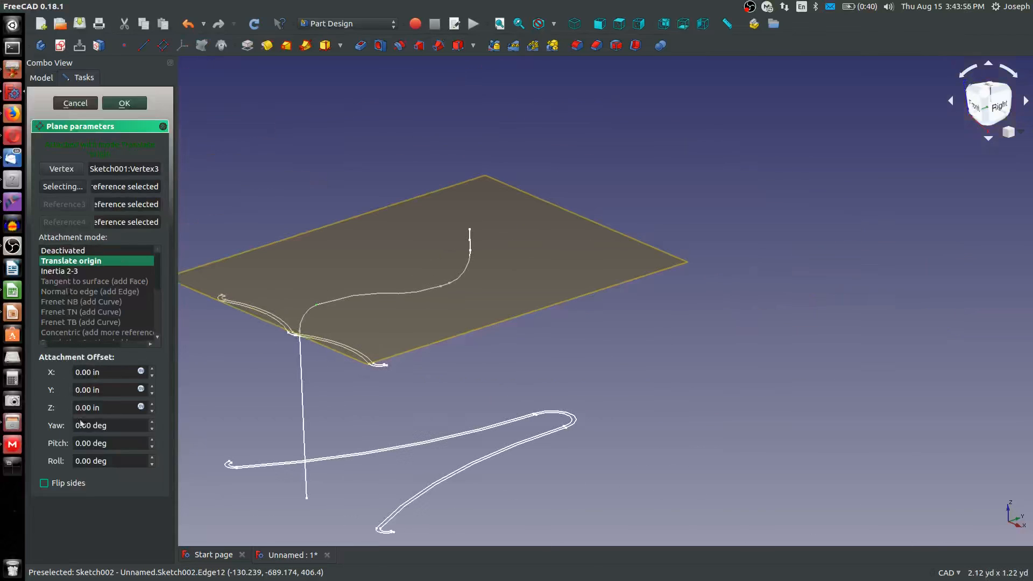
pyautogui.moveTo(112, 443); pyautogui.dragTo(74, 443)
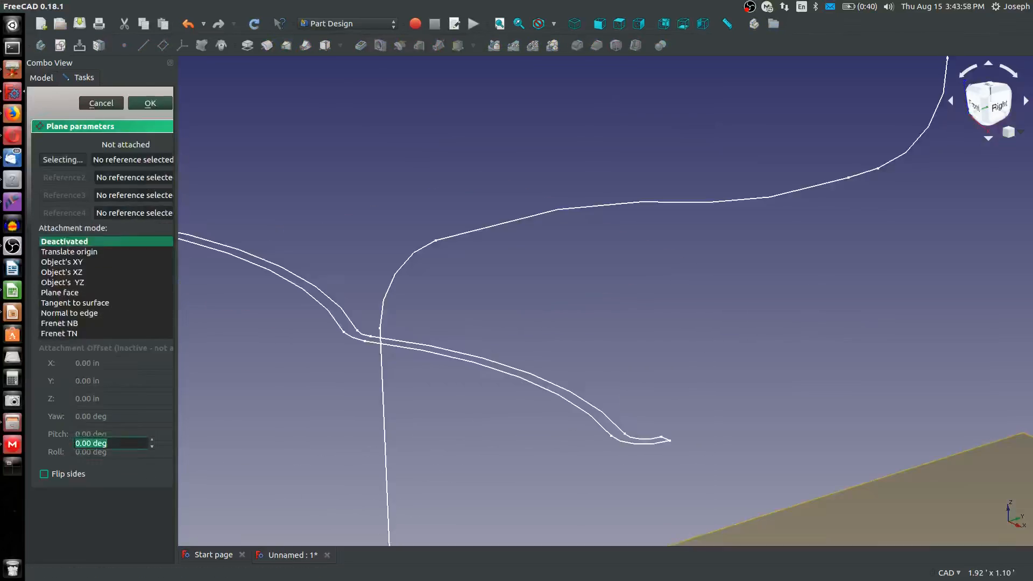
pyautogui.write('90')
pyautogui.press('Return')
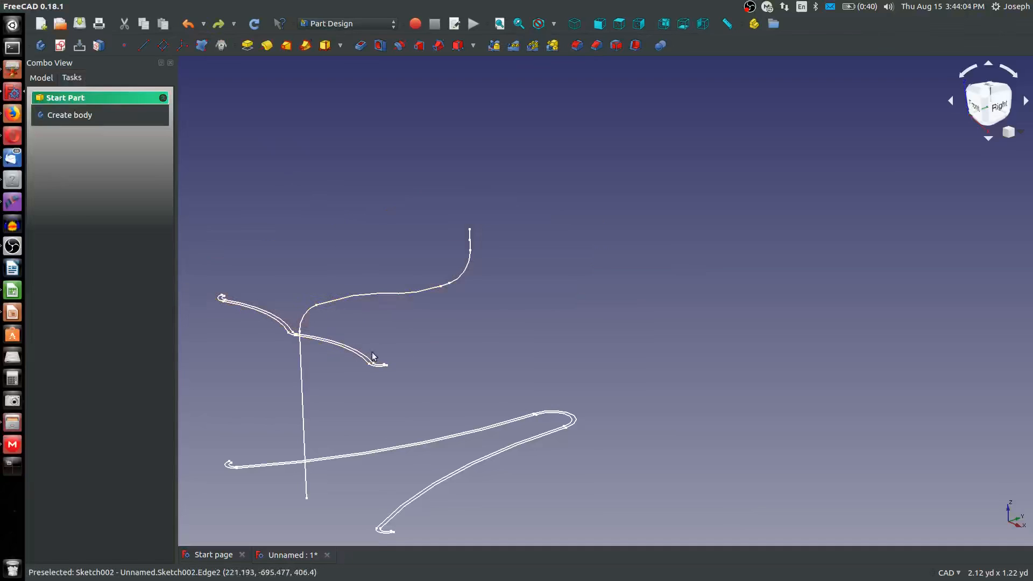
pyautogui.scroll(4, 391, 343)
pyautogui.scroll(-4, 365, 349)
pyautogui.moveTo(299, 332); pyautogui.dragTo(428, 316, button='middle')
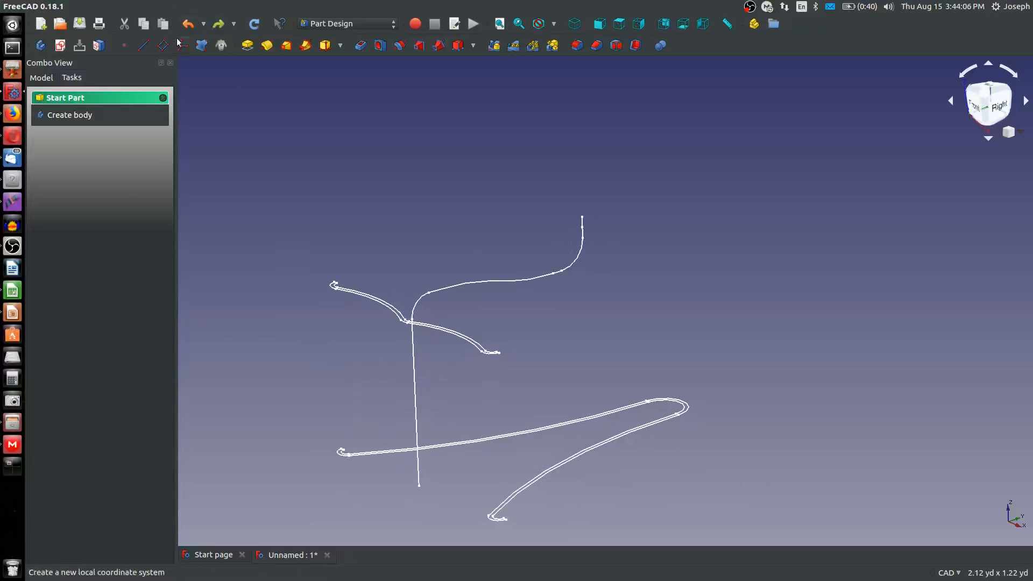
pyautogui.click(41, 77)
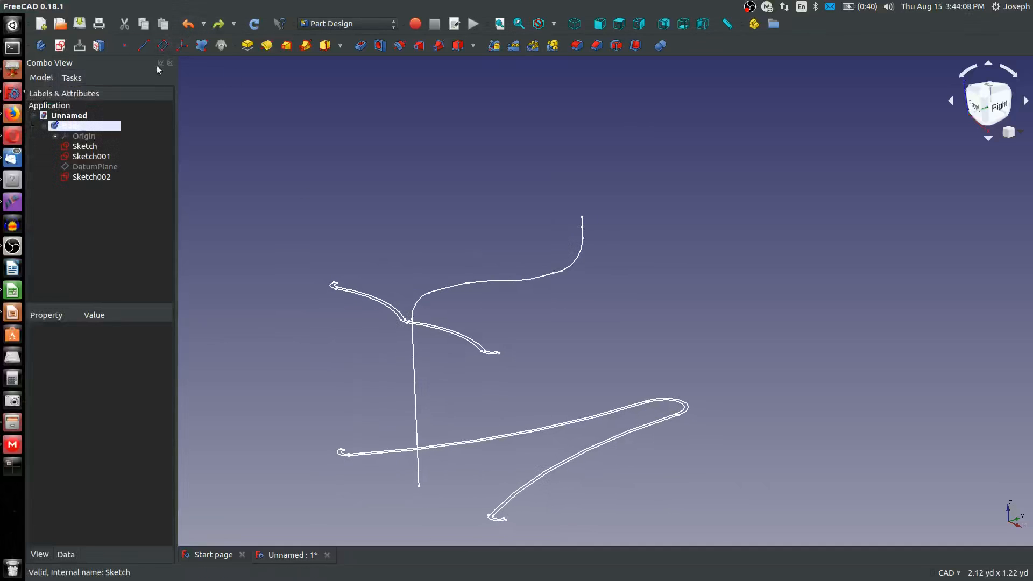
pyautogui.click(163, 45)
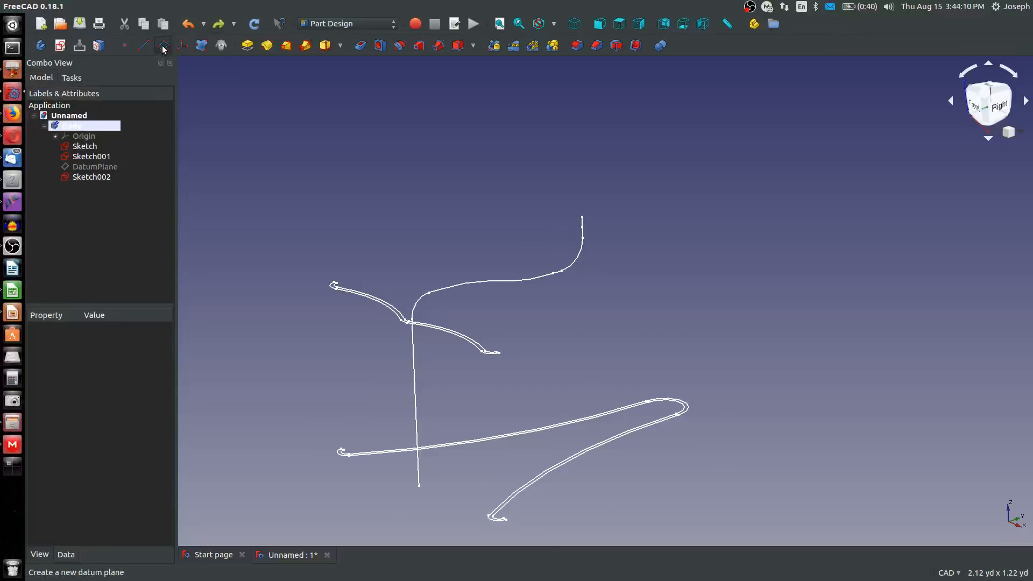
pyautogui.click(83, 273)
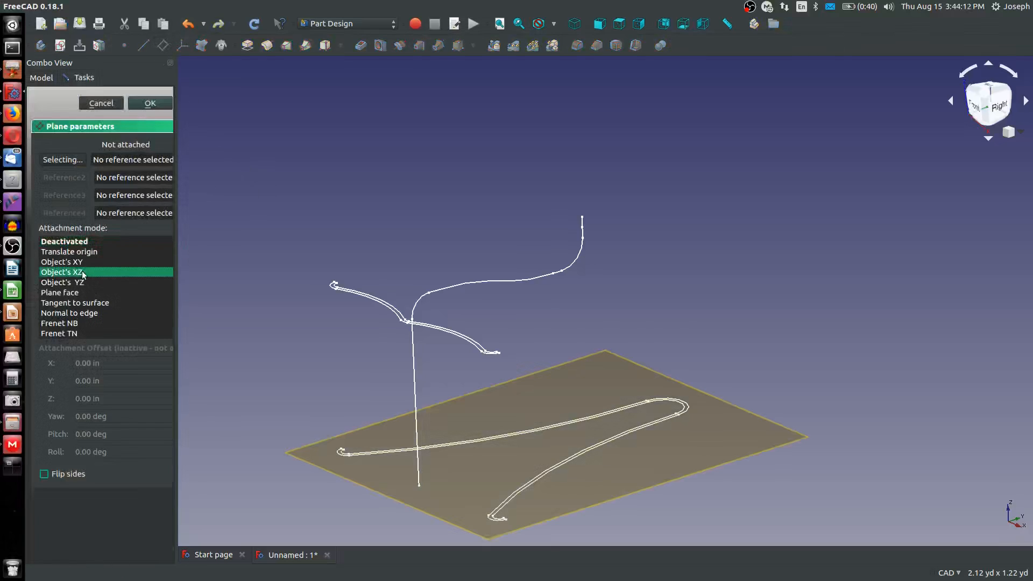
pyautogui.click(101, 103)
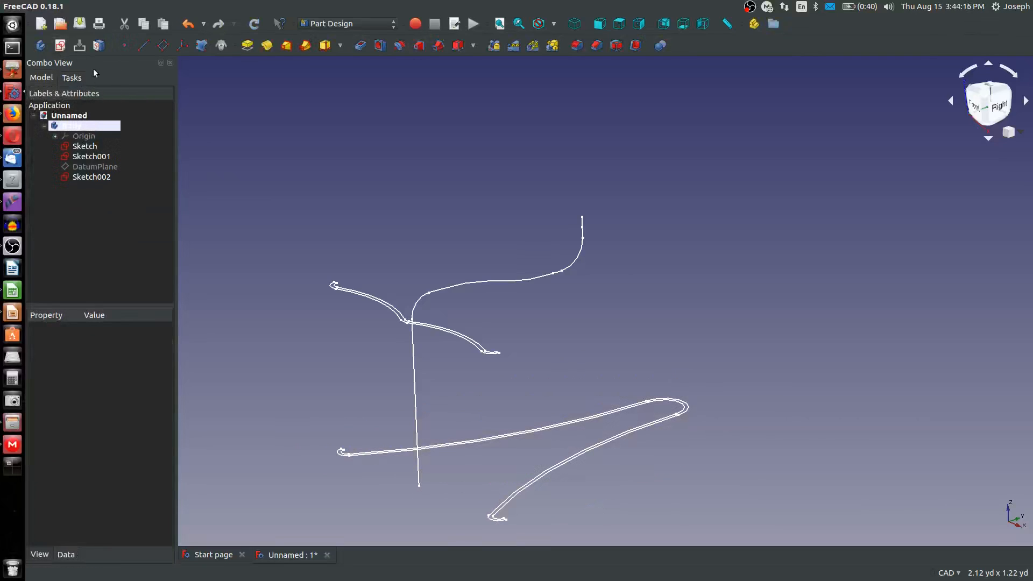
pyautogui.click(59, 45)
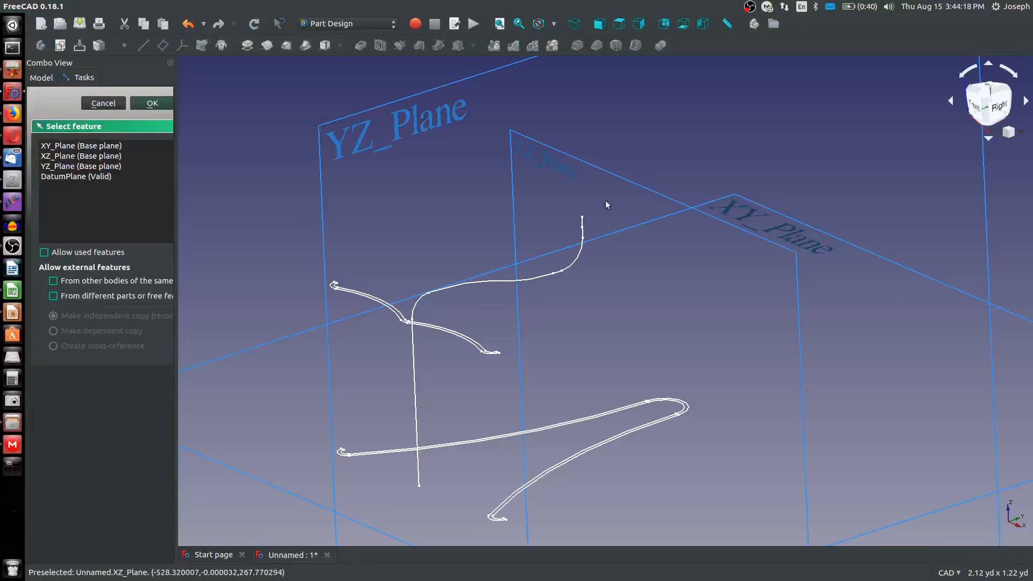
pyautogui.click(107, 107)
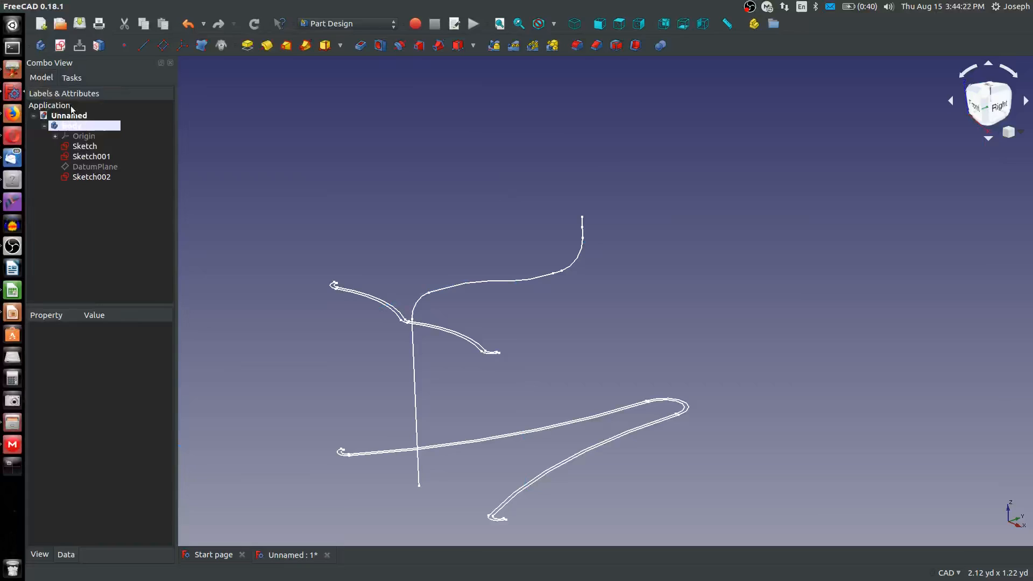
# Create a datum plane oriented like XZ_Plane and attach it by Translate origin to Sketch001's vertex between the arc and B-spline
pyautogui.click(45, 127)
pyautogui.click(45, 126)
pyautogui.click(55, 136)
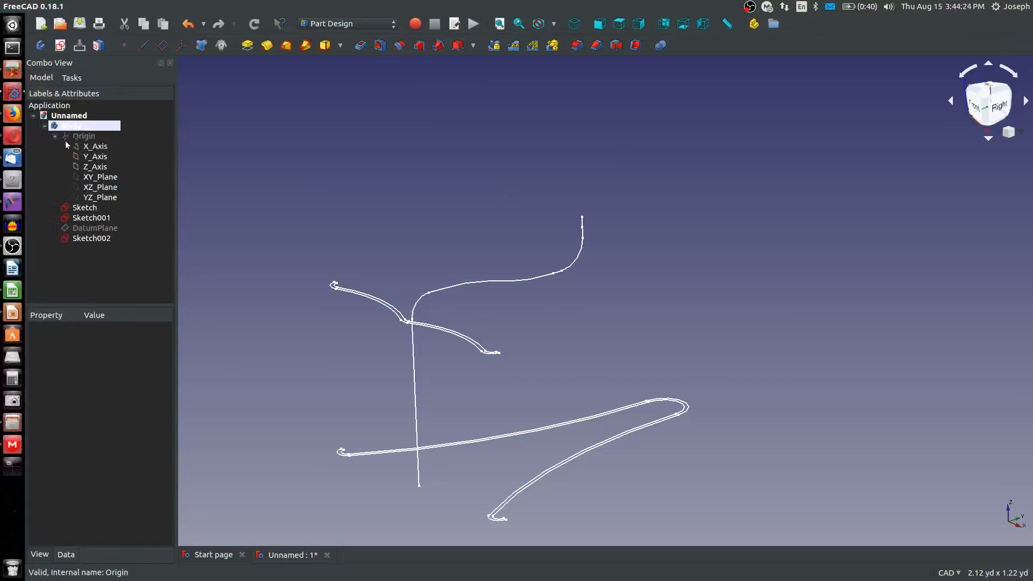
pyautogui.click(108, 187)
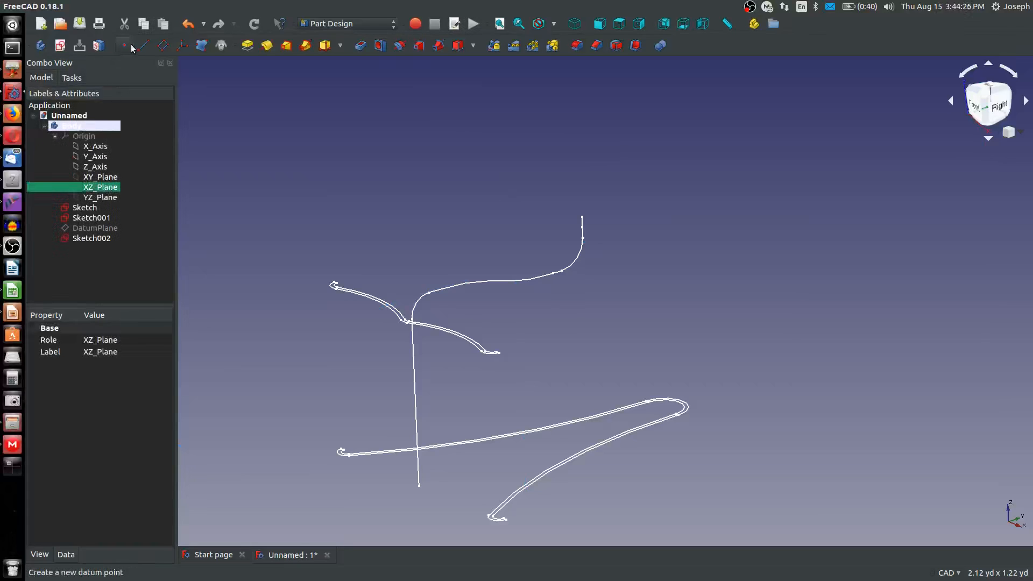
pyautogui.click(163, 45)
pyautogui.scroll(3, 431, 285)
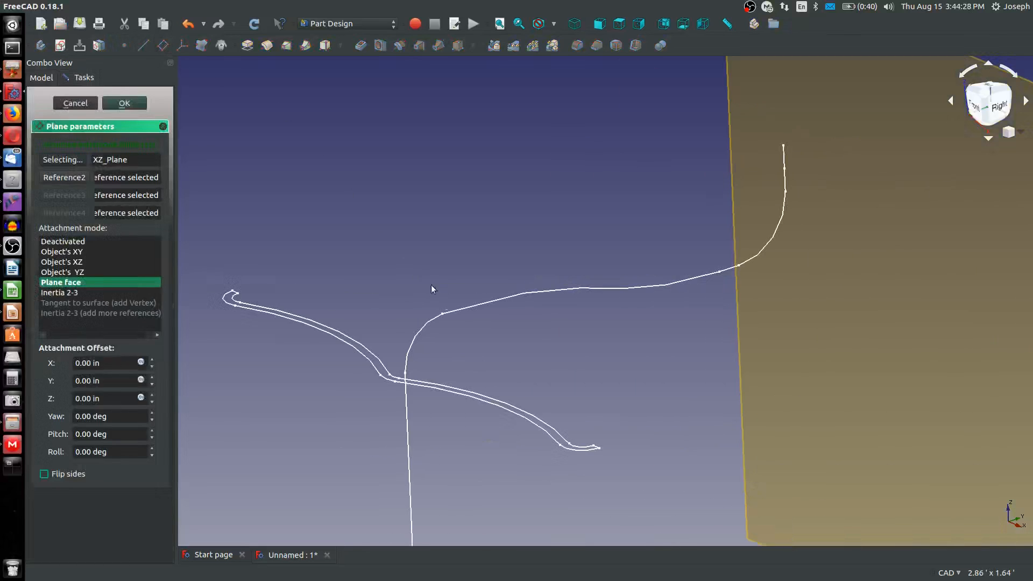
pyautogui.click(444, 314)
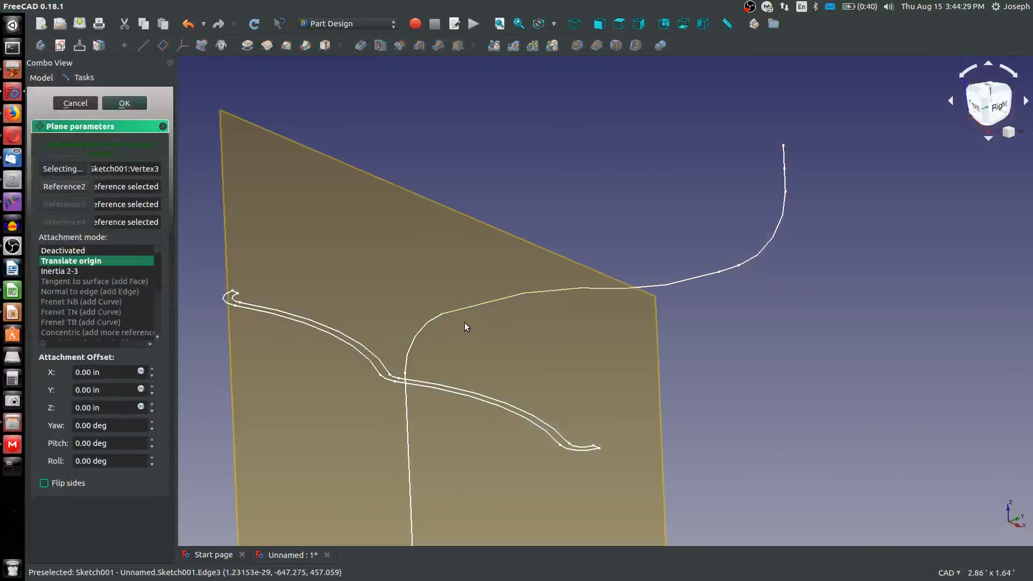
pyautogui.click(129, 102)
pyautogui.click(412, 257)
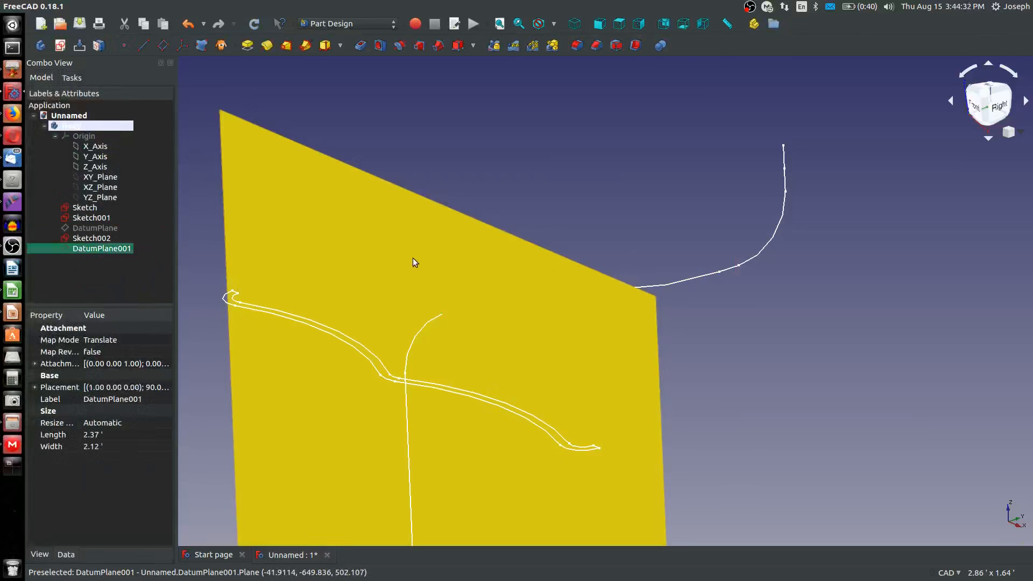
# Create a sketch on DatumPlane001 and bring in the existing bell profile's right end vertex as external geometry
pyautogui.click(61, 45)
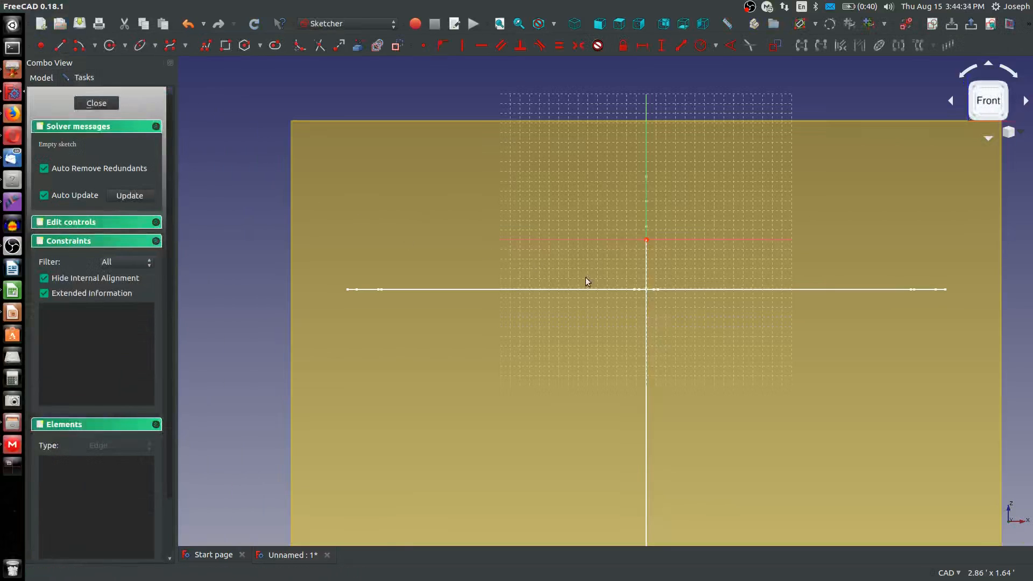
pyautogui.scroll(-2, 584, 278)
pyautogui.scroll(2, 807, 279)
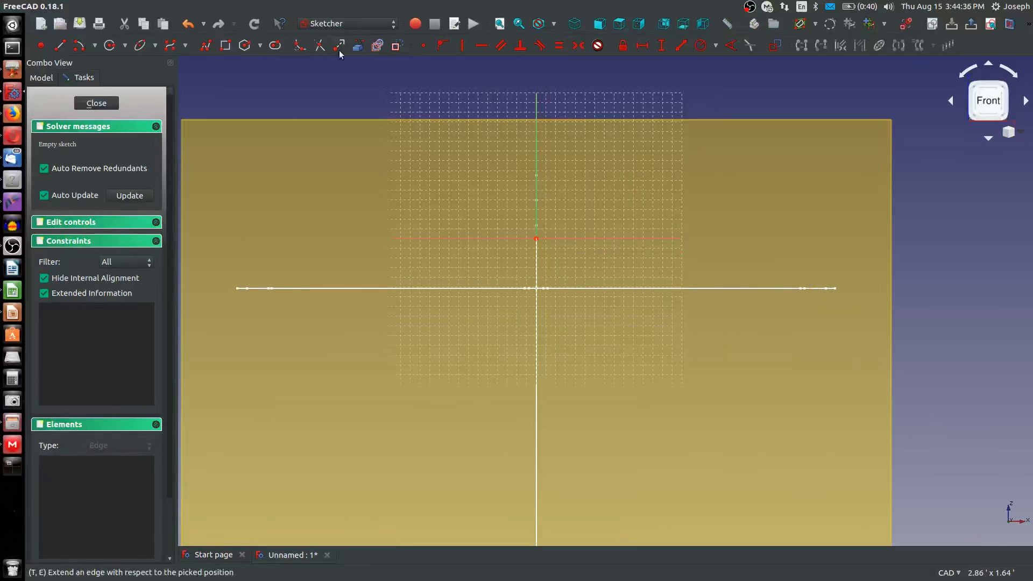
pyautogui.scroll(5, 829, 290)
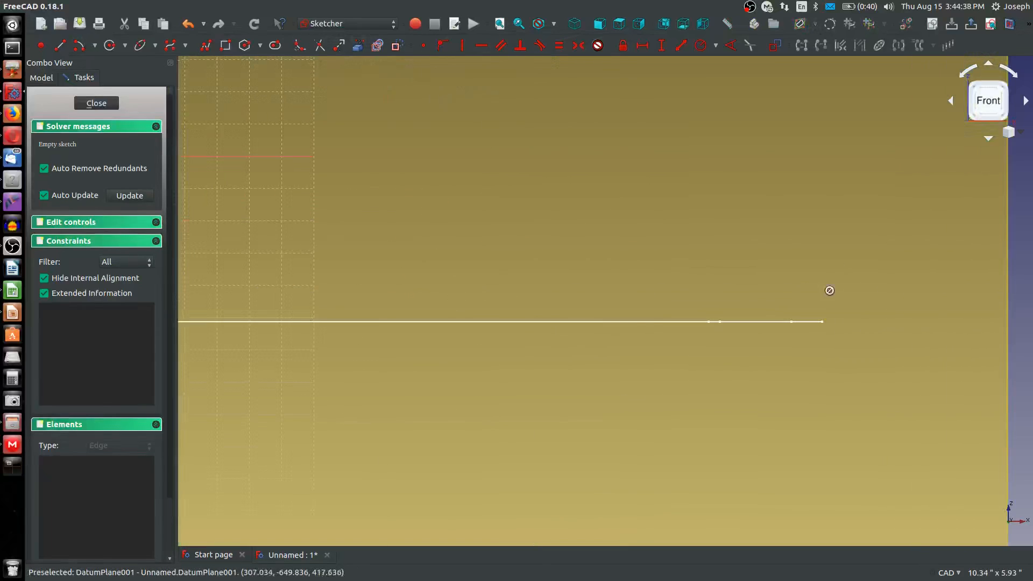
pyautogui.click(822, 322)
pyautogui.scroll(-3, 836, 331)
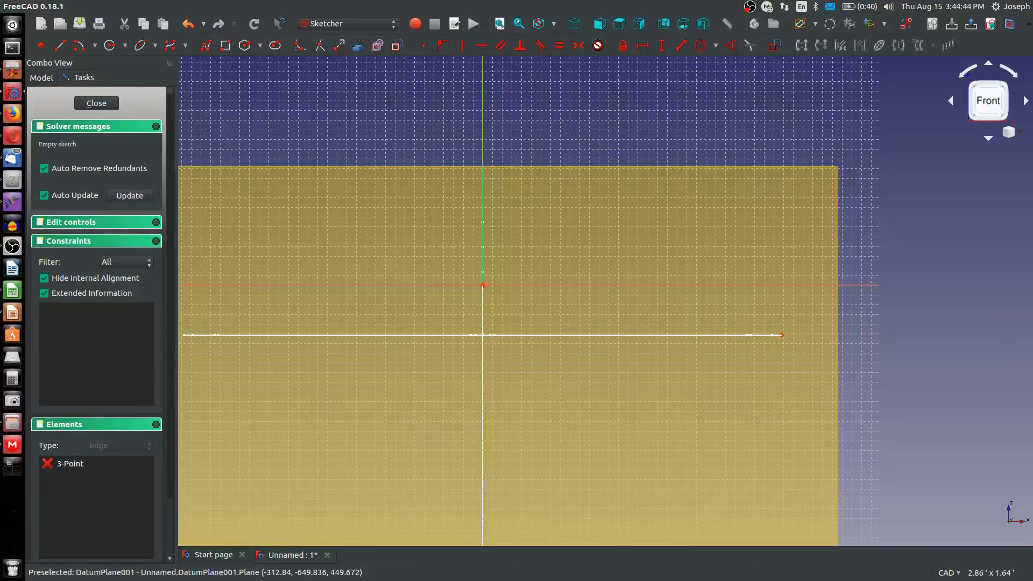
pyautogui.hotkey('alt', 'Tab')
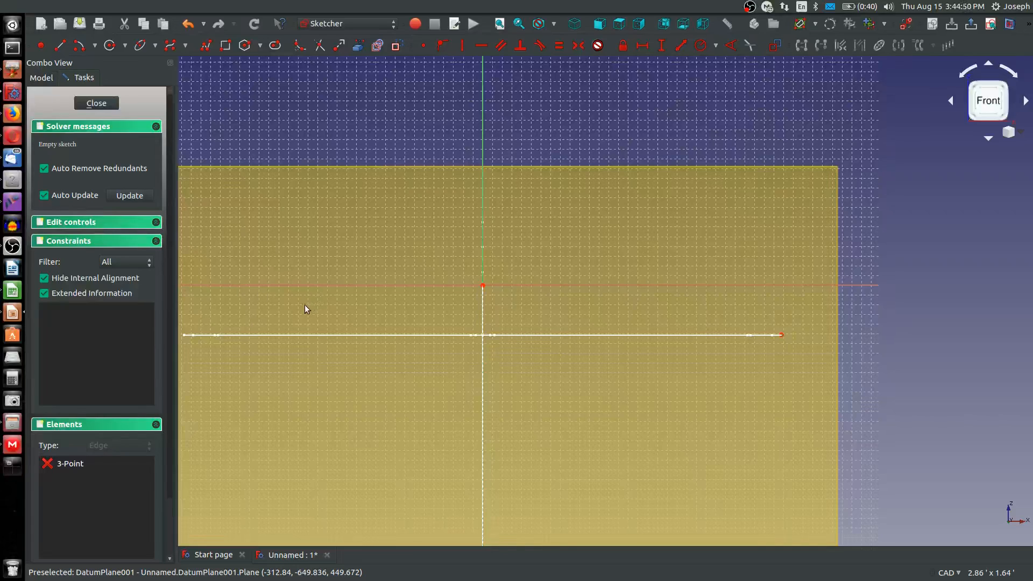
pyautogui.scroll(2, 457, 289)
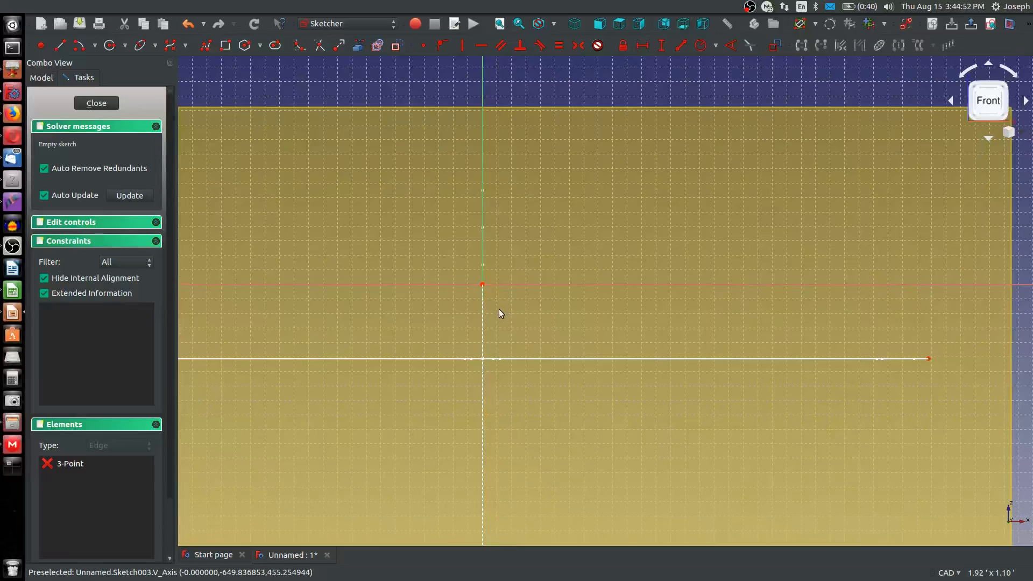
pyautogui.click(79, 45)
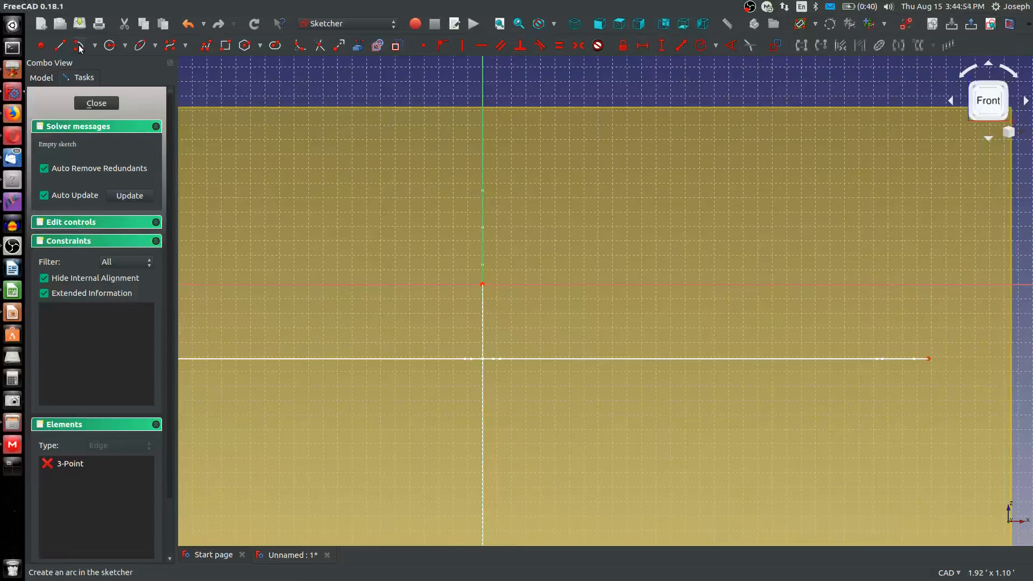
pyautogui.click(458, 278)
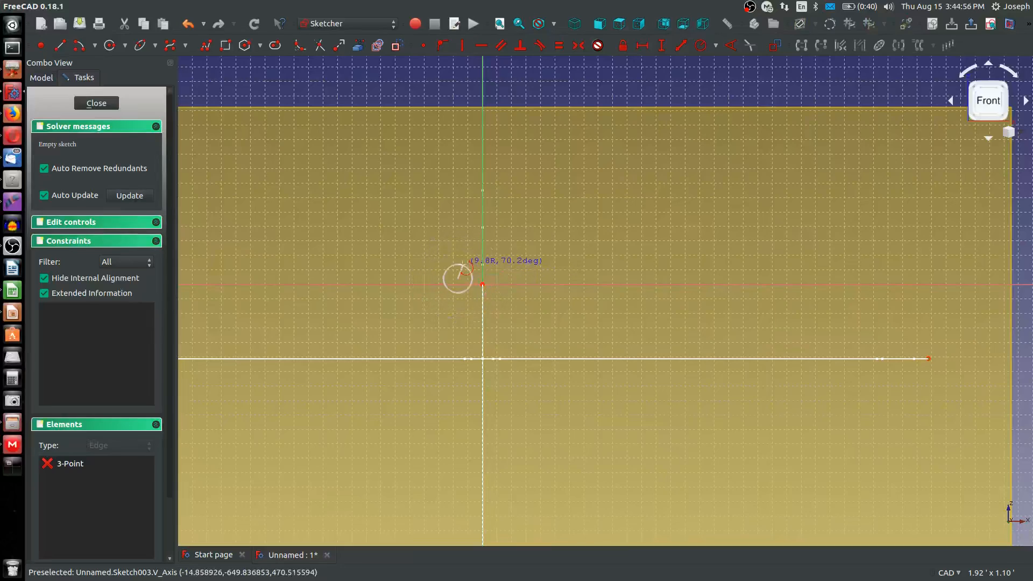
pyautogui.press('Escape')
# Sketch two concentric upward-bulging arcs centred on the sketch origin, with radii of about 1.08 in and 1.84 in
pyautogui.click(79, 45)
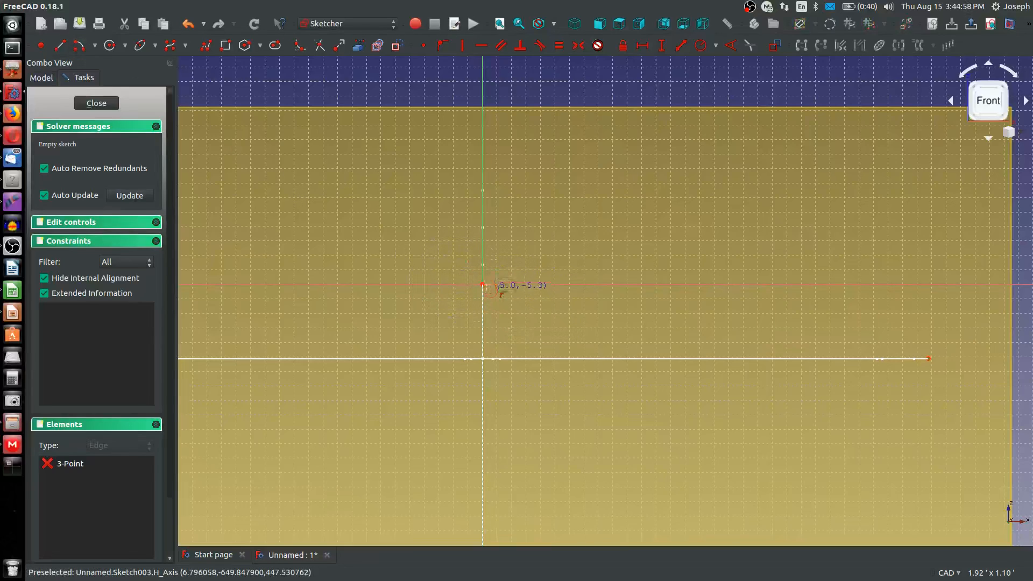
pyautogui.click(443, 282)
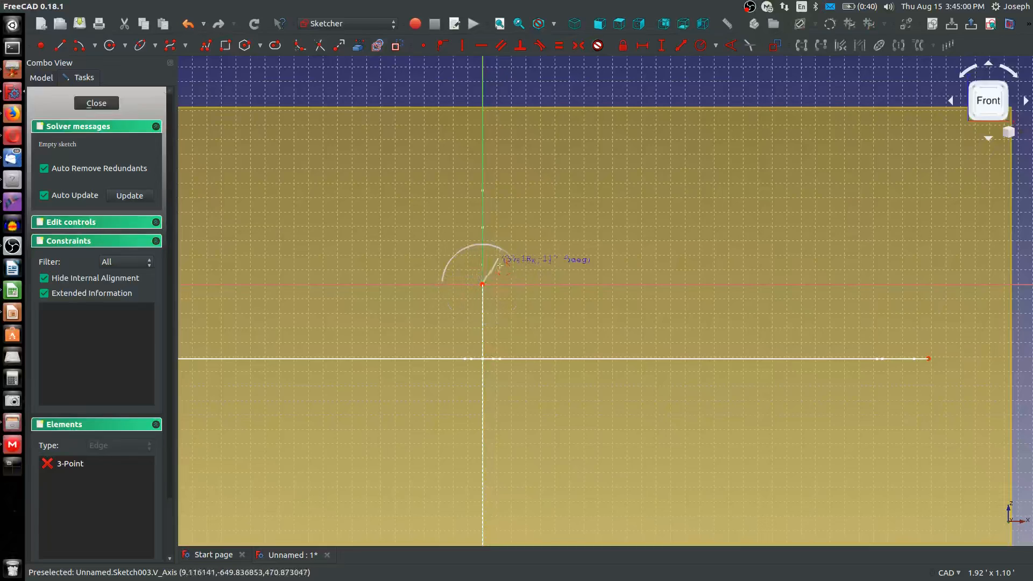
pyautogui.click(521, 278)
pyautogui.click(483, 285)
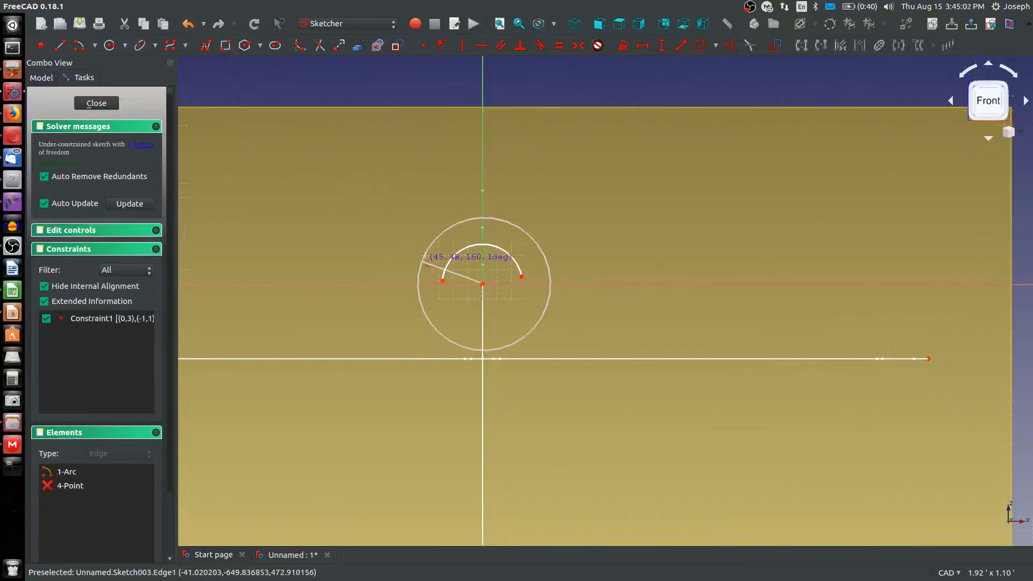
pyautogui.click(419, 261)
pyautogui.click(544, 256)
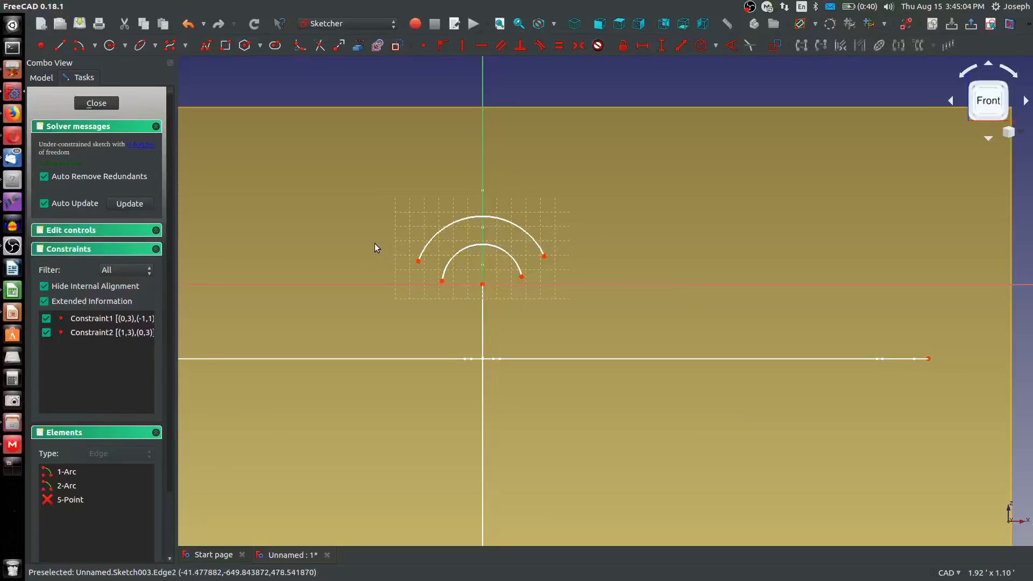
# Constrain the larger arc's radius to 1 in
pyautogui.hotkey('shift', 'r')
pyautogui.click(434, 235)
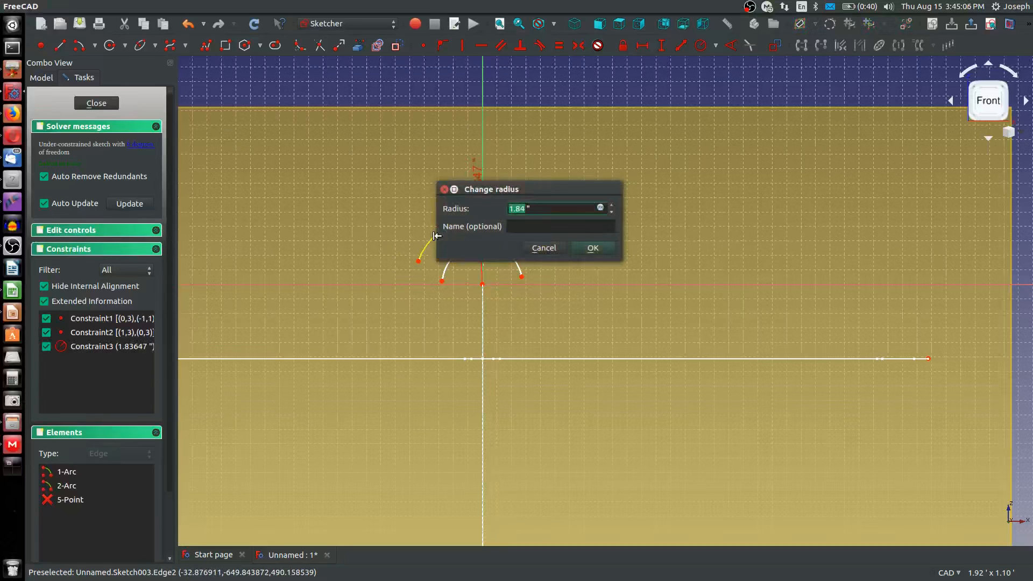
pyautogui.write('1')
pyautogui.press('Return')
# Try to constrain the other arc's radius with the expression 1-3.7
pyautogui.scroll(5, 500, 260)
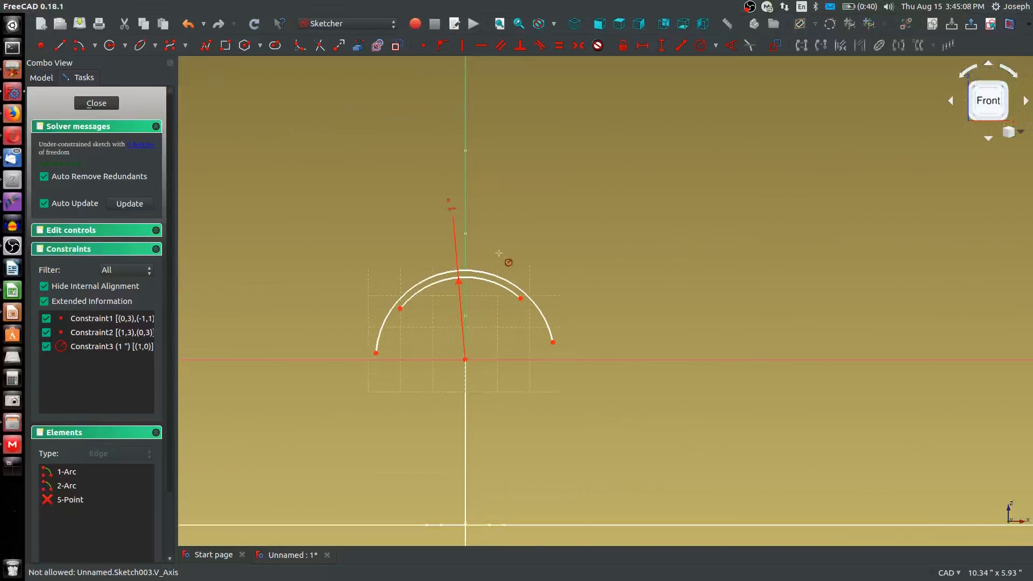
pyautogui.click(489, 281)
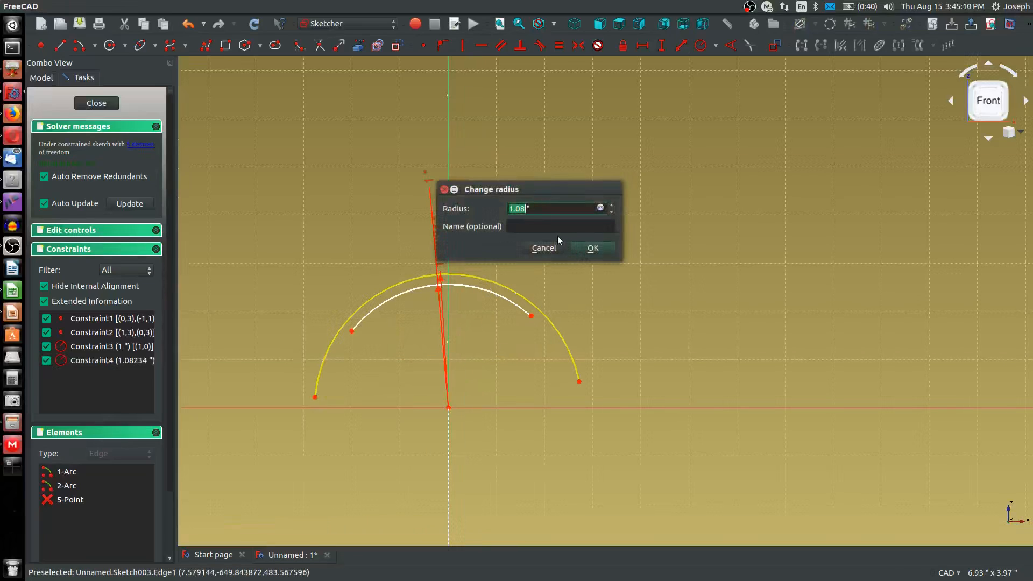
pyautogui.write('1-3.7')
pyautogui.press('Return')
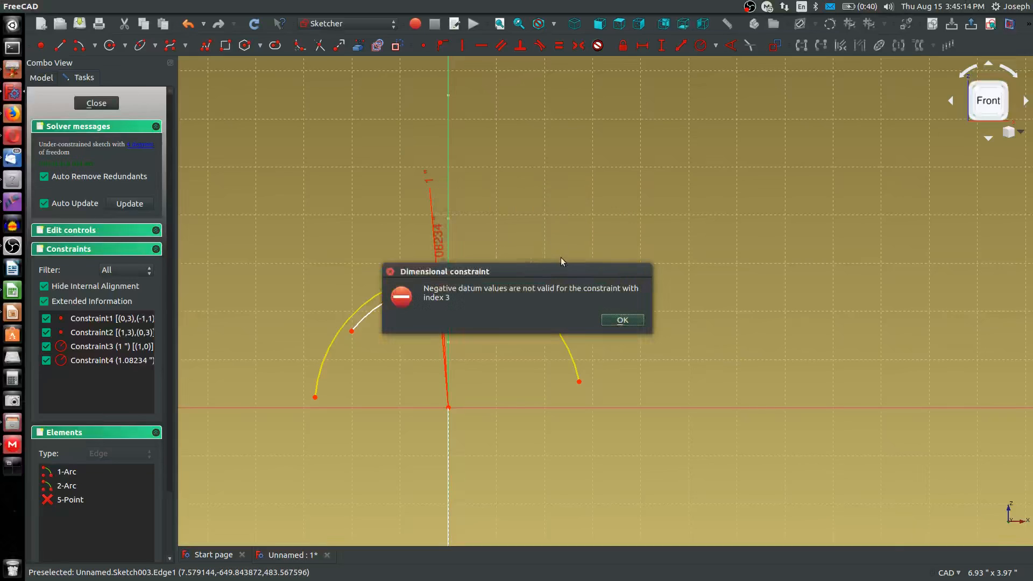
pyautogui.click(616, 323)
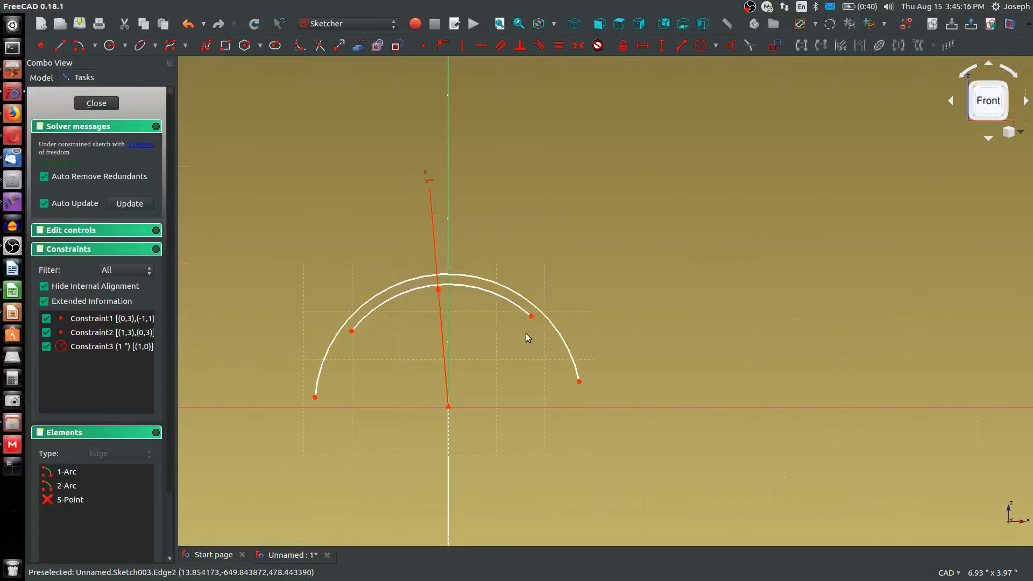
# Reshape the unconstrained arc to sit inside the 1 in arc and constrain its radius to 1.25/2 in
pyautogui.moveTo(579, 380); pyautogui.dragTo(515, 367)
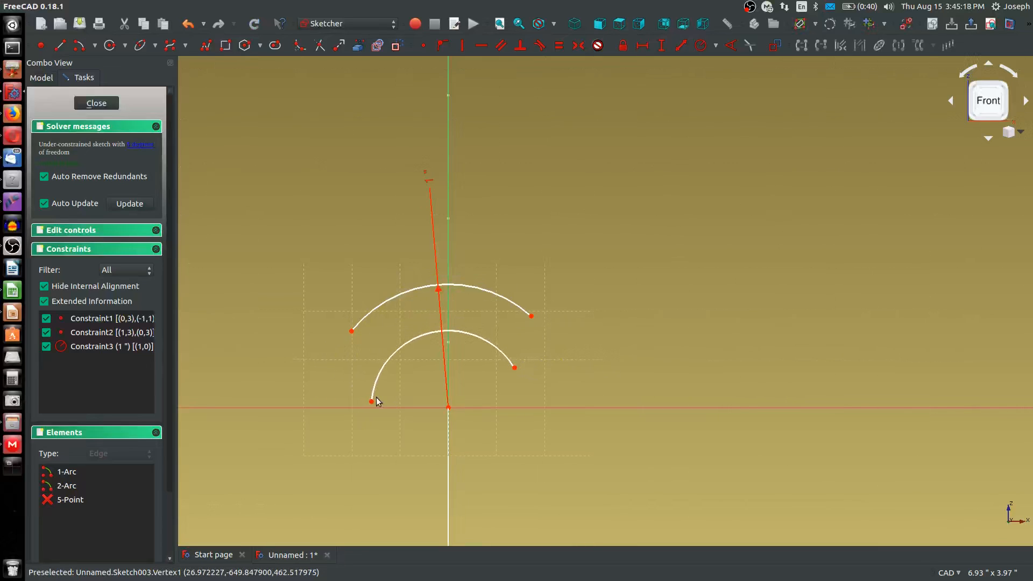
pyautogui.moveTo(372, 403); pyautogui.dragTo(382, 346)
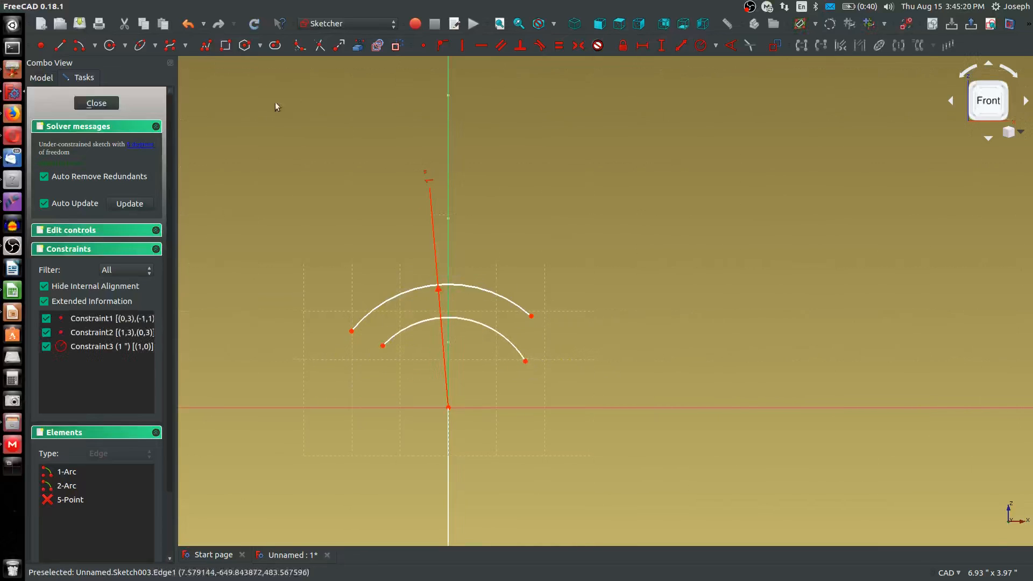
pyautogui.hotkey('shift', 'r')
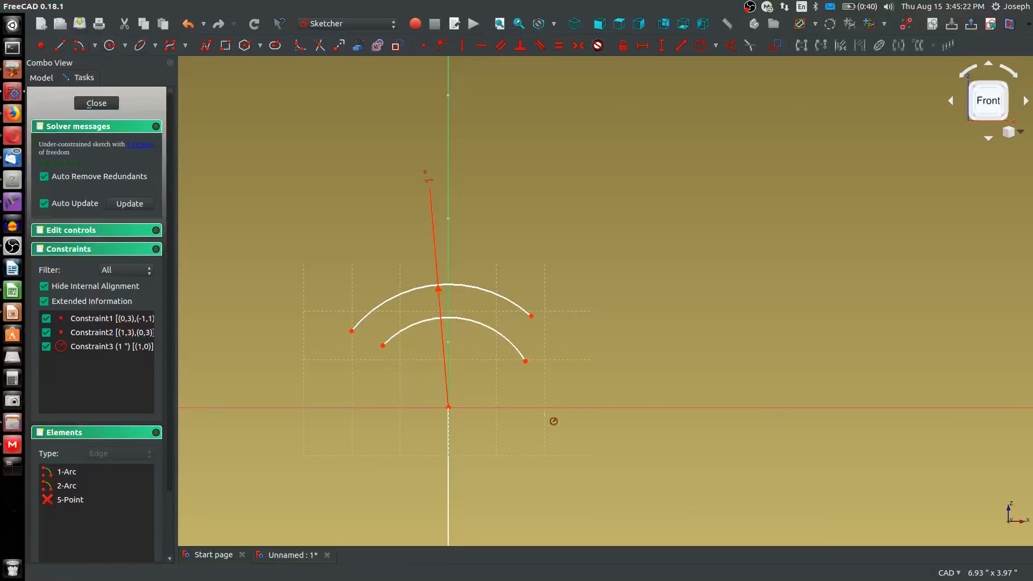
pyautogui.click(516, 351)
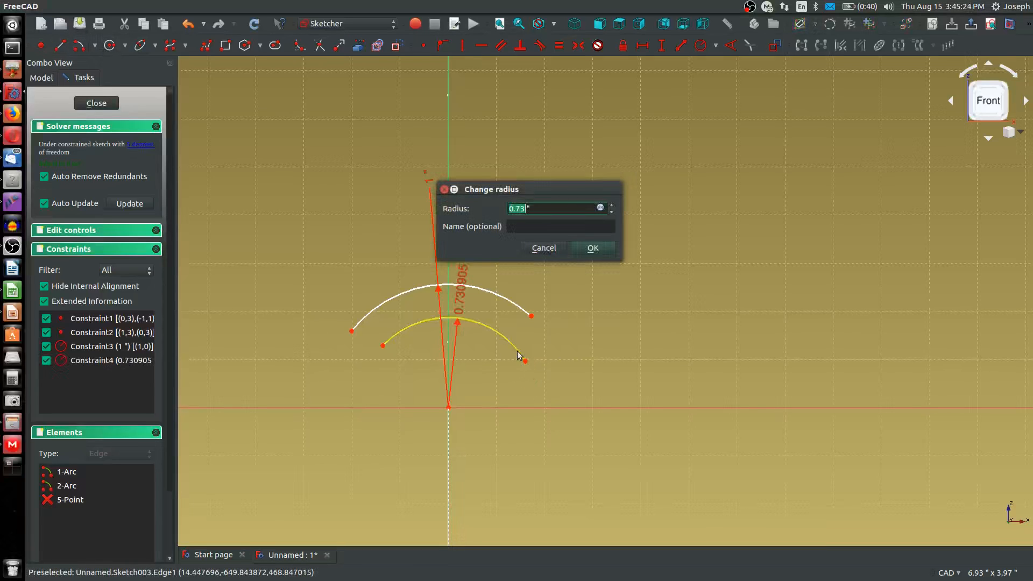
pyautogui.write('1.25/2')
pyautogui.press('Return')
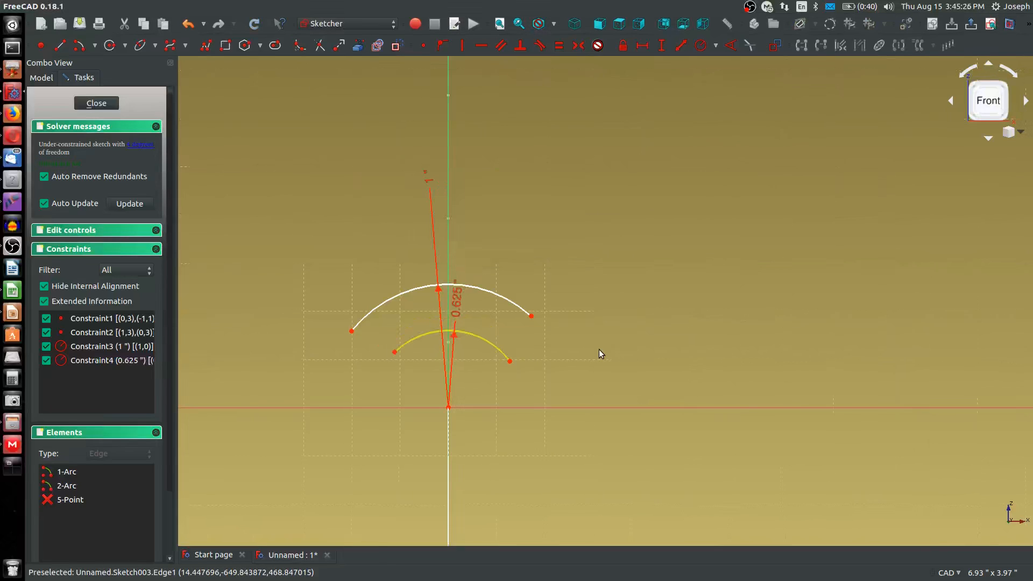
# Align the two endpoints of each concentric arc horizontally
pyautogui.scroll(-5, 573, 340)
pyautogui.scroll(2, 556, 363)
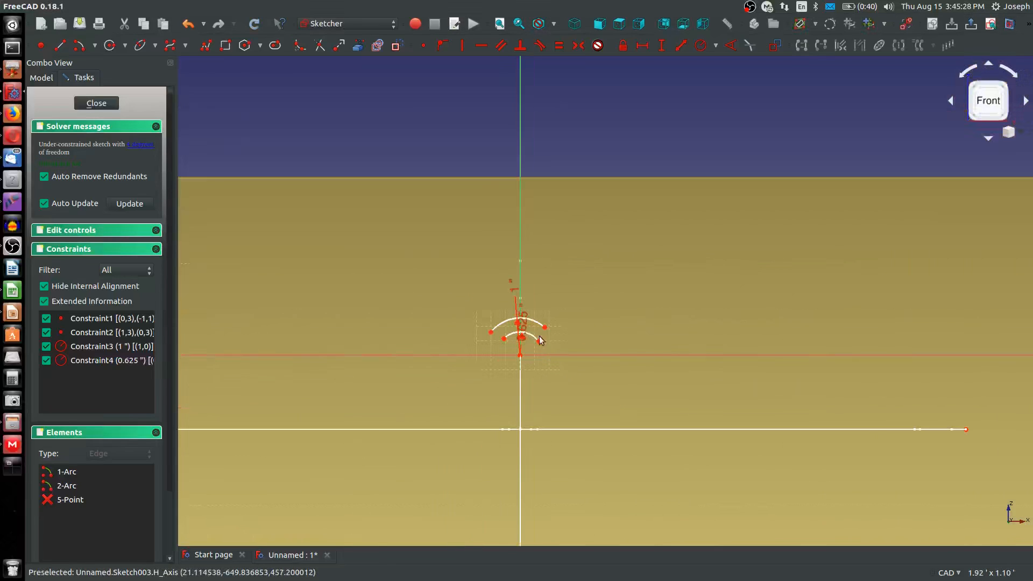
pyautogui.click(492, 330)
pyautogui.press('h')
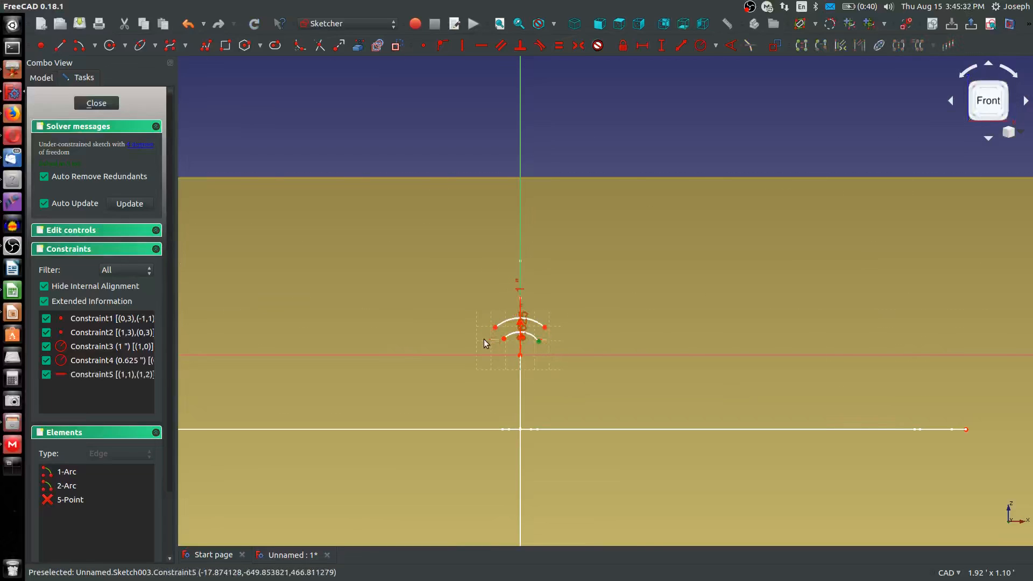
pyautogui.click(506, 342)
pyautogui.press('h')
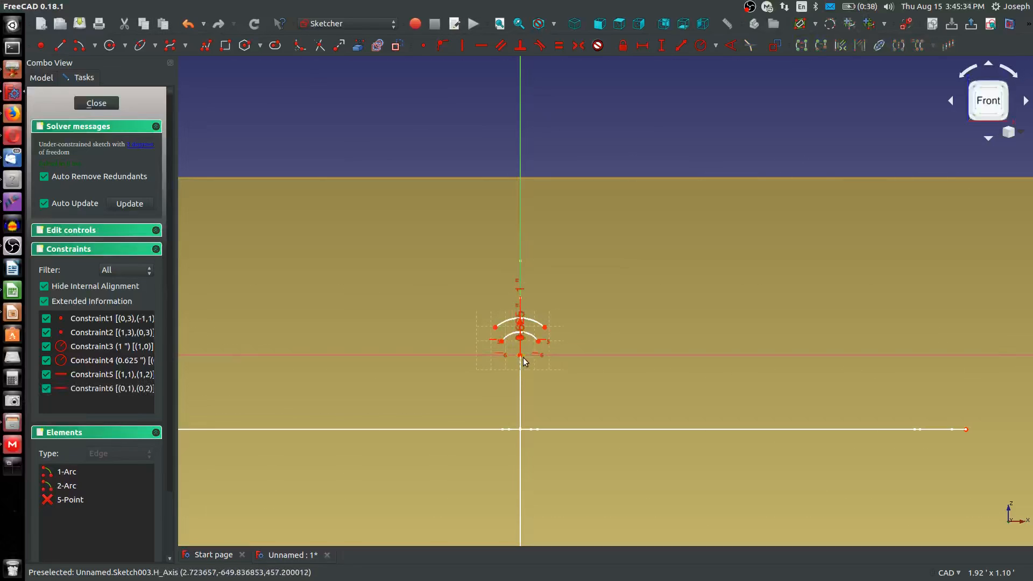
# Sketch a downward-bulging arc of about 5.9 in radius from the outer arc's right endpoint to the horizontal axis
pyautogui.scroll(-2, 511, 344)
pyautogui.scroll(2, 668, 385)
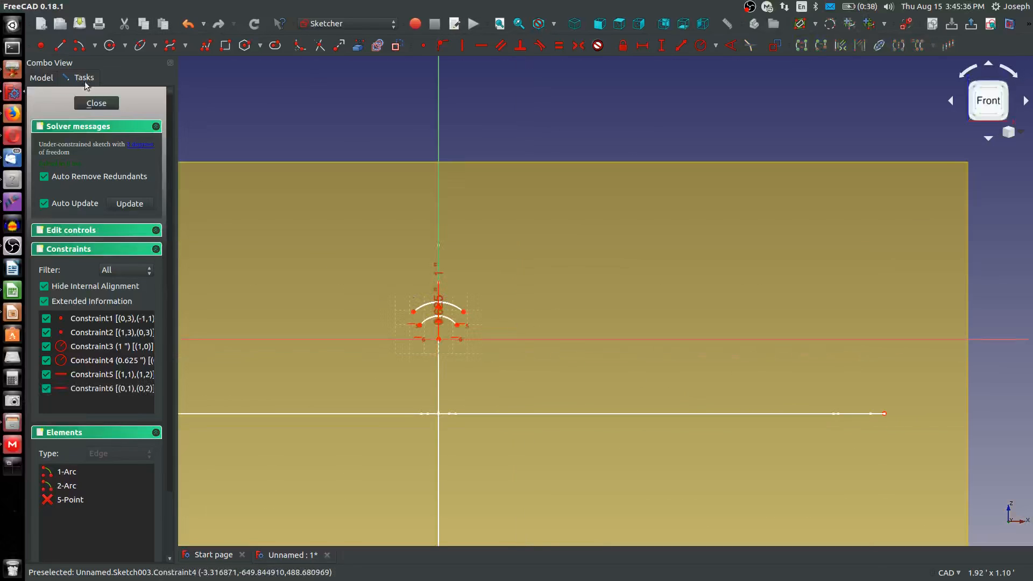
pyautogui.click(78, 47)
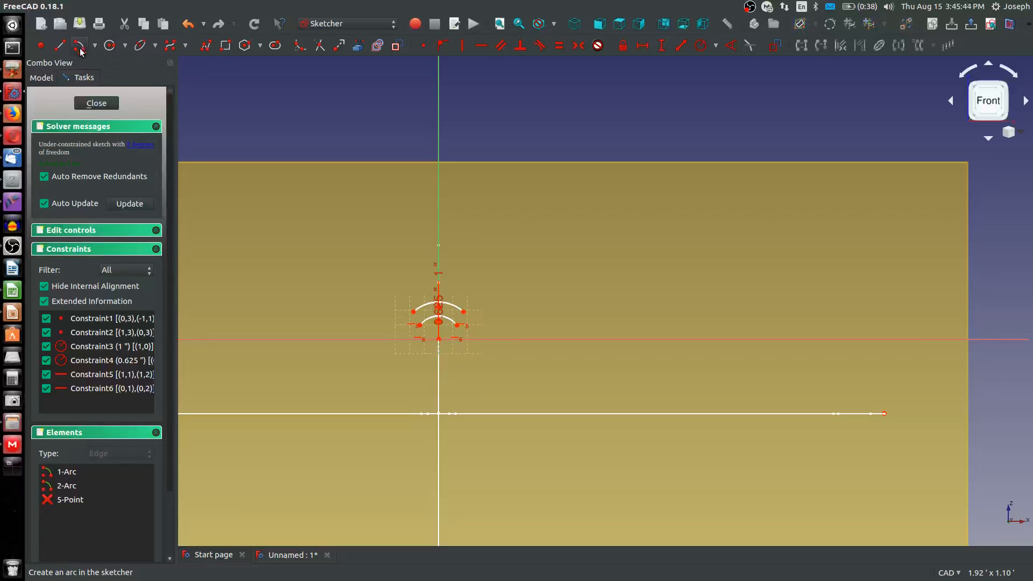
pyautogui.click(634, 193)
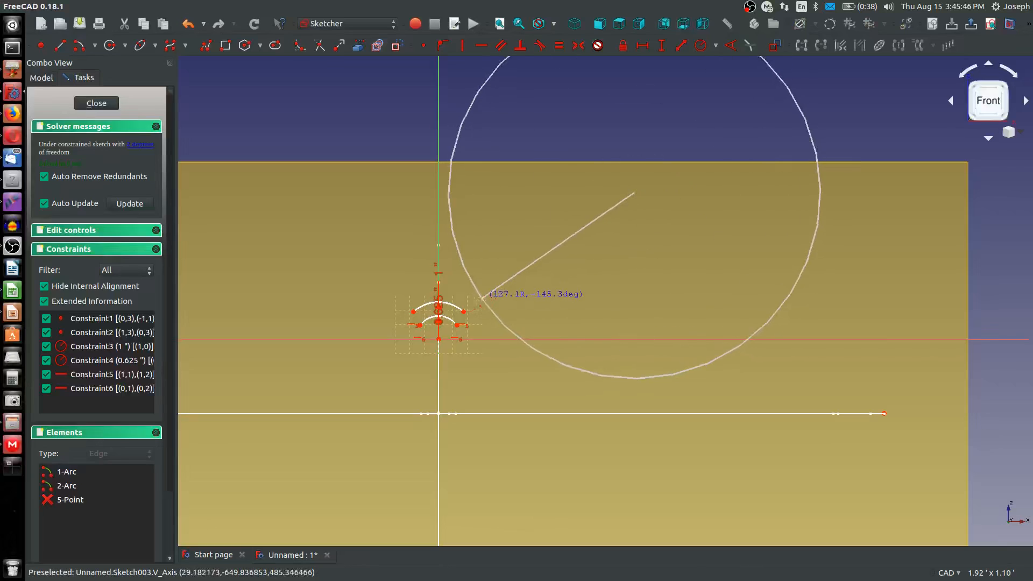
pyautogui.click(465, 312)
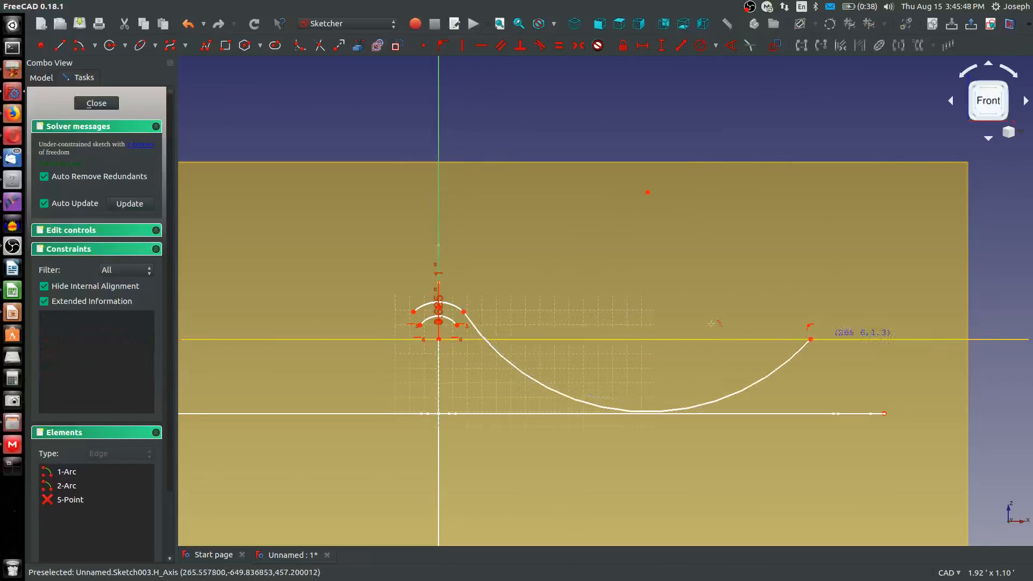
pyautogui.click(810, 339)
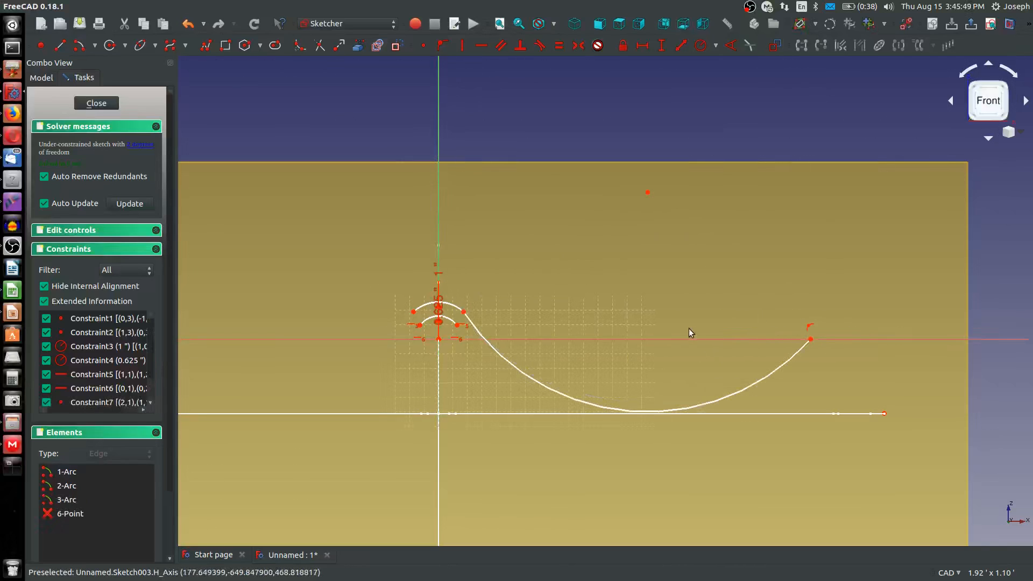
# Constrain the new long arc's radius to 1 ft and make it tangent to the outer 1 in arc
pyautogui.click(737, 391)
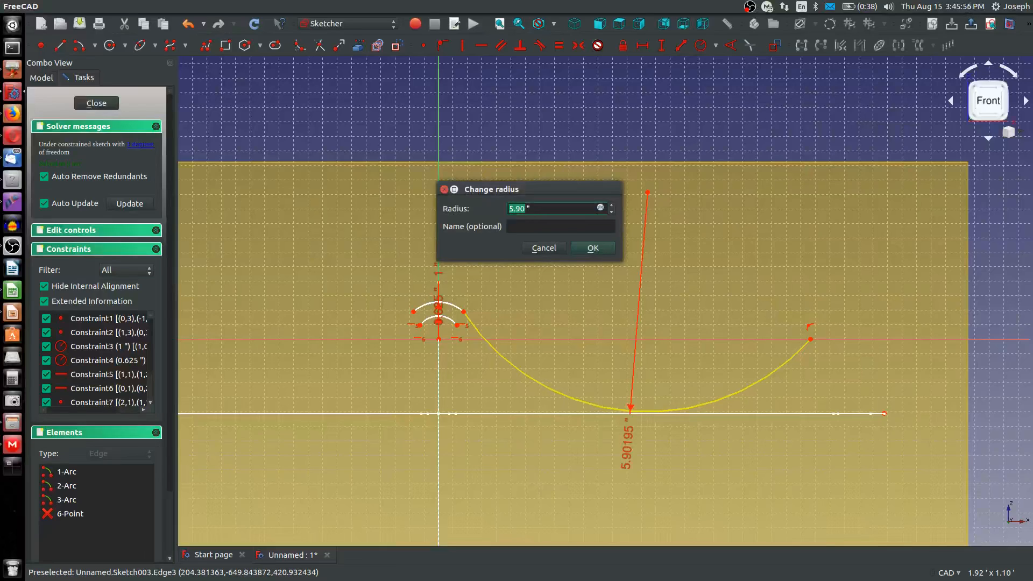
pyautogui.press('Return')
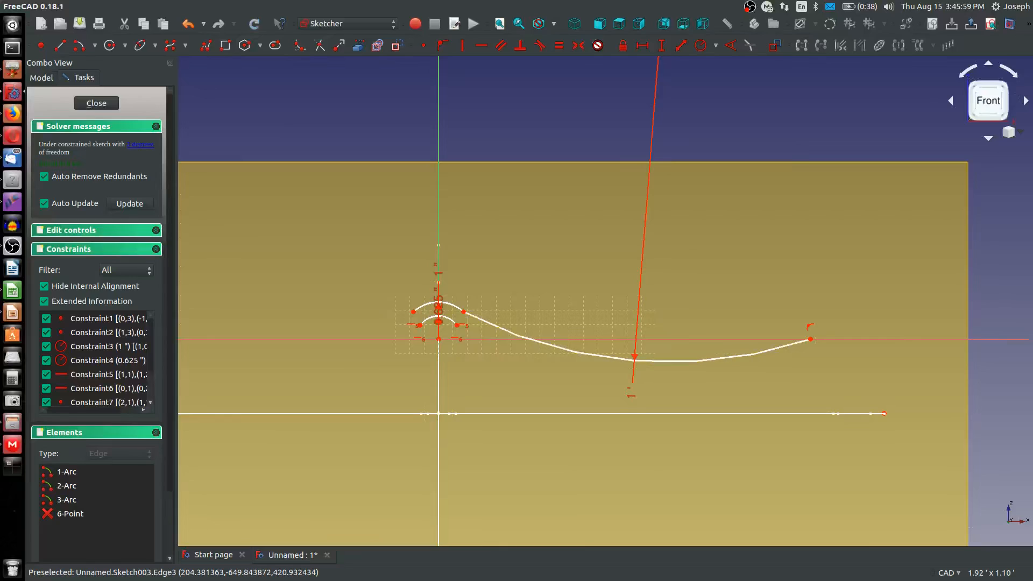
pyautogui.click(499, 326)
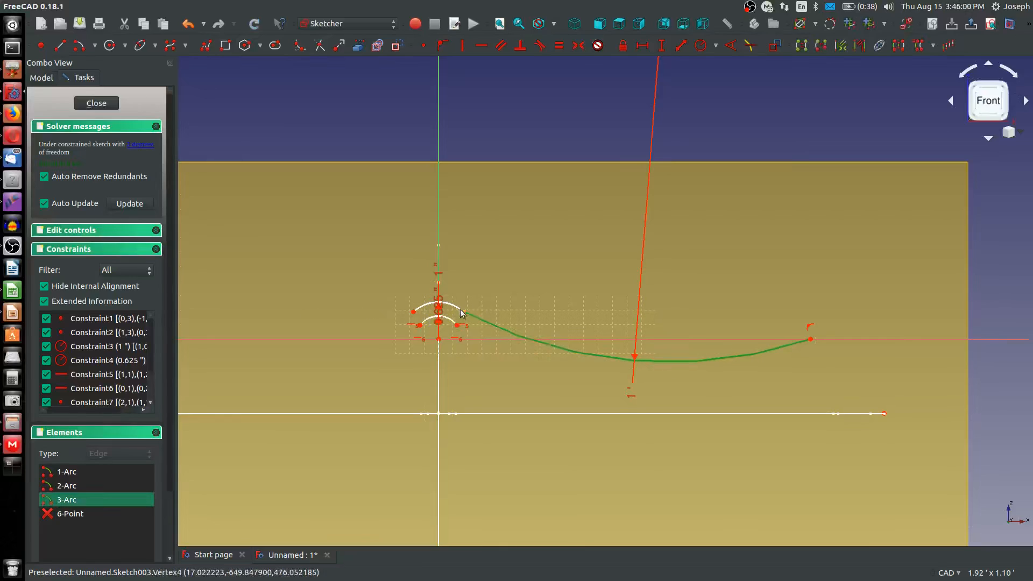
pyautogui.click(452, 304)
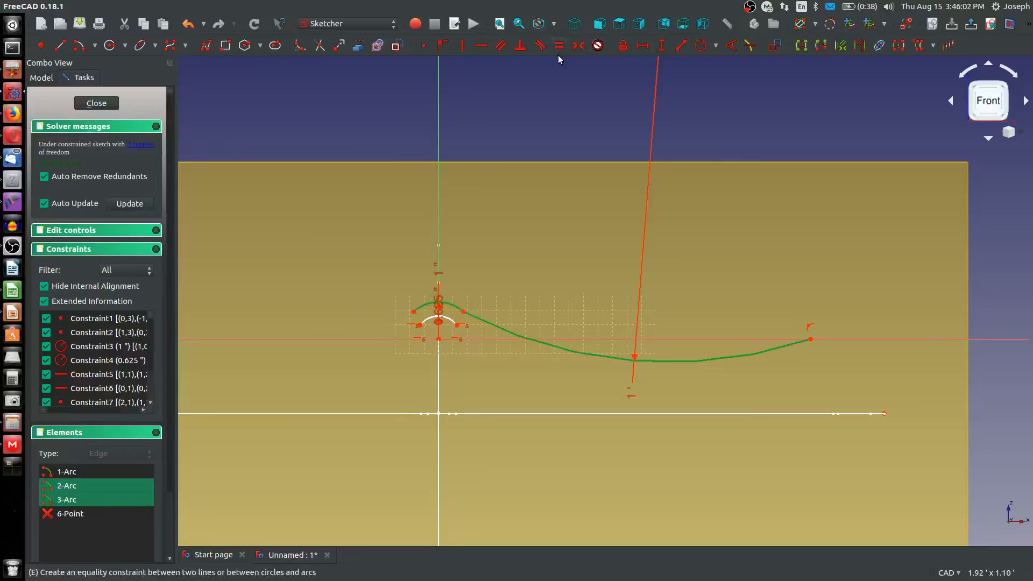
pyautogui.click(540, 46)
pyautogui.click(623, 241)
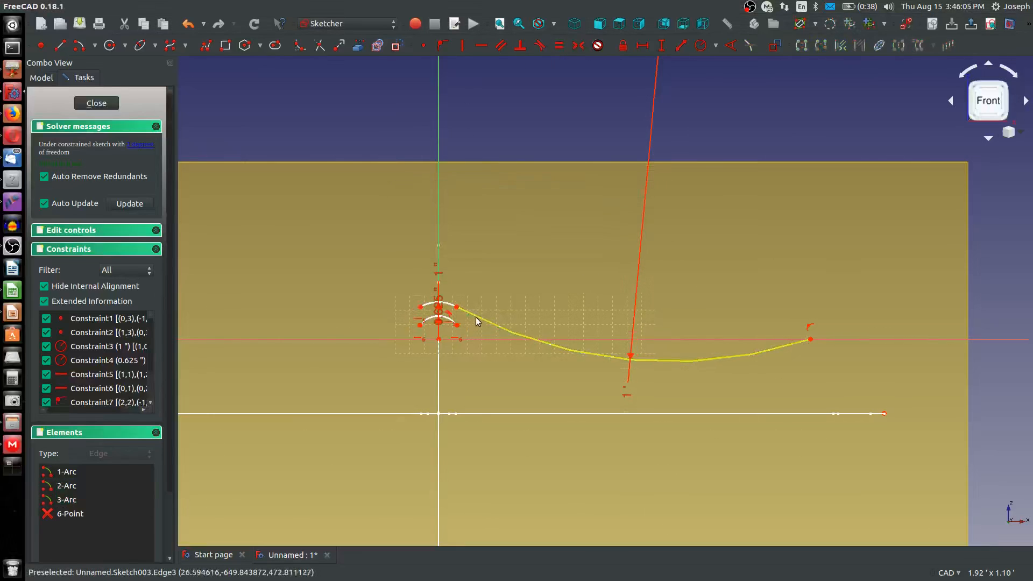
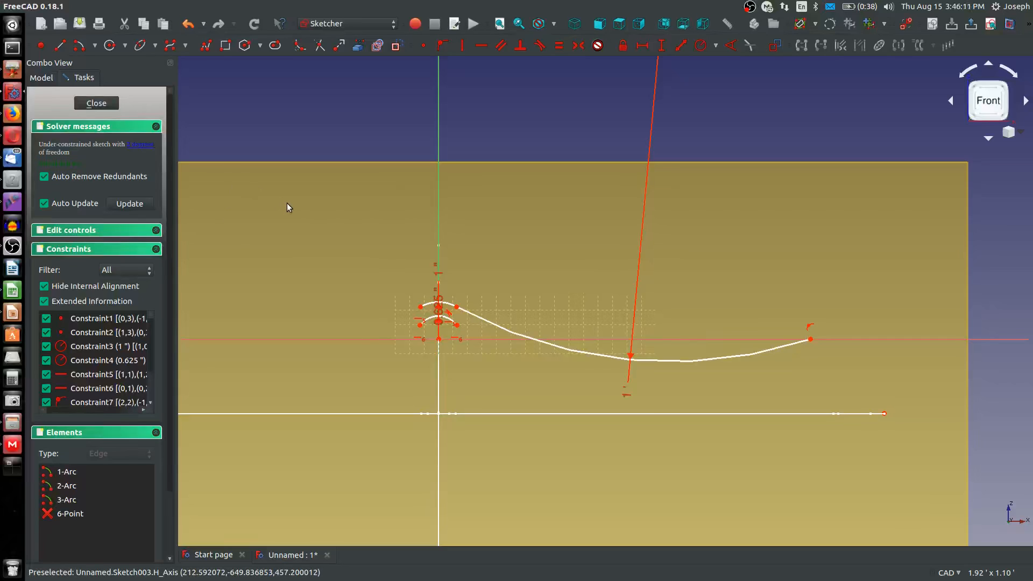
# Delete the constraint tying the long arc's right endpoint to the horizontal axis and align the arc's two endpoints horizontally
pyautogui.click(457, 307)
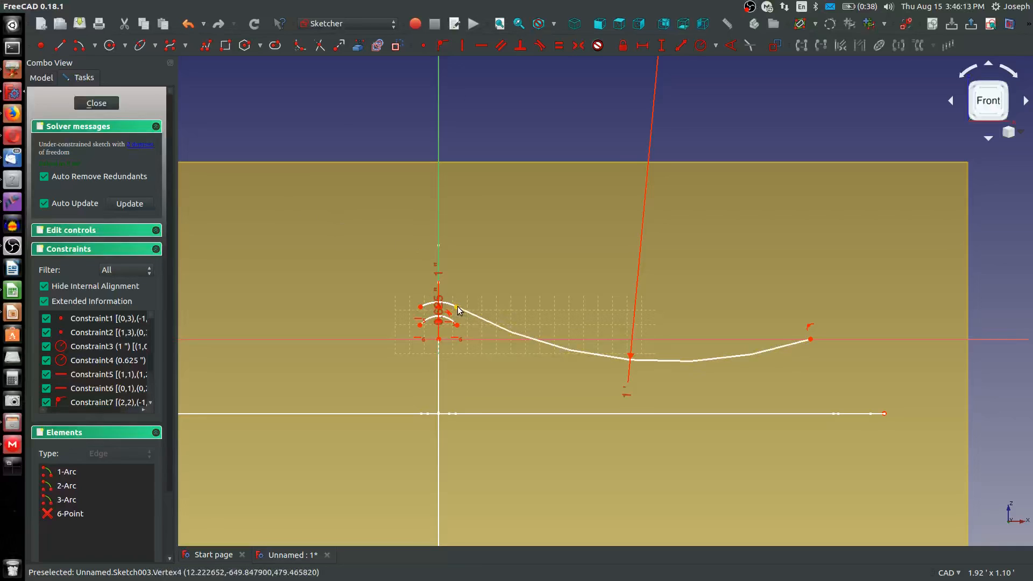
pyautogui.click(810, 338)
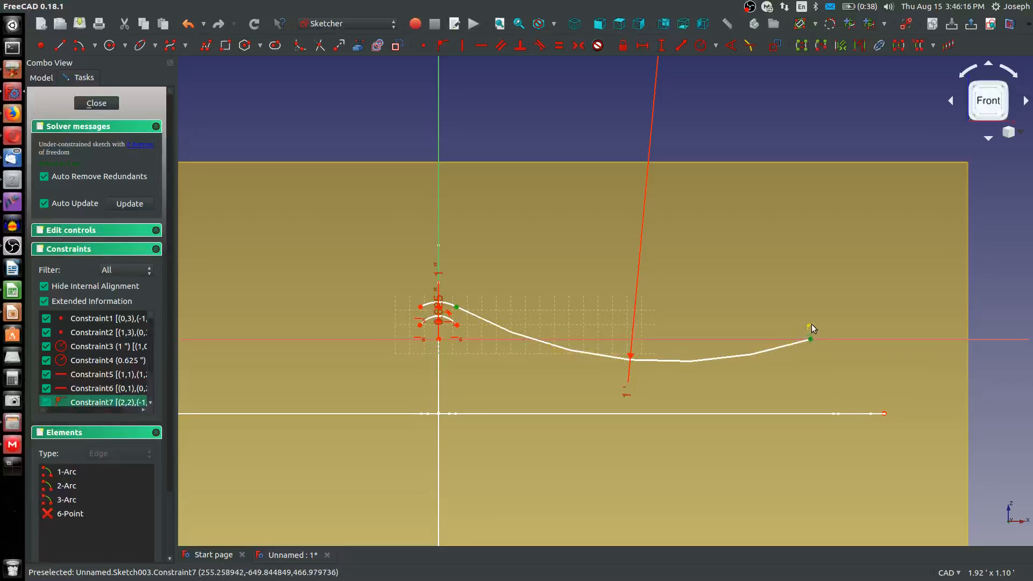
pyautogui.click(831, 314)
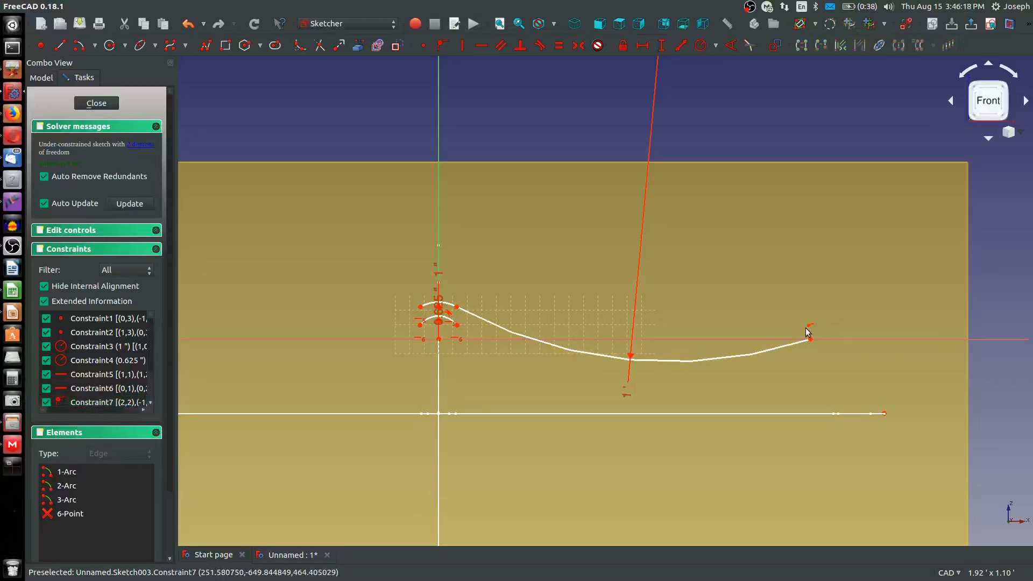
pyautogui.click(808, 323)
pyautogui.press('Delete')
pyautogui.click(810, 338)
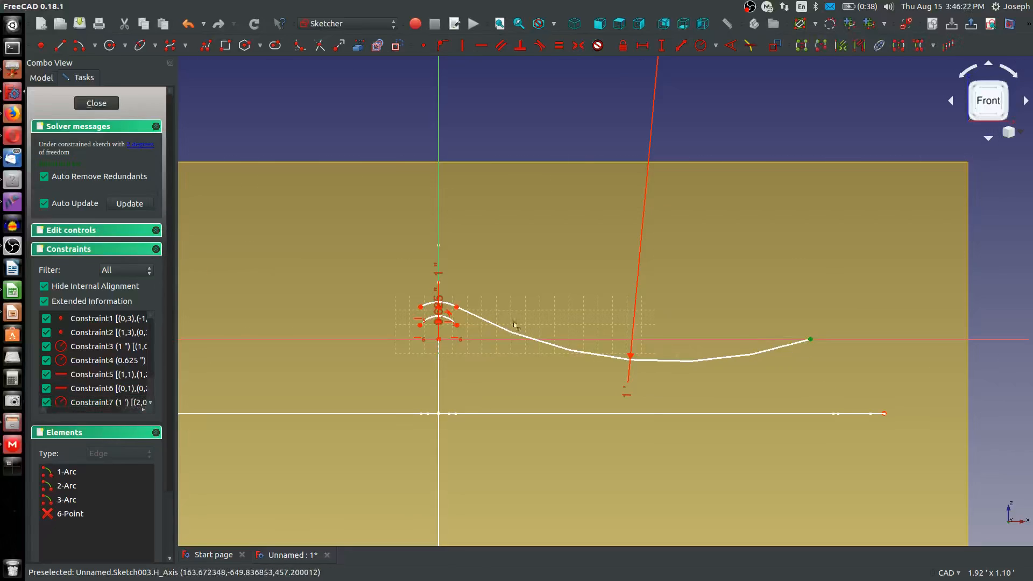
pyautogui.click(457, 309)
pyautogui.press('h')
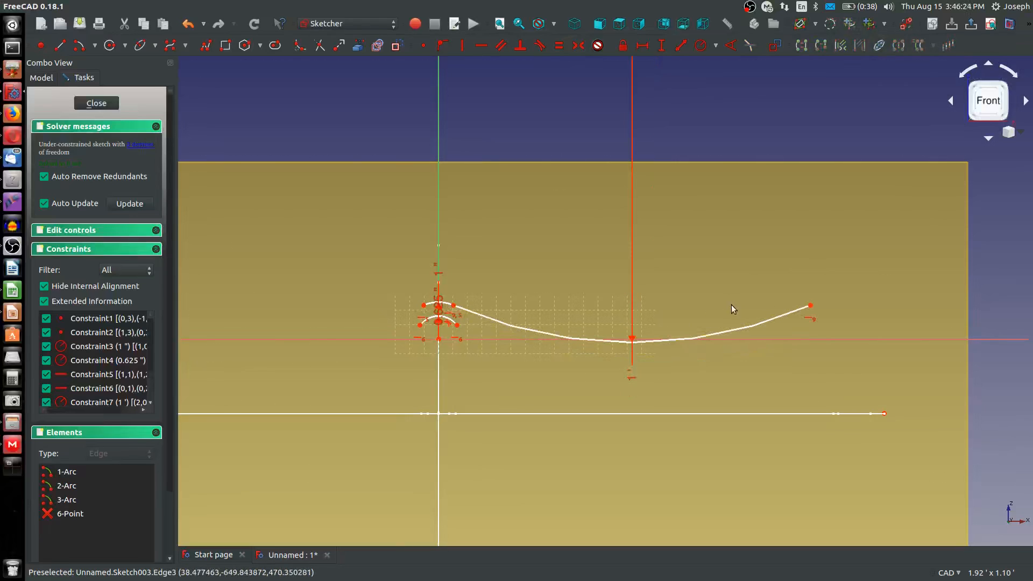
pyautogui.moveTo(811, 303)
pyautogui.mouseDown()
pyautogui.moveTo(875, 309)
pyautogui.moveTo(825, 309)
pyautogui.mouseUp()
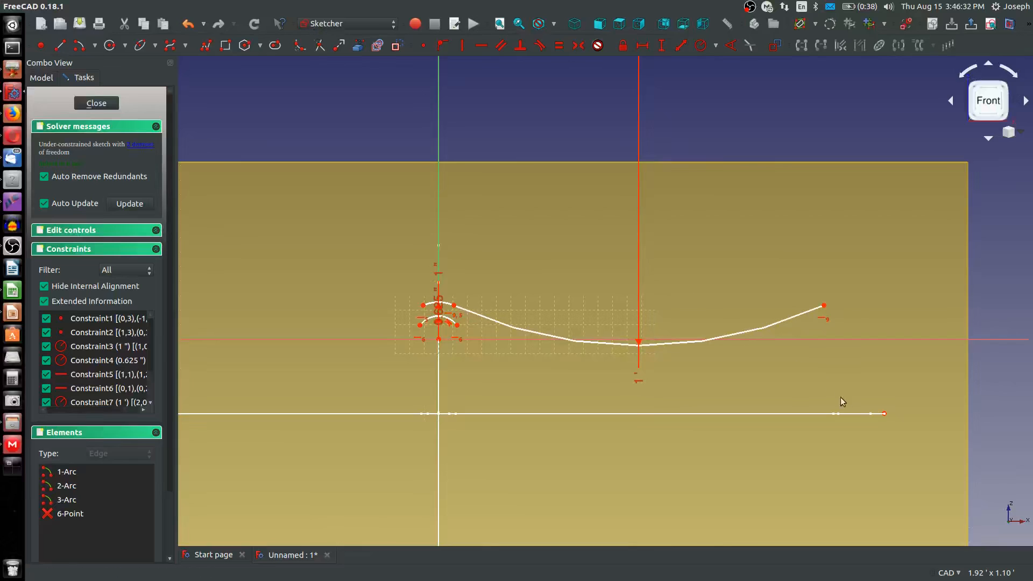
# Import the start point of the middle profile's right lip curve into the sketch as external geometry
pyautogui.moveTo(852, 396)
pyautogui.mouseDown(button='middle')
pyautogui.moveTo(848, 410)
pyautogui.moveTo(813, 412)
pyautogui.mouseUp(button='middle')
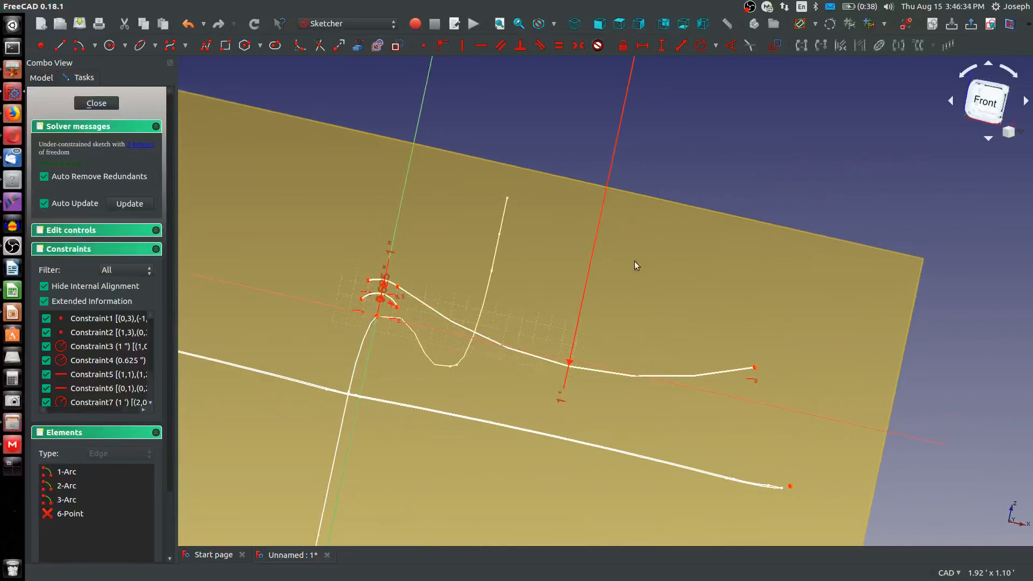
pyautogui.moveTo(500, 157); pyautogui.dragTo(498, 194, button='middle')
pyautogui.scroll(-6, 496, 192)
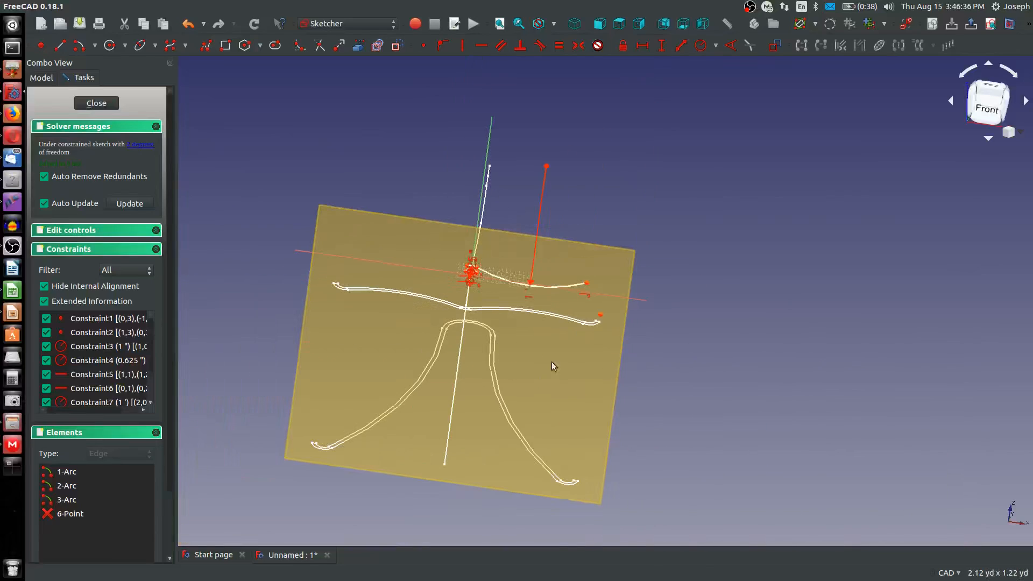
pyautogui.scroll(4, 560, 361)
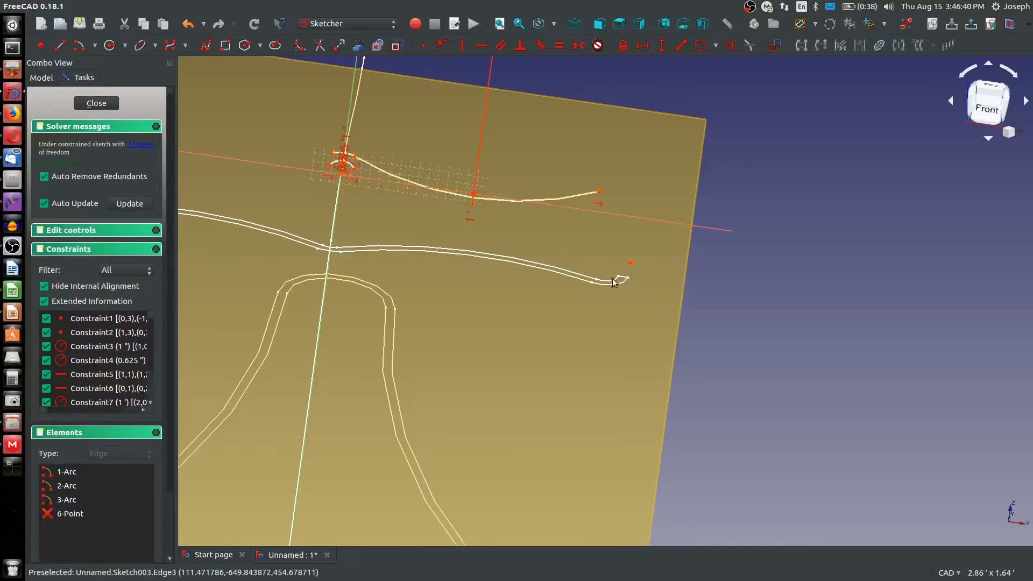
pyautogui.scroll(3, 509, 203)
pyautogui.click(570, 207)
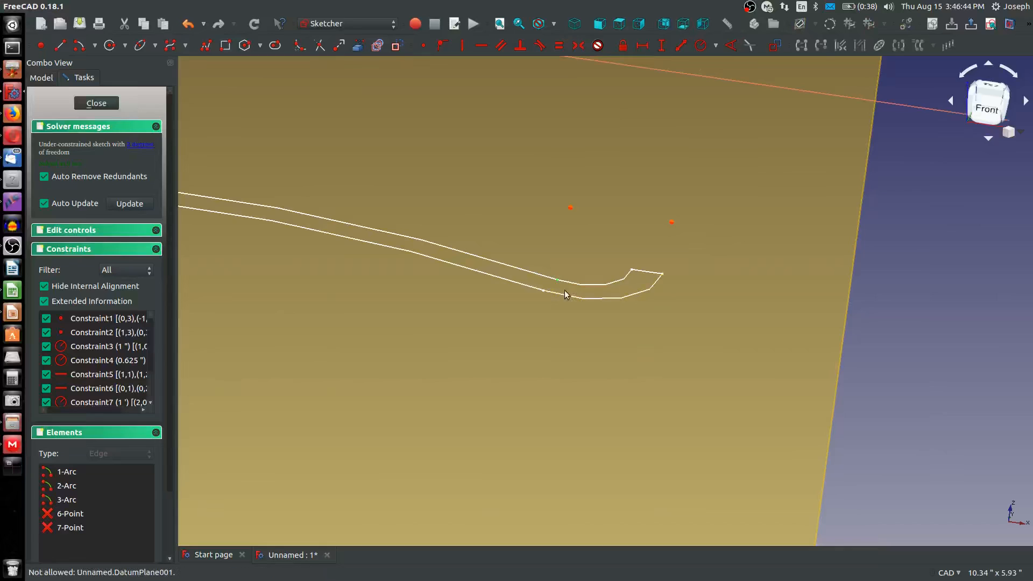
# Align the long arc's right endpoint vertically with the newly imported external point
pyautogui.scroll(-3, 560, 280)
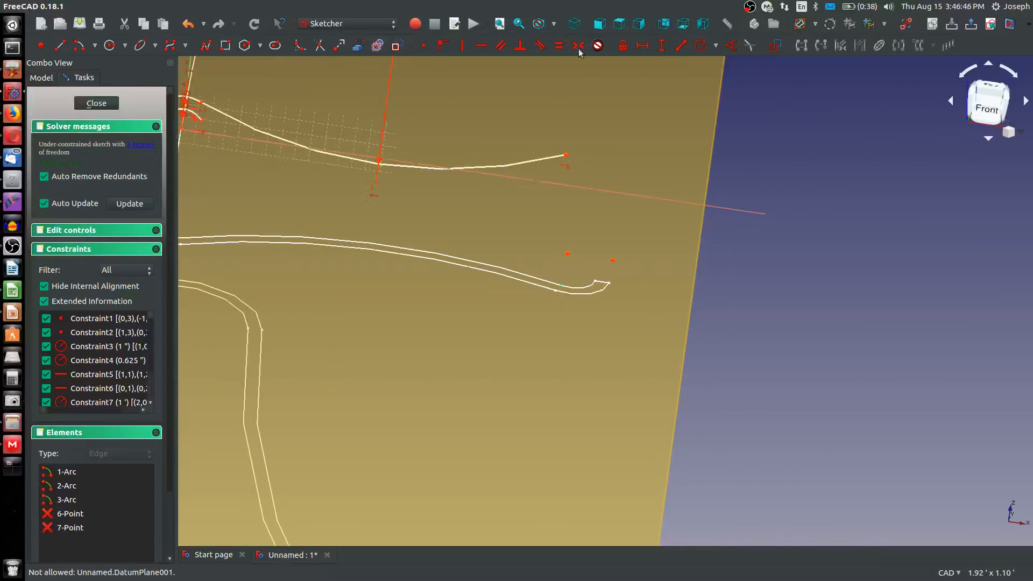
pyautogui.click(1009, 23)
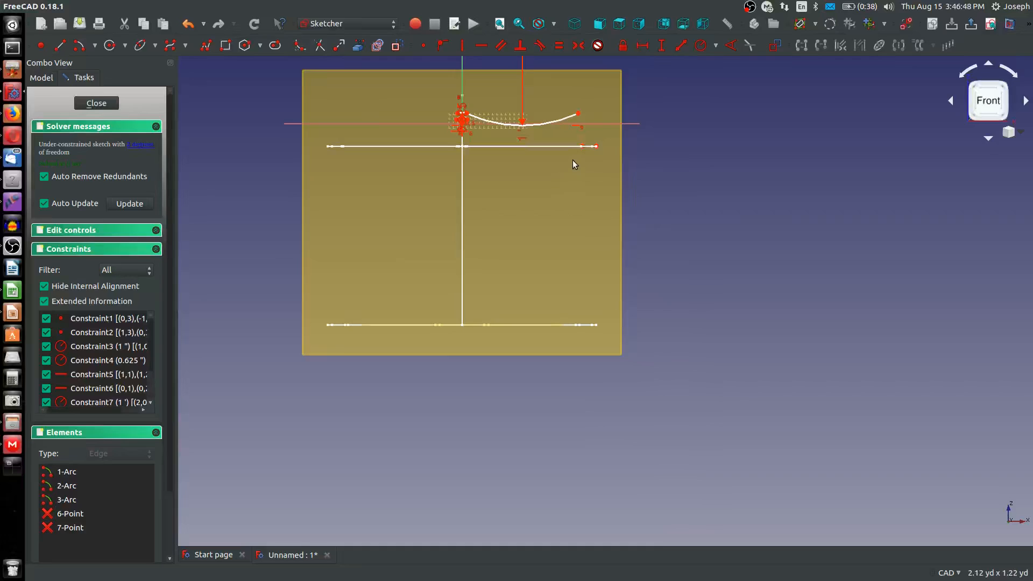
pyautogui.scroll(3, 573, 160)
pyautogui.click(576, 168)
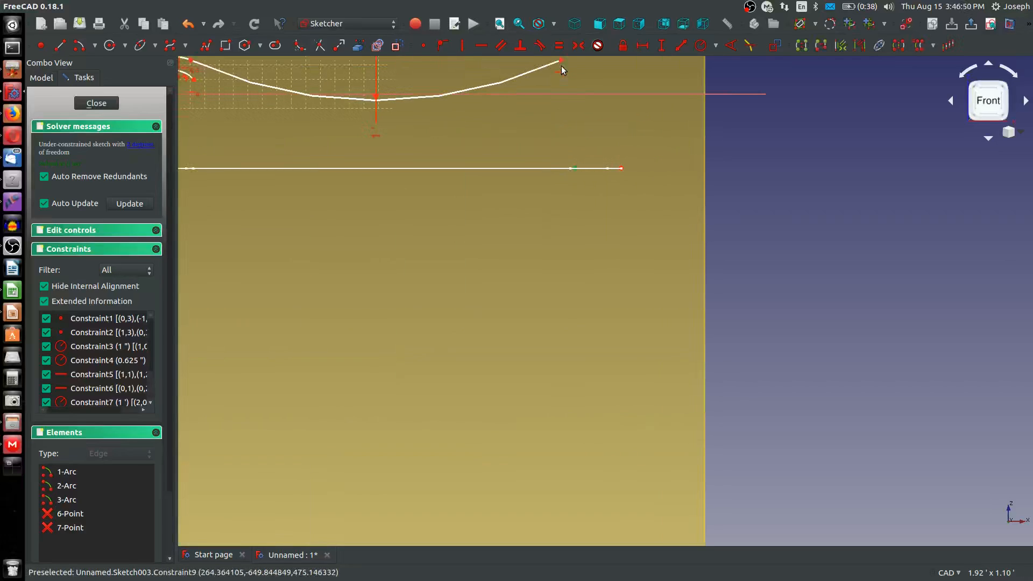
pyautogui.click(560, 61)
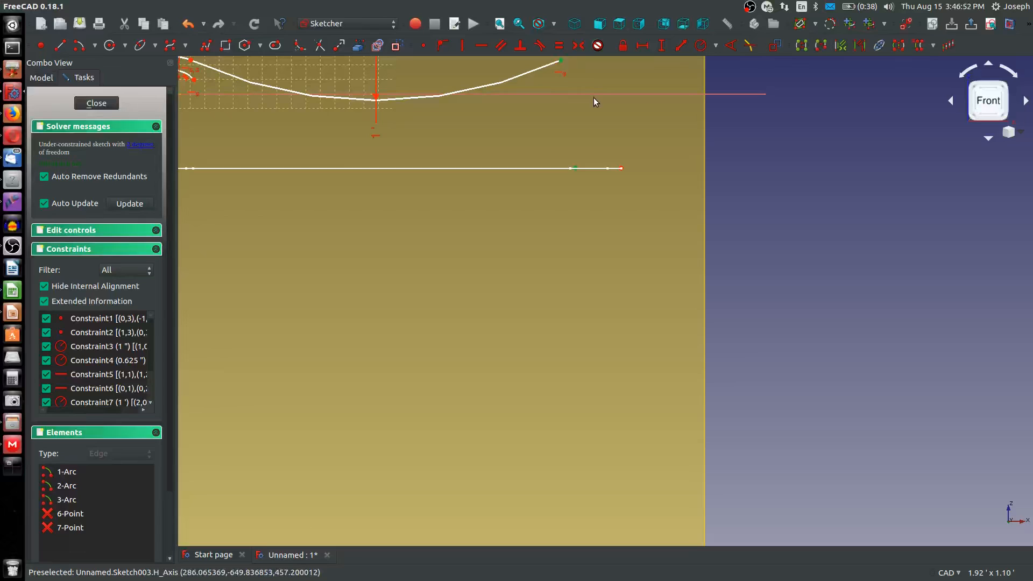
pyautogui.press('v')
# Sketch a second long arc below the 1 ft arc, sharing its center and starting at the inner short arc's right endpoint
pyautogui.scroll(-6, 564, 205)
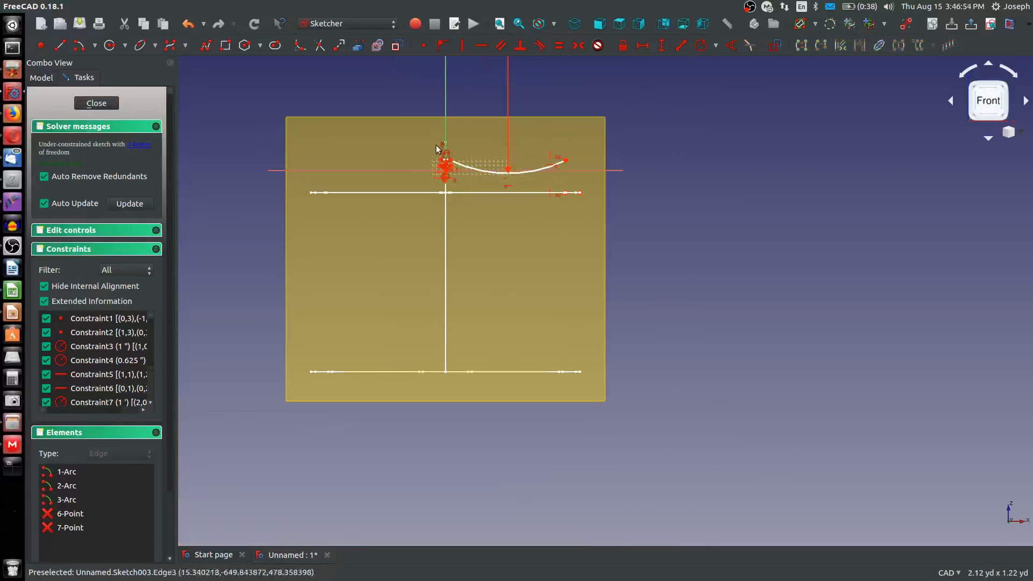
pyautogui.scroll(4, 491, 157)
pyautogui.scroll(2, 552, 168)
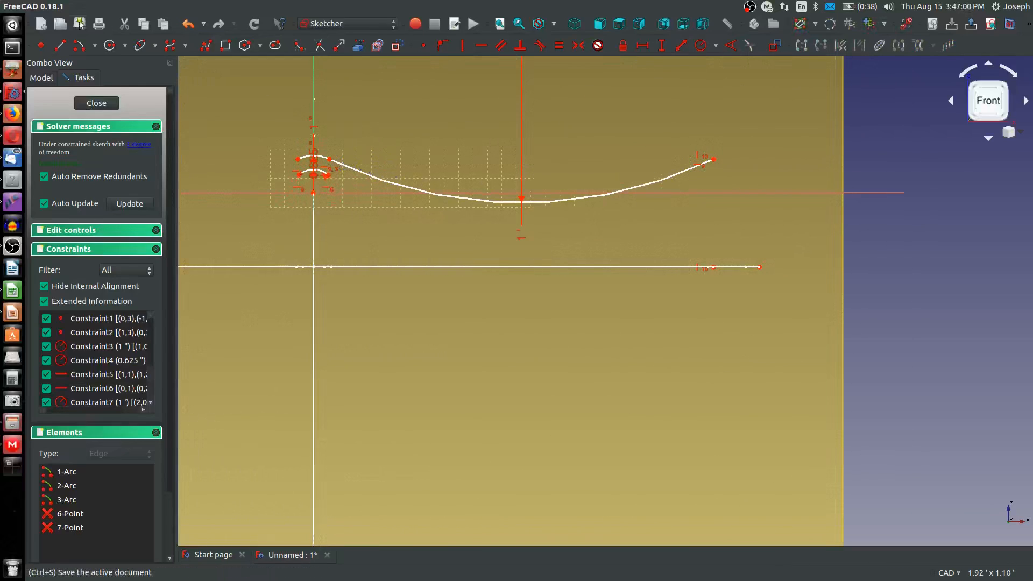
pyautogui.click(83, 48)
pyautogui.scroll(-6, 385, 208)
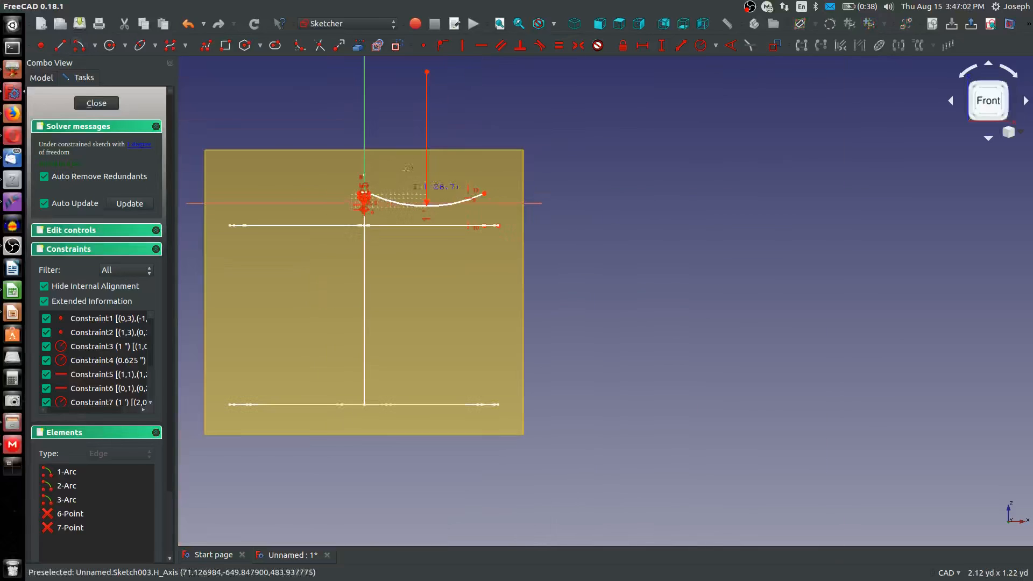
pyautogui.click(426, 71)
pyautogui.scroll(6, 379, 206)
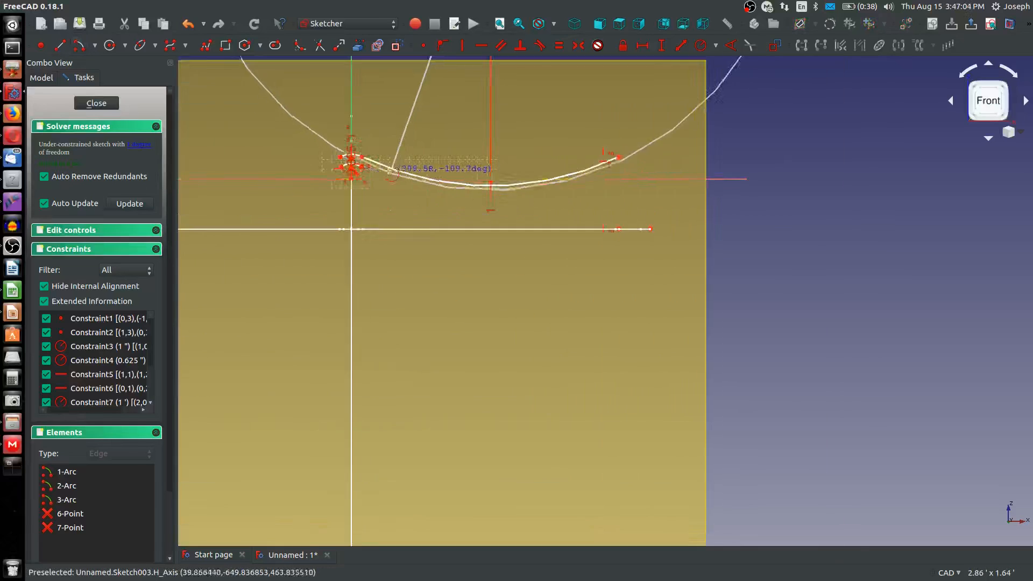
pyautogui.click(328, 160)
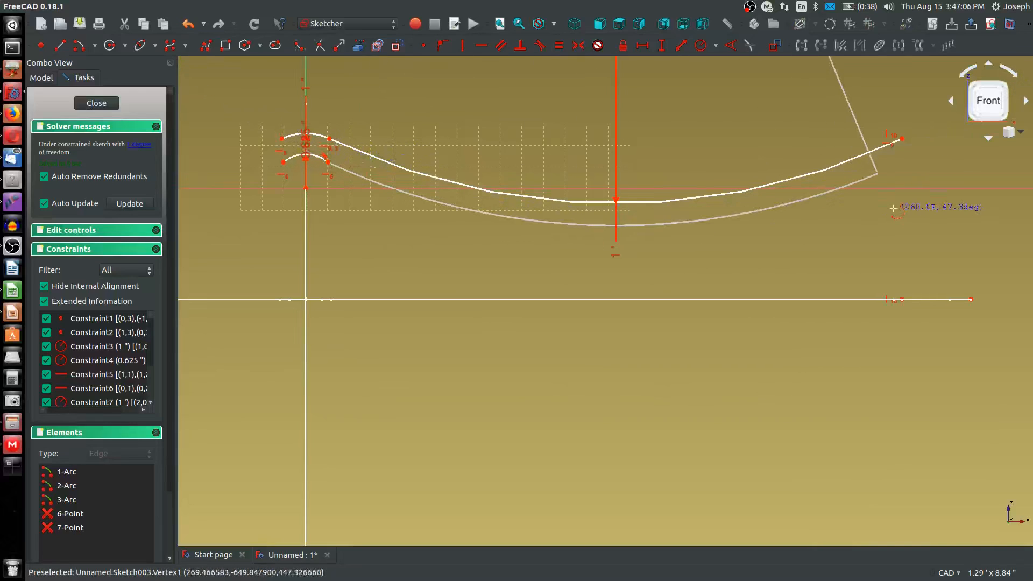
pyautogui.click(882, 171)
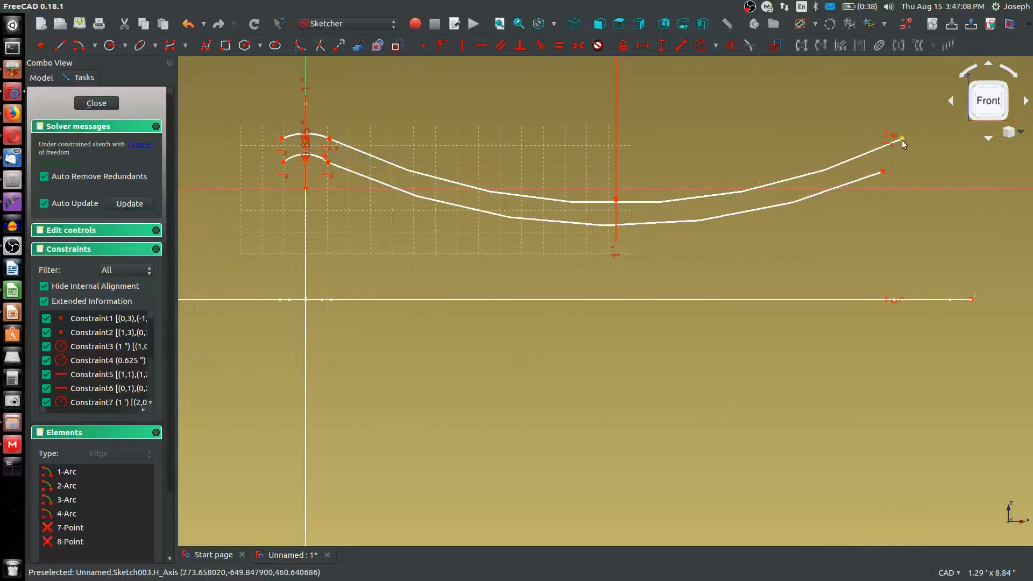
# Make the lower long arc tangent to the inner 0.625 in arc and extend its free end slightly beyond the upper arc's end
pyautogui.moveTo(883, 175); pyautogui.dragTo(900, 163)
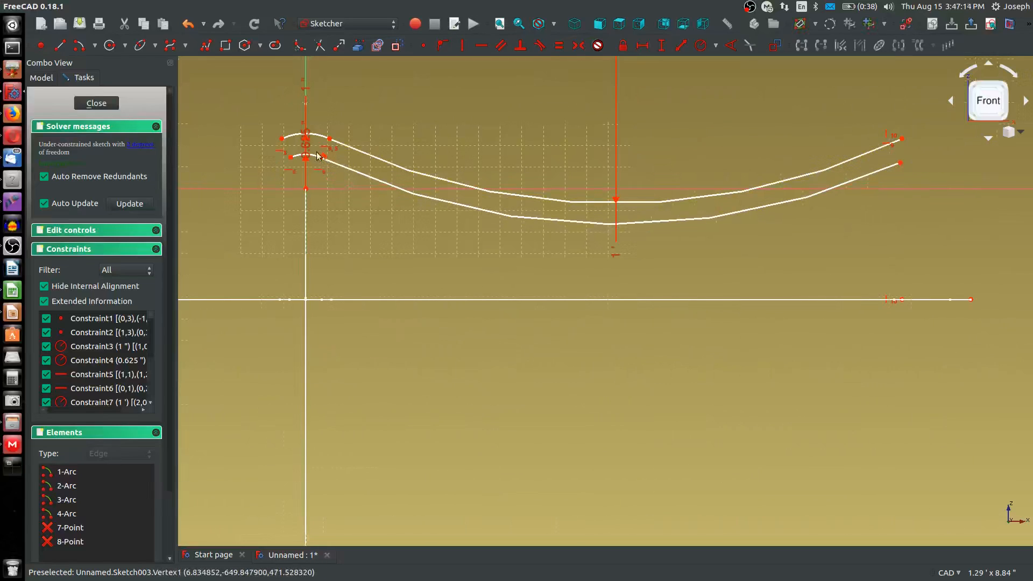
pyautogui.click(341, 165)
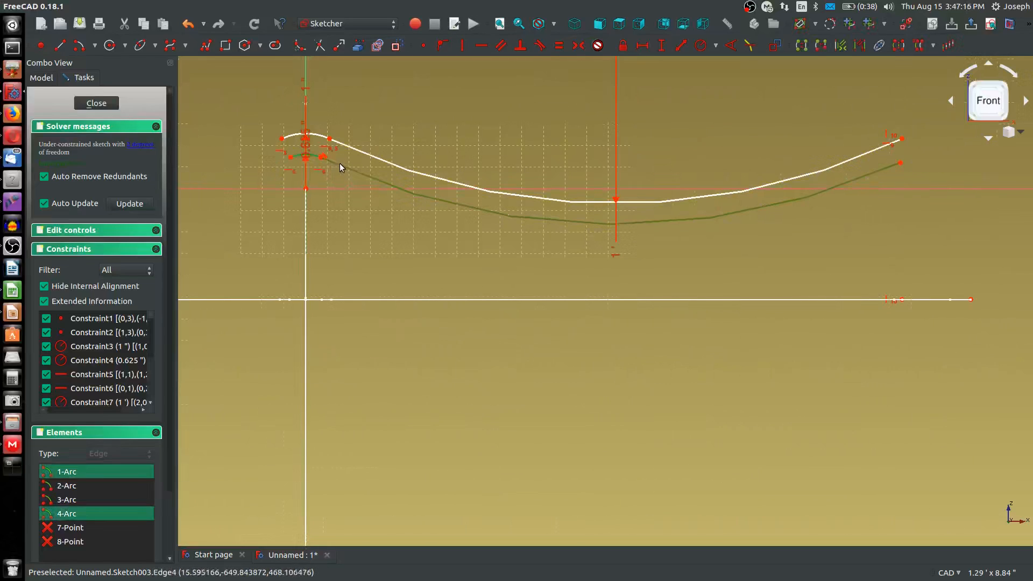
pyautogui.press('t')
pyautogui.click(635, 241)
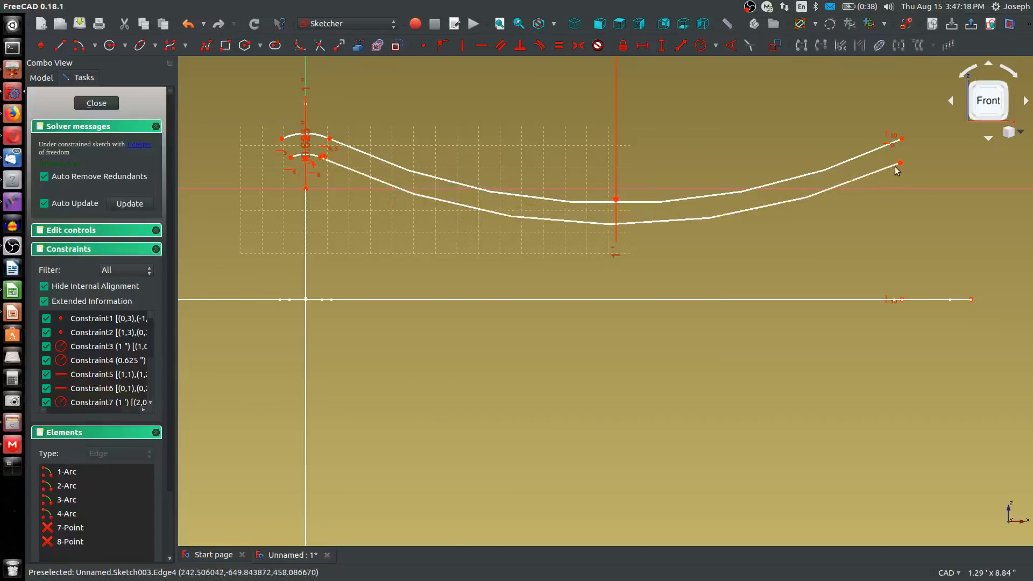
pyautogui.moveTo(897, 165); pyautogui.dragTo(901, 144)
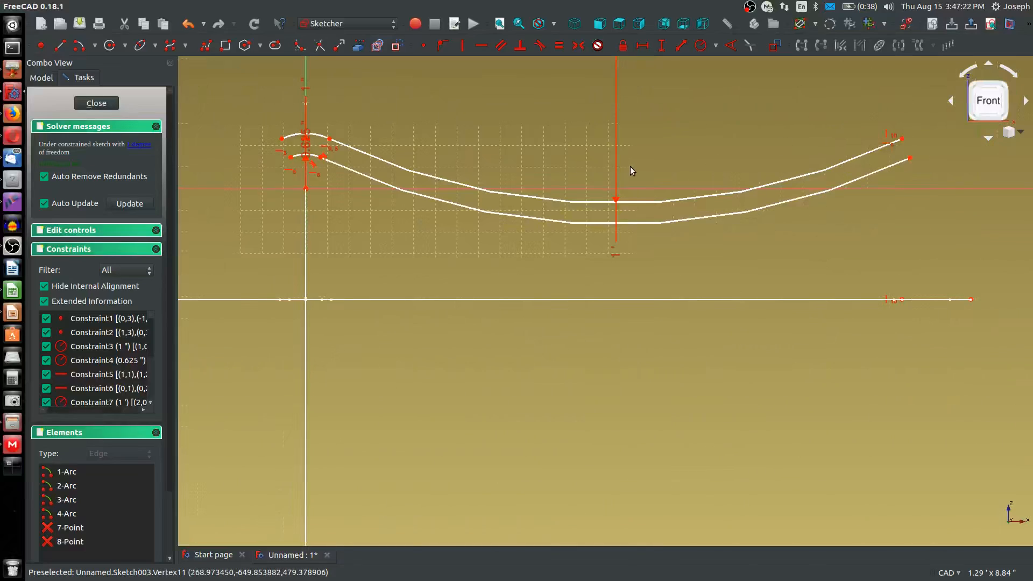
# Sketch an upward-bulging arc of about 37 mm radius from the upper long arc's right endpoint, with its center and free end level
pyautogui.scroll(-5, 631, 168)
pyautogui.scroll(5, 839, 115)
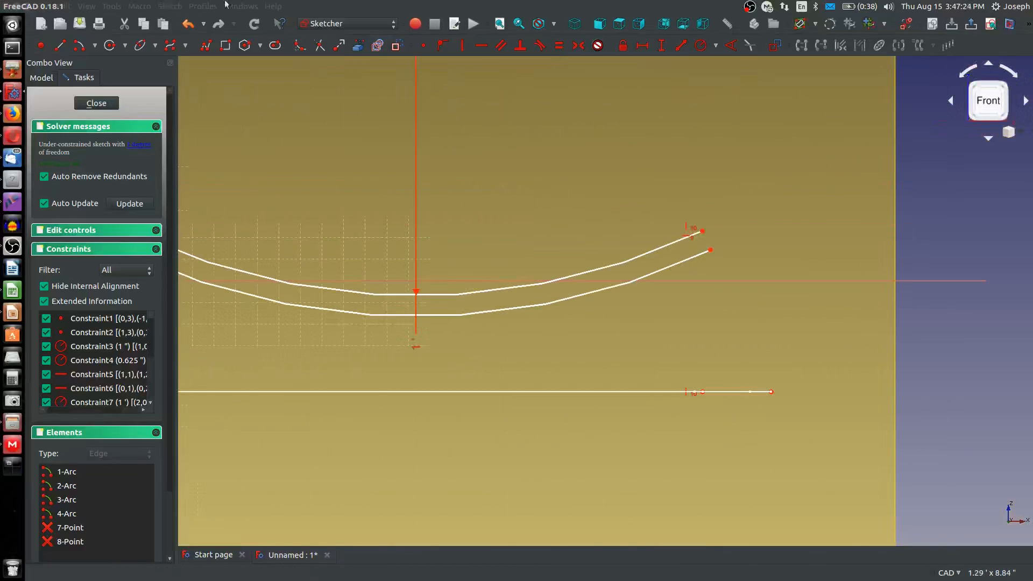
pyautogui.click(79, 46)
pyautogui.click(726, 301)
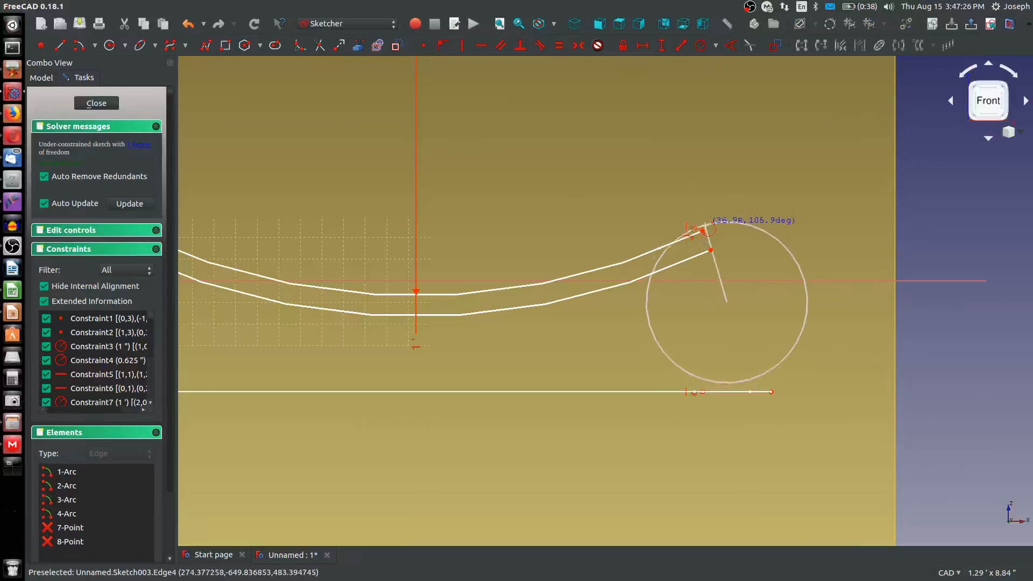
pyautogui.click(702, 231)
pyautogui.click(801, 307)
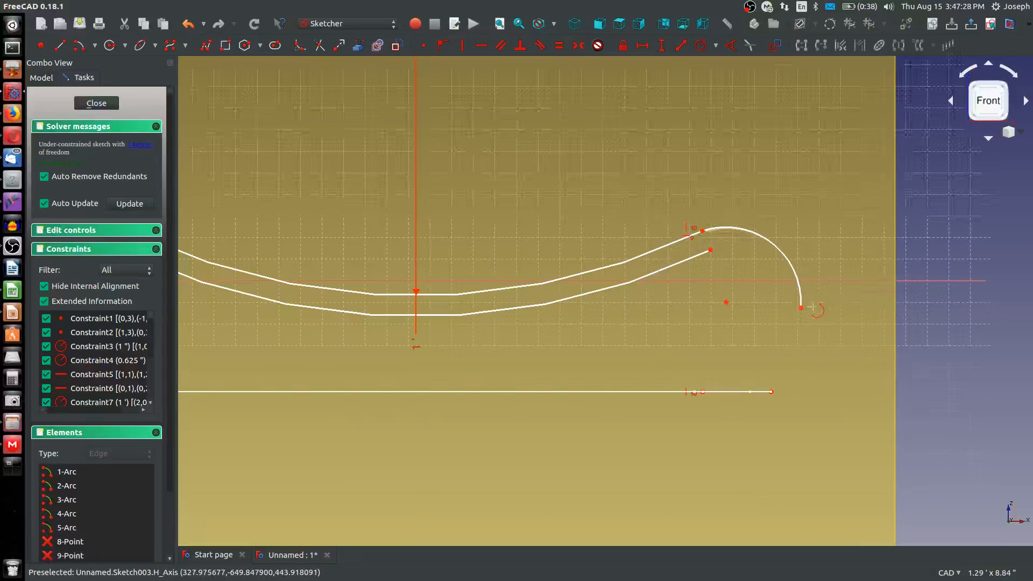
pyautogui.rightClick(811, 308)
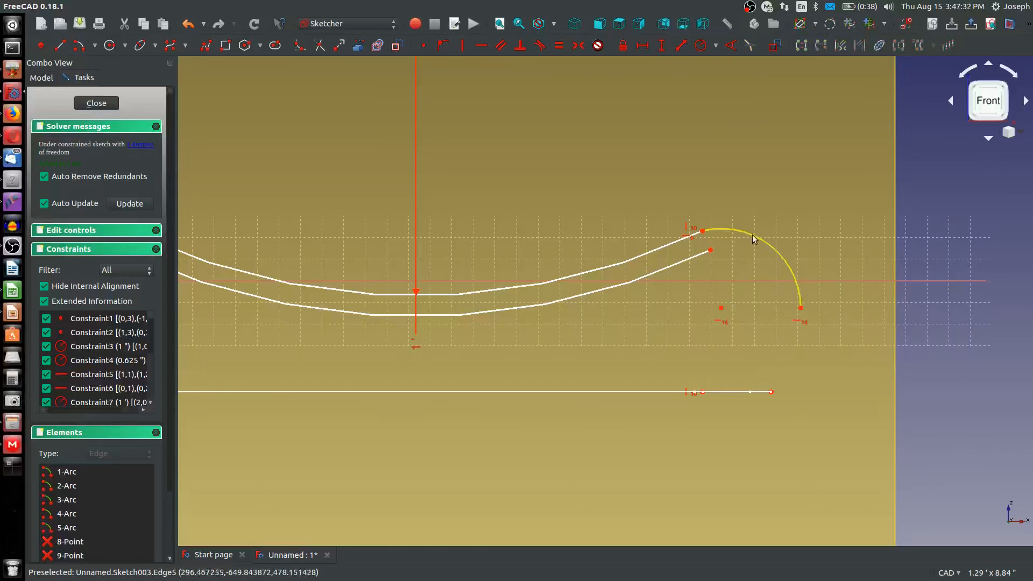
# Make the new end arc tangent to the upper long arc and constrain its radius to 1 in
pyautogui.click(729, 231)
pyautogui.click(651, 251)
pyautogui.press('t')
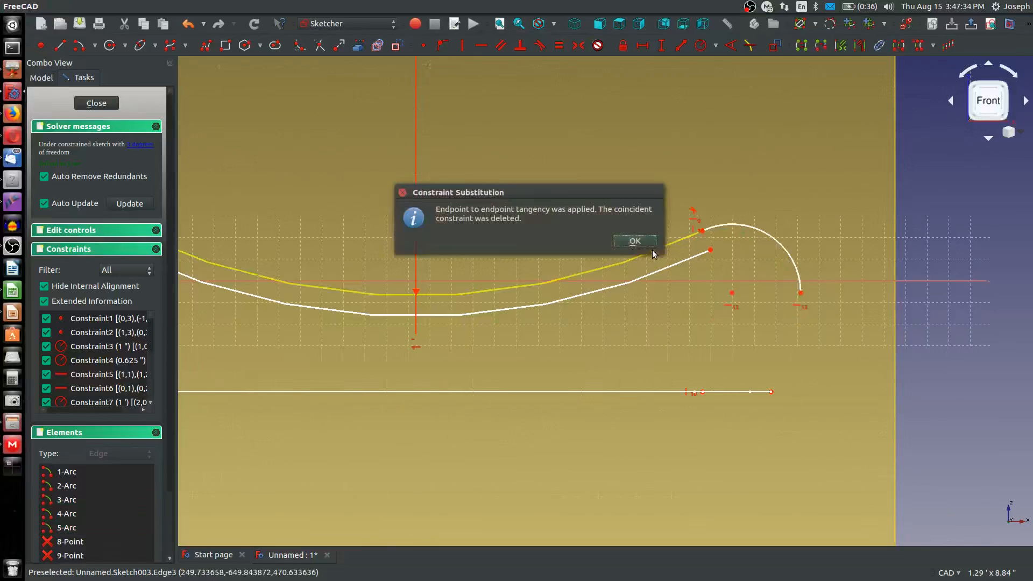
pyautogui.click(627, 240)
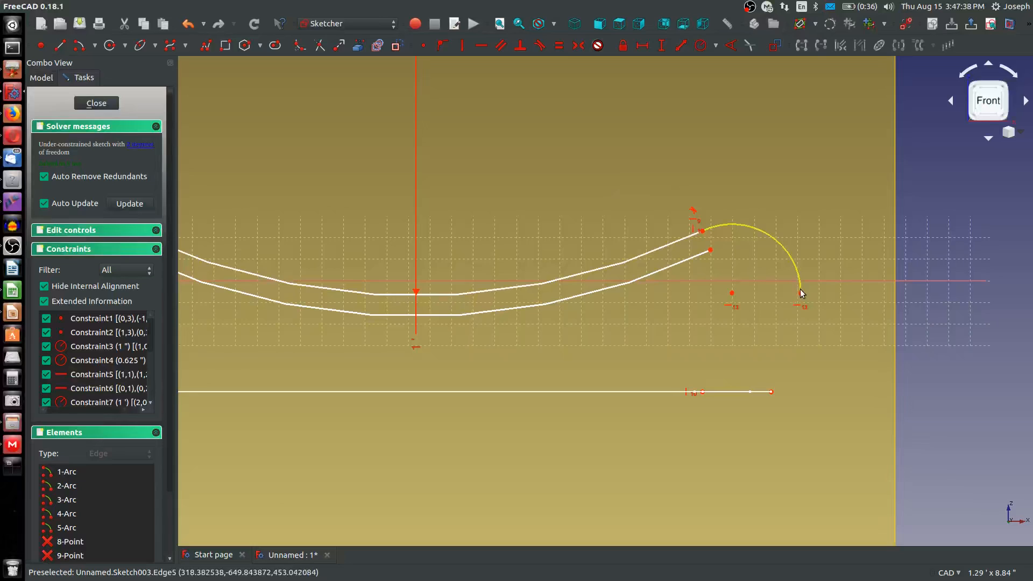
pyautogui.click(774, 245)
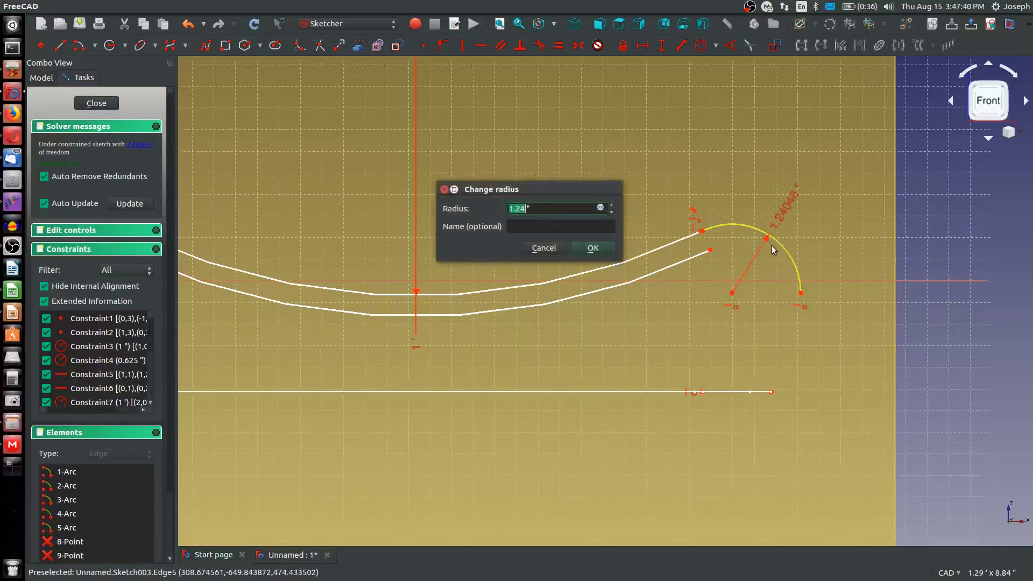
pyautogui.write('1')
pyautogui.press('Return')
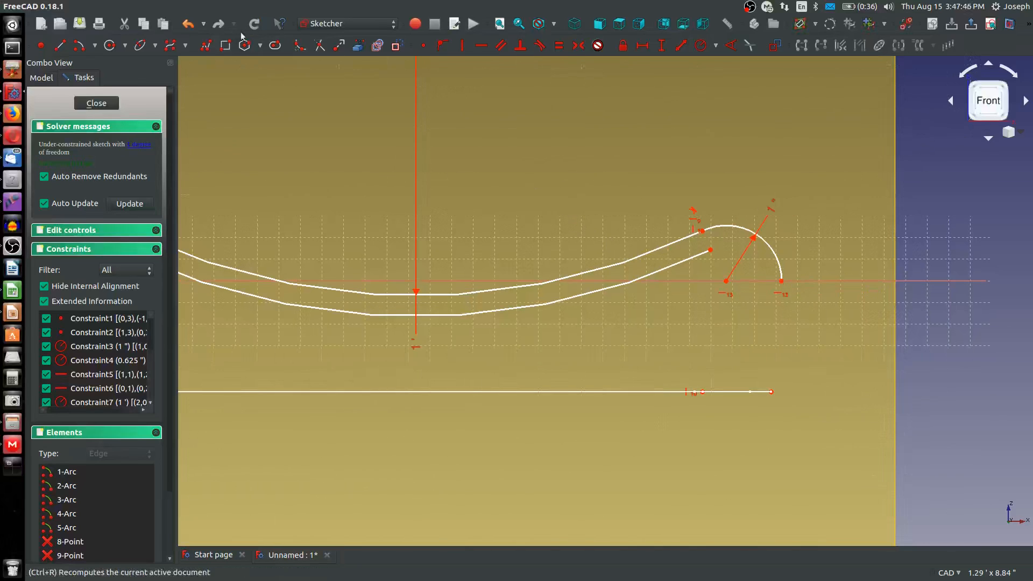
# Sketch a concentric arc of about 15.6 mm radius inside the 1 in end arc, from the lower long arc's right endpoint to the horizontal axis
pyautogui.click(83, 47)
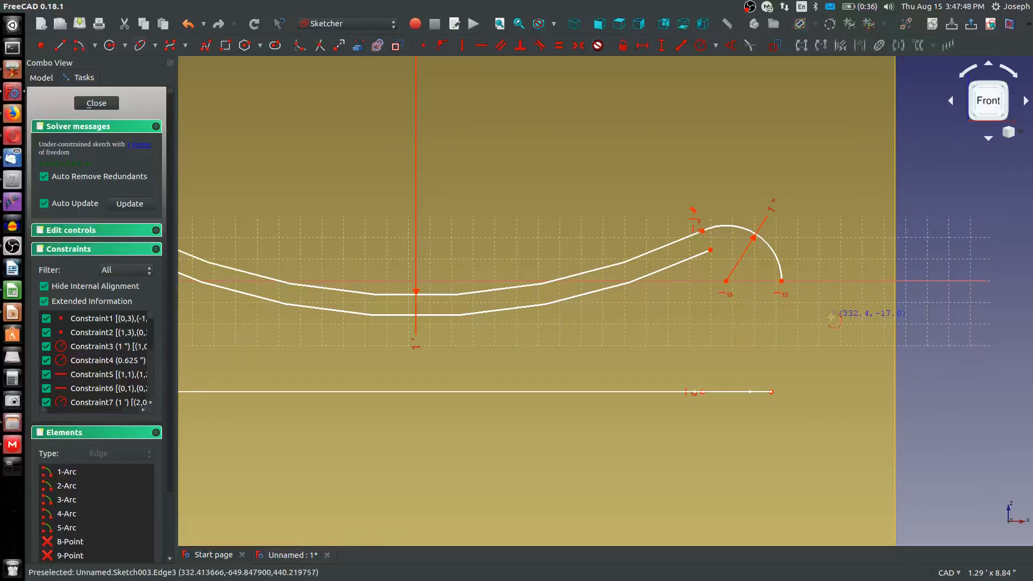
pyautogui.click(726, 280)
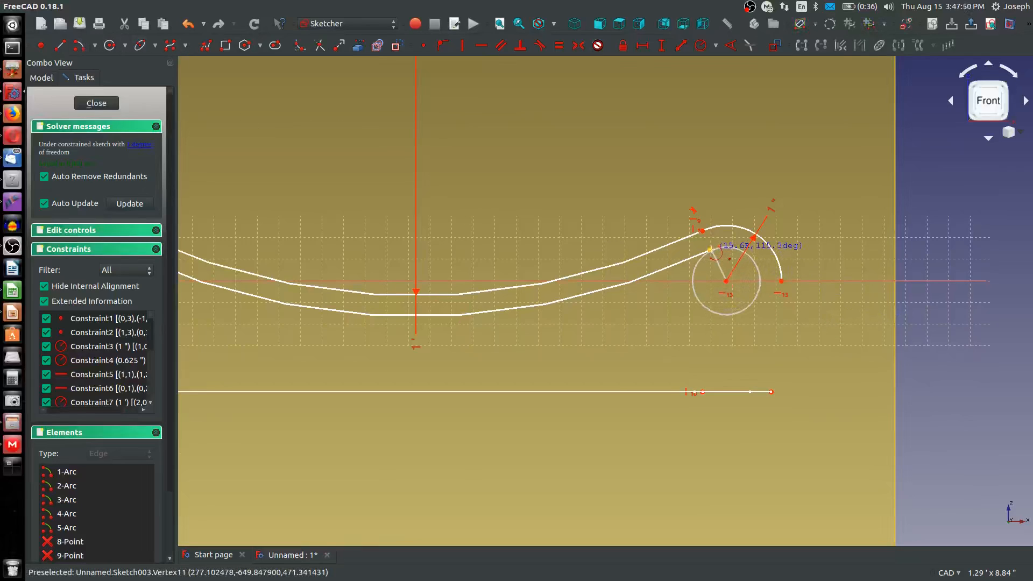
pyautogui.click(710, 250)
pyautogui.click(805, 283)
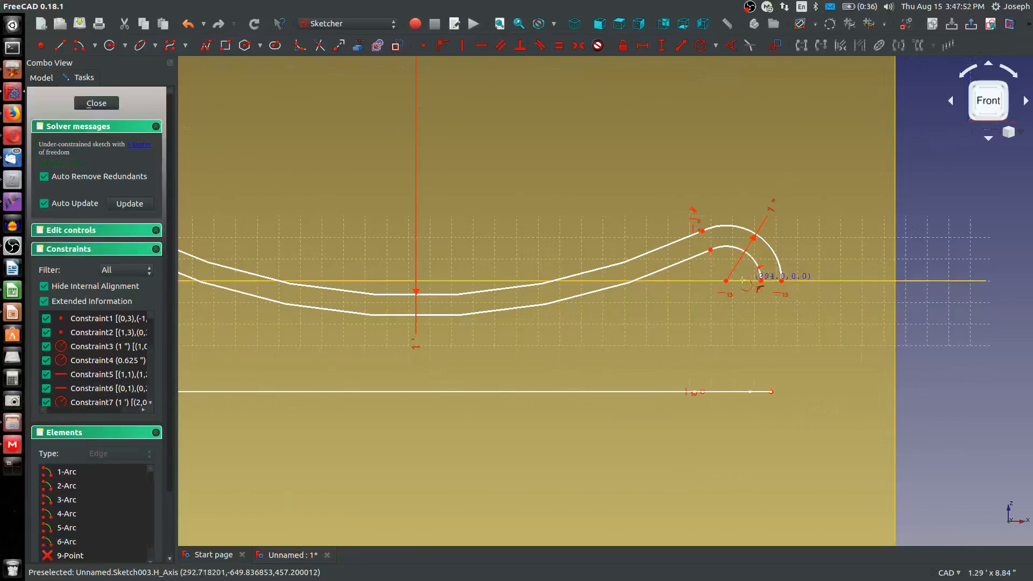
# Make the inner right end arc tangent to the lower long arc at their shared endpoint
pyautogui.moveTo(709, 251); pyautogui.dragTo(667, 265)
pyautogui.click(667, 266)
pyautogui.press('t')
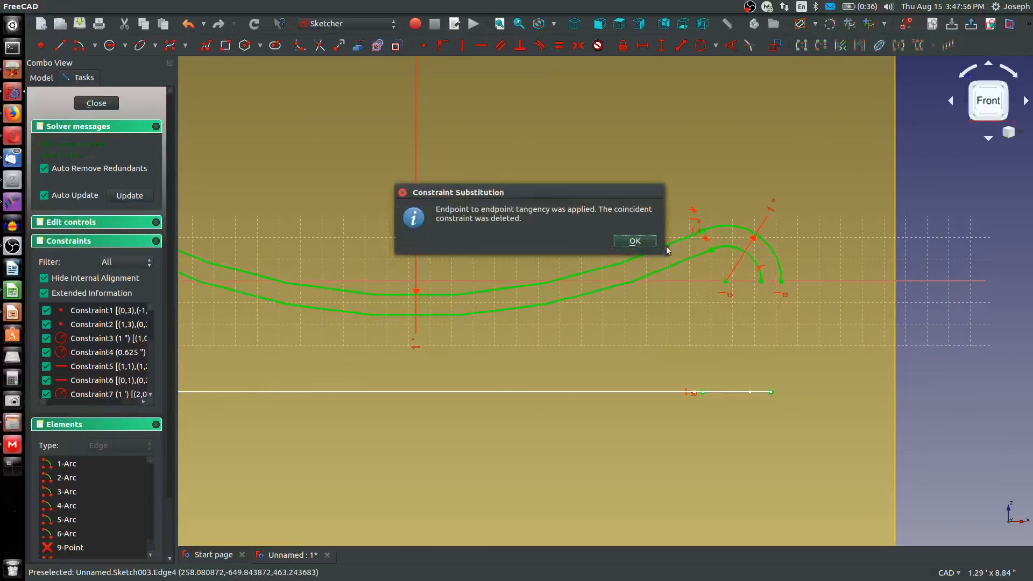
pyautogui.click(636, 240)
# Close the right end of the profile with a line joining the inner and outer end arcs' endpoints on the horizontal axis
pyautogui.click(59, 49)
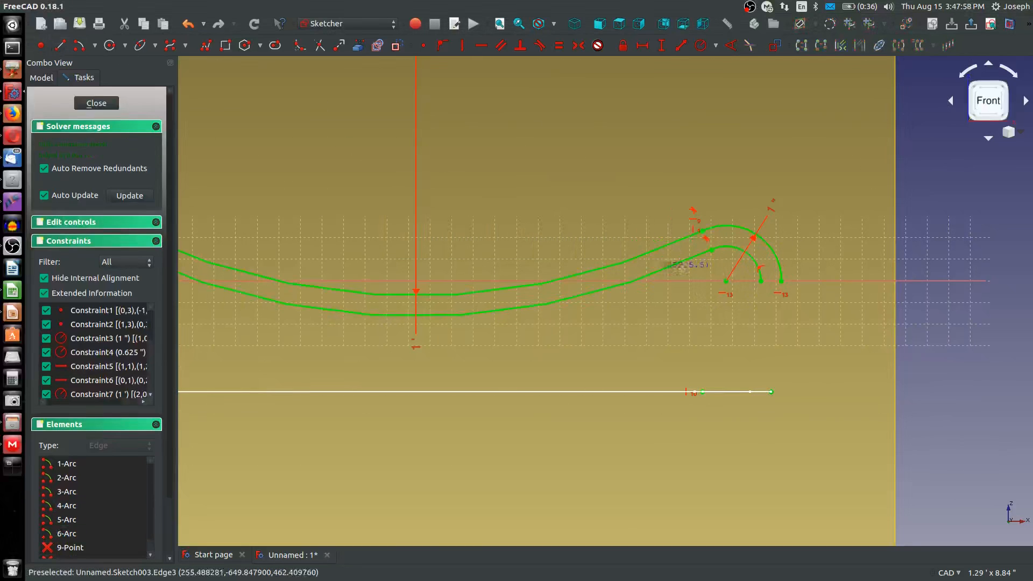
pyautogui.click(760, 280)
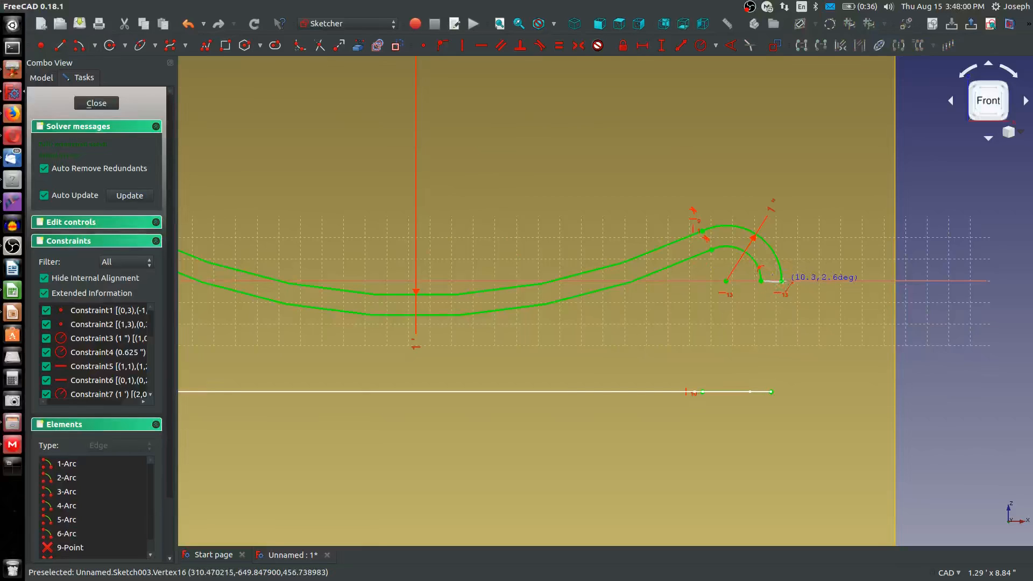
pyautogui.click(776, 280)
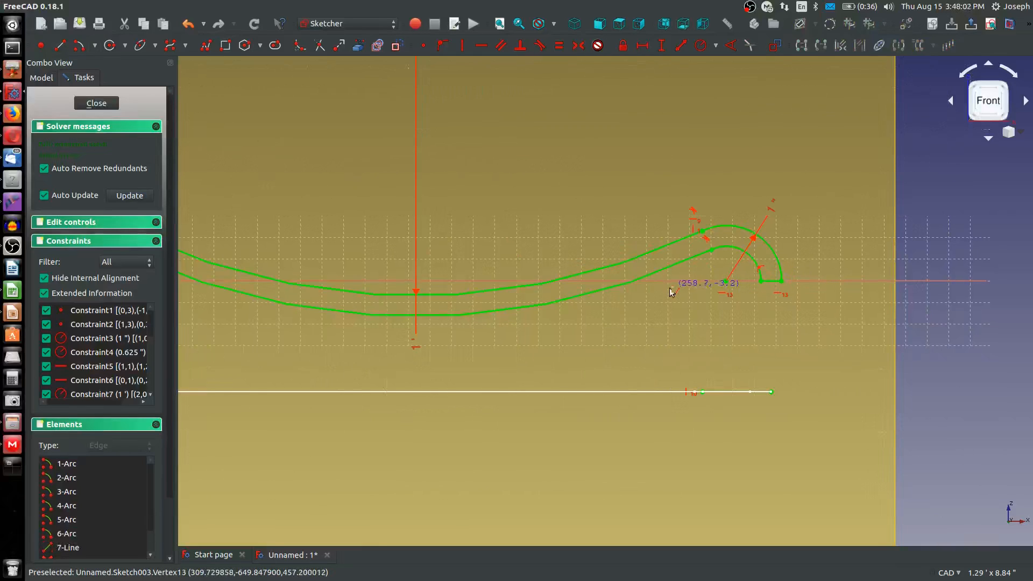
# Sketch a downward-sagging long arc from the upper center arc's left endpoint out to near the horizontal axis on the left side
pyautogui.scroll(-5, 683, 301)
pyautogui.scroll(3, 533, 315)
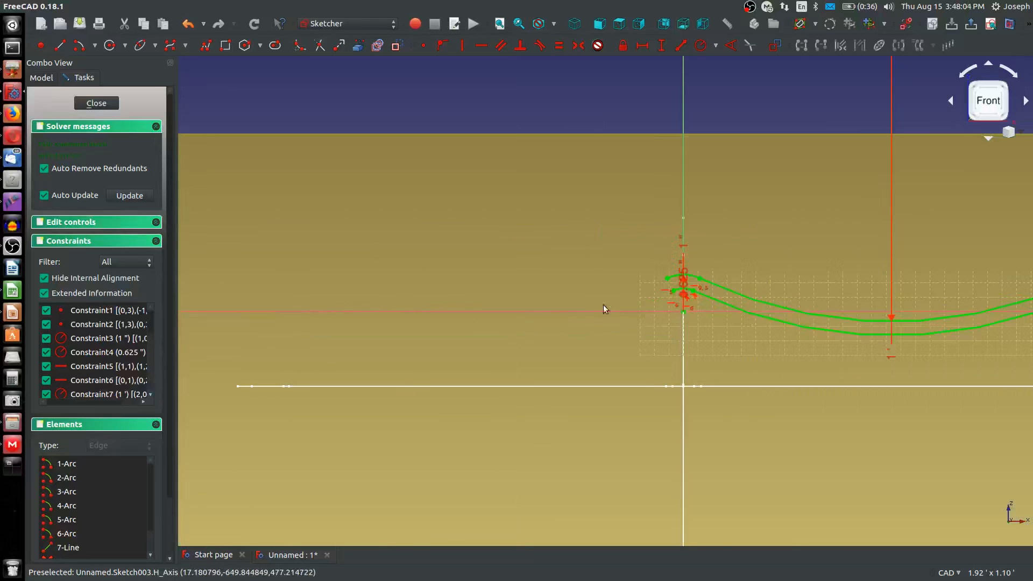
pyautogui.click(79, 45)
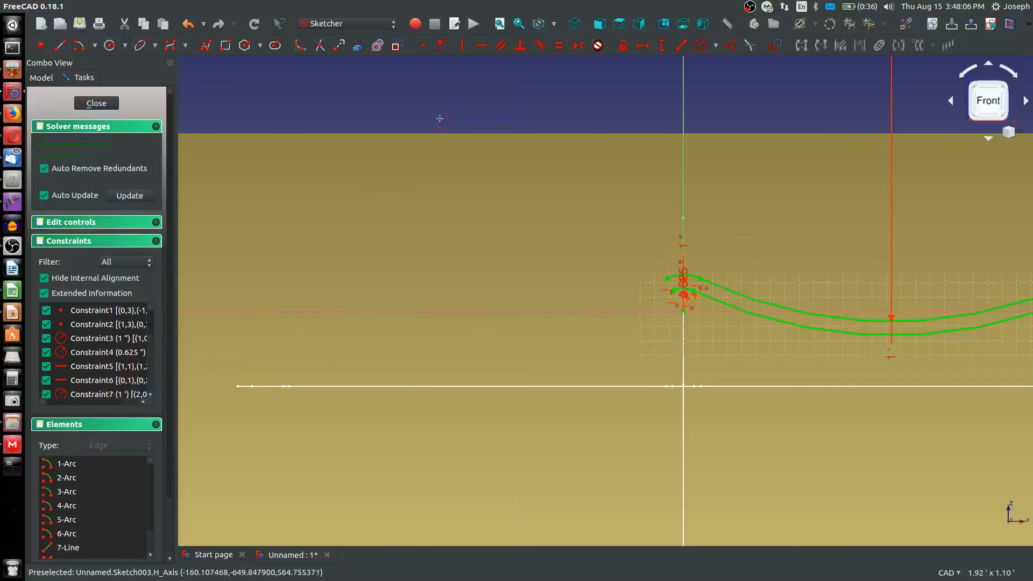
pyautogui.click(434, 103)
pyautogui.click(667, 277)
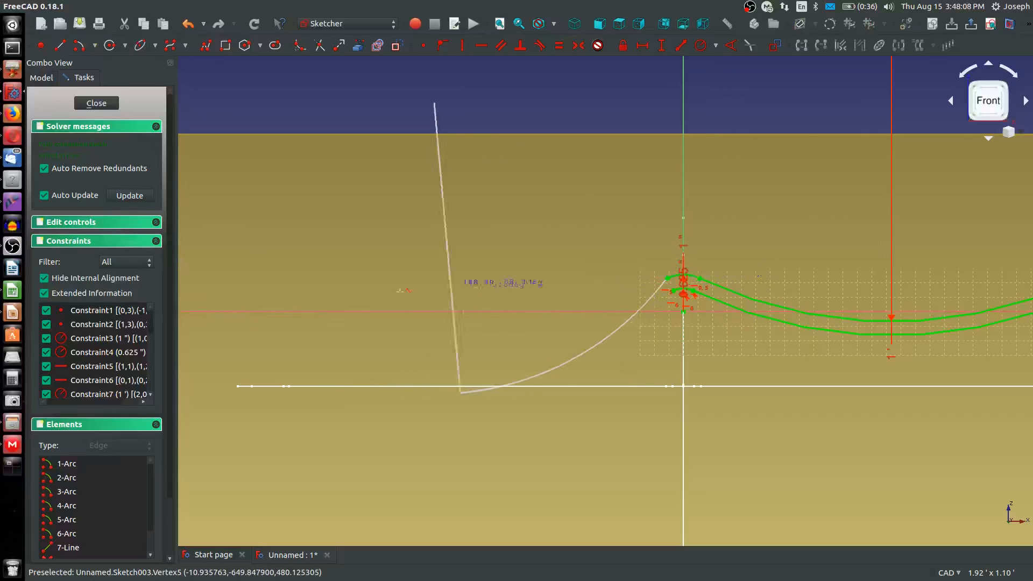
pyautogui.click(237, 315)
# Level the left long arc's center with the right long arc's center and make it equal in radius to the upper right long arc
pyautogui.scroll(-2, 418, 293)
pyautogui.scroll(-2, 418, 293)
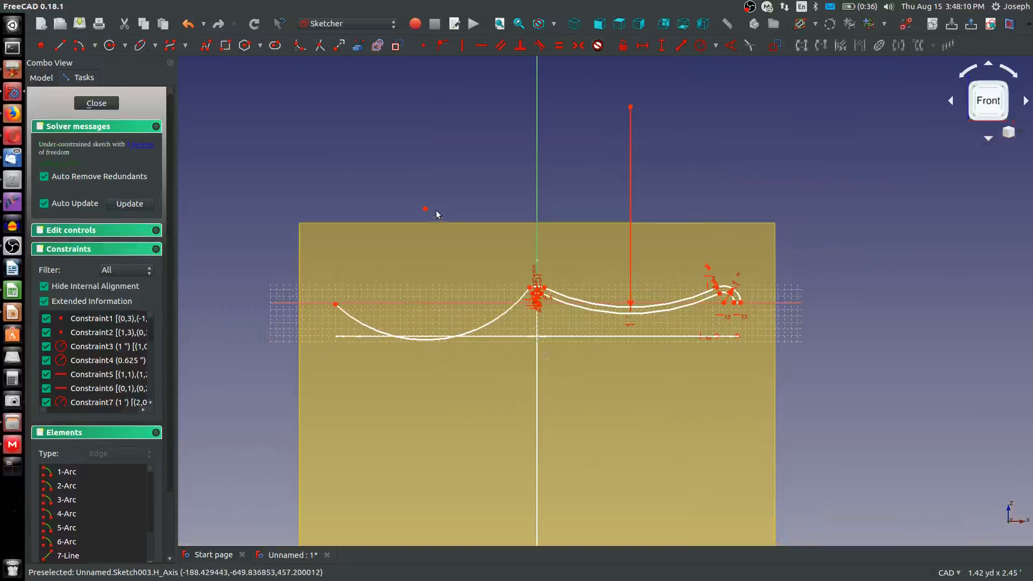
pyautogui.click(630, 106)
pyautogui.press('h')
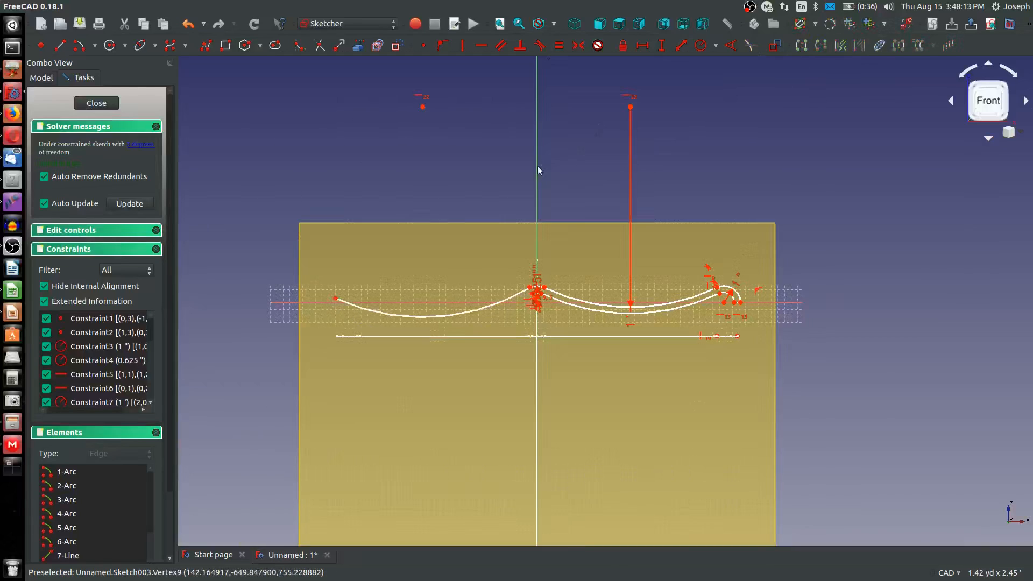
pyautogui.click(463, 315)
pyautogui.click(578, 305)
pyautogui.press('e')
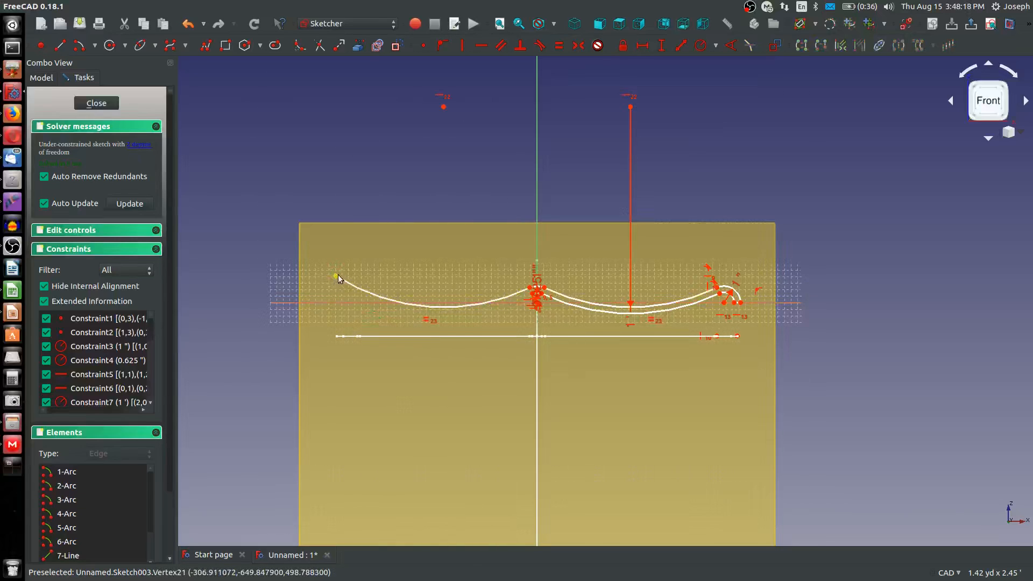
# Constrain the upper left long arc's free end level with the upper center arc's left endpoint
pyautogui.scroll(-4, 508, 277)
pyautogui.scroll(8, 515, 278)
pyautogui.click(531, 300)
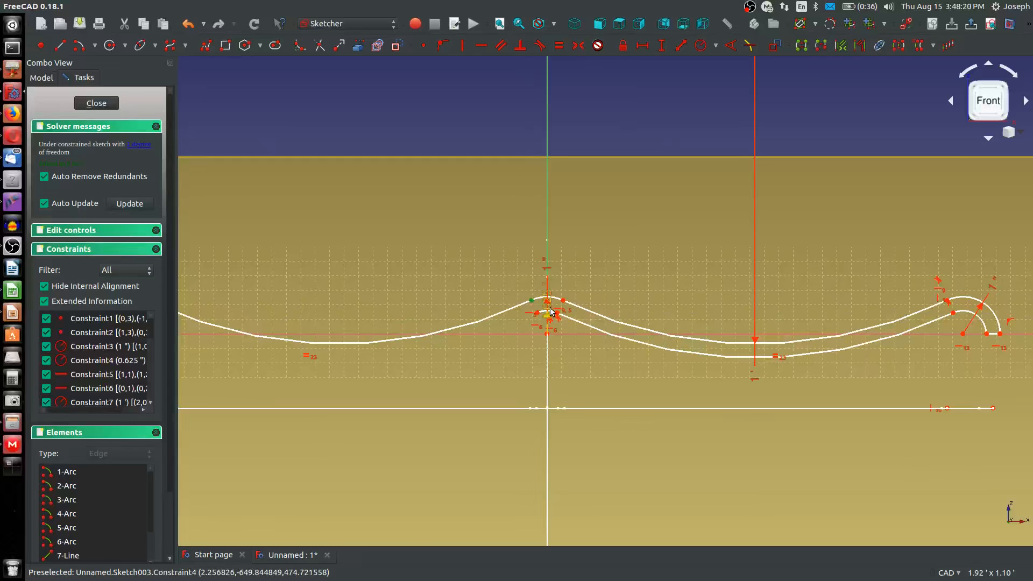
pyautogui.scroll(-5, 549, 311)
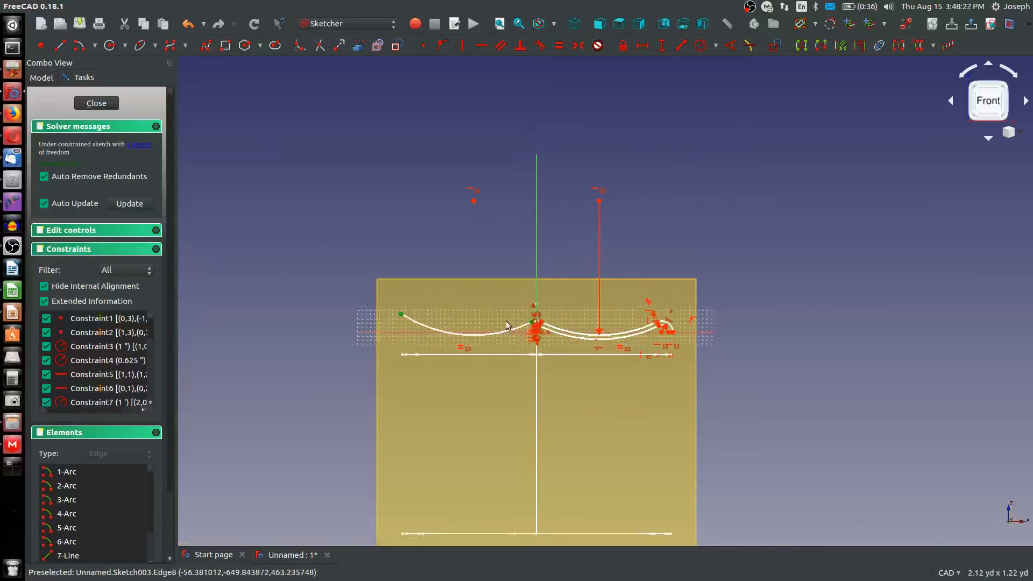
pyautogui.scroll(2, 505, 321)
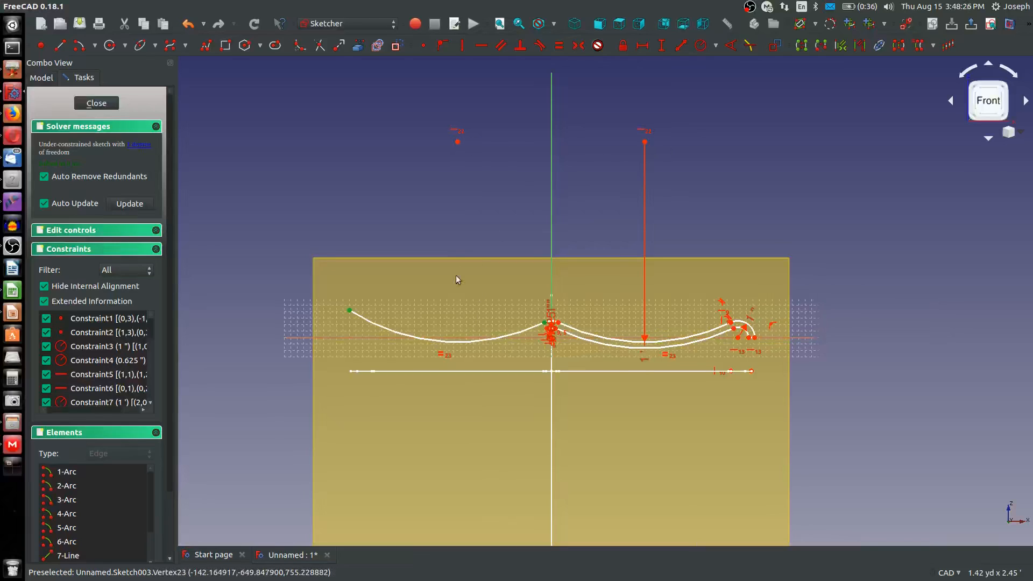
pyautogui.scroll(4, 423, 302)
pyautogui.press('h')
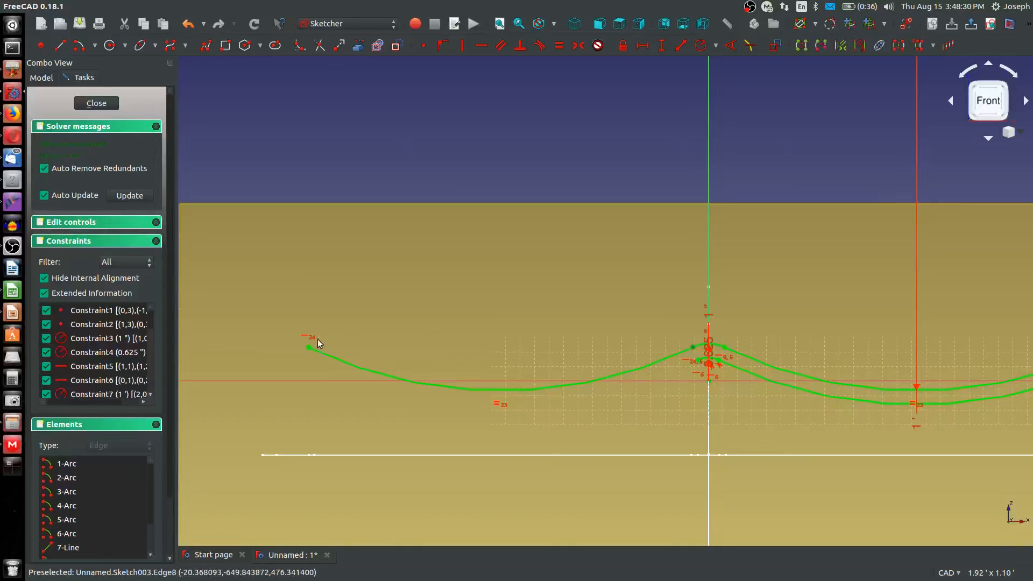
# Sketch a concentric arc of about 314 mm radius below the left long arc, starting at the inner center arc's left endpoint
pyautogui.click(78, 46)
pyautogui.scroll(-4, 557, 397)
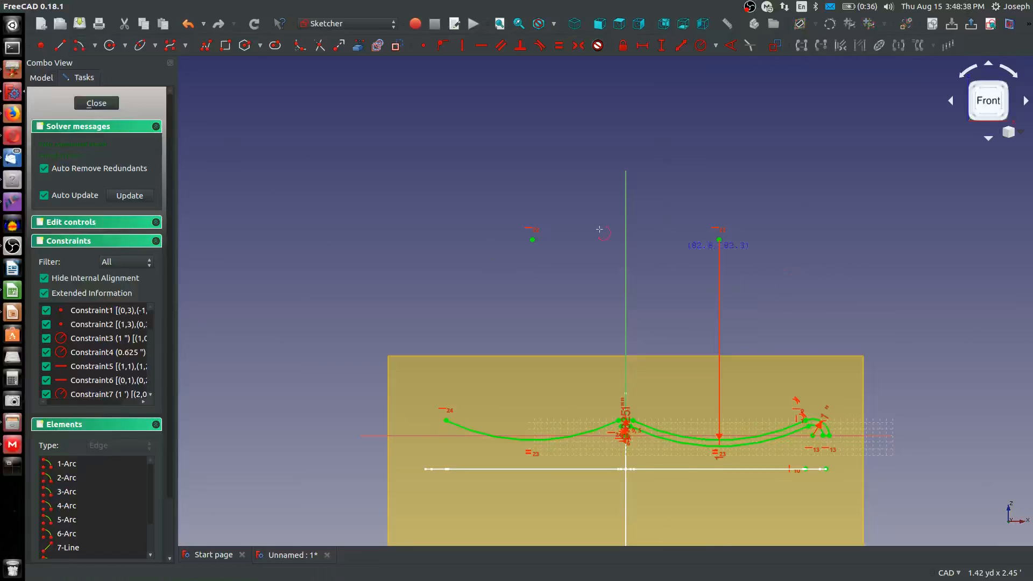
pyautogui.click(532, 238)
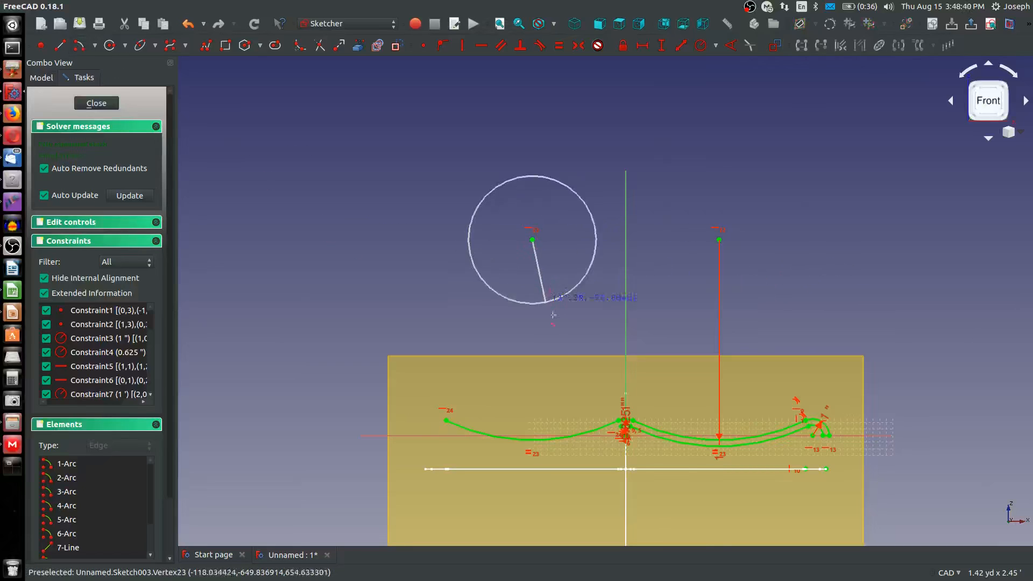
pyautogui.scroll(5, 595, 428)
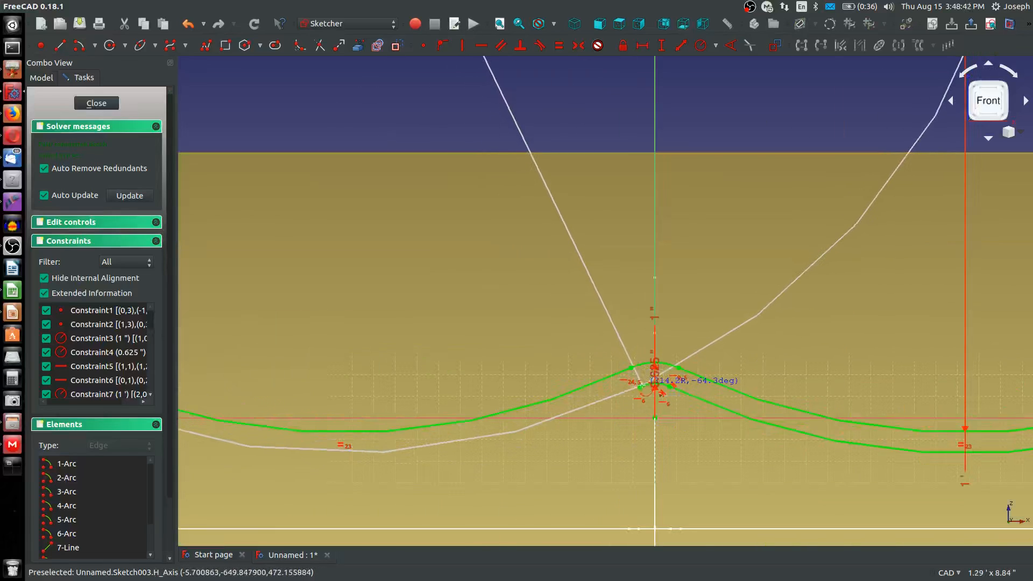
pyautogui.click(640, 387)
pyautogui.scroll(-5, 543, 457)
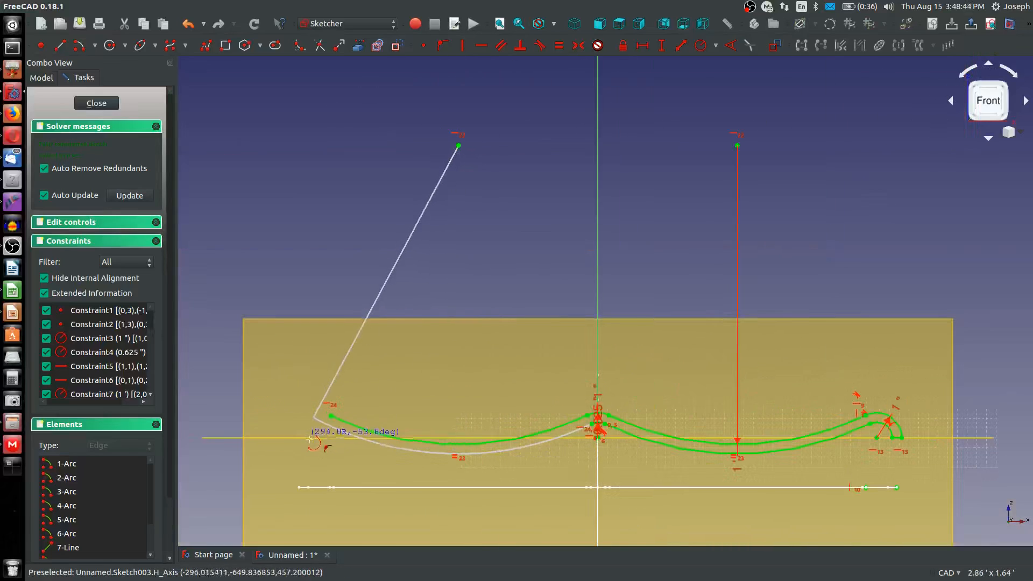
pyautogui.click(322, 430)
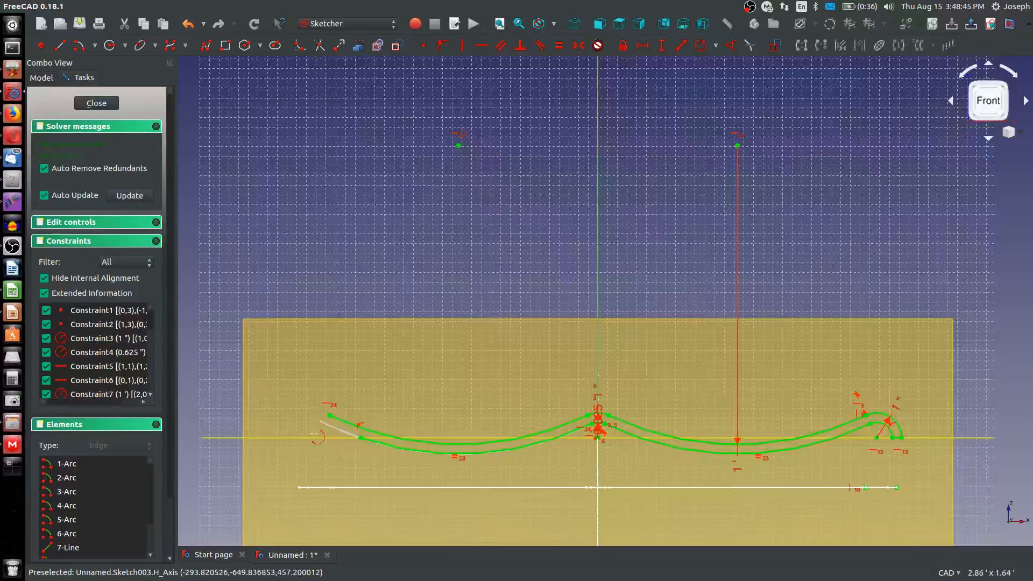
# Delete the constraint holding the lower left arc's free end on the axis and extend that end to just below the upper arc's end
pyautogui.click(360, 424)
pyautogui.press('Delete')
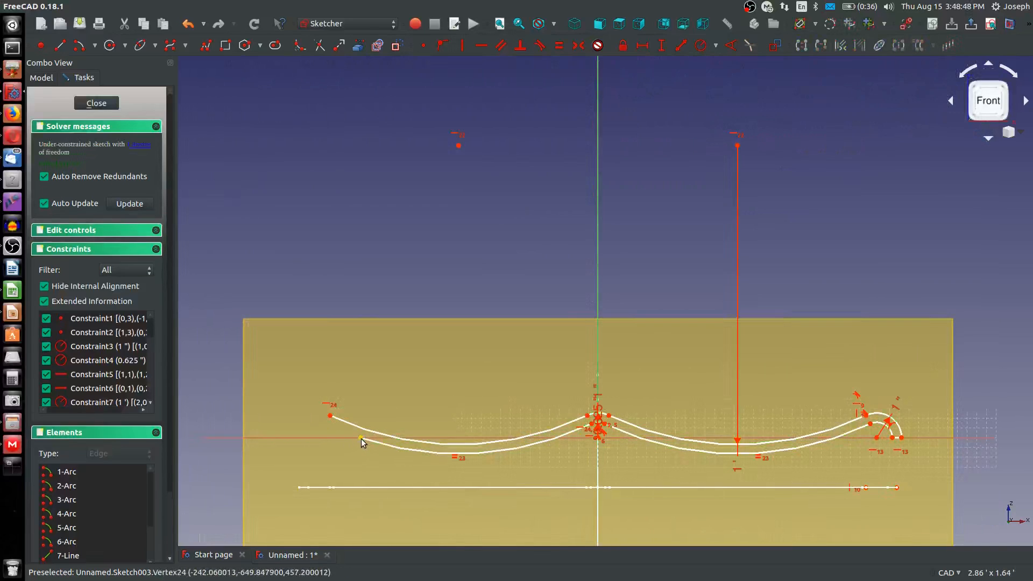
pyautogui.moveTo(360, 438); pyautogui.dragTo(326, 426)
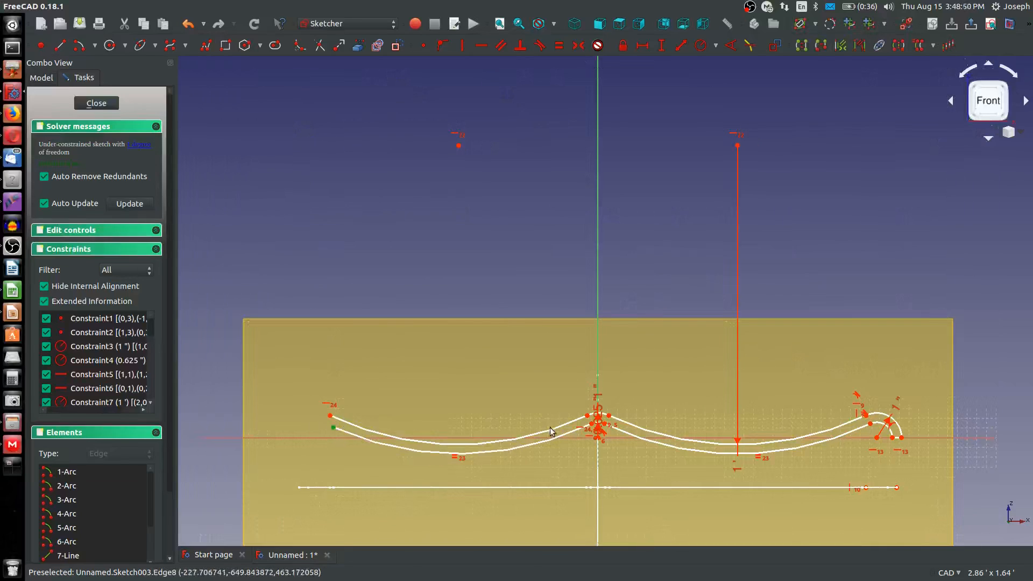
# Constrain the lower left long arc's free end level with the inner center arc's left endpoint
pyautogui.scroll(4, 563, 430)
pyautogui.click(623, 416)
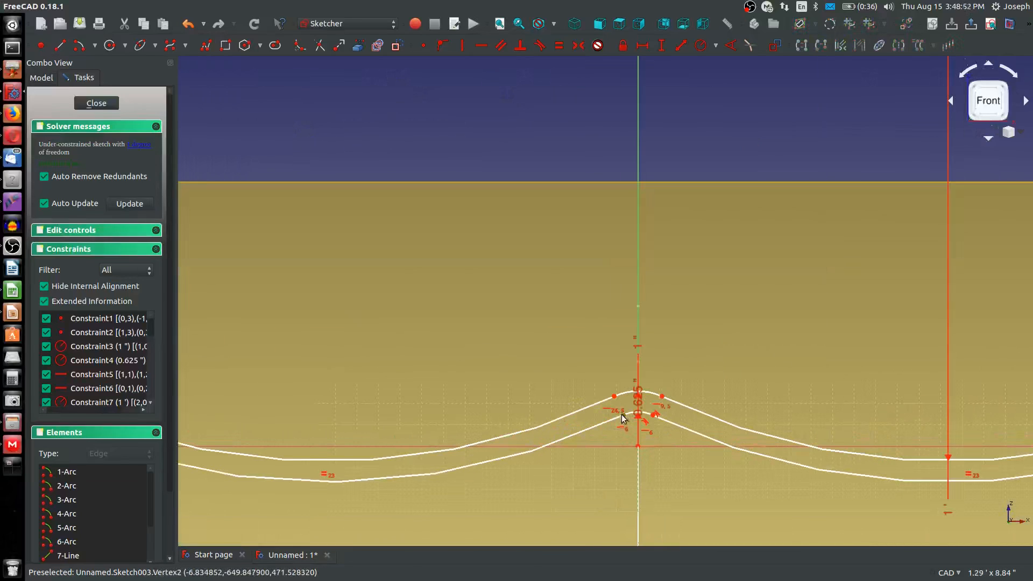
pyautogui.press('h')
pyautogui.scroll(-8, 528, 439)
pyautogui.scroll(4, 414, 444)
pyautogui.moveTo(524, 482); pyautogui.dragTo(469, 443, button='middle')
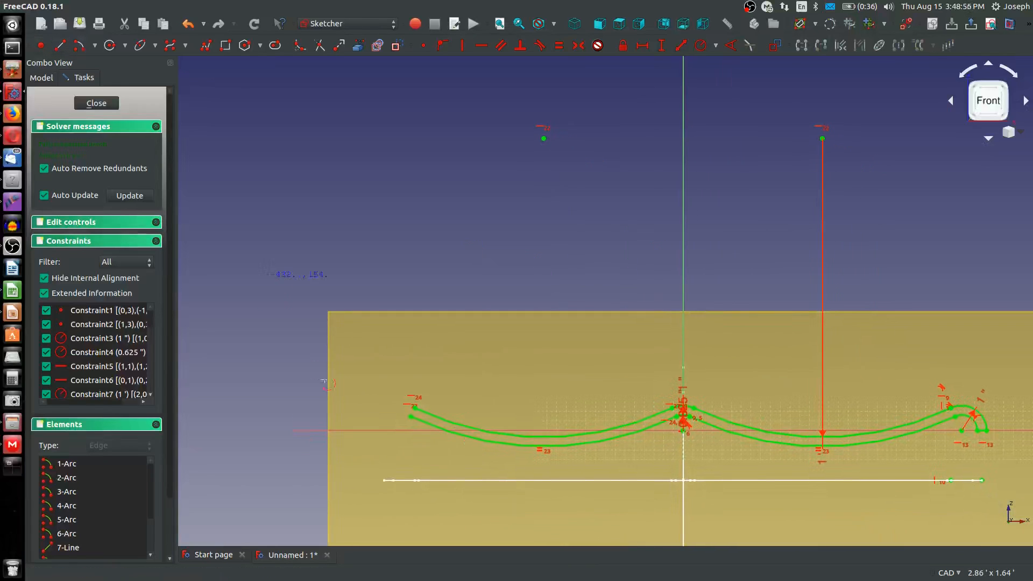
pyautogui.click(79, 45)
pyautogui.click(392, 442)
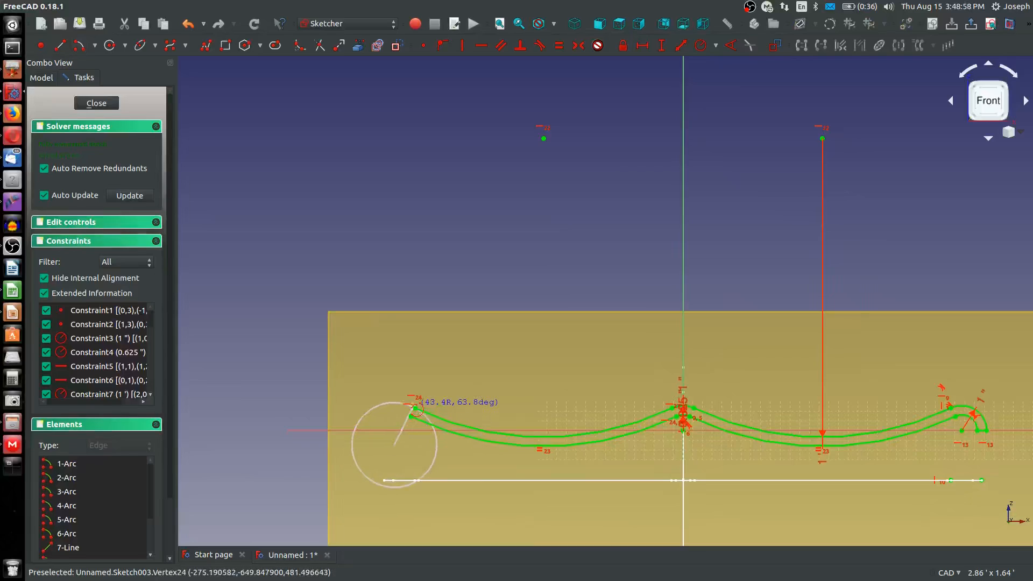
pyautogui.click(413, 410)
pyautogui.press('Escape')
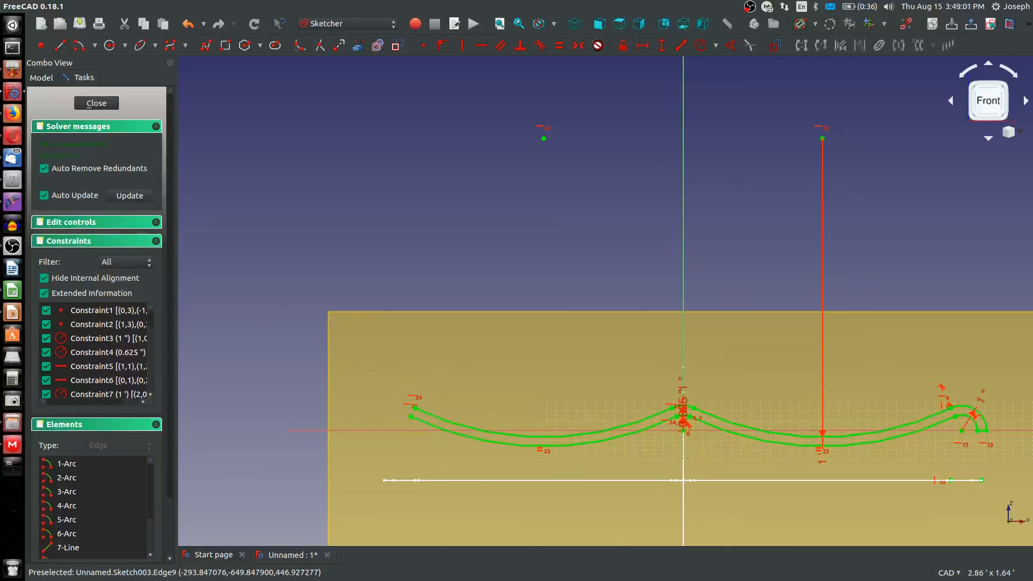
pyautogui.click(75, 50)
pyautogui.click(371, 415)
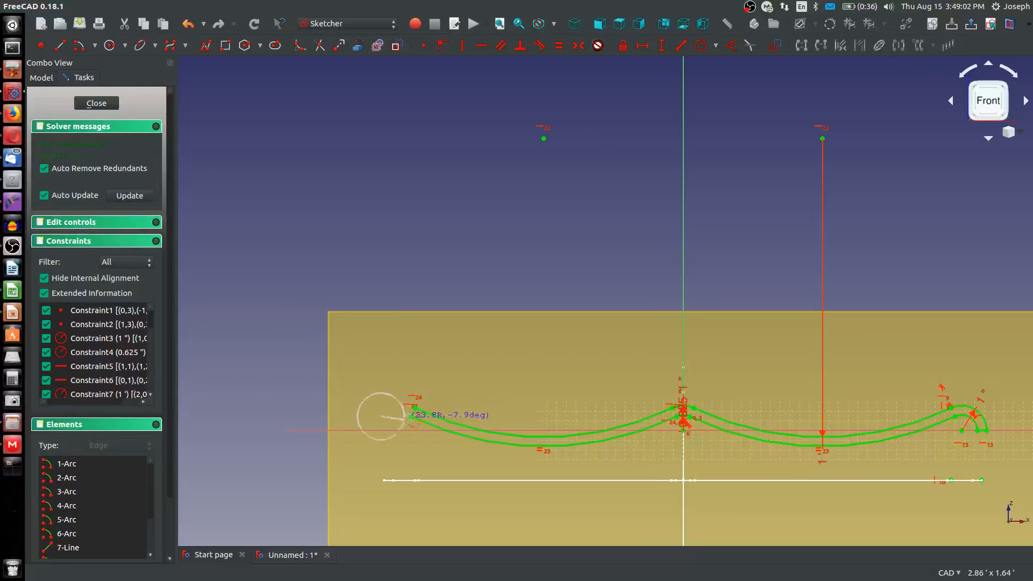
pyautogui.press('Escape')
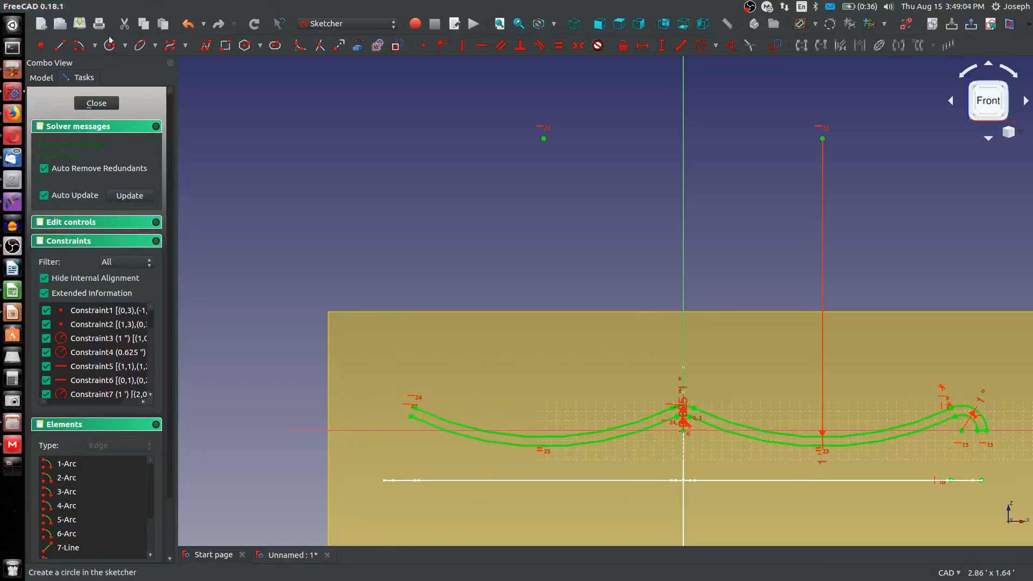
# Sketch an upward-bulging end arc of about 48 mm radius from the upper left long arc's free endpoint, extending outward to the left
pyautogui.click(79, 47)
pyautogui.click(385, 442)
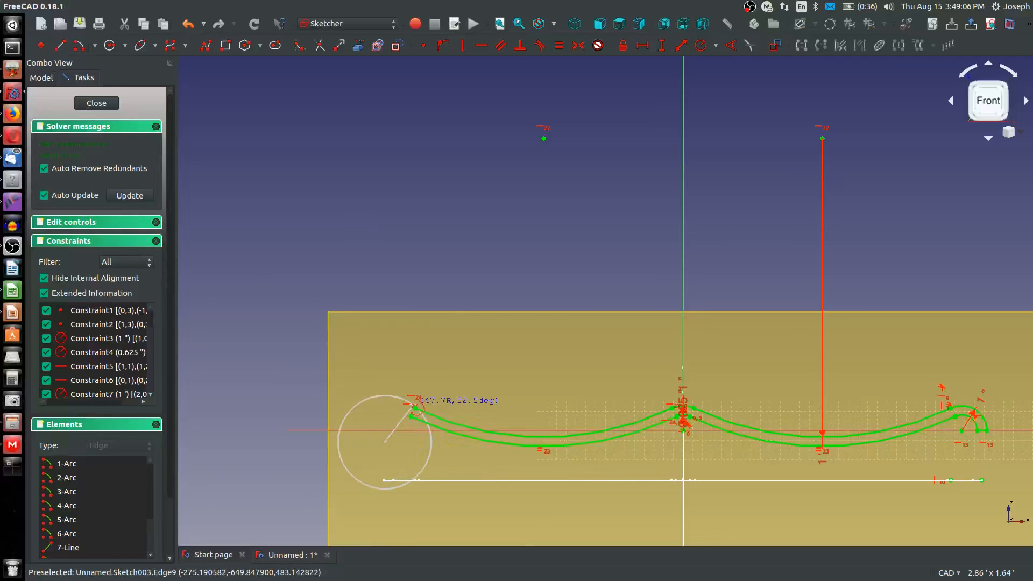
pyautogui.click(415, 408)
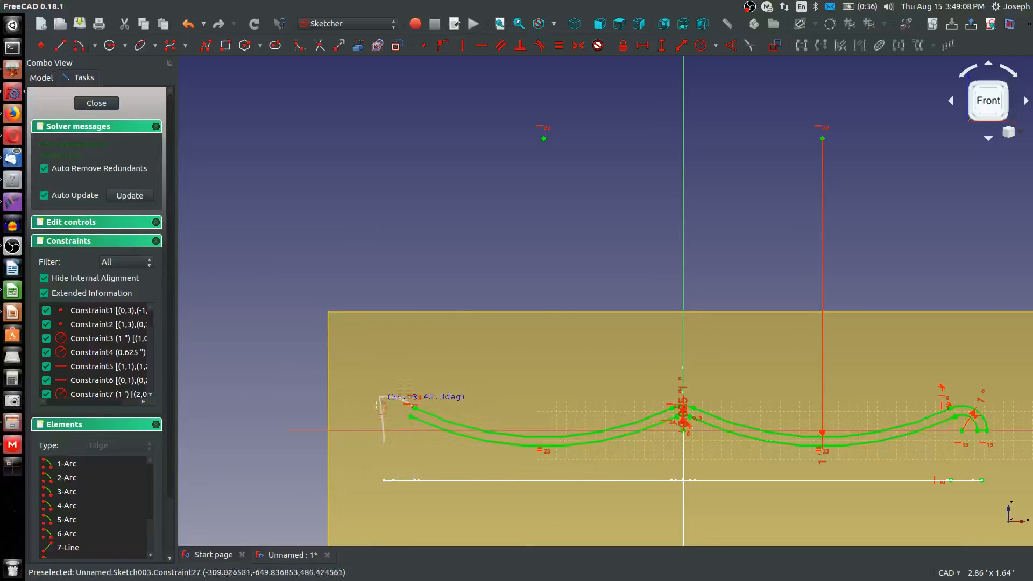
pyautogui.click(350, 413)
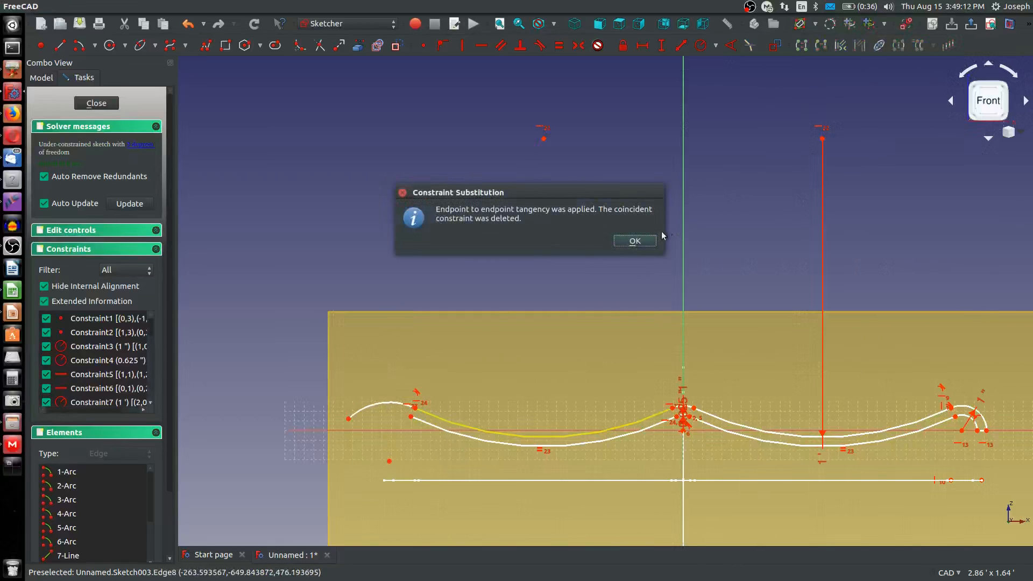
# Make the left end arc tangent to the upper left long arc and level its free end with its center
pyautogui.click(634, 240)
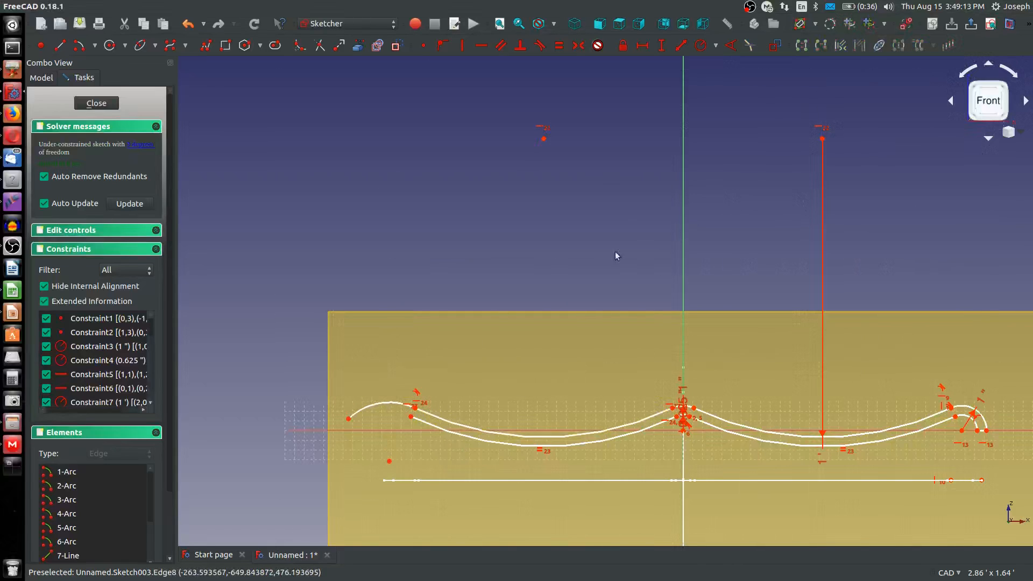
pyautogui.click(349, 418)
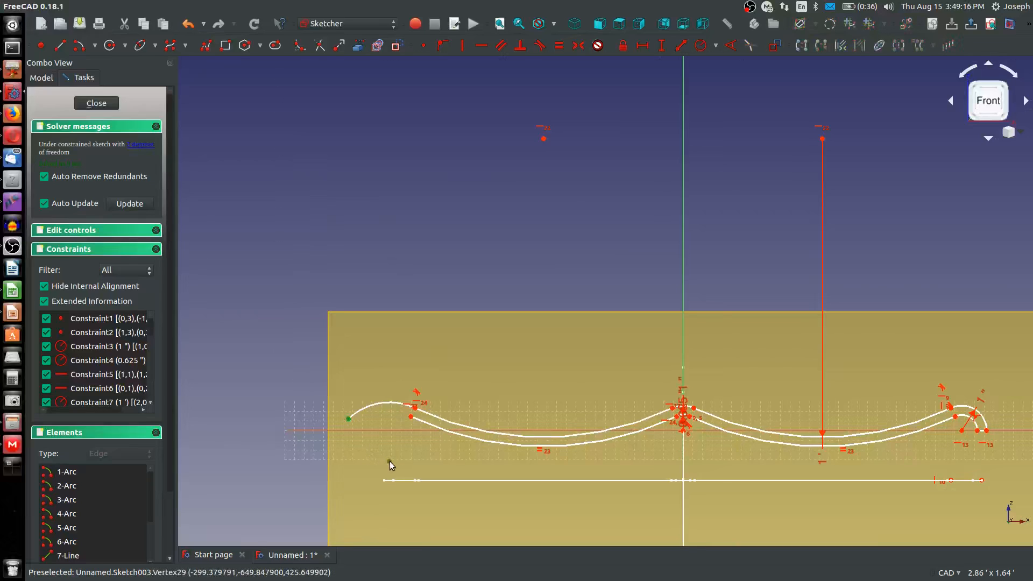
pyautogui.click(390, 460)
pyautogui.press('h')
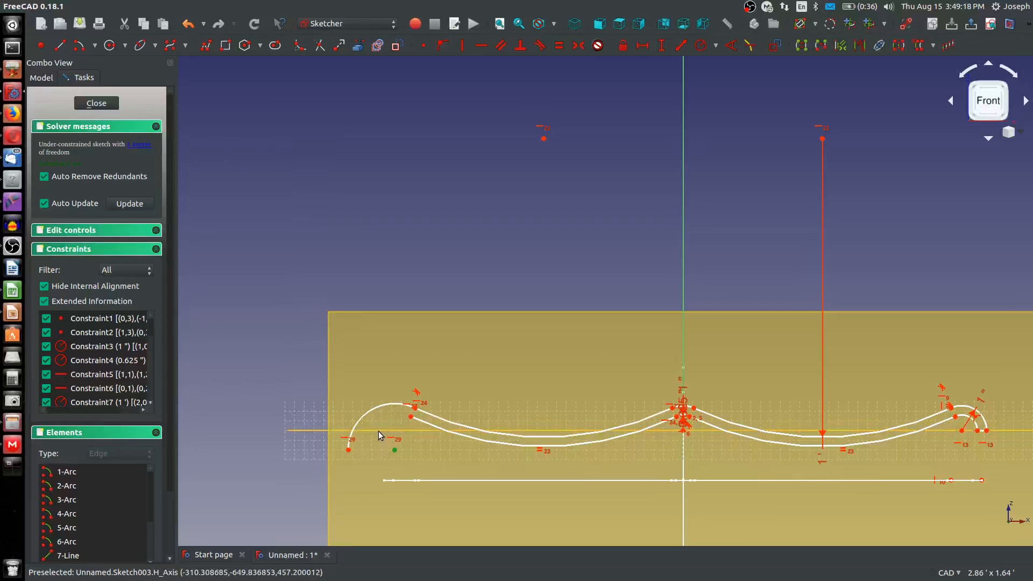
# Constrain the left end arc's center level with the right end arc's center
pyautogui.click(379, 431)
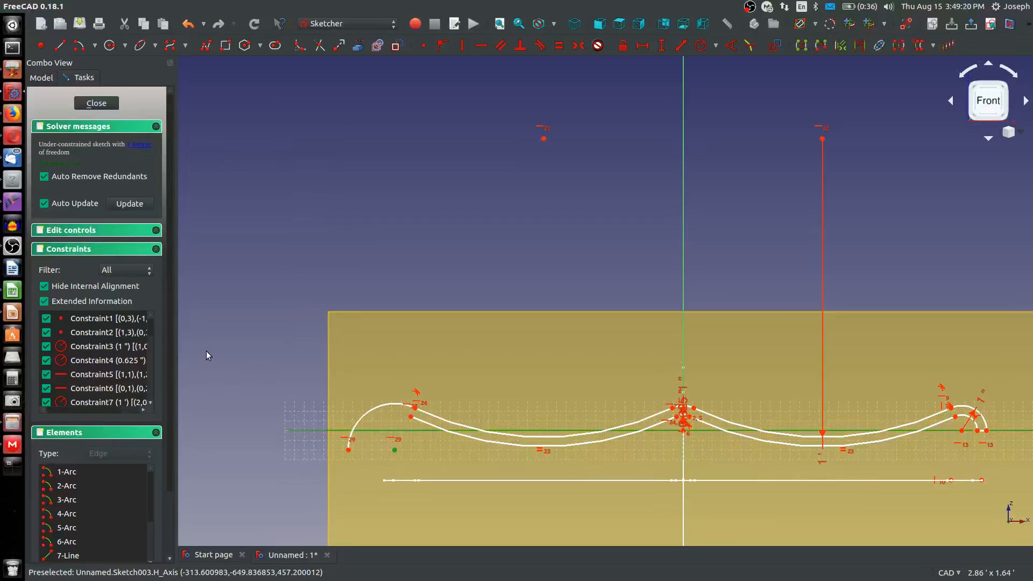
pyautogui.click(208, 353)
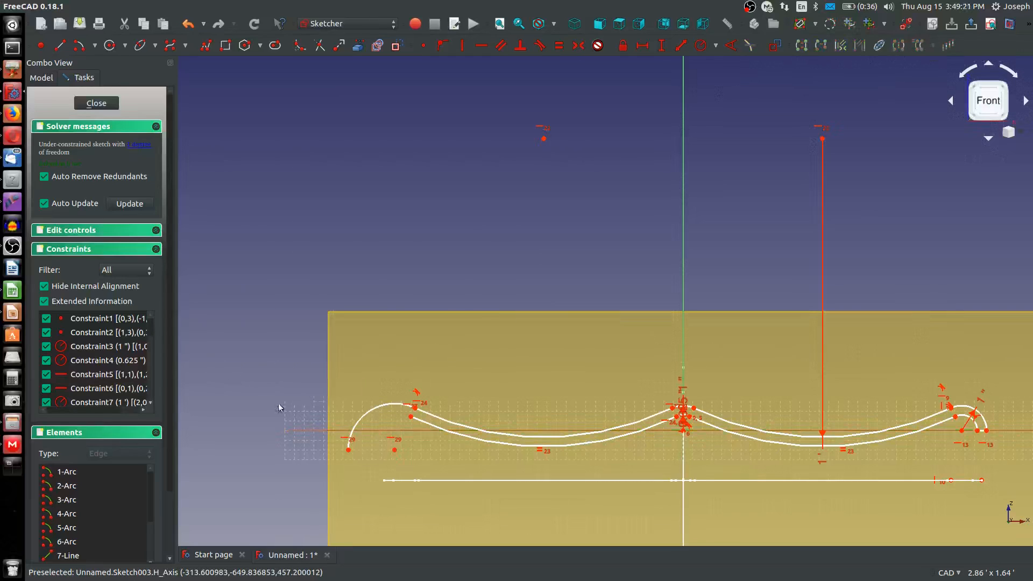
pyautogui.click(394, 450)
pyautogui.click(962, 432)
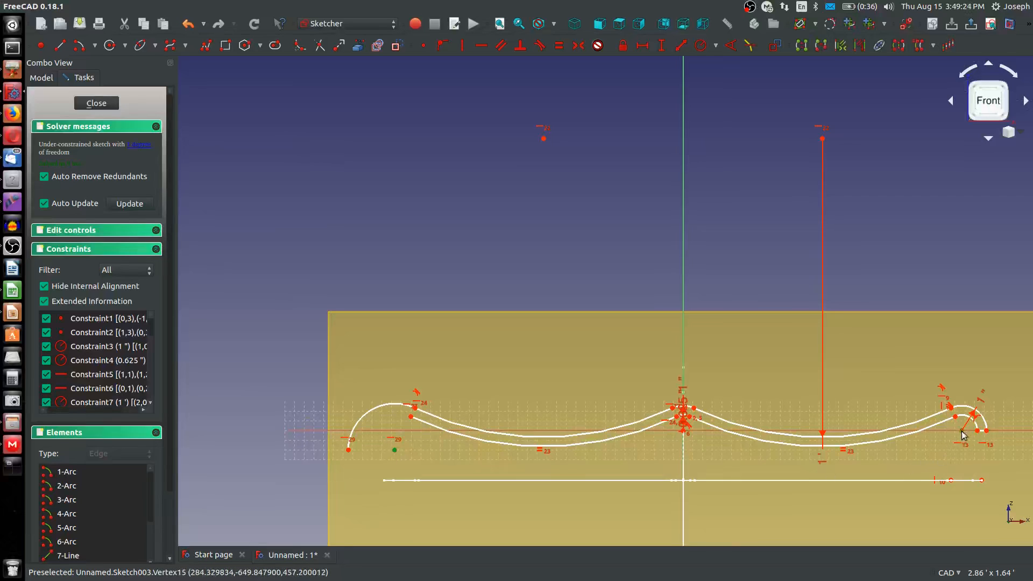
pyautogui.press('h')
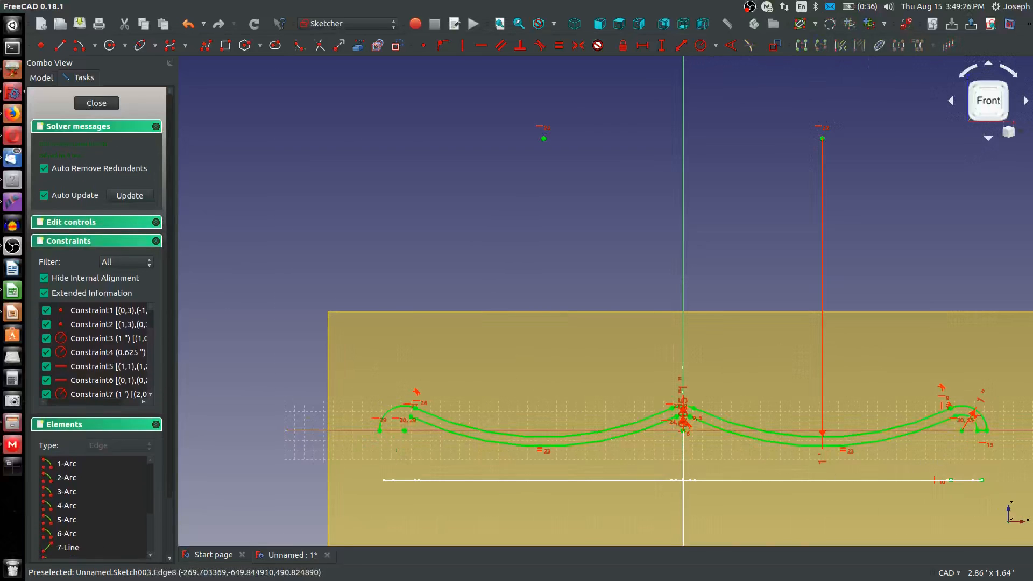
# Sketch an inner left end arc of about 15 mm radius from the lower long arc's free endpoint, concentric with the outer one, and level its free end with its center
pyautogui.click(79, 46)
pyautogui.scroll(5, 407, 440)
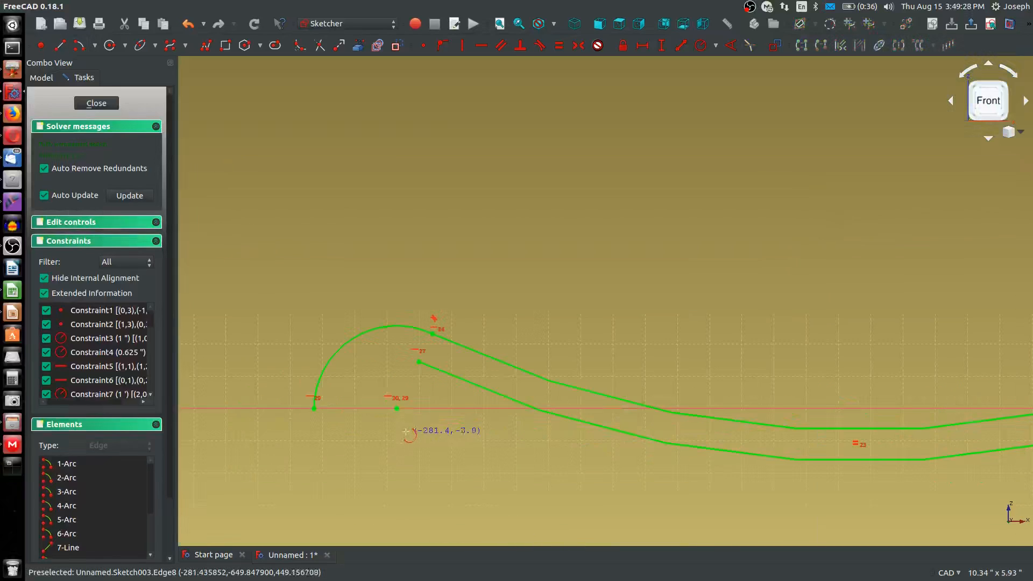
pyautogui.click(404, 430)
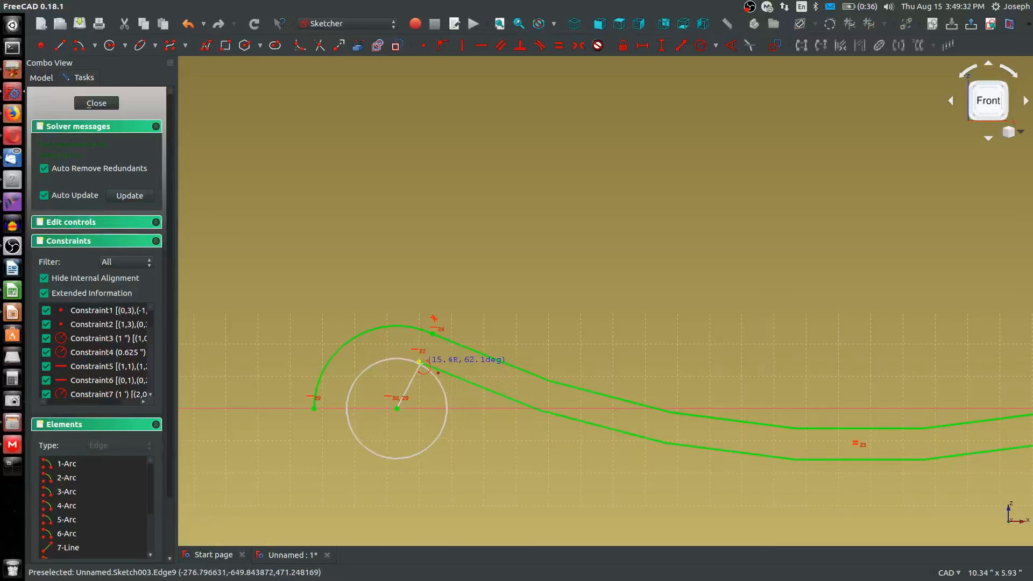
pyautogui.click(419, 361)
pyautogui.click(345, 408)
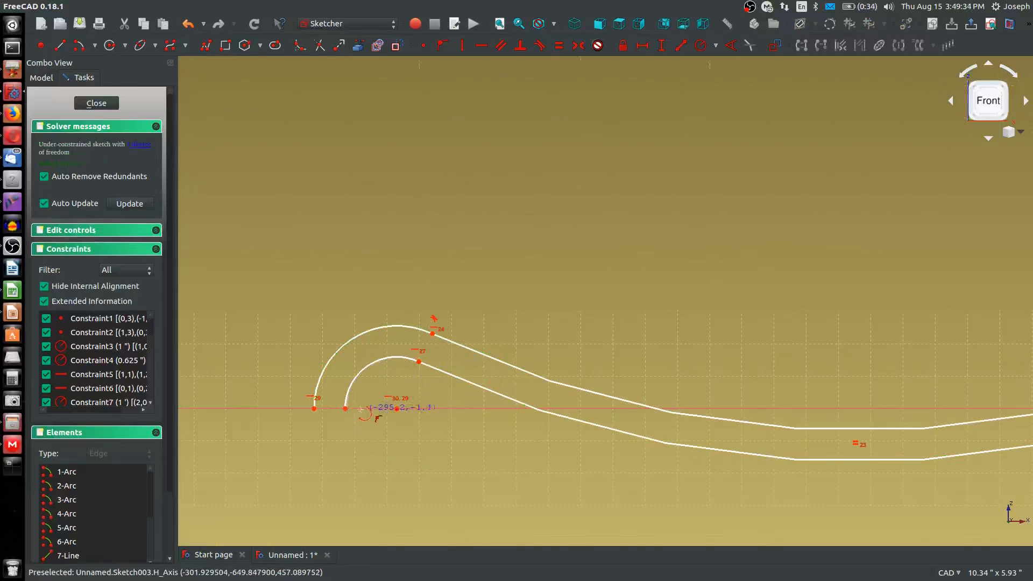
pyautogui.press('Escape')
pyautogui.click(345, 408)
pyautogui.click(397, 408)
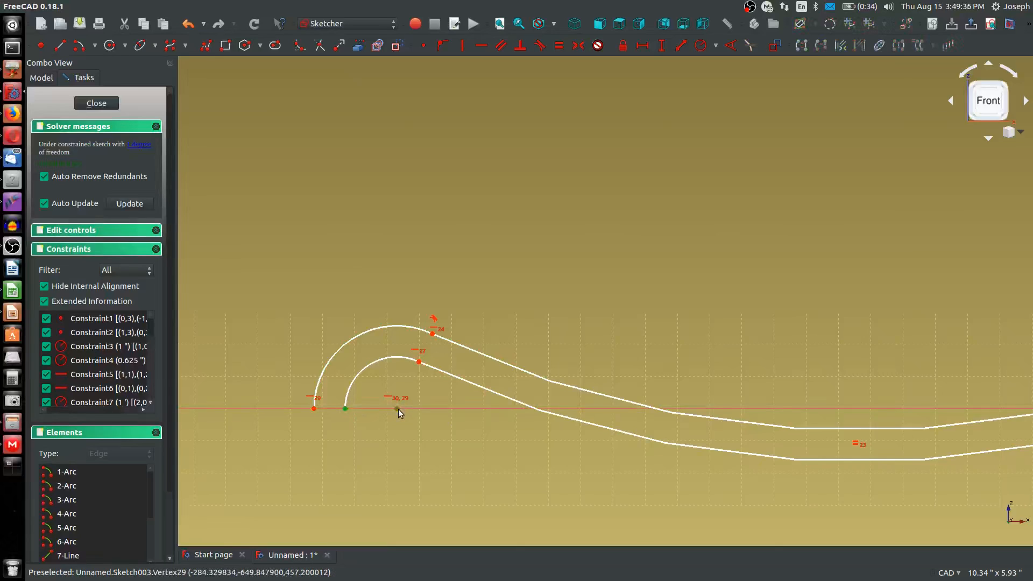
pyautogui.press('h')
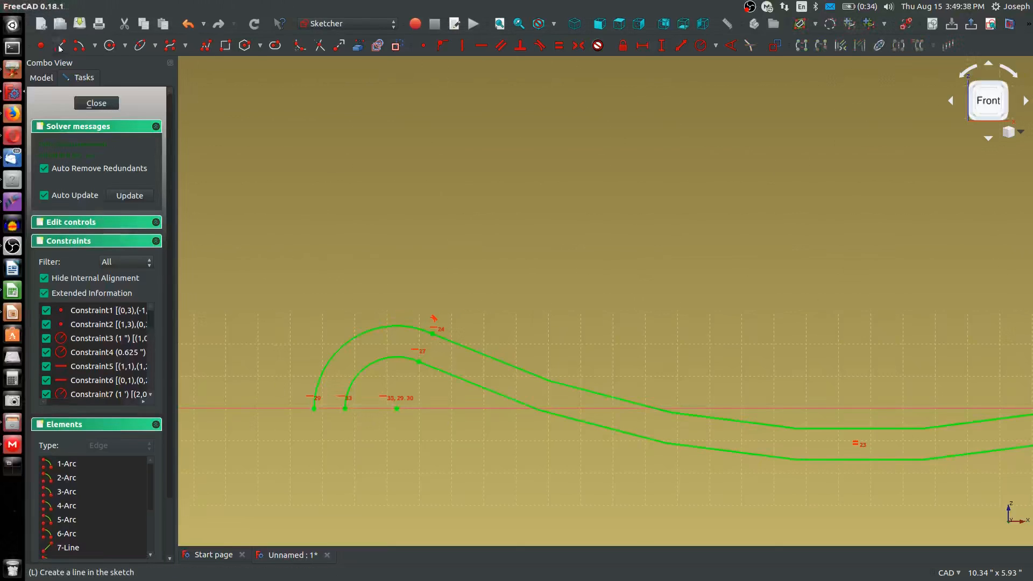
# Close the section's left end with a line about 9.5 mm long between the two end arcs' free endpoints, and exit the sketch
pyautogui.click(314, 408)
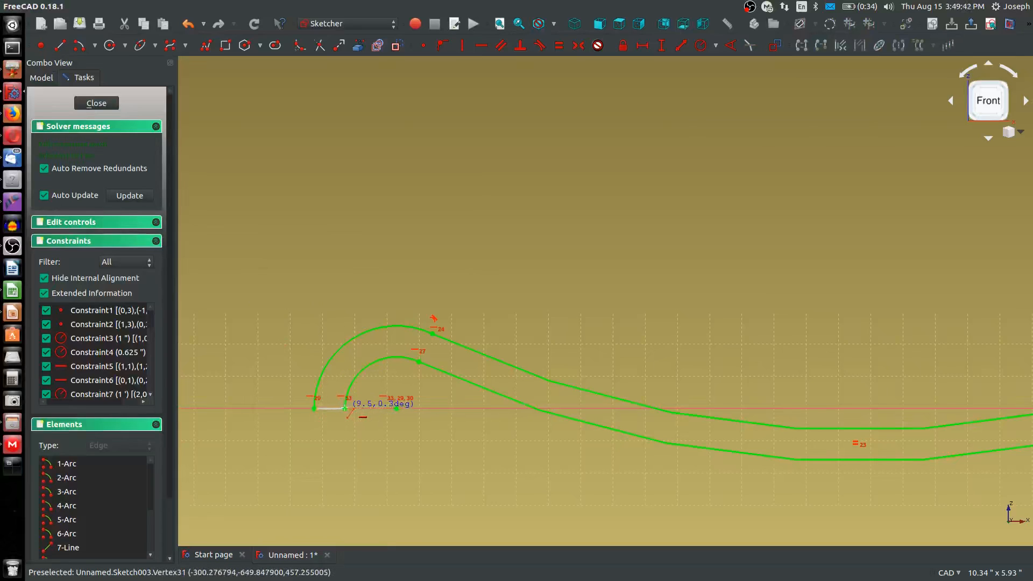
pyautogui.click(345, 408)
pyautogui.press('Escape')
pyautogui.scroll(-8, 313, 419)
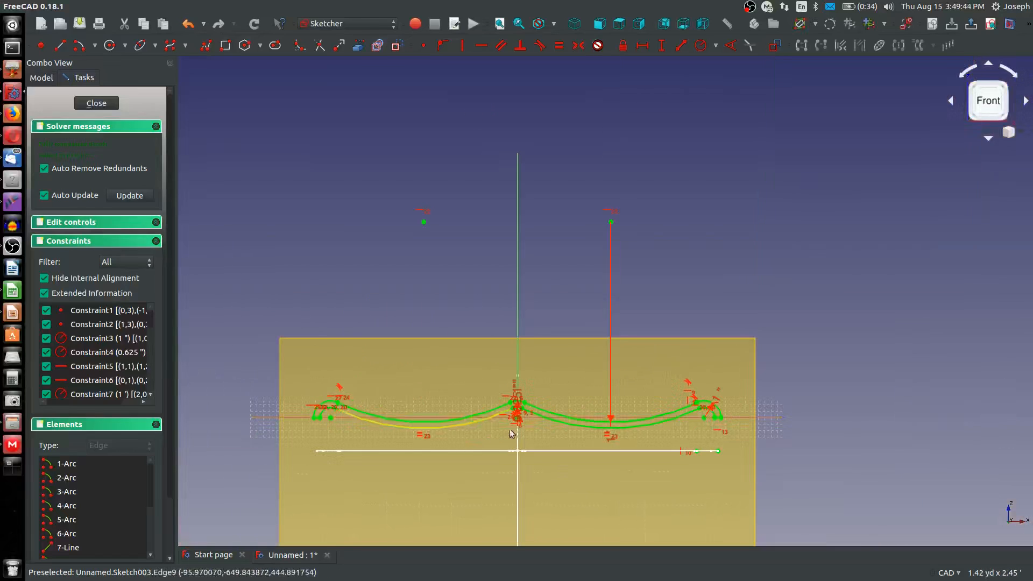
pyautogui.click(97, 104)
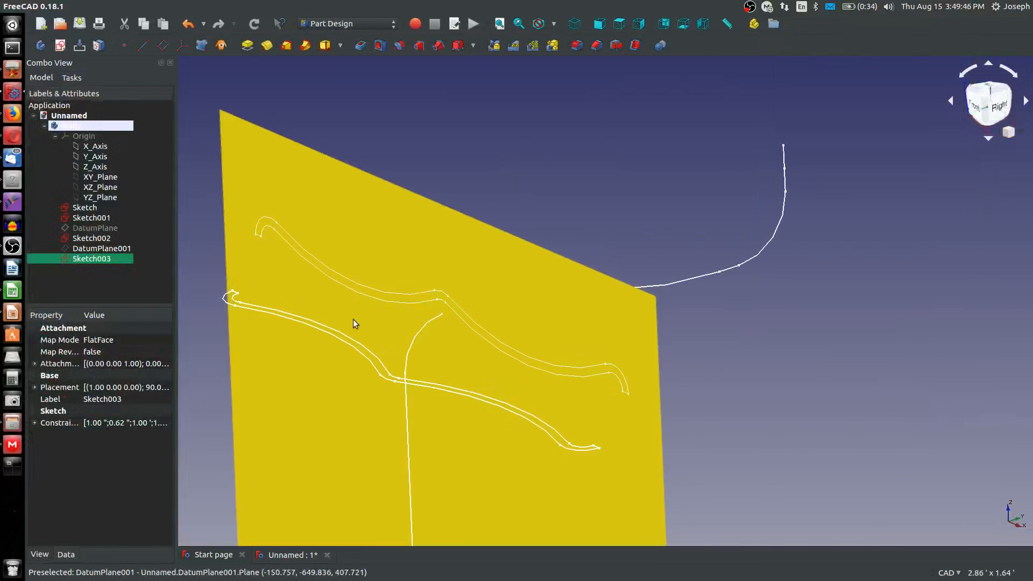
# Hide the second datum plane, DatumPlane001, so that only the sketches are shown
pyautogui.scroll(-4, 376, 334)
pyautogui.scroll(2, 413, 350)
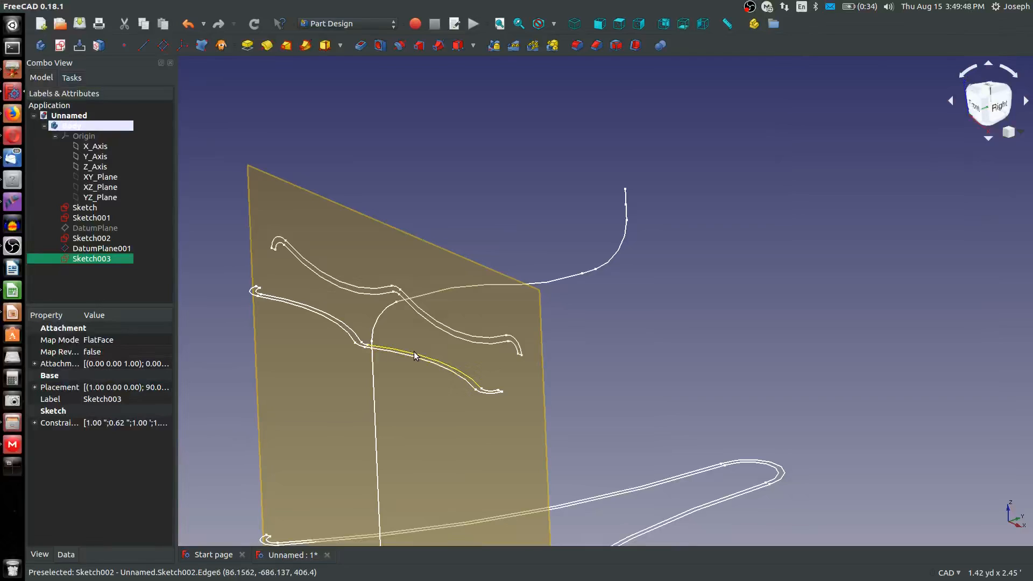
pyautogui.scroll(-2, 405, 373)
pyautogui.click(456, 459)
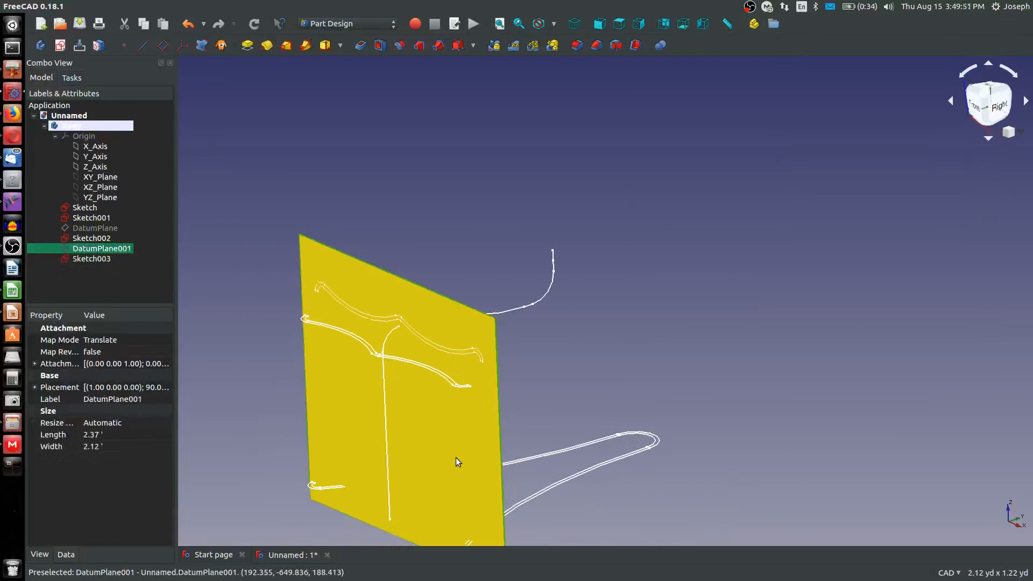
pyautogui.press('space')
pyautogui.moveTo(456, 460); pyautogui.dragTo(439, 342, button='middle')
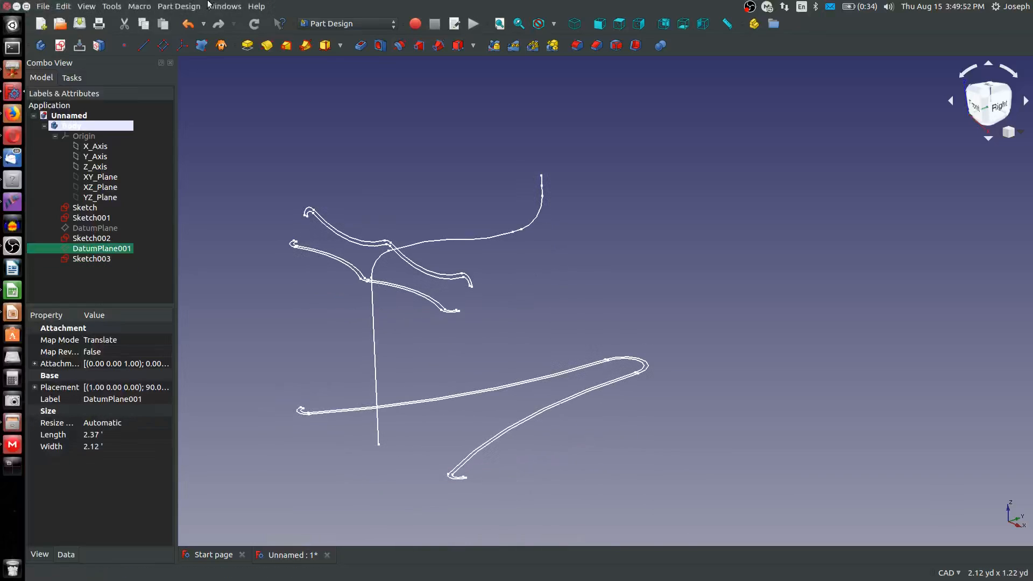
# Start an additive pipe with Sketch as the profile and Sketch001 as the sweep path
pyautogui.click(305, 45)
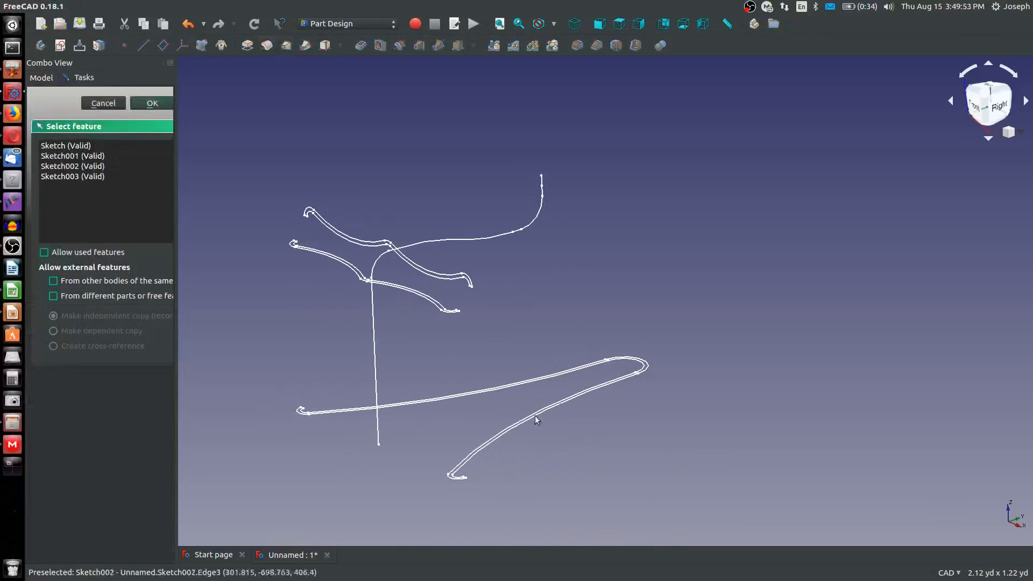
pyautogui.click(643, 366)
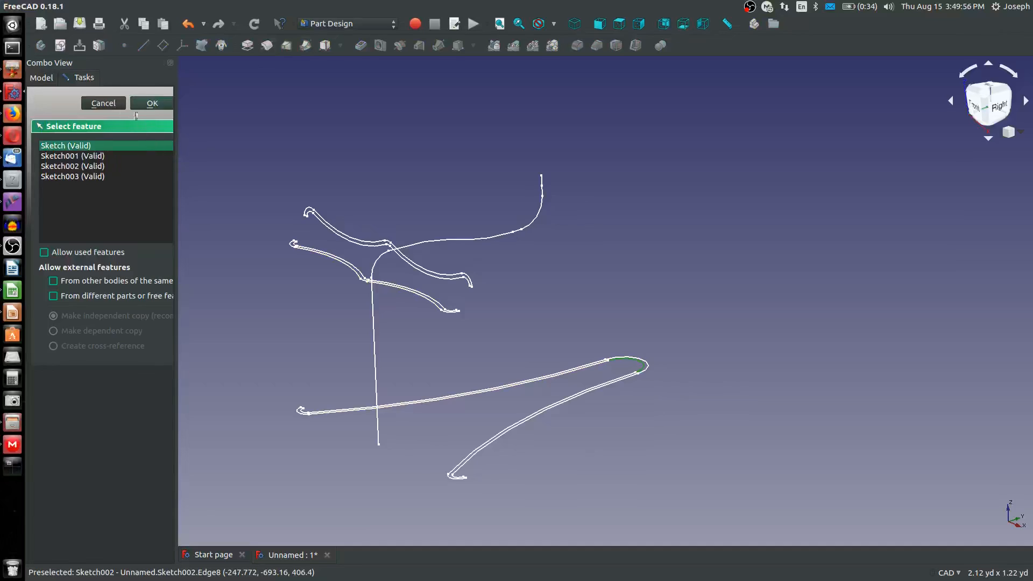
pyautogui.click(151, 103)
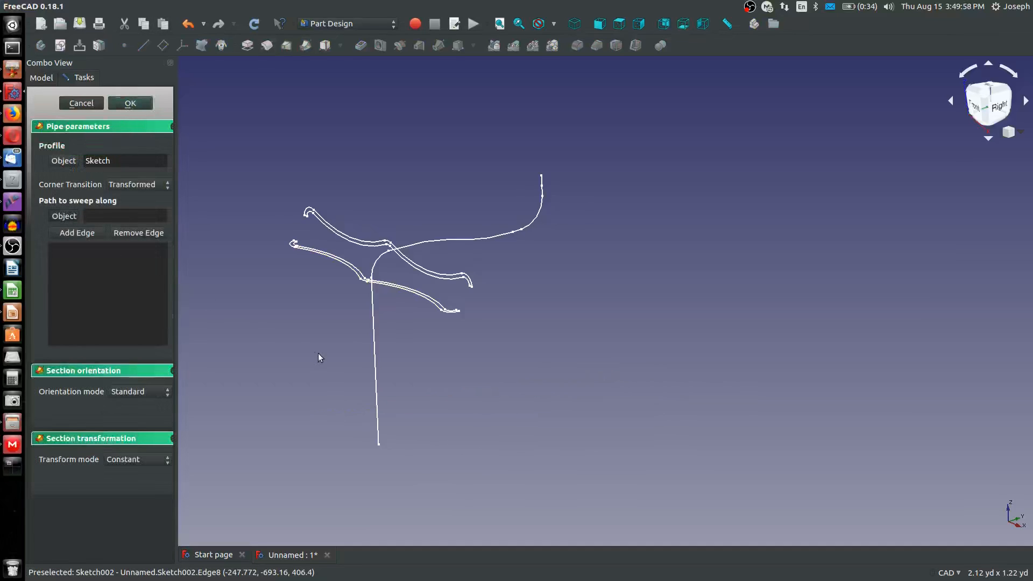
pyautogui.click(375, 362)
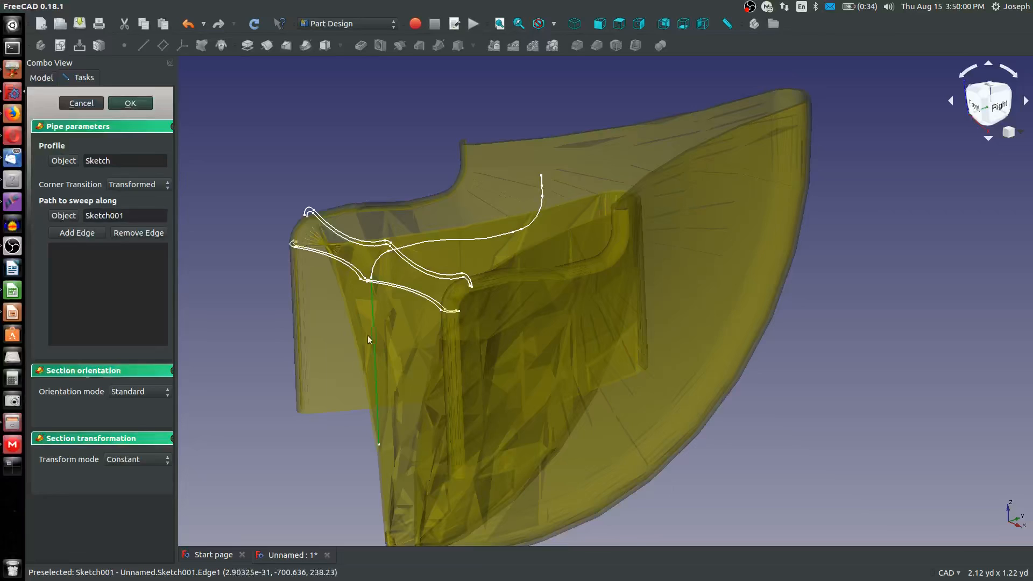
# Switch the pipe's section transformation to Multisection, add Sketch002 and Sketch003 as sections, and create the pipe
pyautogui.click(121, 459)
pyautogui.click(118, 472)
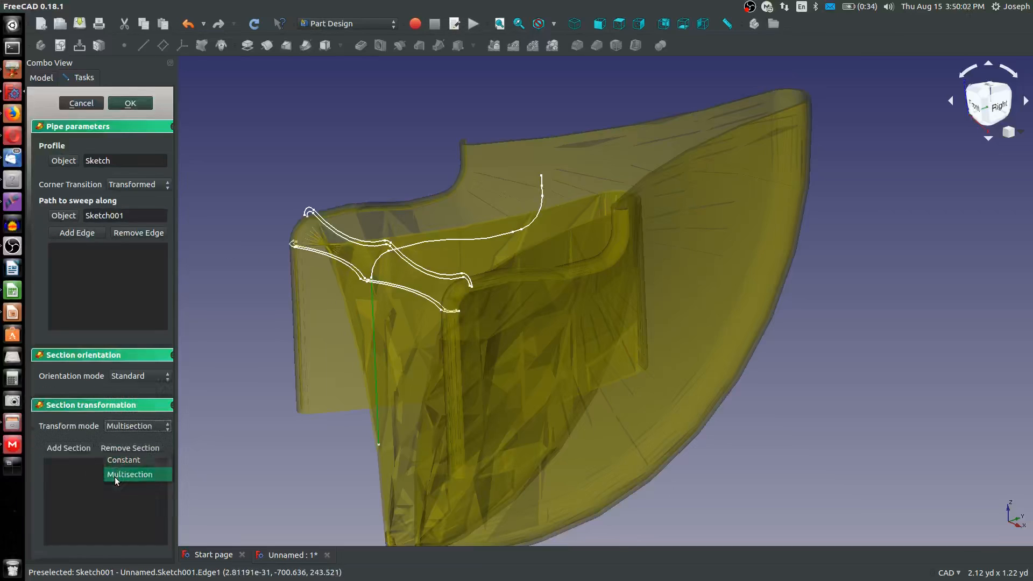
pyautogui.scroll(5, 366, 277)
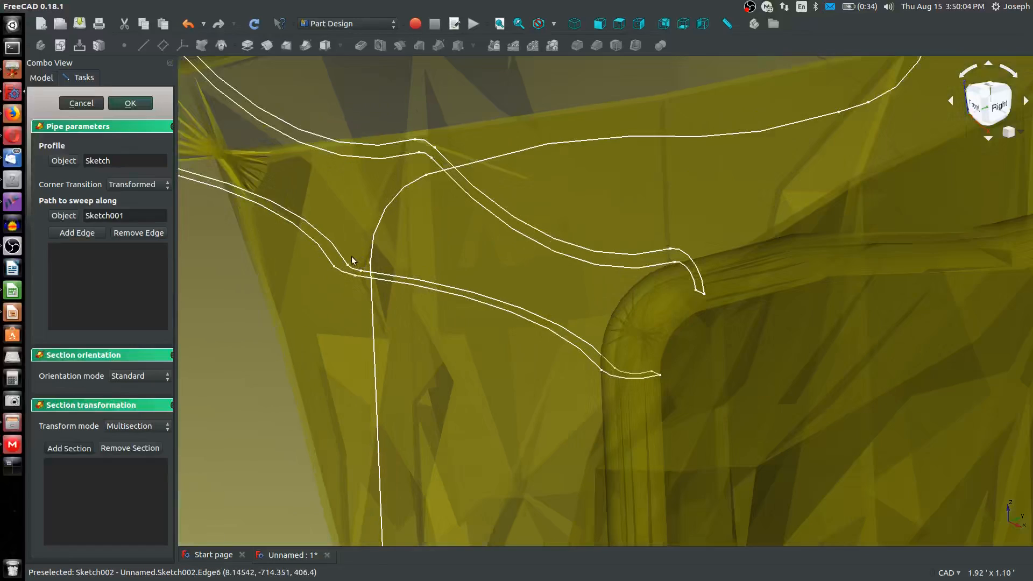
pyautogui.click(350, 275)
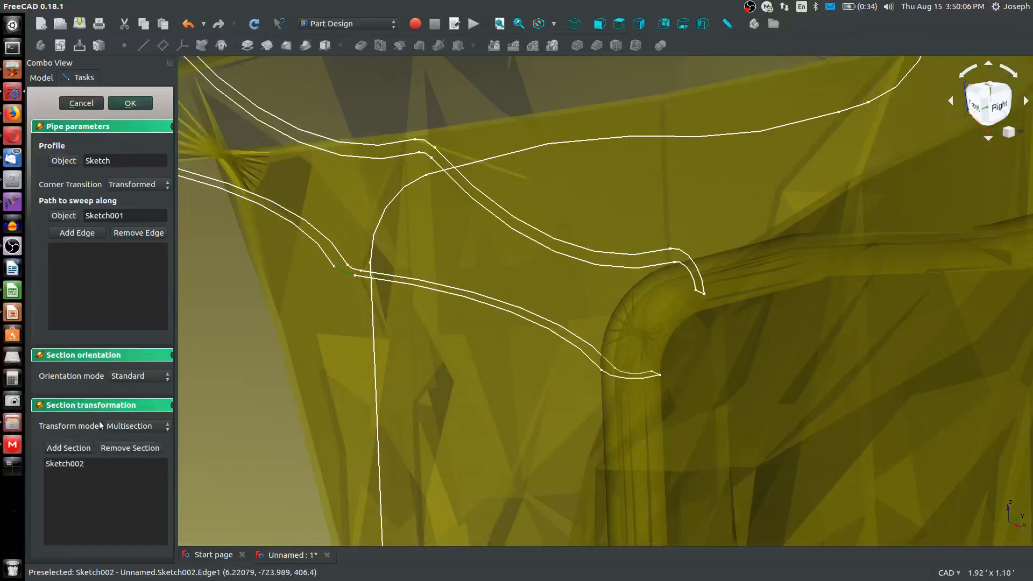
pyautogui.click(81, 449)
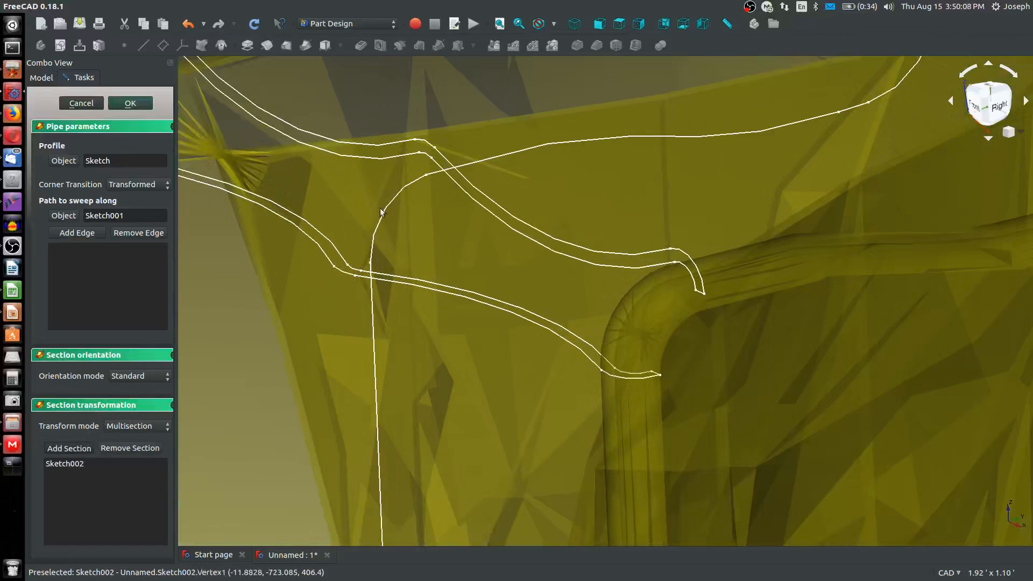
pyautogui.click(429, 144)
pyautogui.scroll(-5, 429, 144)
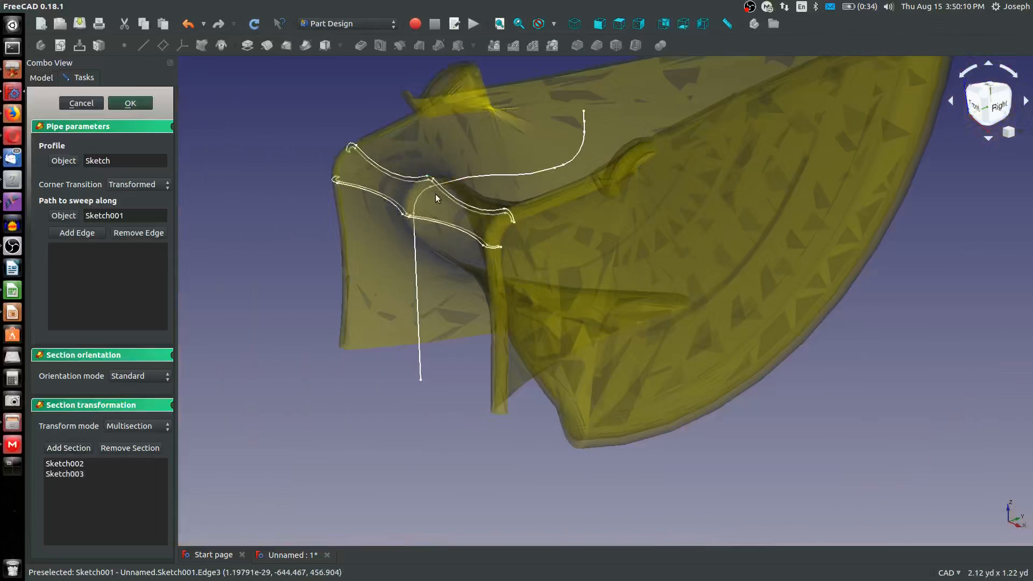
pyautogui.moveTo(451, 224)
pyautogui.mouseDown(button='middle')
pyautogui.moveTo(509, 228)
pyautogui.moveTo(398, 174)
pyautogui.mouseUp(button='middle')
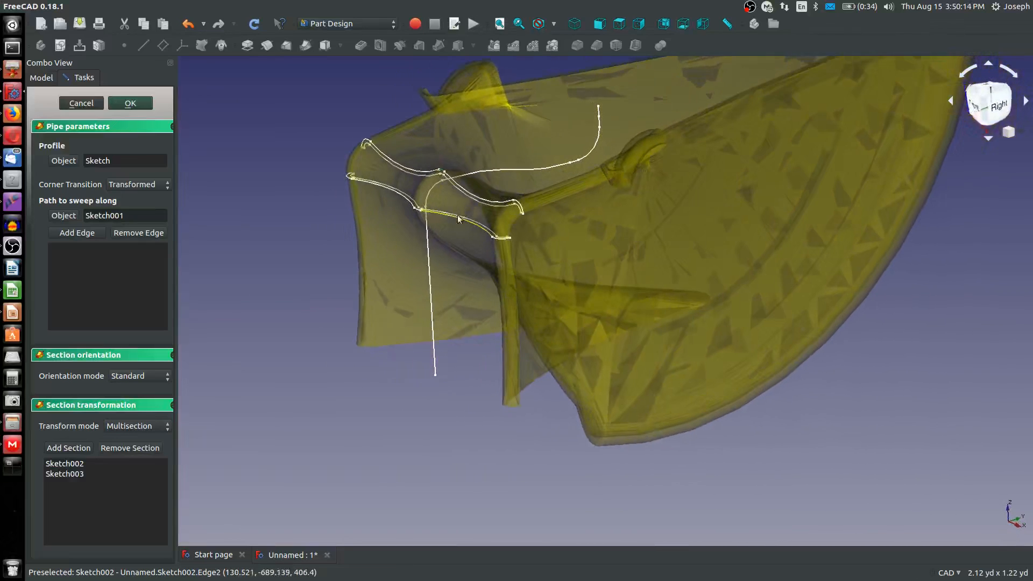
pyautogui.scroll(-4, 567, 254)
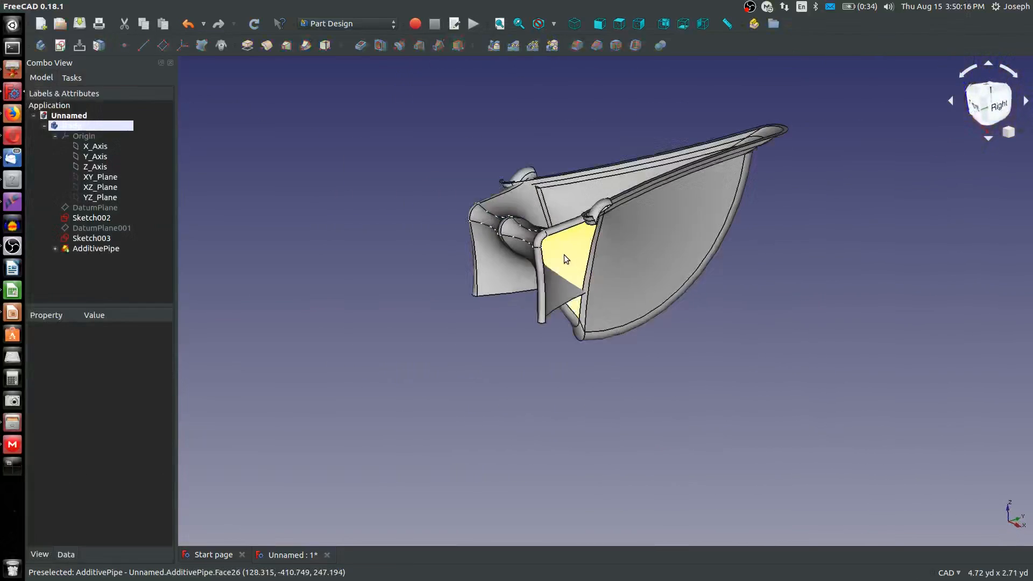
# Inspect and delete the additive pipe, and make its profile sketch and path sketch, Sketch001, visible again
pyautogui.moveTo(563, 253); pyautogui.dragTo(440, 220, button='middle')
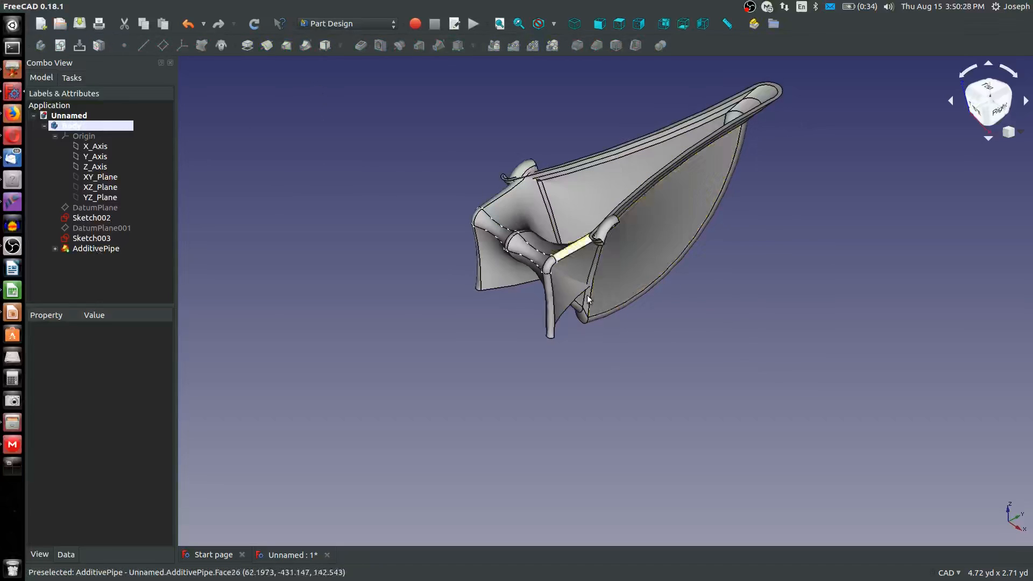
pyautogui.scroll(5, 604, 243)
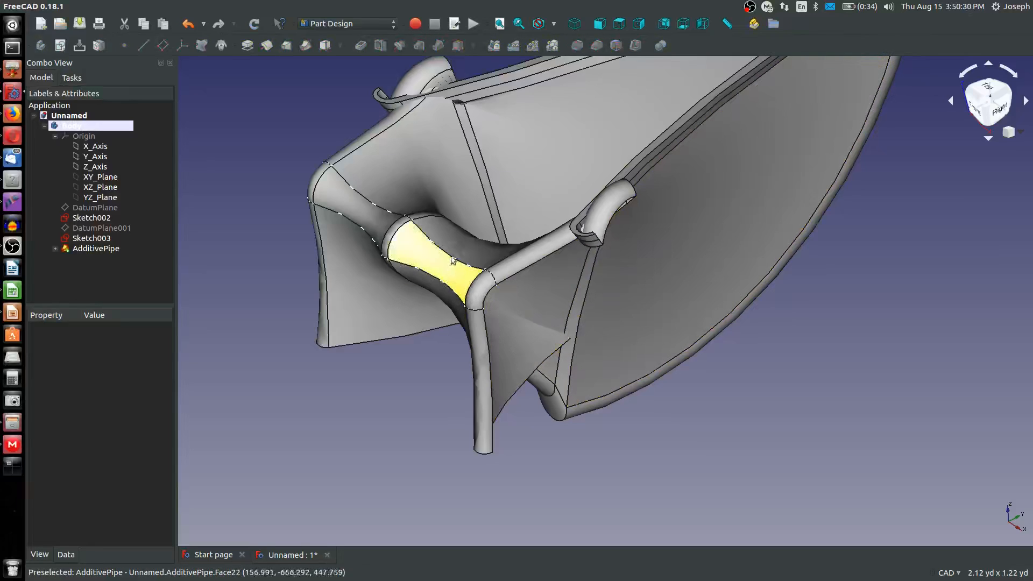
pyautogui.rightClick(87, 248)
pyautogui.click(119, 412)
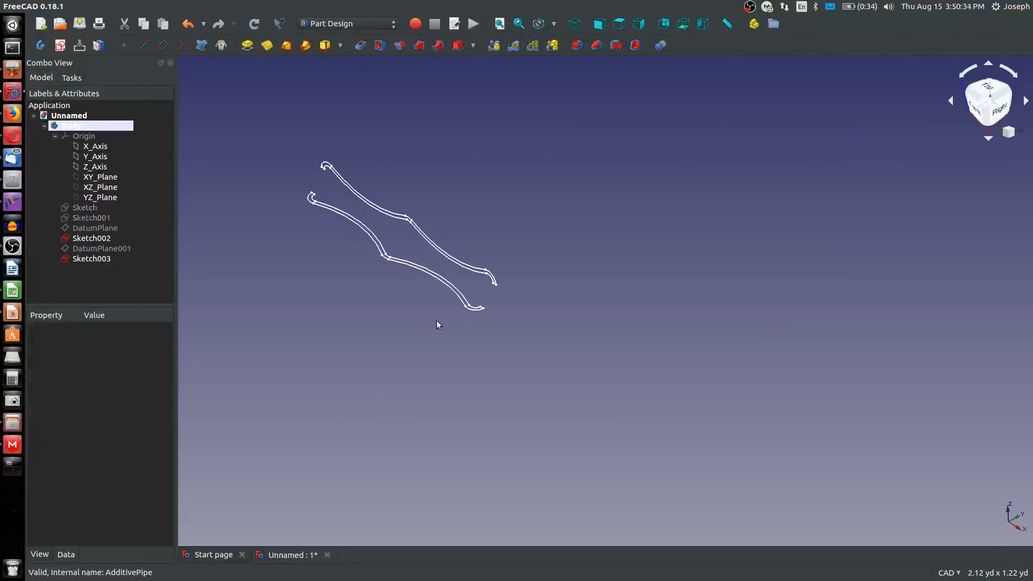
pyautogui.click(81, 206)
pyautogui.press('space')
pyautogui.click(91, 217)
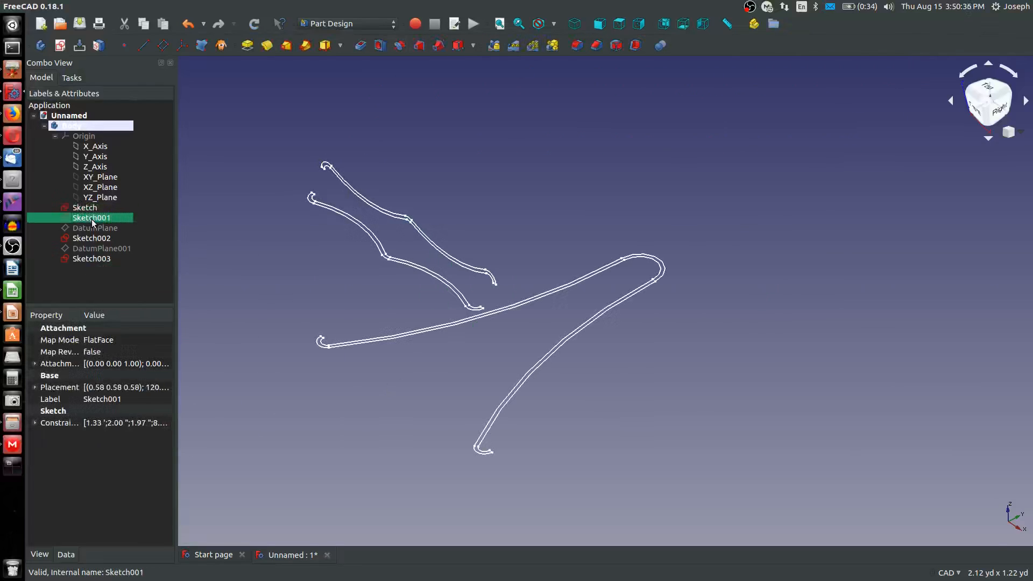
pyautogui.press('space')
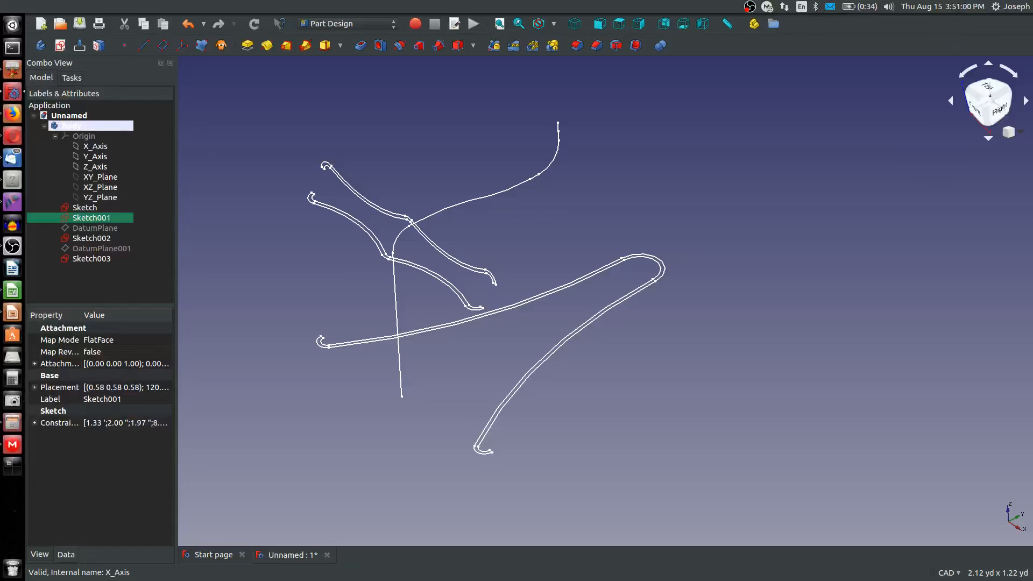
pyautogui.click(271, 460)
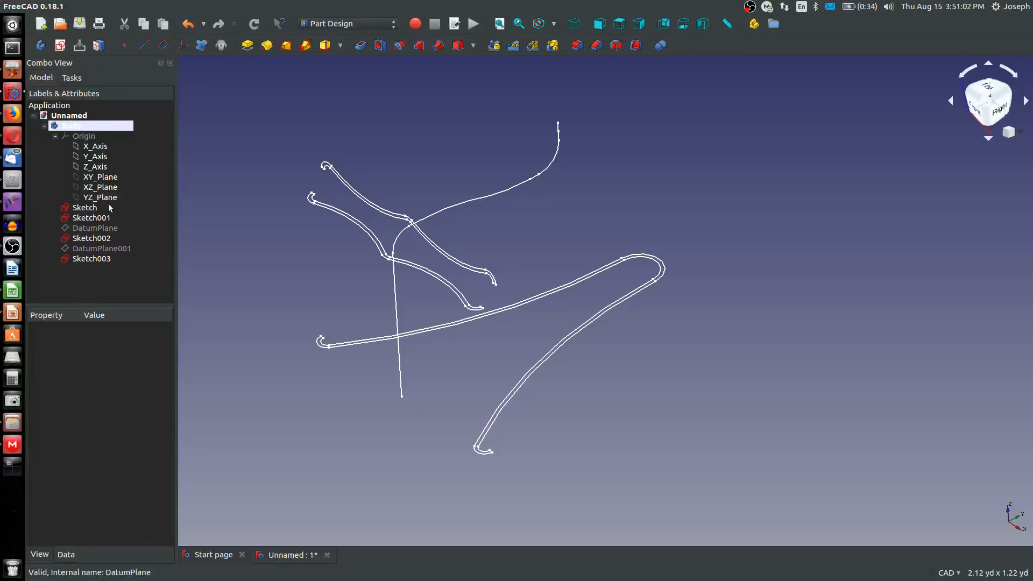
pyautogui.click(102, 188)
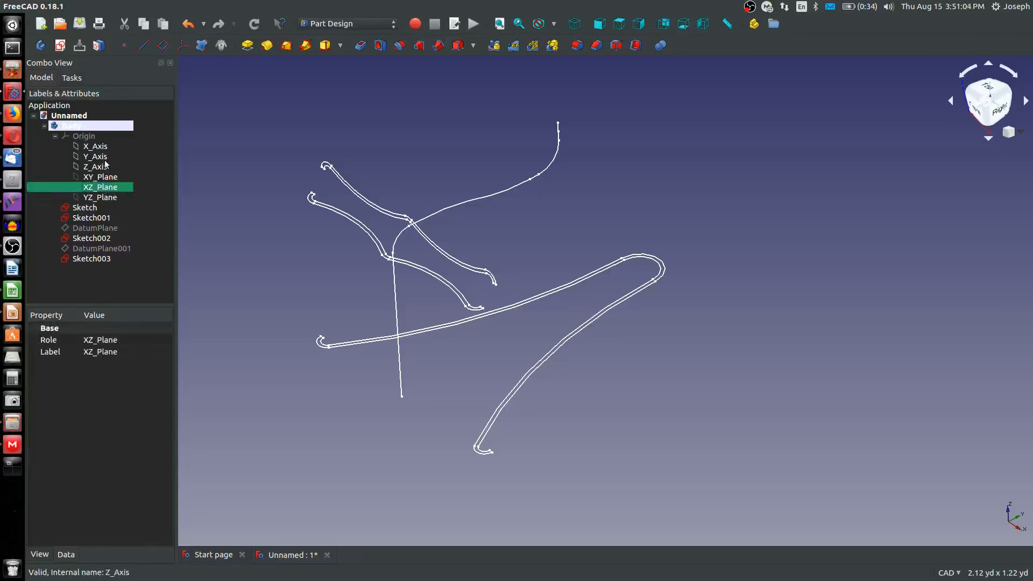
pyautogui.click(60, 46)
pyautogui.click(115, 104)
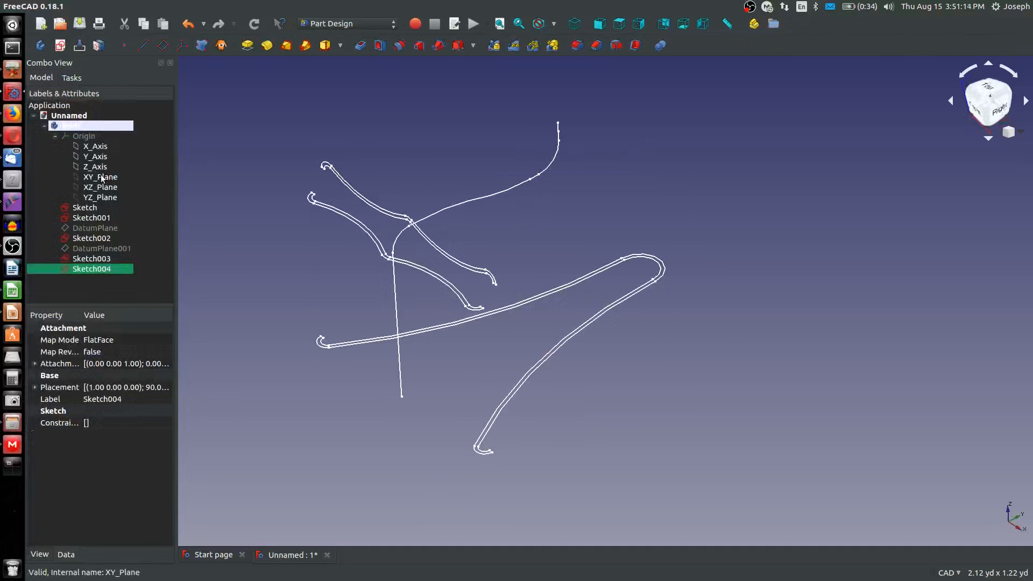
pyautogui.click(60, 45)
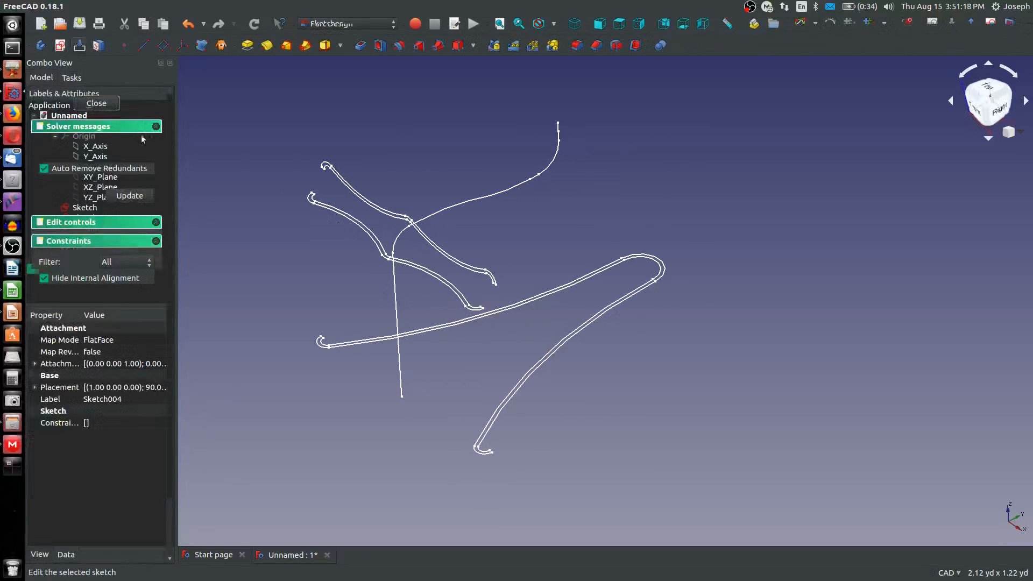
pyautogui.click(101, 103)
pyautogui.rightClick(103, 270)
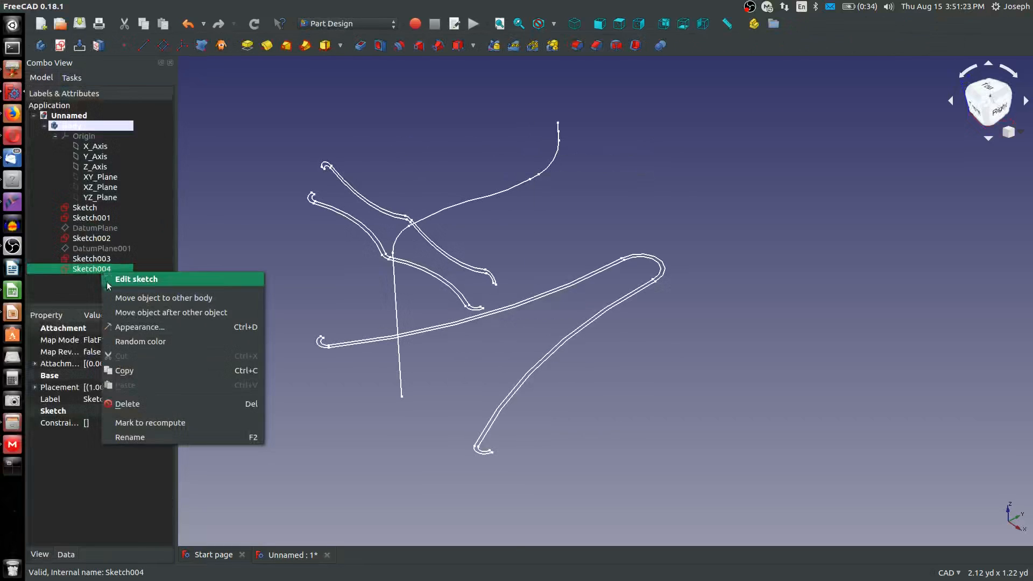
pyautogui.click(132, 404)
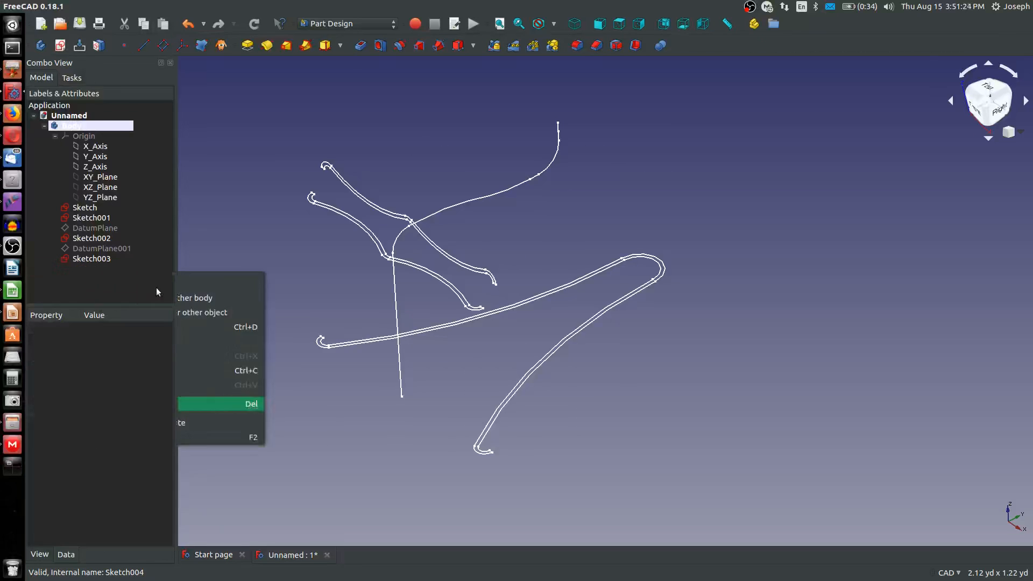
pyautogui.click(98, 261)
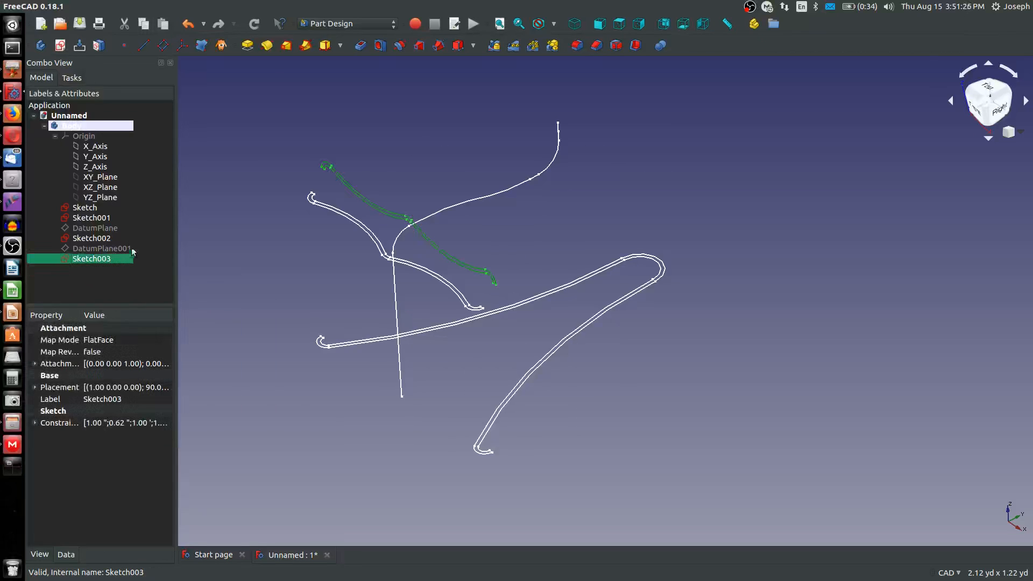
pyautogui.click(223, 164)
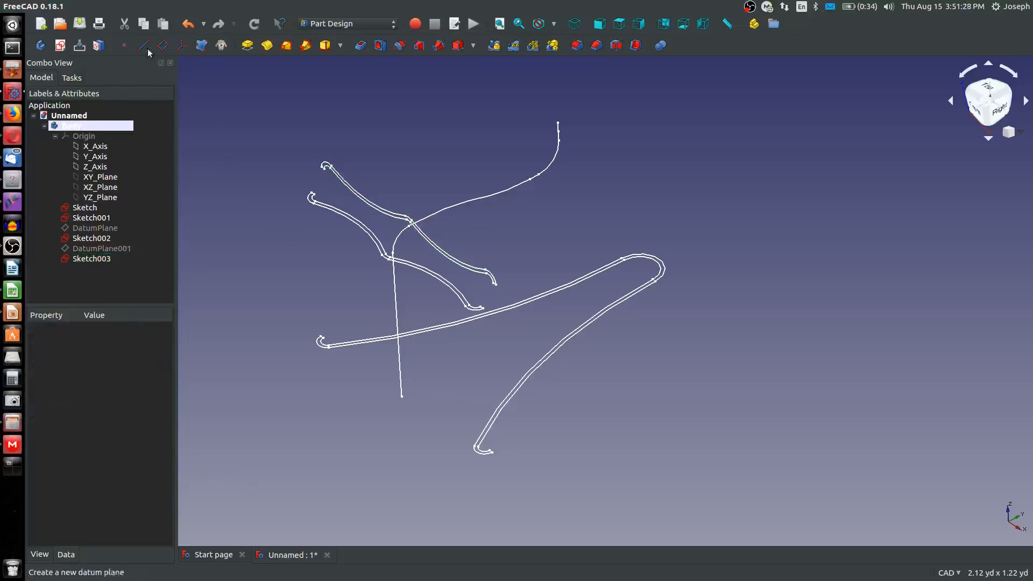
pyautogui.click(60, 45)
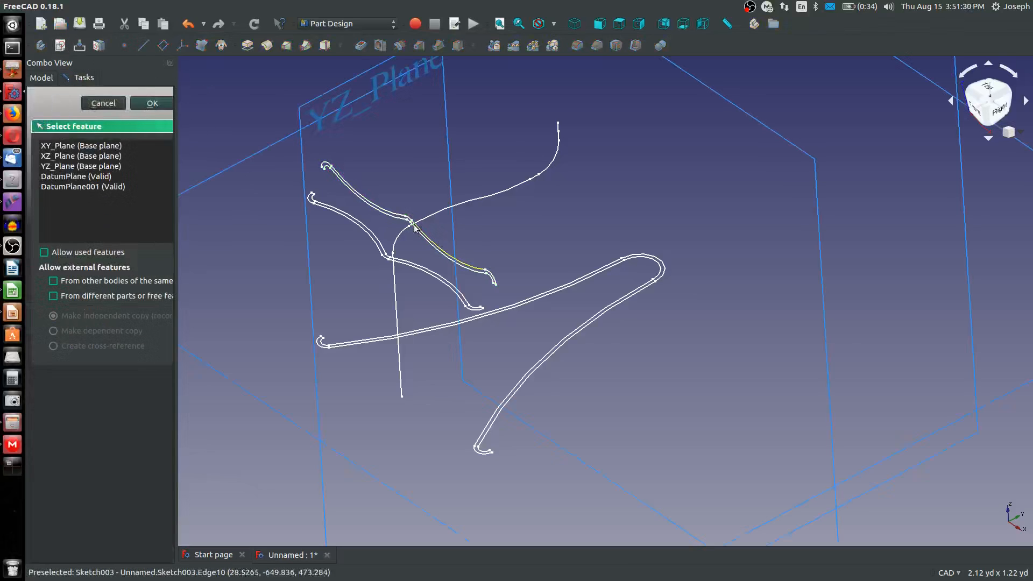
pyautogui.click(100, 104)
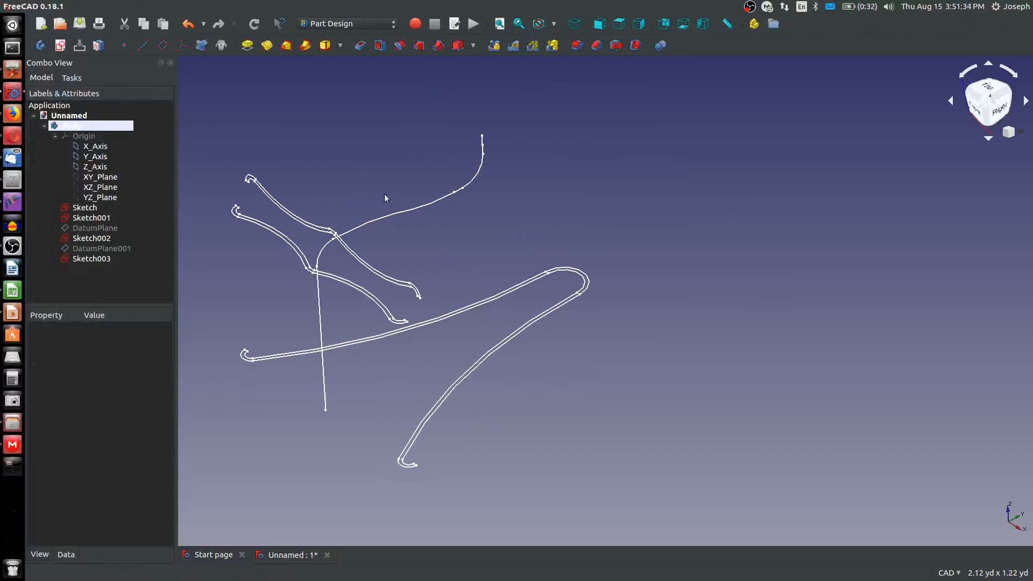
# Create a datum plane parallel to XZ_Plane, attached by Translate origin to the Sketch001 path vertex where the upper bend begins
pyautogui.scroll(-4, 395, 209)
pyautogui.moveTo(372, 245); pyautogui.dragTo(471, 245, button='middle')
pyautogui.scroll(6, 471, 244)
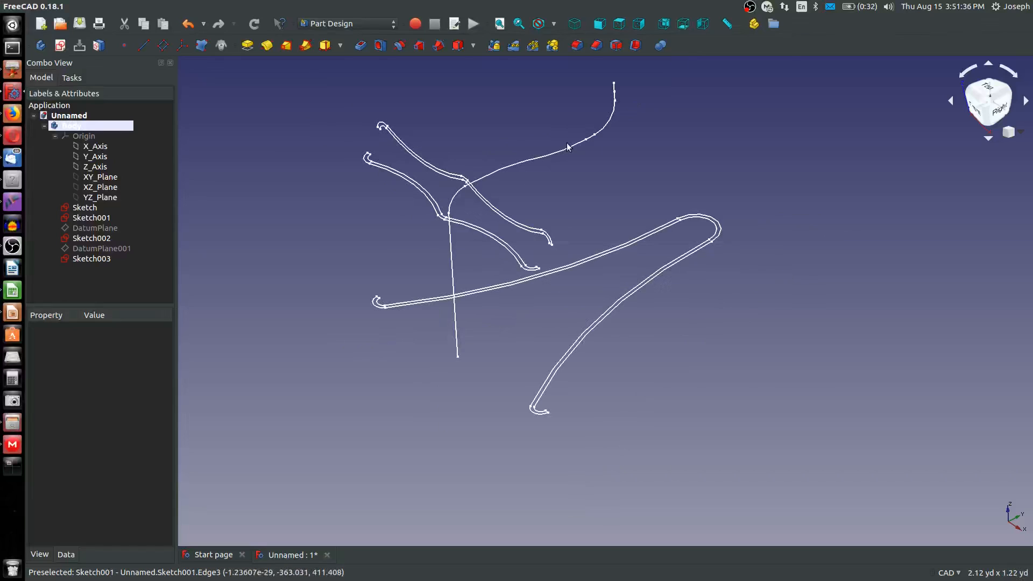
pyautogui.scroll(-3, 411, 441)
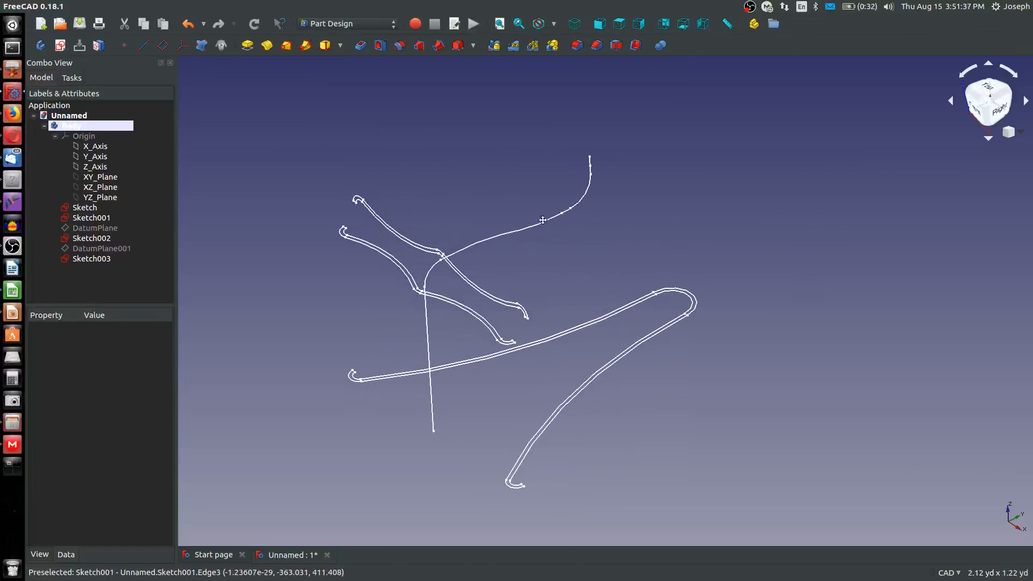
pyautogui.click(106, 188)
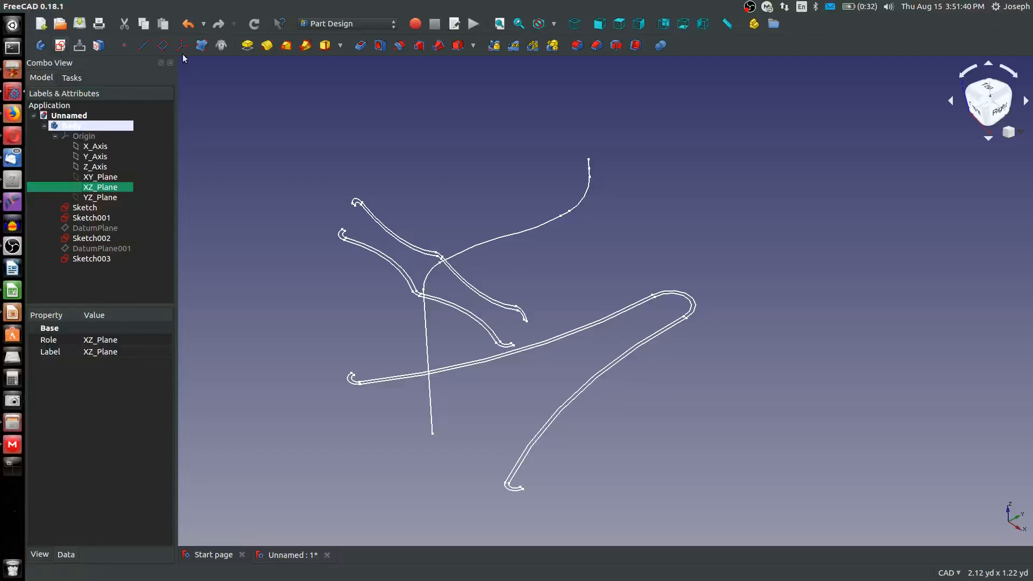
pyautogui.click(162, 45)
pyautogui.scroll(5, 563, 225)
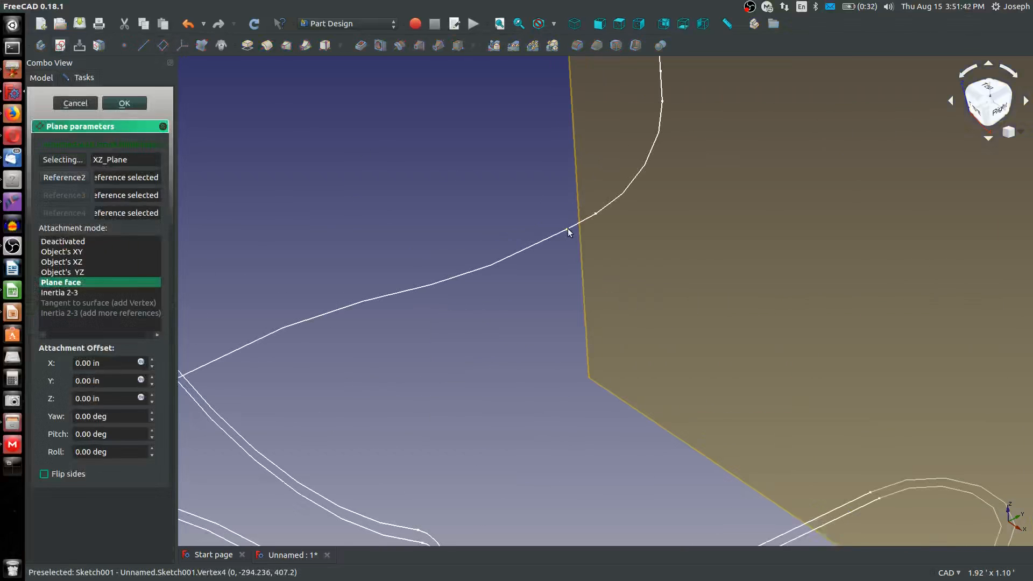
pyautogui.click(568, 231)
pyautogui.scroll(3, 575, 261)
pyautogui.scroll(-6, 576, 263)
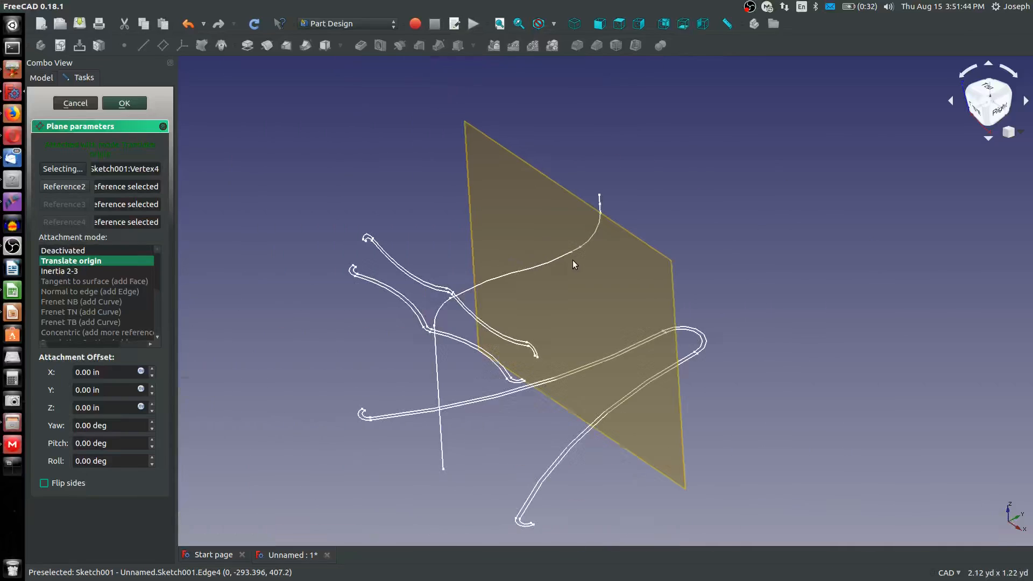
pyautogui.click(139, 103)
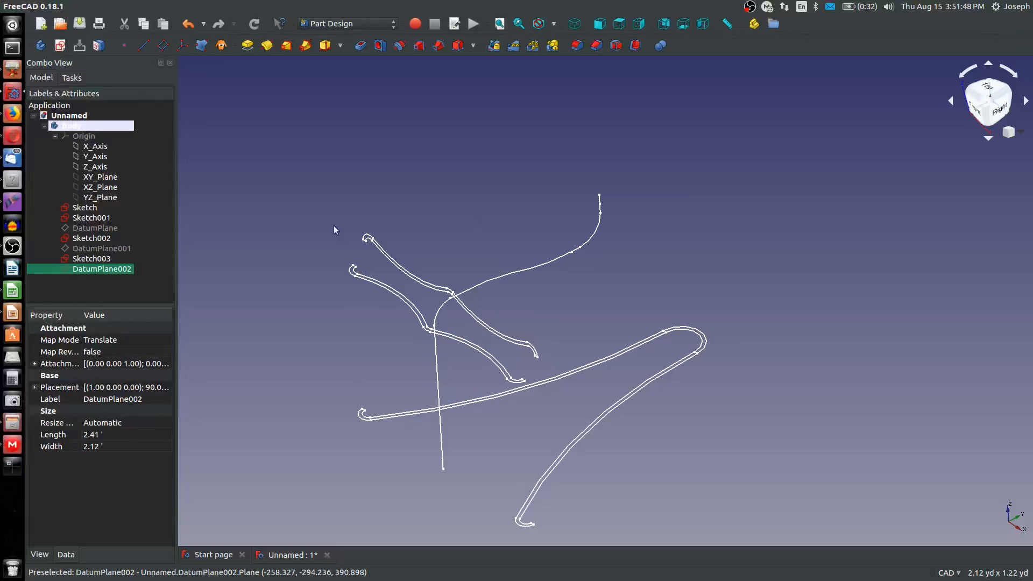
# Start a new sketch on DatumPlane002
pyautogui.click(74, 291)
pyautogui.click(103, 269)
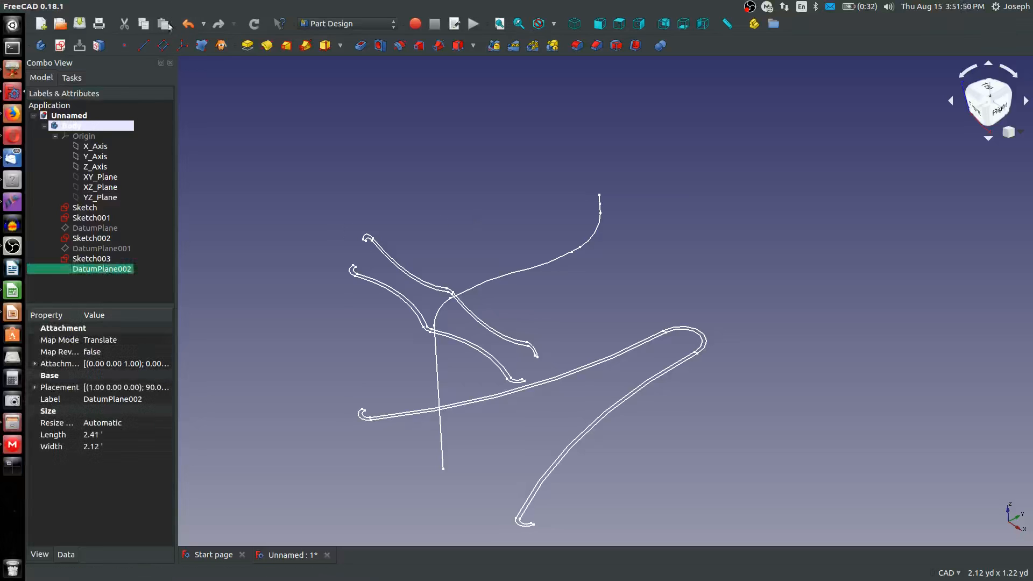
pyautogui.click(60, 45)
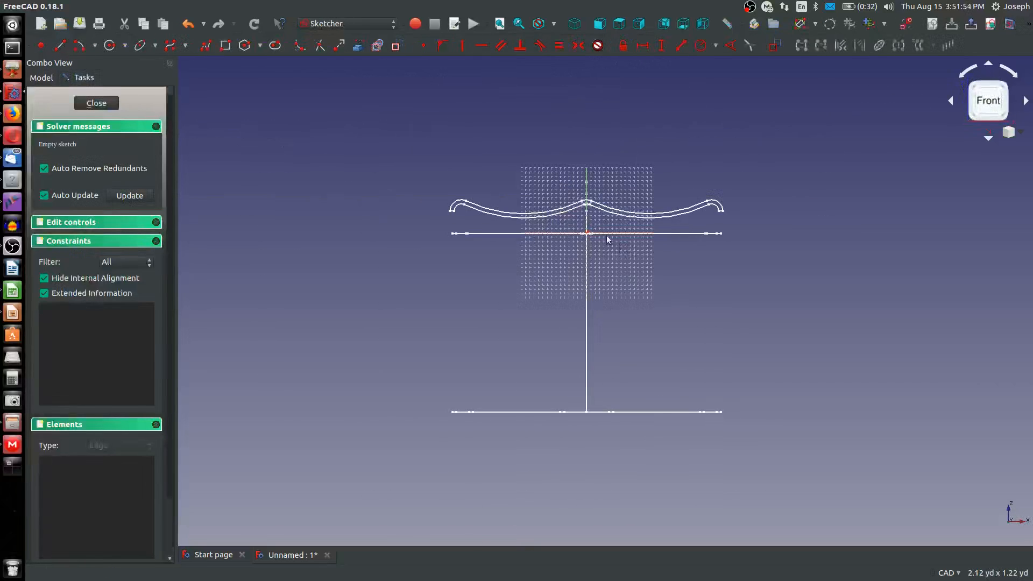
pyautogui.scroll(2, 603, 221)
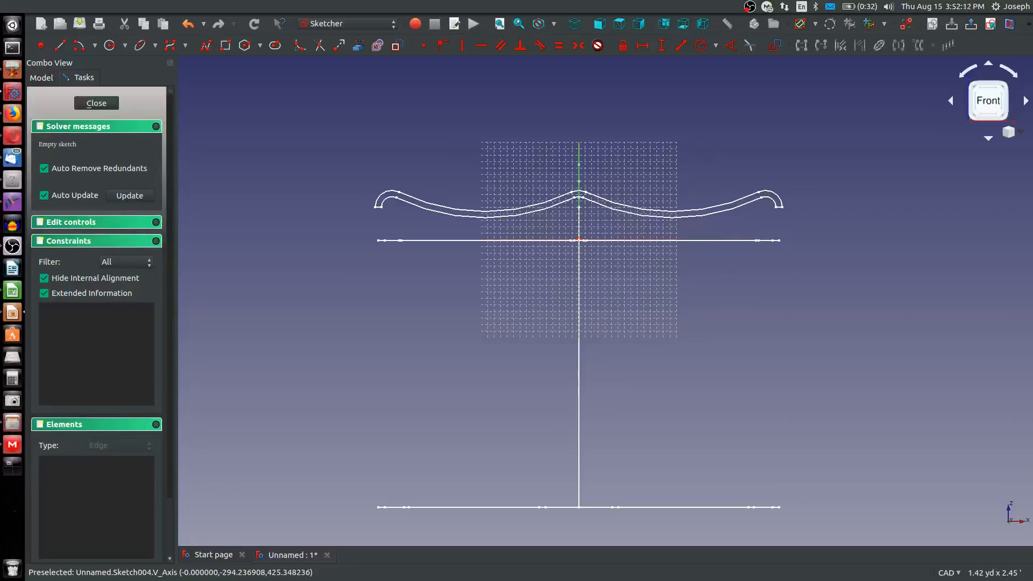
pyautogui.scroll(4, 740, 145)
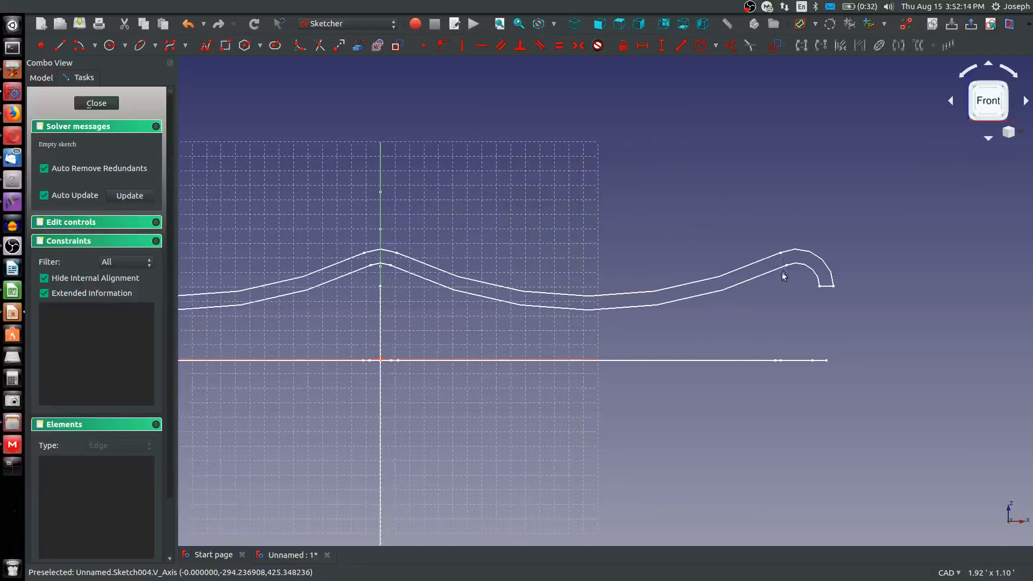
pyautogui.scroll(-4, 708, 303)
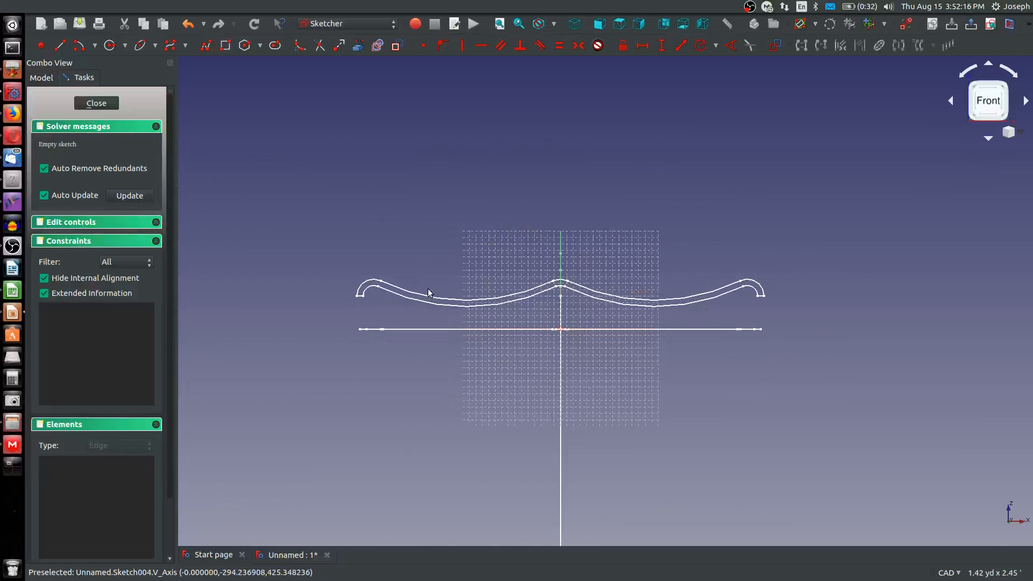
pyautogui.scroll(2, 590, 308)
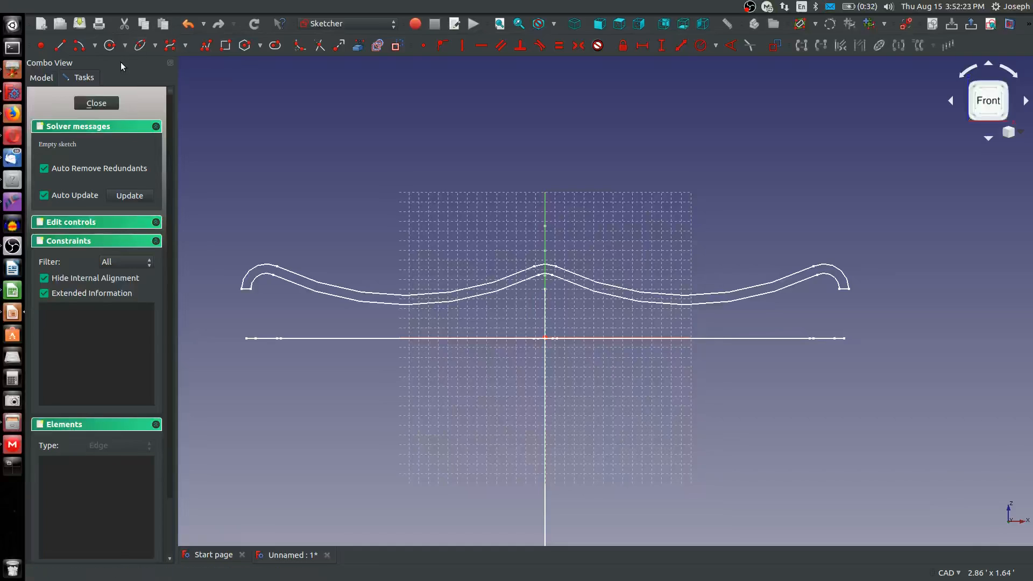
pyautogui.click(79, 45)
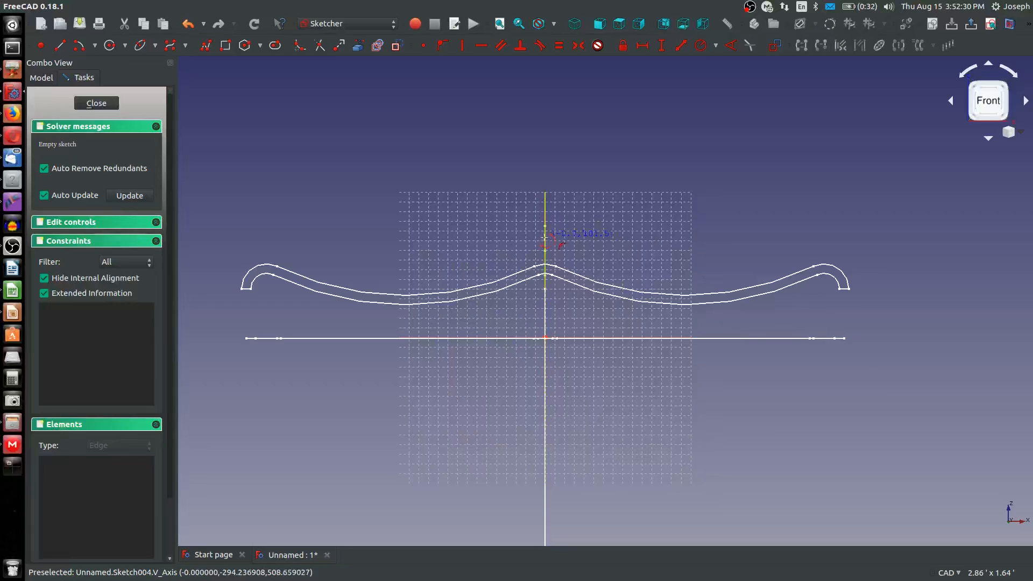
pyautogui.click(544, 238)
pyautogui.click(521, 318)
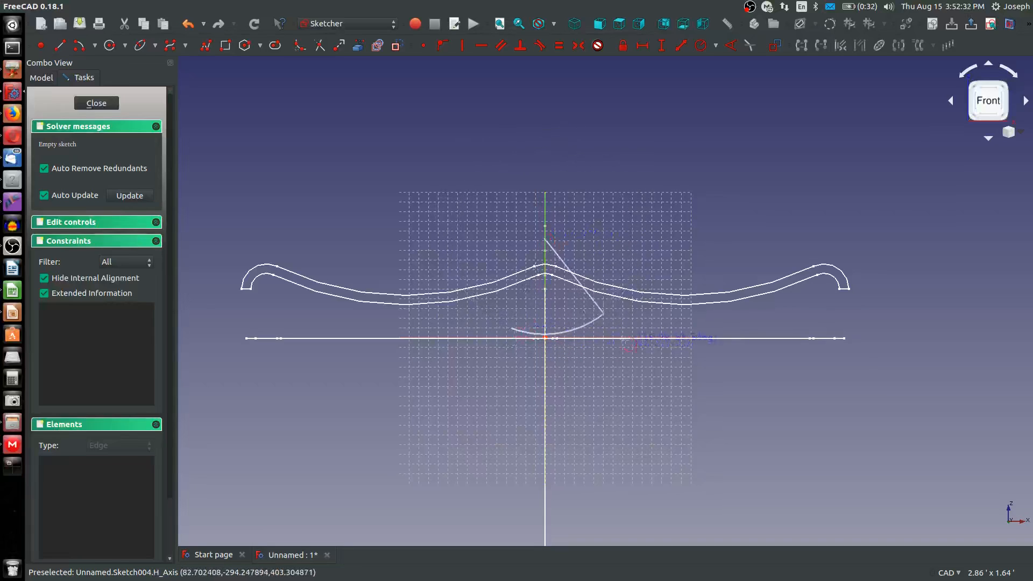
pyautogui.click(594, 338)
pyautogui.scroll(-2, 525, 351)
pyautogui.scroll(2, 535, 347)
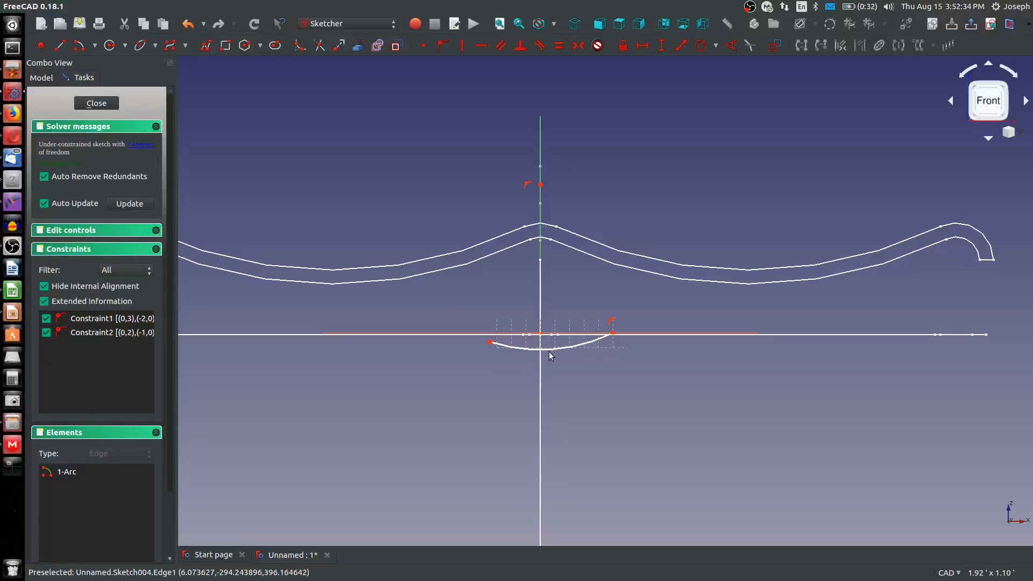
pyautogui.click(556, 348)
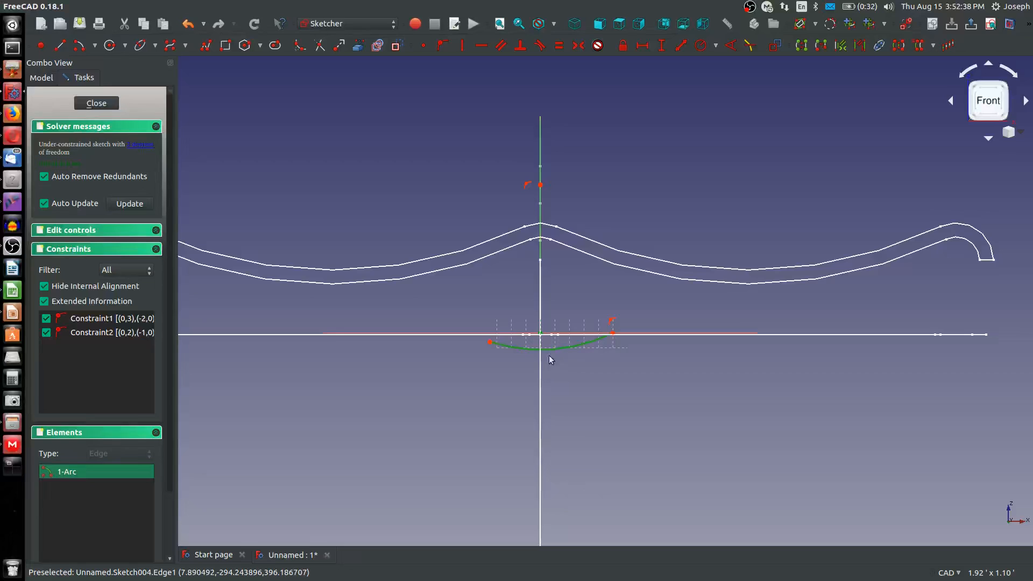
pyautogui.click(442, 45)
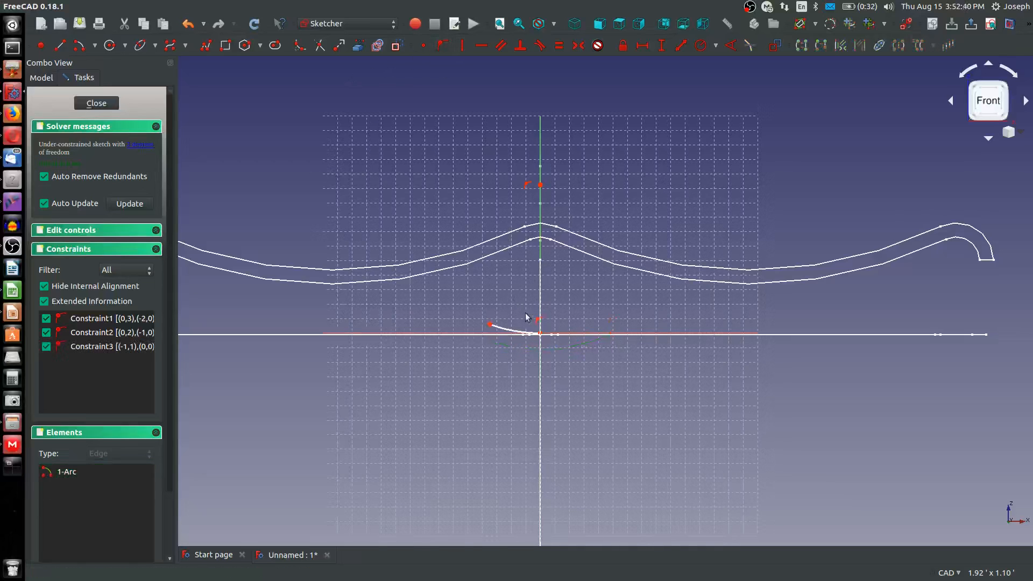
pyautogui.scroll(5, 561, 337)
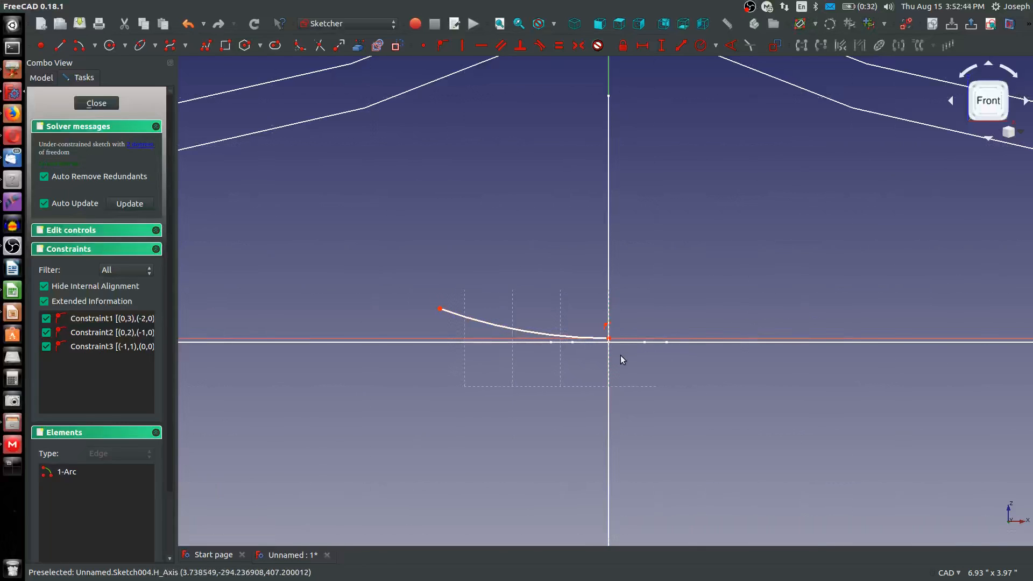
pyautogui.click(525, 329)
pyautogui.press('Delete')
# Sketch a shallow arc spanning about 19° across the vertical axis just above the origin, with its centre on that axis above the wavy section
pyautogui.scroll(-5, 528, 328)
pyautogui.scroll(4, 487, 196)
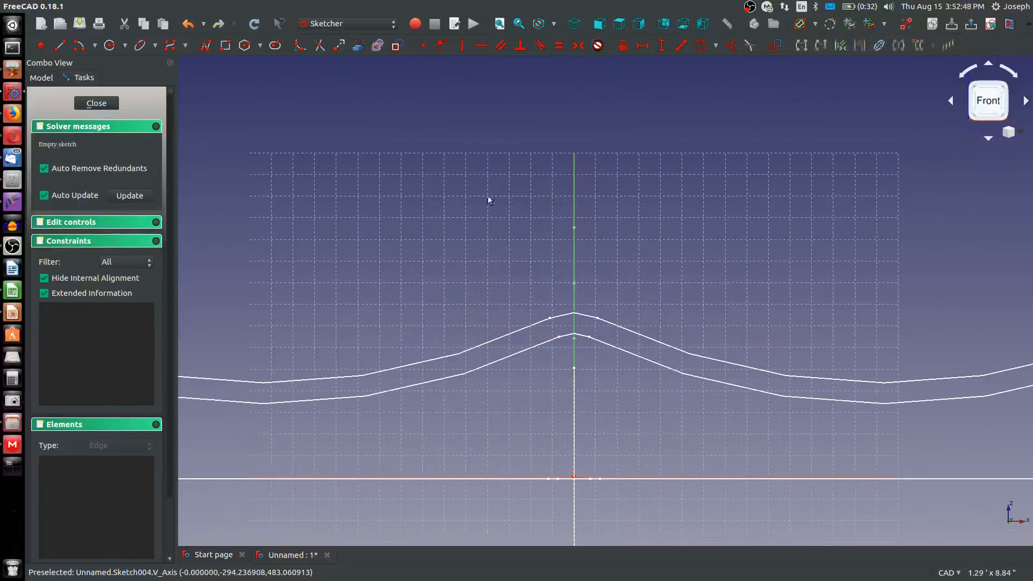
pyautogui.click(81, 46)
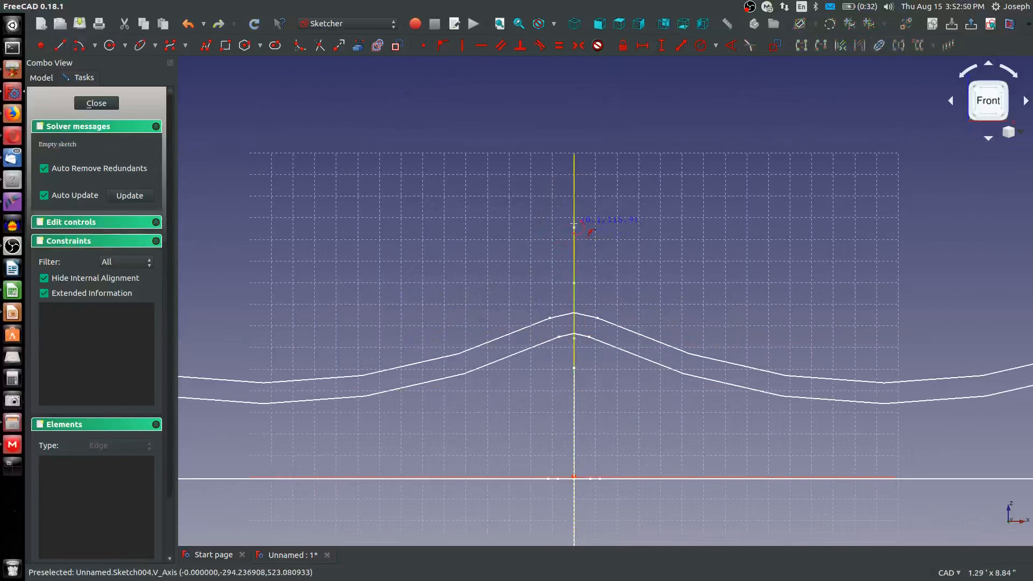
pyautogui.click(574, 220)
pyautogui.click(553, 445)
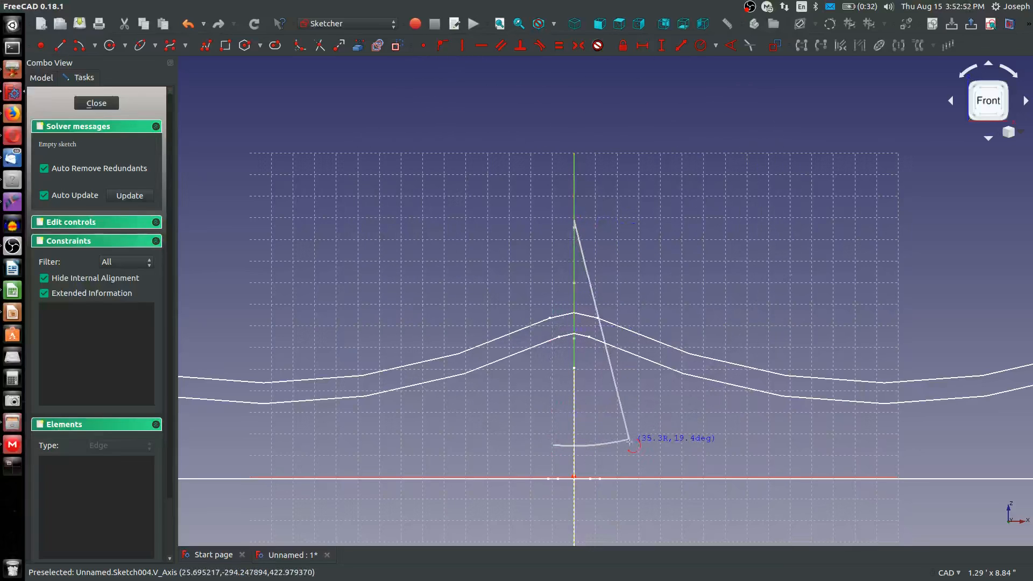
pyautogui.click(630, 440)
pyautogui.press('Escape')
# Align the arc's two endpoints horizontally and constrain the arc to pass through the sketch origin
pyautogui.click(554, 445)
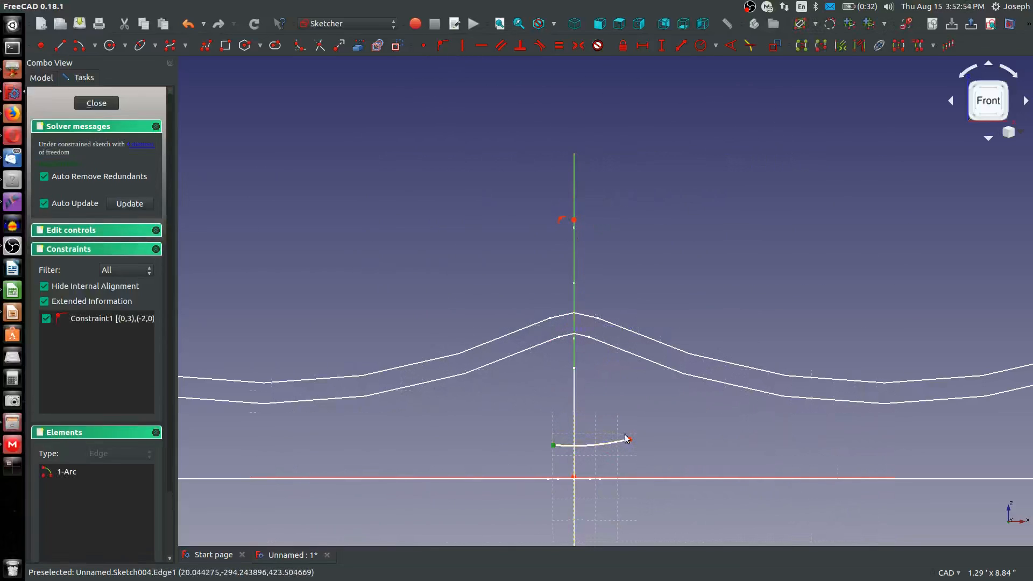
pyautogui.click(628, 439)
pyautogui.press('h')
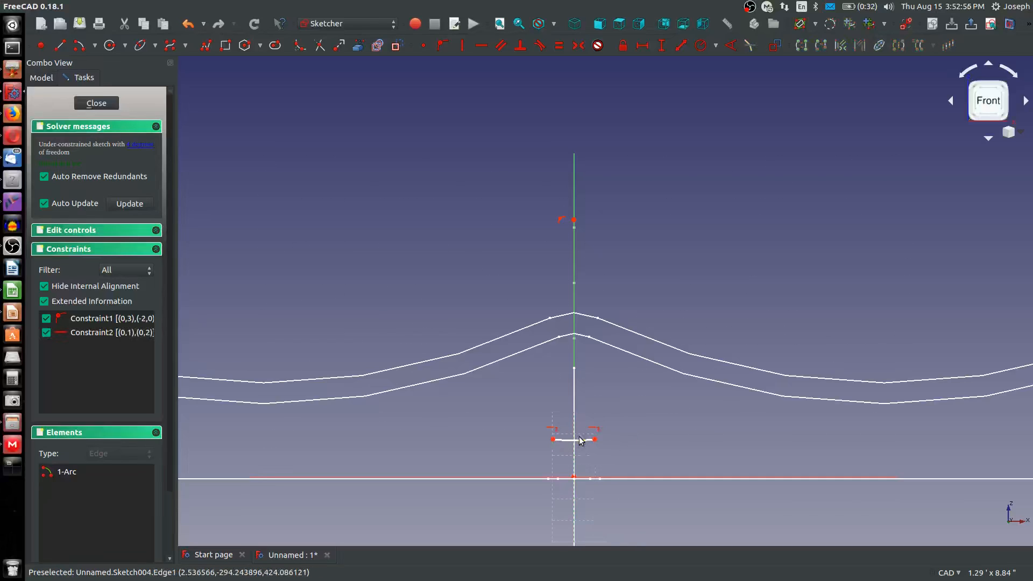
pyautogui.click(580, 446)
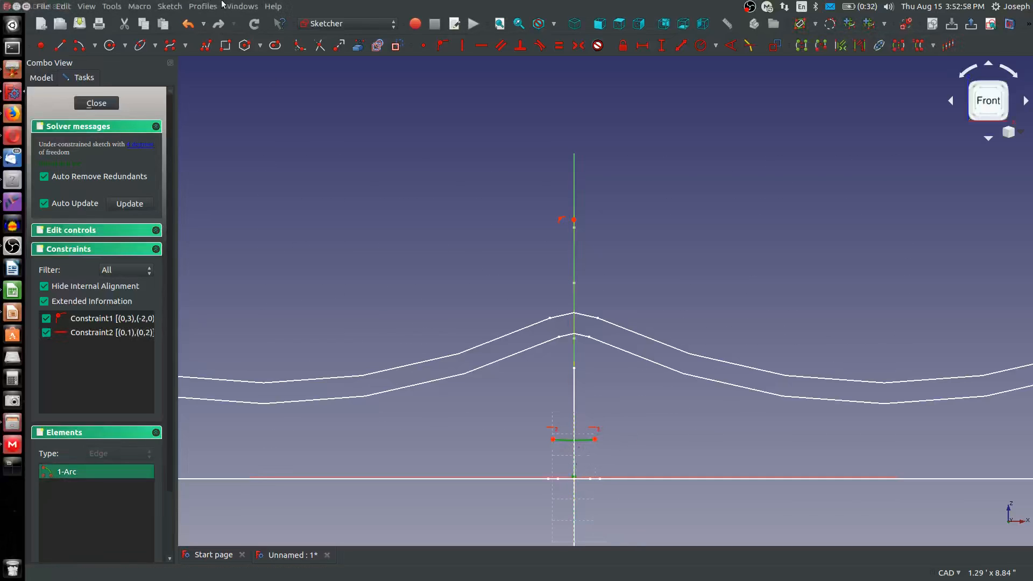
pyautogui.click(443, 47)
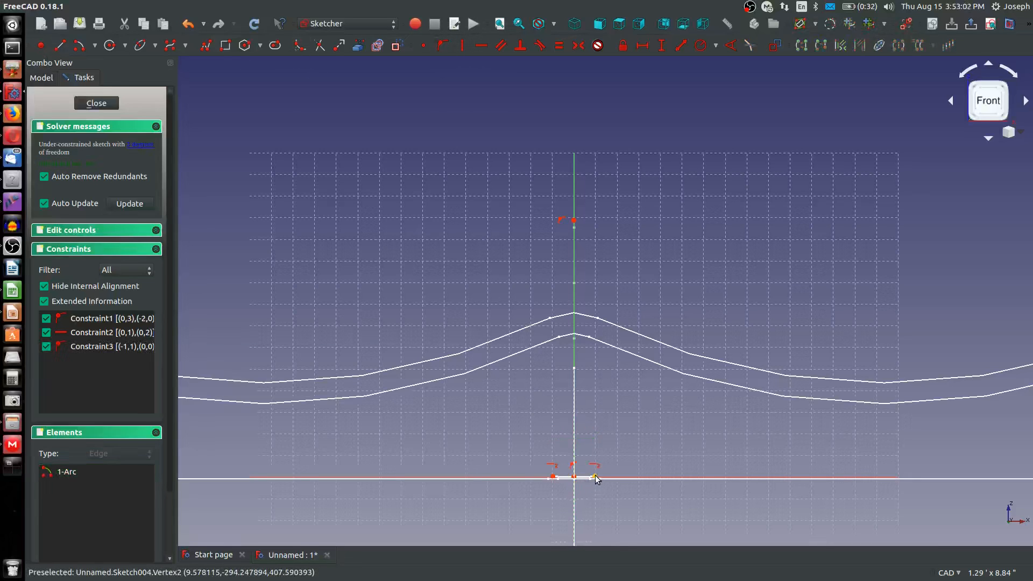
# Widen the arc symmetrically to about 75 mm across and constrain its radius to 2 ft
pyautogui.moveTo(595, 476)
pyautogui.mouseDown()
pyautogui.moveTo(639, 454)
pyautogui.moveTo(656, 459)
pyautogui.mouseUp()
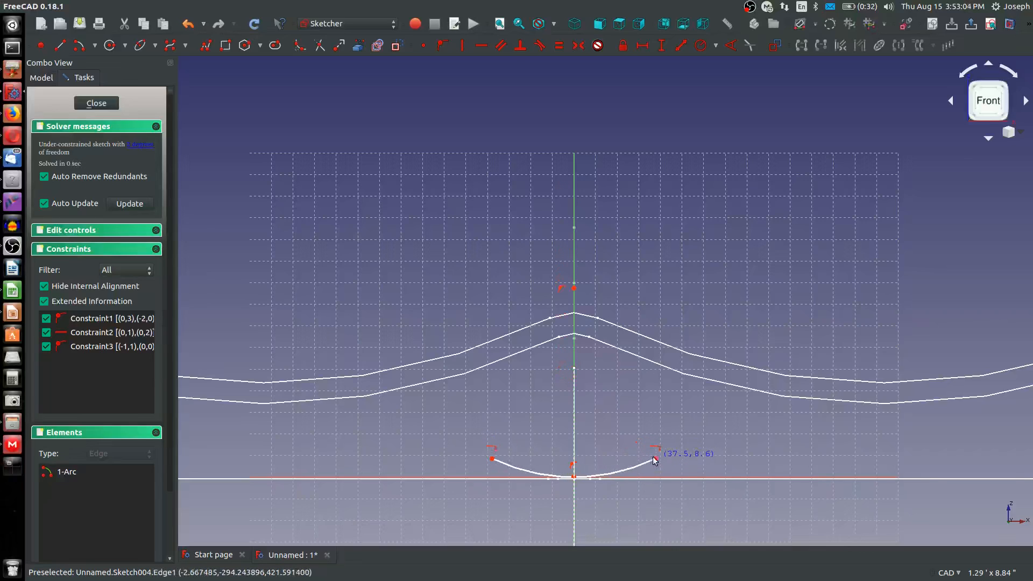
pyautogui.scroll(-4, 622, 445)
pyautogui.scroll(4, 640, 473)
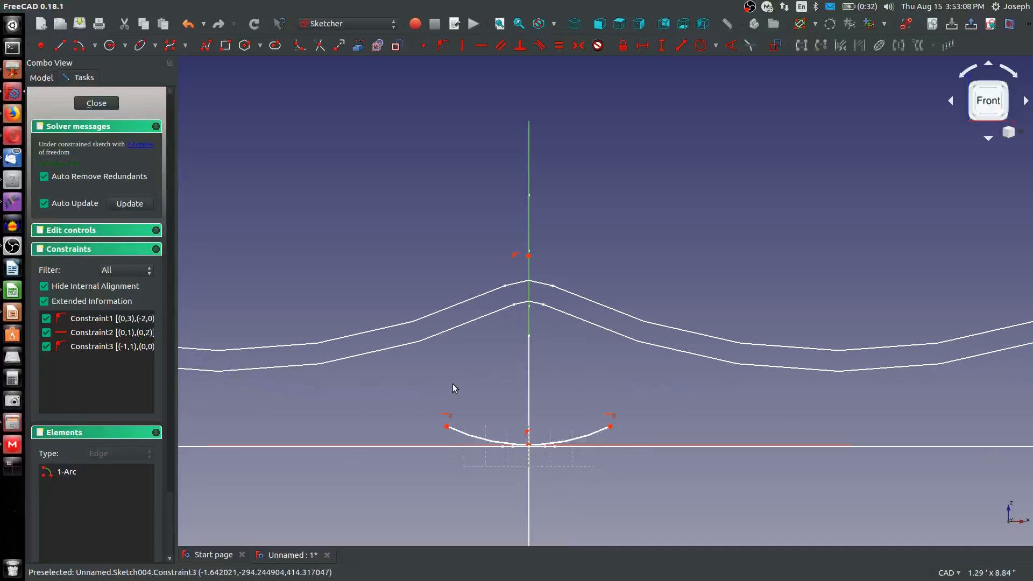
pyautogui.press('r')
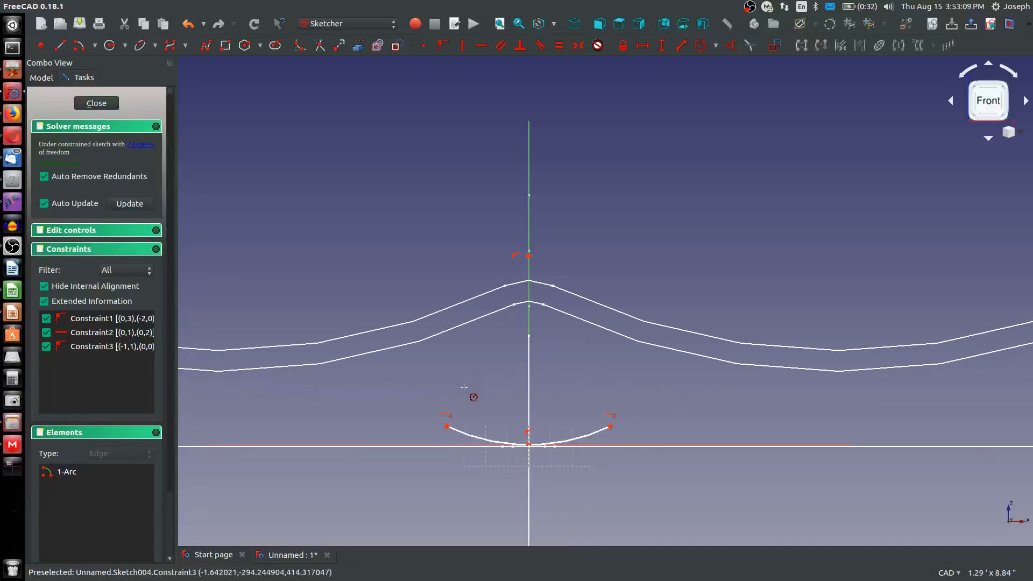
pyautogui.click(477, 435)
pyautogui.press('Return')
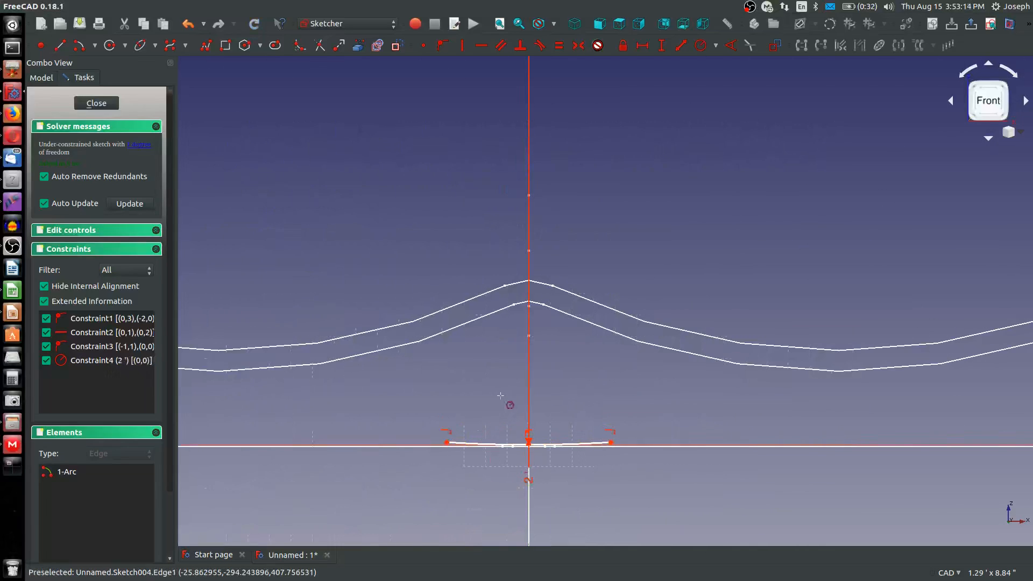
# Constrain the horizontal distance between the arc's two endpoints to 2.5 in
pyautogui.scroll(-1, 500, 395)
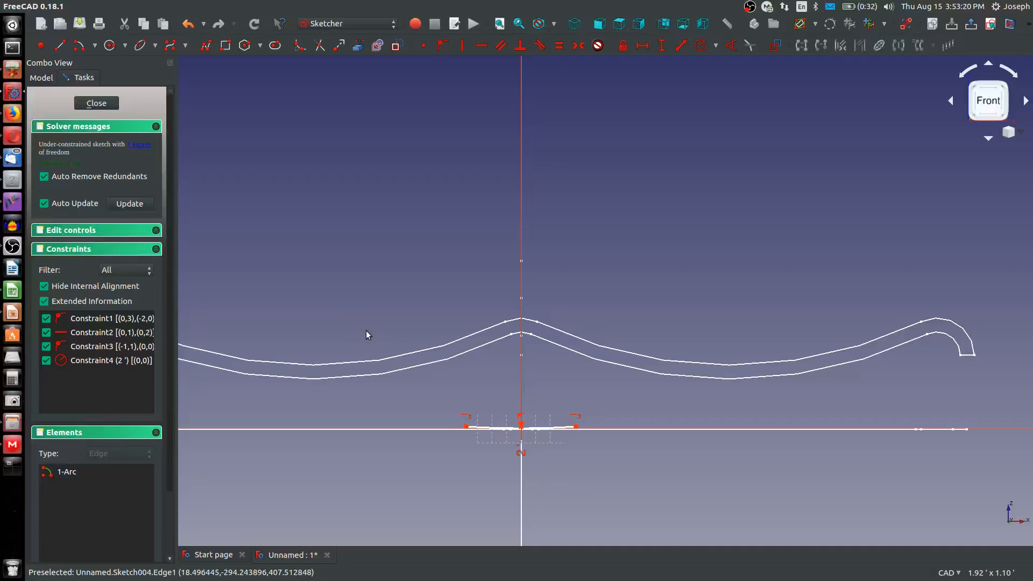
pyautogui.hotkey('shift', 'h')
pyautogui.click(466, 426)
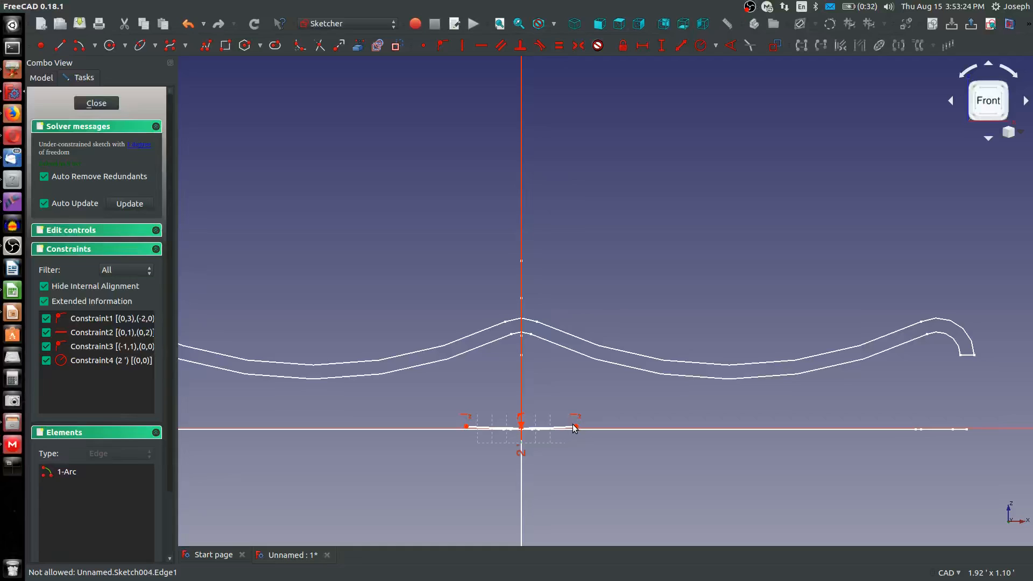
pyautogui.click(466, 426)
pyautogui.write('2.5')
pyautogui.press('Return')
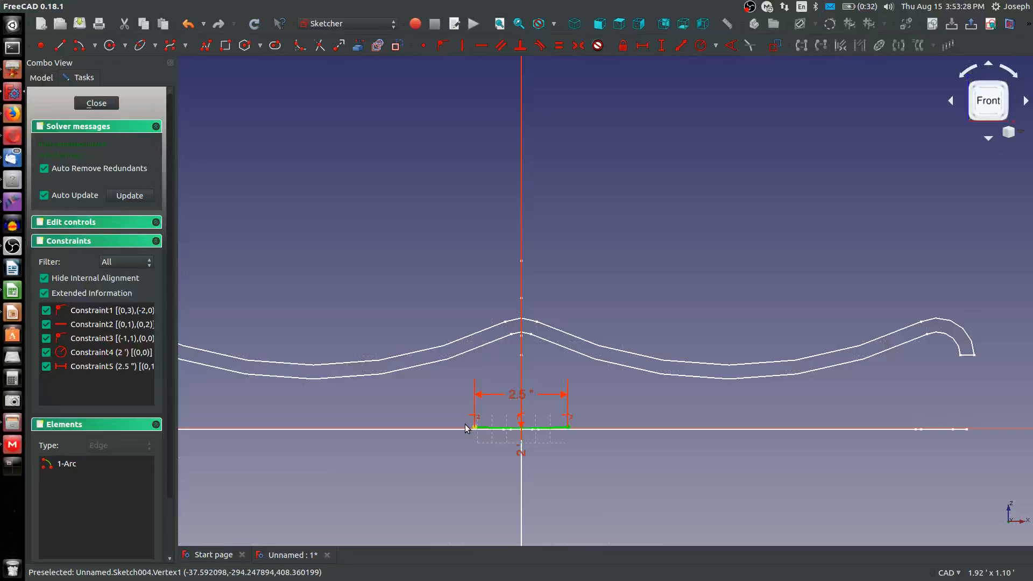
# Change the horizontal distance between the arc's endpoints to 2.75 in
pyautogui.doubleClick(515, 397)
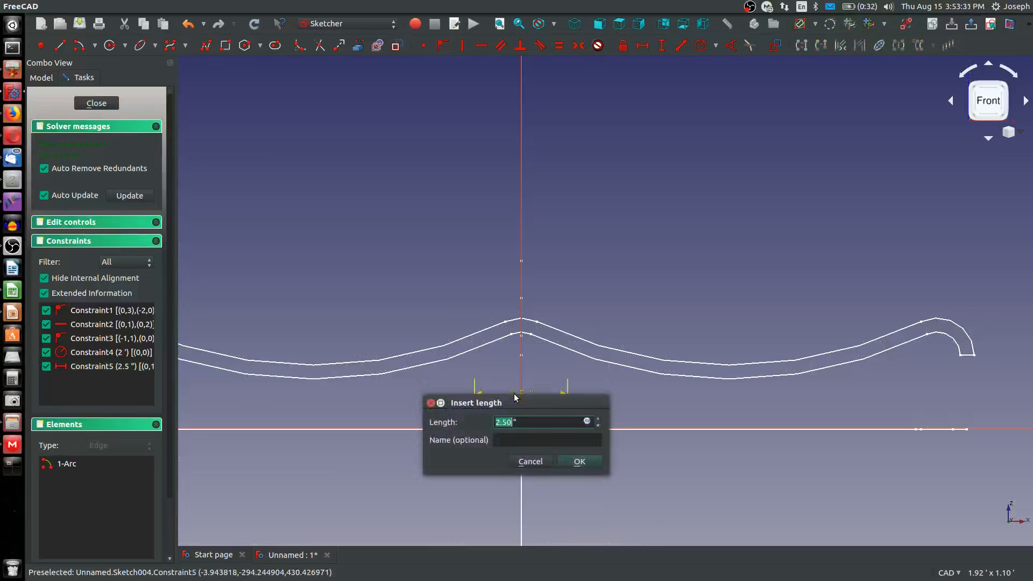
pyautogui.write('2.75')
pyautogui.press('Return')
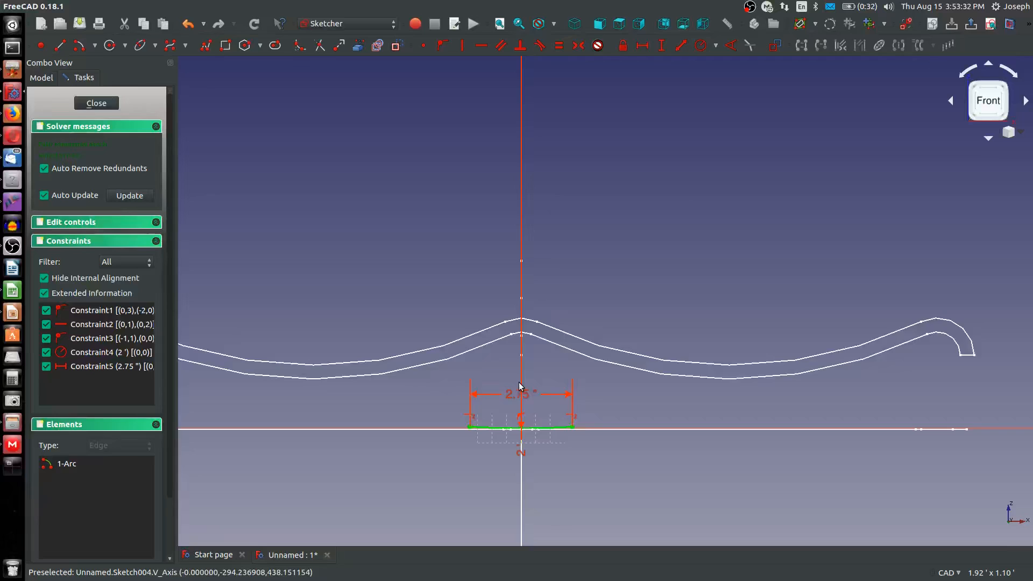
# Sketch a second arc sharing the first arc's centre, from its right endpoint up to about 1.07 ft right of the vertical axis
pyautogui.scroll(-3, 521, 390)
pyautogui.scroll(3, 541, 427)
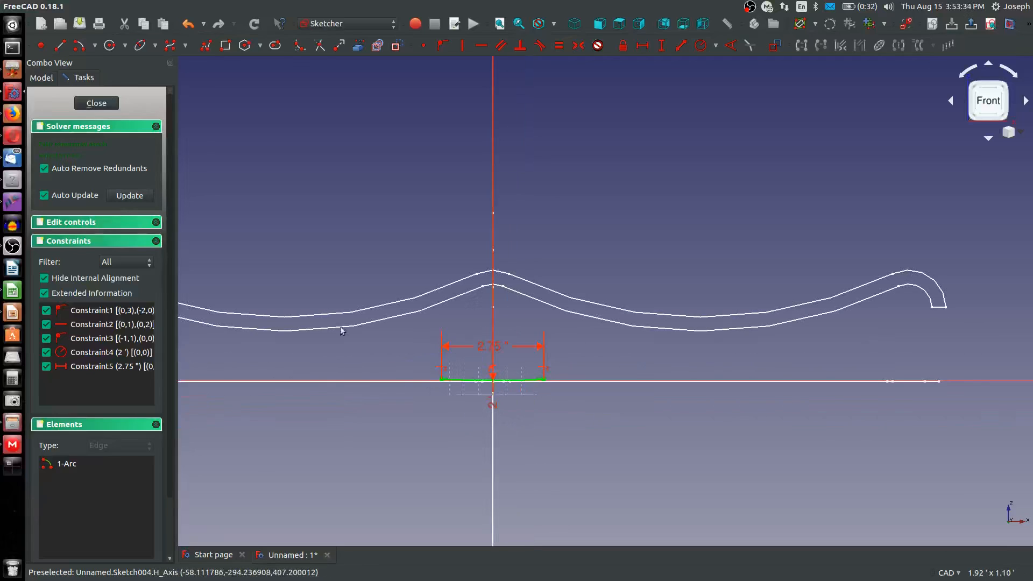
pyautogui.click(75, 47)
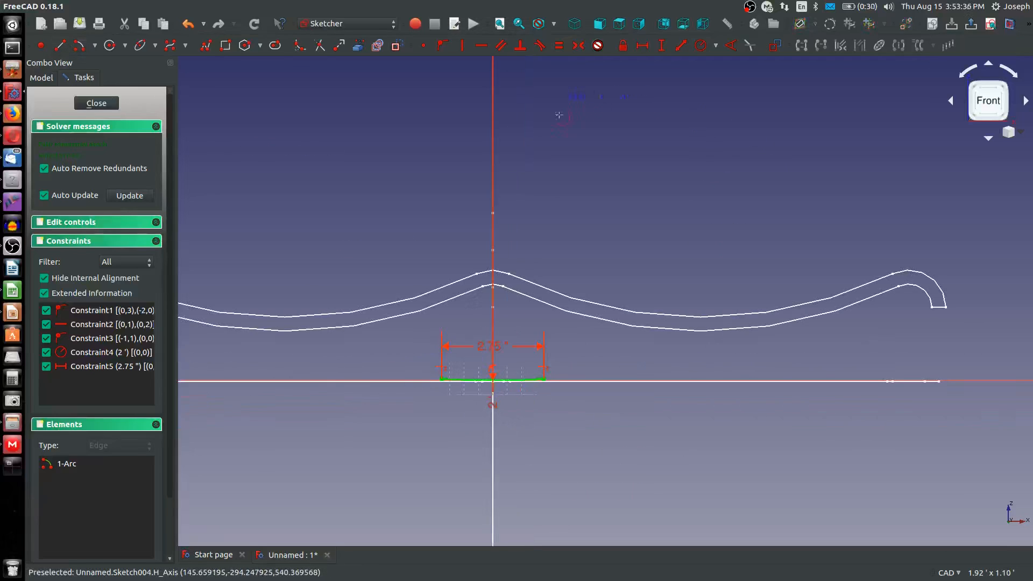
pyautogui.scroll(-5, 603, 148)
pyautogui.scroll(-4, 525, 194)
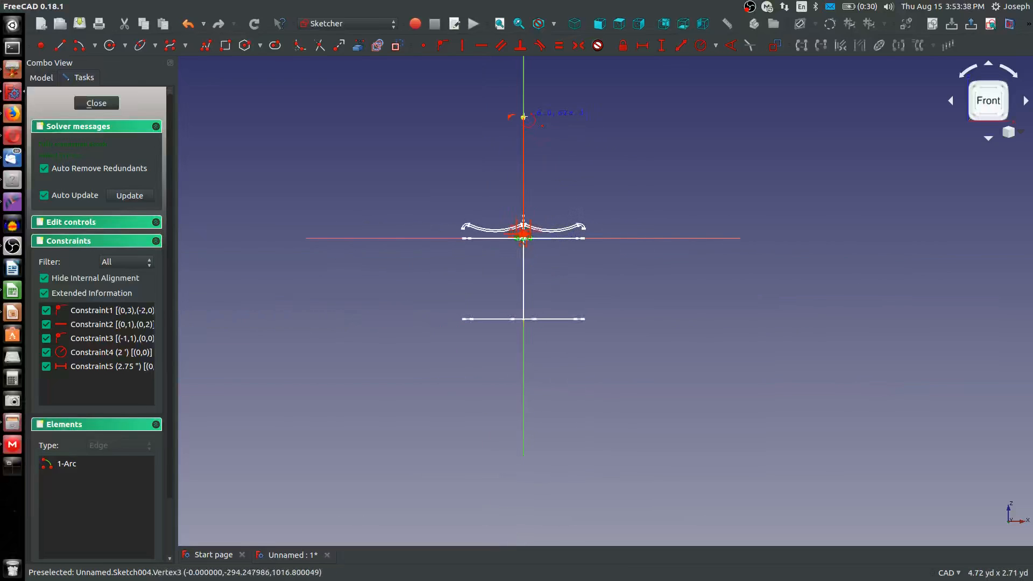
pyautogui.click(524, 118)
pyautogui.scroll(8, 540, 234)
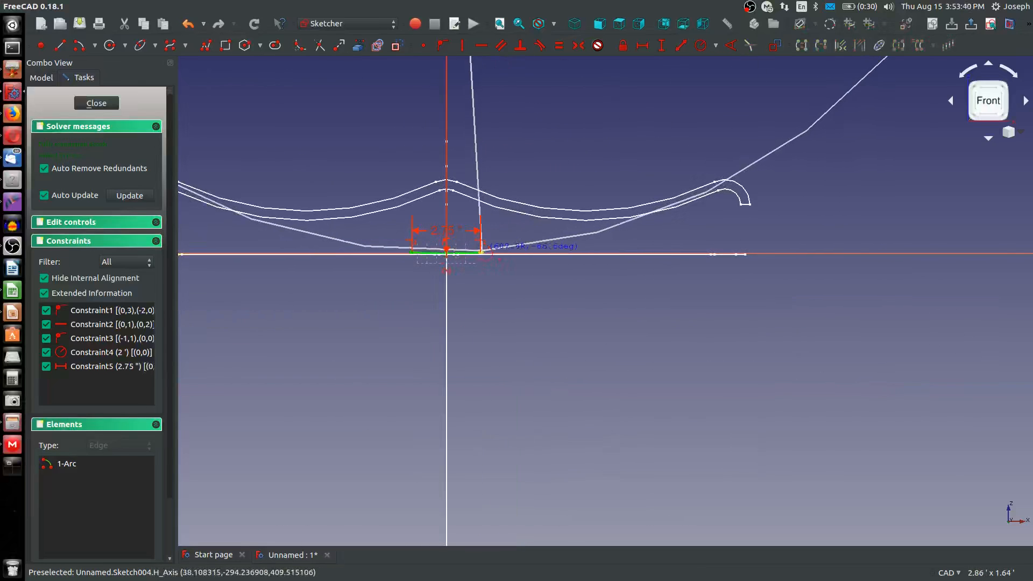
pyautogui.click(481, 250)
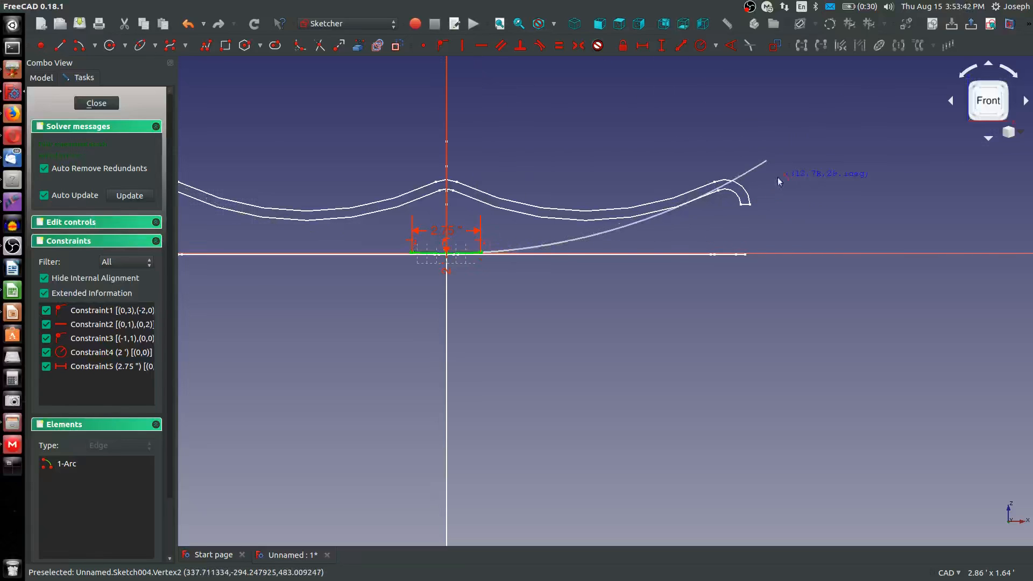
pyautogui.click(766, 160)
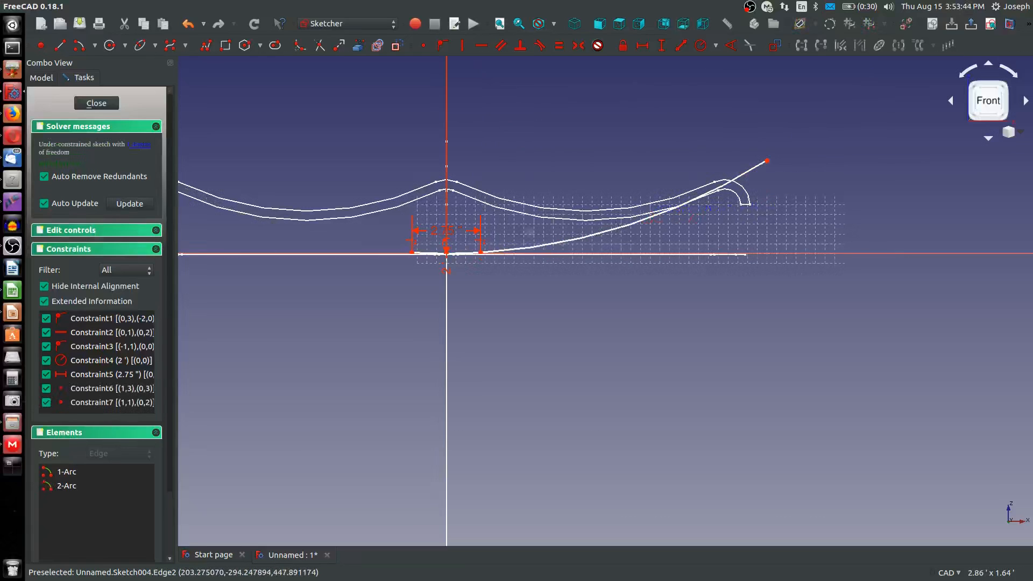
pyautogui.press('r')
pyautogui.scroll(3, 447, 253)
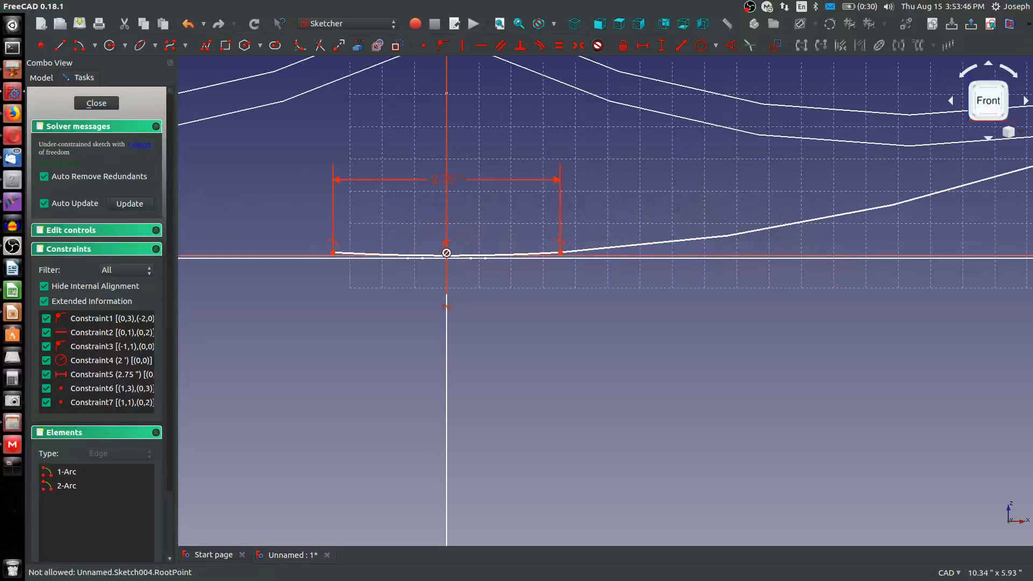
pyautogui.scroll(2, 448, 252)
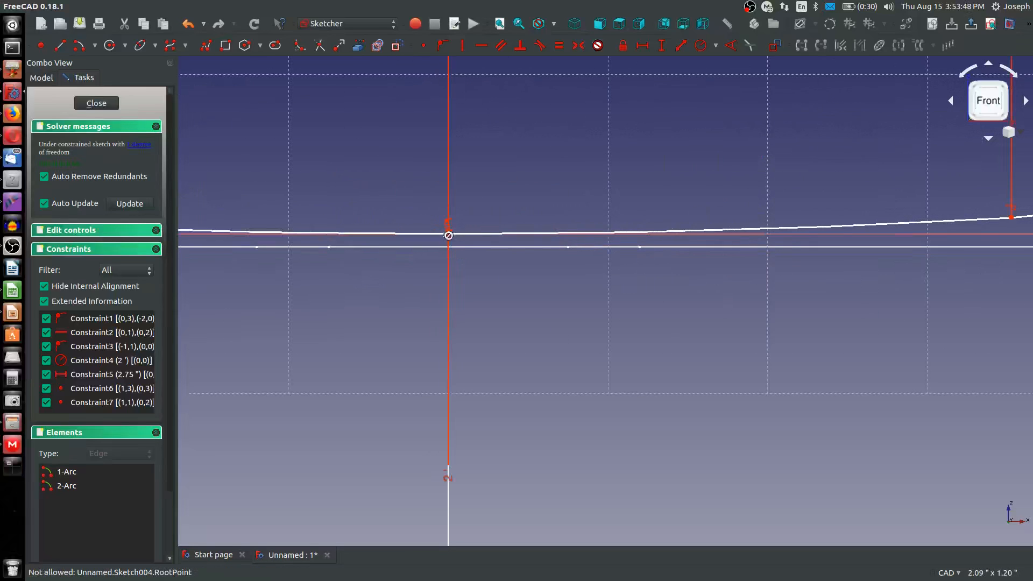
pyautogui.scroll(-5, 448, 235)
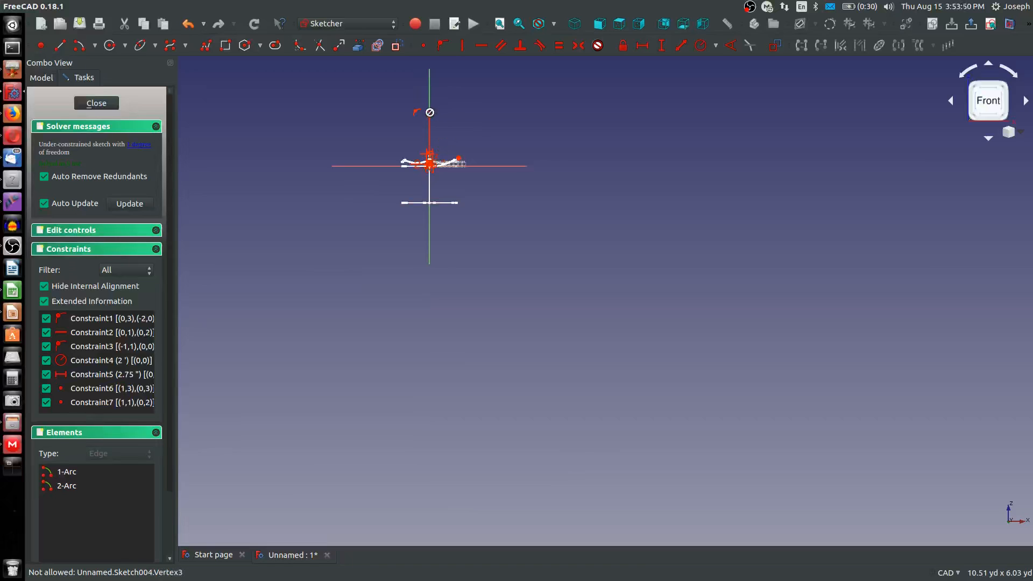
pyautogui.scroll(4, 430, 110)
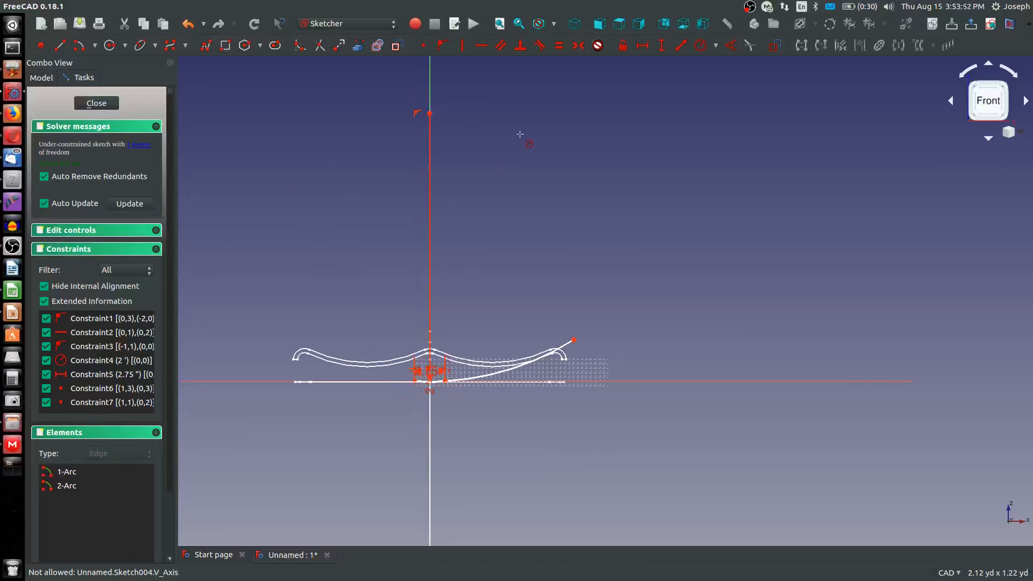
# Try to constrain the horizontal distance from the shared arc centre to the second arc's free end to 9.5 in
pyautogui.hotkey('shift', 'h')
pyautogui.click(429, 113)
pyautogui.click(573, 340)
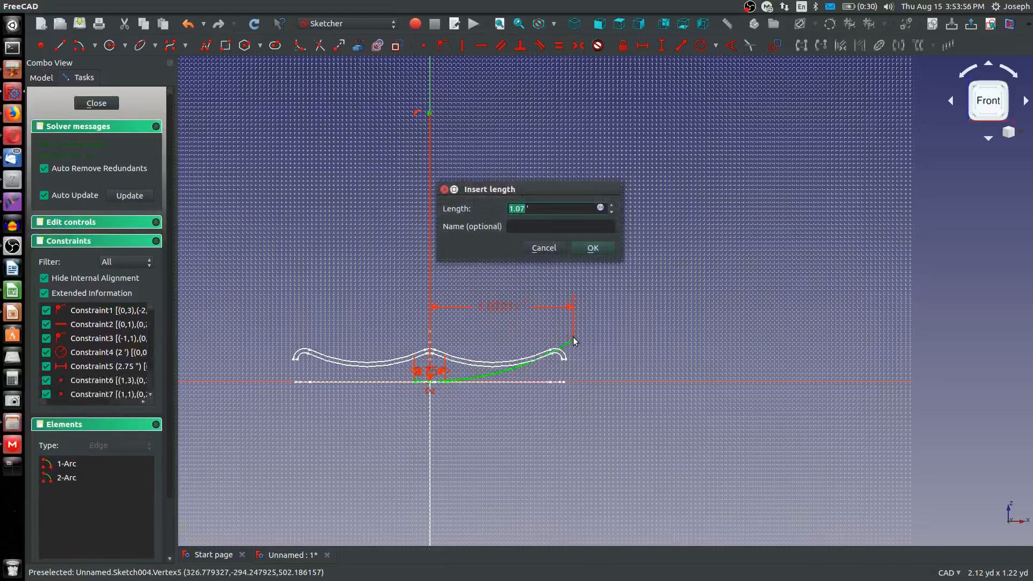
pyautogui.write('9.5')
pyautogui.press('Return')
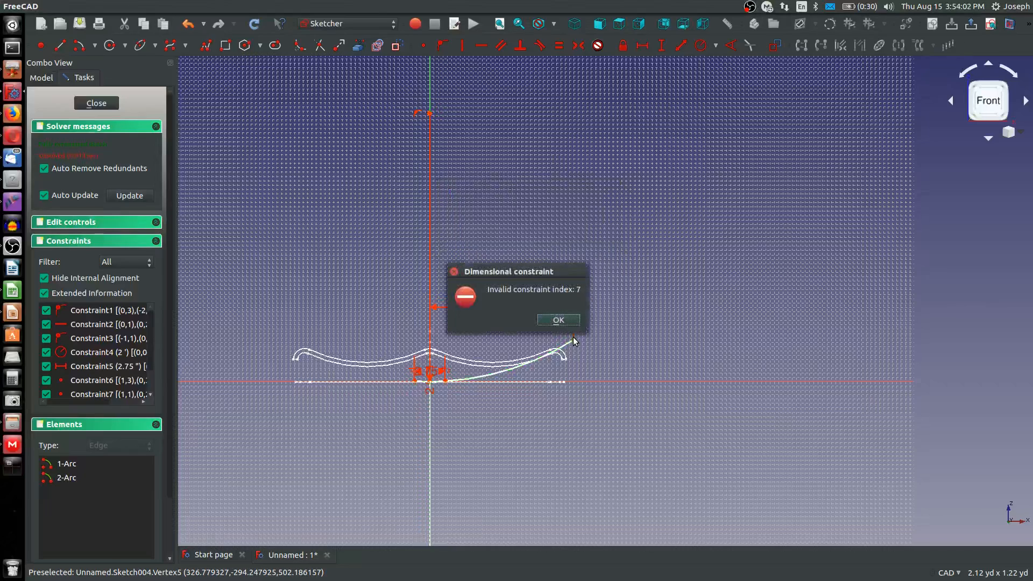
pyautogui.press('Return')
# Shorten the second arc by moving its free end inward, and constrain that end 9.5 in horizontally from the arc centre
pyautogui.scroll(2, 553, 369)
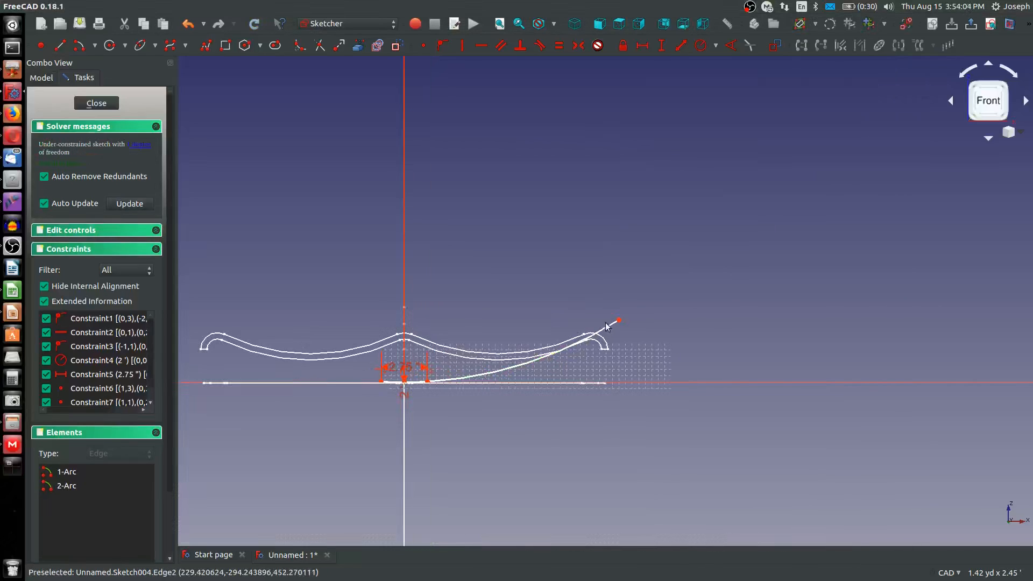
pyautogui.moveTo(618, 321); pyautogui.dragTo(553, 353)
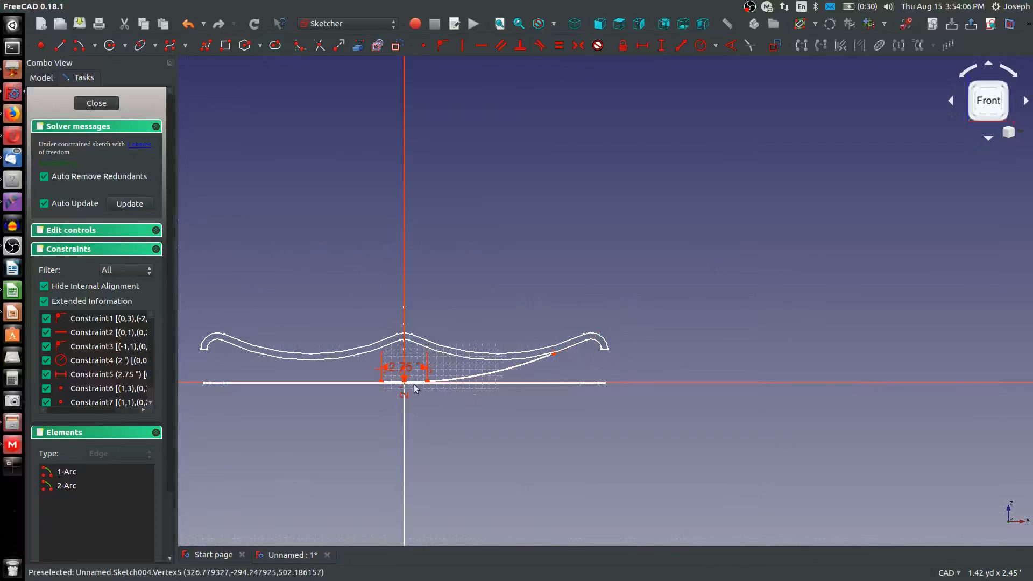
pyautogui.scroll(-5, 408, 333)
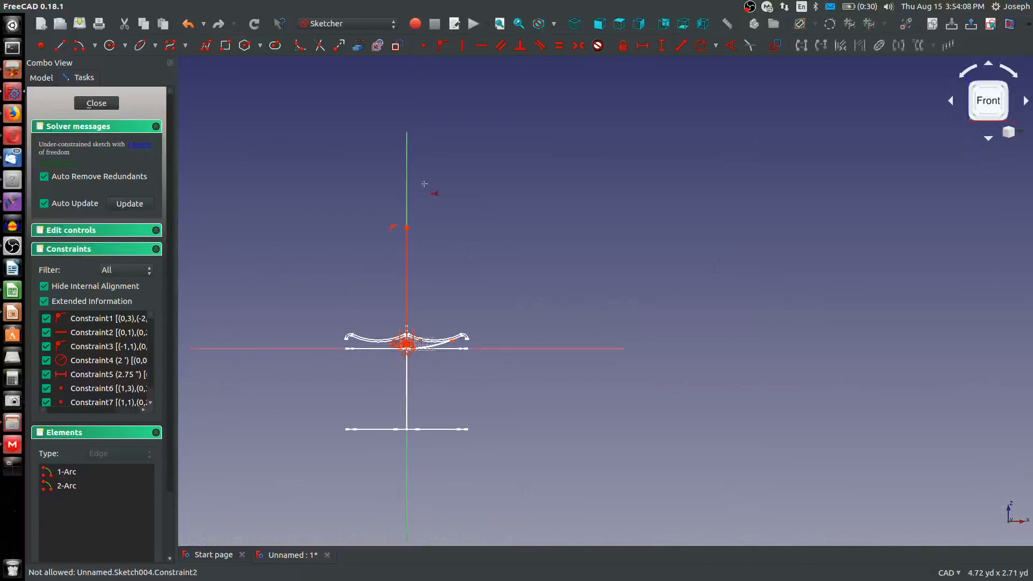
pyautogui.scroll(5, 440, 323)
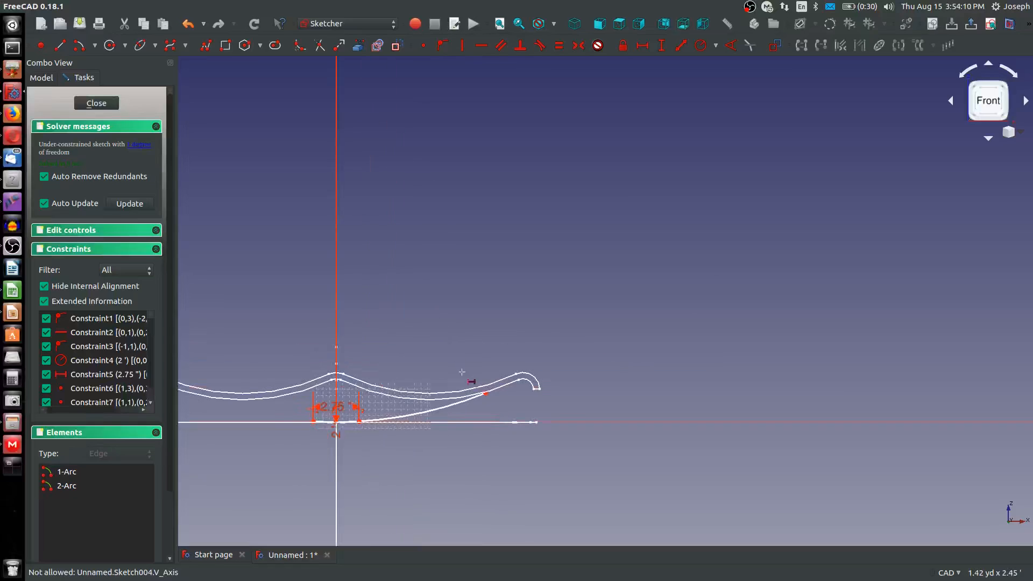
pyautogui.click(485, 392)
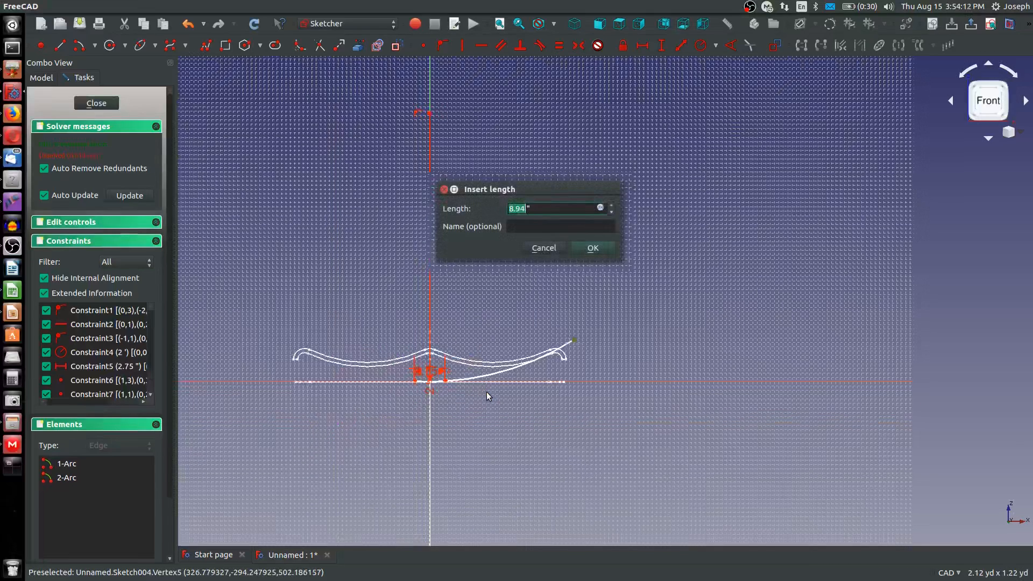
pyautogui.write('9.5')
pyautogui.press('Return')
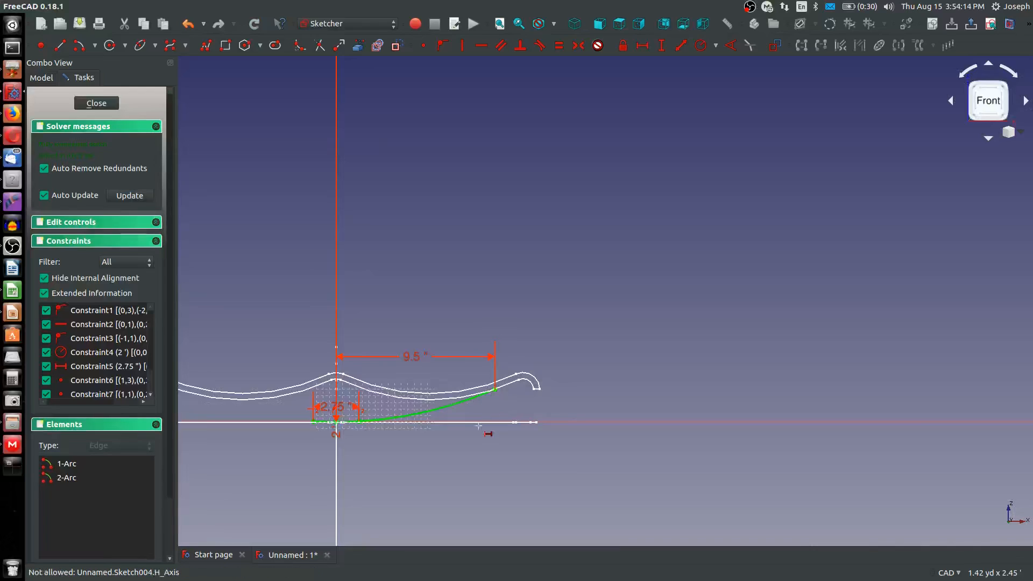
# Sketch a third arc starting at the second arc's outer end and curving over the hooked end of the wavy section
pyautogui.scroll(4, 425, 393)
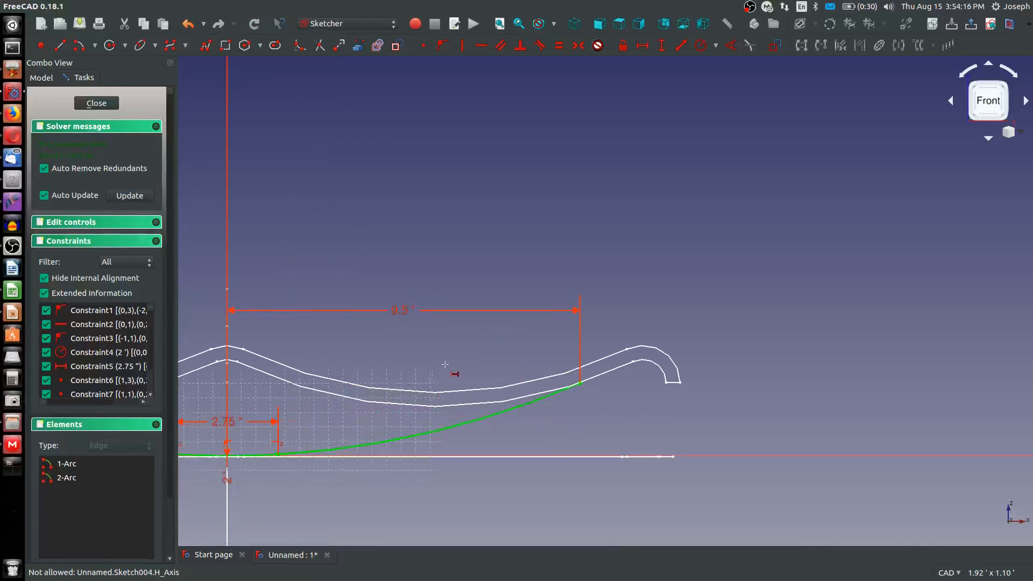
pyautogui.click(79, 46)
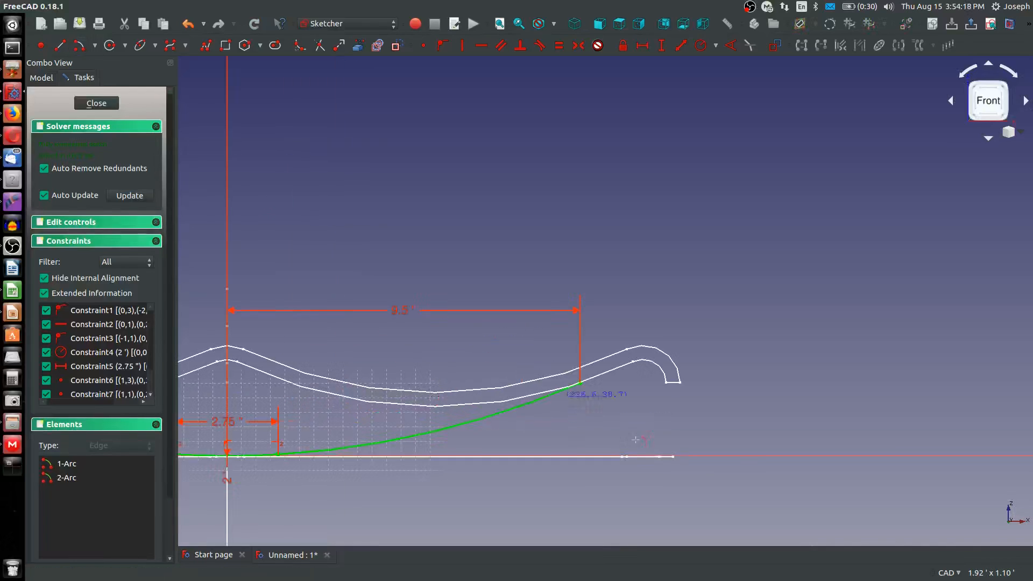
pyautogui.click(662, 437)
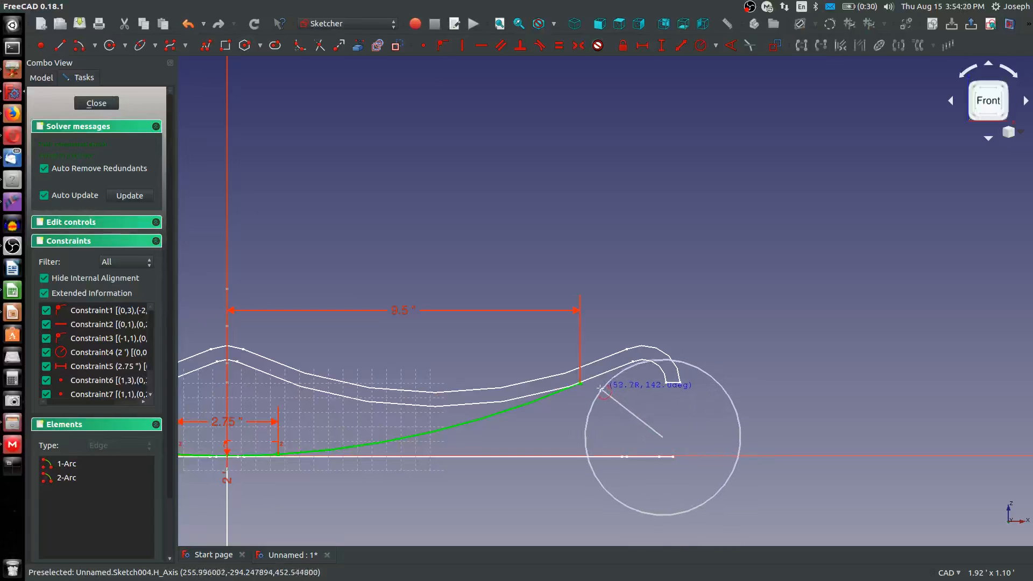
pyautogui.click(580, 383)
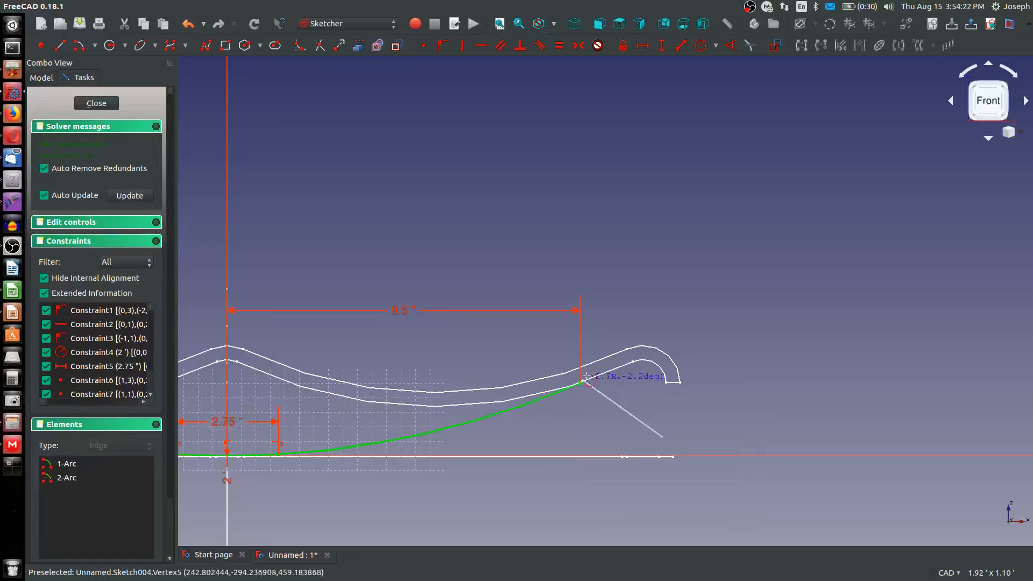
pyautogui.click(688, 342)
pyautogui.click(617, 350)
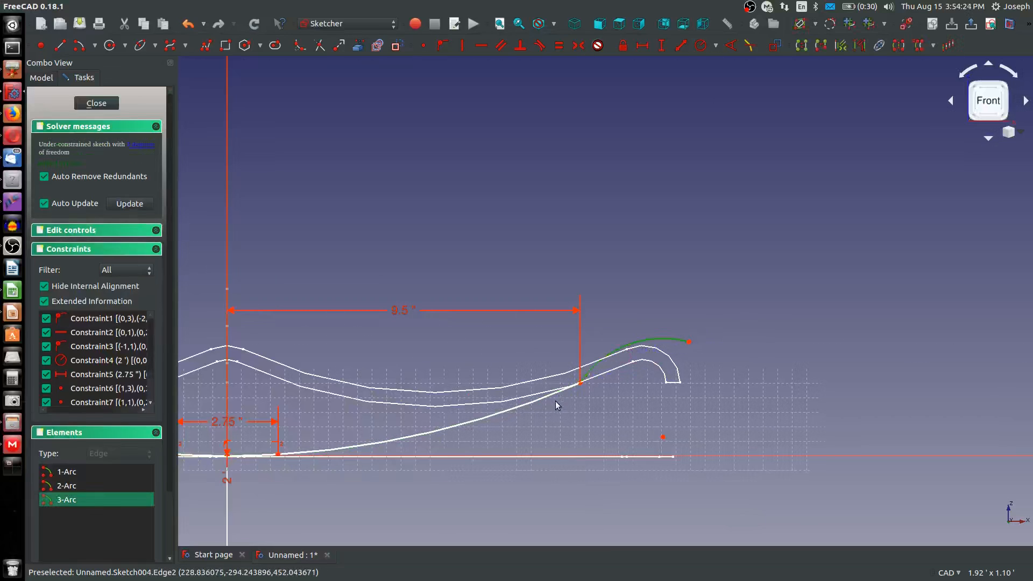
# Make the third arc tangent to the second arc at their shared endpoint
pyautogui.click(548, 397)
pyautogui.press('t')
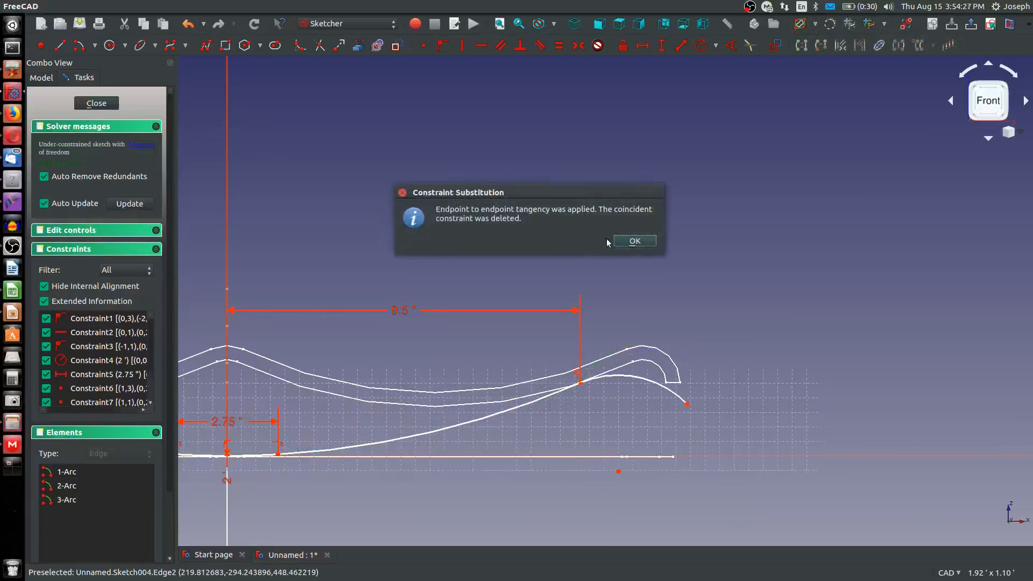
pyautogui.click(629, 242)
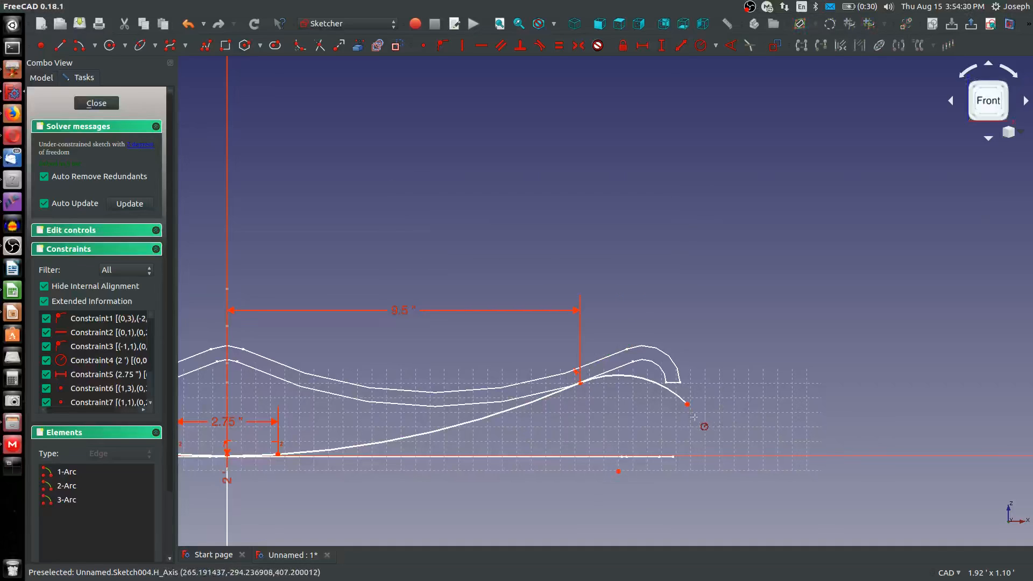
# Constrain the third arc's radius to 2.5 in
pyautogui.click(642, 379)
pyautogui.write('2.')
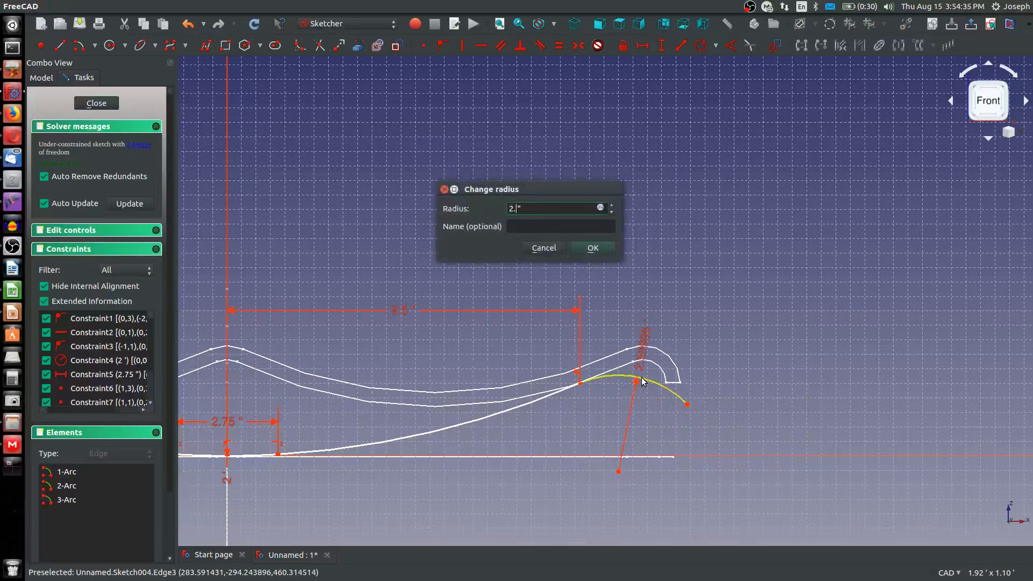
pyautogui.write('5')
pyautogui.press('Return')
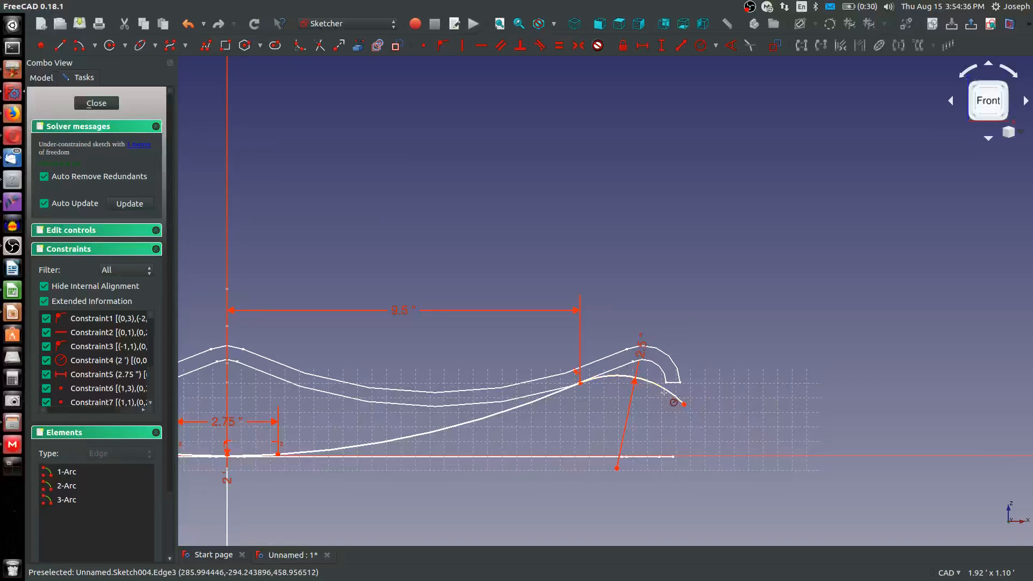
# Link the outer corner of the wavy section's hooked end into the sketch as external geometry
pyautogui.scroll(4, 666, 394)
pyautogui.scroll(-6, 452, 376)
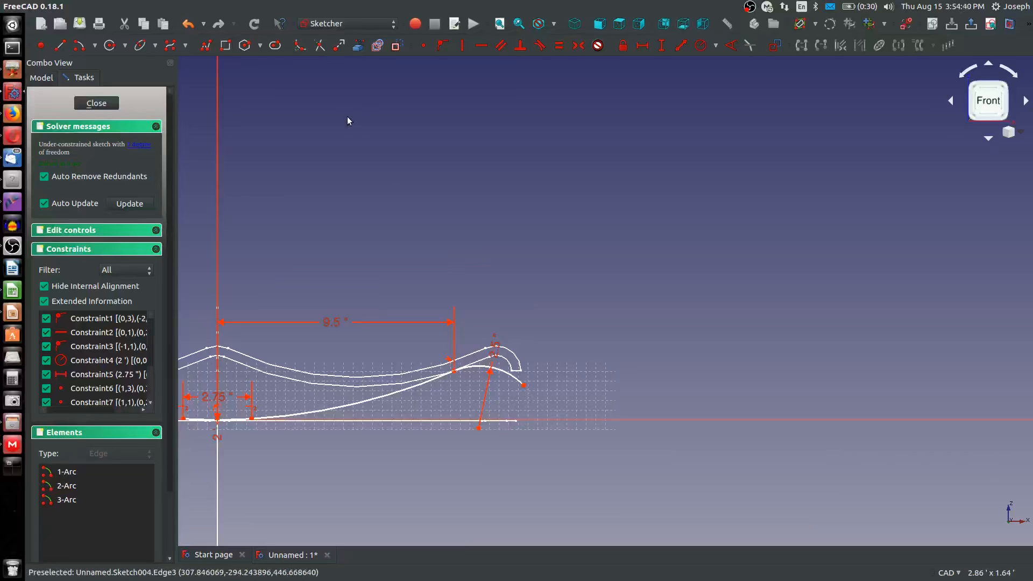
pyautogui.click(357, 46)
pyautogui.scroll(2, 544, 344)
pyautogui.scroll(2, 544, 347)
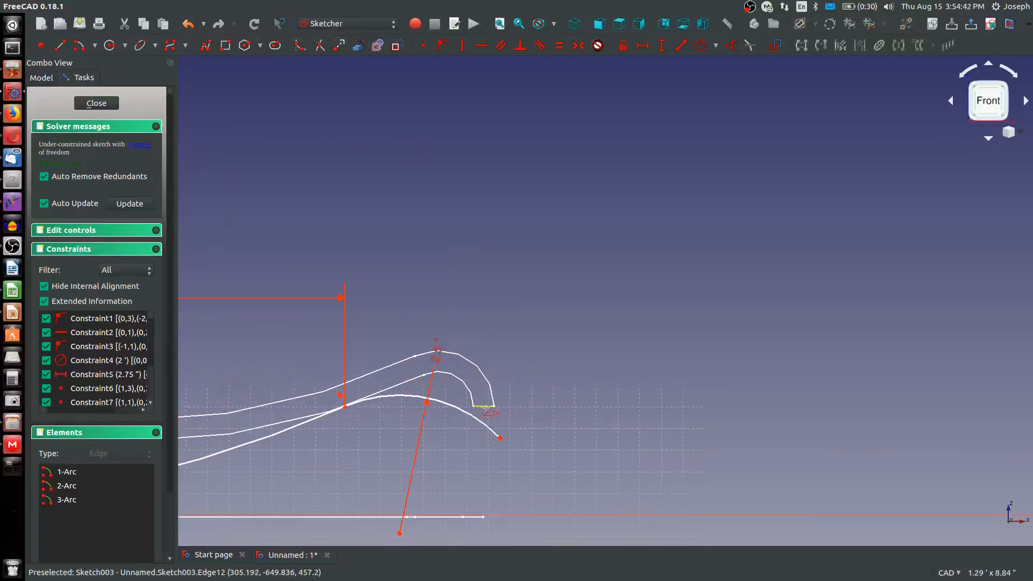
pyautogui.scroll(8, 493, 407)
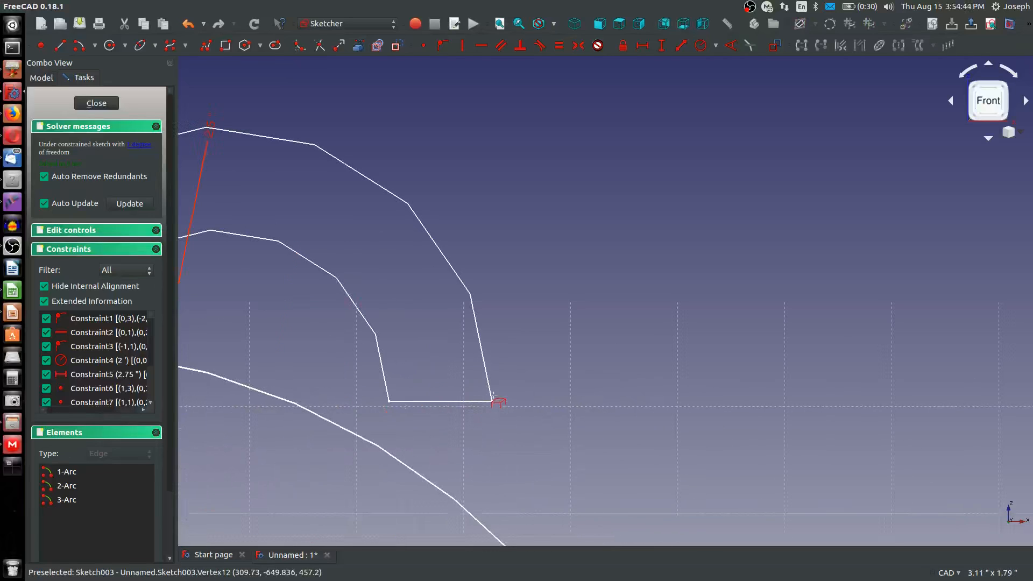
pyautogui.click(494, 404)
# Align the third arc's free end vertically with the linked outer corner of the hooked end
pyautogui.scroll(-4, 500, 425)
pyautogui.scroll(-2, 506, 452)
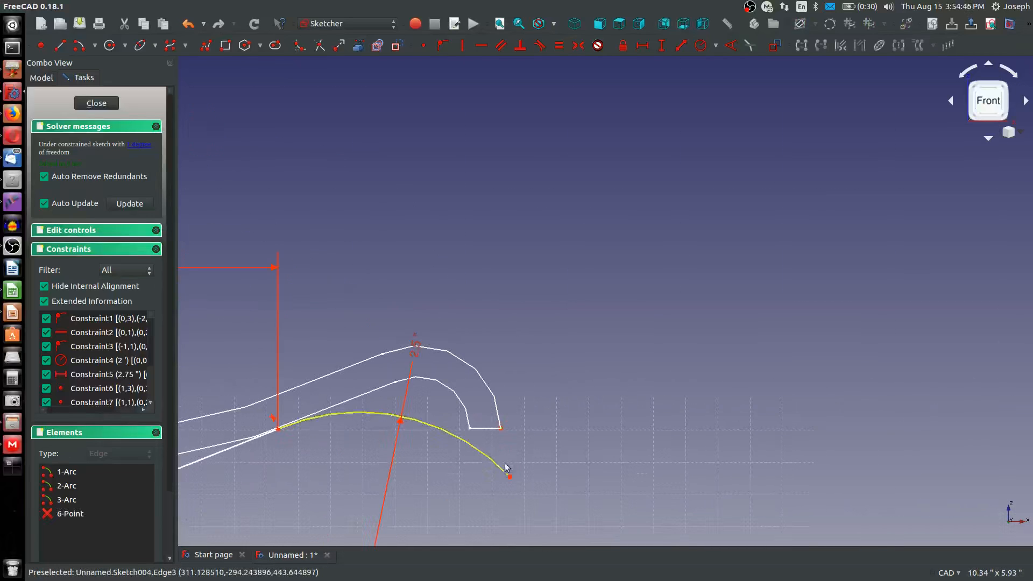
pyautogui.rightClick(509, 474)
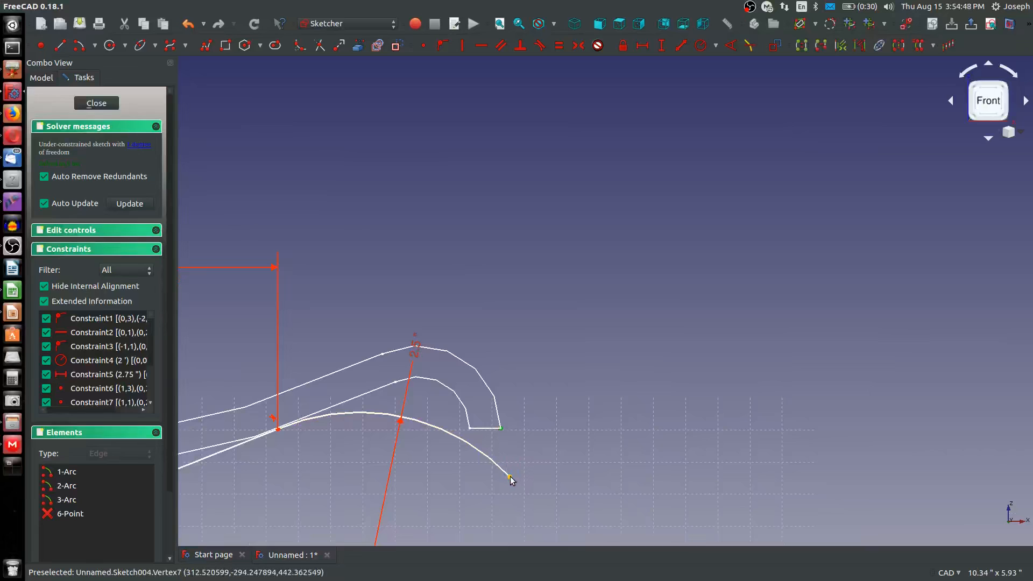
pyautogui.click(510, 475)
pyautogui.scroll(-5, 484, 489)
pyautogui.scroll(5, 560, 376)
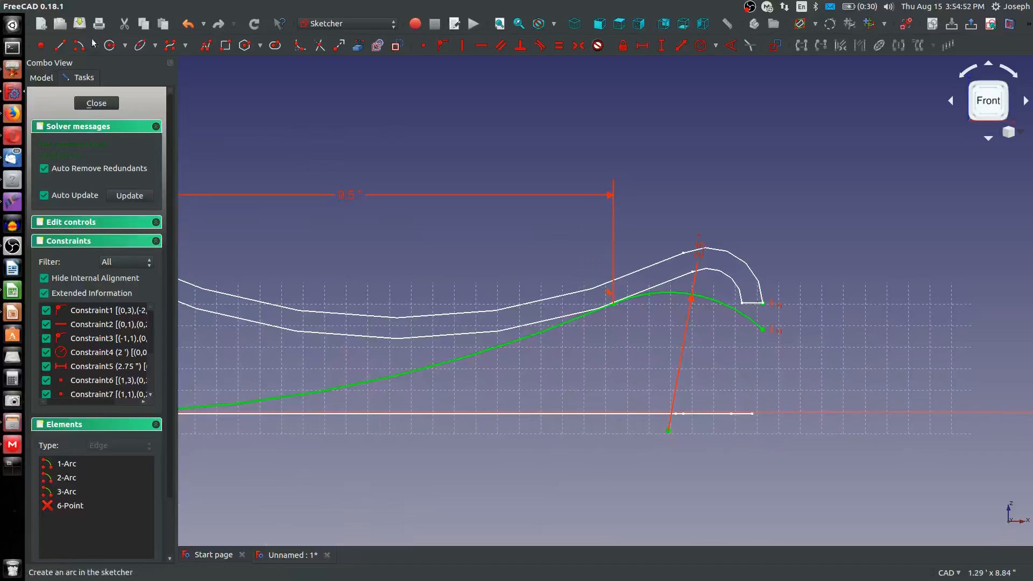
# Sketch a short line inward from the third arc's free end and a concentric inner arc starting at that line's end
pyautogui.click(762, 329)
pyautogui.click(743, 357)
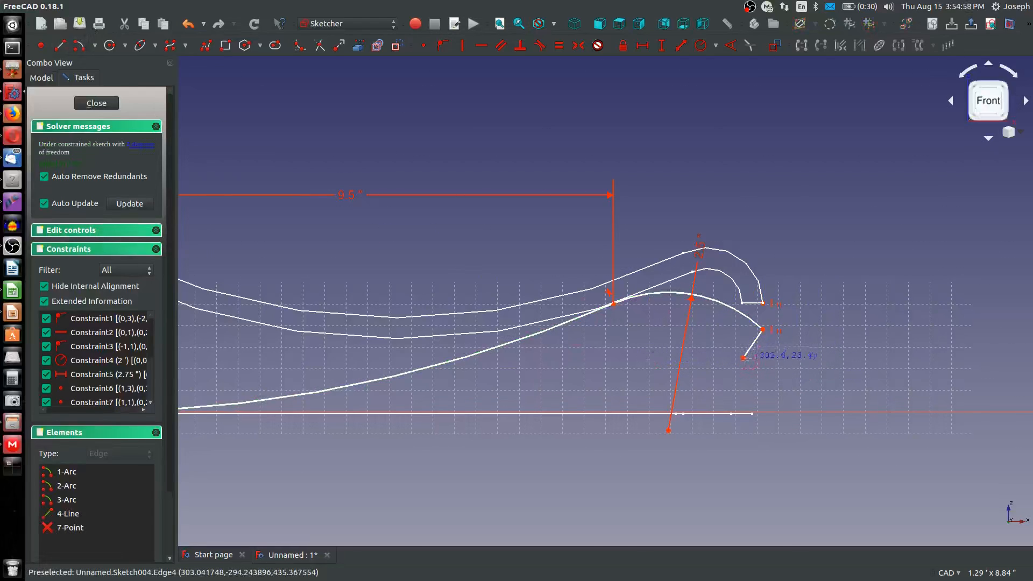
pyautogui.click(668, 430)
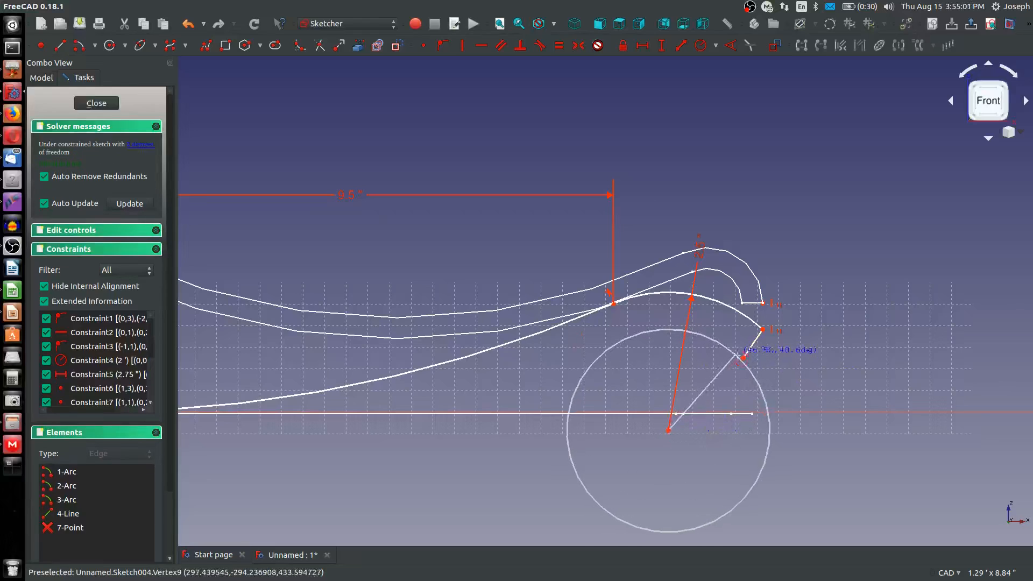
pyautogui.click(743, 357)
pyautogui.click(632, 333)
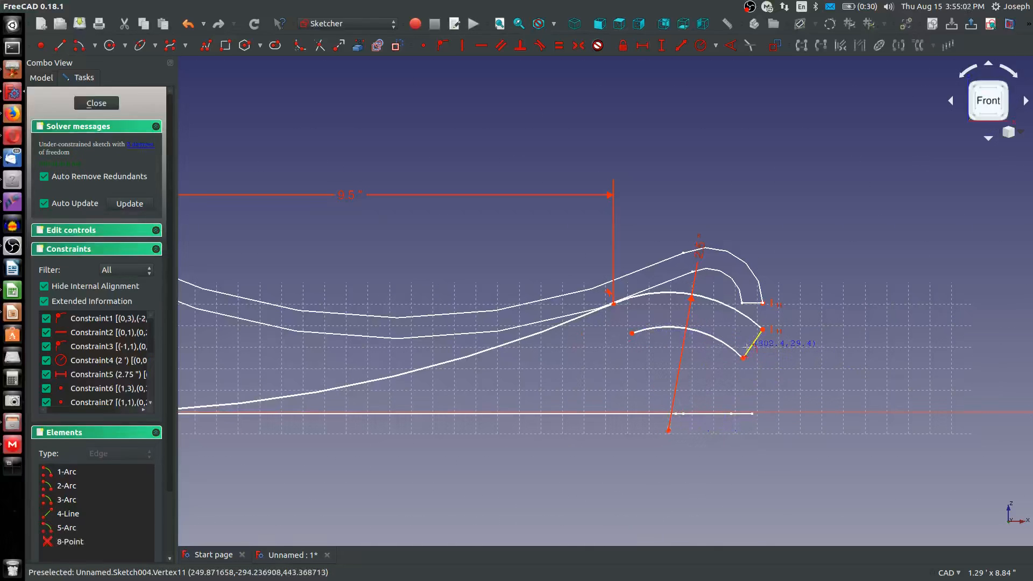
# Constrain the third arc's centre to lie in line with the short end line, and set that line's length to 0.37 in
pyautogui.click(749, 353)
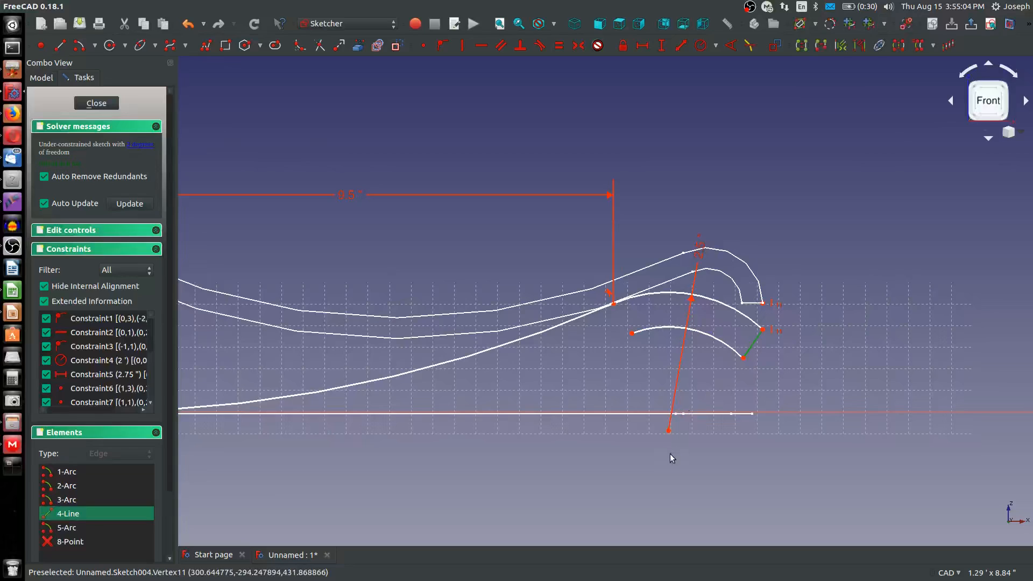
pyautogui.click(669, 431)
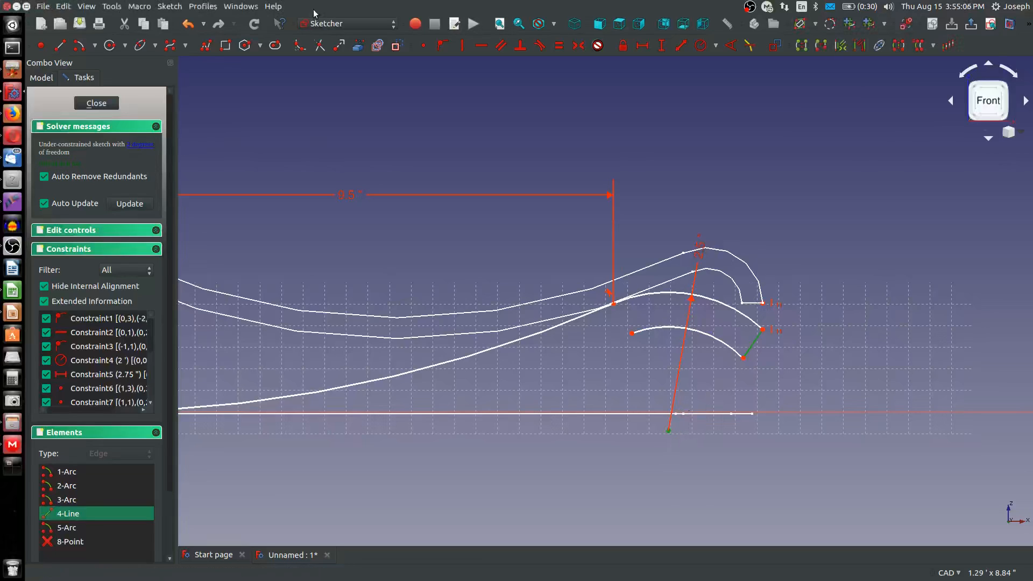
pyautogui.click(439, 48)
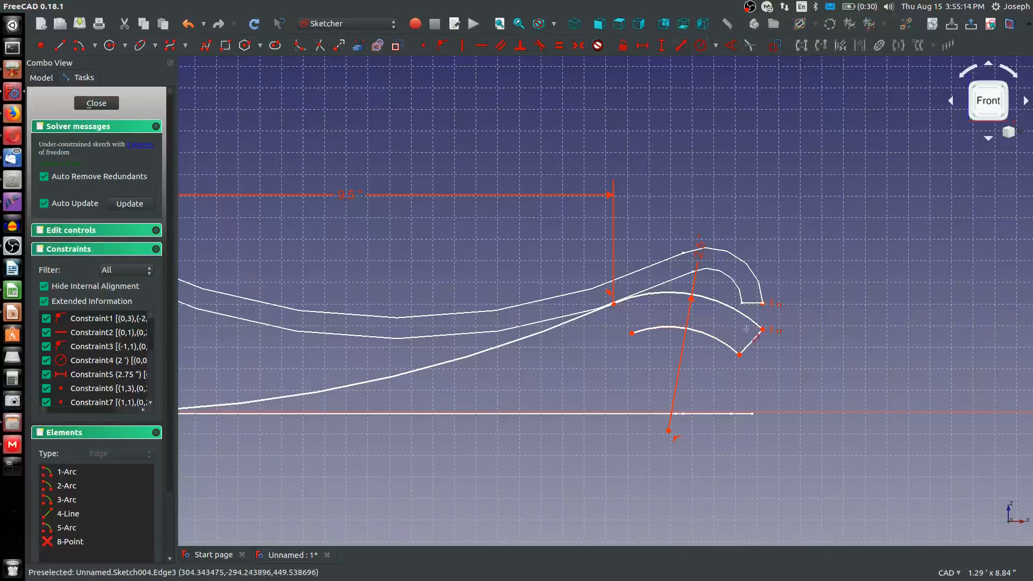
pyautogui.click(753, 343)
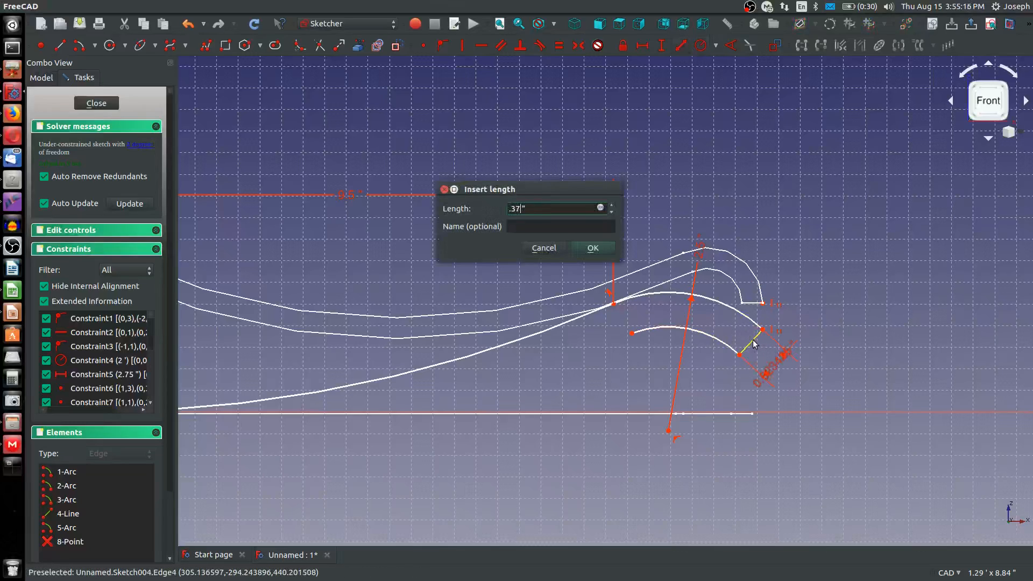
pyautogui.write('.37')
pyautogui.press('Return')
# Sketch a long lower arc about the shared centre on the vertical axis, from the inner hook arc's free end to below the first arc
pyautogui.scroll(-3, 619, 331)
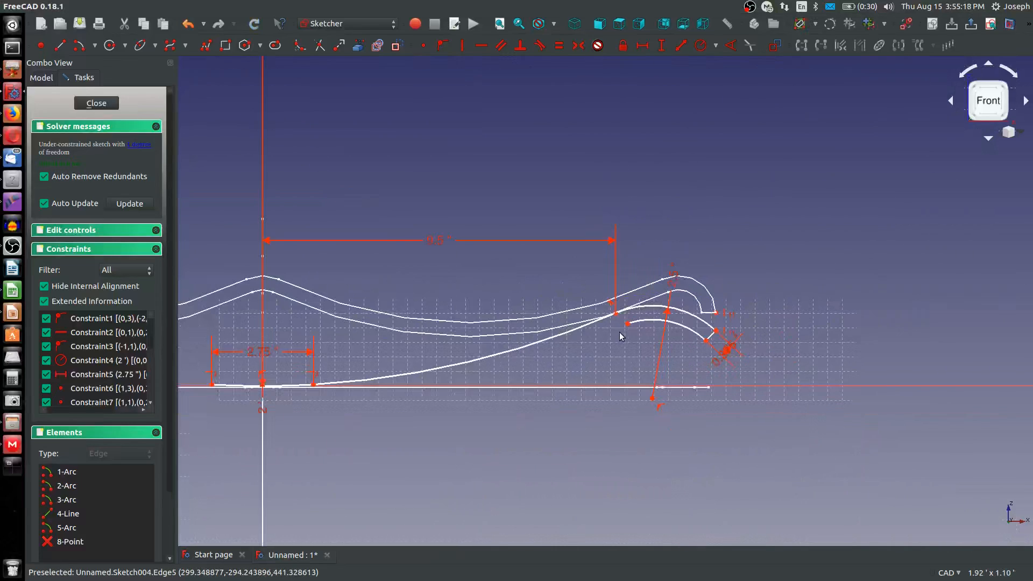
pyautogui.scroll(-2, 622, 328)
pyautogui.scroll(3, 621, 337)
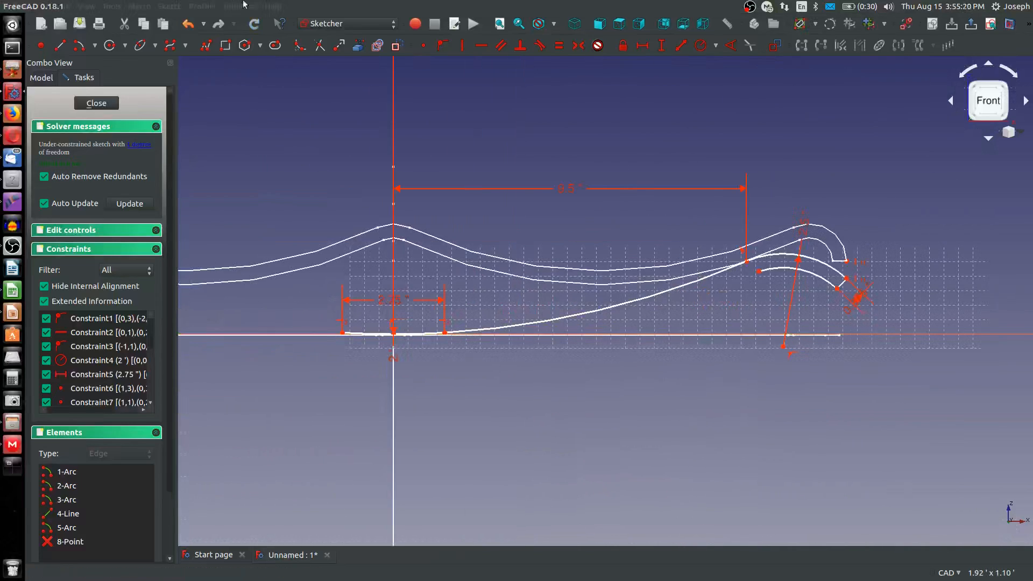
pyautogui.scroll(-6, 369, 161)
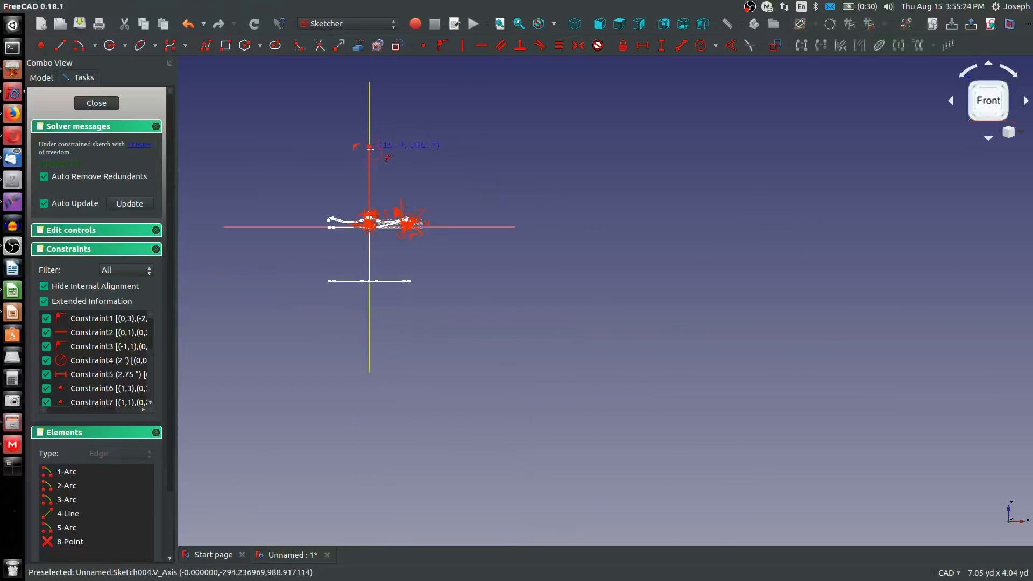
pyautogui.scroll(5, 367, 249)
pyautogui.scroll(5, 371, 237)
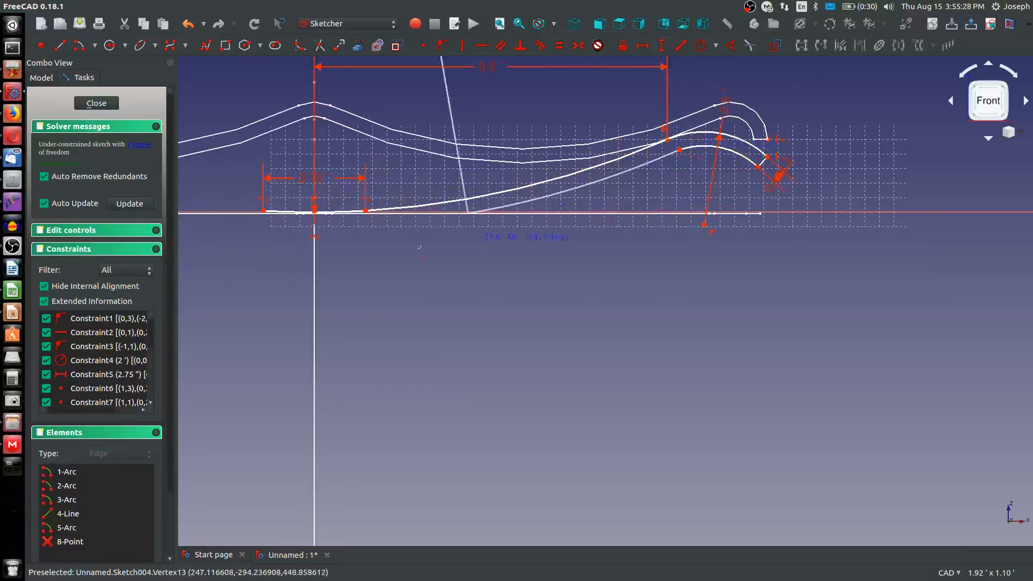
pyautogui.click(358, 225)
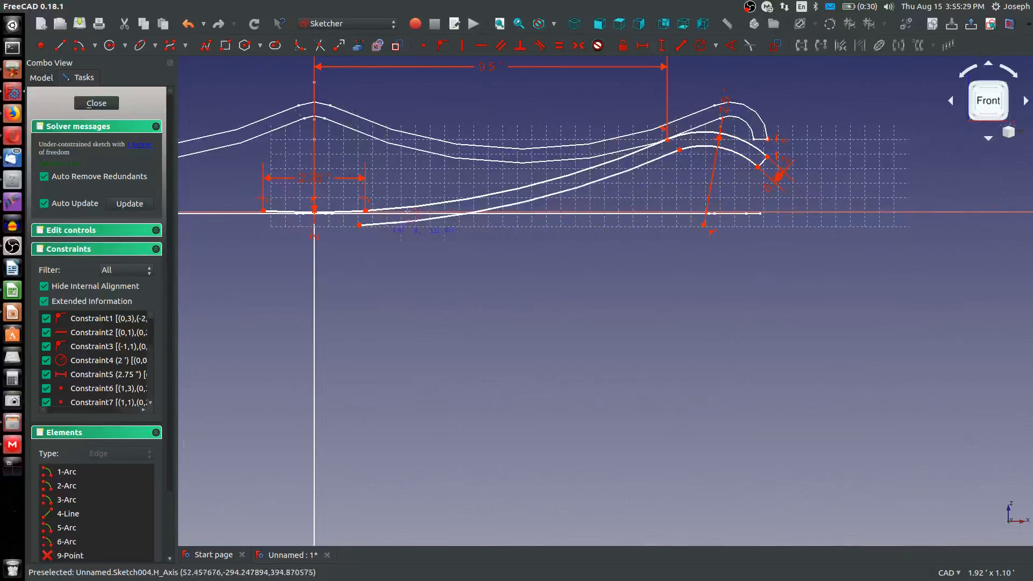
# Make the long lower arc tangent to the inner hook arc and move its free end directly beneath the first arc's end
pyautogui.click(645, 163)
pyautogui.click(694, 149)
pyautogui.press('t')
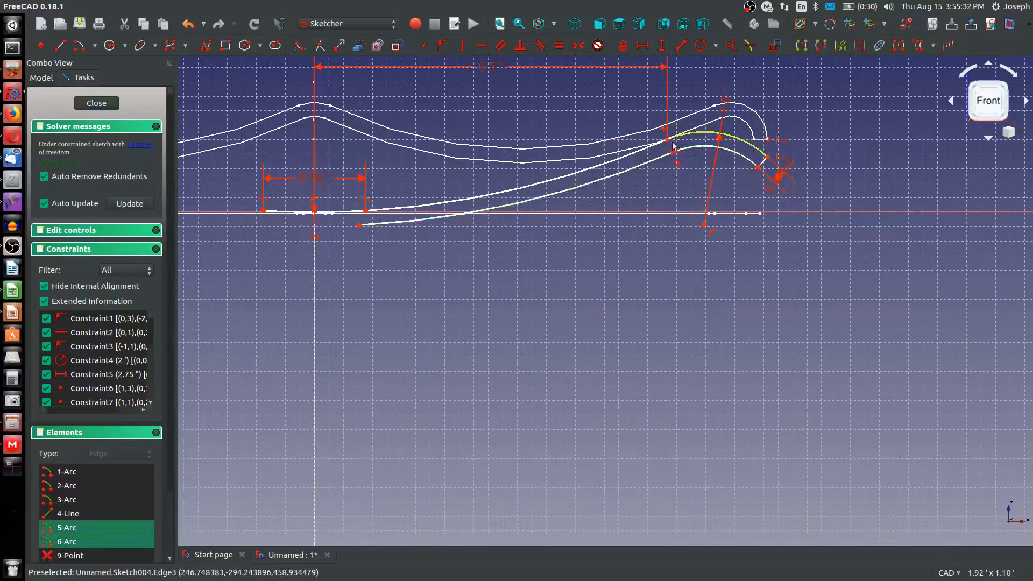
pyautogui.click(634, 238)
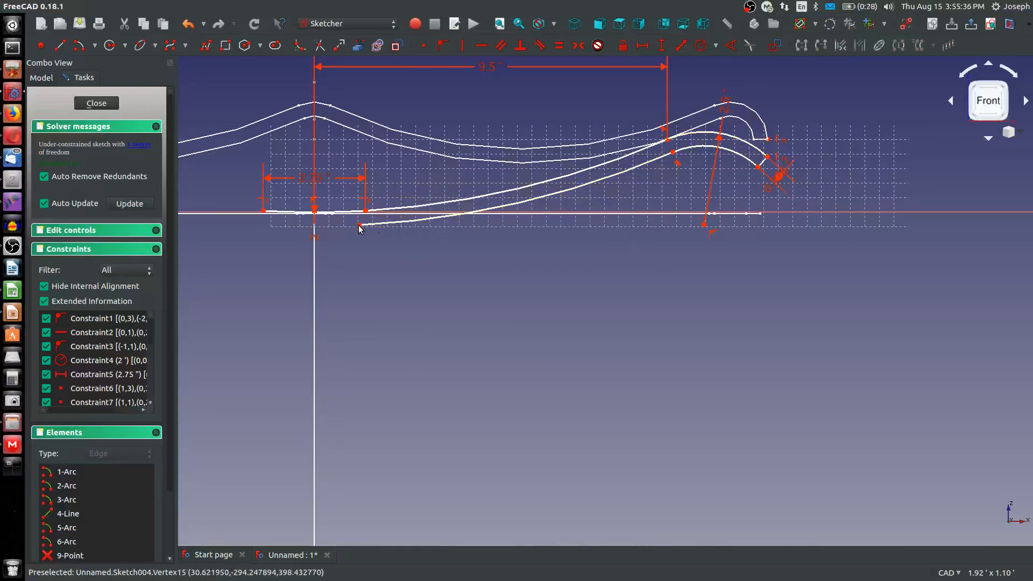
pyautogui.moveTo(360, 228)
pyautogui.mouseDown()
pyautogui.moveTo(376, 226)
pyautogui.moveTo(364, 228)
pyautogui.mouseUp()
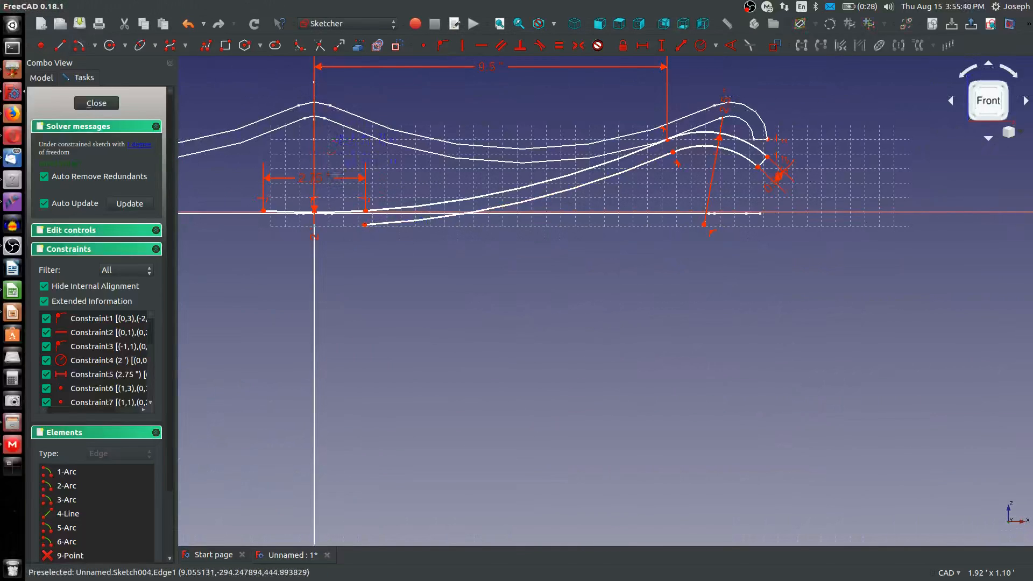
# Sketch a lower arc beneath the first arc about the same shared centre, and join its end to the long lower arc's free end
pyautogui.scroll(-10, 343, 179)
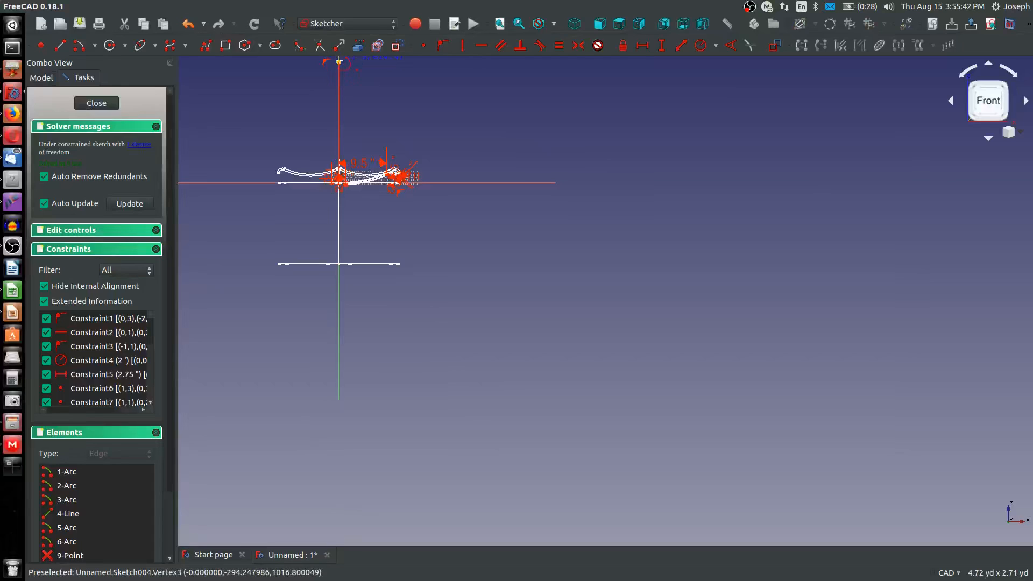
pyautogui.scroll(10, 334, 185)
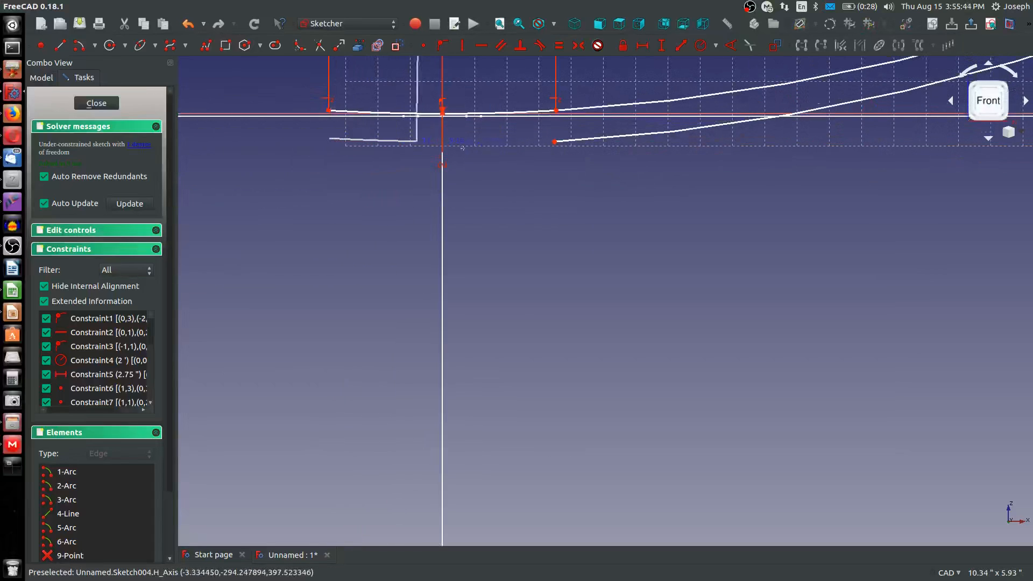
pyautogui.click(522, 140)
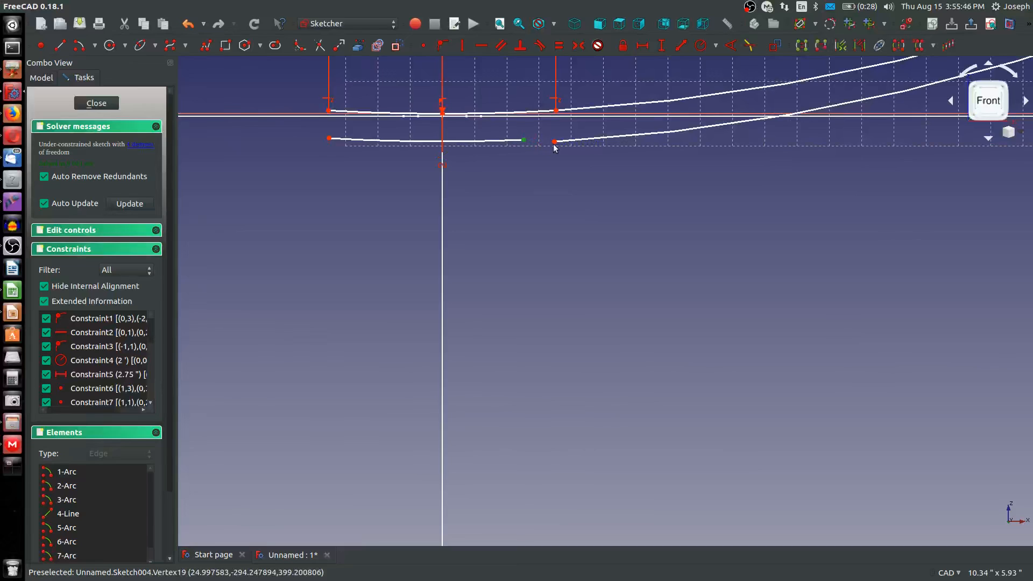
pyautogui.click(555, 142)
pyautogui.click(483, 45)
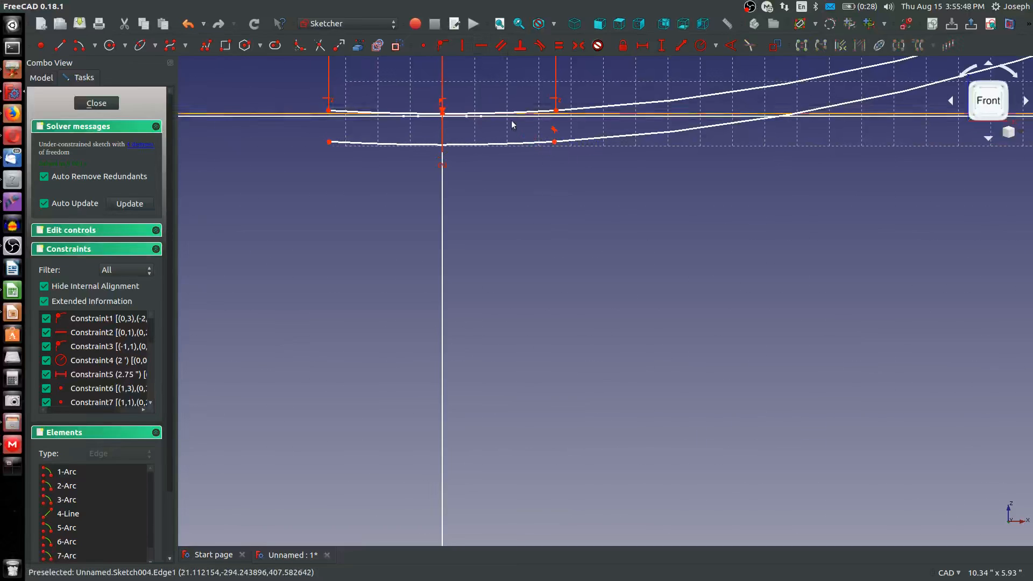
# Connect the first arc's end to the joint of the two lower arcs with a line, and constrain it in line with the shared centre
pyautogui.moveTo(554, 142); pyautogui.dragTo(645, 135)
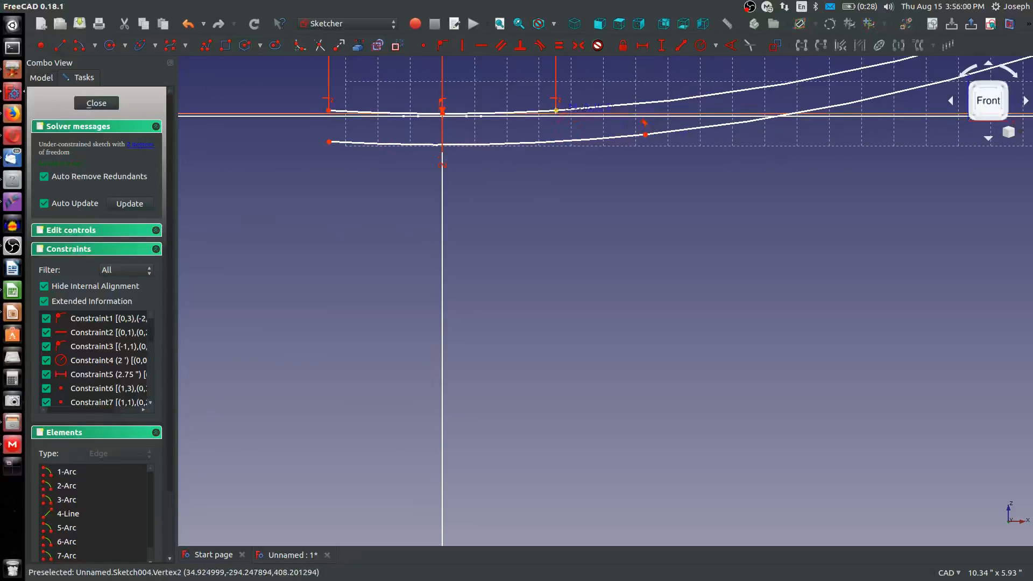
pyautogui.click(556, 110)
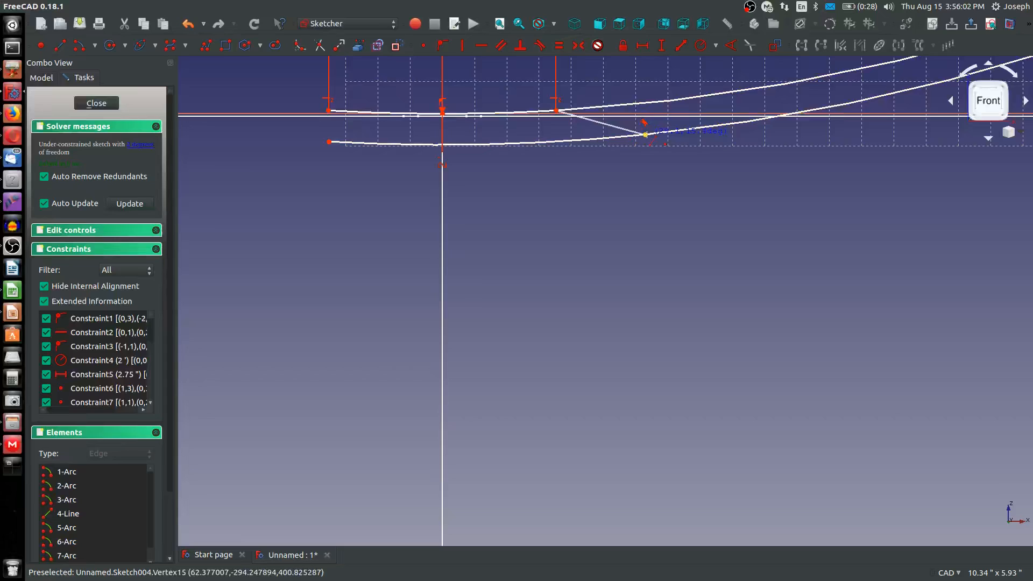
pyautogui.click(645, 135)
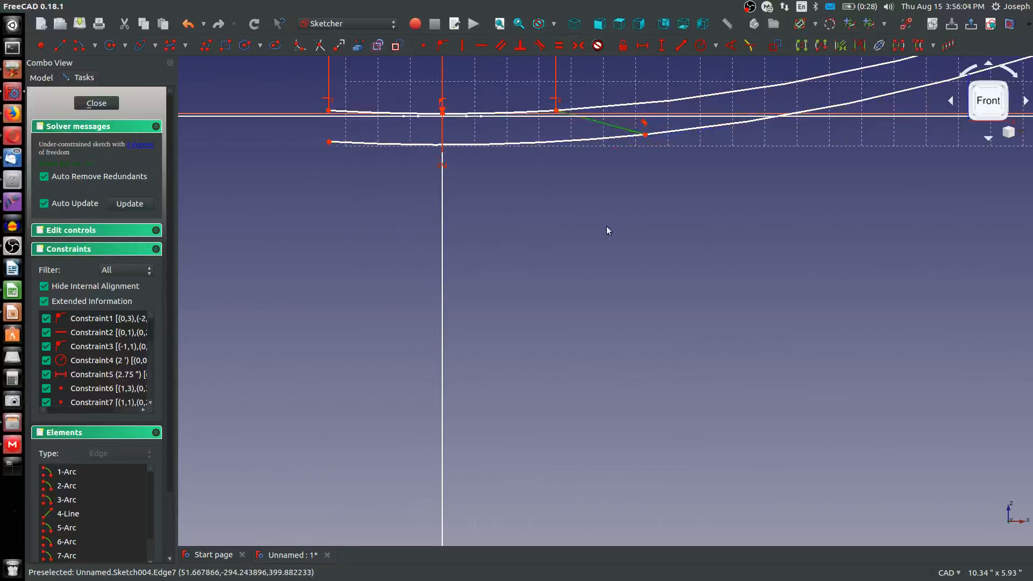
pyautogui.scroll(-5, 597, 247)
pyautogui.scroll(-4, 588, 194)
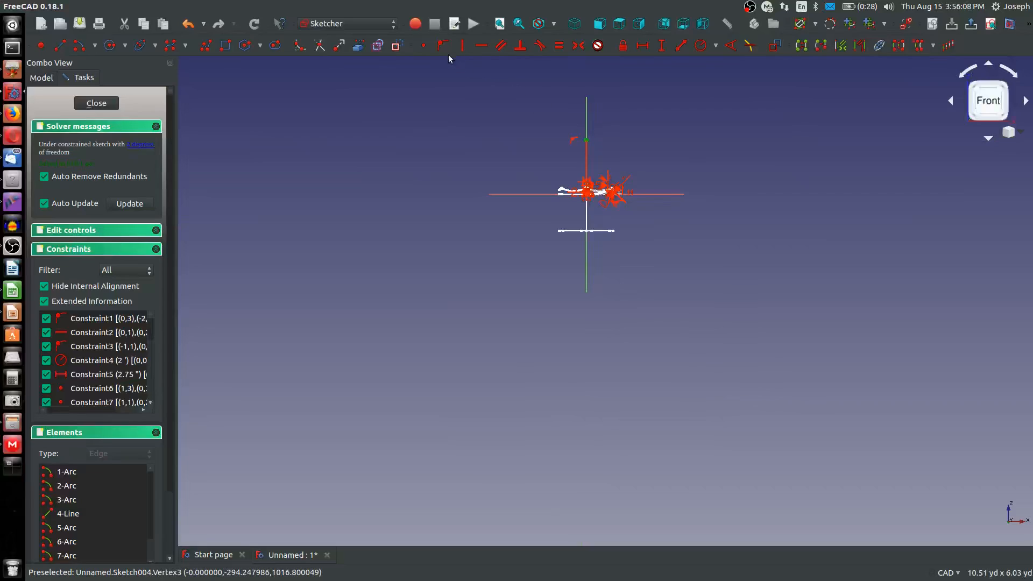
pyautogui.scroll(8, 595, 215)
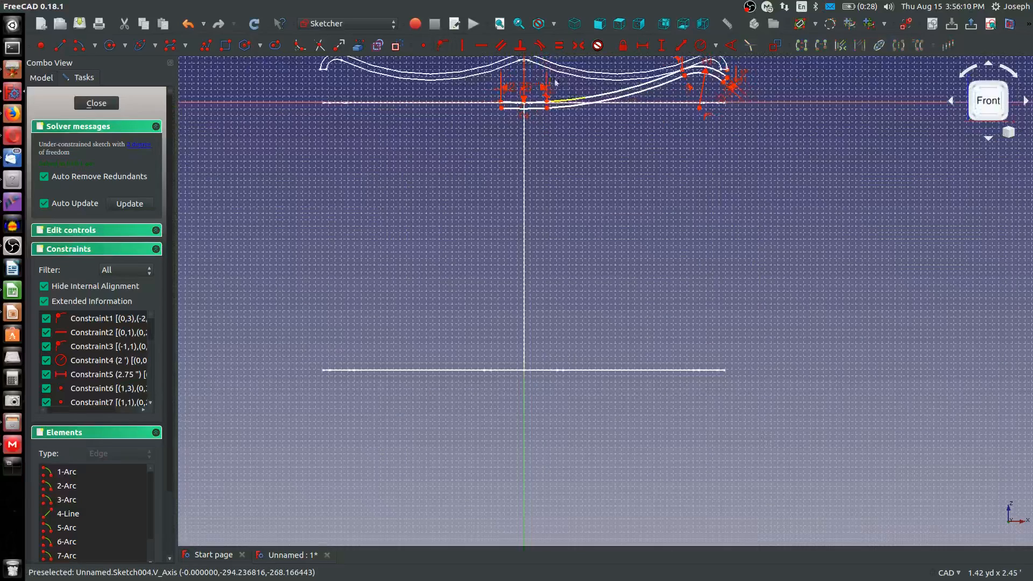
# Test whether the joint of the lower arcs still moves, and select the sketch's remaining under-constrained geometry
pyautogui.scroll(4, 555, 82)
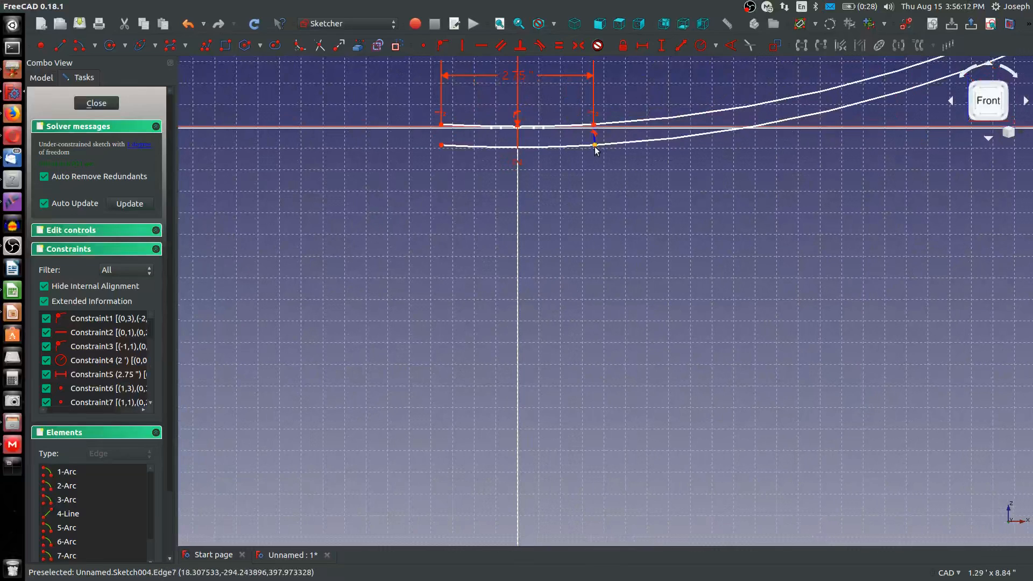
pyautogui.moveTo(603, 148); pyautogui.dragTo(600, 149)
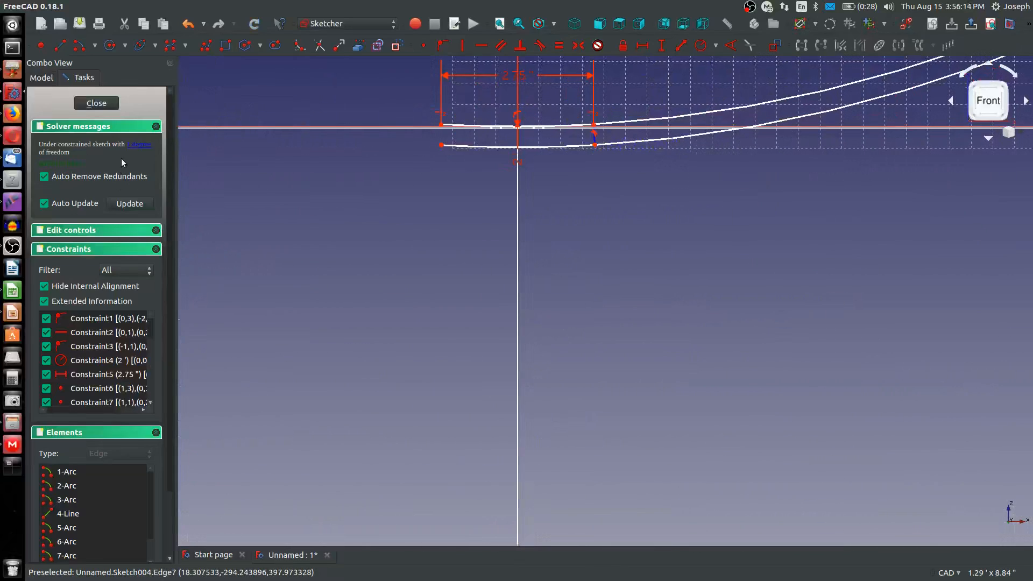
pyautogui.click(132, 145)
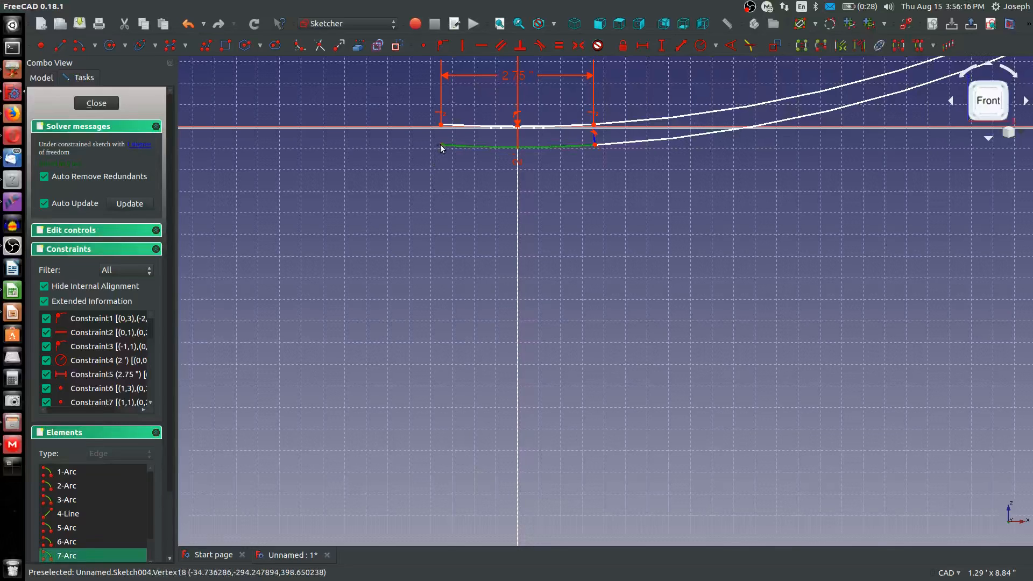
# Constrain the two ends of the short lower central arc to be level with each other
pyautogui.click(451, 192)
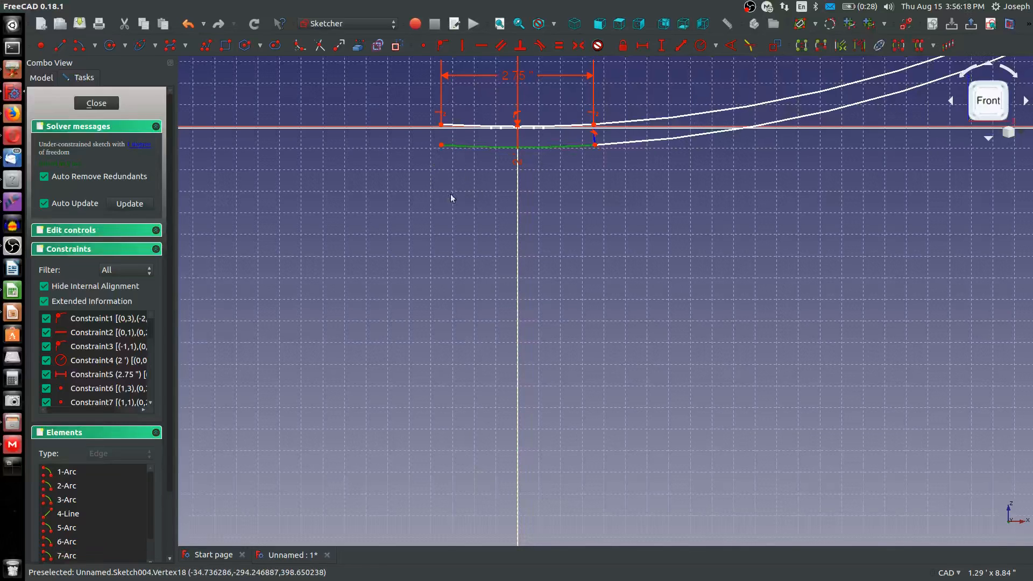
pyautogui.click(440, 145)
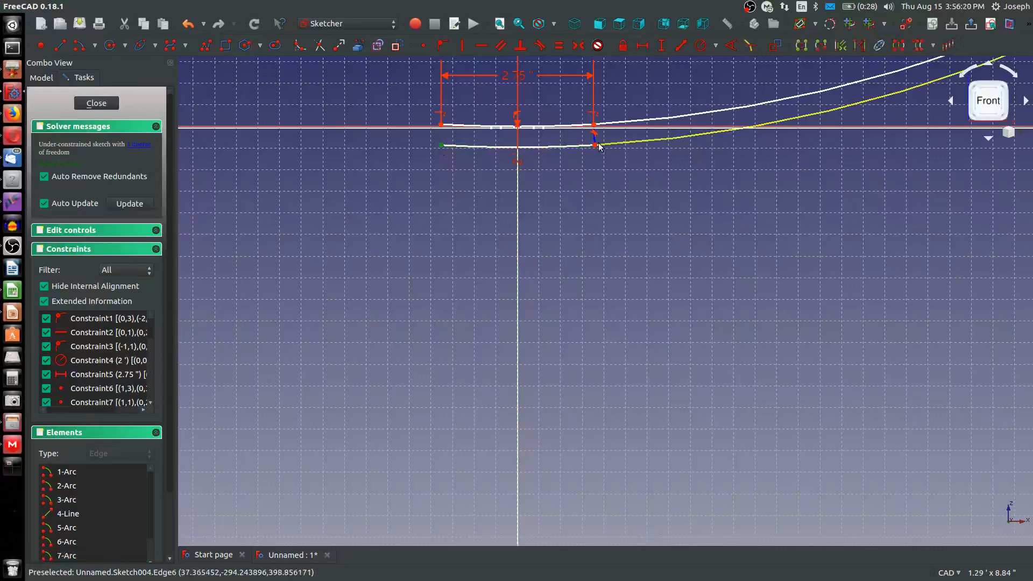
pyautogui.click(594, 145)
pyautogui.press('h')
pyautogui.scroll(-10, 590, 273)
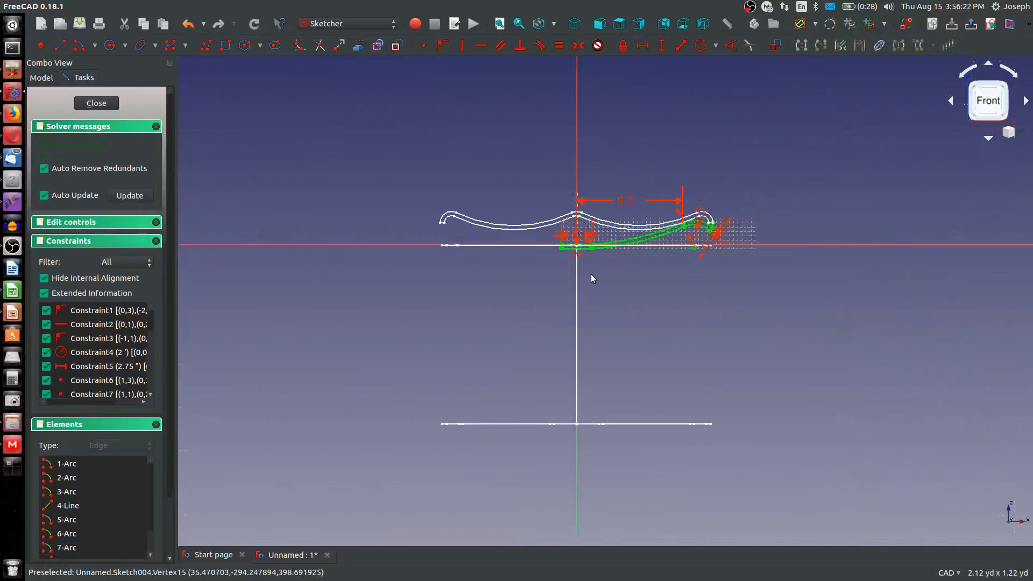
# Sketch a long three-point arc outward from the upper central arc's left end and make it tangent to that central arc
pyautogui.scroll(6, 550, 244)
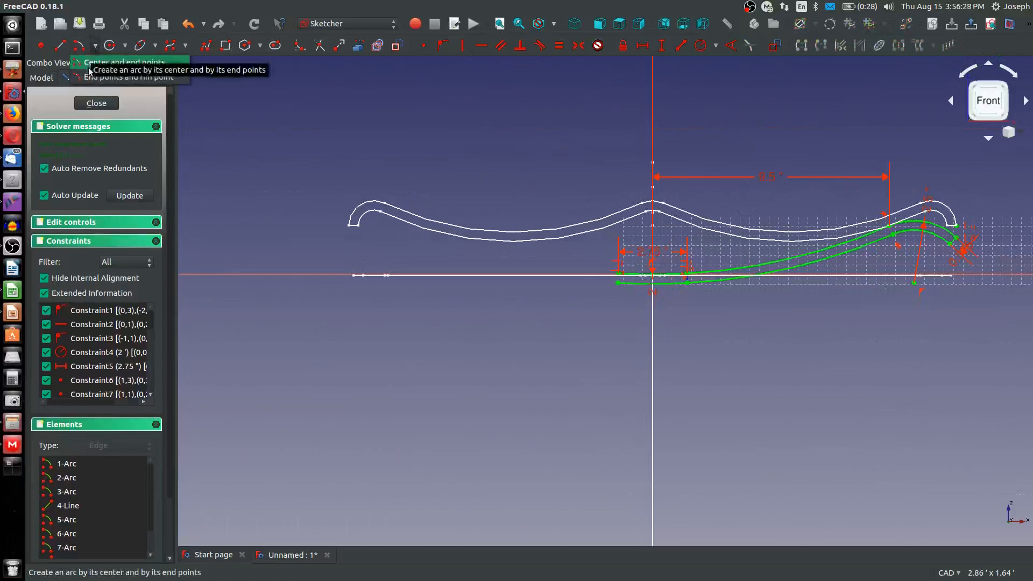
pyautogui.click(95, 45)
pyautogui.click(95, 77)
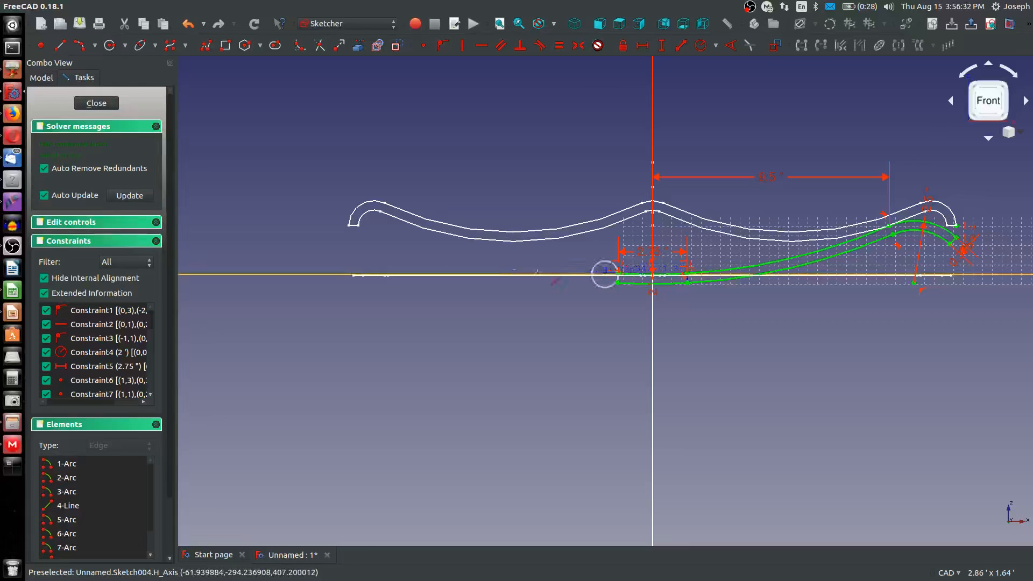
pyautogui.click(619, 276)
pyautogui.click(403, 251)
pyautogui.click(500, 271)
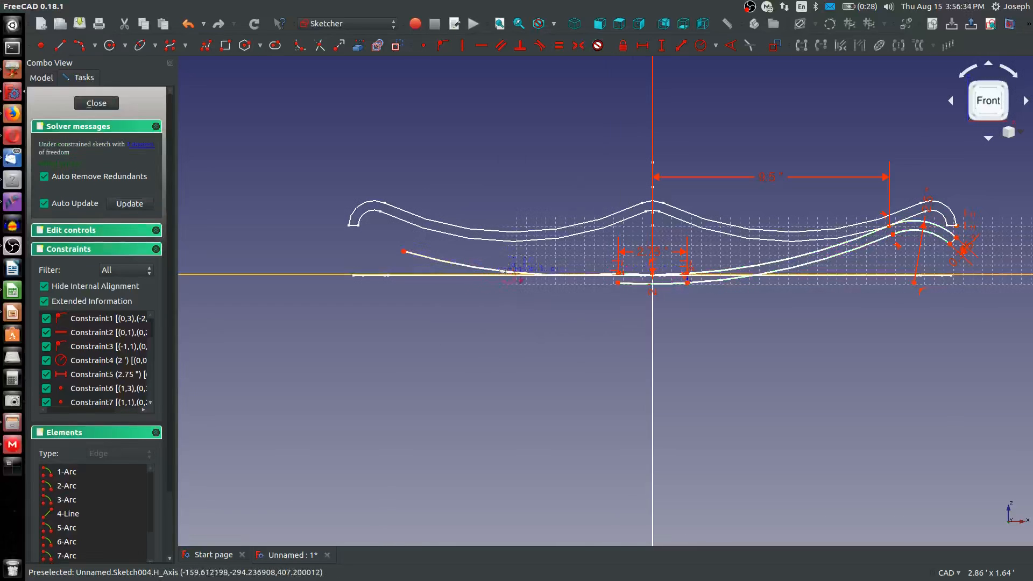
pyautogui.click(500, 270)
pyautogui.scroll(5, 609, 280)
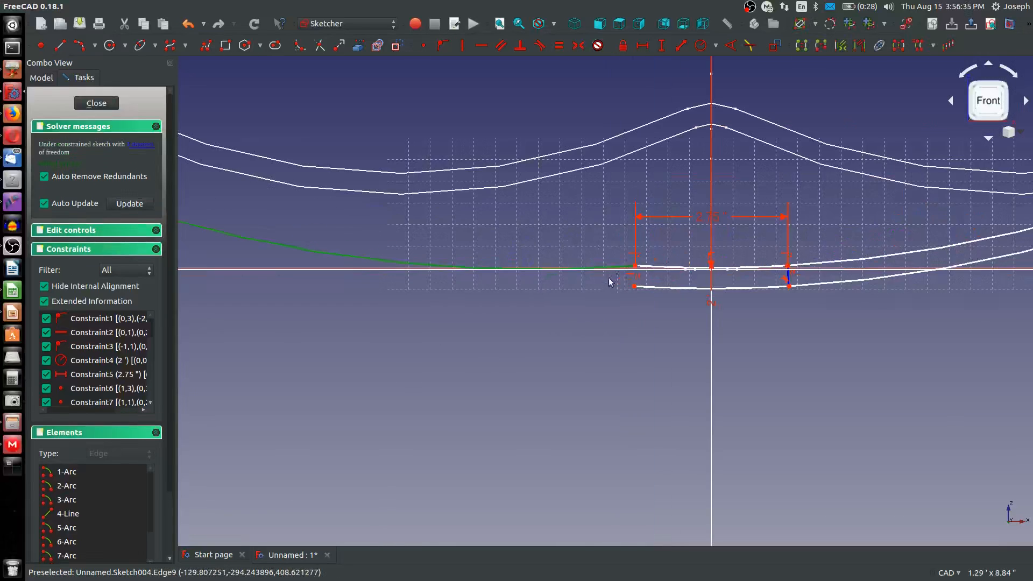
pyautogui.click(653, 268)
pyautogui.press('t')
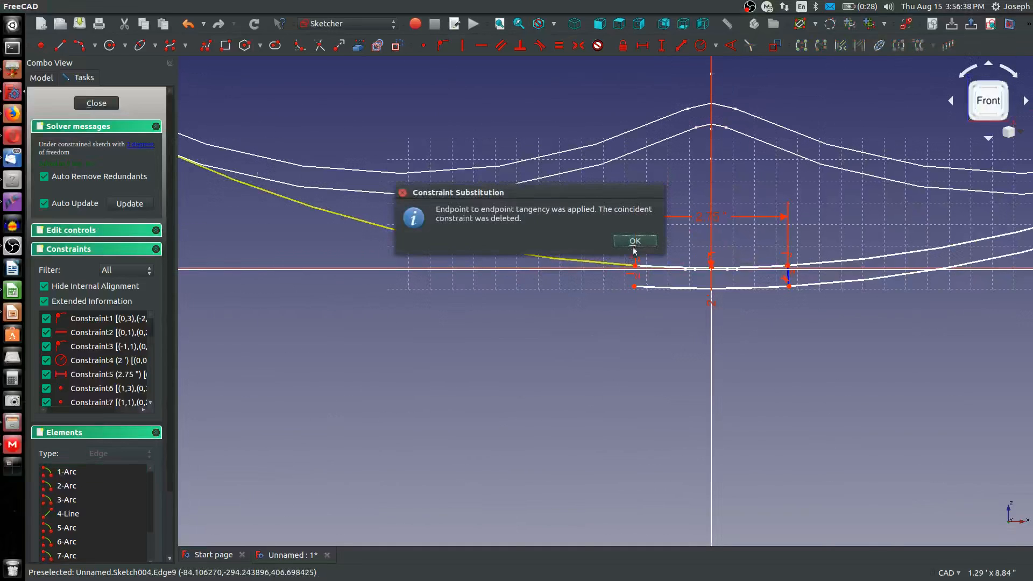
pyautogui.press('Return')
# Make the new upper long arc equal to its counterpart on the right side and level their outer ends
pyautogui.click(582, 262)
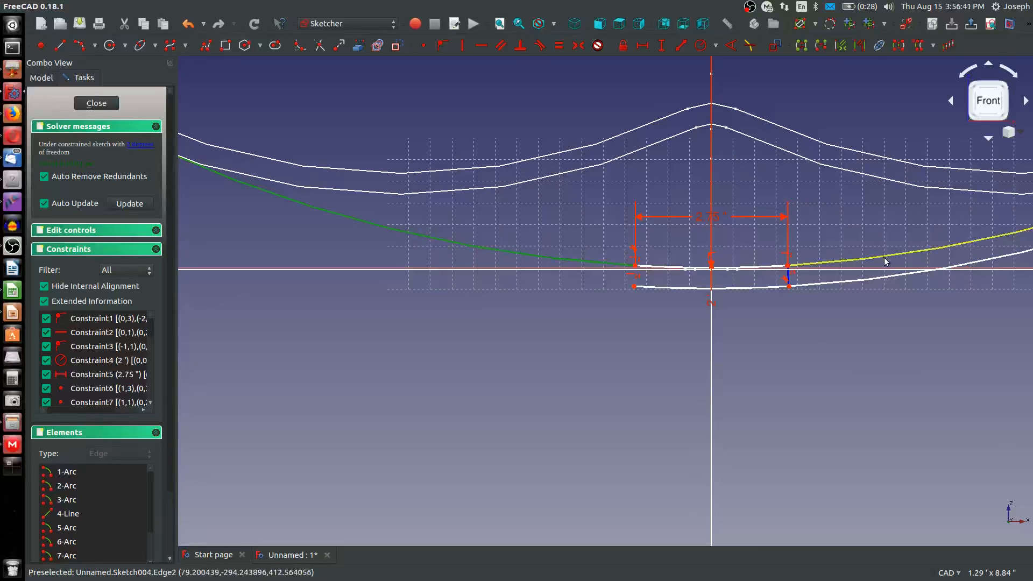
pyautogui.click(884, 258)
pyautogui.press('e')
pyautogui.scroll(-6, 572, 284)
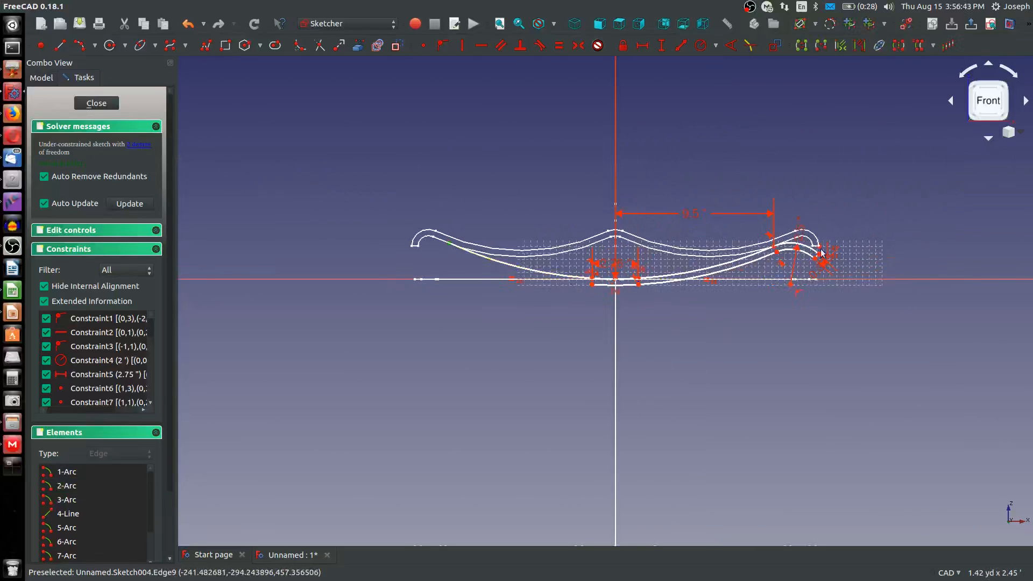
pyautogui.click(764, 257)
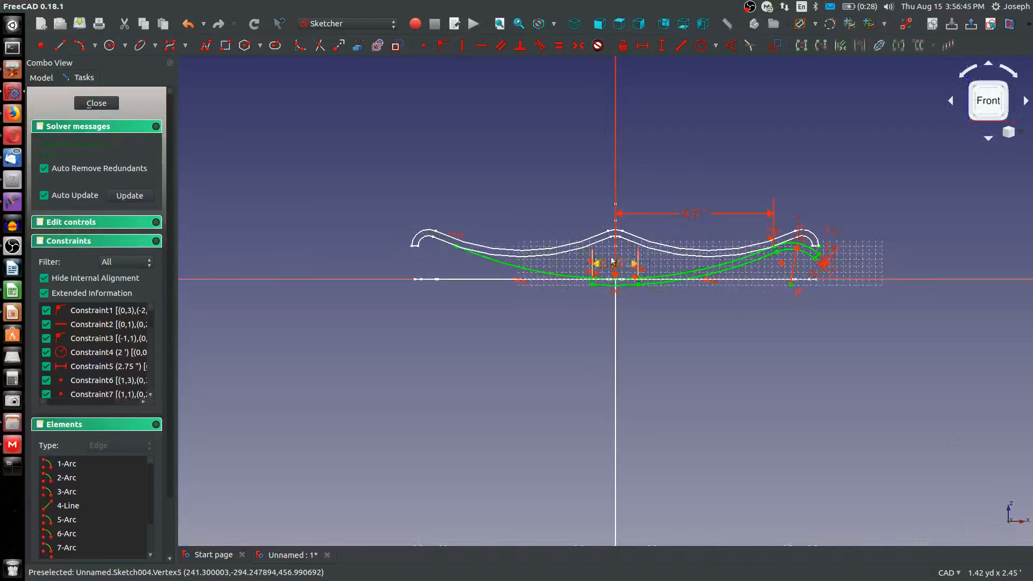
# Sketch a long three-point arc outward from the lower central arc's left end and make it tangent to that central arc
pyautogui.scroll(4, 484, 269)
pyautogui.click(78, 49)
pyautogui.scroll(-6, 447, 366)
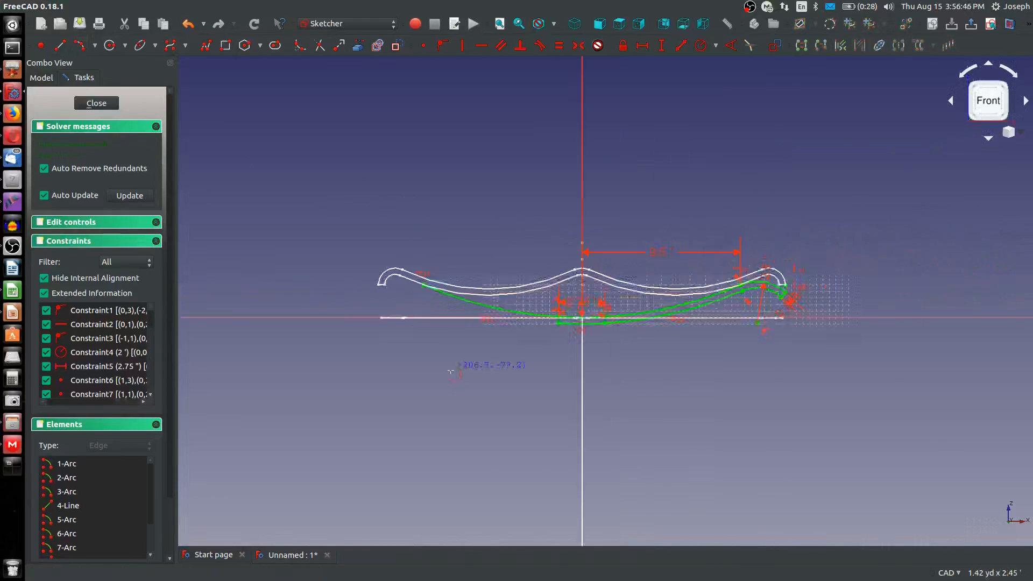
pyautogui.scroll(6, 506, 359)
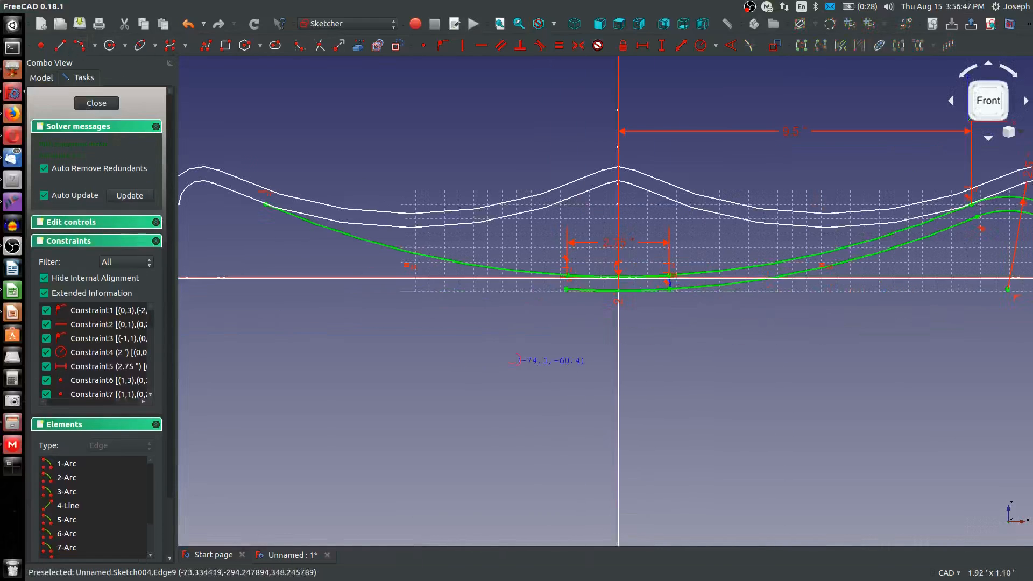
pyautogui.click(566, 288)
pyautogui.click(256, 214)
pyautogui.click(328, 239)
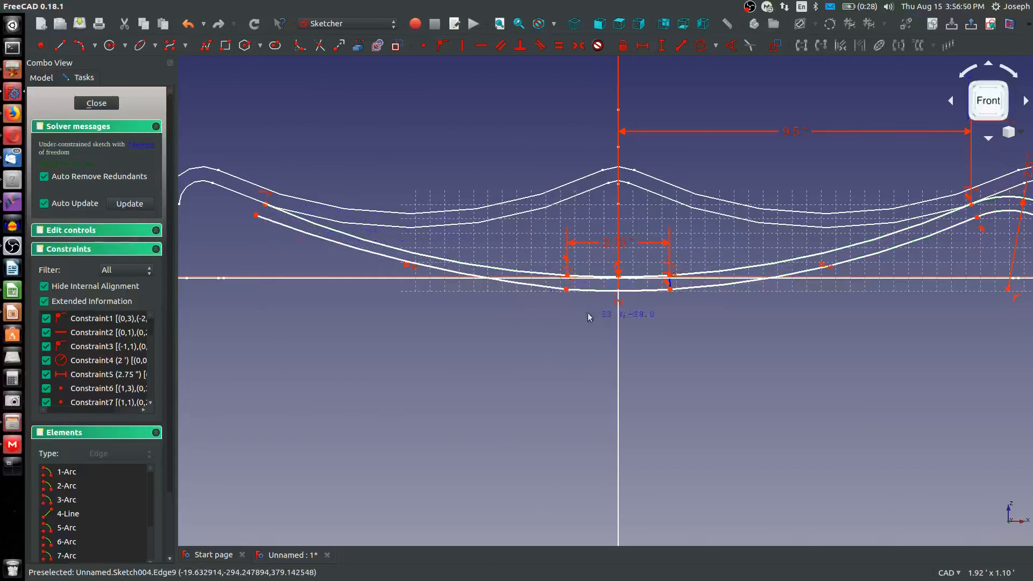
pyautogui.click(528, 284)
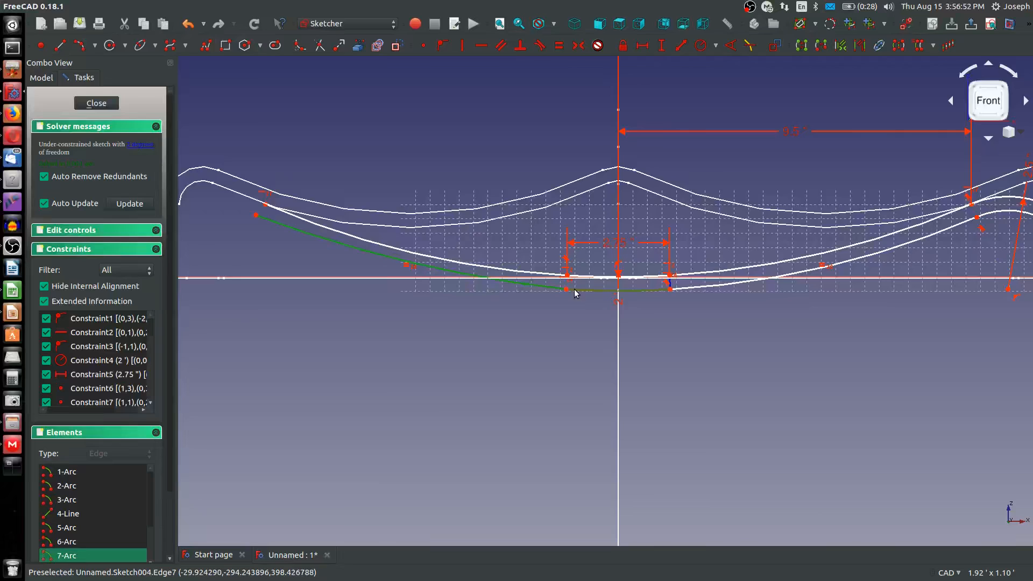
pyautogui.click(581, 291)
pyautogui.press('t')
pyautogui.click(654, 241)
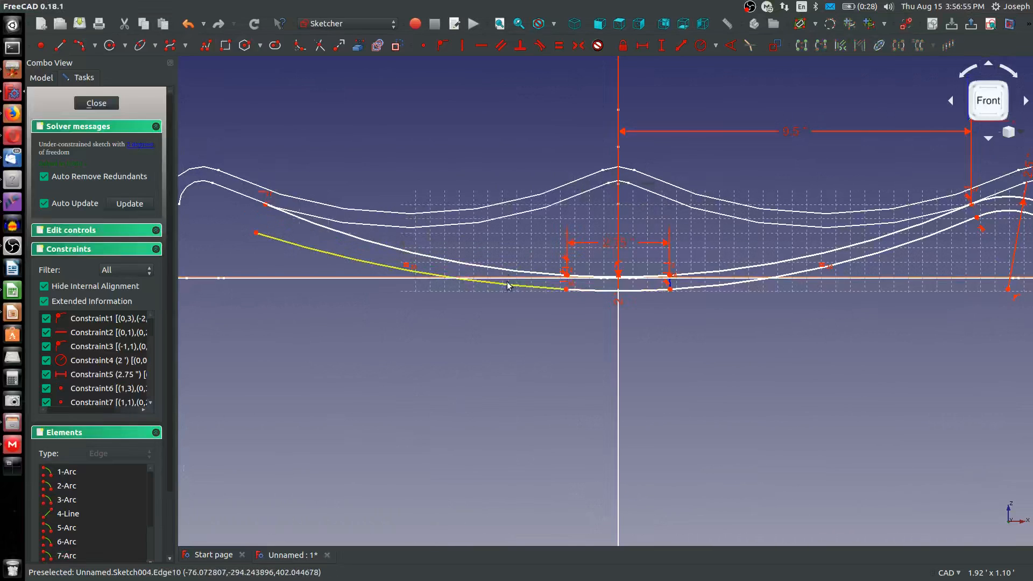
# Make the new lower long arc equal to the long arc opposite it, and level its free end with the opposite arc's outer end
pyautogui.click(507, 283)
pyautogui.click(857, 262)
pyautogui.press('e')
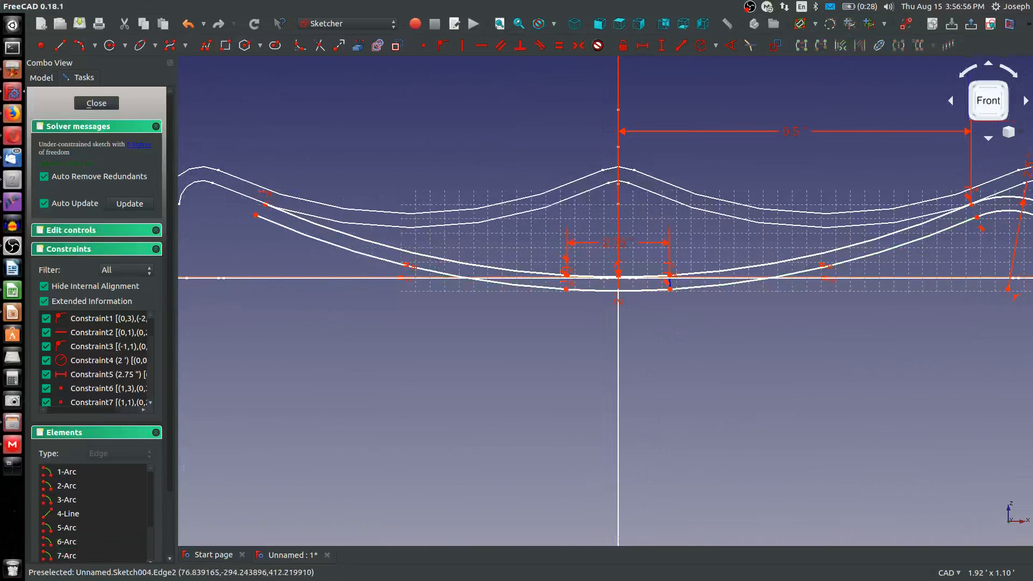
pyautogui.click(977, 219)
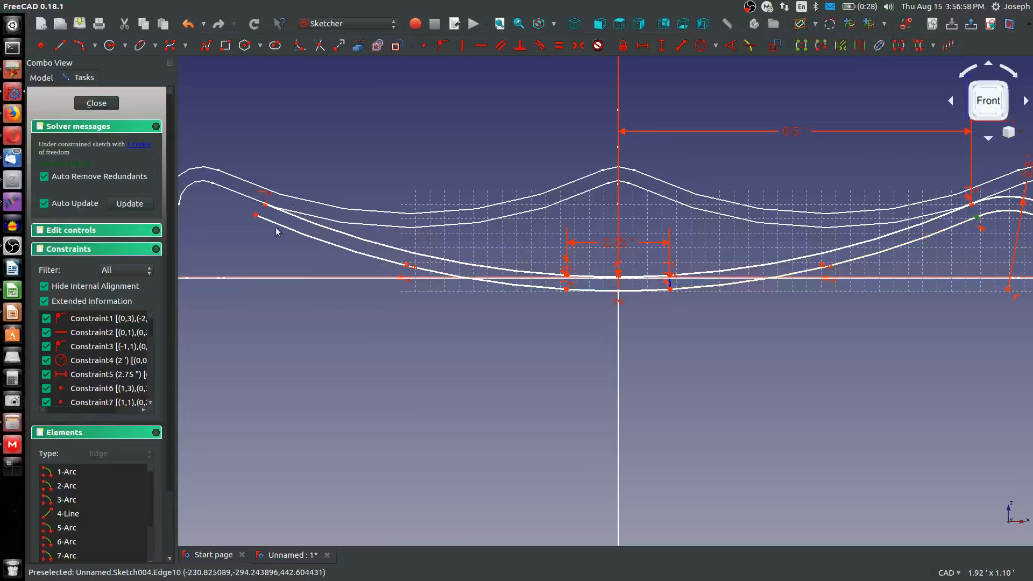
pyautogui.click(256, 218)
pyautogui.press('h')
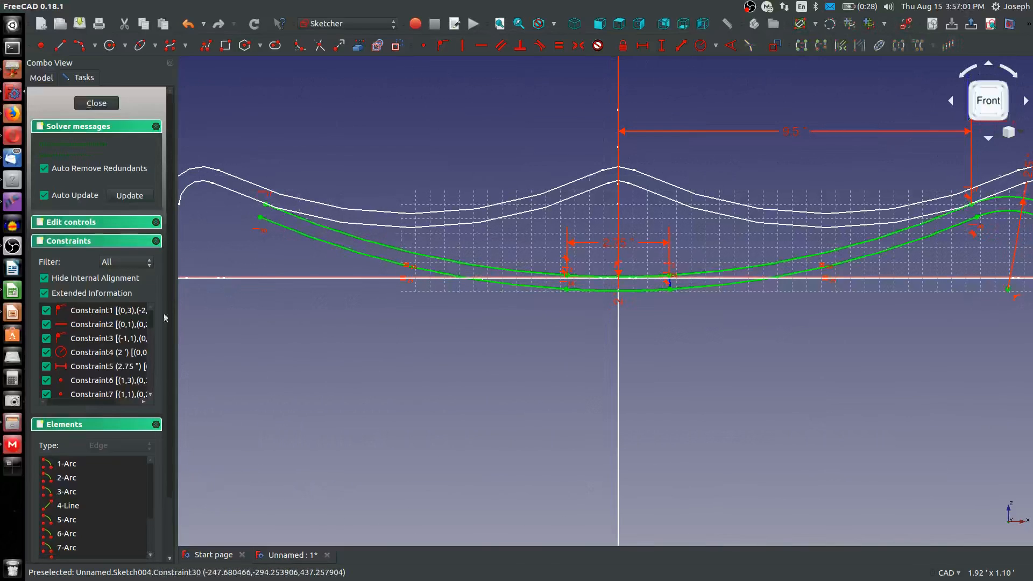
# Sketch the outer left hook arc from the upper long arc's free end and make it tangent to that long arc
pyautogui.click(265, 204)
pyautogui.click(187, 215)
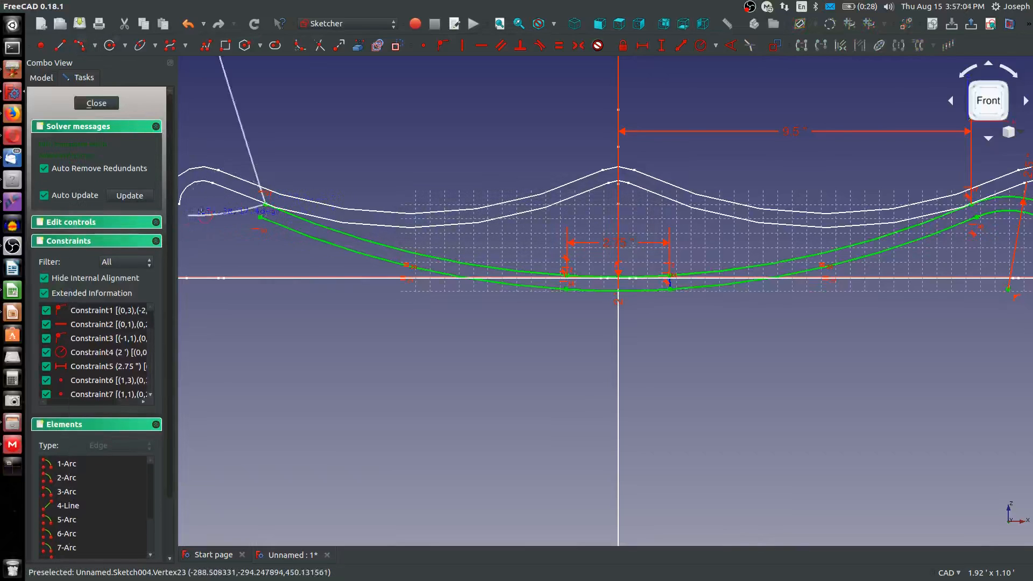
pyautogui.click(233, 202)
pyautogui.click(233, 207)
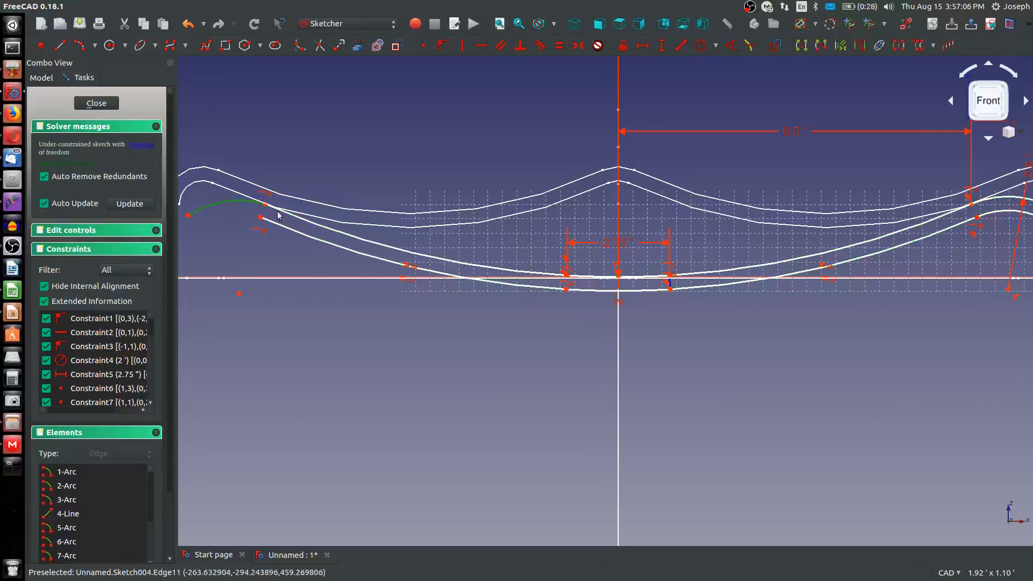
pyautogui.click(285, 212)
pyautogui.press('t')
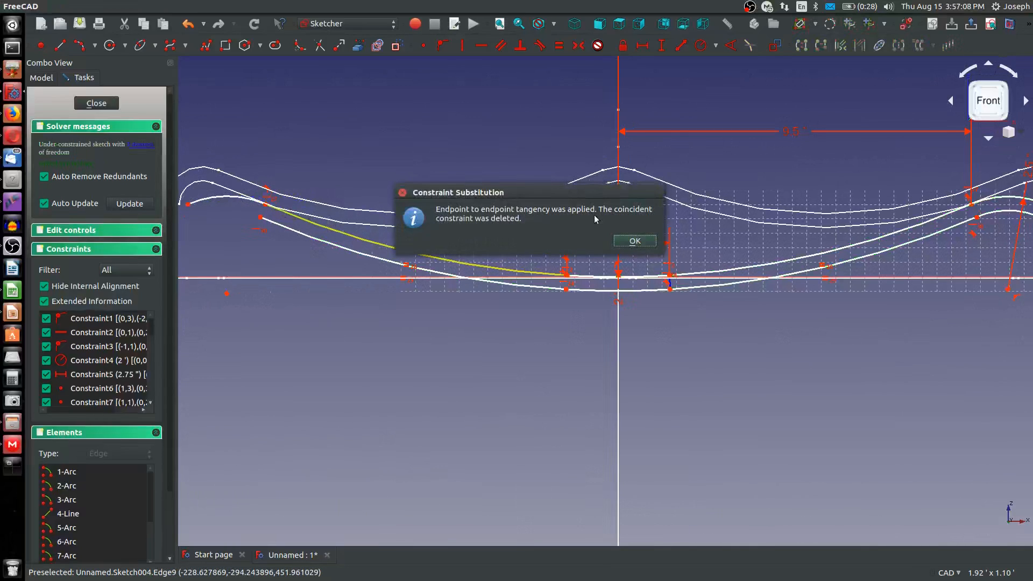
pyautogui.click(631, 241)
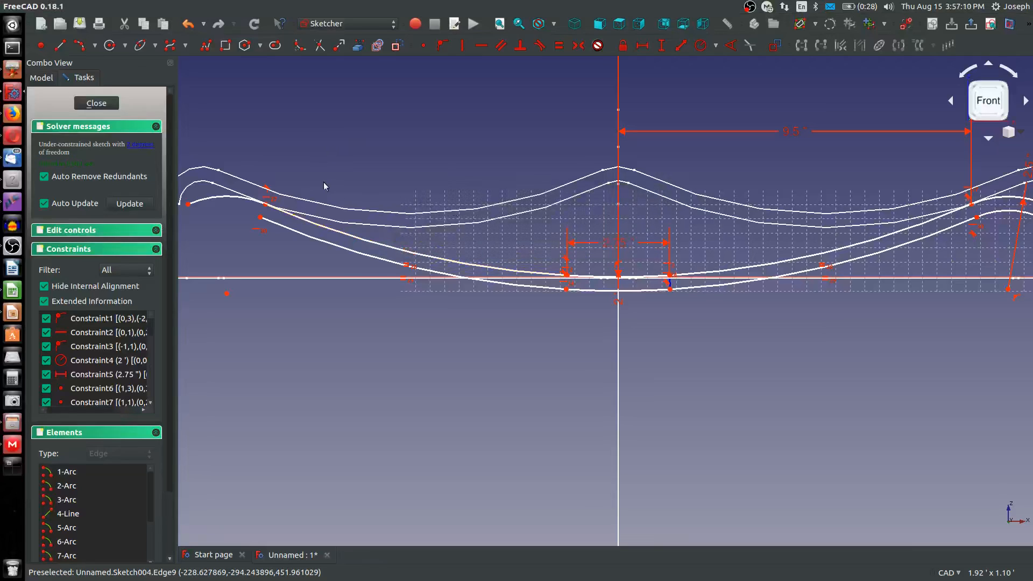
# Sketch the inner left hook arc from the lower long arc's free end and make it tangent to that long arc
pyautogui.click(80, 45)
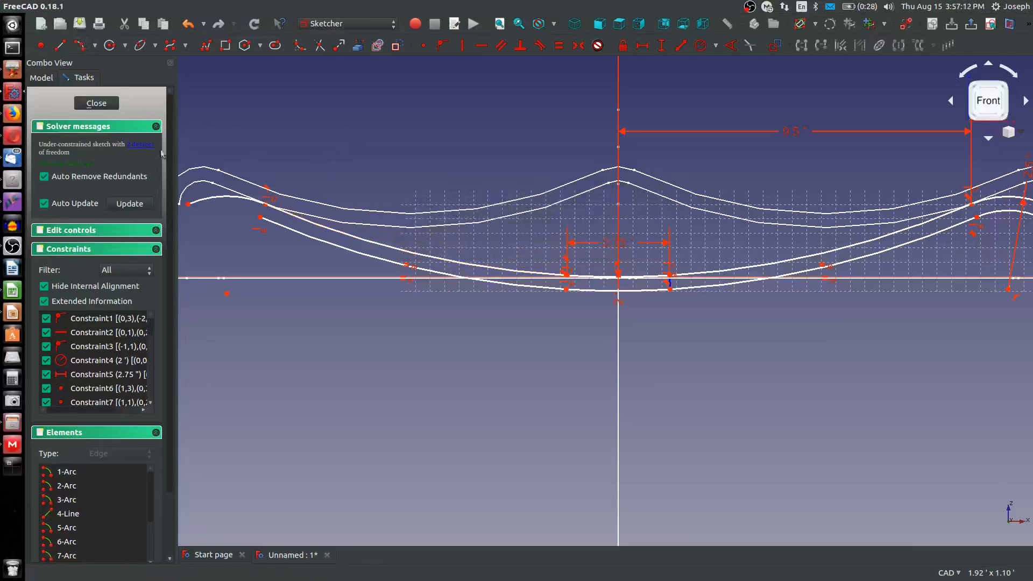
pyautogui.click(260, 216)
pyautogui.click(202, 218)
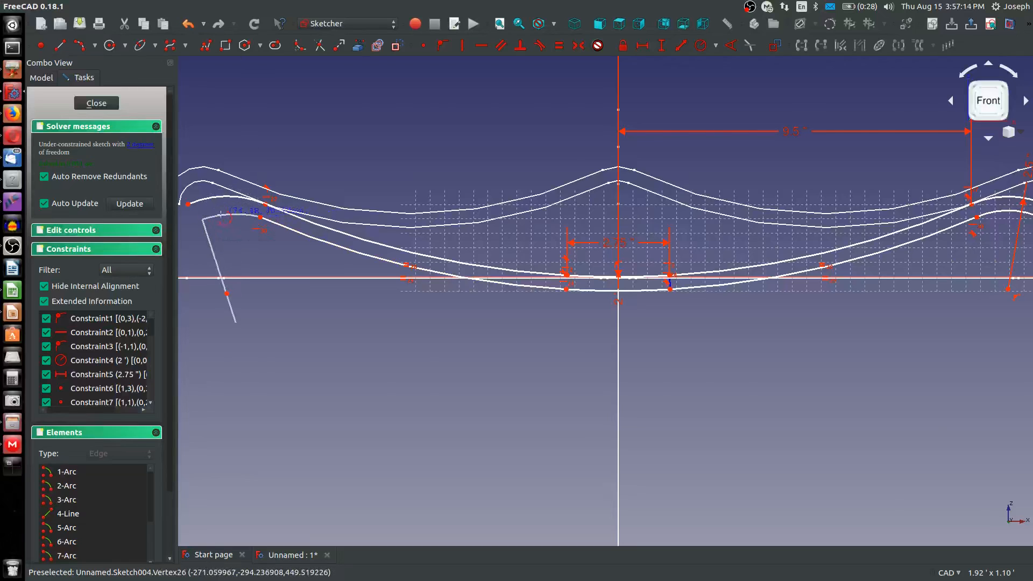
pyautogui.click(232, 216)
pyautogui.click(240, 215)
pyautogui.click(268, 220)
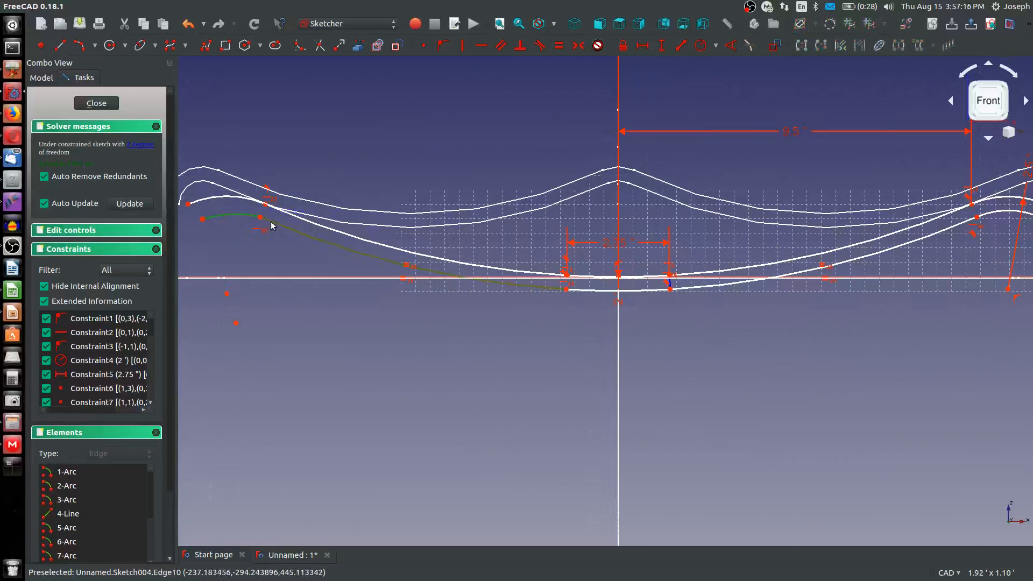
pyautogui.press('t')
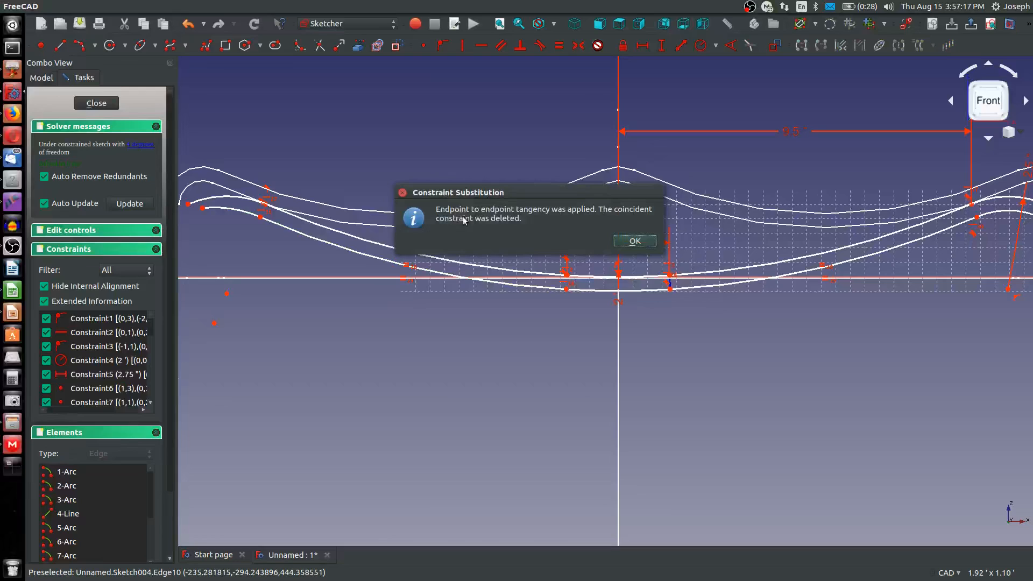
pyautogui.click(634, 241)
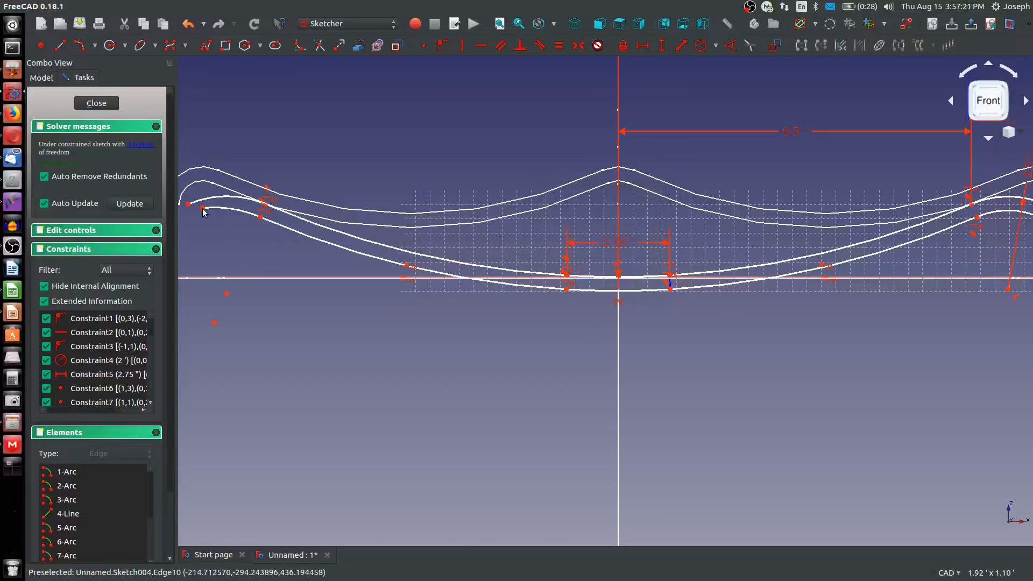
# Make the centre points of the two left hook arcs coincident
pyautogui.moveTo(202, 208); pyautogui.dragTo(211, 281)
pyautogui.click(180, 398)
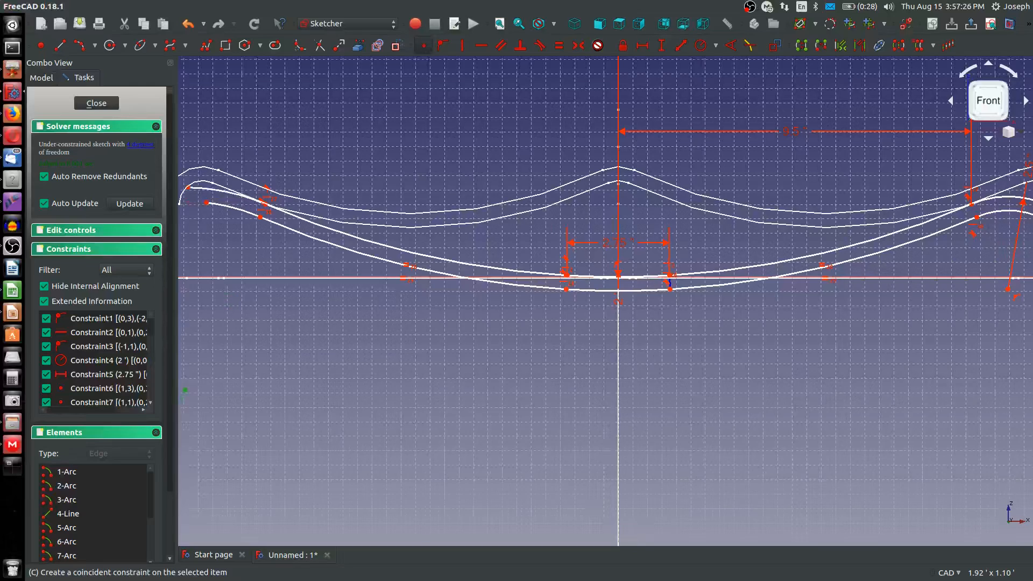
pyautogui.click(423, 47)
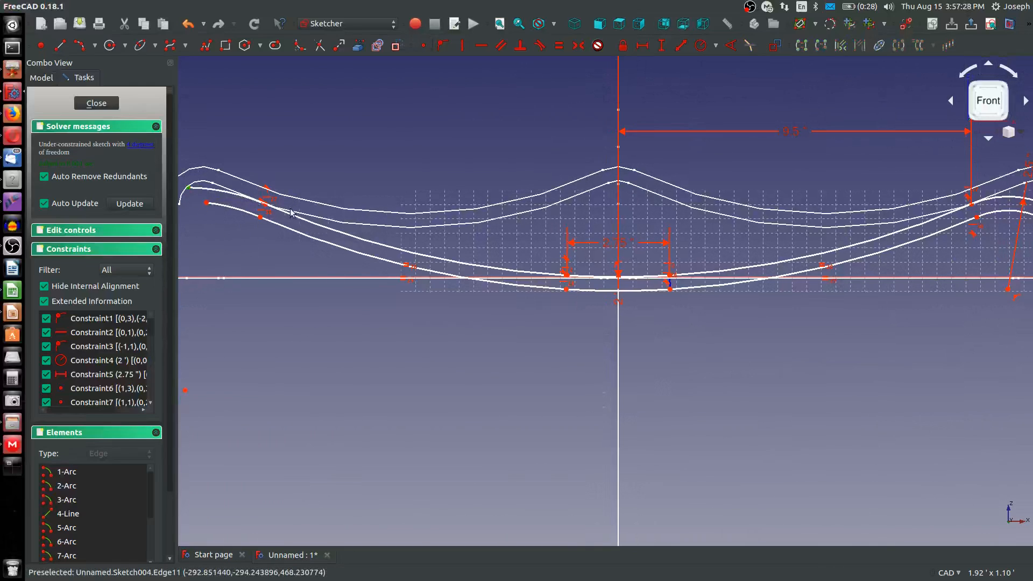
# Constrain the left hook arcs' shared centre symmetric to the right hook arcs' centre about the vertical axis
pyautogui.scroll(-5, 189, 192)
pyautogui.scroll(3, 466, 200)
pyautogui.scroll(-6, 467, 198)
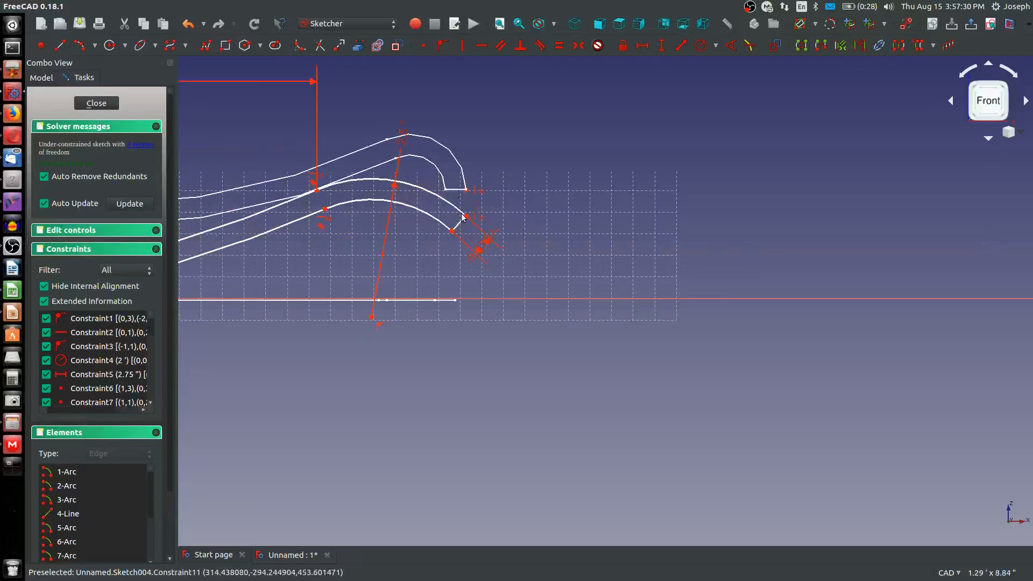
pyautogui.scroll(3, 316, 288)
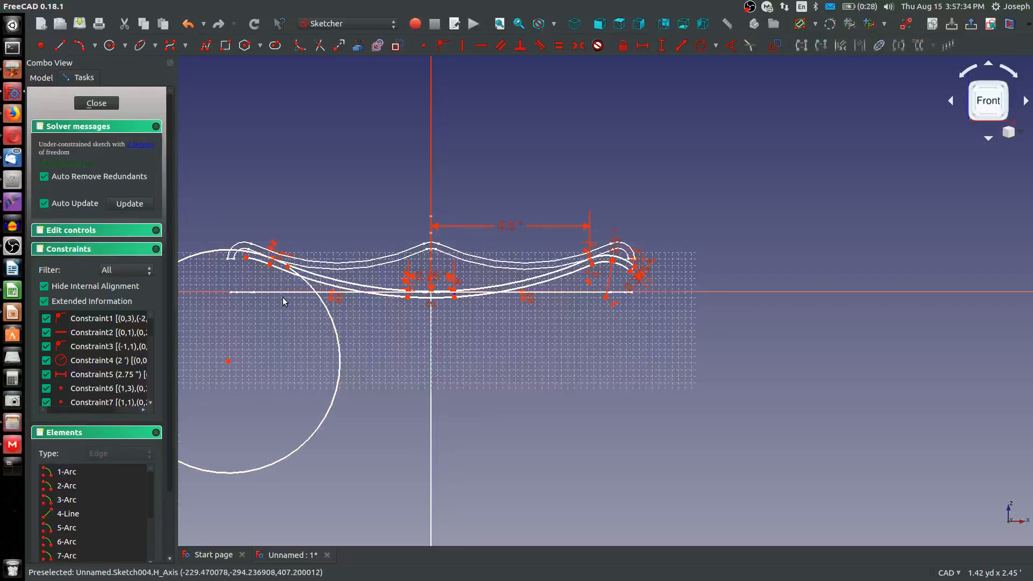
pyautogui.scroll(2, 267, 299)
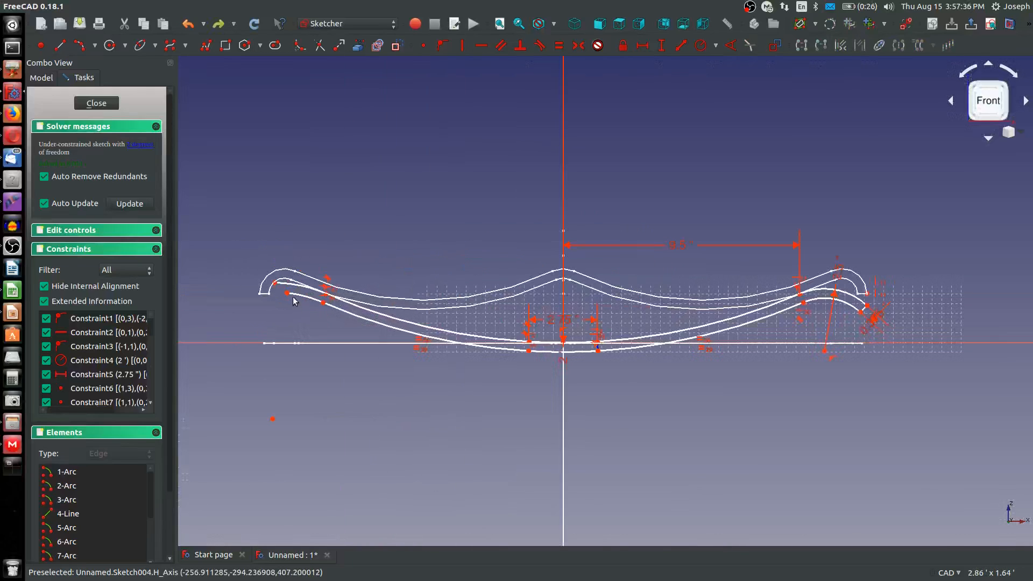
pyautogui.click(273, 419)
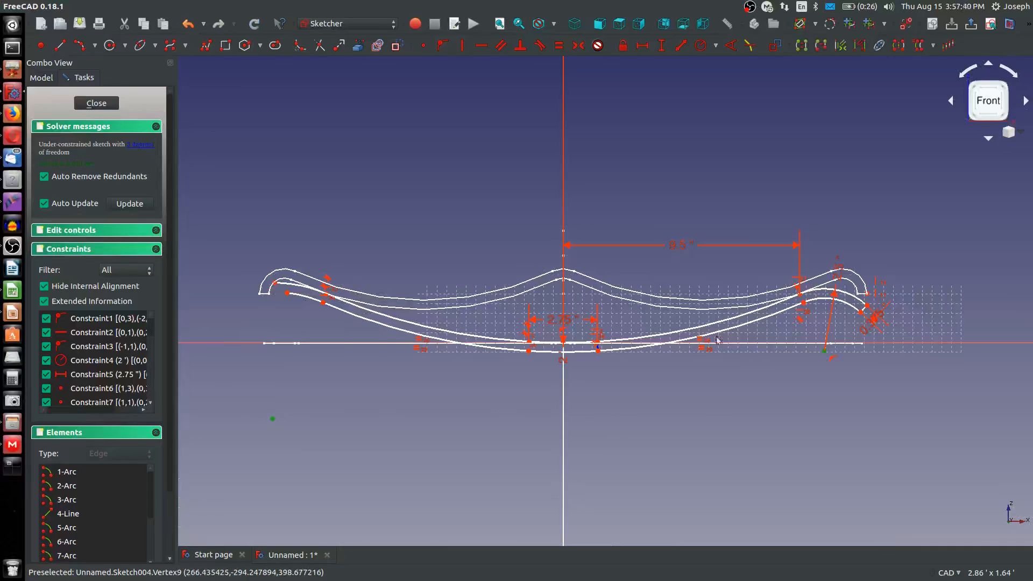
pyautogui.click(564, 356)
pyautogui.press('s')
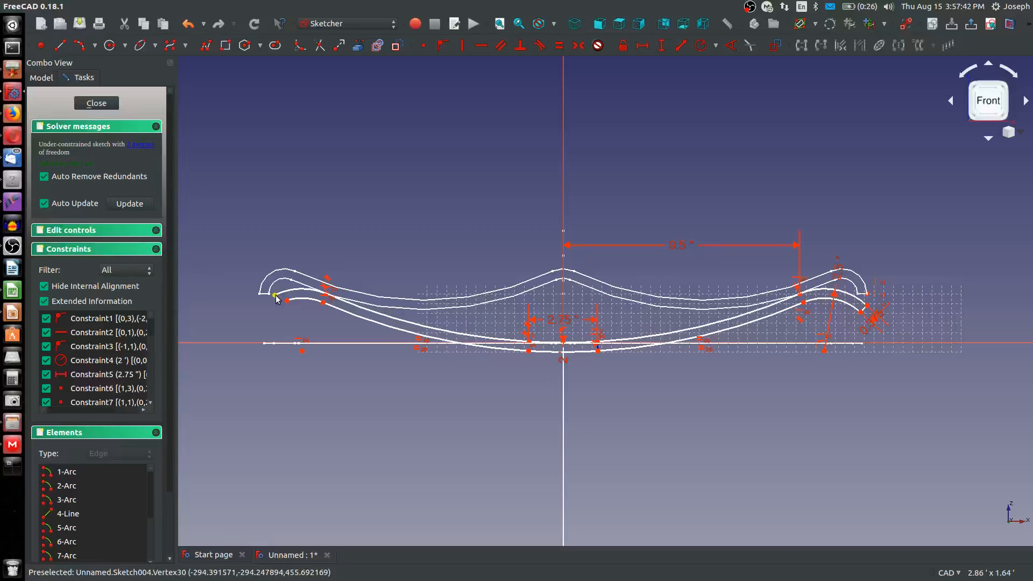
# Constrain the free ends of the outer and inner left hook arcs horizontally level with the matching ends of the right hook arcs
pyautogui.click(275, 295)
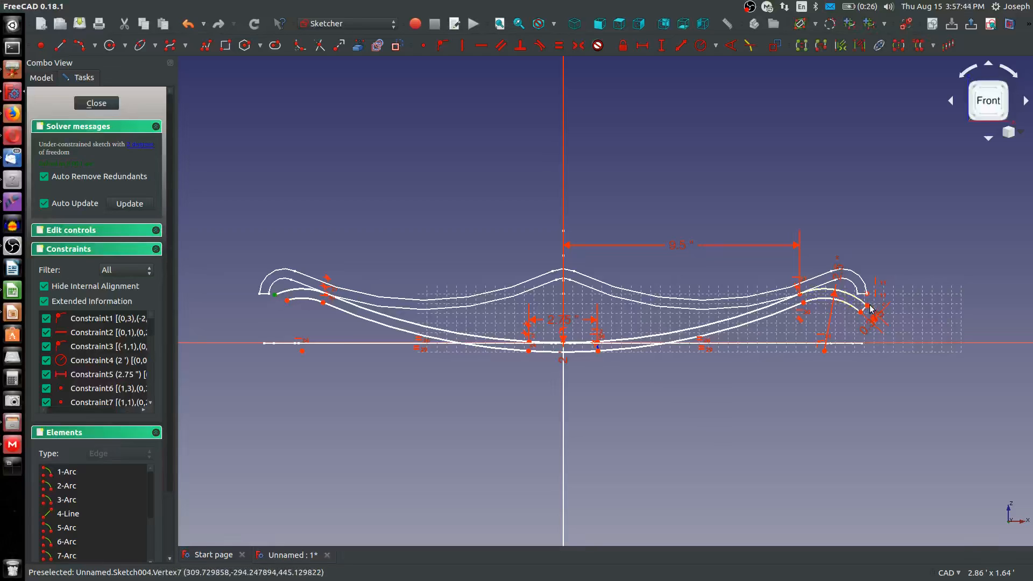
pyautogui.click(867, 307)
pyautogui.press('h')
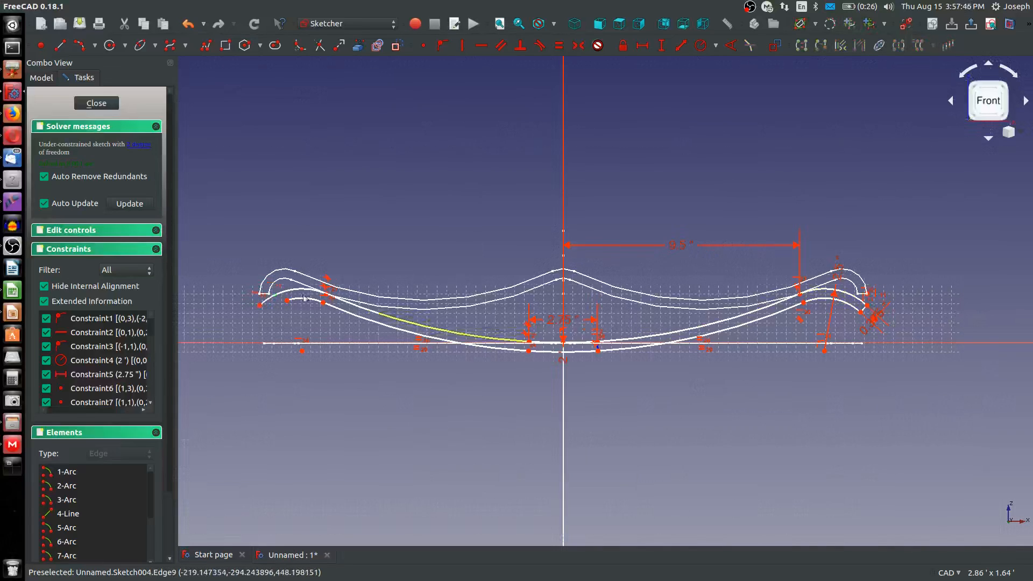
pyautogui.click(274, 296)
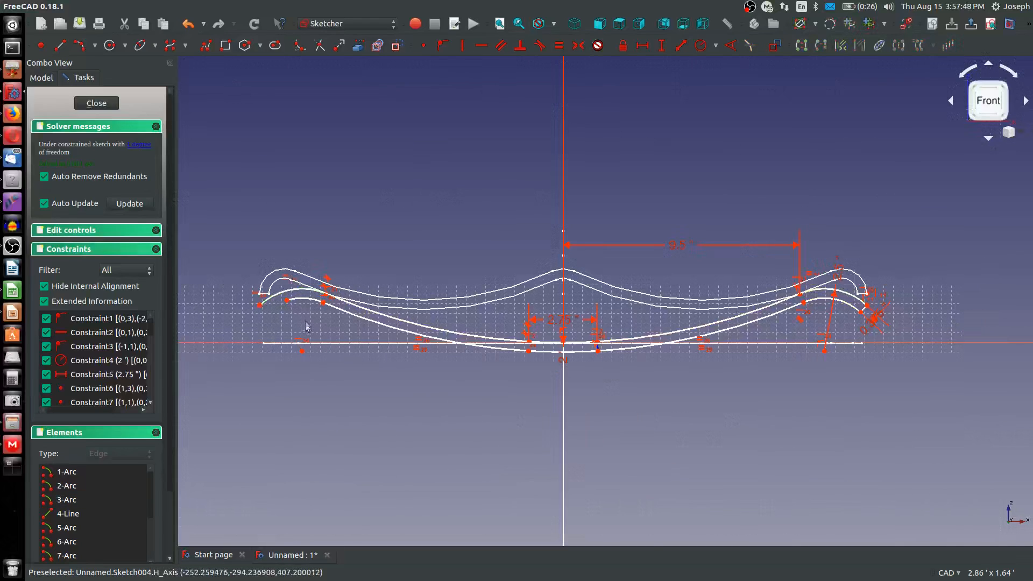
pyautogui.click(289, 300)
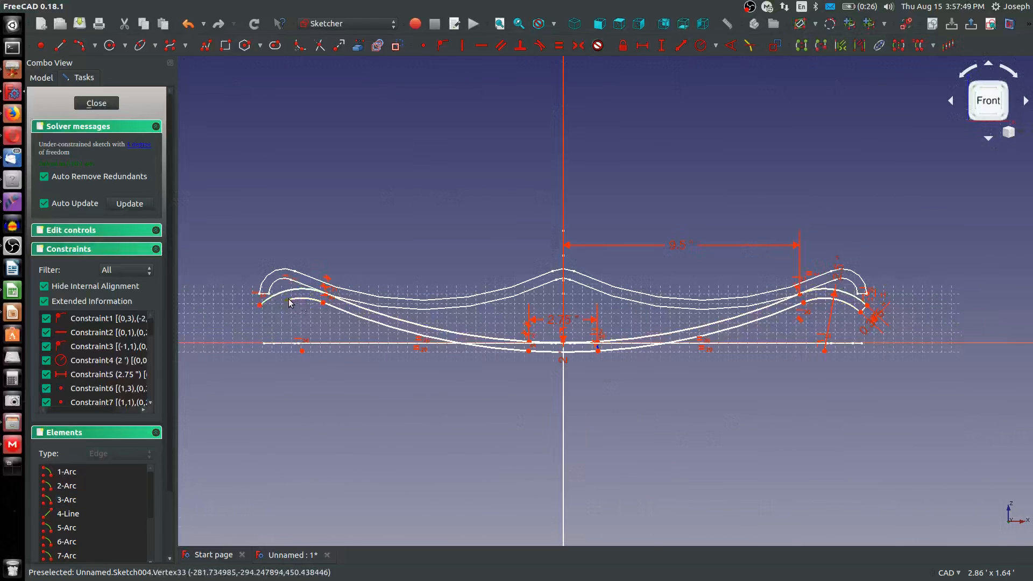
pyautogui.click(861, 312)
pyautogui.press('h')
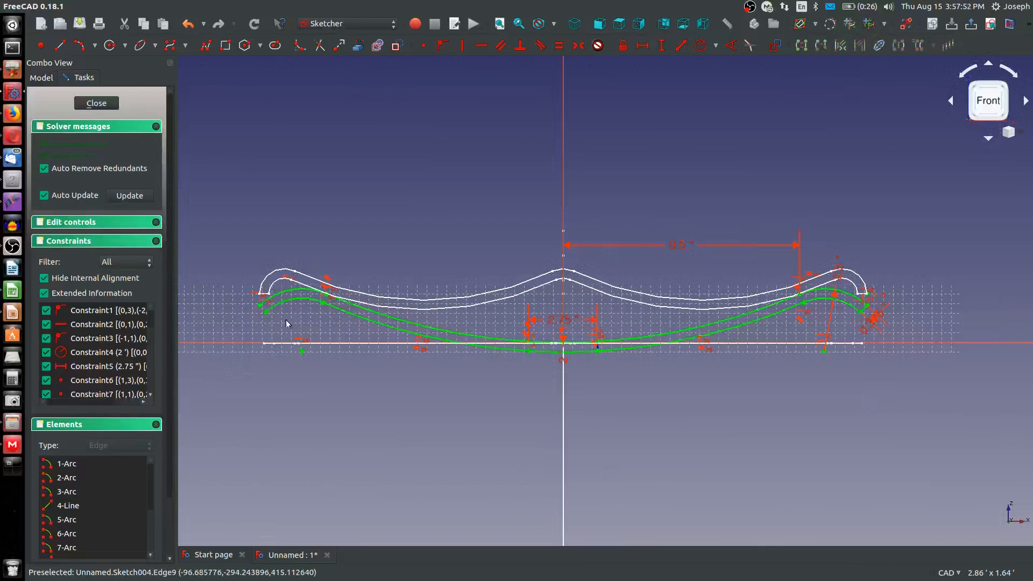
# Draw a closing line between the free ends of the two left hook arcs and finish the sketch
pyautogui.scroll(2, 286, 323)
pyautogui.click(60, 45)
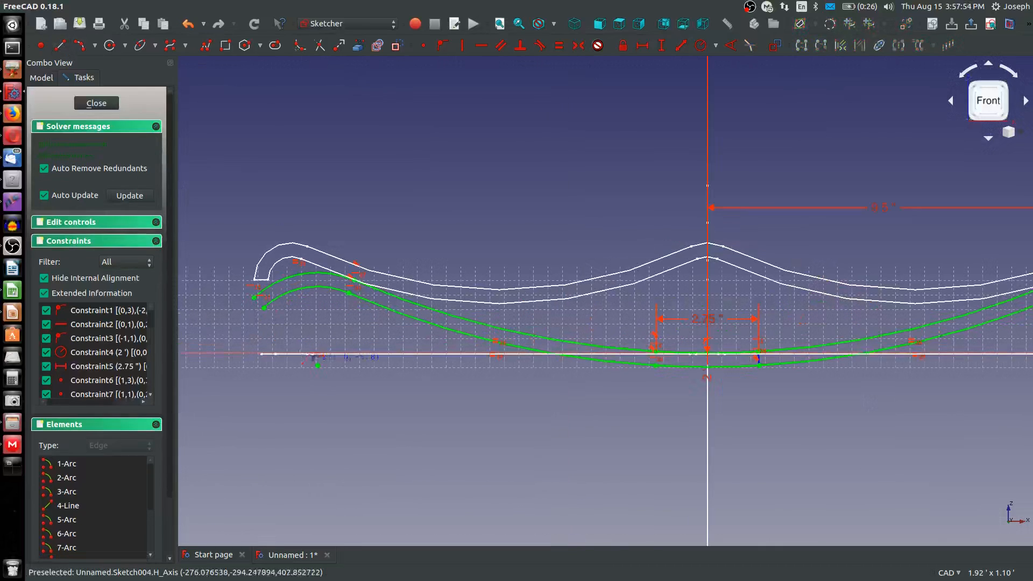
pyautogui.click(254, 297)
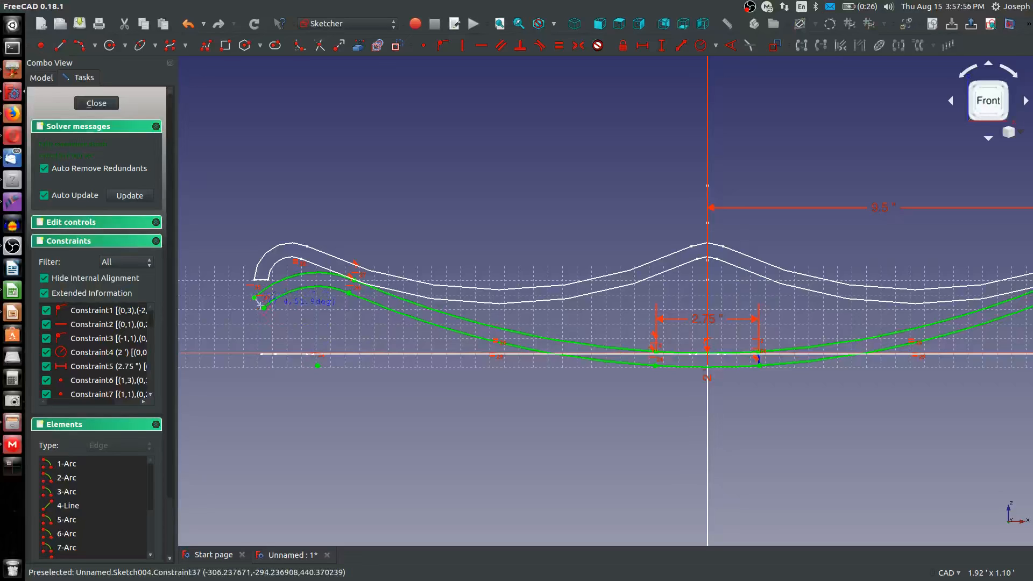
pyautogui.click(263, 308)
pyautogui.rightClick(279, 332)
pyautogui.scroll(-2, 280, 332)
pyautogui.scroll(-2, 279, 334)
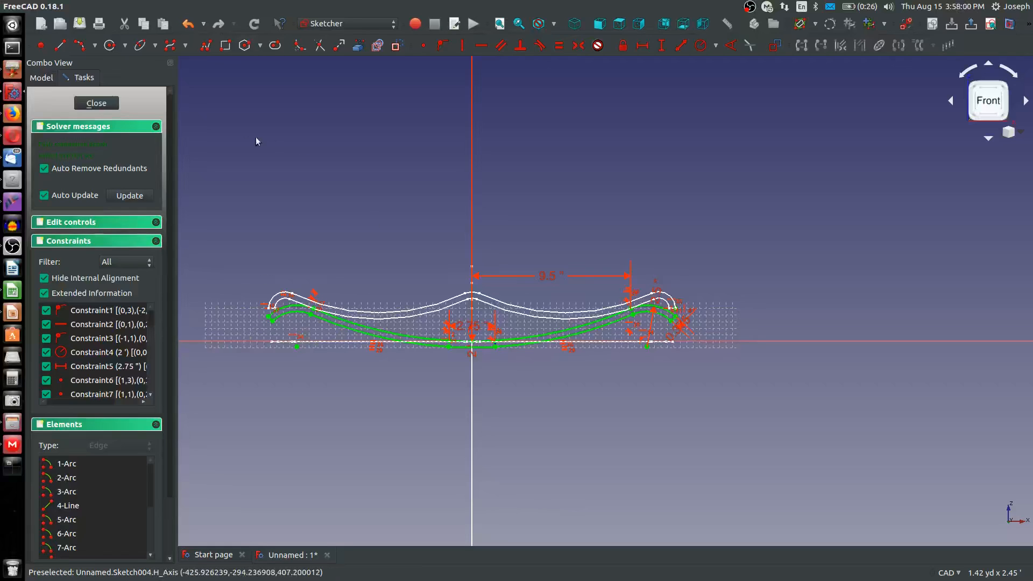
pyautogui.click(96, 103)
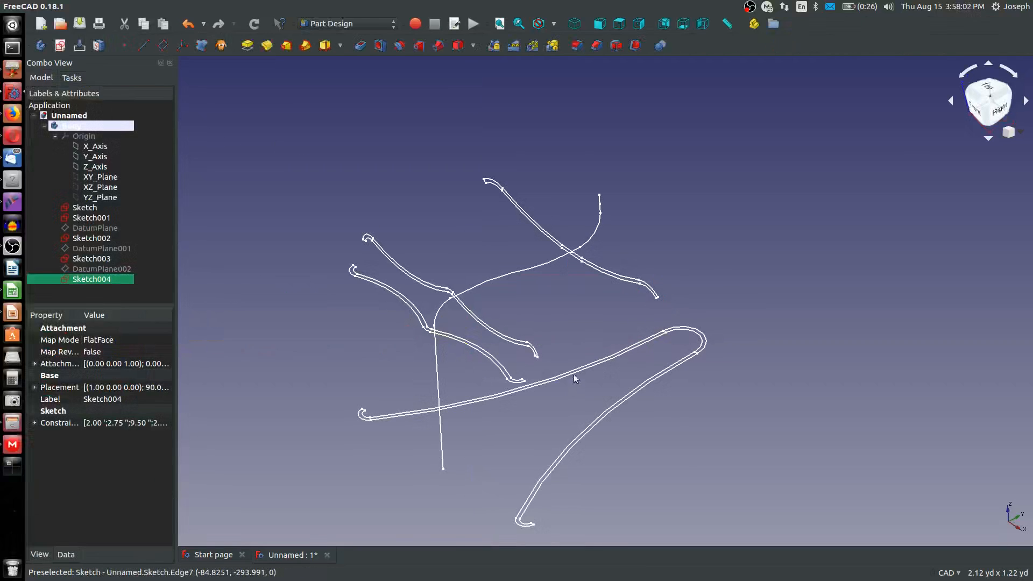
# Hide DatumPlane002 so that only the sketches are displayed
pyautogui.click(305, 45)
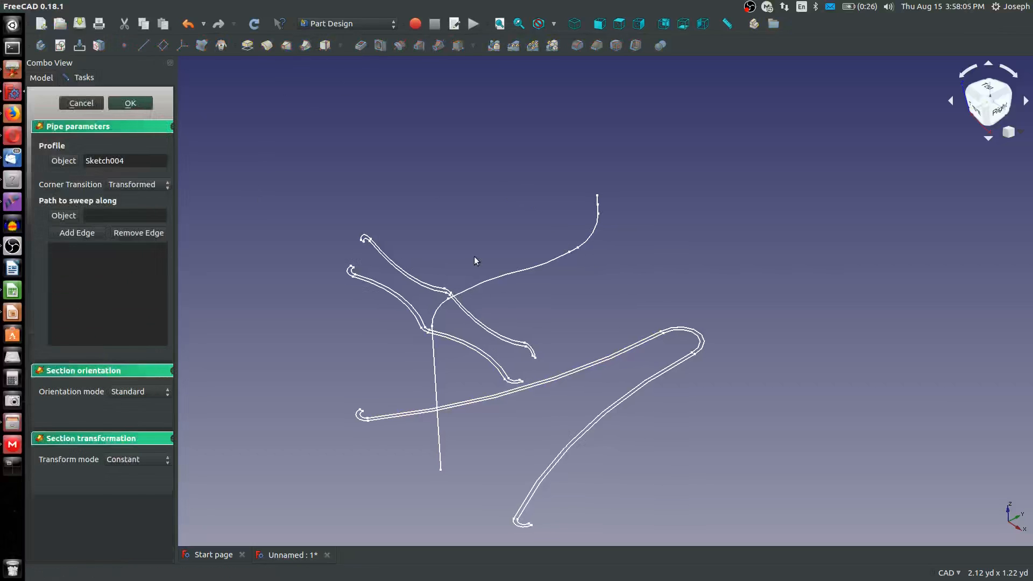
pyautogui.click(74, 104)
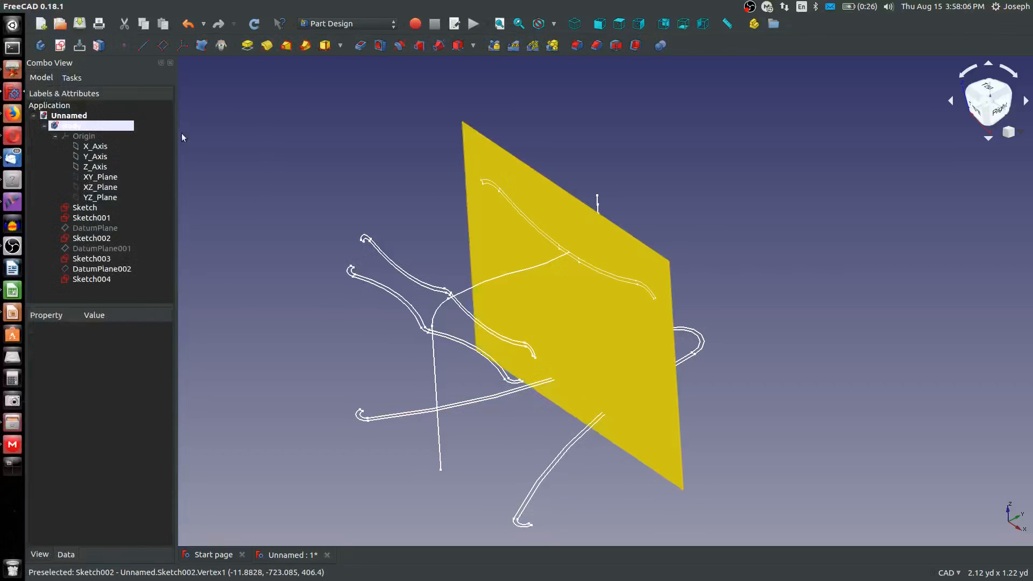
pyautogui.click(511, 161)
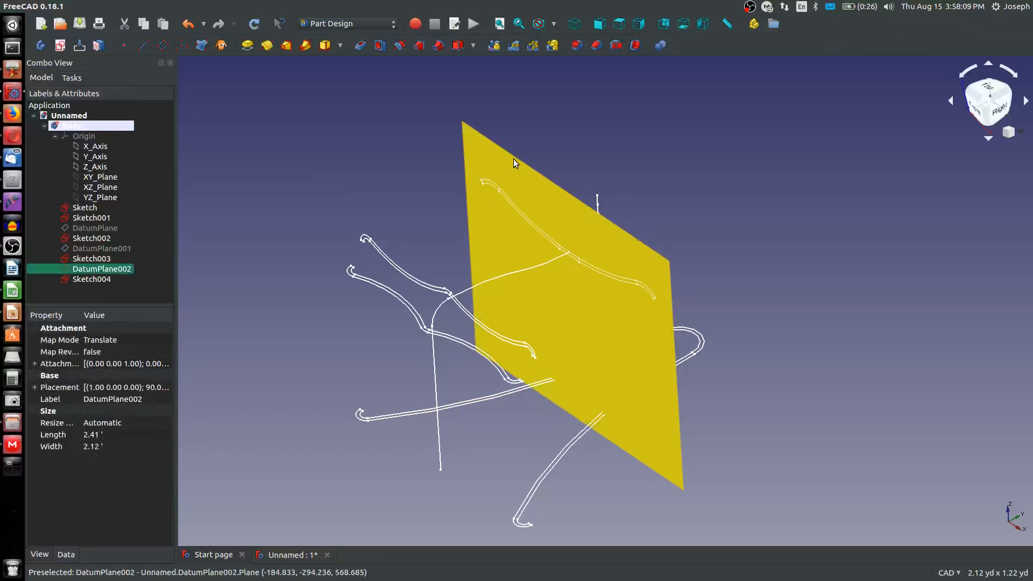
pyautogui.press('space')
# Set up an additive pipe sweeping the bell-like Sketch profile along Sketch001, with the transform mode set to Multisection
pyautogui.click(694, 336)
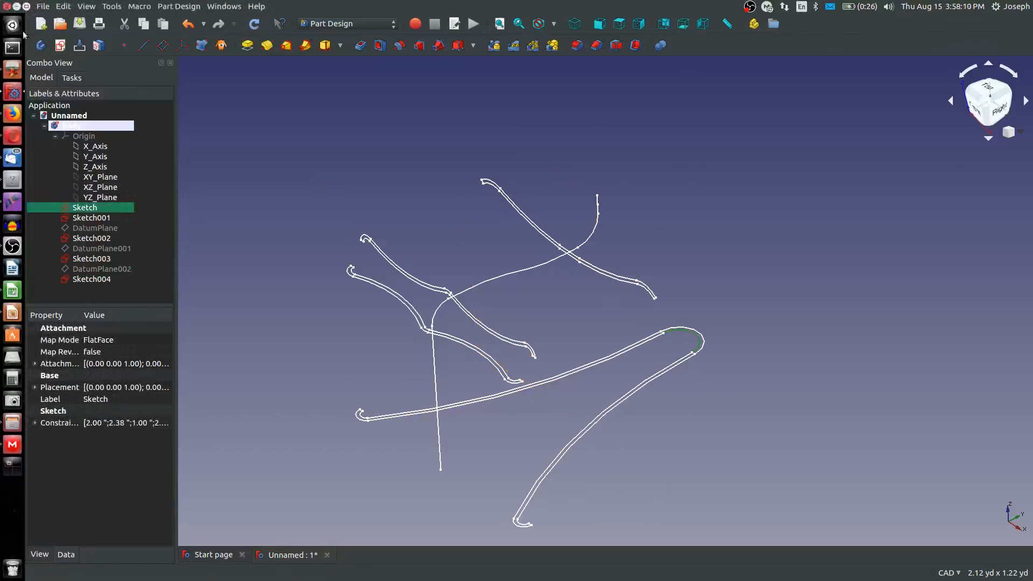
pyautogui.click(304, 46)
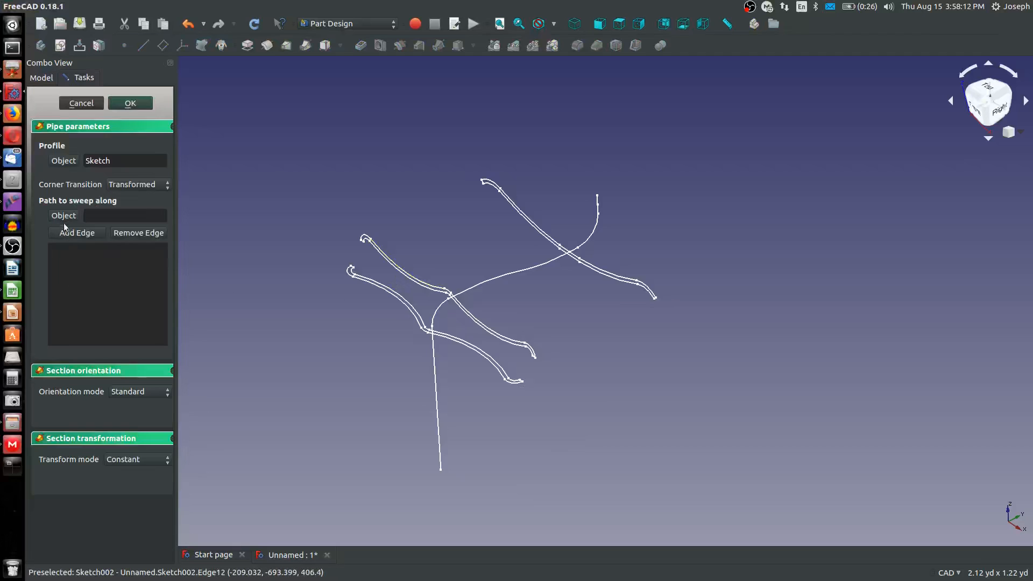
pyautogui.click(438, 408)
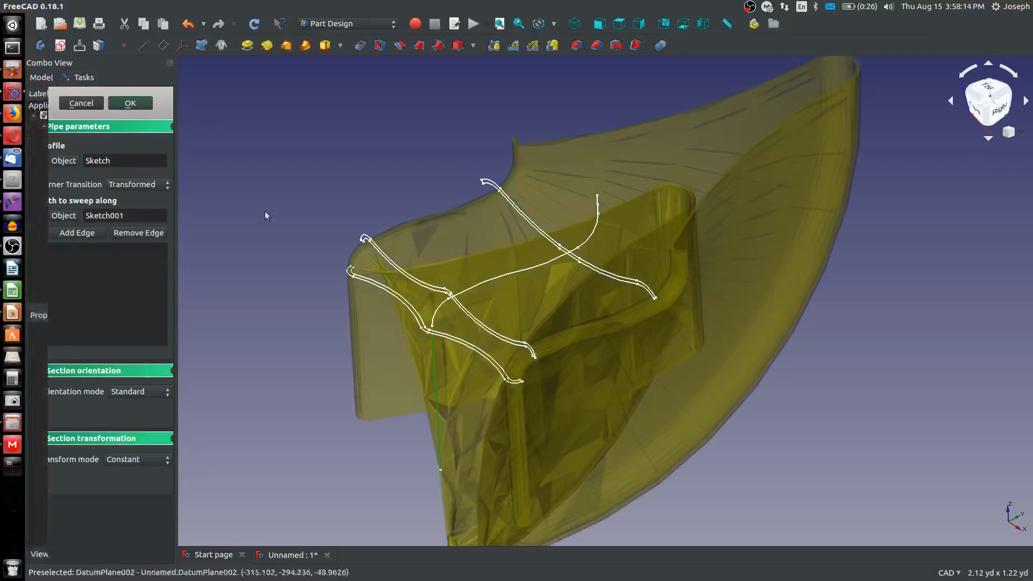
pyautogui.click(118, 459)
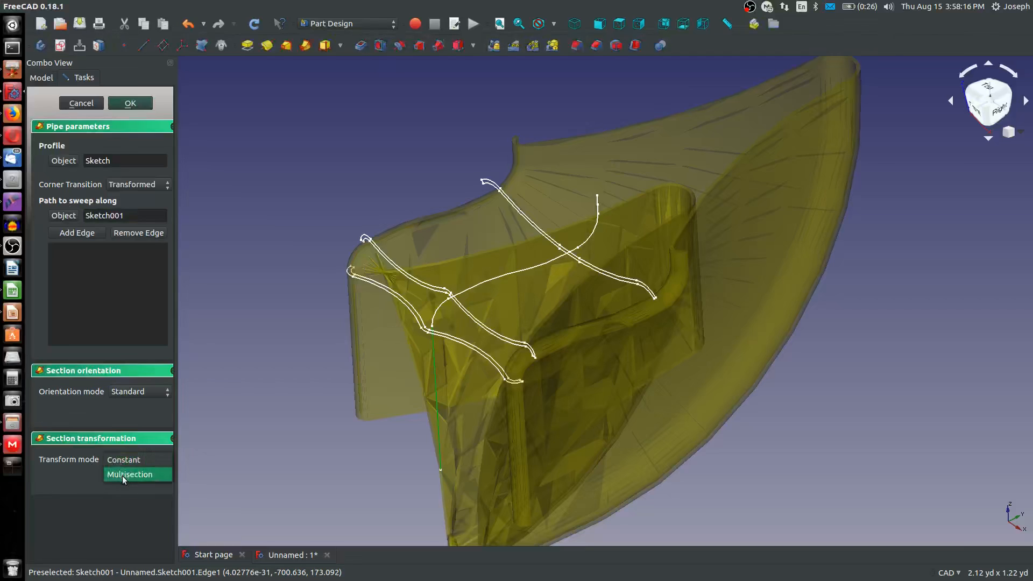
pyautogui.click(121, 475)
# Add Sketch002, Sketch003 and Sketch004 as sections of the pipe and accept it
pyautogui.scroll(4, 424, 341)
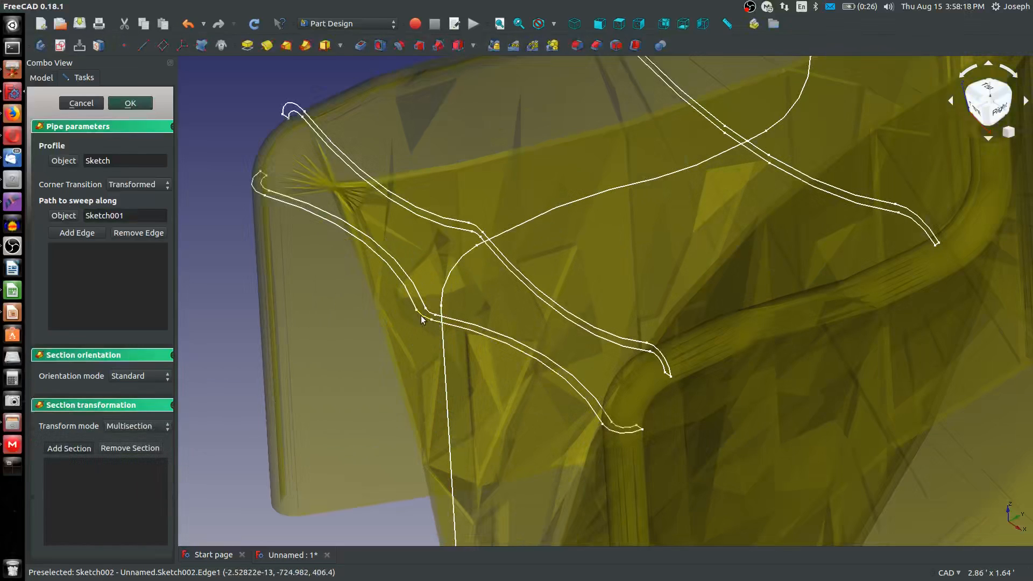
pyautogui.click(422, 320)
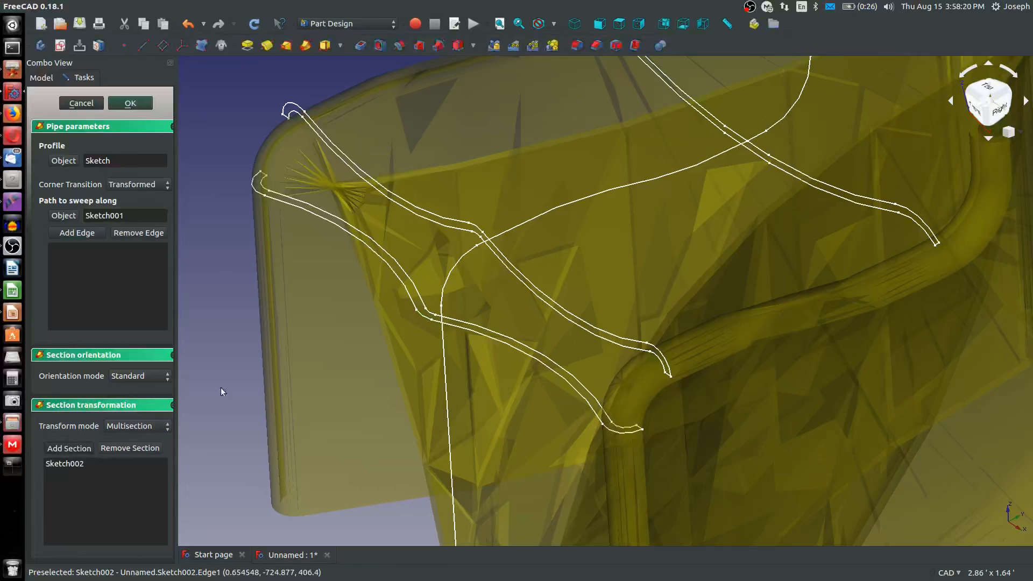
pyautogui.click(476, 232)
pyautogui.scroll(-5, 476, 244)
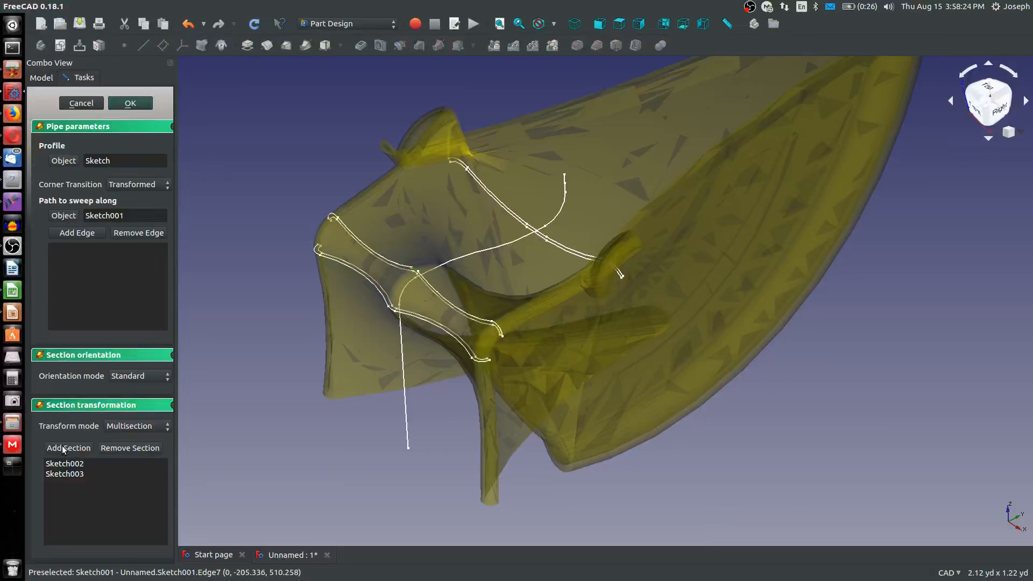
pyautogui.scroll(5, 531, 207)
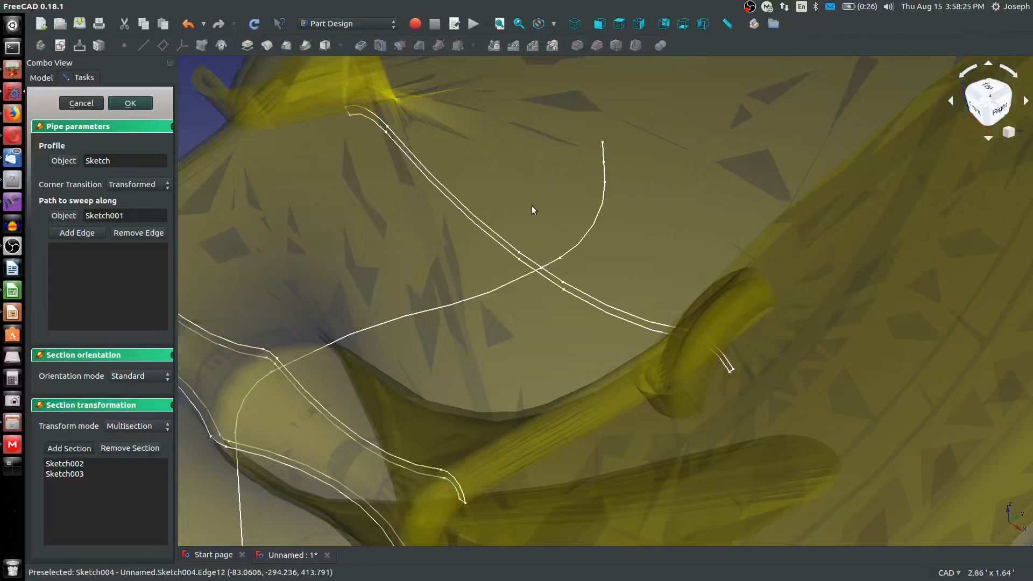
pyautogui.click(538, 278)
pyautogui.scroll(-5, 542, 281)
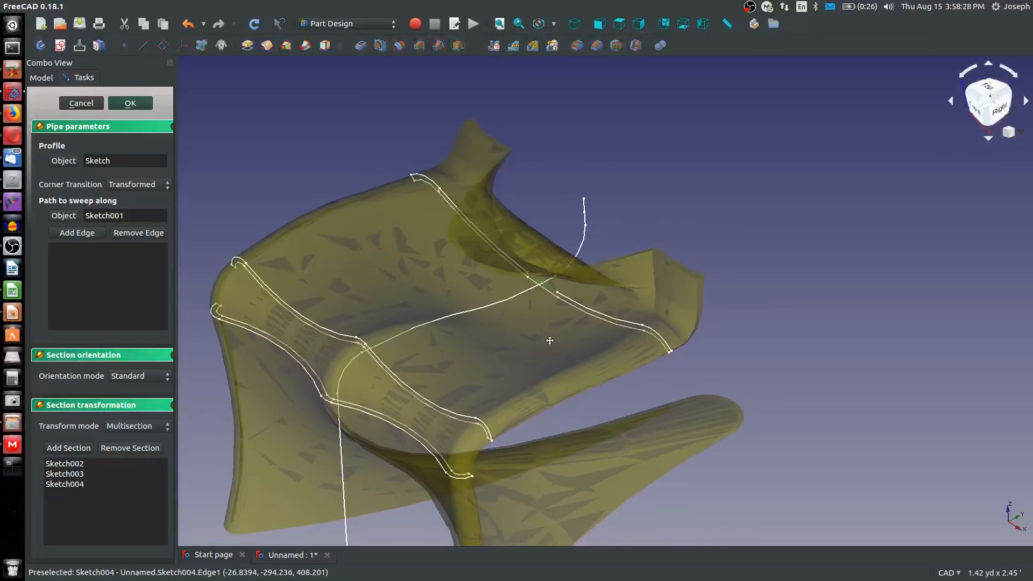
pyautogui.moveTo(550, 340)
pyautogui.mouseDown(button='middle')
pyautogui.moveTo(362, 364)
pyautogui.moveTo(559, 328)
pyautogui.mouseUp(button='middle')
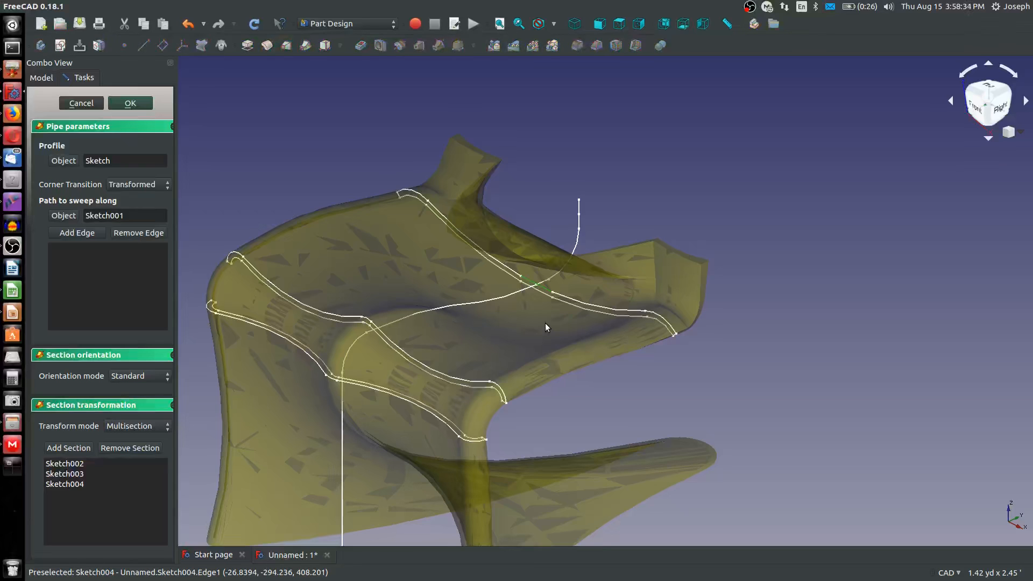
pyautogui.click(128, 104)
pyautogui.moveTo(434, 296); pyautogui.dragTo(292, 240, button='middle')
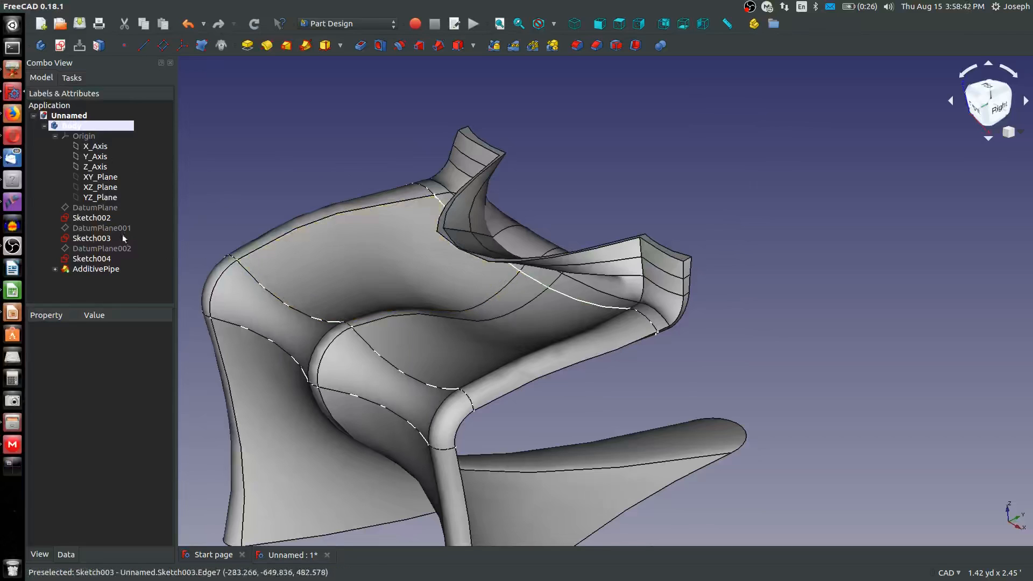
# Delete the additive pipe and show Sketch and Sketch001 again
pyautogui.click(88, 269)
pyautogui.rightClick(98, 268)
pyautogui.click(130, 428)
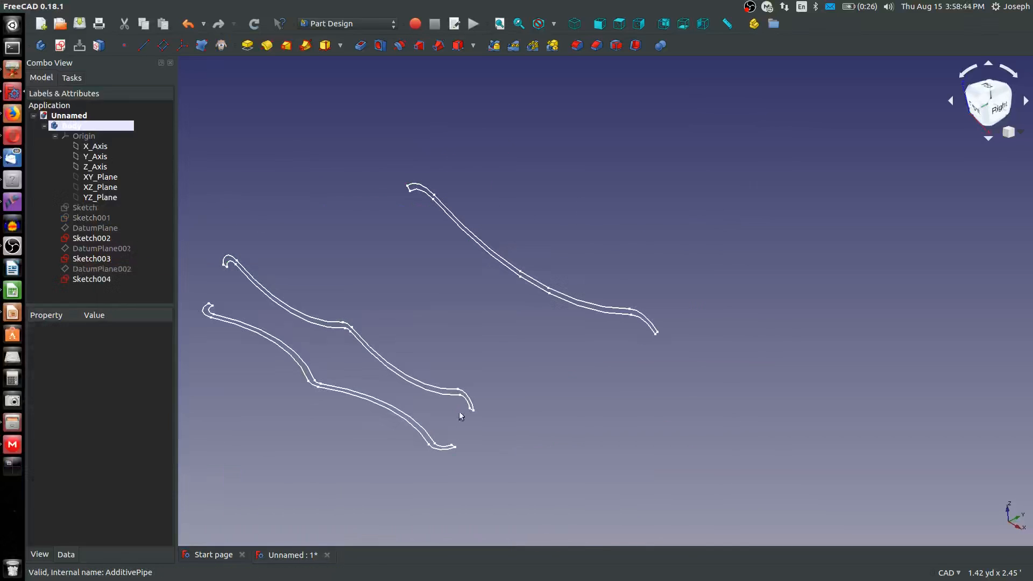
pyautogui.click(83, 210)
pyautogui.press('space')
pyautogui.click(86, 218)
pyautogui.press('space')
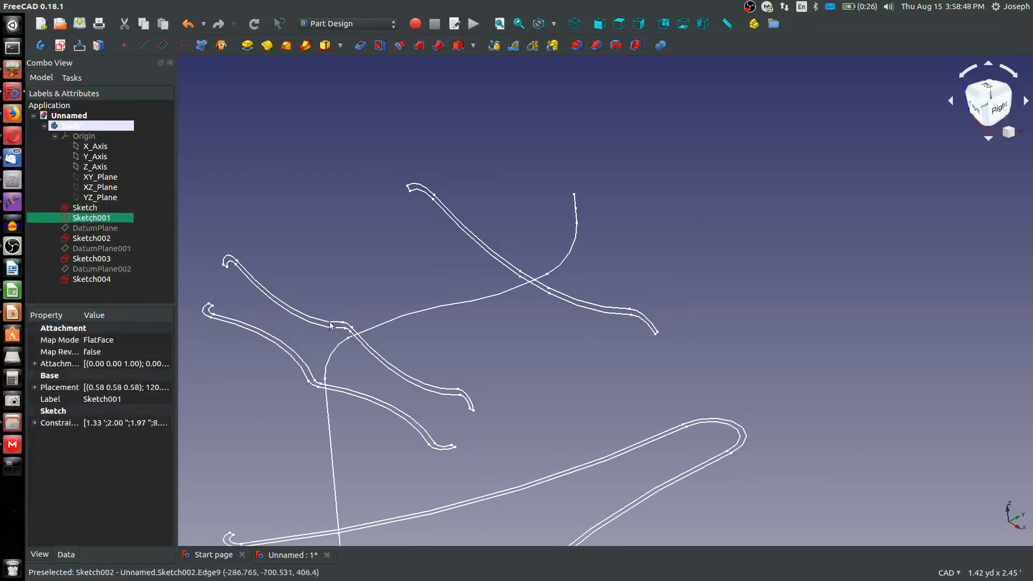
pyautogui.scroll(-3, 486, 321)
pyautogui.scroll(2, 486, 321)
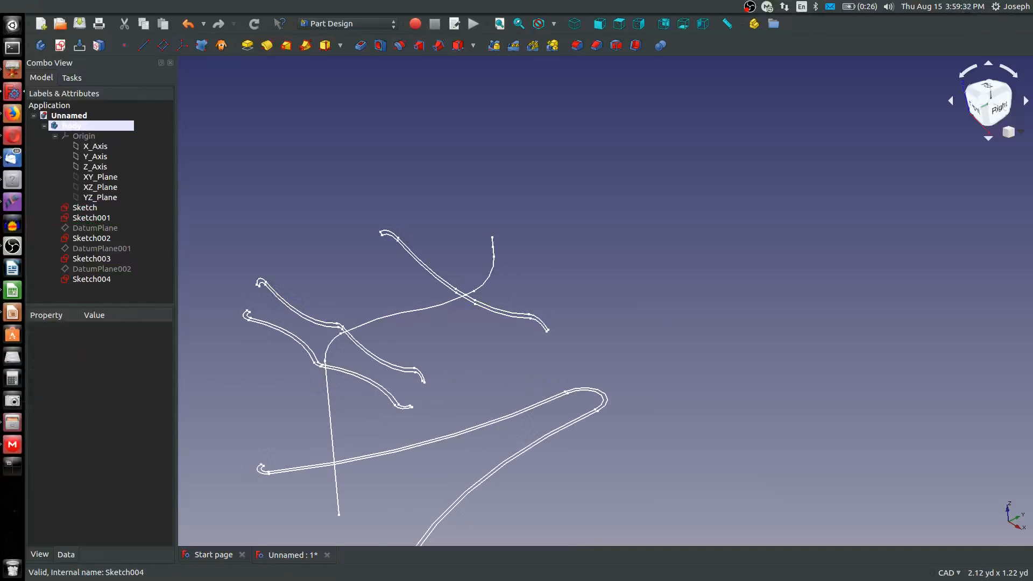
pyautogui.scroll(-2, 534, 229)
pyautogui.scroll(6, 535, 228)
pyautogui.scroll(-3, 535, 228)
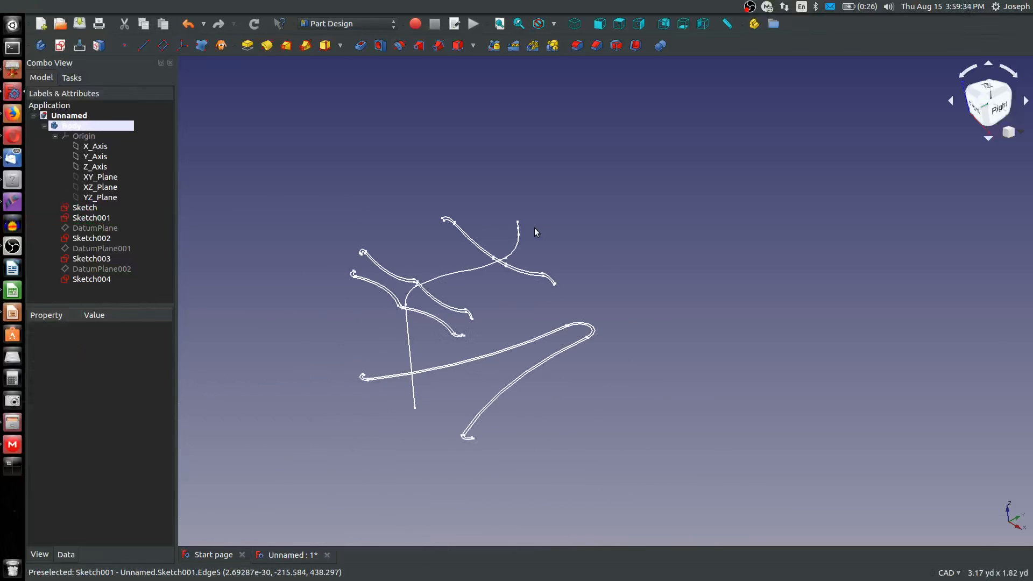
pyautogui.scroll(3, 534, 228)
pyautogui.scroll(-2, 467, 304)
pyautogui.scroll(2, 468, 304)
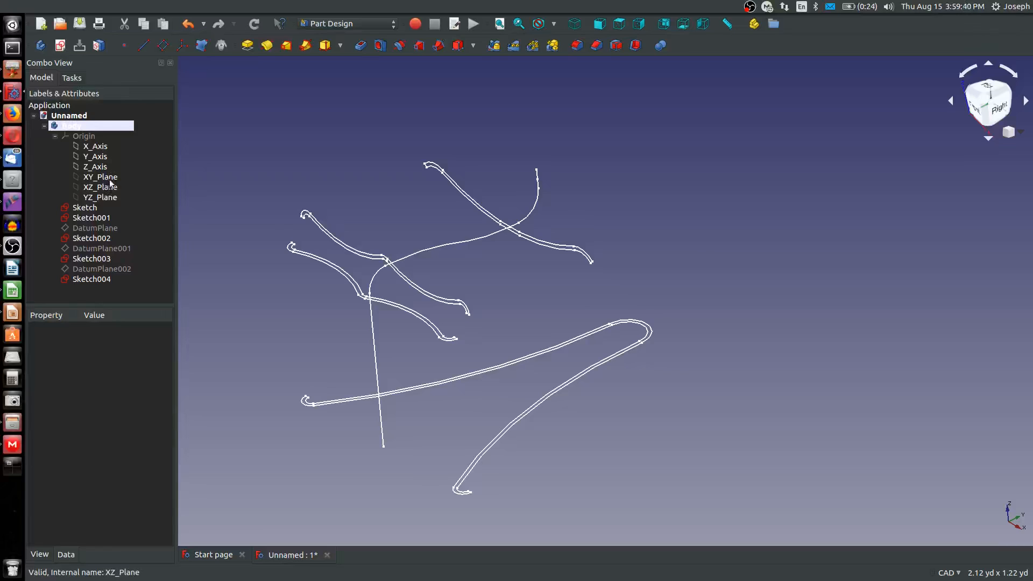
pyautogui.click(60, 45)
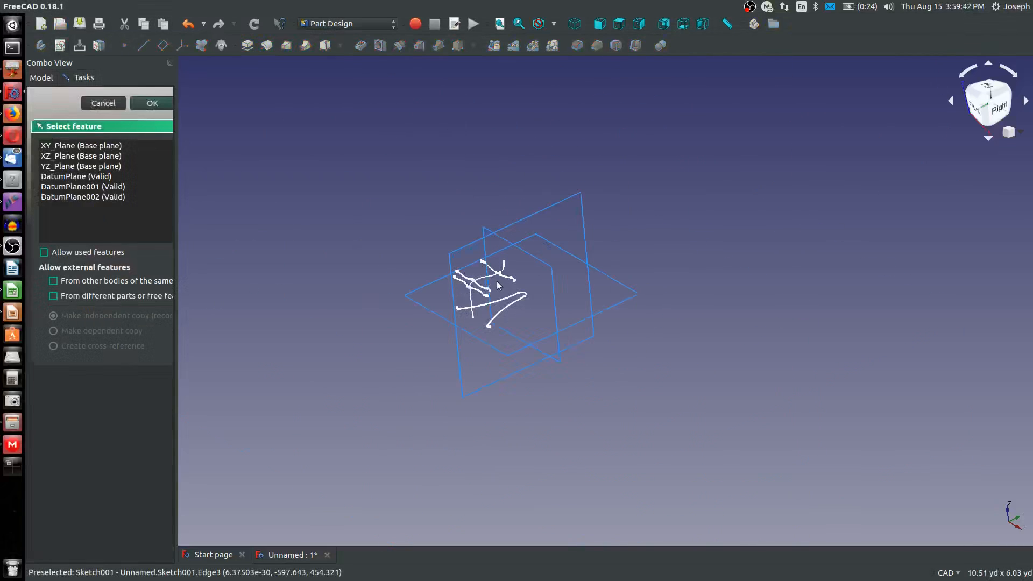
pyautogui.moveTo(496, 281)
pyautogui.mouseDown(button='middle')
pyautogui.moveTo(548, 376)
pyautogui.moveTo(535, 321)
pyautogui.mouseUp(button='middle')
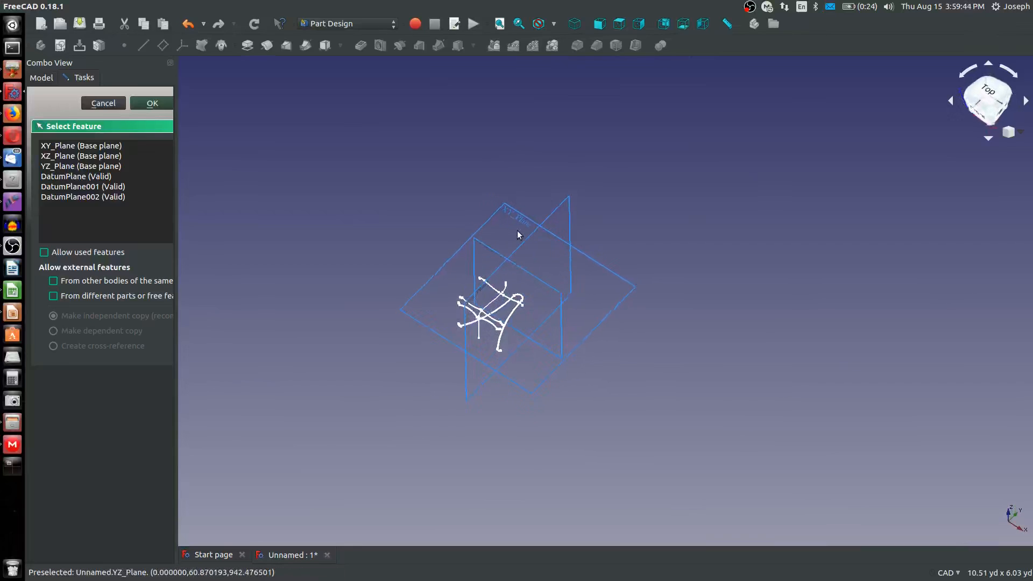
pyautogui.scroll(3, 517, 232)
pyautogui.click(102, 103)
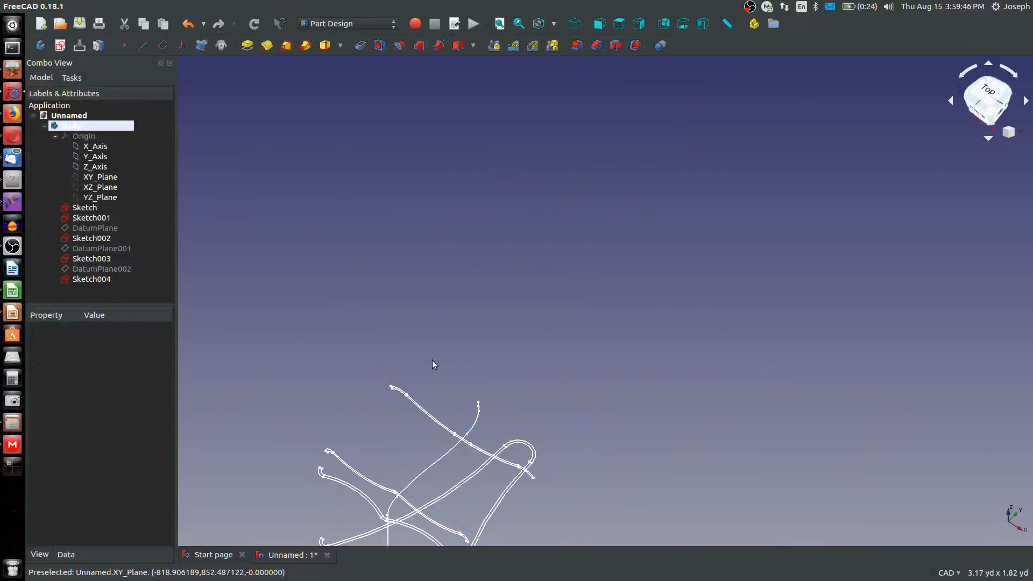
# Create a datum plane parallel to the XY plane with its origin translated to Vertex7 near the upper end of Sketch001, and hide it
pyautogui.scroll(4, 435, 376)
pyautogui.moveTo(505, 437); pyautogui.dragTo(508, 390, button='middle')
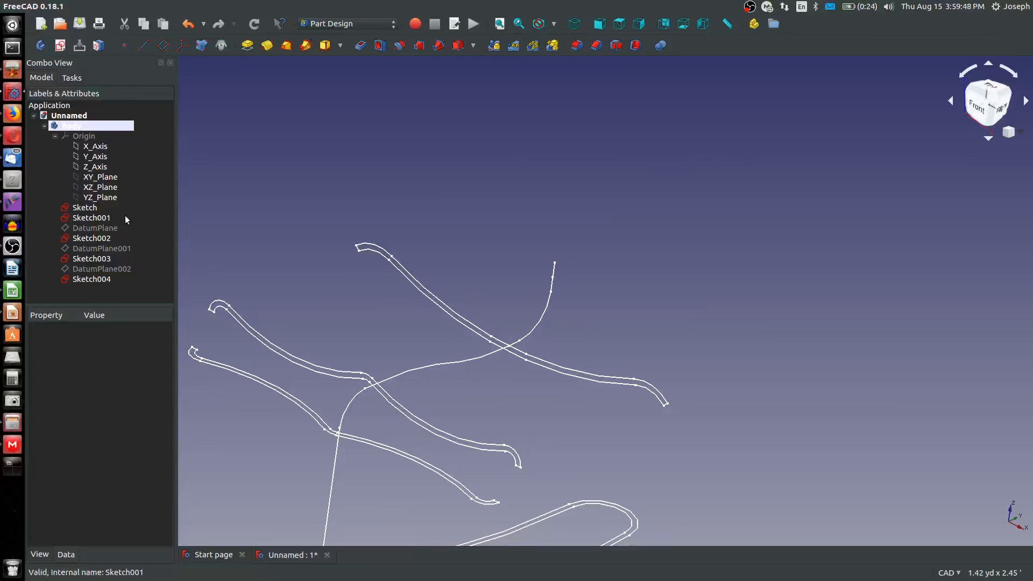
pyautogui.click(101, 178)
pyautogui.click(163, 46)
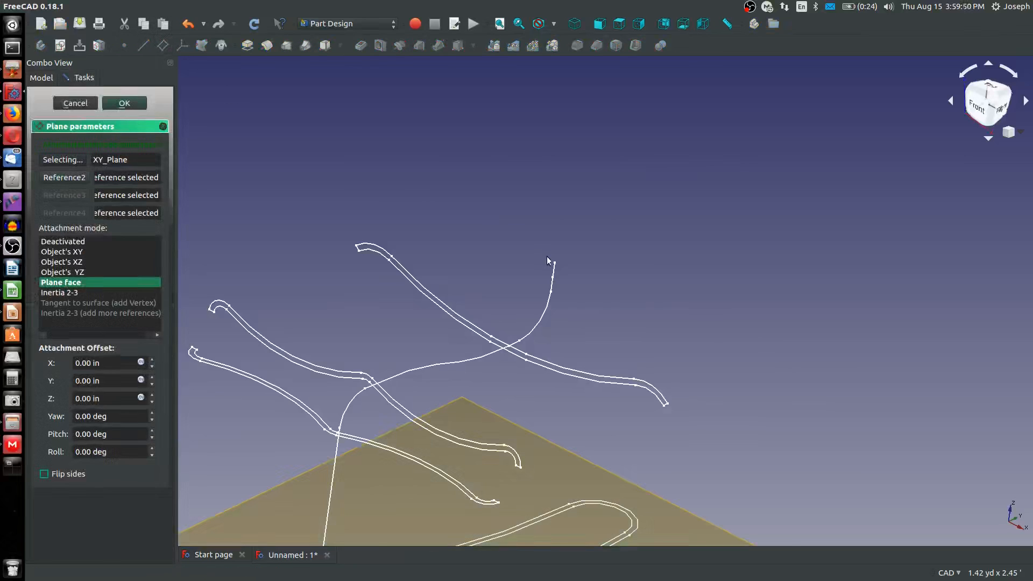
pyautogui.click(552, 276)
pyautogui.scroll(5, 559, 289)
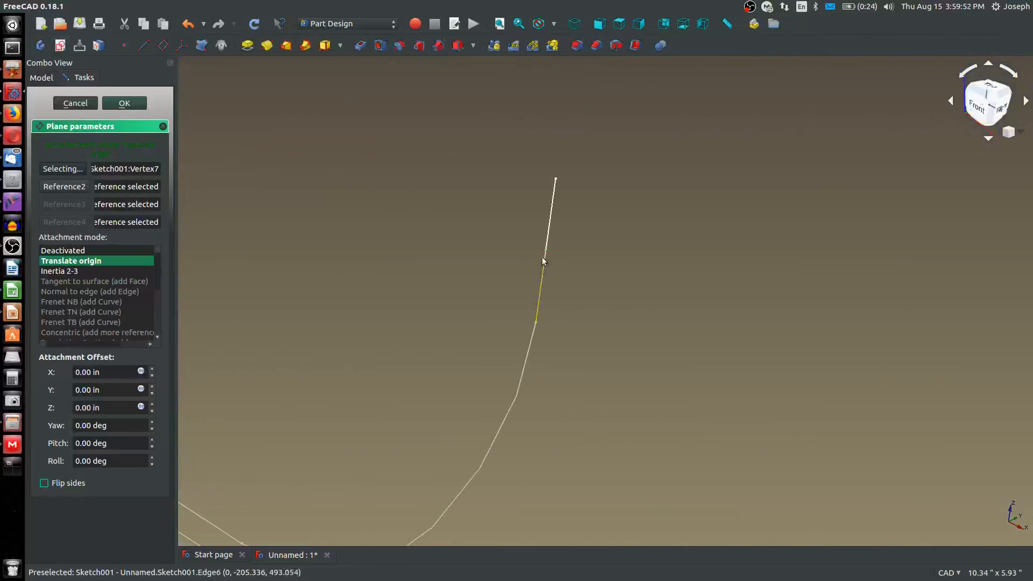
pyautogui.scroll(-5, 545, 237)
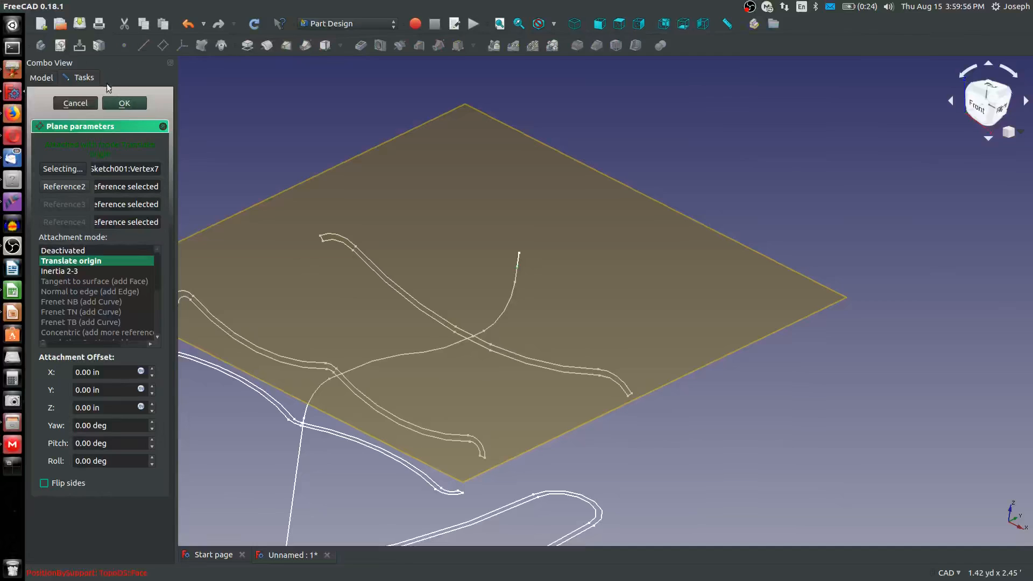
pyautogui.click(113, 103)
pyautogui.click(431, 223)
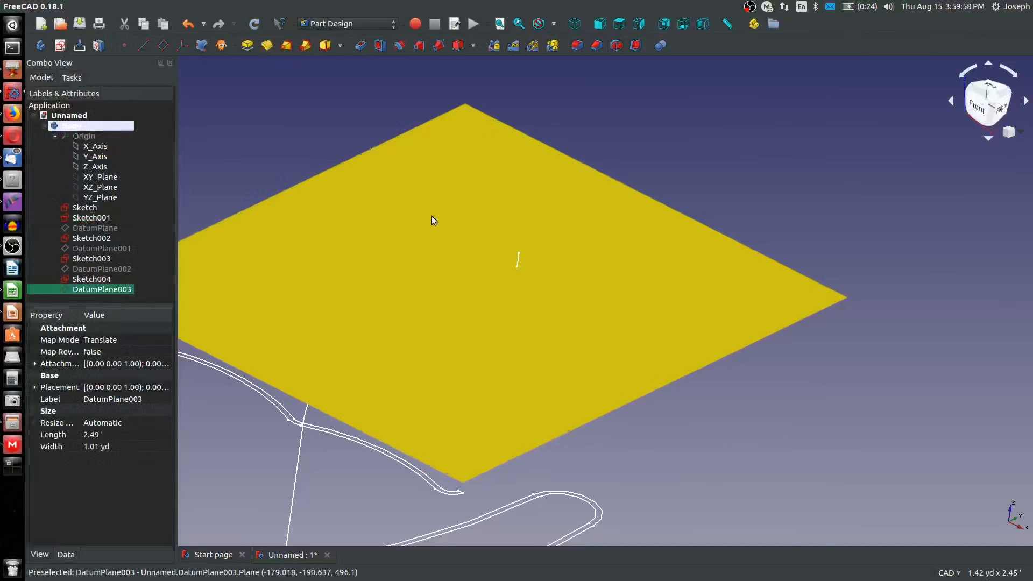
pyautogui.press('space')
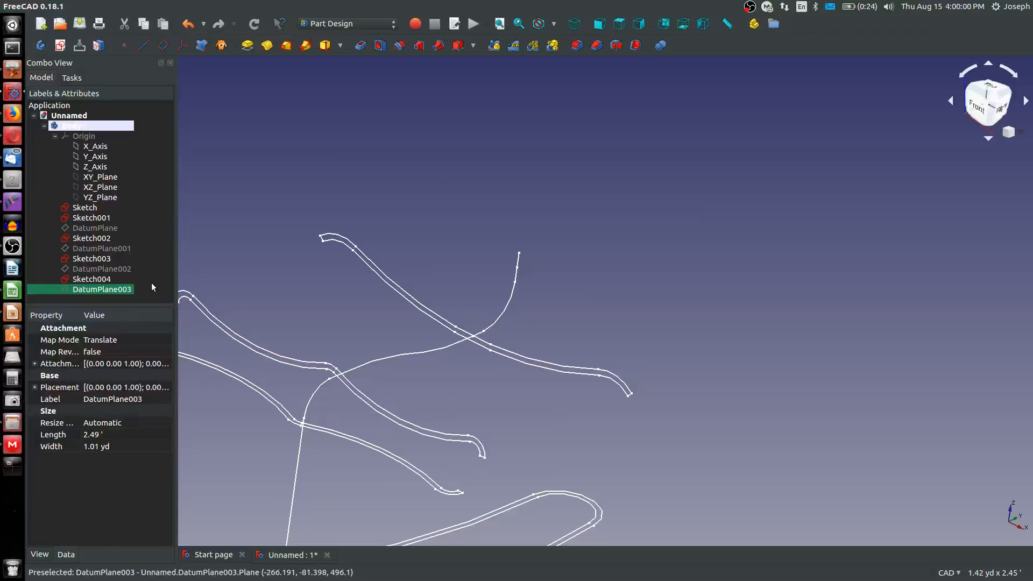
# Create a new sketch on DatumPlane003 and view it perpendicular to the sketch plane
pyautogui.click(60, 45)
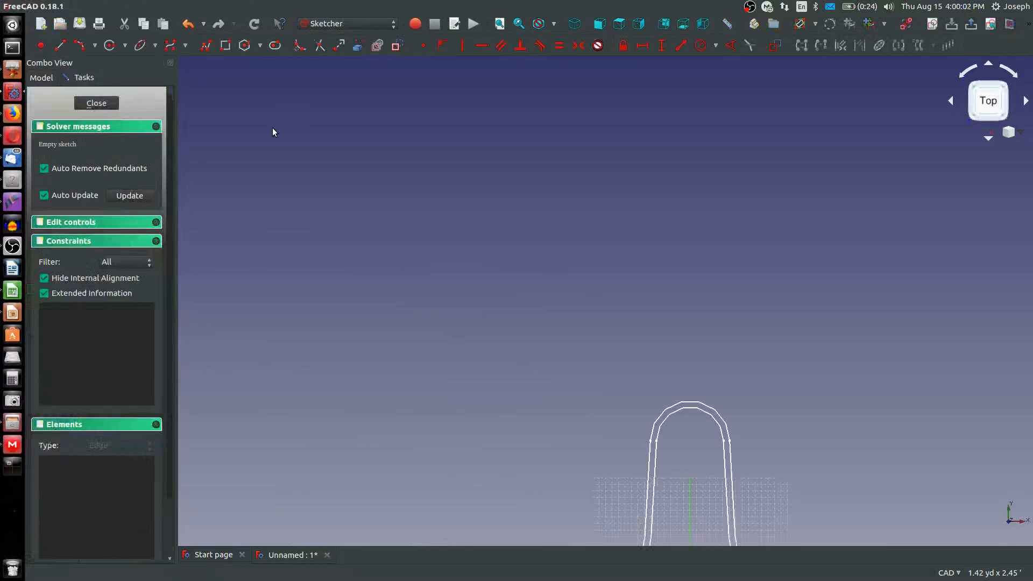
pyautogui.scroll(-2, 662, 426)
pyautogui.moveTo(659, 523)
pyautogui.mouseDown(button='middle')
pyautogui.moveTo(671, 491)
pyautogui.moveTo(615, 307)
pyautogui.moveTo(583, 272)
pyautogui.moveTo(574, 226)
pyautogui.moveTo(534, 200)
pyautogui.moveTo(556, 223)
pyautogui.mouseUp(button='middle')
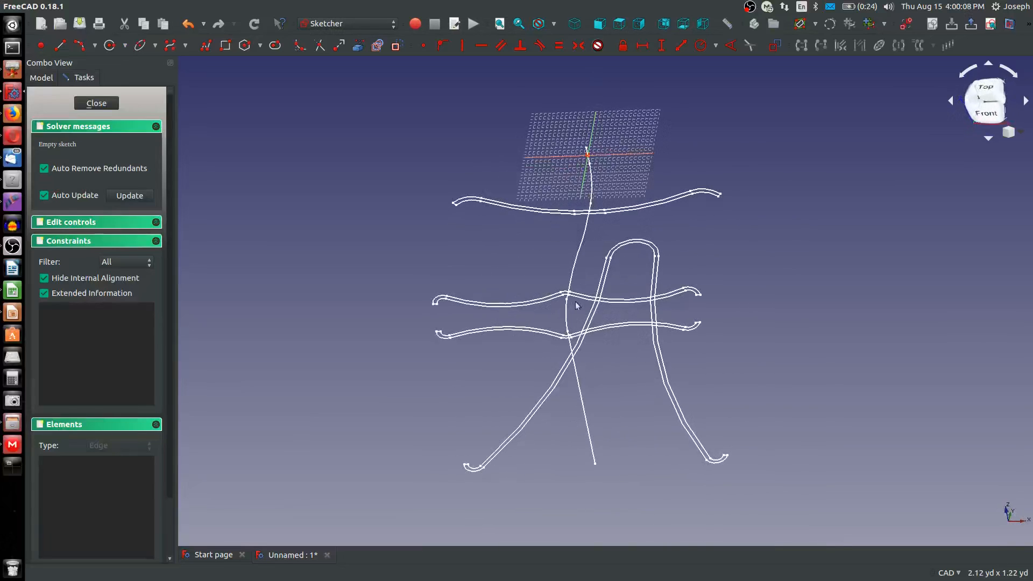
pyautogui.click(990, 25)
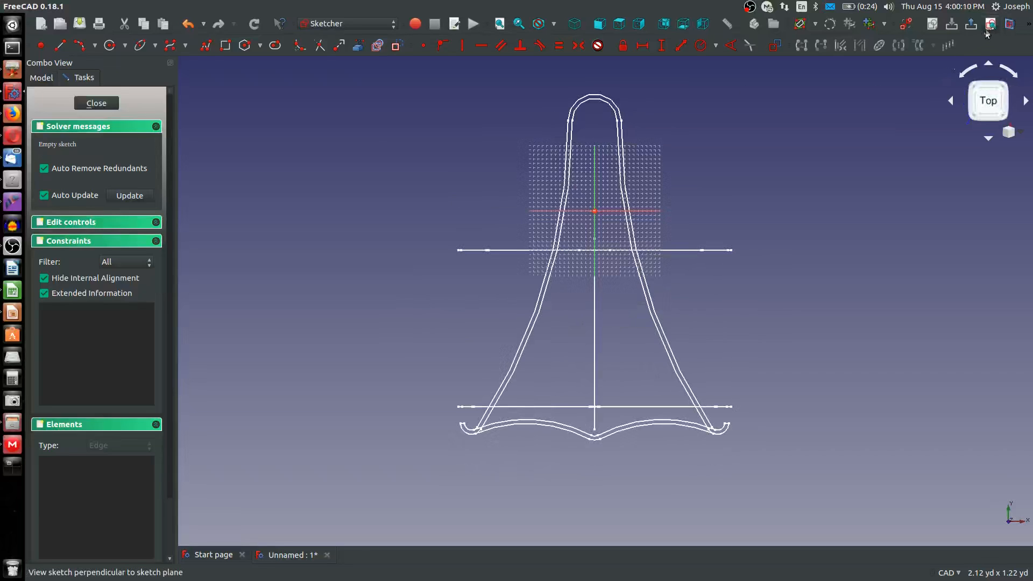
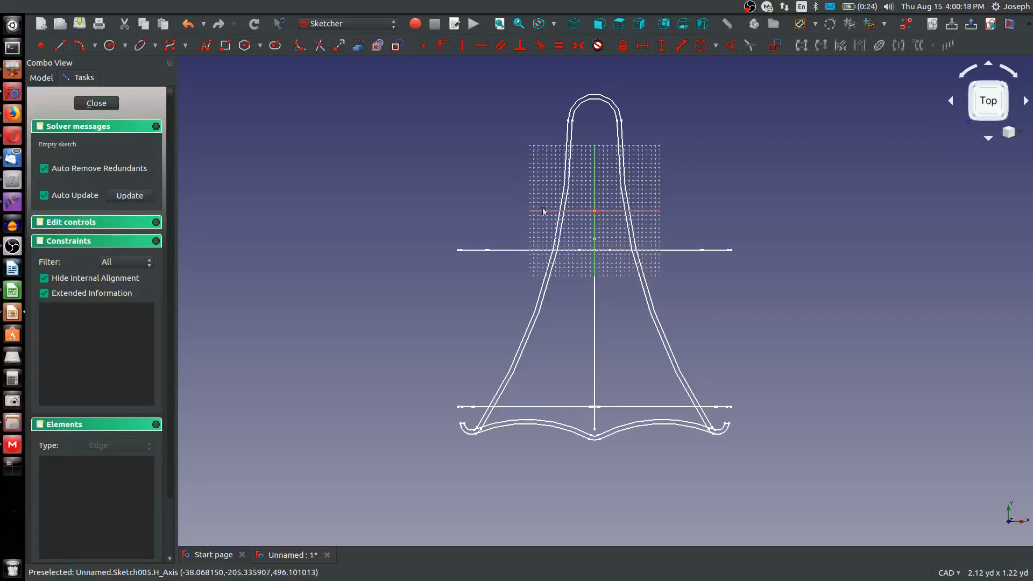
# Draw a shallow, upward-bulging arc that crosses the vertical axis near the sketch origin
pyautogui.scroll(2, 605, 181)
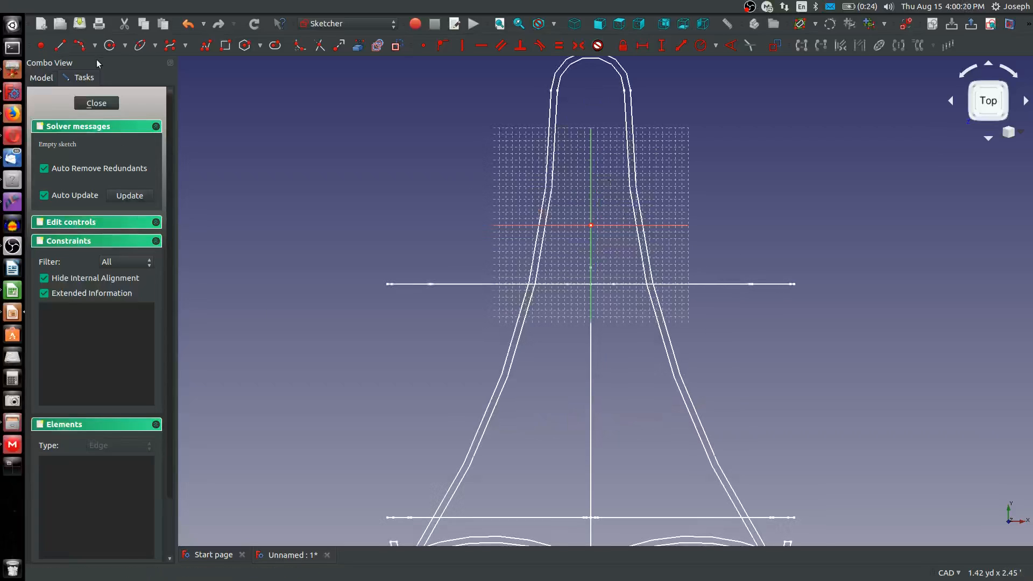
pyautogui.click(79, 46)
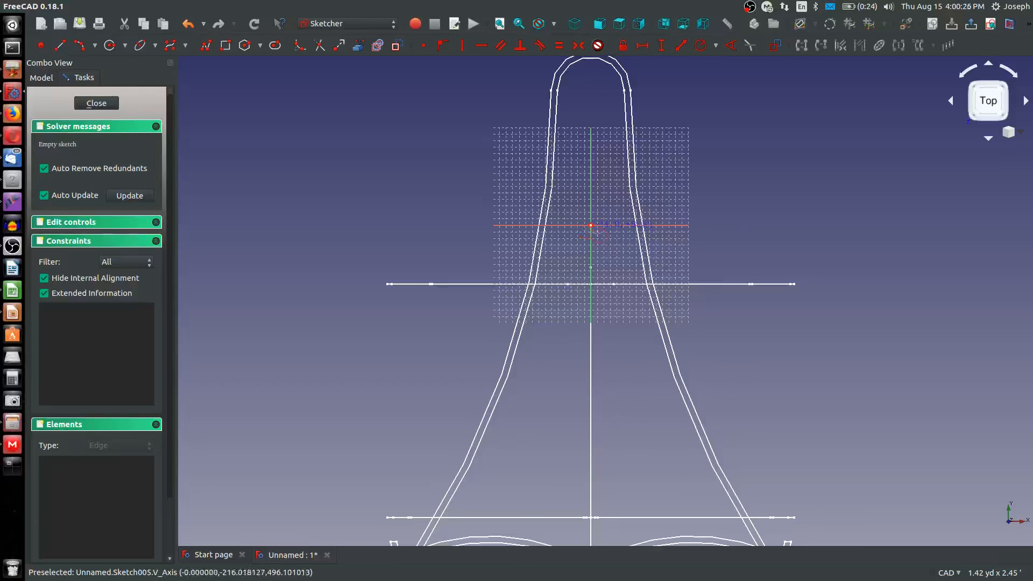
pyautogui.scroll(2, 582, 228)
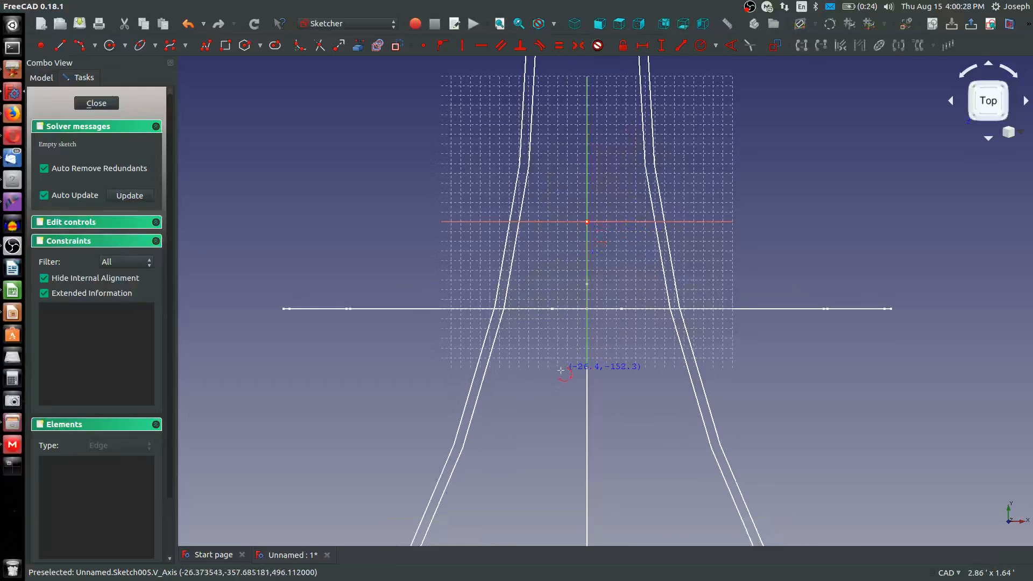
pyautogui.click(560, 226)
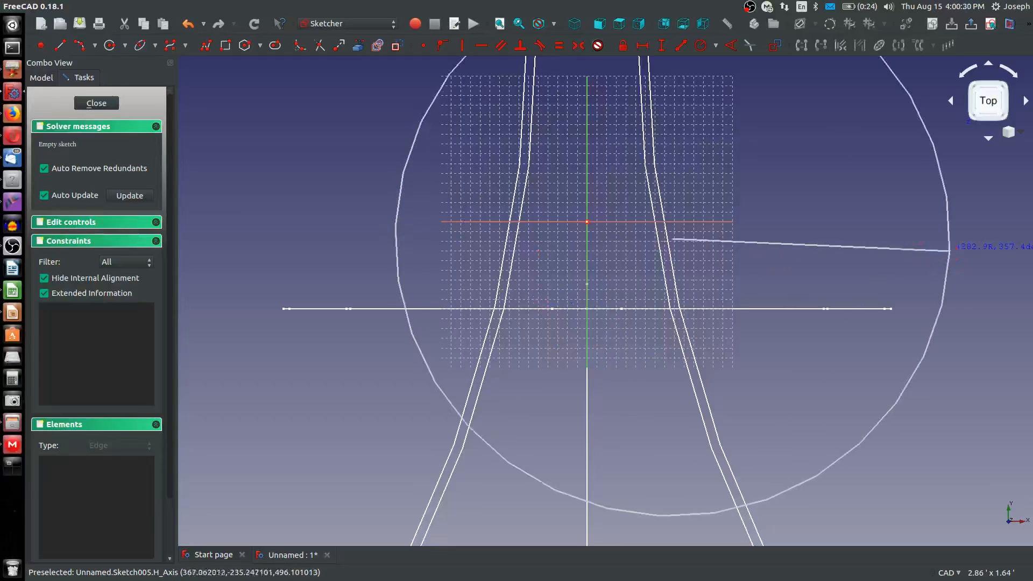
pyautogui.click(620, 228)
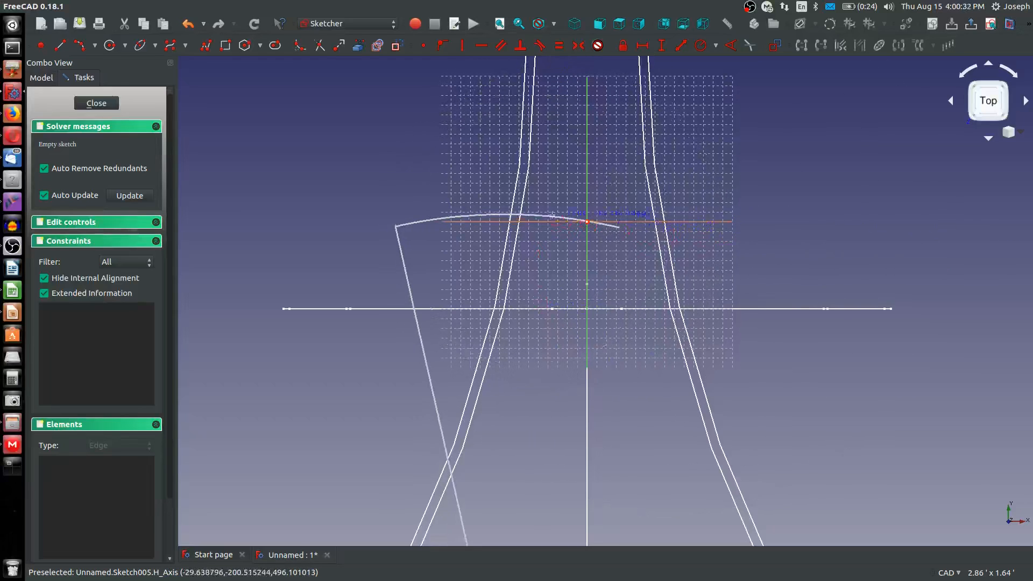
pyautogui.click(581, 220)
pyautogui.click(620, 227)
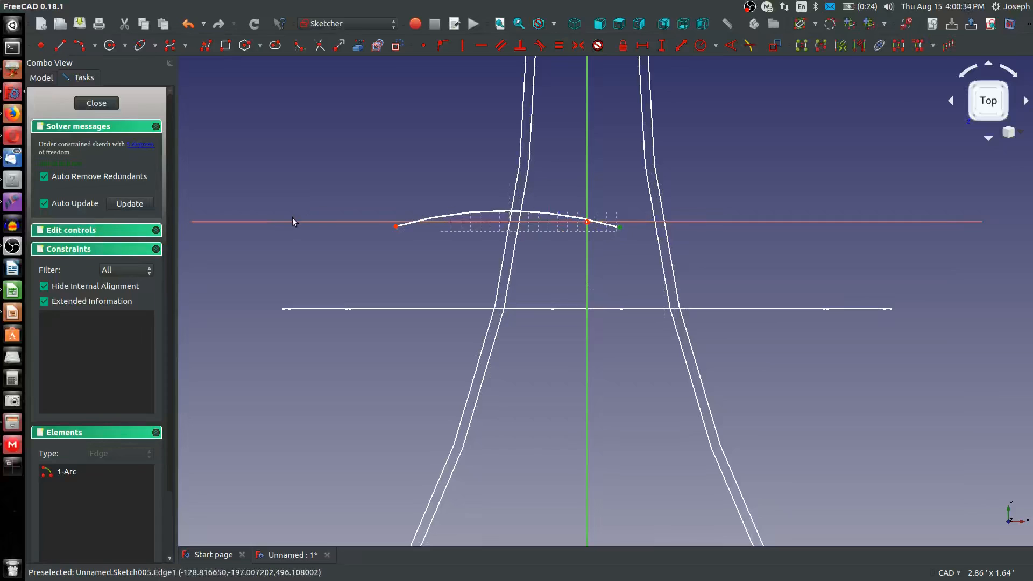
# Constrain the arc's endpoints level with each other, the arc through the origin, and its centre vertically aligned with the origin
pyautogui.click(396, 227)
pyautogui.press('h')
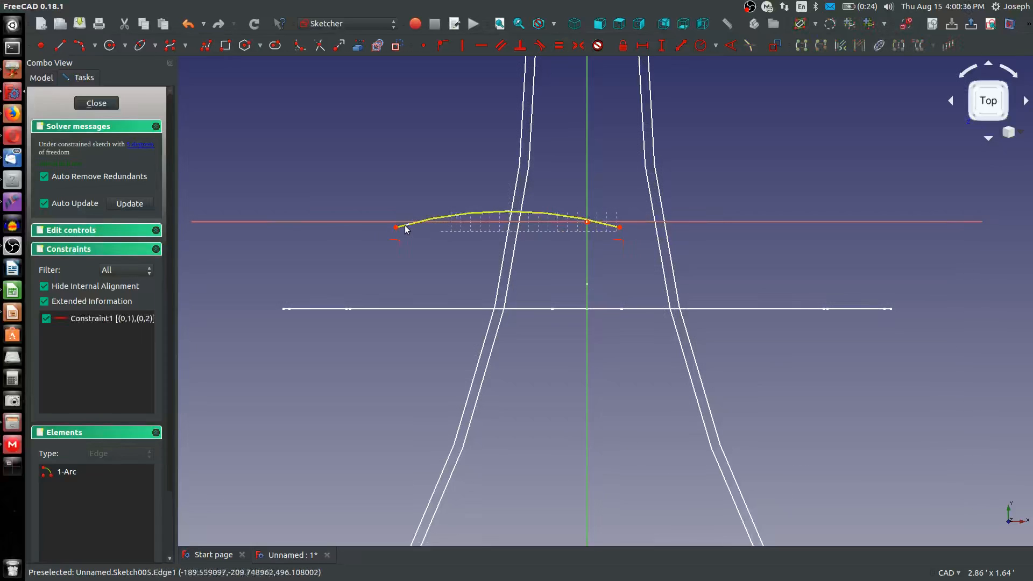
pyautogui.click(479, 212)
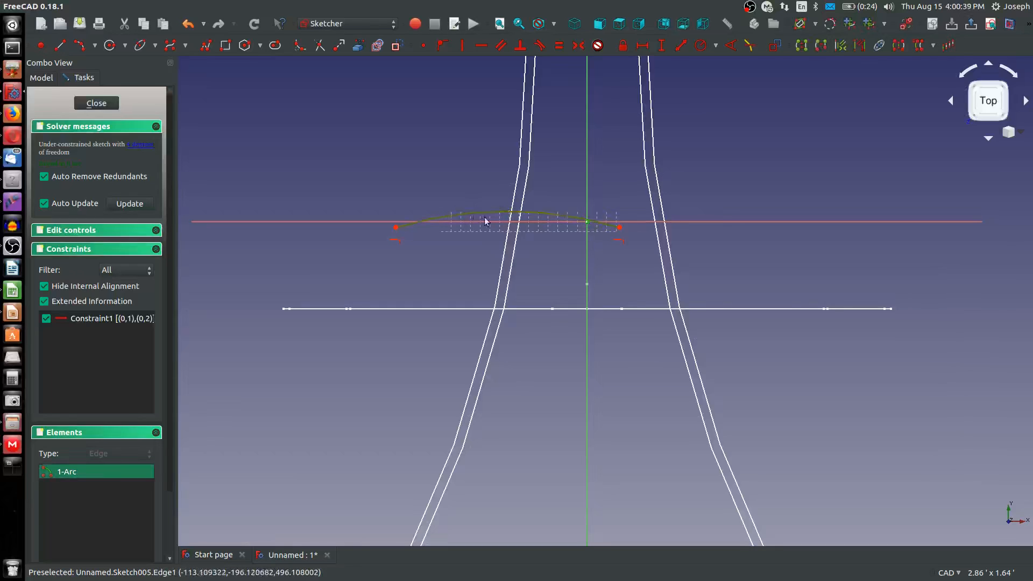
pyautogui.click(442, 45)
pyautogui.scroll(-5, 538, 258)
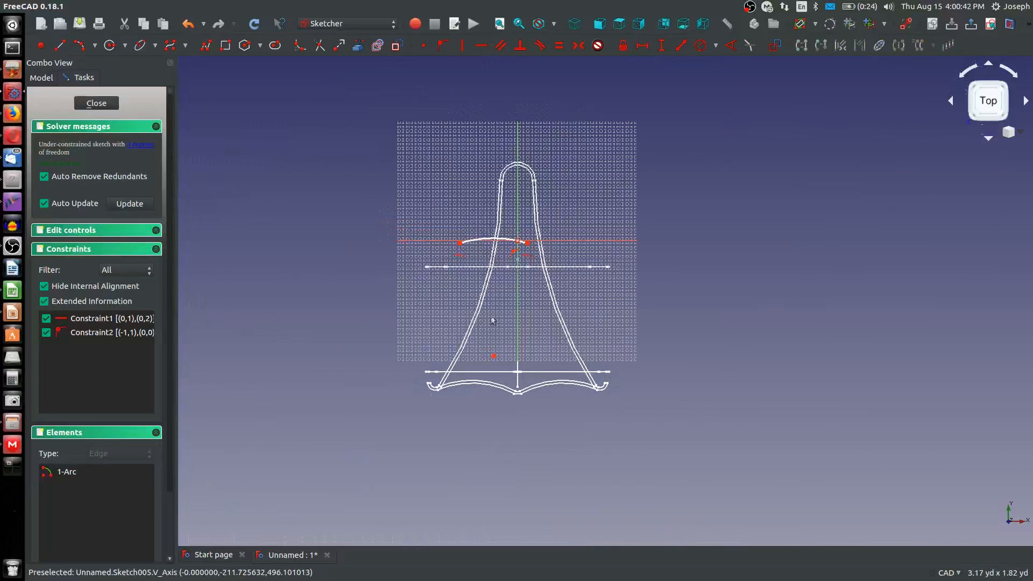
pyautogui.scroll(5, 535, 266)
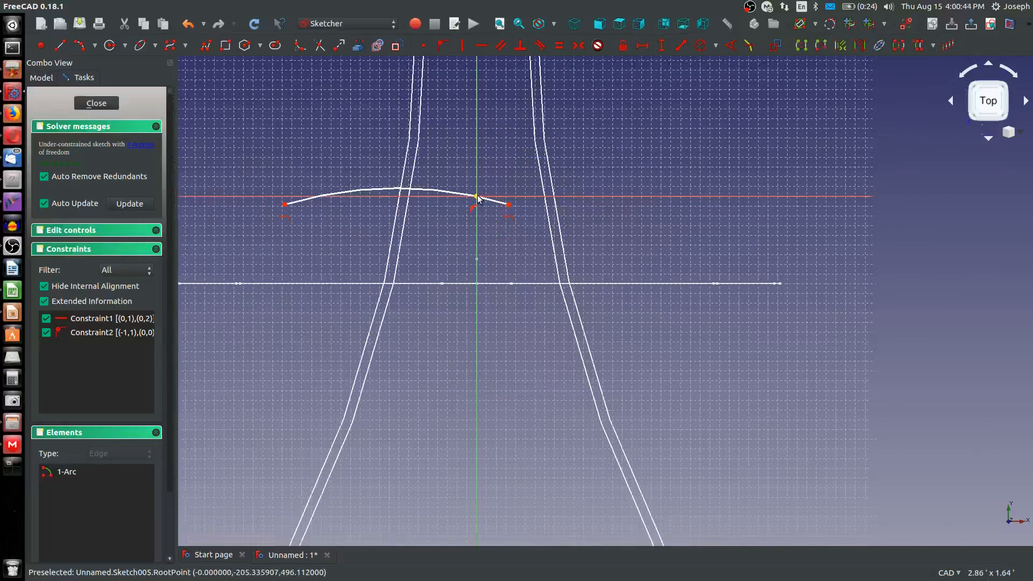
pyautogui.press('v')
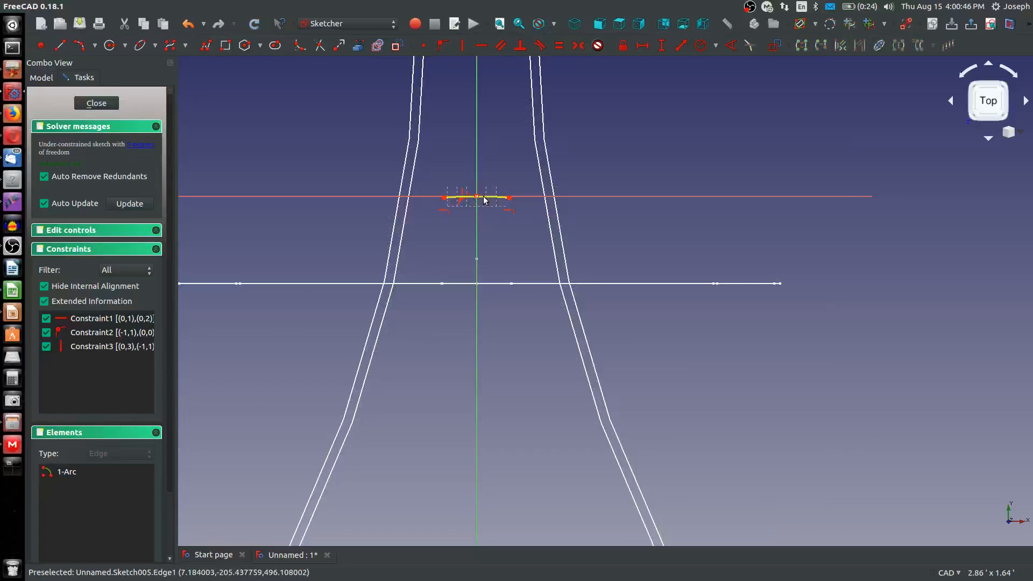
# Set the horizontal distance between the arc's two endpoints to 3 inches
pyautogui.scroll(4, 484, 197)
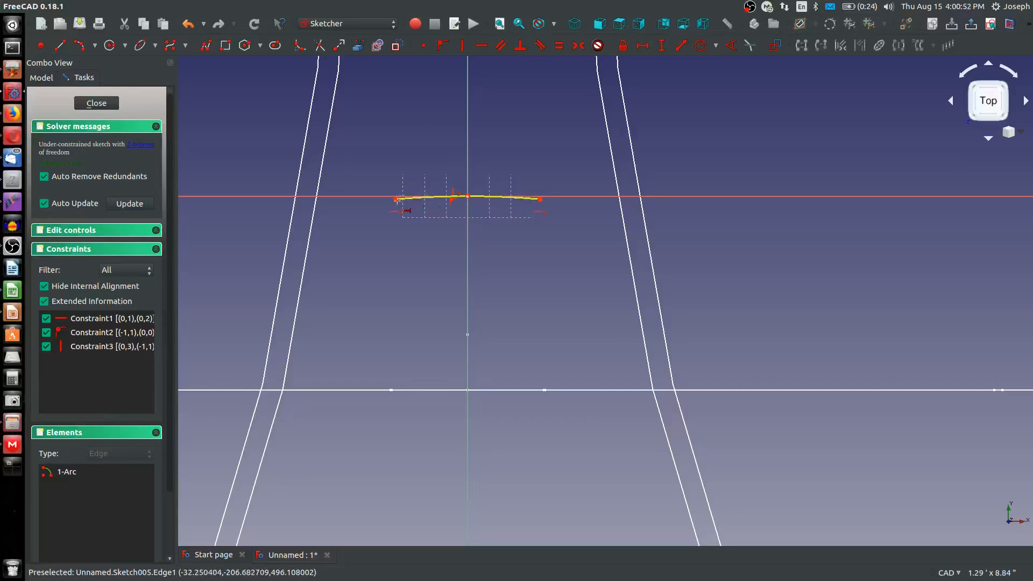
pyautogui.click(395, 200)
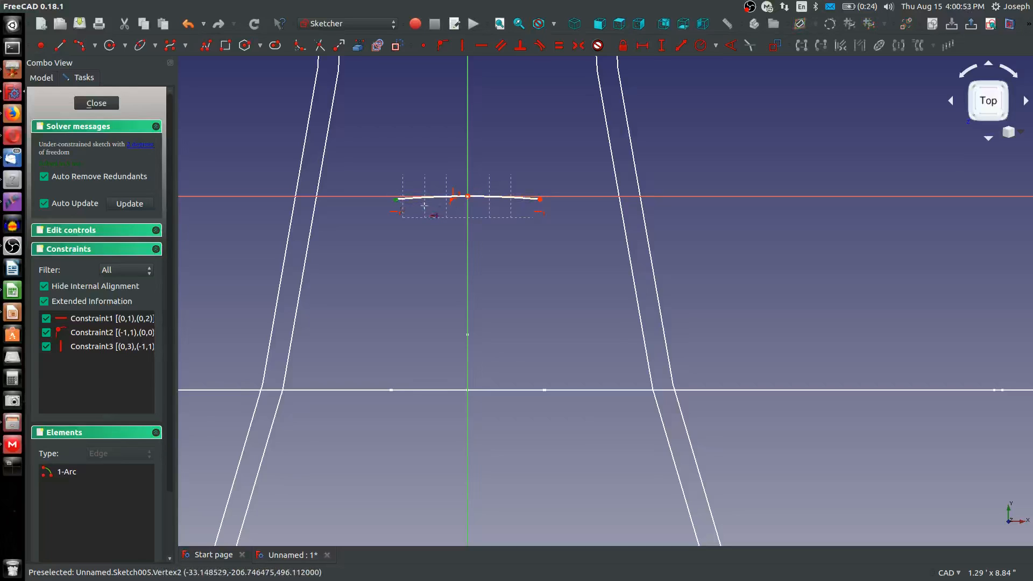
pyautogui.click(540, 200)
pyautogui.hotkey('shift', 'h')
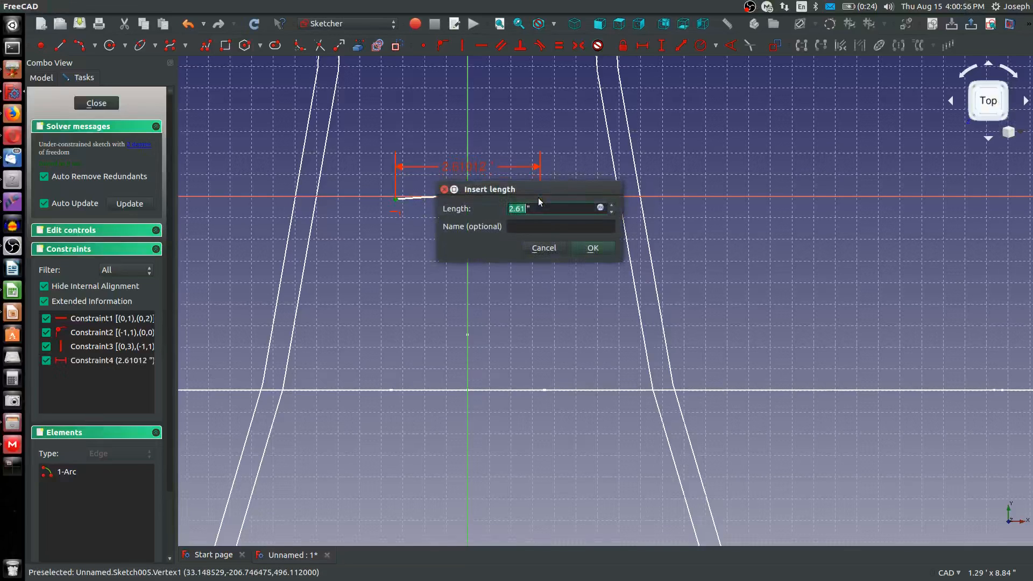
pyautogui.write('3')
pyautogui.click(593, 251)
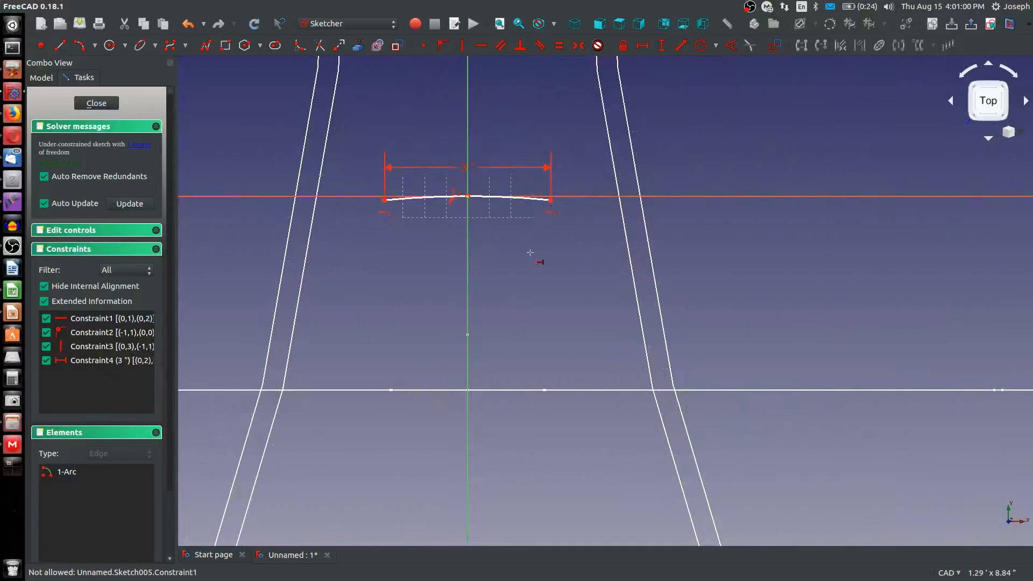
# Constrain the arc's radius to 3 feet
pyautogui.hotkey('shift', 'r')
pyautogui.click(524, 200)
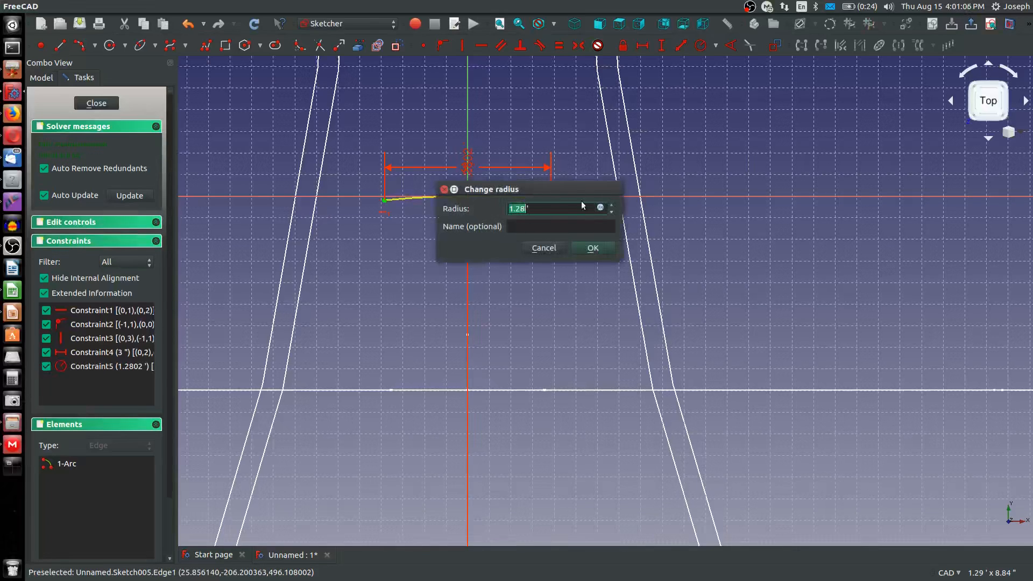
pyautogui.write('3')
pyautogui.press('Return')
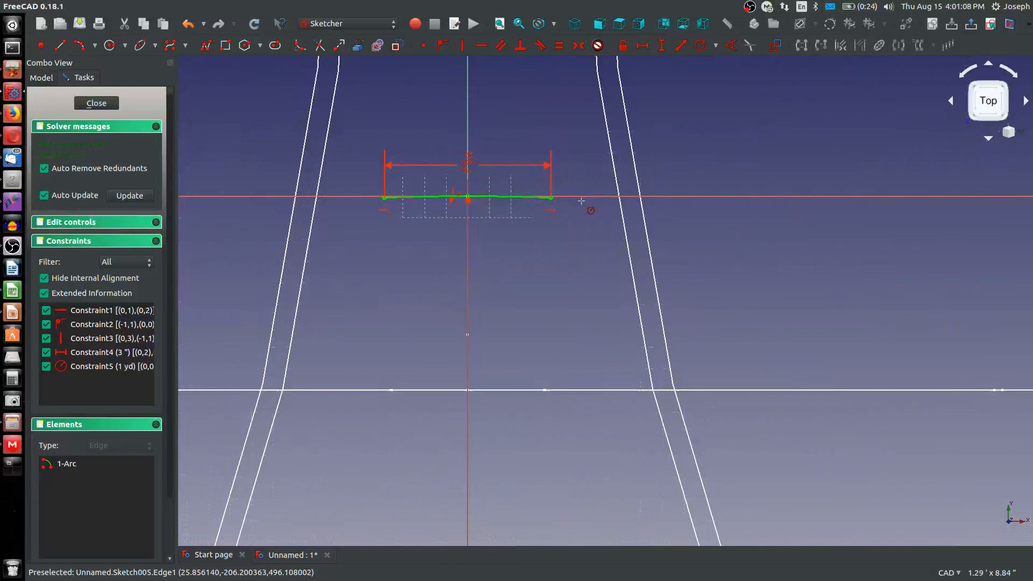
# Draw a second arc from the first arc's positive-X endpoint, sloping outward and down to the wide section line below
pyautogui.scroll(-5, 557, 220)
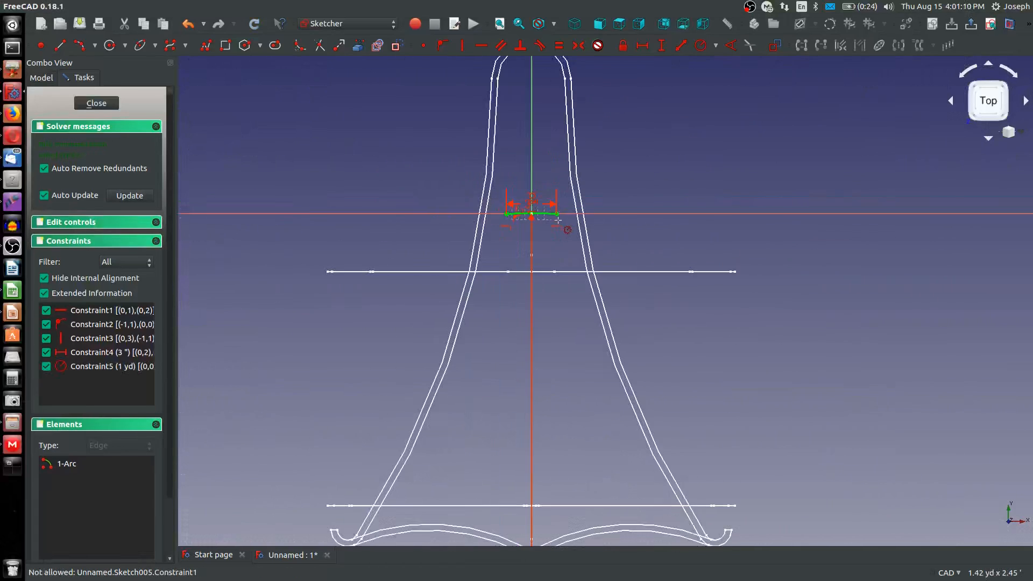
pyautogui.scroll(3, 558, 220)
pyautogui.scroll(-5, 558, 220)
pyautogui.scroll(2, 588, 192)
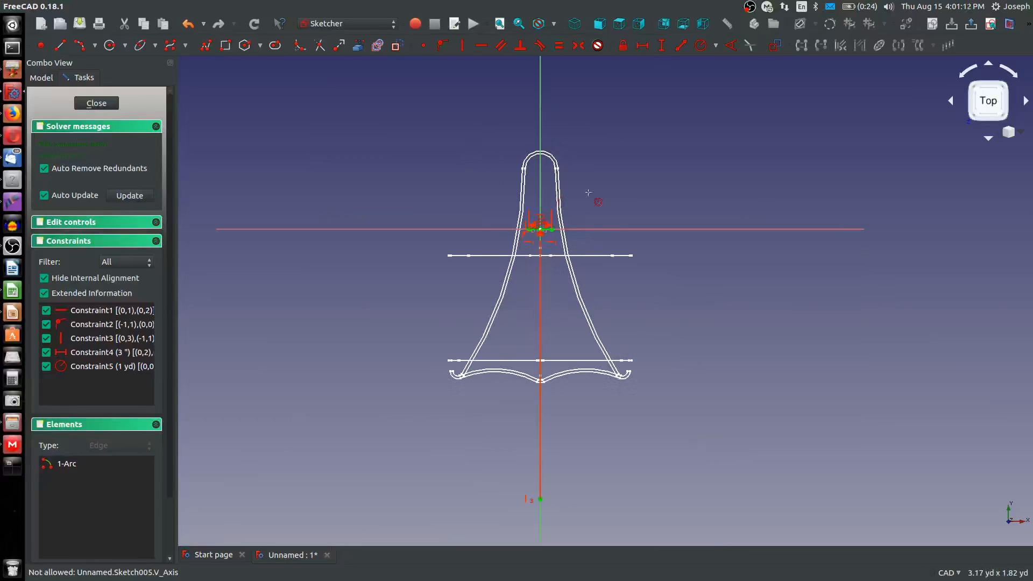
pyautogui.scroll(2, 588, 192)
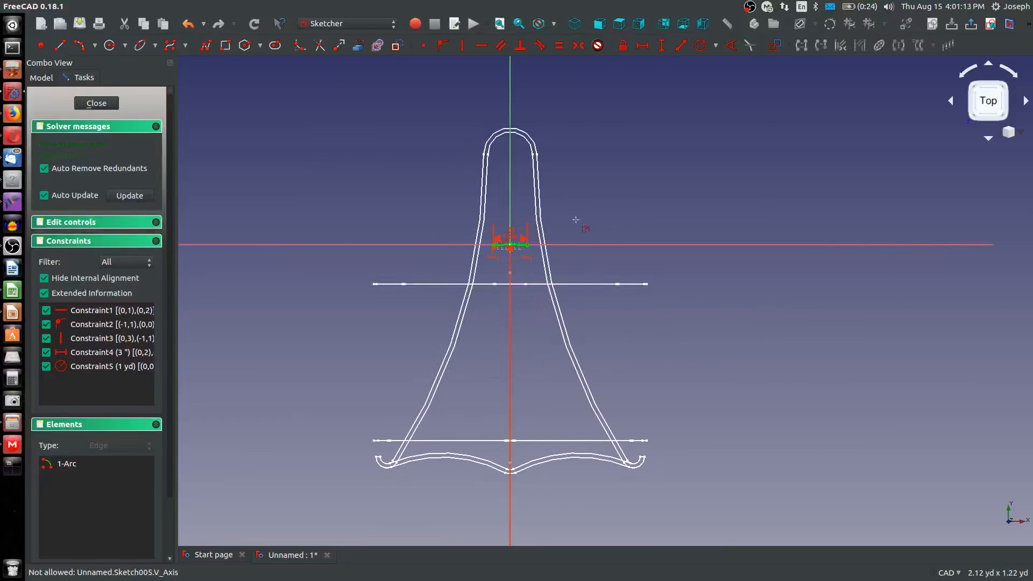
pyautogui.click(81, 47)
pyautogui.scroll(3, 564, 280)
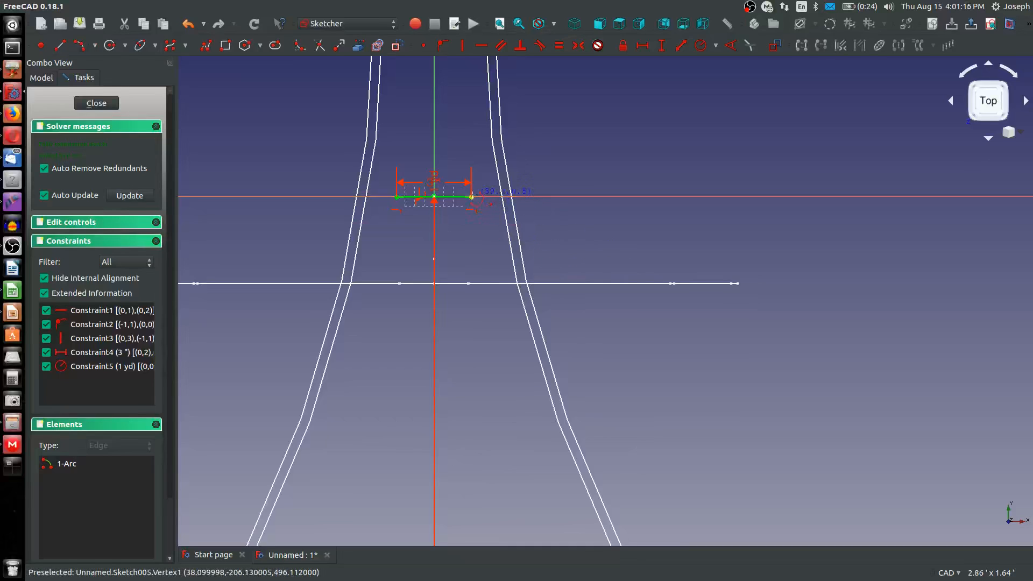
pyautogui.click(472, 197)
pyautogui.click(705, 284)
pyautogui.click(642, 250)
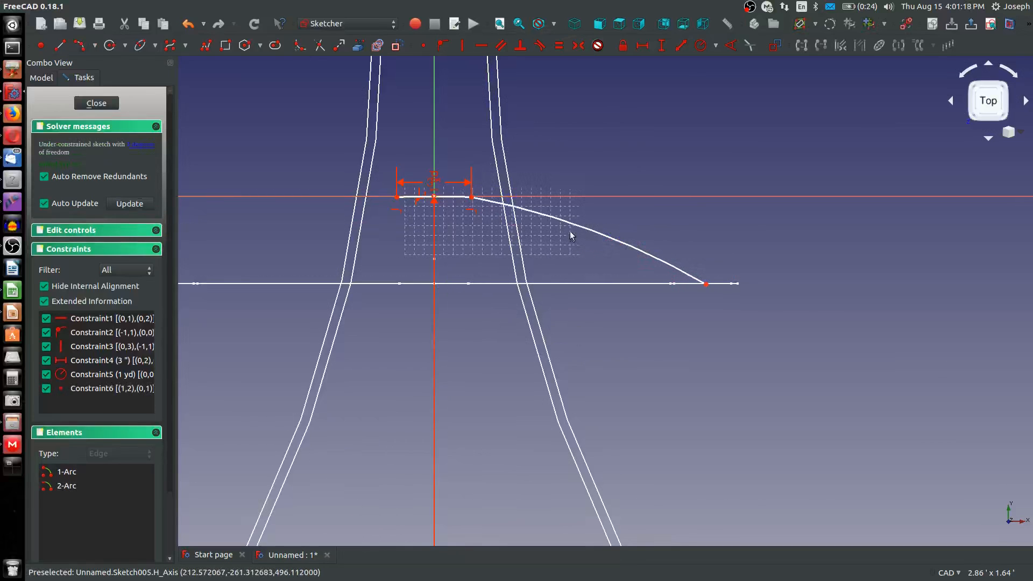
# Make the second arc tangent to the first arc and equal to it in radius
pyautogui.scroll(-5, 460, 199)
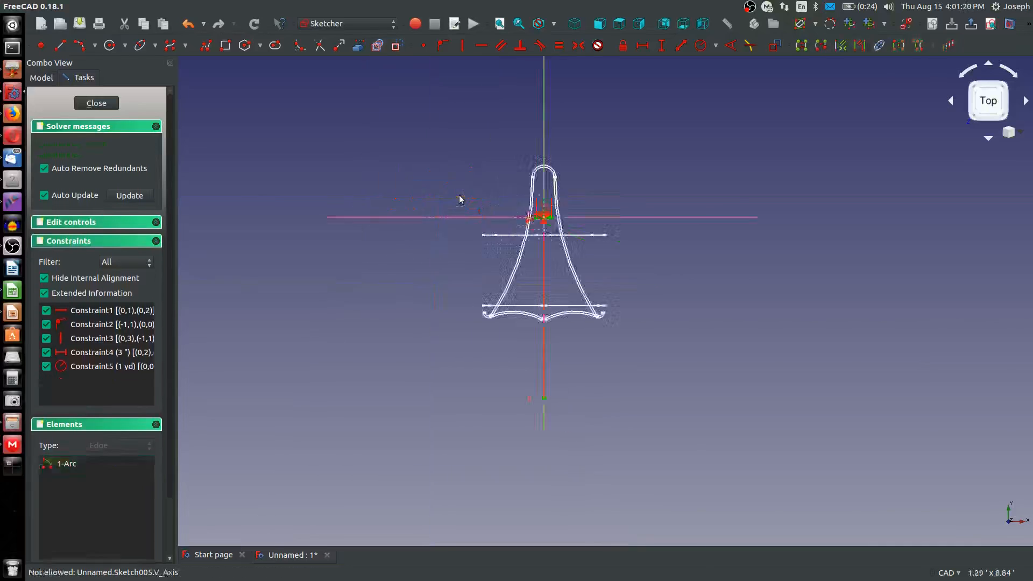
pyautogui.click(459, 197)
pyautogui.click(648, 245)
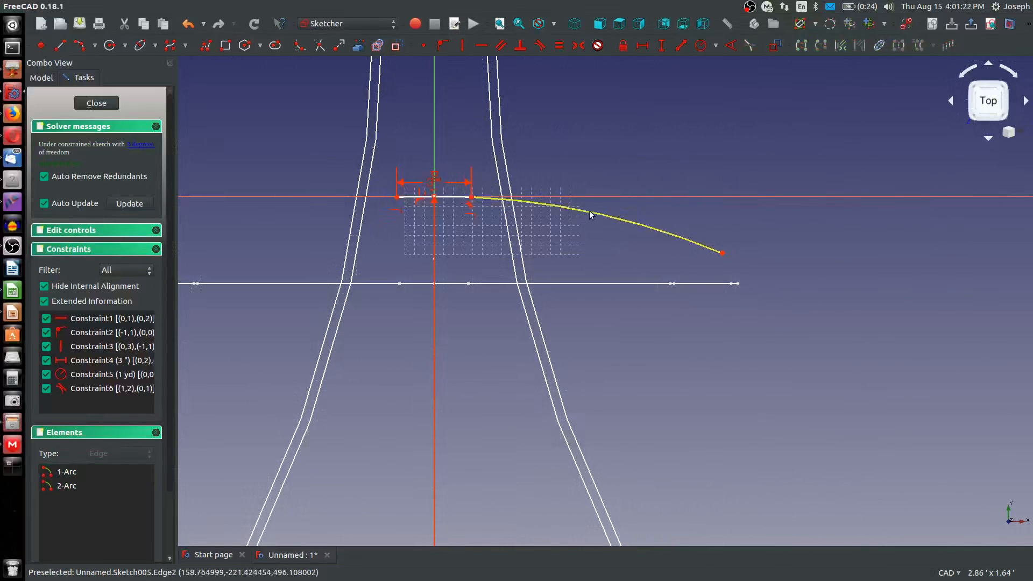
pyautogui.click(589, 212)
pyautogui.click(461, 201)
pyautogui.click(455, 197)
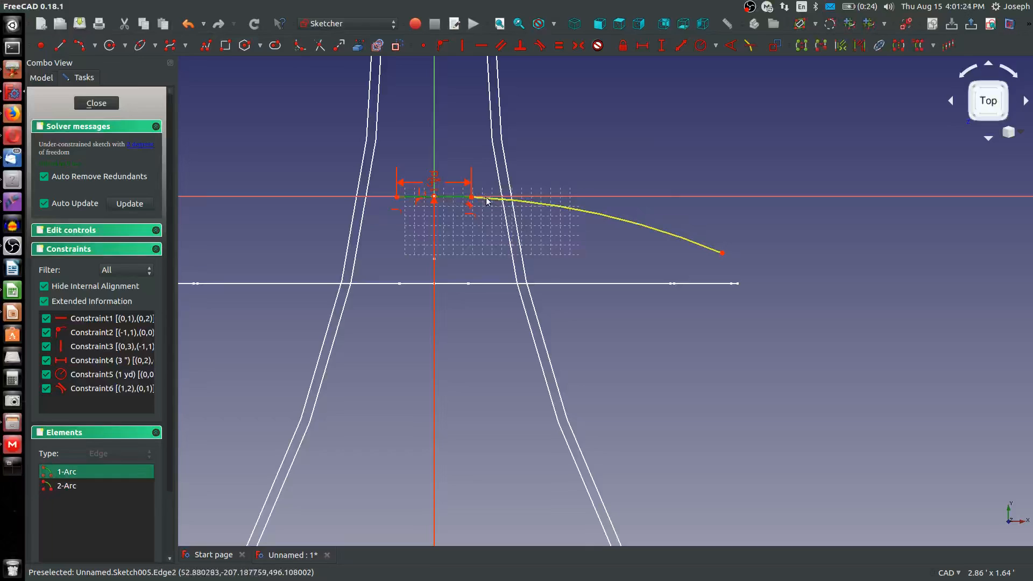
pyautogui.click(499, 199)
pyautogui.press('e')
# Pull the second arc's outer end inward and set its horizontal distance from the origin to 9.5 inches
pyautogui.moveTo(722, 244)
pyautogui.mouseDown()
pyautogui.moveTo(553, 199)
pyautogui.moveTo(688, 228)
pyautogui.mouseUp()
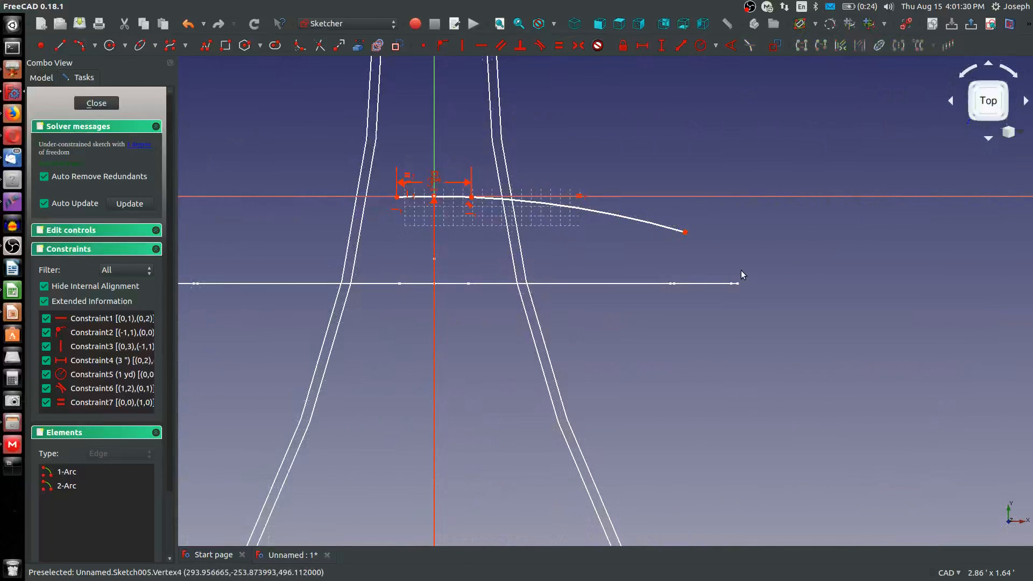
pyautogui.hotkey('shift', 'r')
pyautogui.click(685, 232)
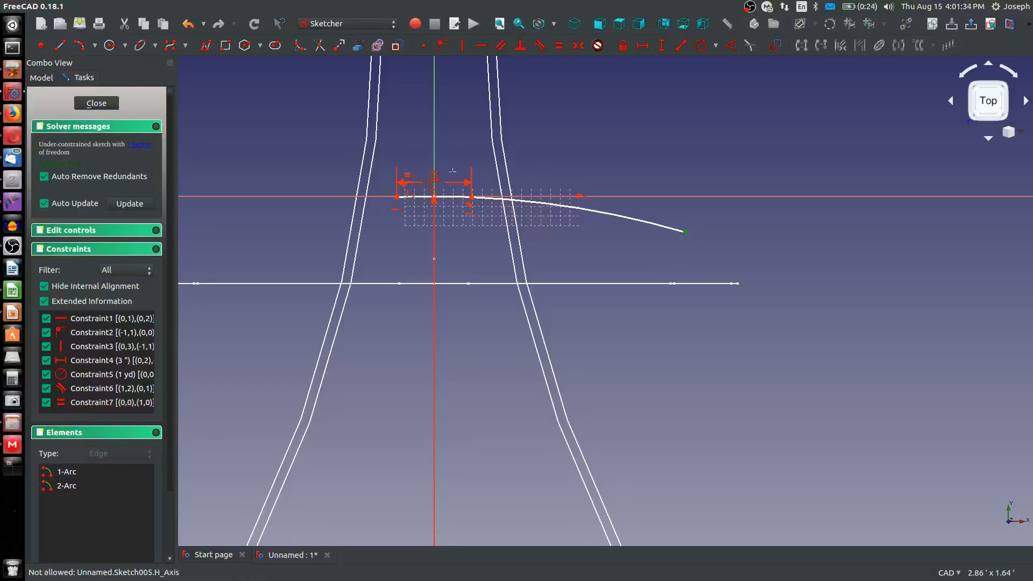
pyautogui.click(434, 197)
pyautogui.write('9.5')
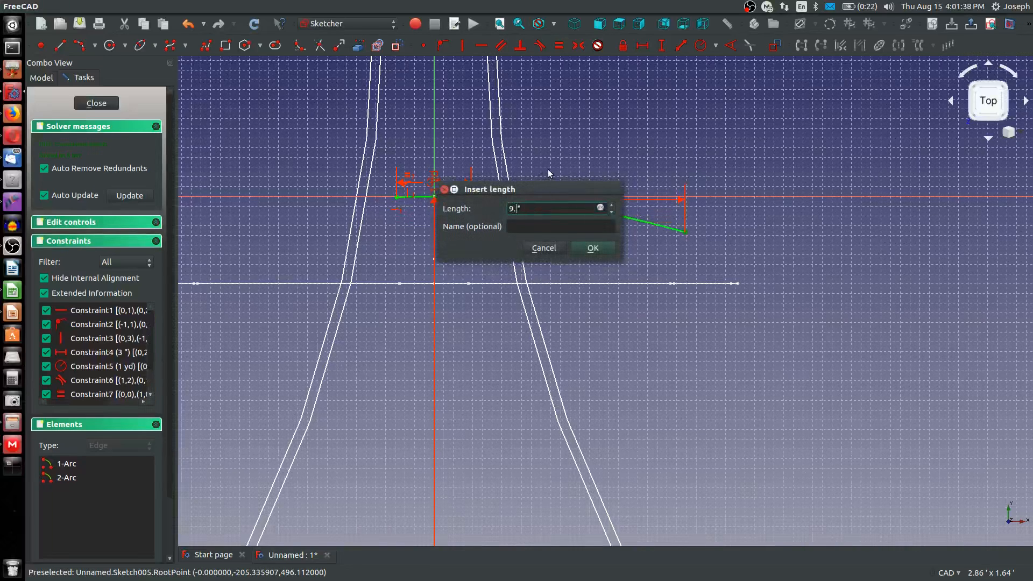
pyautogui.press('Return')
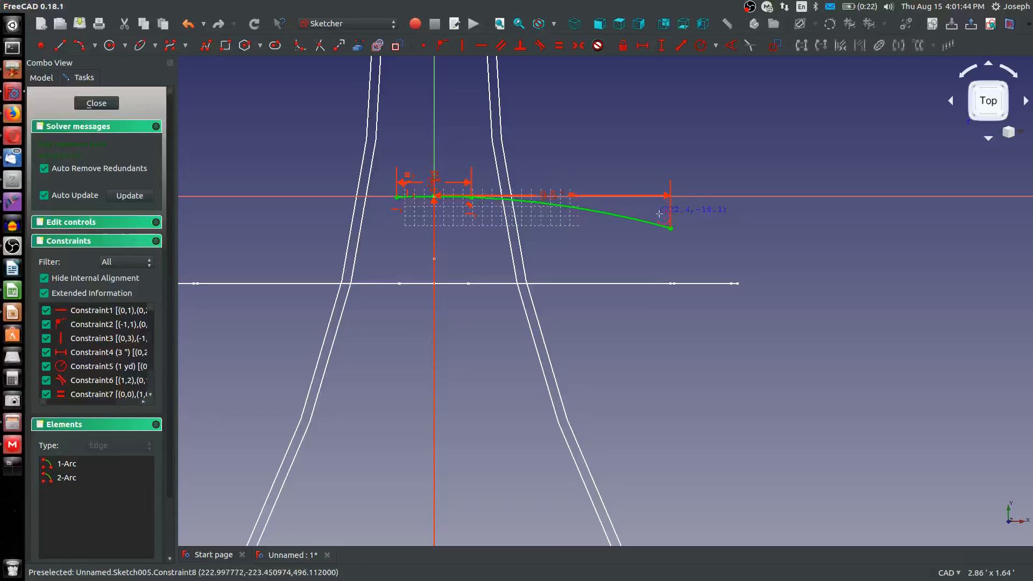
# Draw a small upward-curling third arc from the second arc's outer end and make the two arcs tangent
pyautogui.click(670, 227)
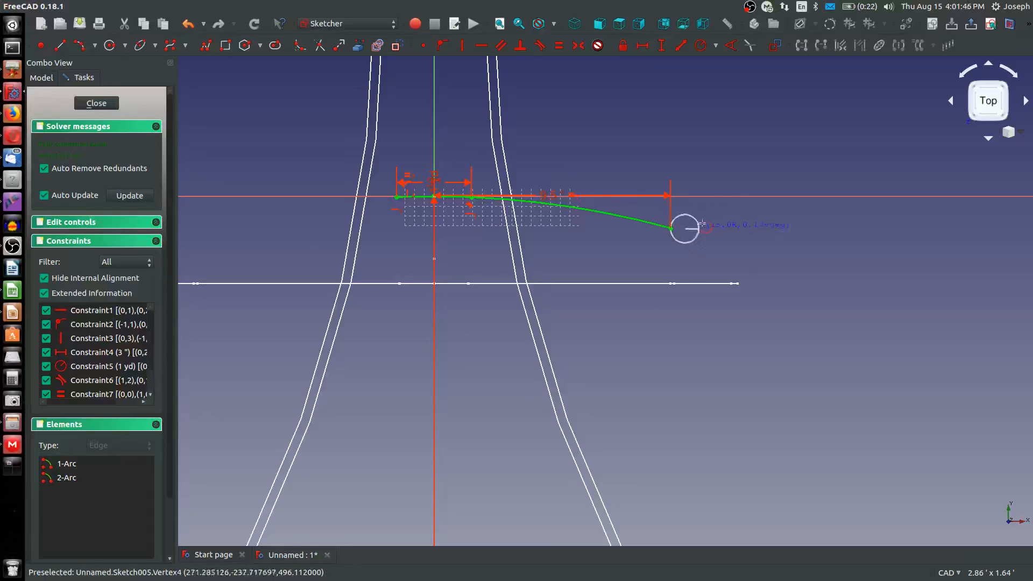
pyautogui.click(736, 215)
pyautogui.click(717, 232)
pyautogui.click(696, 235)
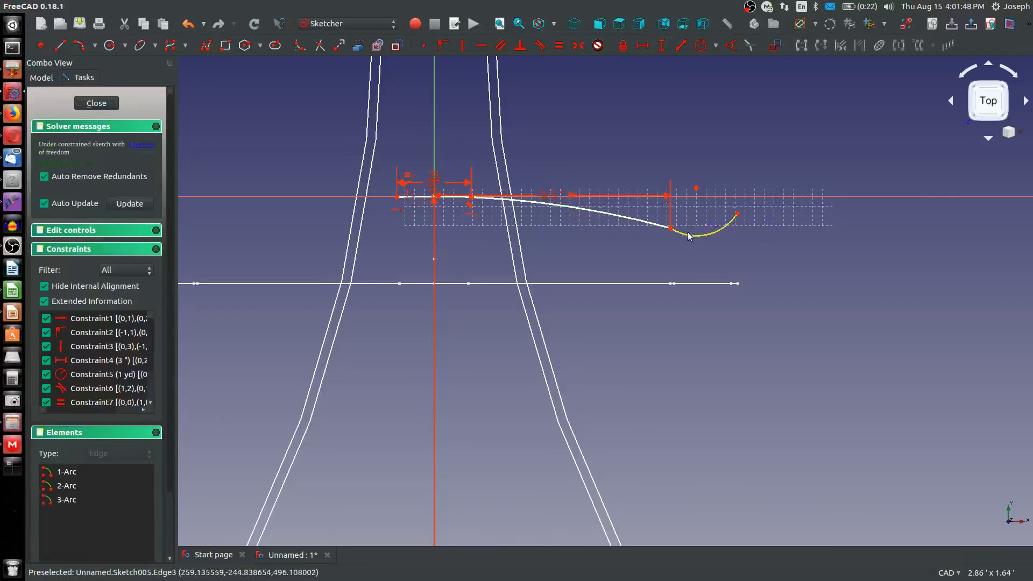
pyautogui.click(654, 224)
pyautogui.press('t')
pyautogui.click(650, 240)
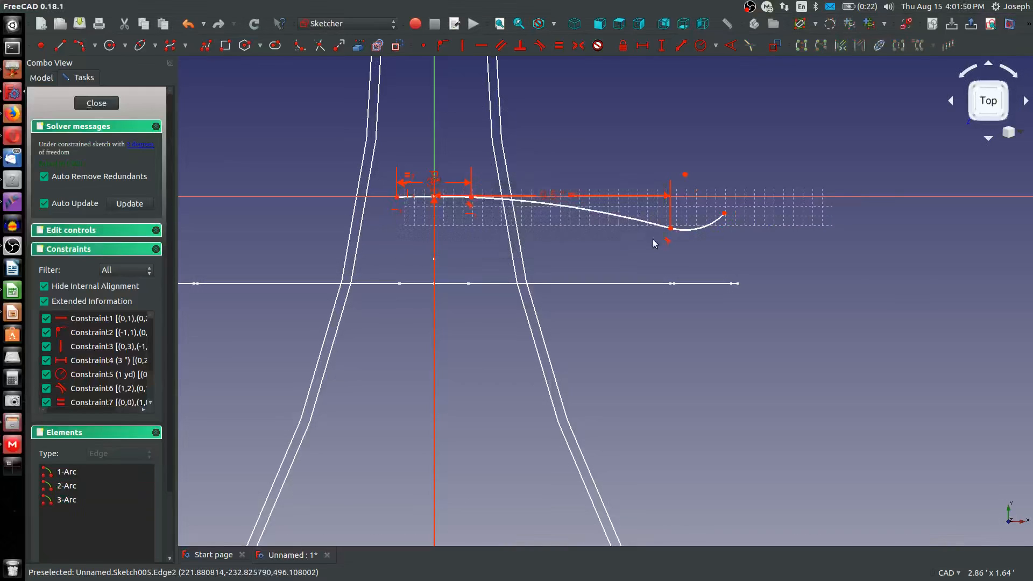
# Set the radius of the upward-curling third arc to 2.25 + 0.375 inches
pyautogui.scroll(5, 678, 231)
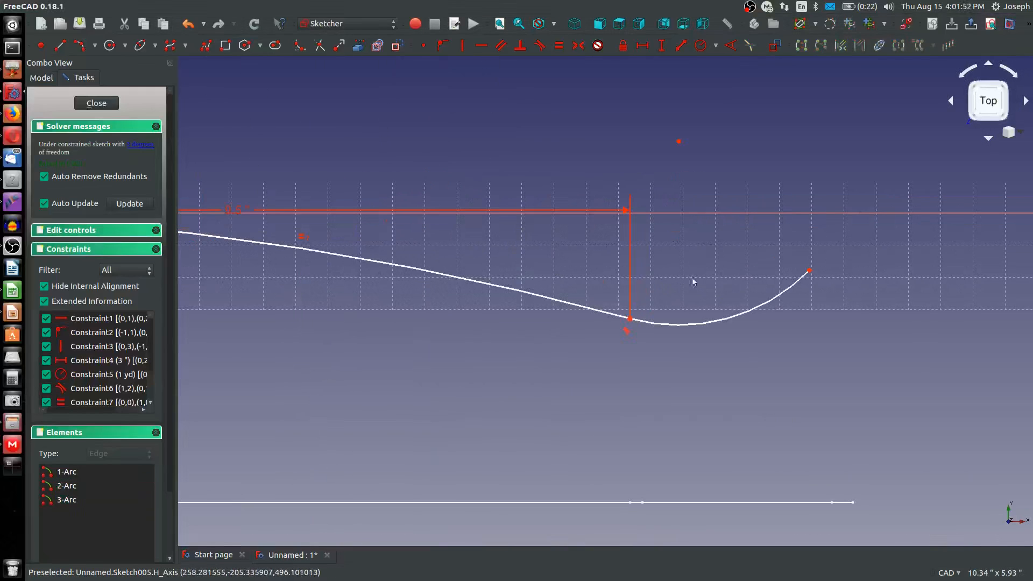
pyautogui.click(675, 325)
pyautogui.hotkey('shift', 'r')
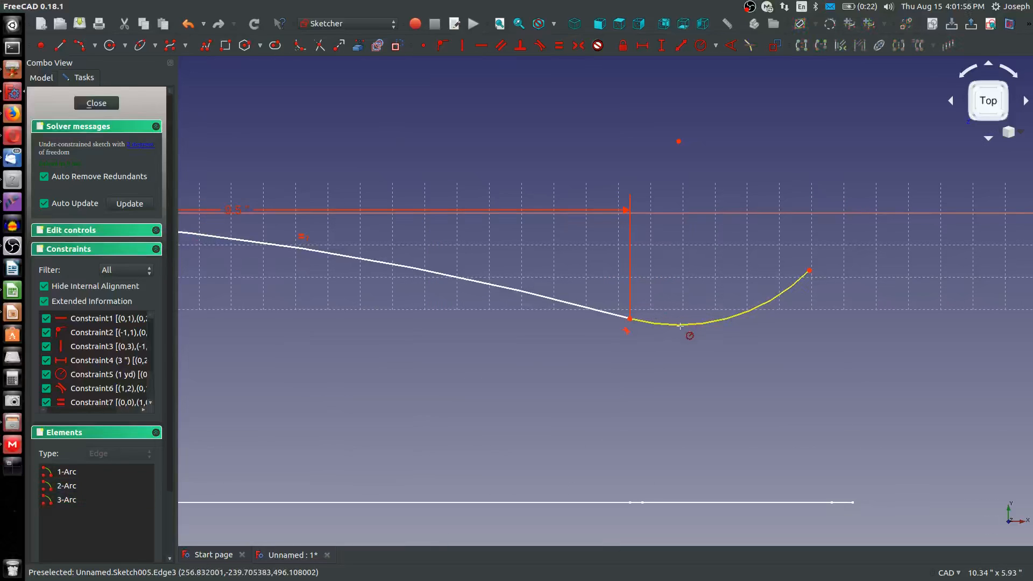
pyautogui.click(679, 324)
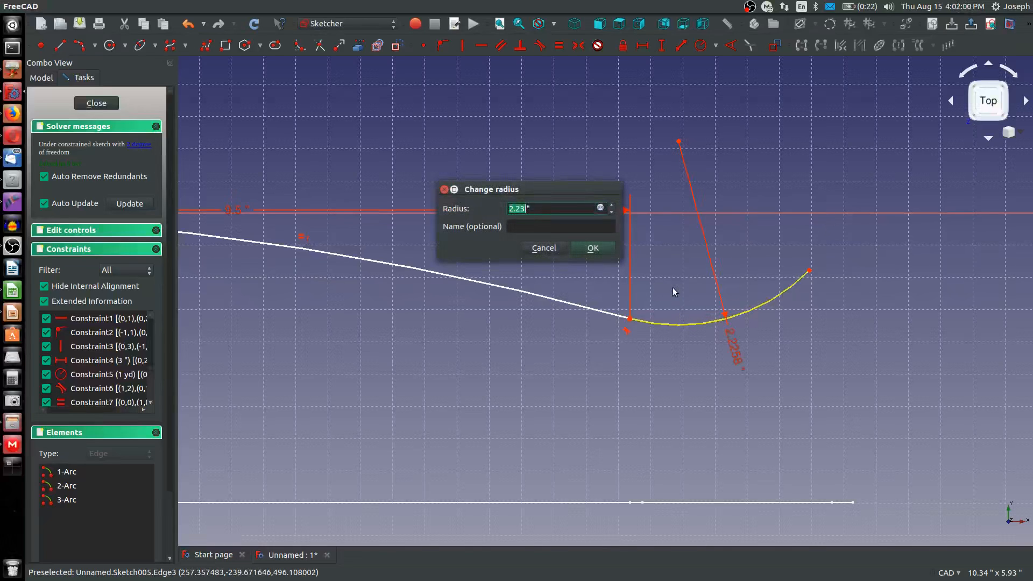
pyautogui.write('2.25+')
pyautogui.write('.375')
pyautogui.press('Return')
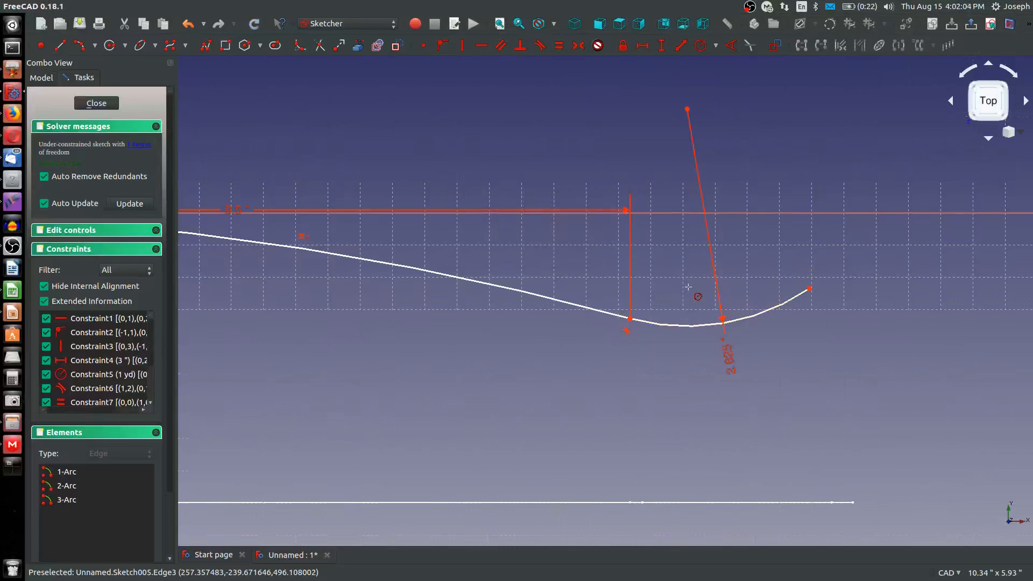
# Reference the positive-X endpoint of the wide section line as external geometry in the sketch
pyautogui.scroll(-5, 662, 296)
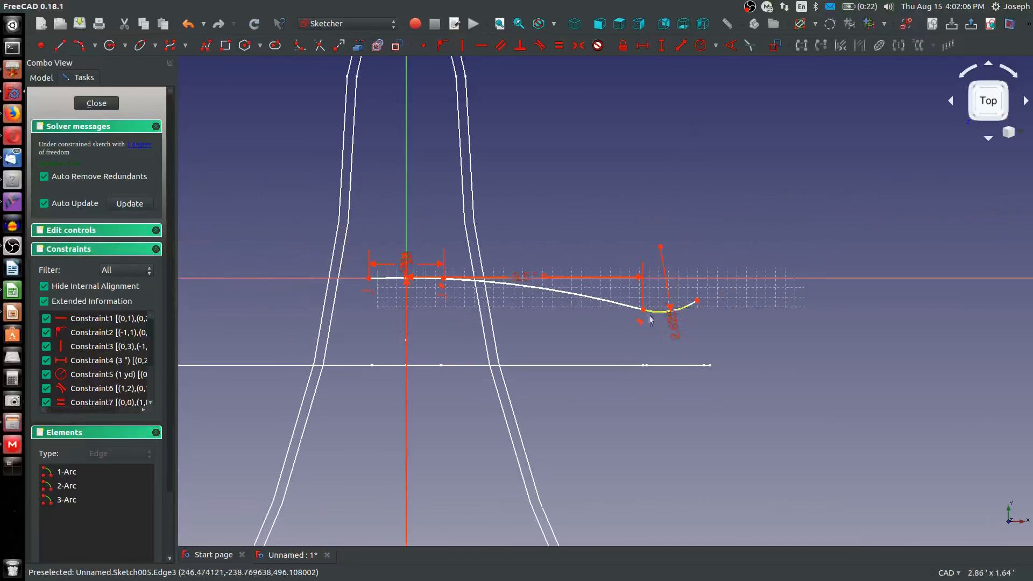
pyautogui.click(358, 46)
pyautogui.scroll(4, 705, 343)
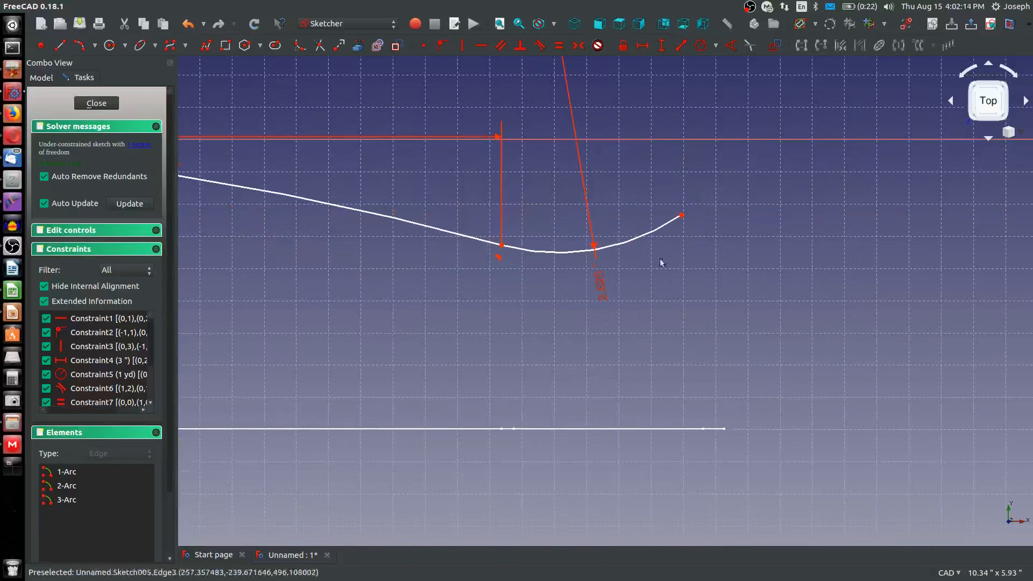
pyautogui.click(682, 215)
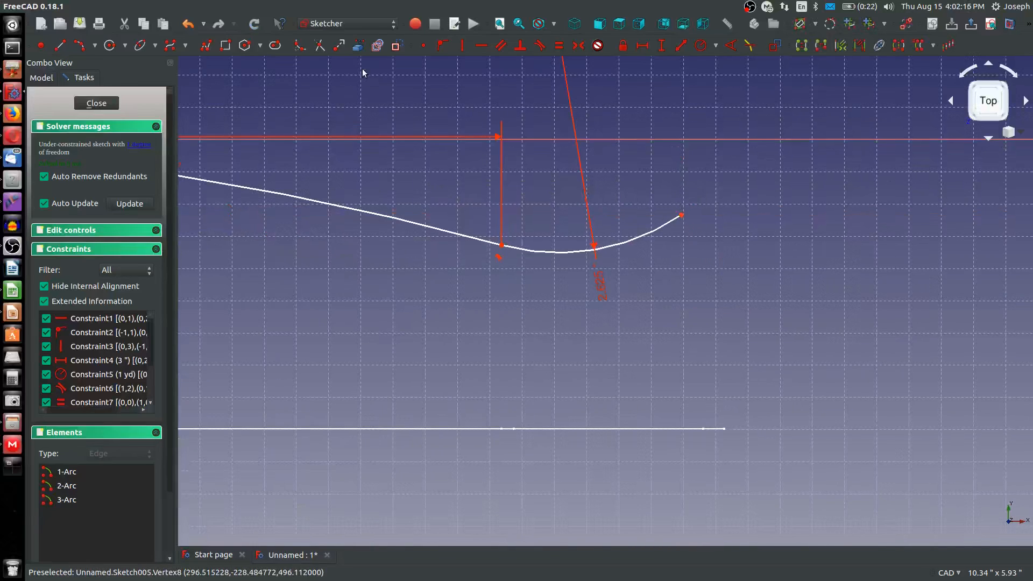
pyautogui.click(358, 46)
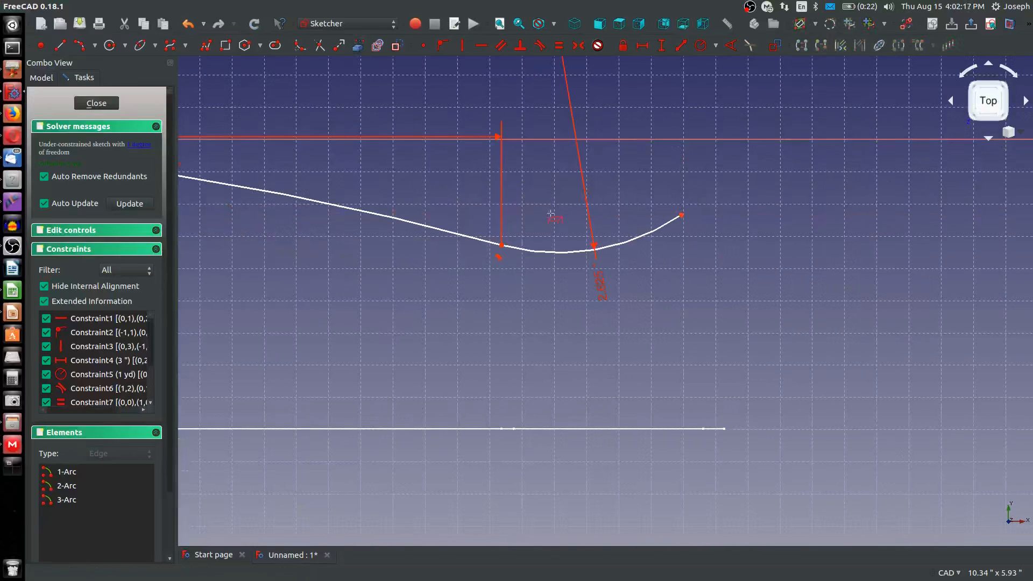
pyautogui.click(724, 428)
pyautogui.rightClick(680, 262)
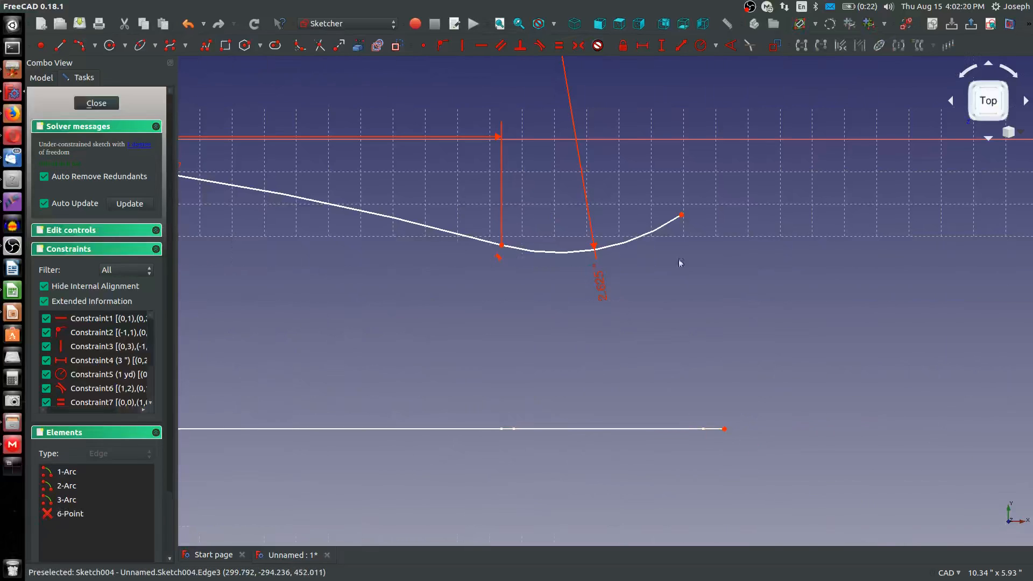
# Align the third arc's outer end vertically with the referenced endpoint of the wide section line
pyautogui.click(681, 216)
pyautogui.click(724, 429)
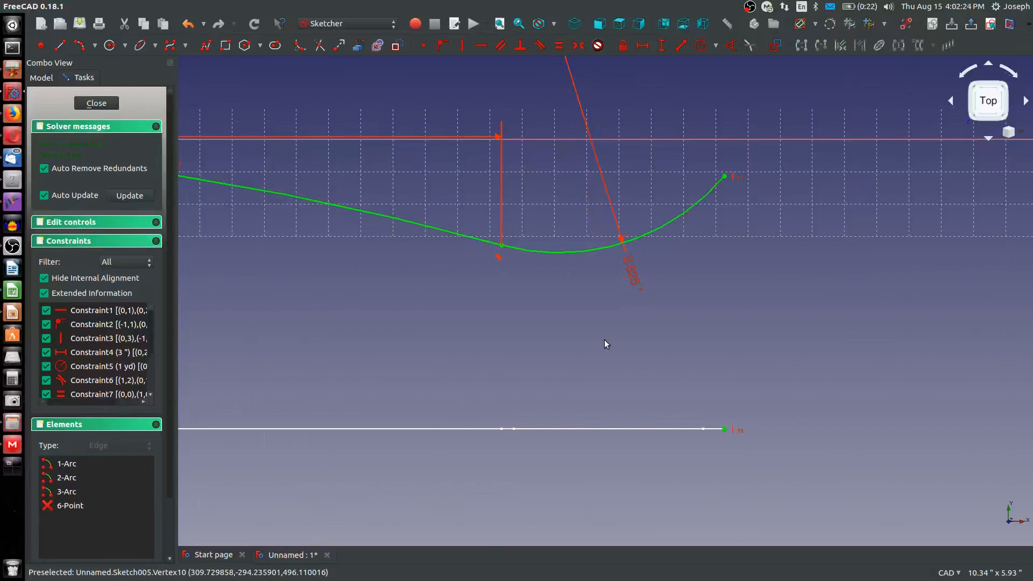
pyautogui.scroll(-5, 611, 343)
pyautogui.scroll(2, 666, 348)
pyautogui.scroll(4, 666, 348)
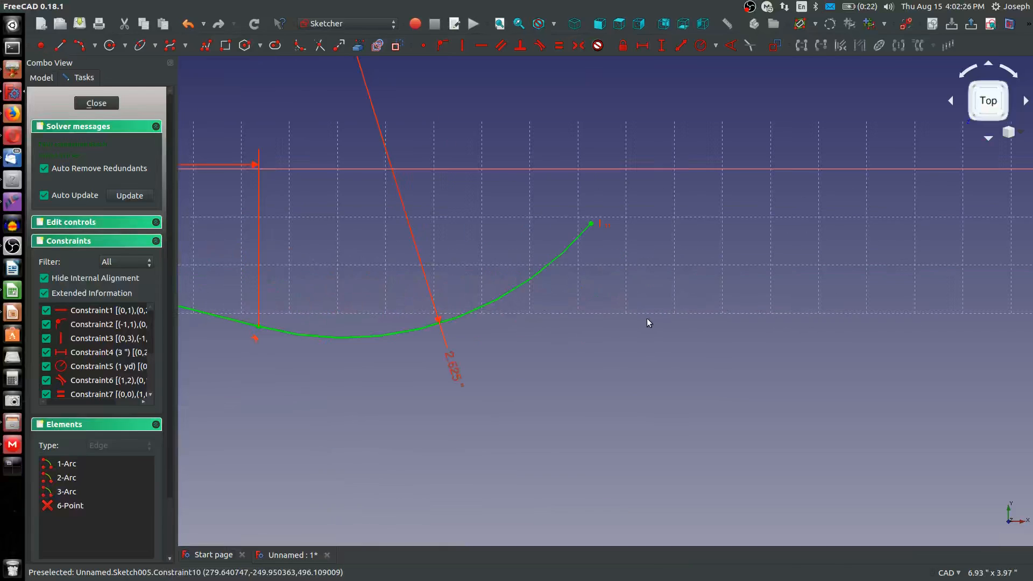
# Draw a short vertical line upward from the third arc's outer end to just above the horizontal axis
pyautogui.scroll(-2, 647, 318)
pyautogui.click(66, 46)
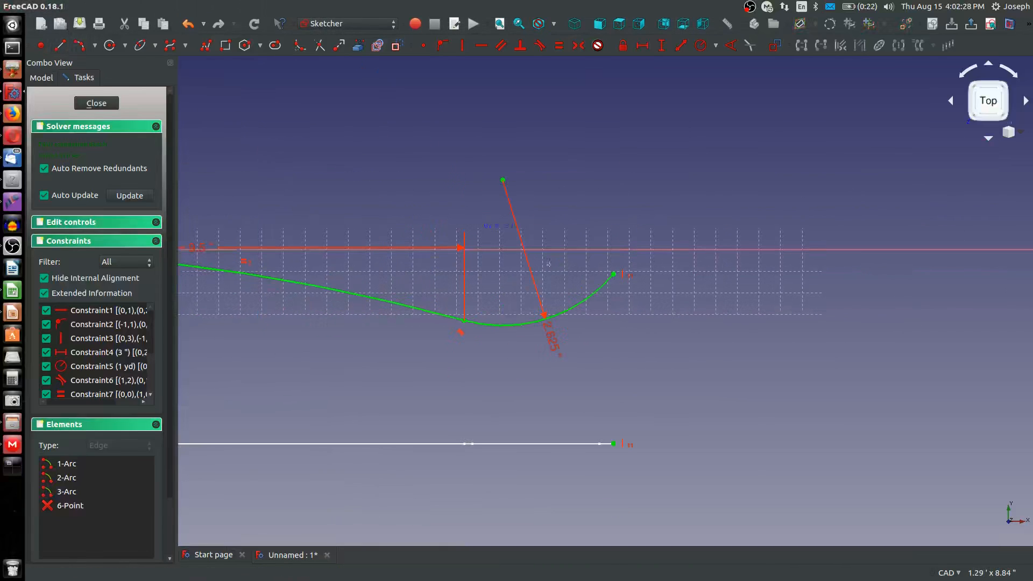
pyautogui.click(614, 236)
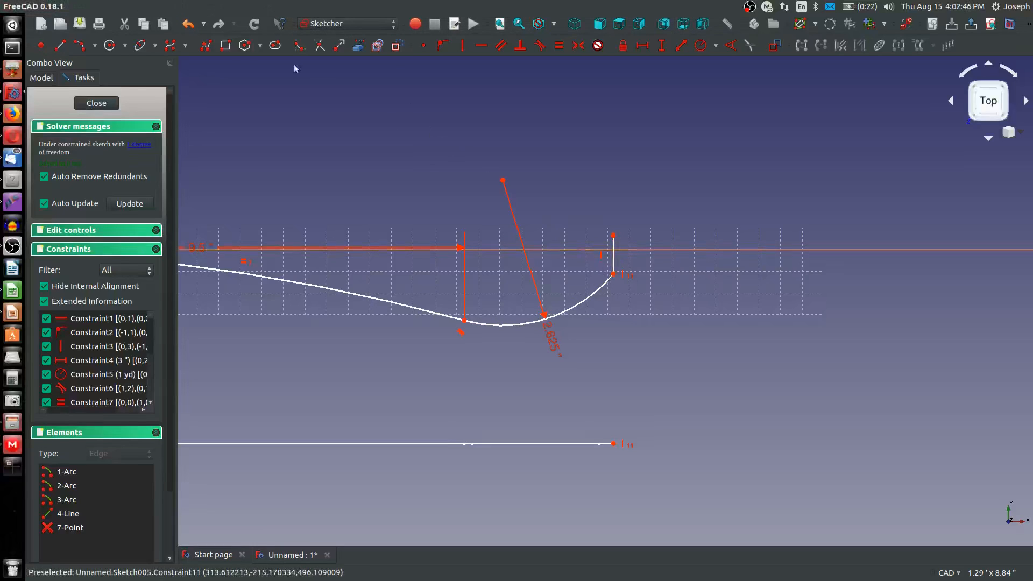
# Draw a smaller inner arc concentric with the third arc, from just above its junction with the second arc to the vertical line's upper end
pyautogui.click(613, 237)
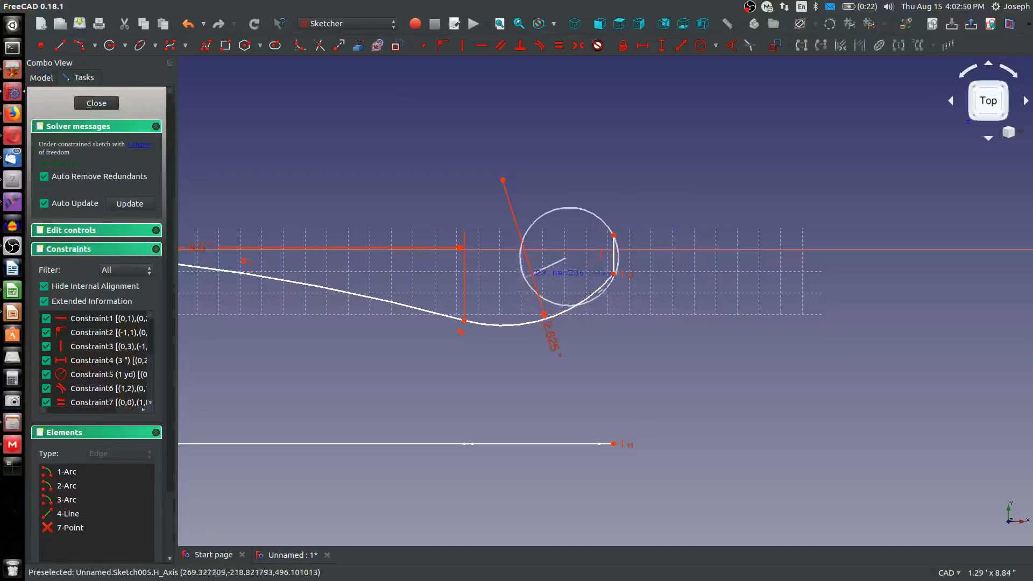
pyautogui.press('Escape')
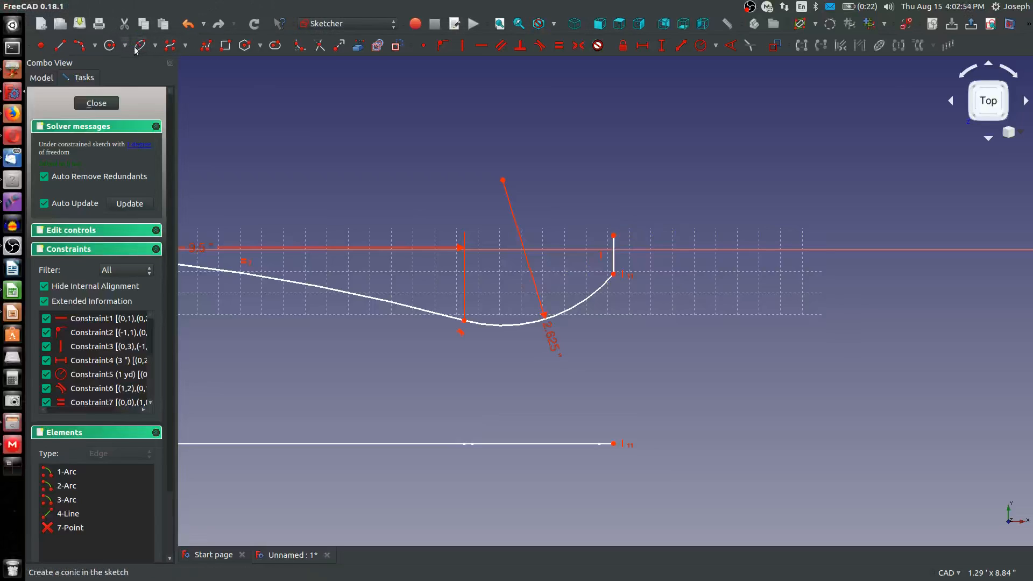
pyautogui.click(94, 46)
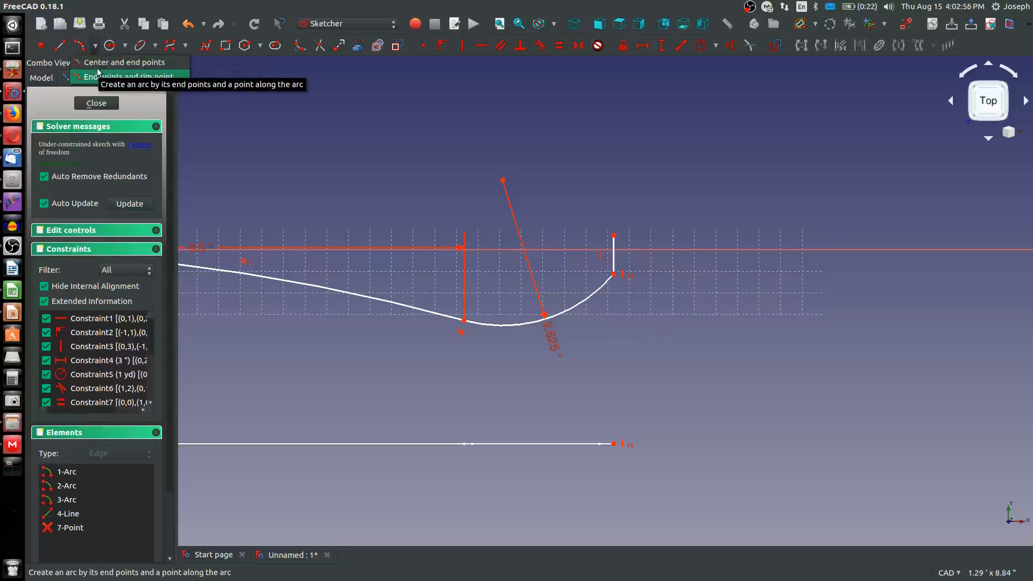
pyautogui.click(99, 75)
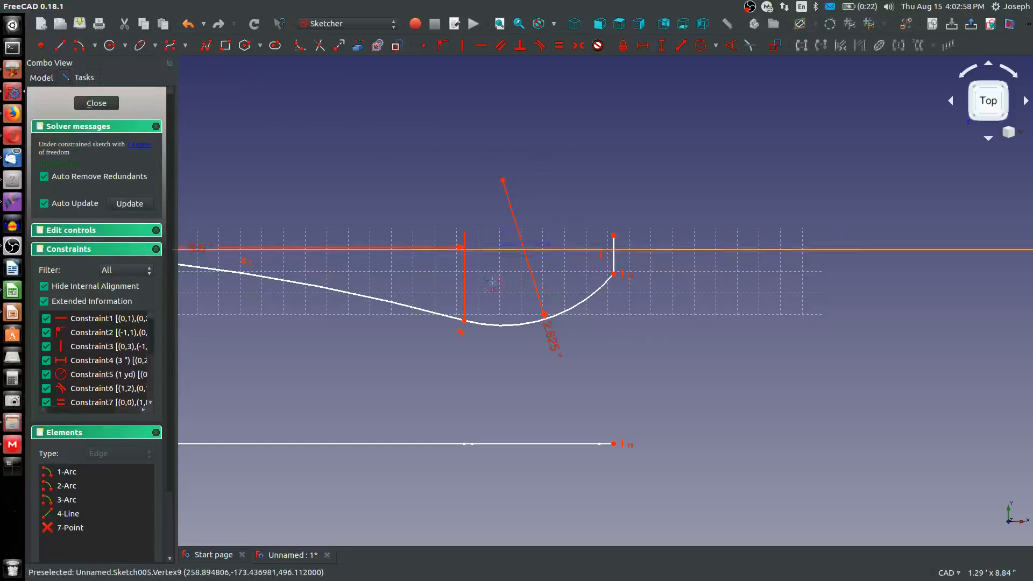
pyautogui.click(502, 180)
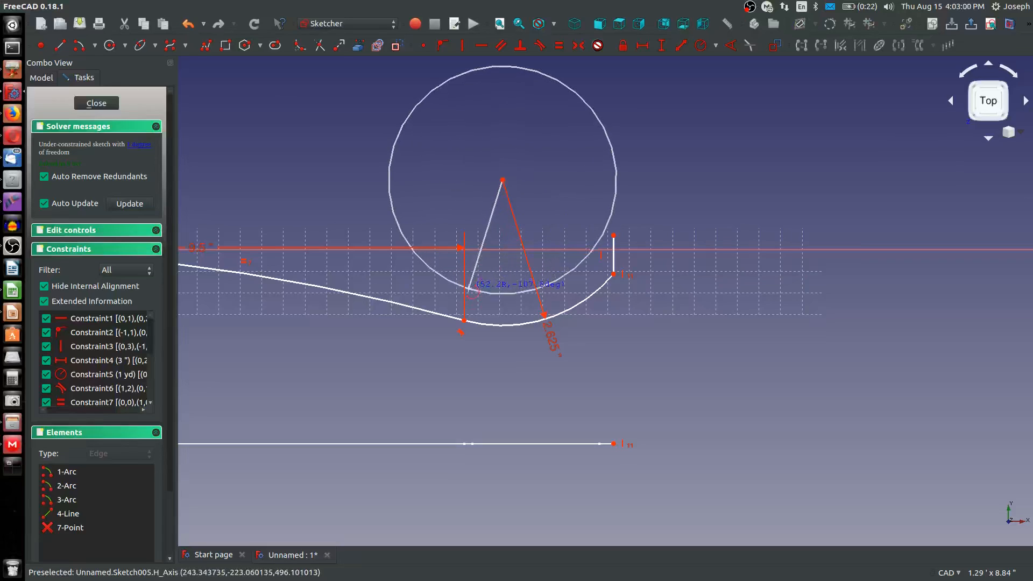
pyautogui.click(469, 291)
pyautogui.click(613, 234)
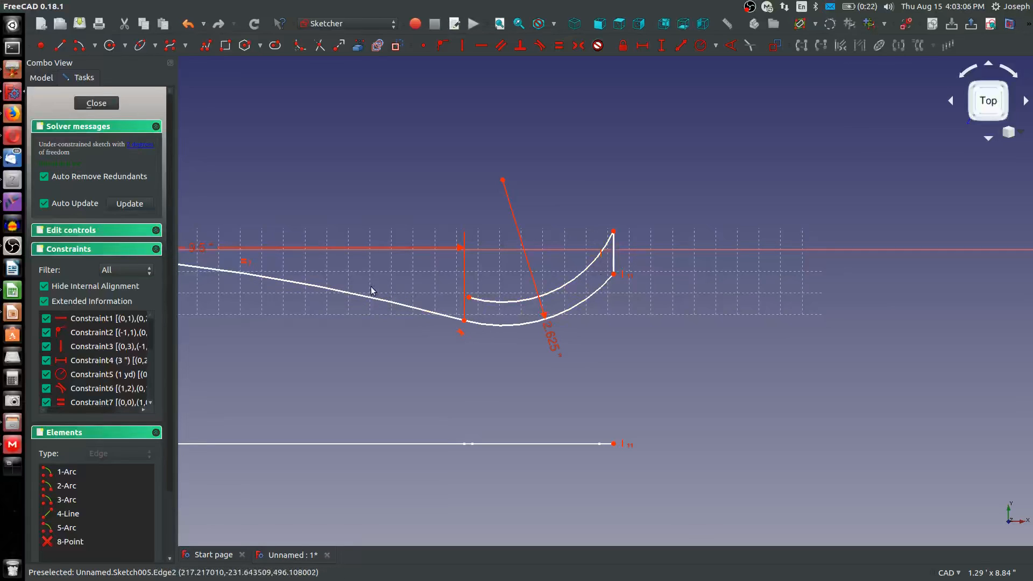
# Draw a long upper arc centred on the large arcs' centre, from the small inner arc's free end to near the first arc's positive-X endpoint
pyautogui.scroll(-6, 446, 311)
pyautogui.moveTo(288, 315); pyautogui.dragTo(374, 324, button='middle')
pyautogui.scroll(4, 374, 324)
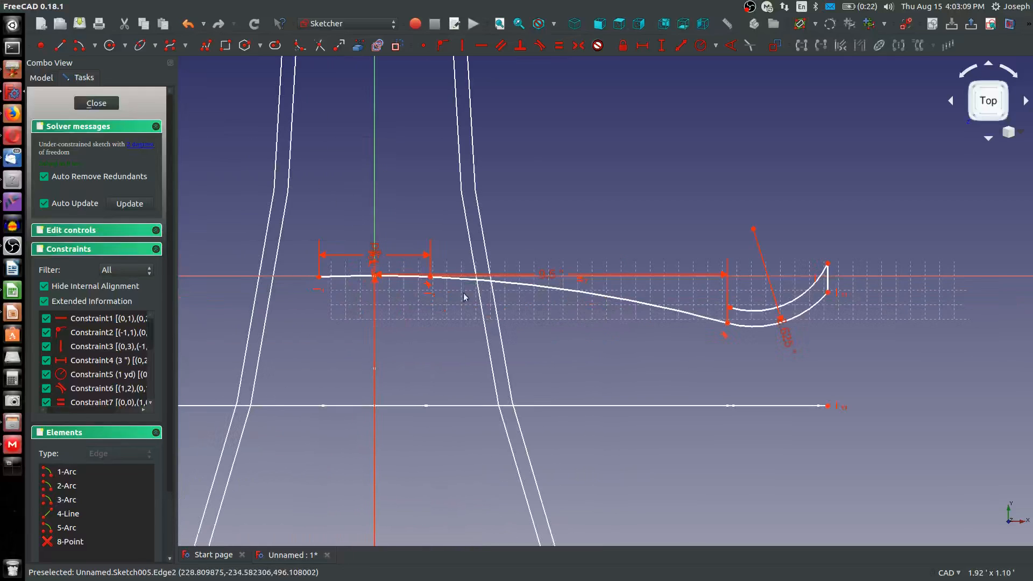
pyautogui.click(95, 46)
pyautogui.click(102, 66)
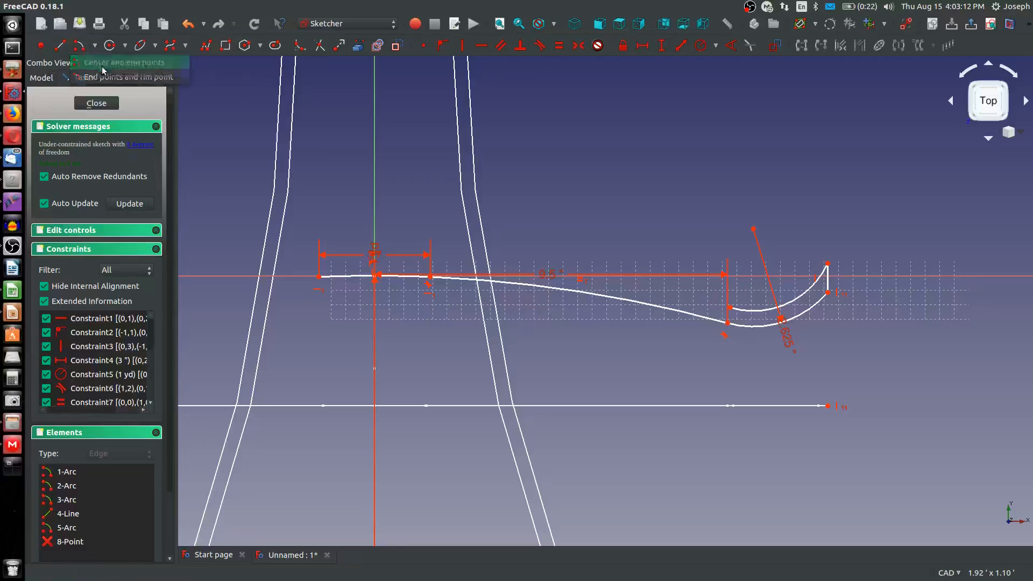
pyautogui.scroll(-6, 351, 177)
pyautogui.scroll(-5, 358, 442)
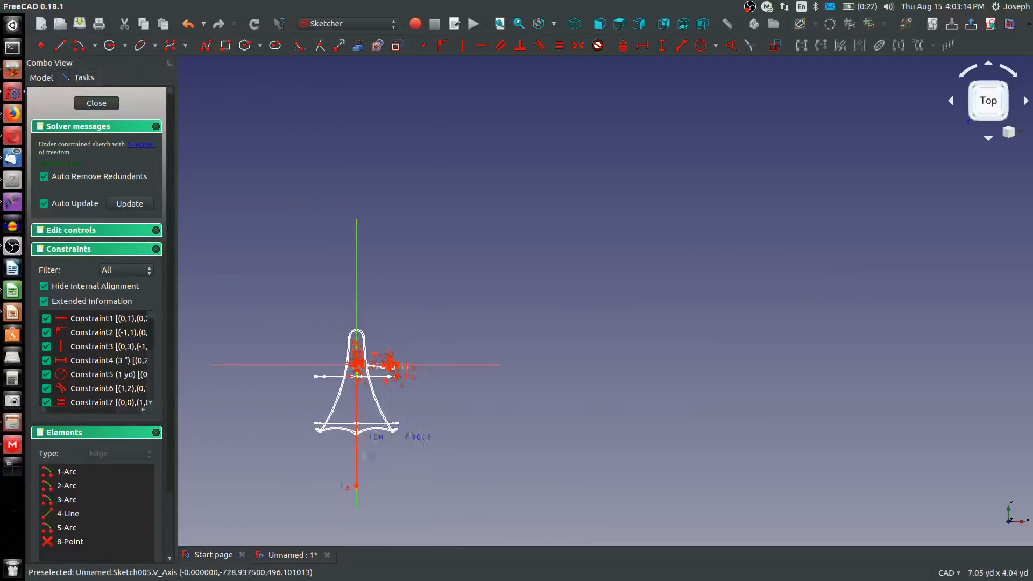
pyautogui.click(356, 485)
pyautogui.scroll(10, 377, 355)
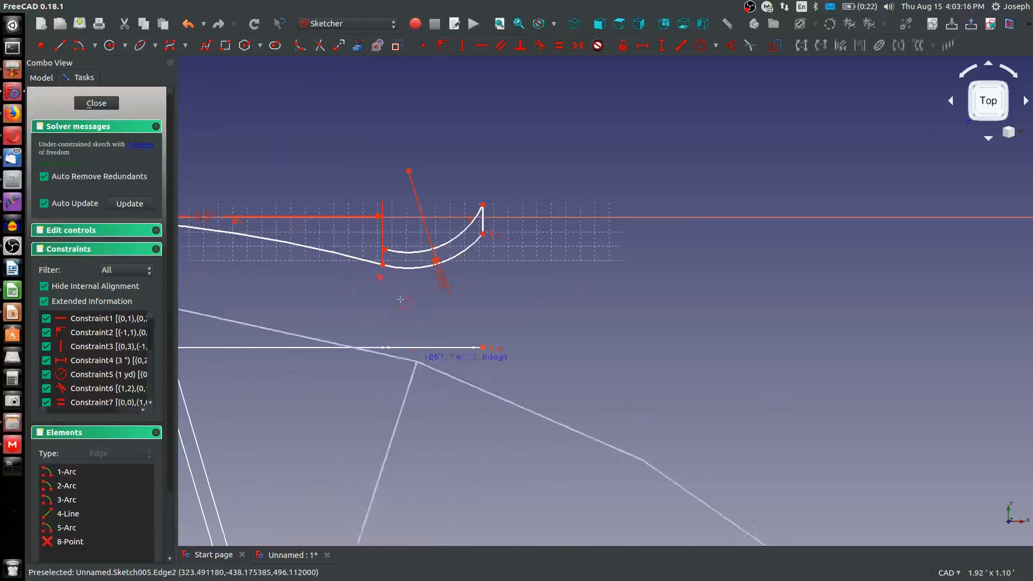
pyautogui.click(384, 249)
pyautogui.scroll(2, 339, 284)
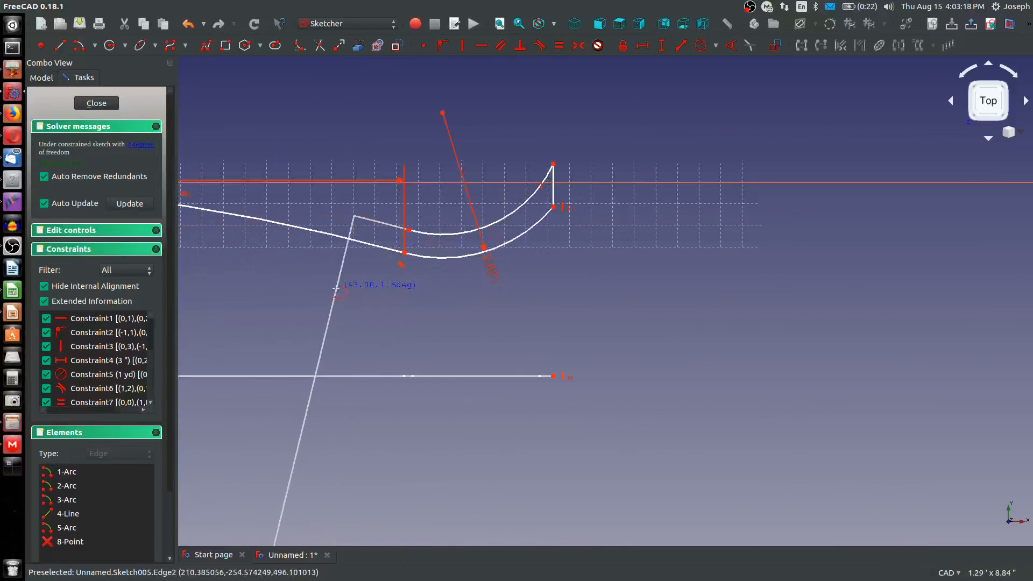
pyautogui.scroll(-4, 506, 333)
pyautogui.click(505, 333)
pyautogui.scroll(-2, 506, 333)
# Make the long upper arc and the small inner arc tangent at their shared endpoint
pyautogui.scroll(5, 329, 295)
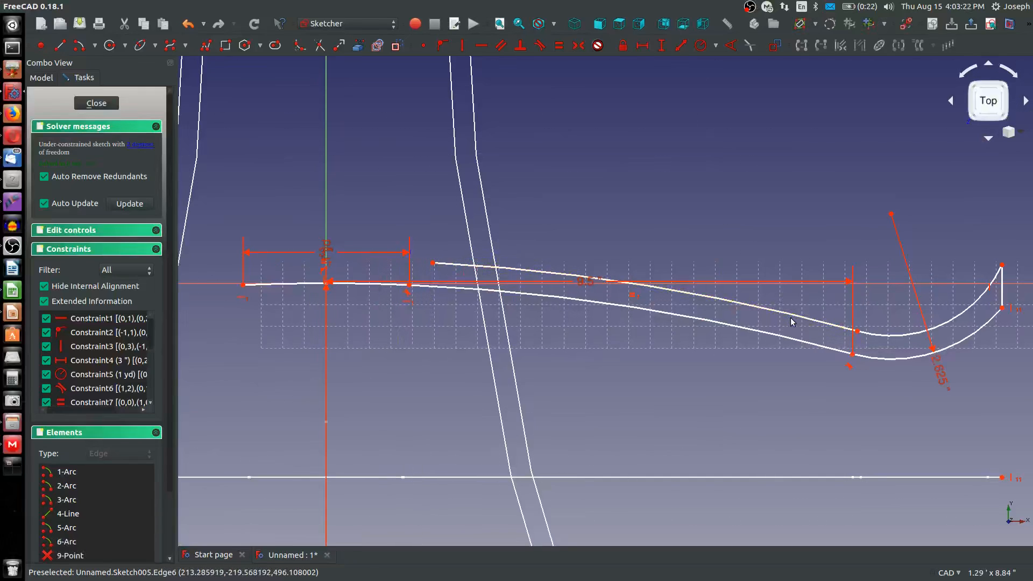
pyautogui.click(855, 330)
pyautogui.click(867, 336)
pyautogui.press('t')
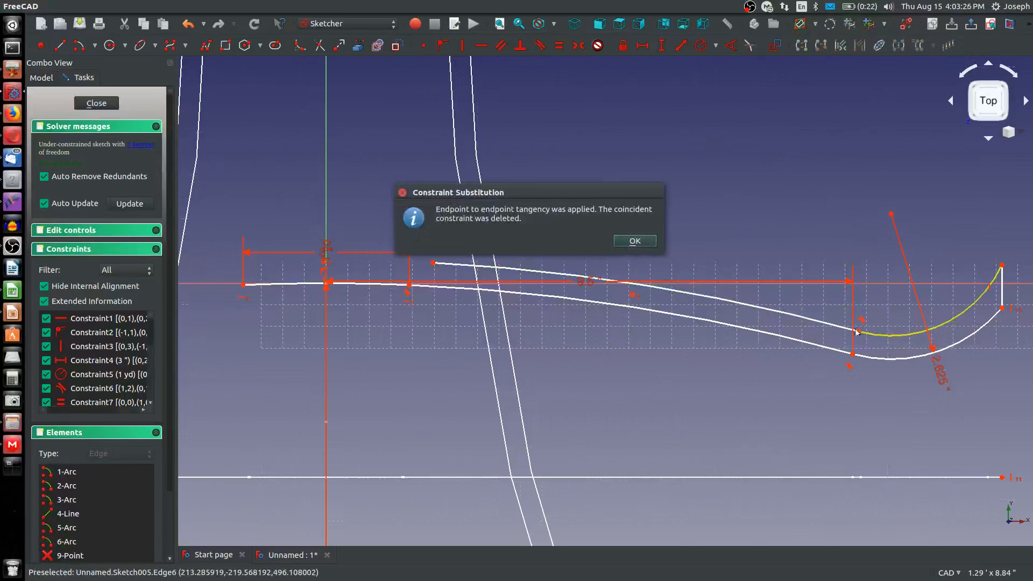
pyautogui.click(629, 241)
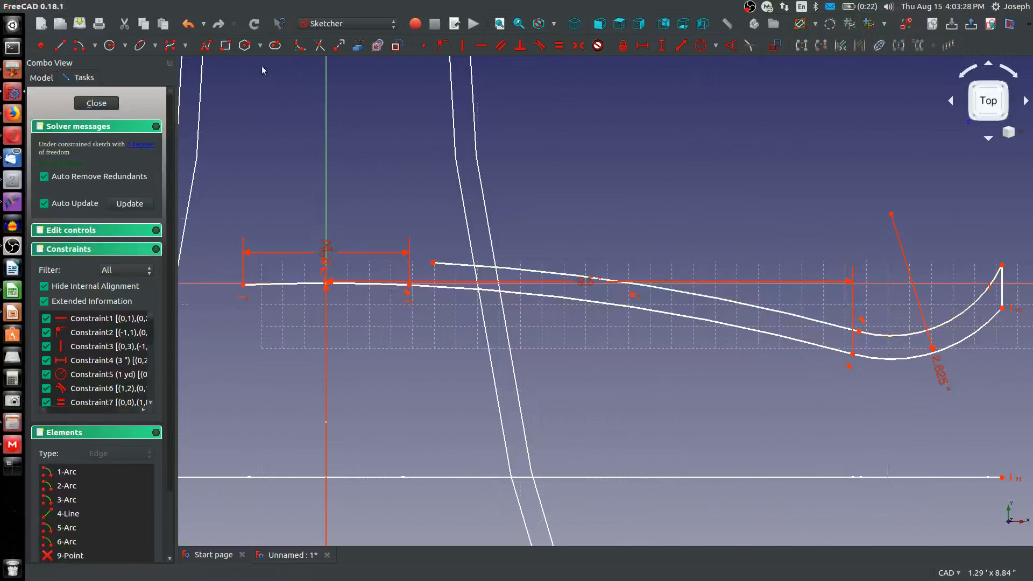
# Draw a construction line from the long upper arc's free end to the junction of the first and second arcs
pyautogui.click(391, 25)
pyautogui.click(326, 340)
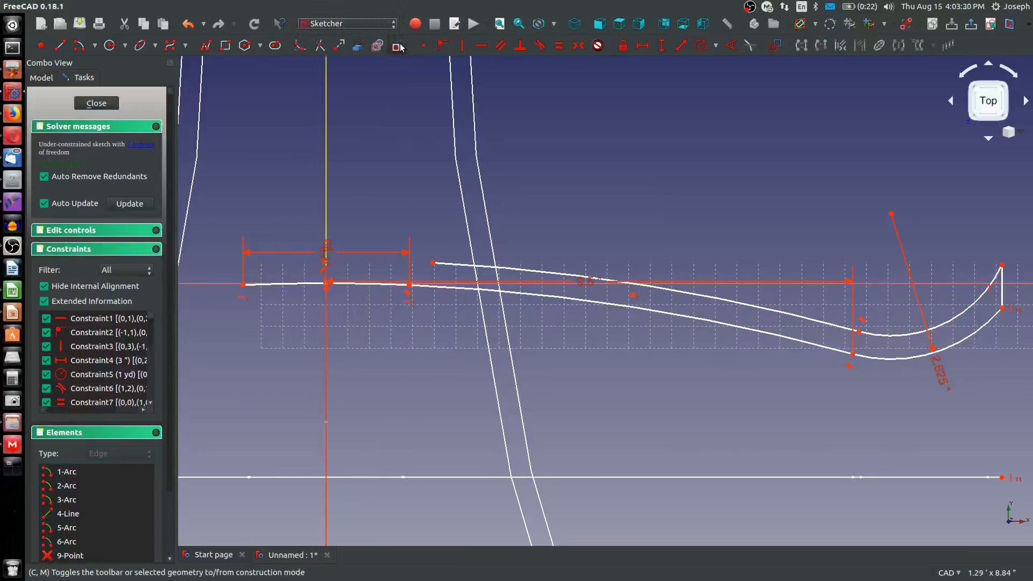
pyautogui.click(62, 46)
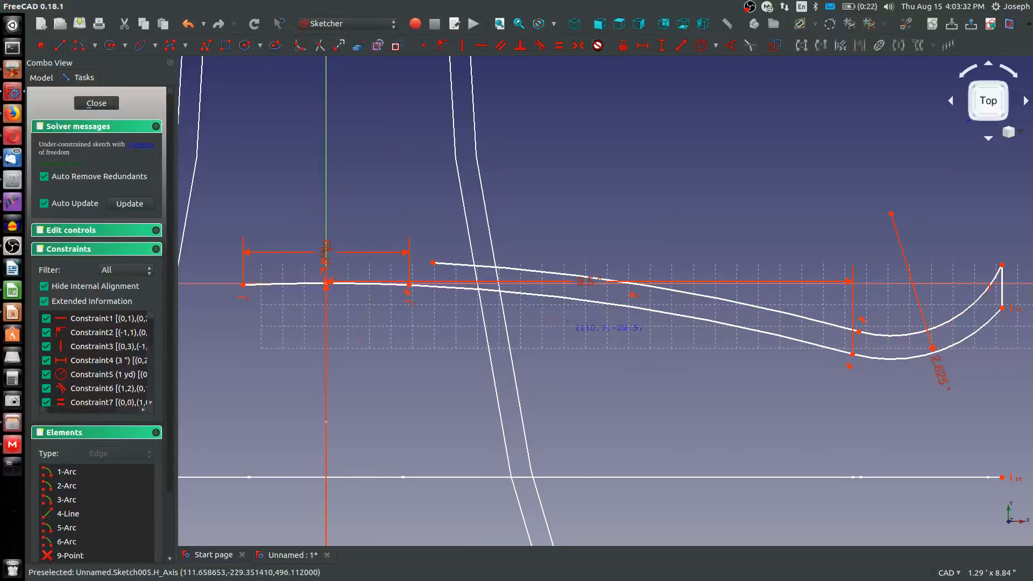
pyautogui.click(433, 263)
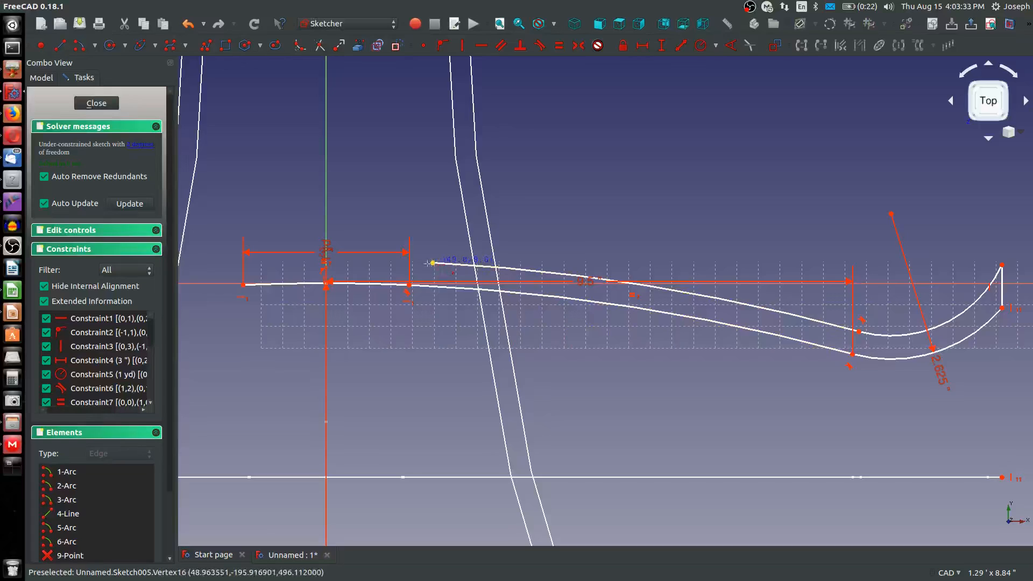
pyautogui.click(409, 285)
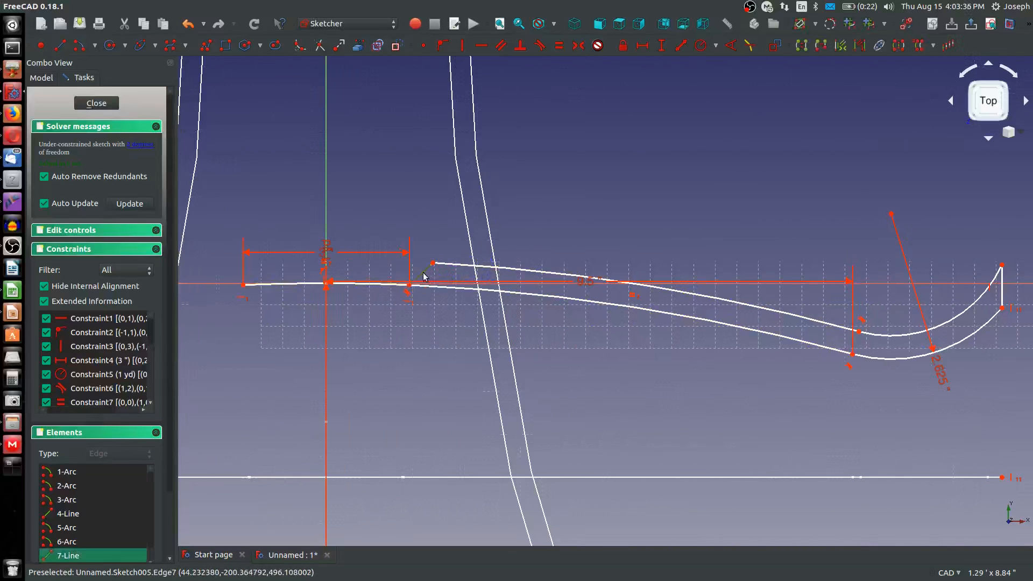
# Bring the construction line's upper end directly above the junction of the first and second arcs
pyautogui.scroll(-6, 409, 500)
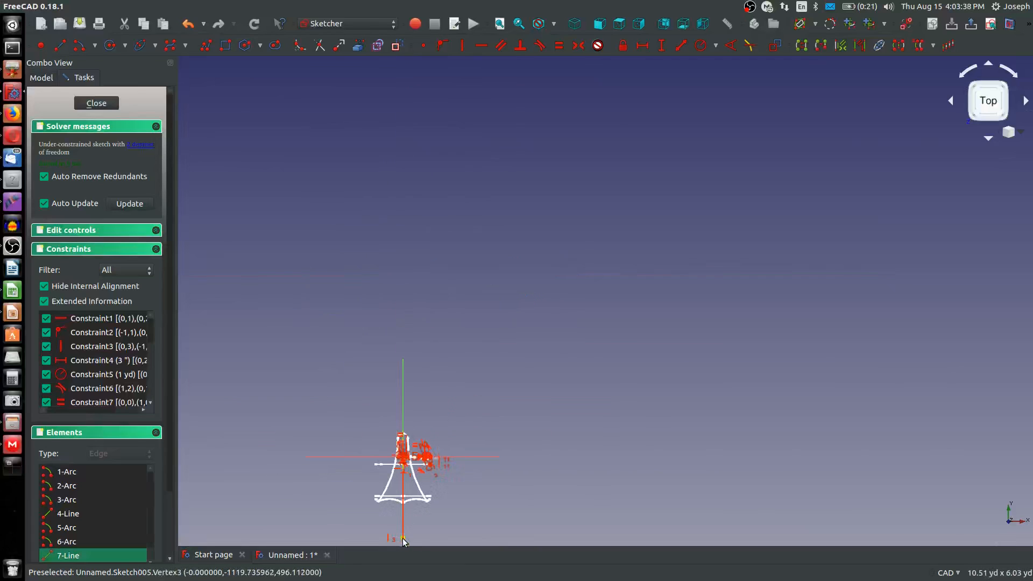
pyautogui.scroll(8, 398, 541)
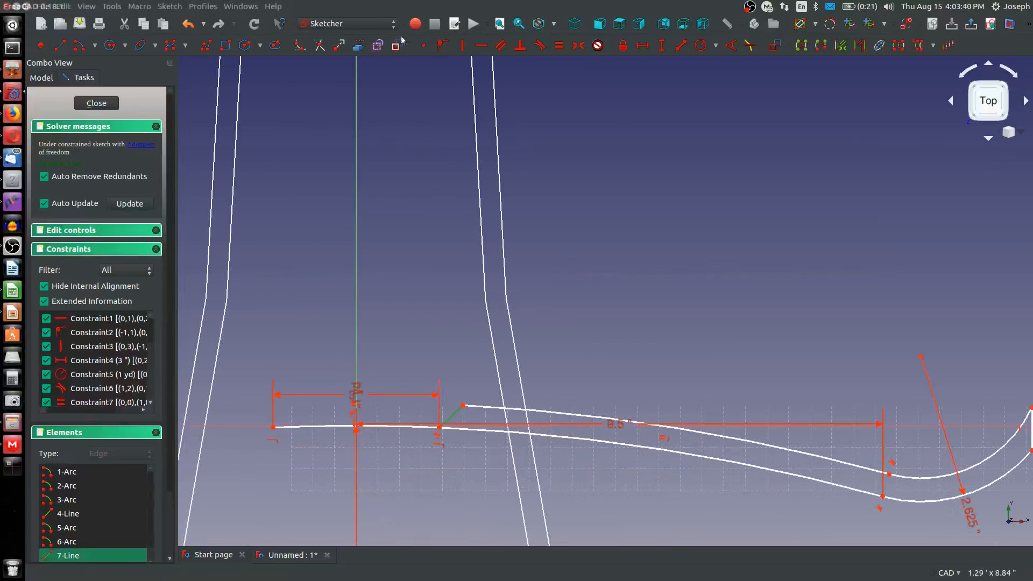
pyautogui.scroll(2, 421, 494)
pyautogui.moveTo(421, 495); pyautogui.dragTo(524, 458, button='middle')
pyautogui.moveTo(553, 322)
pyautogui.mouseDown()
pyautogui.moveTo(567, 309)
pyautogui.moveTo(555, 344)
pyautogui.moveTo(563, 321)
pyautogui.mouseUp()
# Pull the small inner arc to a slightly smaller radius, farther from the third arc, extending the vertical end line
pyautogui.scroll(-6, 564, 321)
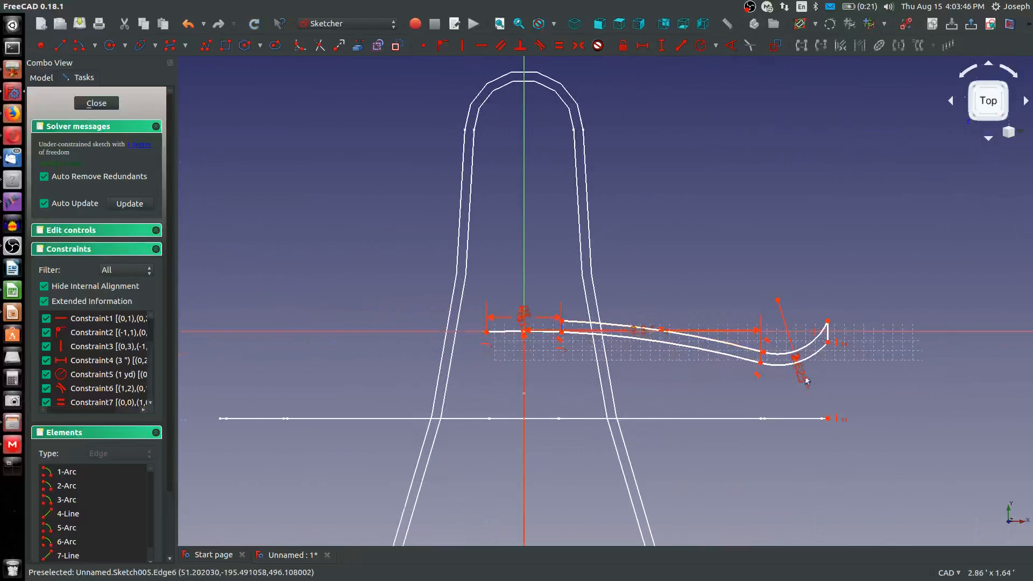
pyautogui.scroll(2, 815, 371)
pyautogui.moveTo(744, 344)
pyautogui.mouseDown()
pyautogui.moveTo(766, 339)
pyautogui.moveTo(770, 358)
pyautogui.moveTo(763, 330)
pyautogui.moveTo(770, 355)
pyautogui.moveTo(773, 339)
pyautogui.mouseUp()
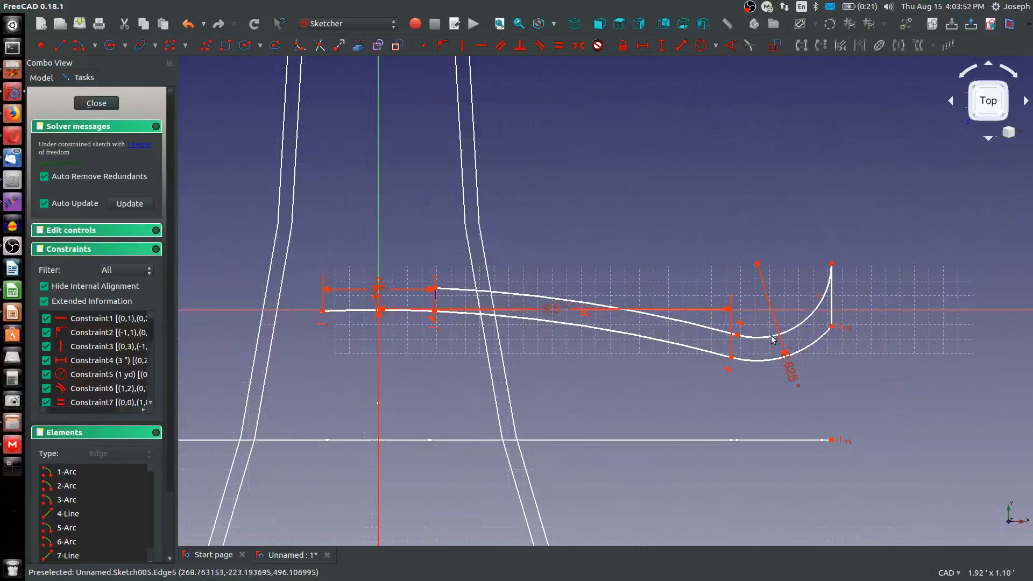
# Try to constrain the radius of the small inner arc
pyautogui.click(808, 323)
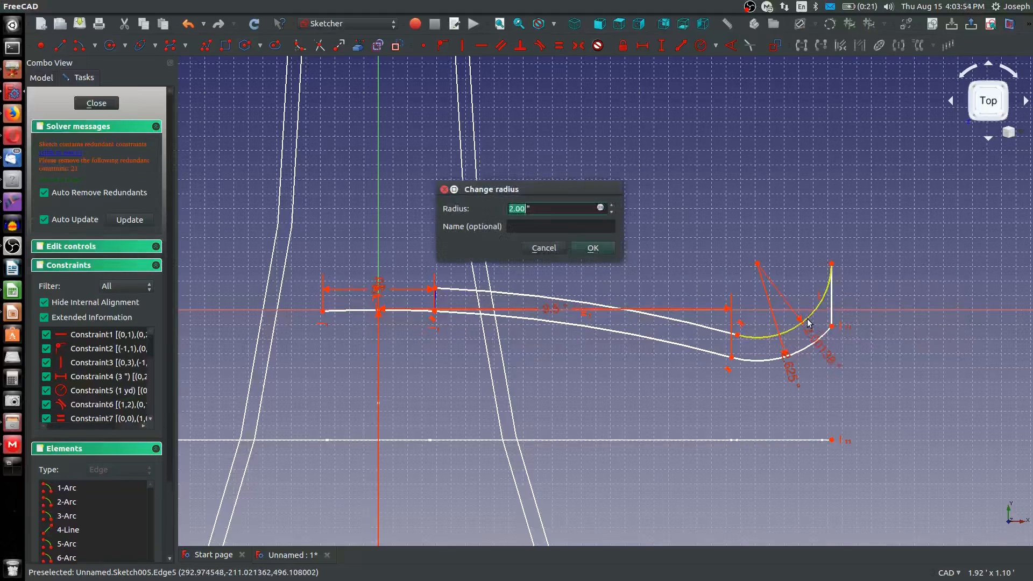
pyautogui.press('Return')
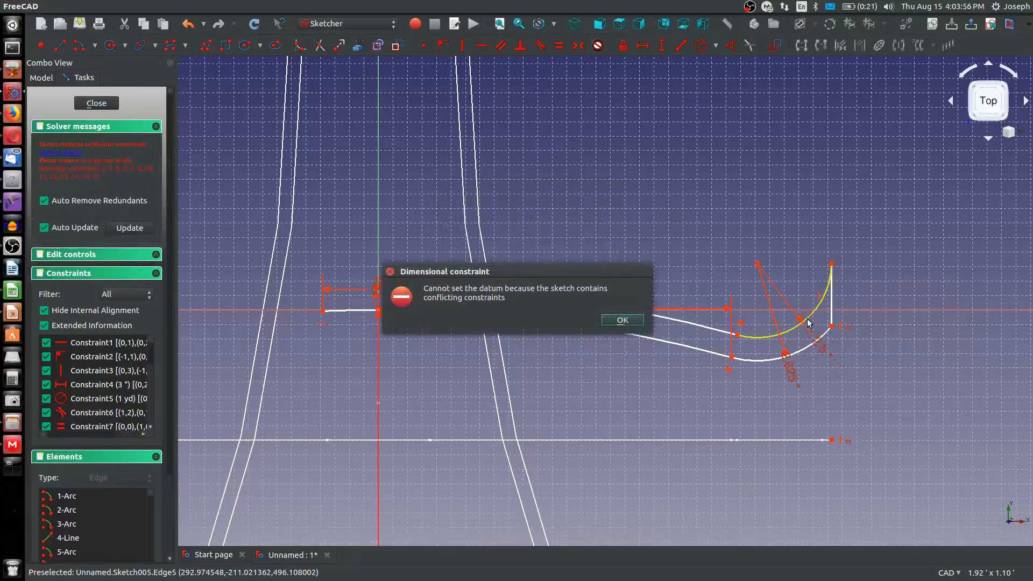
pyautogui.press('Return')
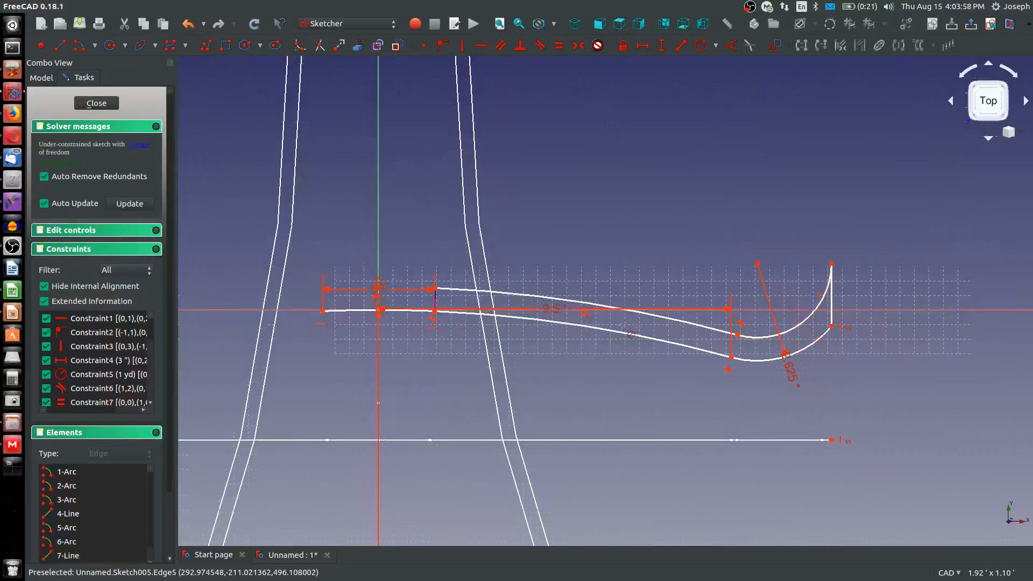
# Set the length of the construction line between the lower arcs' junction and the long upper arc to 0.375 in
pyautogui.moveTo(830, 273)
pyautogui.mouseDown()
pyautogui.moveTo(830, 204)
pyautogui.moveTo(842, 310)
pyautogui.mouseUp()
pyautogui.scroll(6, 435, 298)
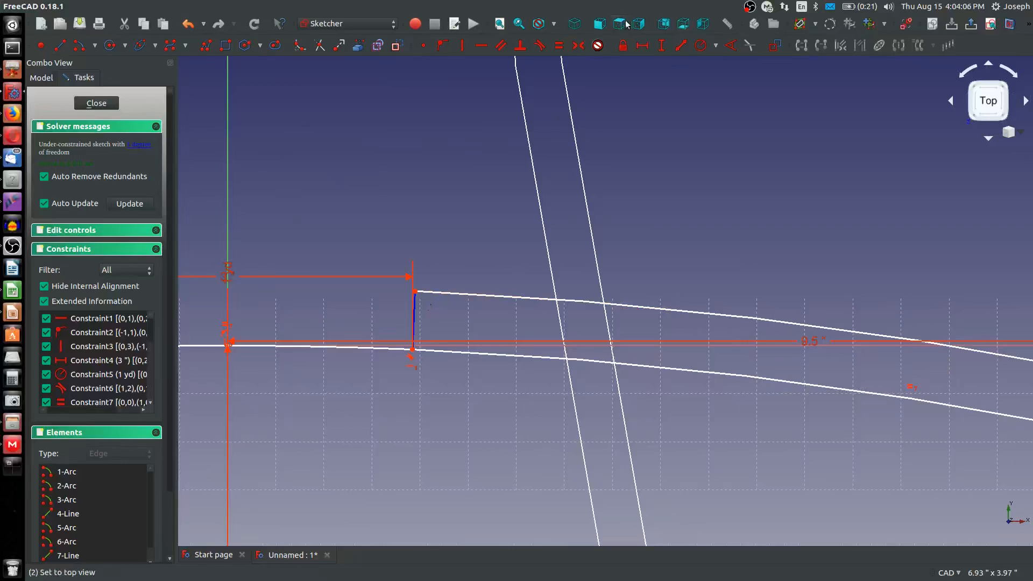
pyautogui.click(681, 45)
pyautogui.click(414, 305)
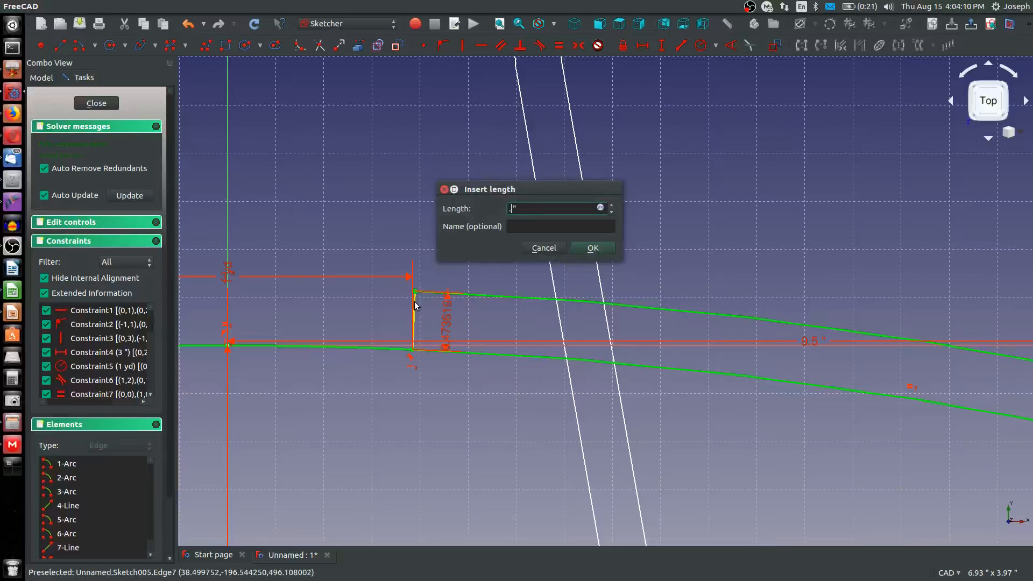
pyautogui.press('Return')
pyautogui.scroll(-5, 413, 322)
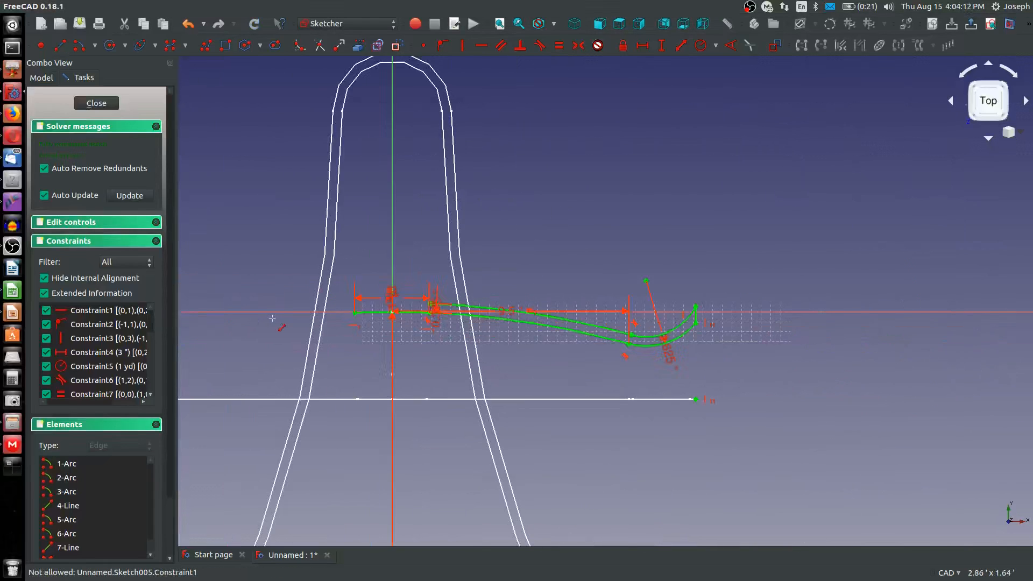
# Draw an arc by end points and rim point above the first arc, from the construction line's upper end past the first arc's left end
pyautogui.scroll(2, 412, 330)
pyautogui.scroll(4, 413, 330)
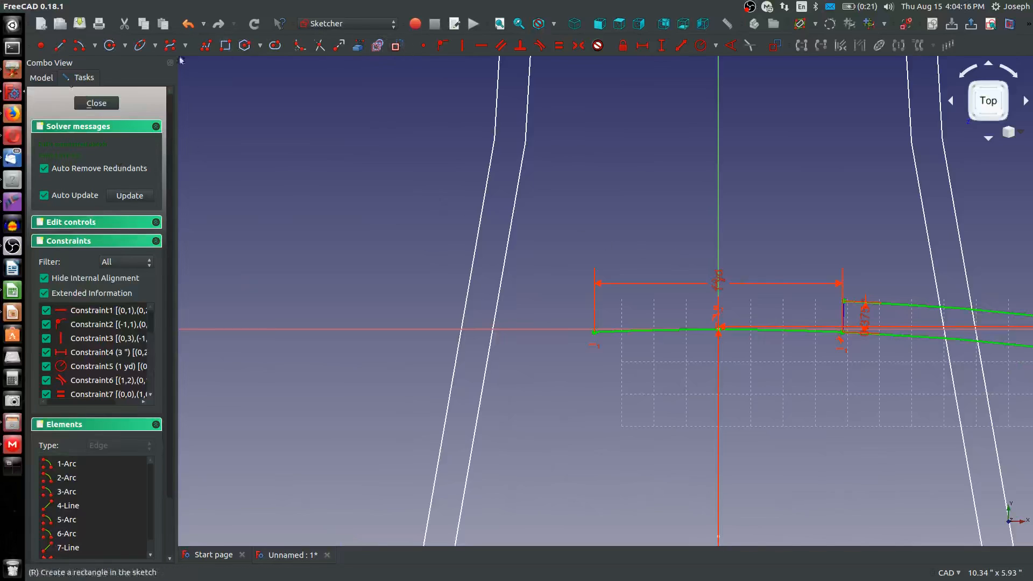
pyautogui.click(95, 46)
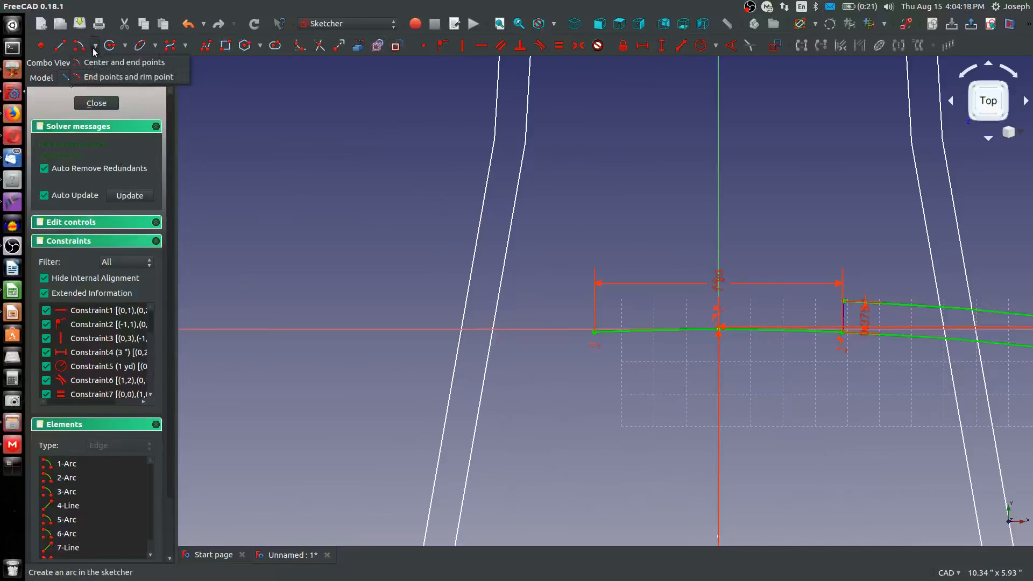
pyautogui.click(92, 81)
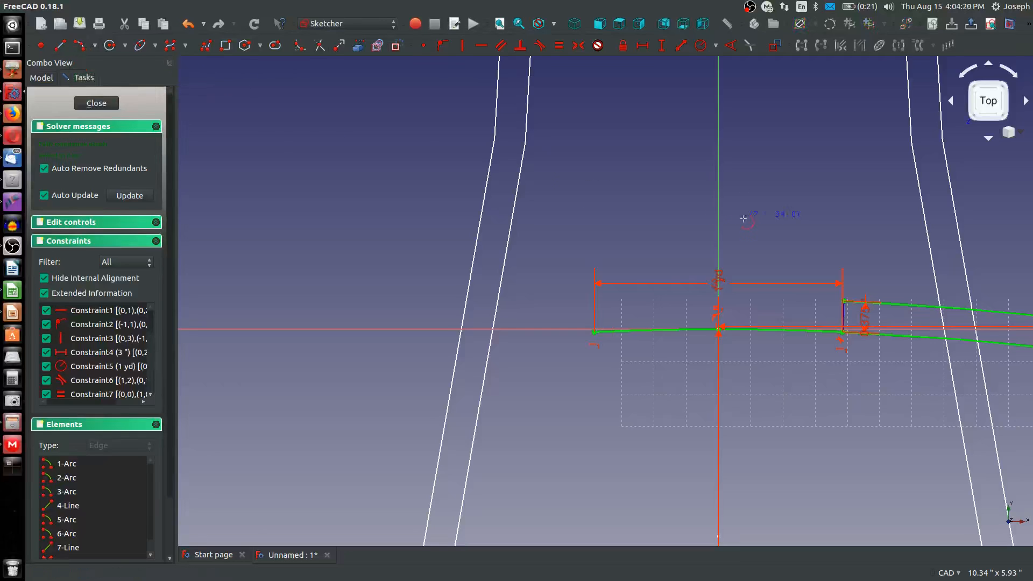
pyautogui.click(844, 301)
pyautogui.click(572, 309)
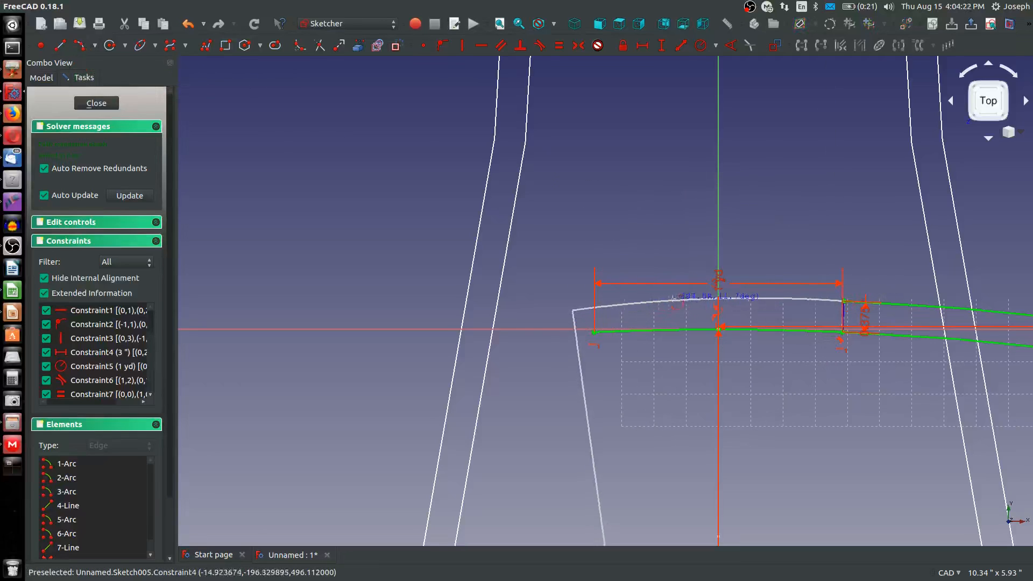
pyautogui.click(770, 299)
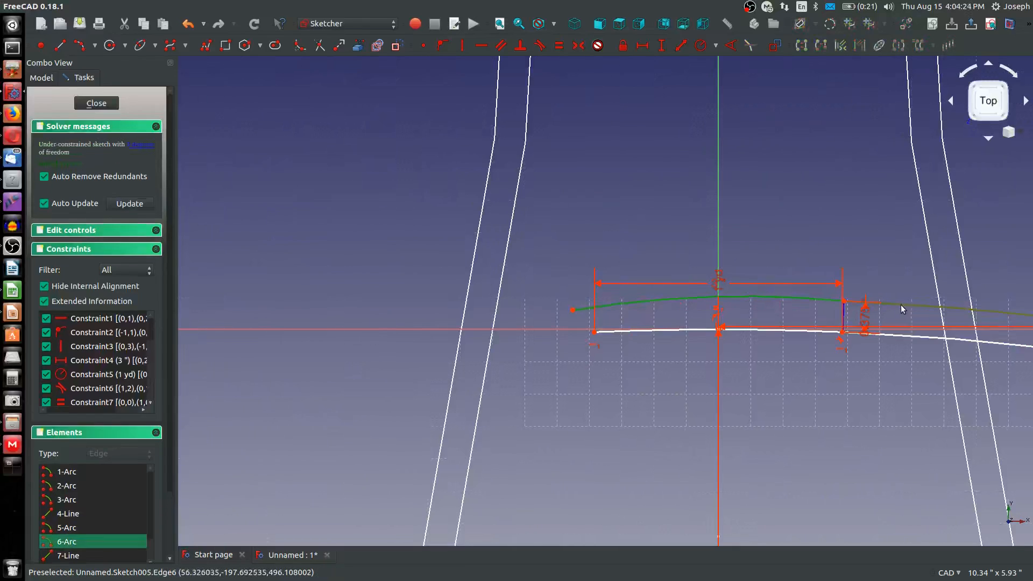
# Make the new short upper arc tangent to the long upper arc at their shared endpoint
pyautogui.click(648, 243)
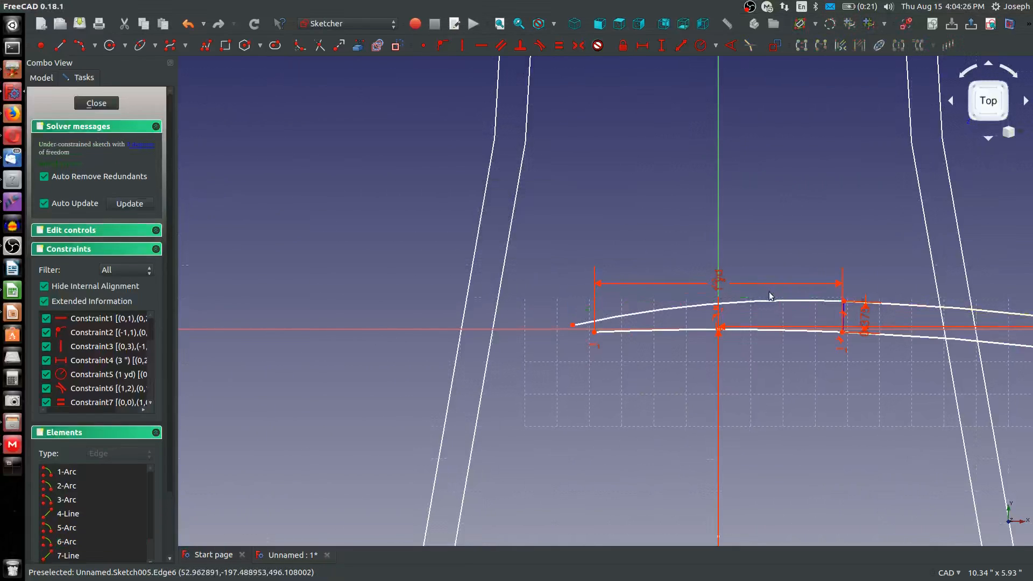
pyautogui.click(789, 300)
pyautogui.click(899, 309)
pyautogui.press('t')
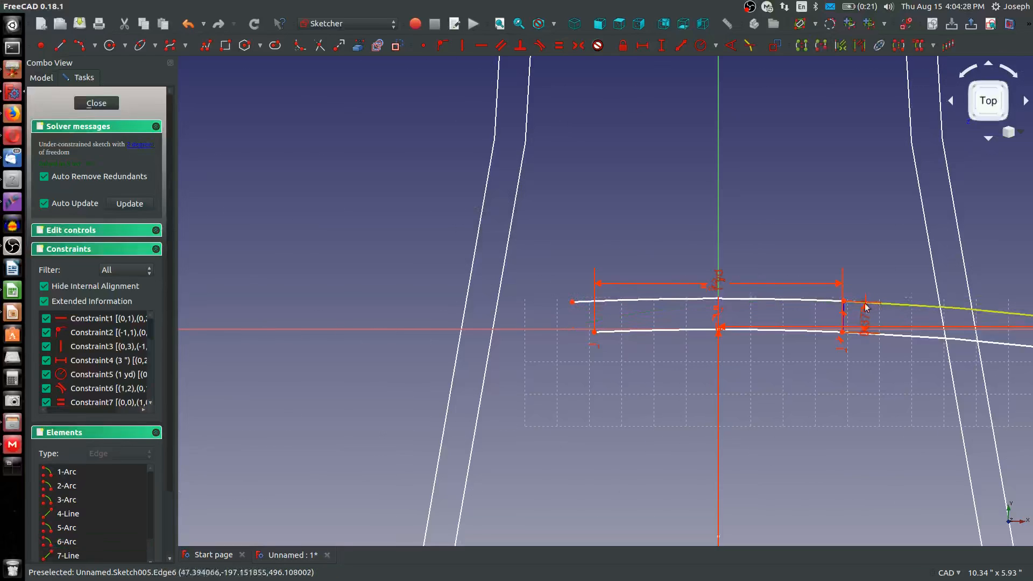
# Level the short upper arc's two endpoints horizontally, with its free end directly above the first arc's left end
pyautogui.click(572, 301)
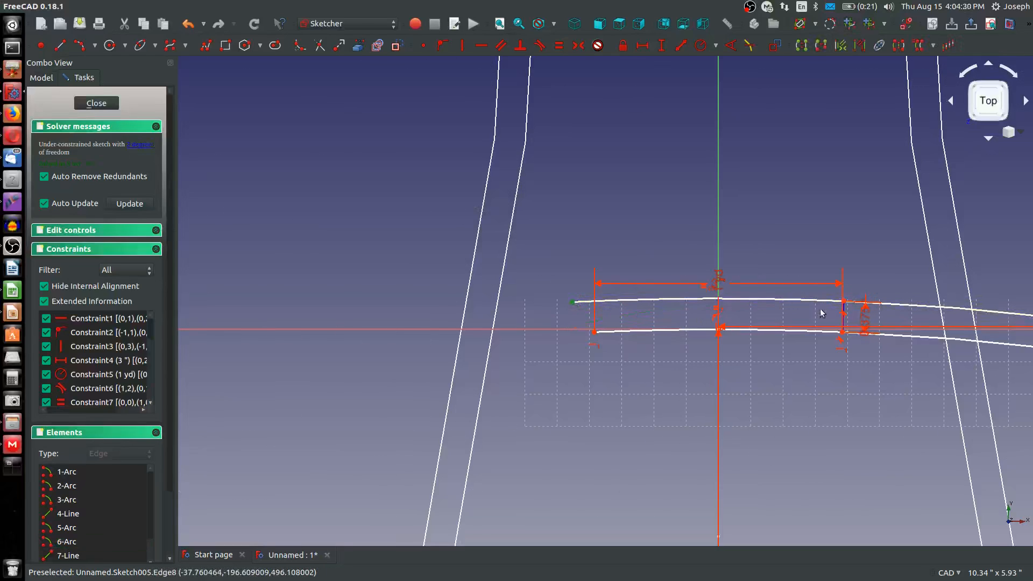
pyautogui.click(845, 302)
pyautogui.press('h')
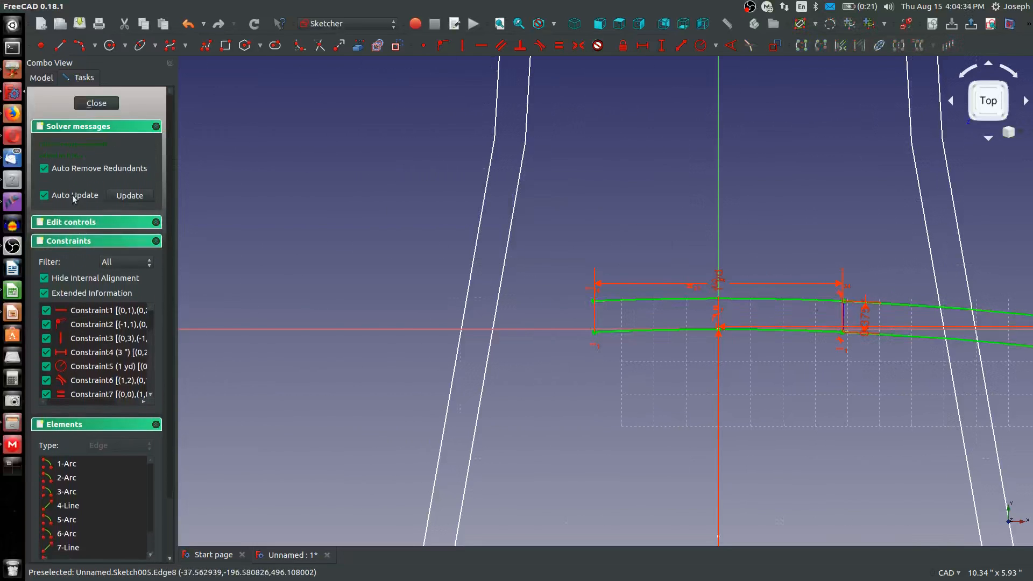
# Draw a long arc by end points and rim point from the first arc's left end, curving down to the left
pyautogui.scroll(-5, 726, 387)
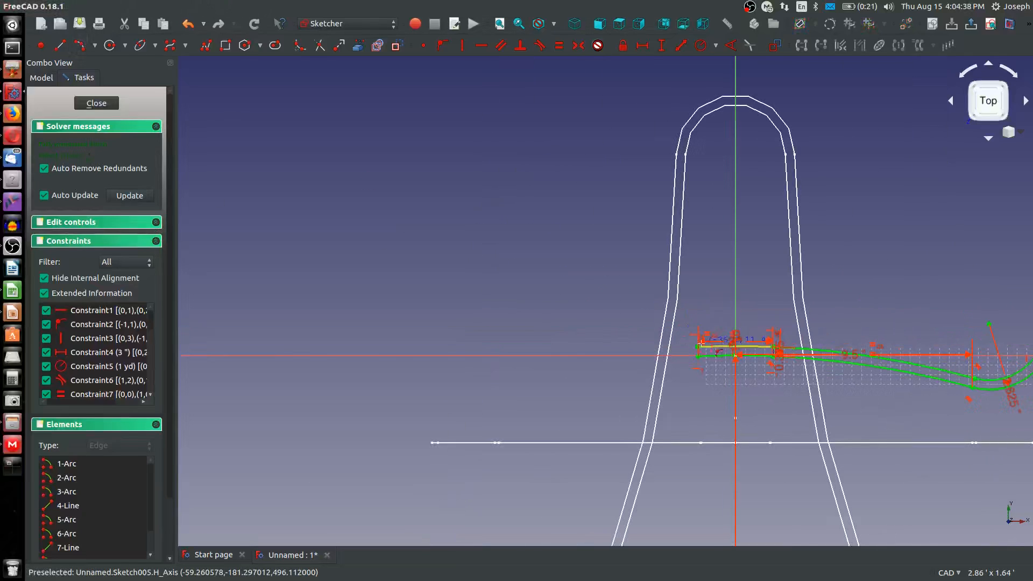
pyautogui.click(559, 387)
pyautogui.click(376, 410)
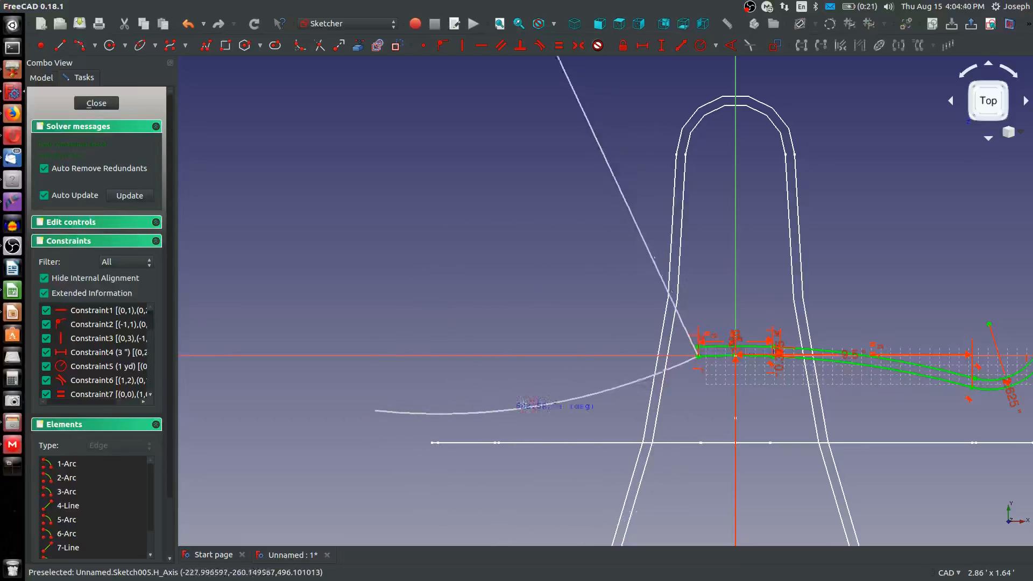
pyautogui.click(698, 356)
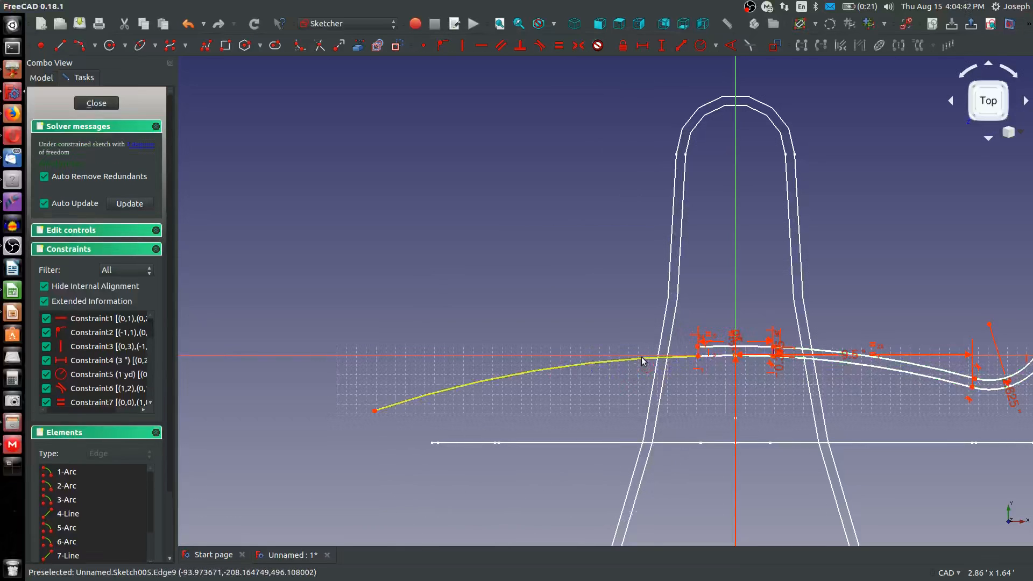
# Give the new left arc the second arc's radius and level its free end with the junction of the second and third arcs
pyautogui.click(642, 359)
pyautogui.press('e')
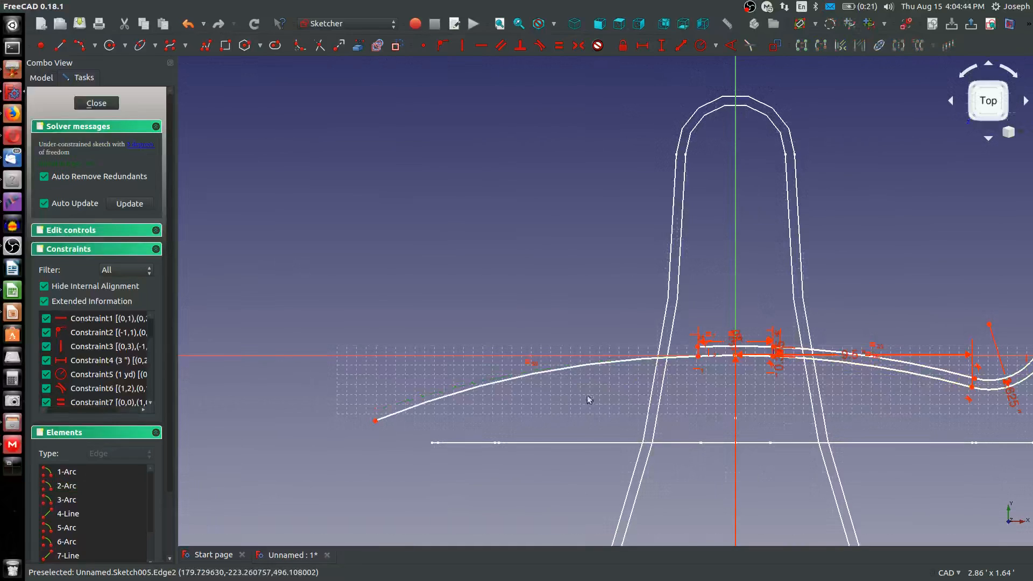
pyautogui.click(546, 371)
pyautogui.click(391, 420)
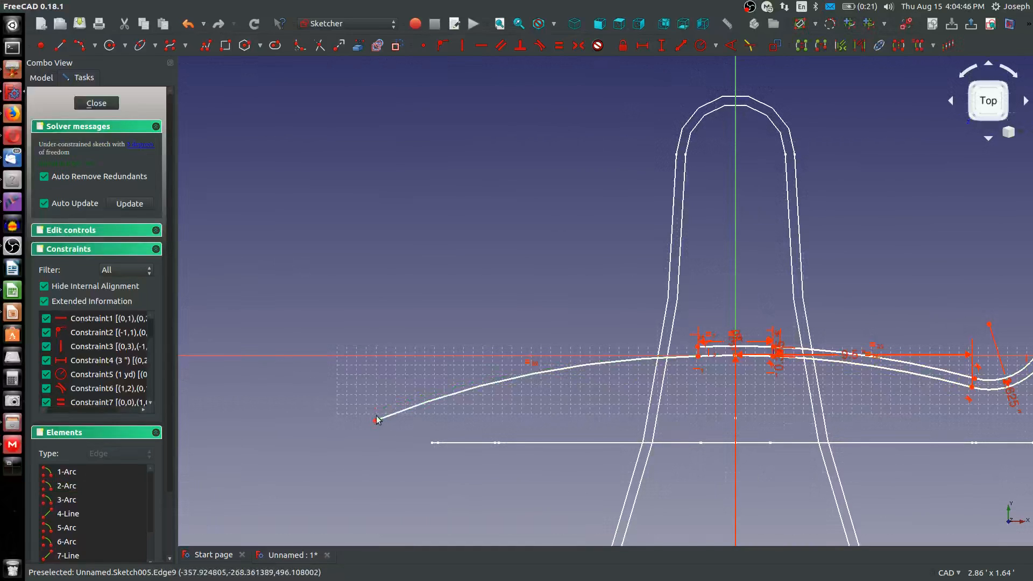
pyautogui.click(375, 422)
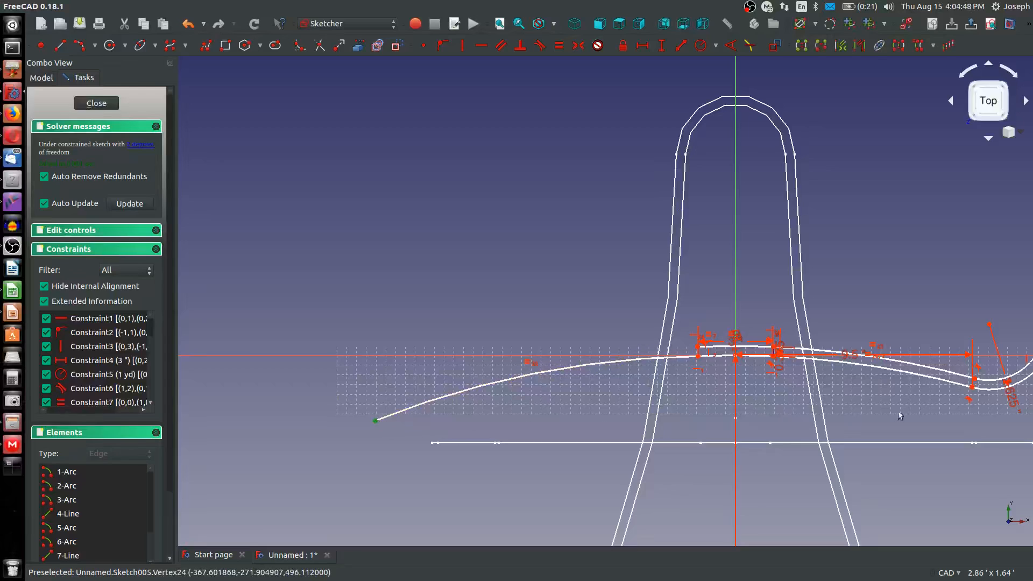
pyautogui.click(971, 387)
pyautogui.press('h')
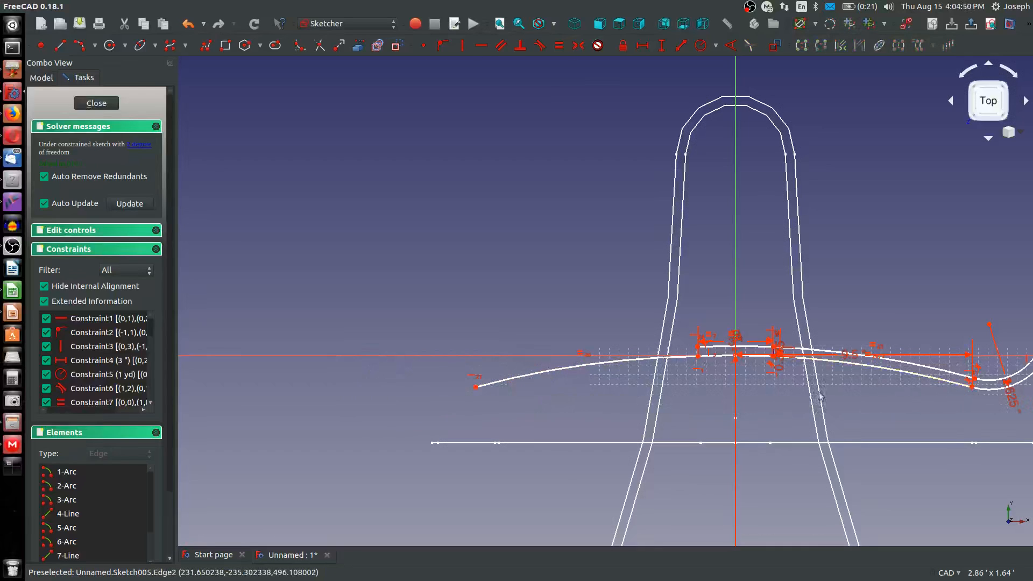
# Pull the left lower arc's free end outward and make the arc tangent to the first arc
pyautogui.moveTo(713, 403); pyautogui.dragTo(600, 410, button='middle')
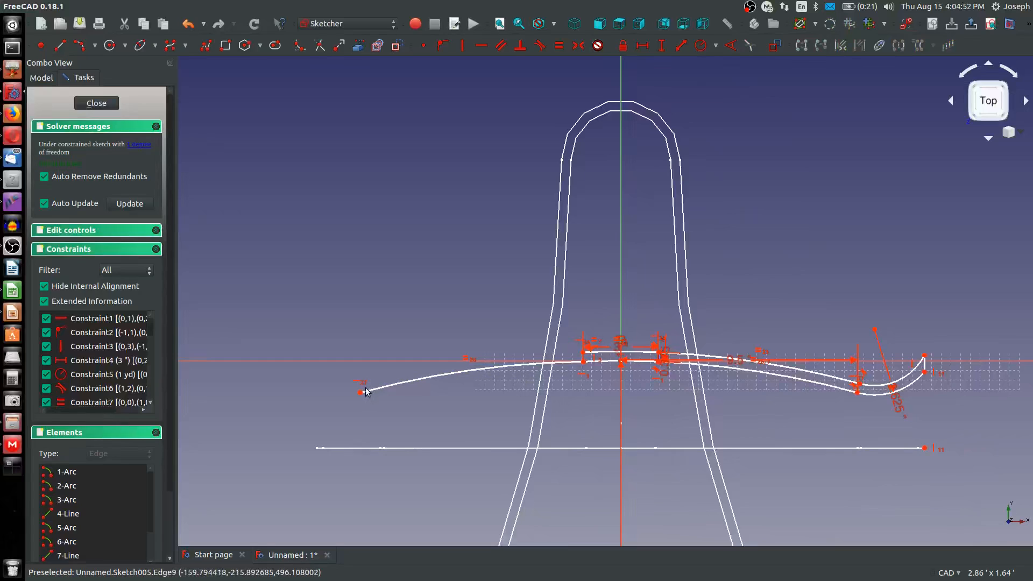
pyautogui.moveTo(360, 392); pyautogui.dragTo(308, 374)
pyautogui.click(583, 372)
pyautogui.click(570, 360)
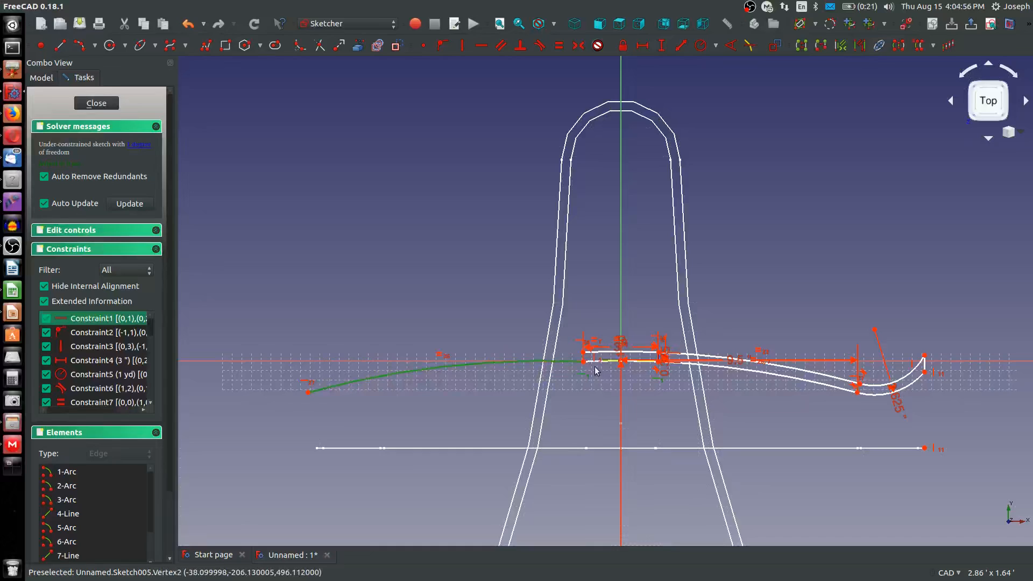
pyautogui.click(601, 379)
pyautogui.scroll(6, 597, 368)
pyautogui.click(585, 347)
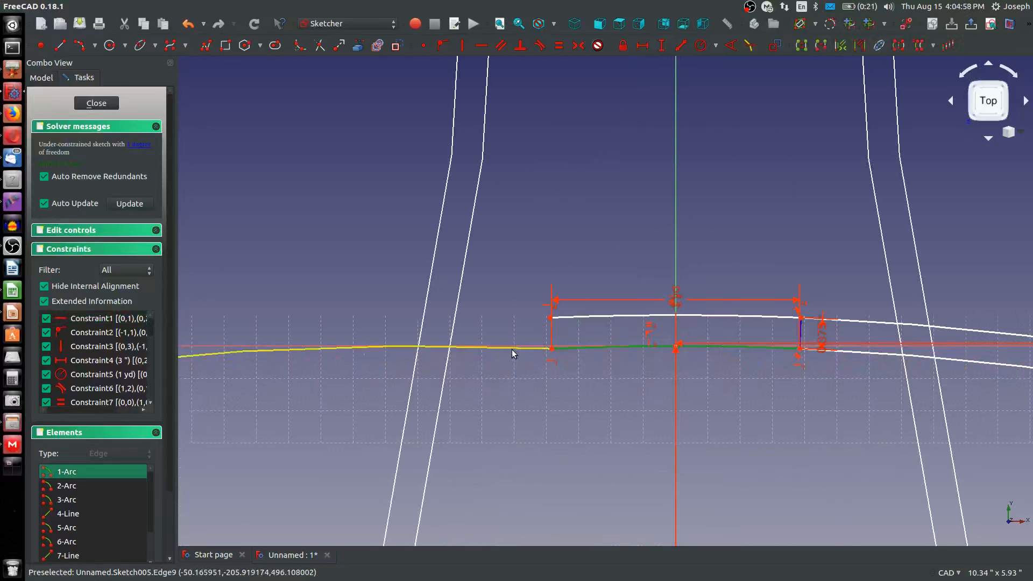
pyautogui.click(512, 350)
pyautogui.press('t')
pyautogui.click(634, 240)
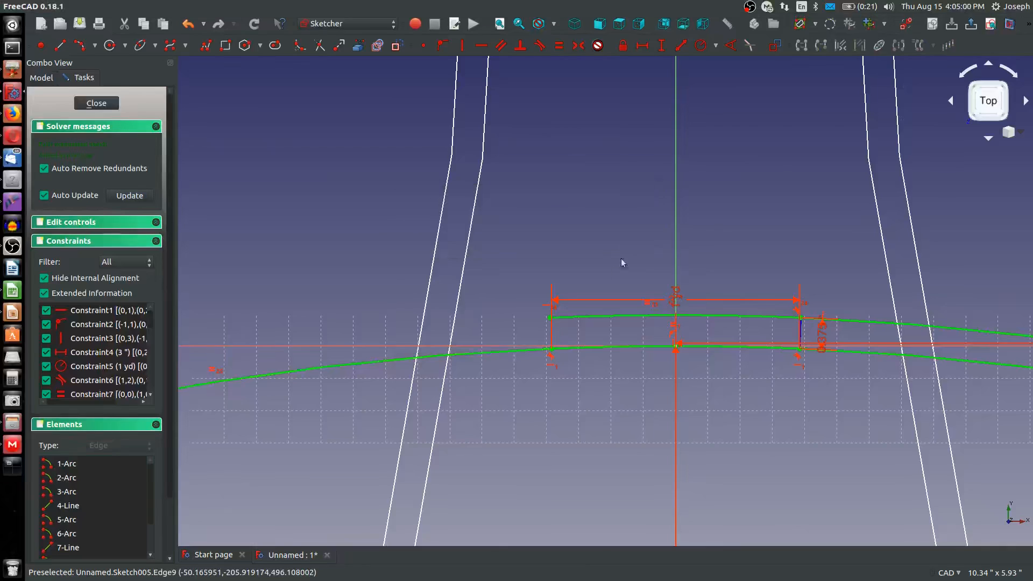
# Draw an arc above the left lower arc, from the short upper arc's left end to just above the lower arc's free end
pyautogui.scroll(-6, 603, 293)
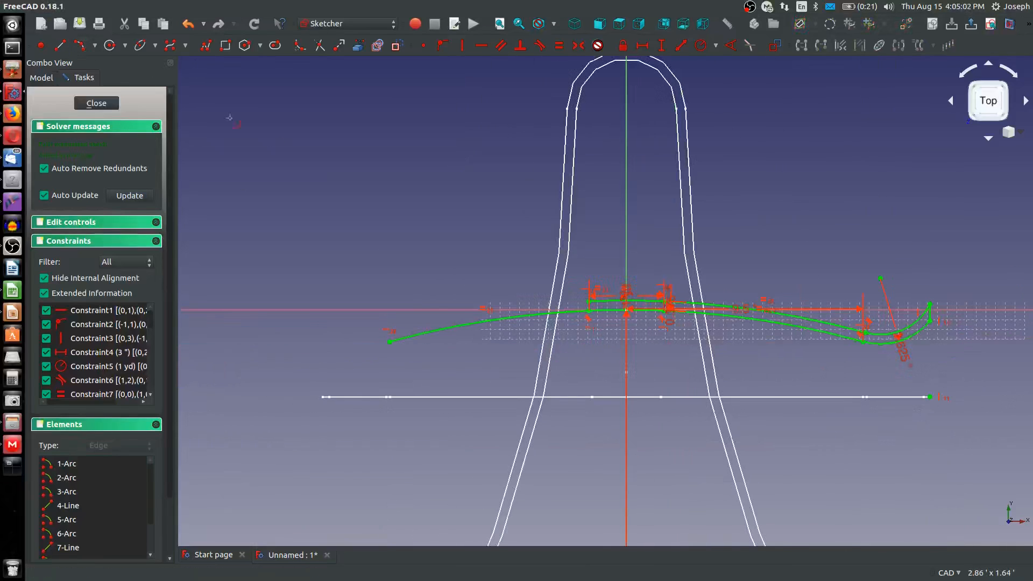
pyautogui.click(589, 303)
pyautogui.click(388, 327)
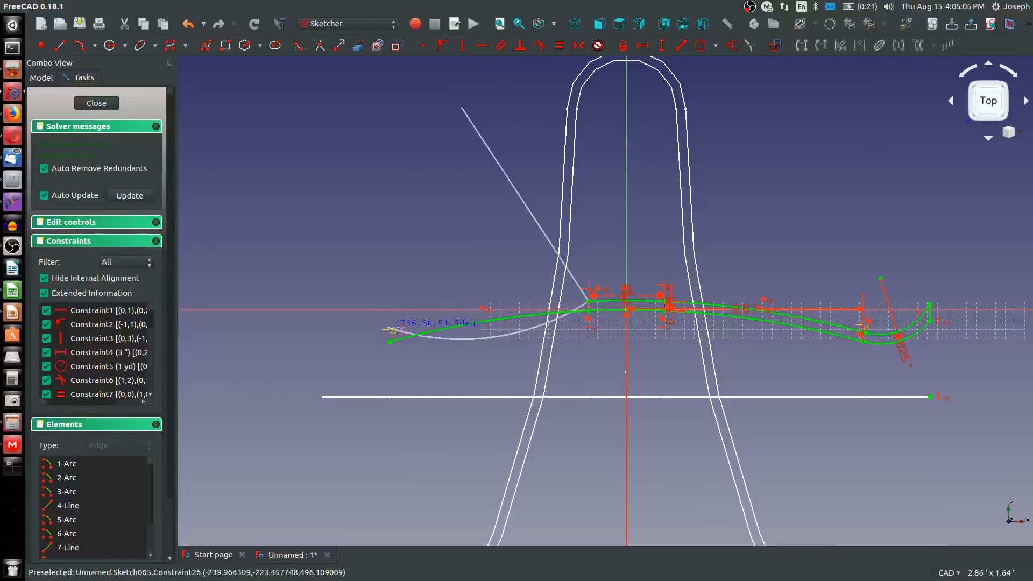
pyautogui.click(453, 311)
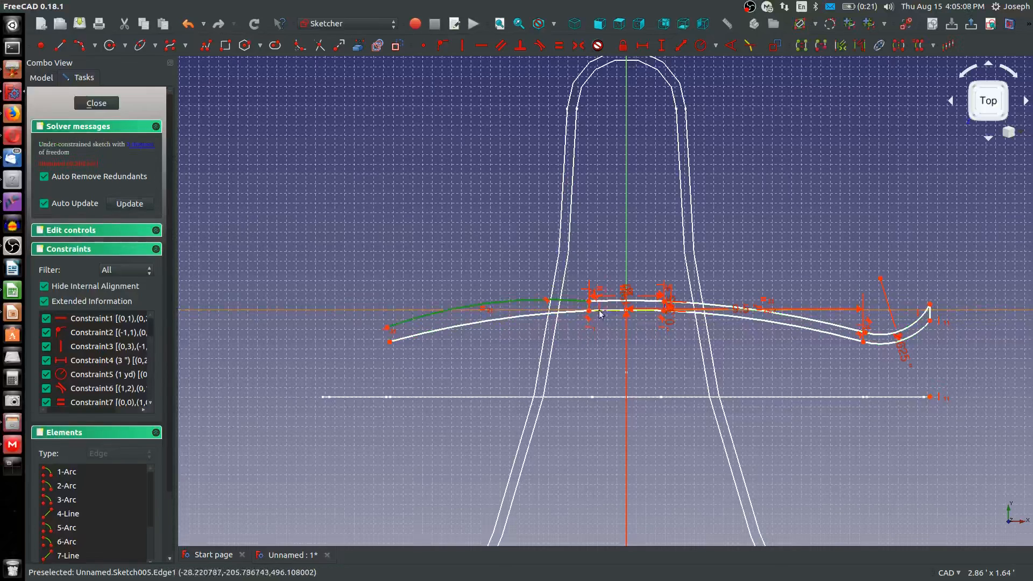
# Try to match the left upper arc's radius to the other upper arcs, and delete that arc
pyautogui.click(612, 302)
pyautogui.press('e')
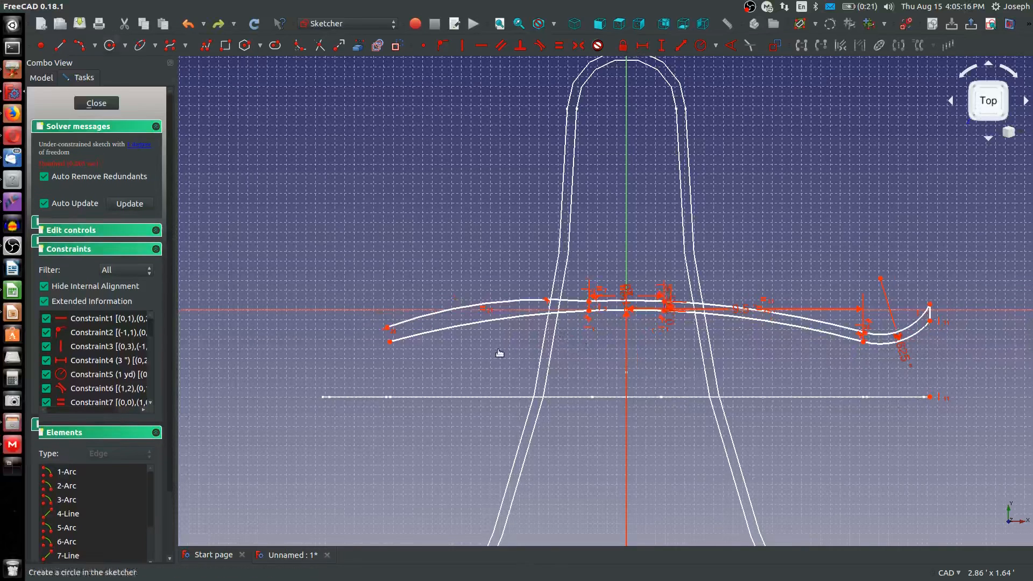
pyautogui.scroll(3, 553, 331)
pyautogui.scroll(-5, 572, 332)
pyautogui.scroll(5, 571, 332)
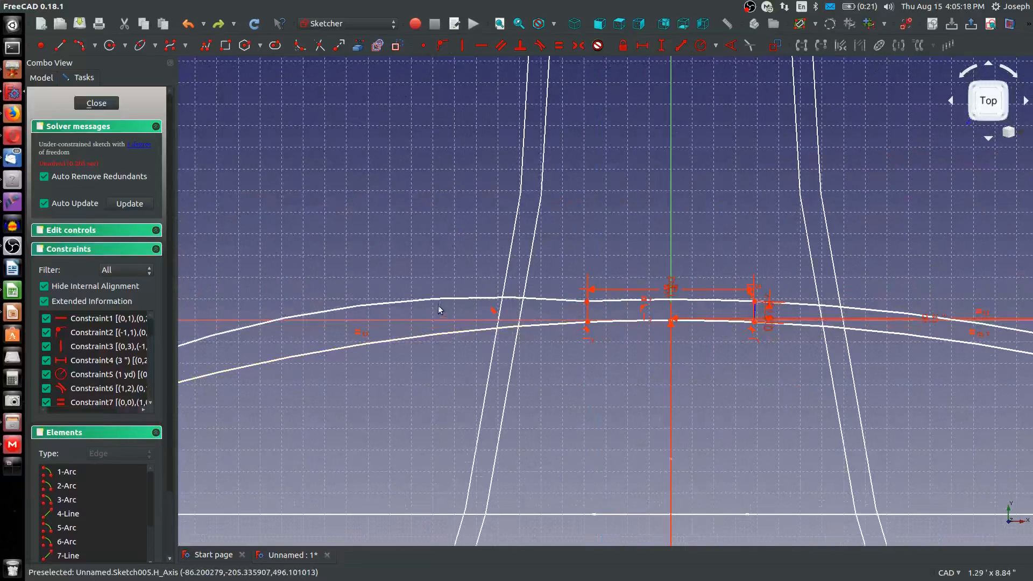
pyautogui.click(557, 300)
pyautogui.scroll(-2, 562, 312)
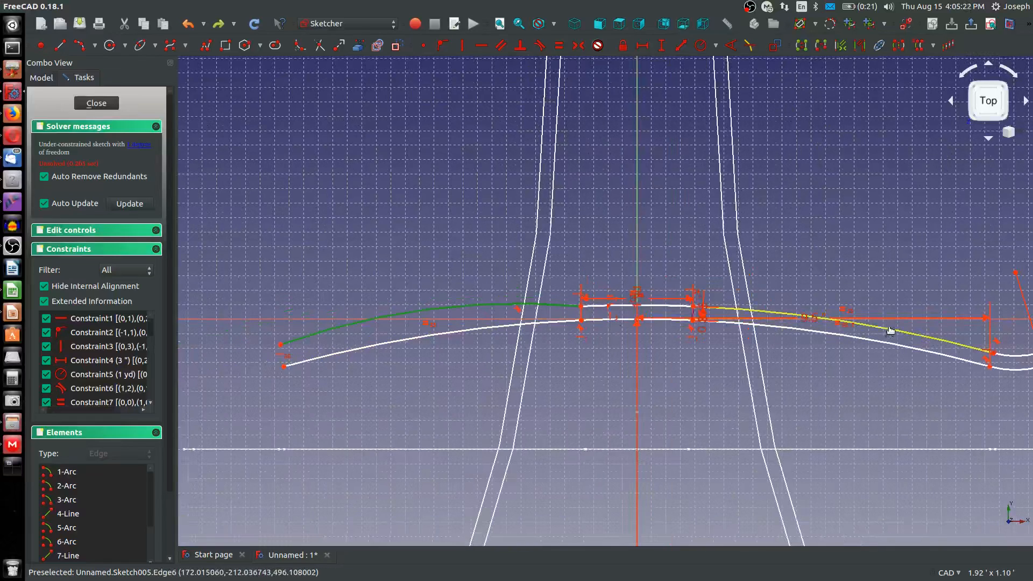
pyautogui.moveTo(889, 332); pyautogui.dragTo(770, 356)
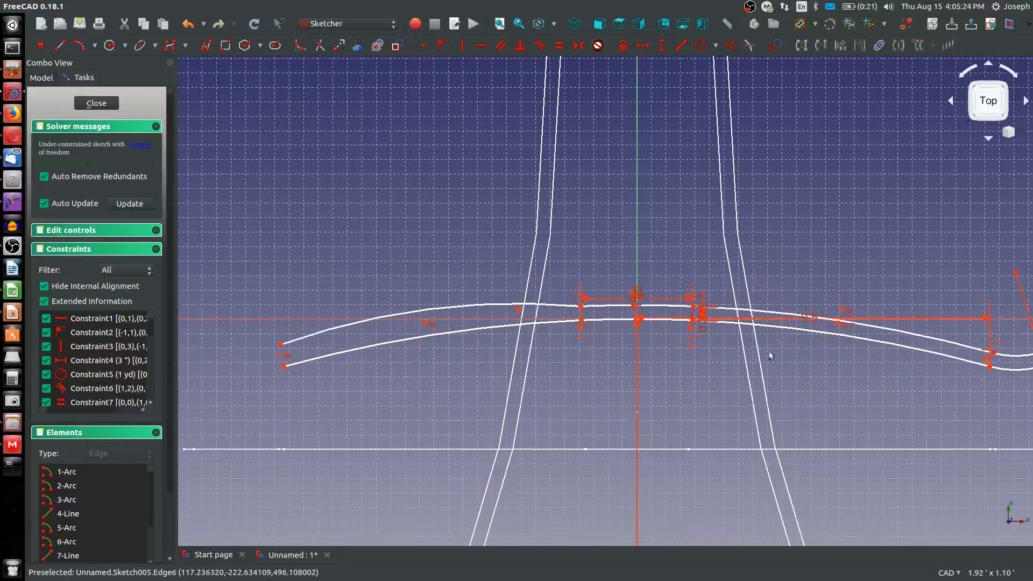
pyautogui.click(299, 342)
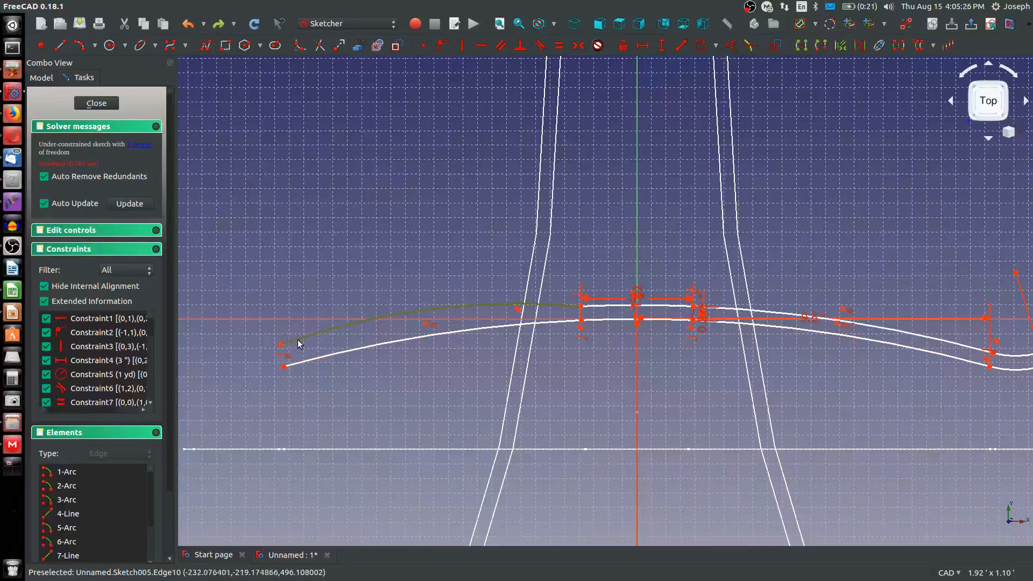
pyautogui.press('Delete')
# Redraw the left upper arc from the short upper arc's left end to beyond the left lower arc's free end
pyautogui.click(79, 45)
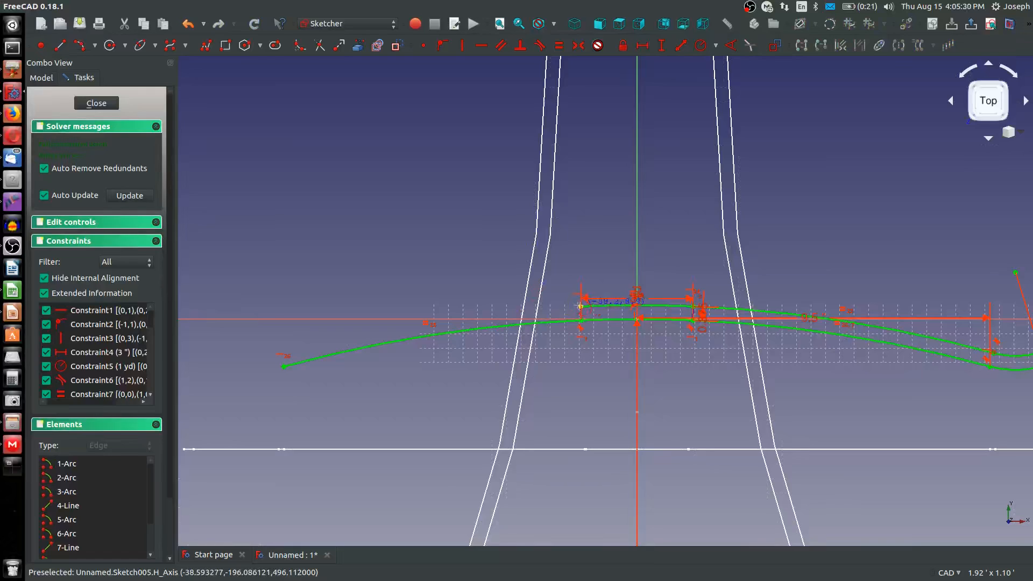
pyautogui.click(579, 305)
pyautogui.click(248, 354)
pyautogui.click(430, 322)
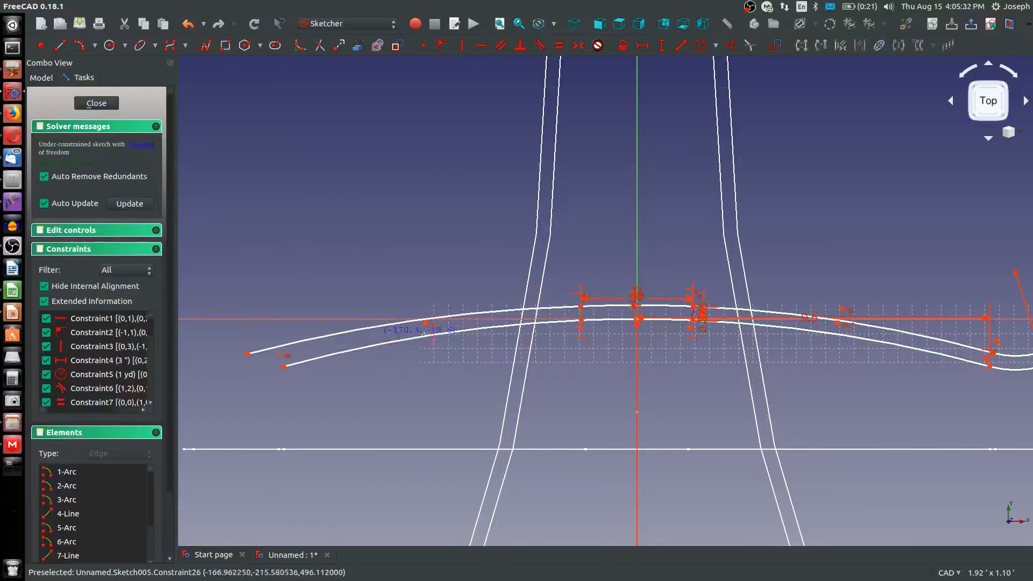
# Give the new left upper arc the short upper arc's radius and try to make the two arcs tangent
pyautogui.click(565, 308)
pyautogui.click(597, 308)
pyautogui.press('e')
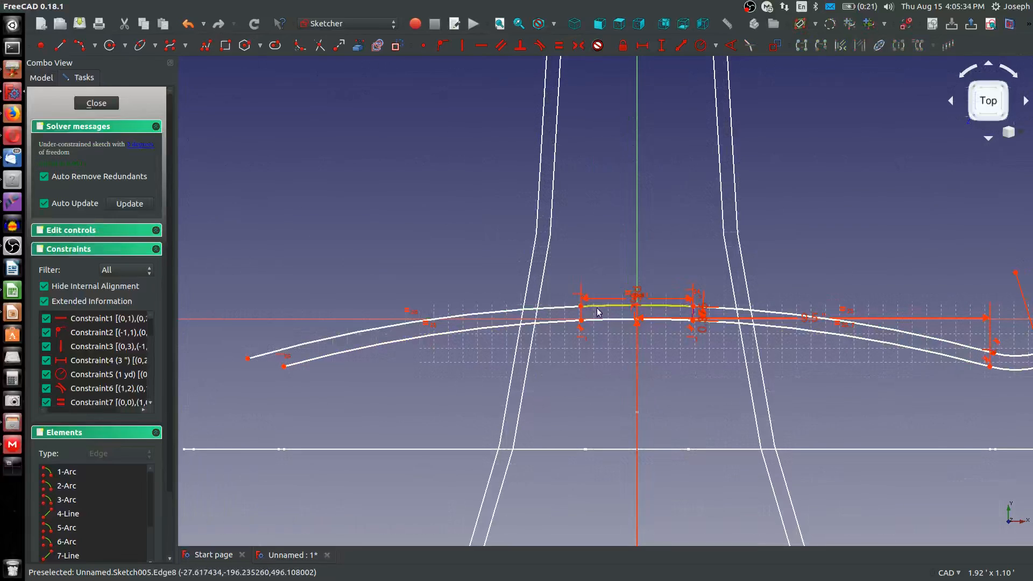
pyautogui.click(536, 310)
pyautogui.click(602, 305)
pyautogui.press('t')
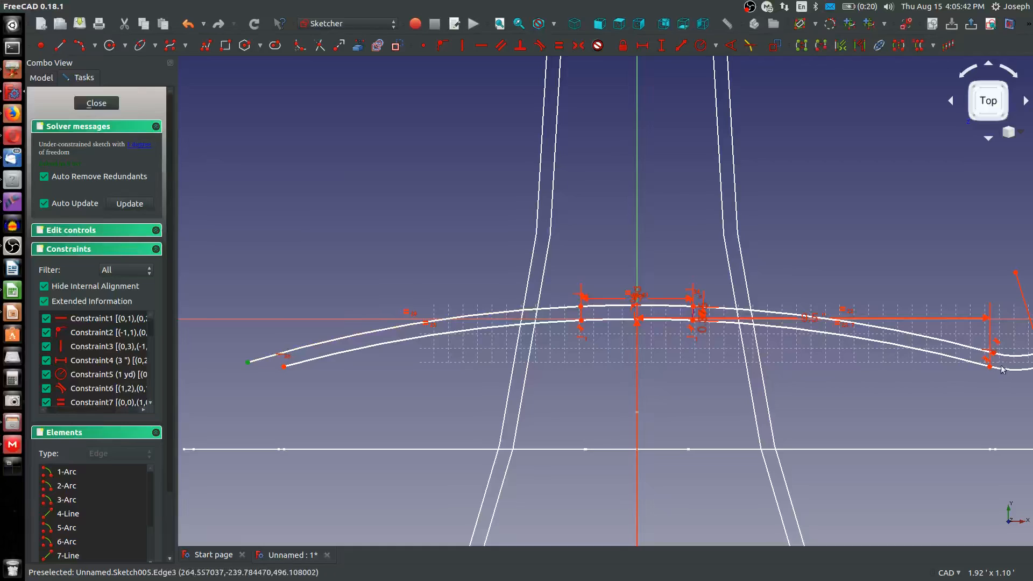
# Level the left upper arc's free end with the junction of the two right-hand upper arcs
pyautogui.scroll(2, 993, 356)
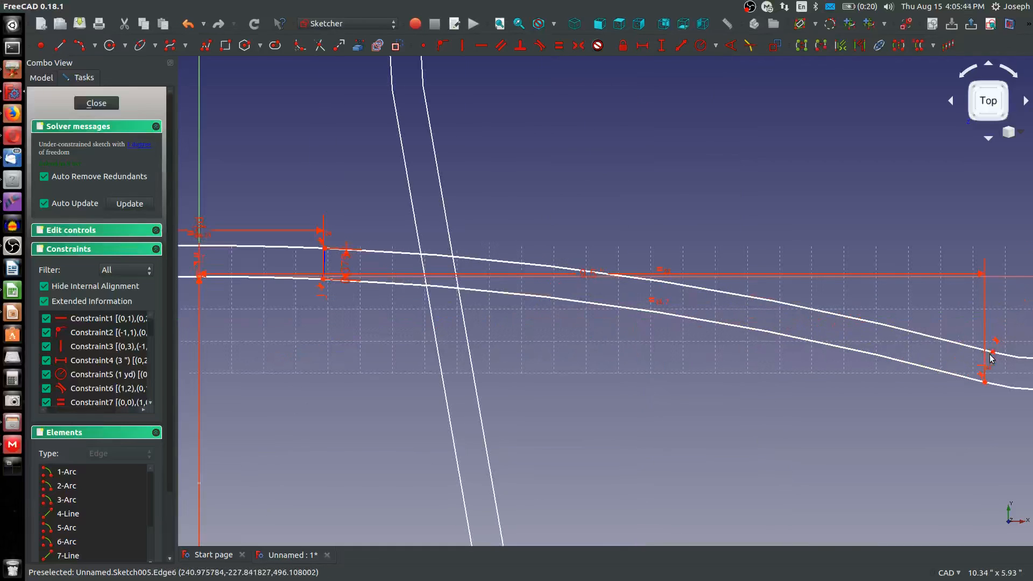
pyautogui.scroll(-3, 606, 368)
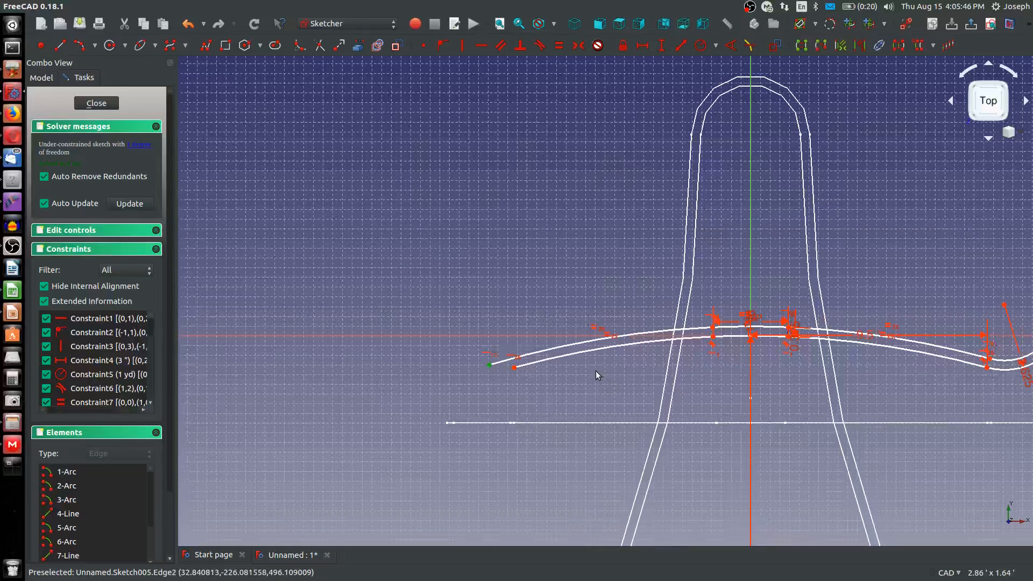
pyautogui.scroll(-2, 516, 376)
pyautogui.scroll(4, 524, 372)
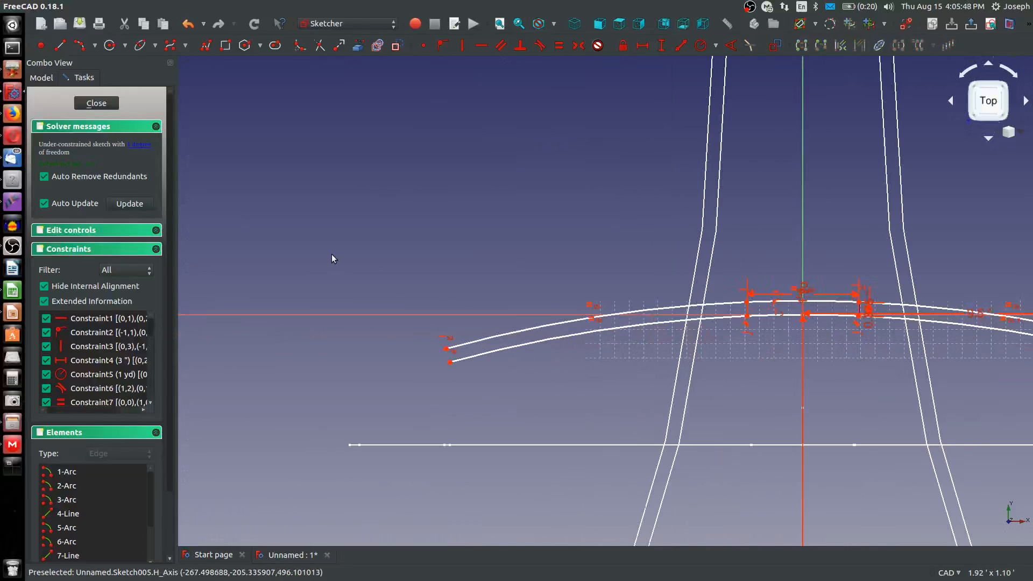
# Pull the left upper arc's free end outward and make the arc tangent to the short upper arc
pyautogui.moveTo(446, 348)
pyautogui.mouseDown()
pyautogui.moveTo(501, 346)
pyautogui.moveTo(362, 337)
pyautogui.moveTo(559, 355)
pyautogui.moveTo(400, 348)
pyautogui.mouseUp()
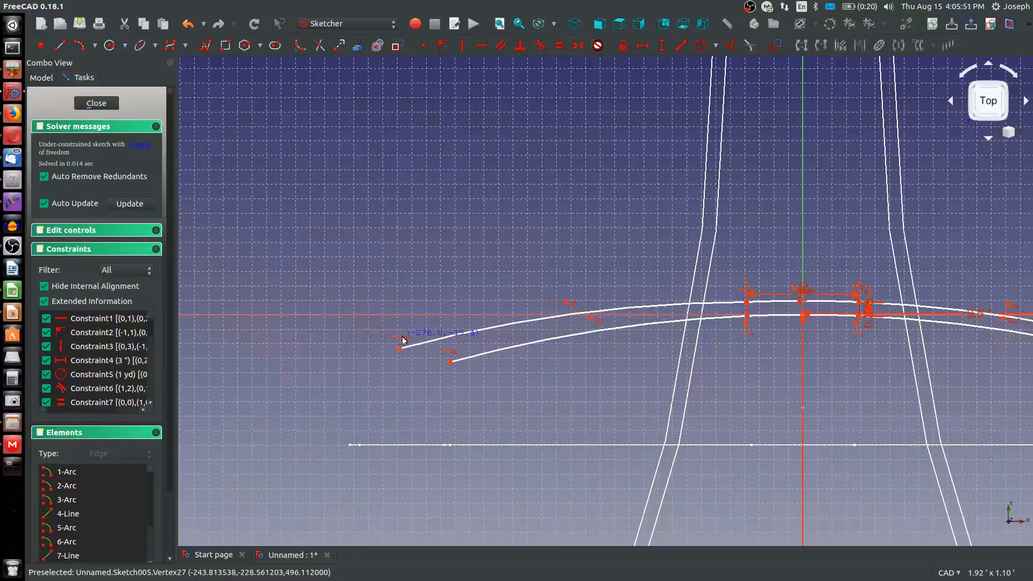
pyautogui.click(712, 303)
pyautogui.click(759, 303)
pyautogui.press('t')
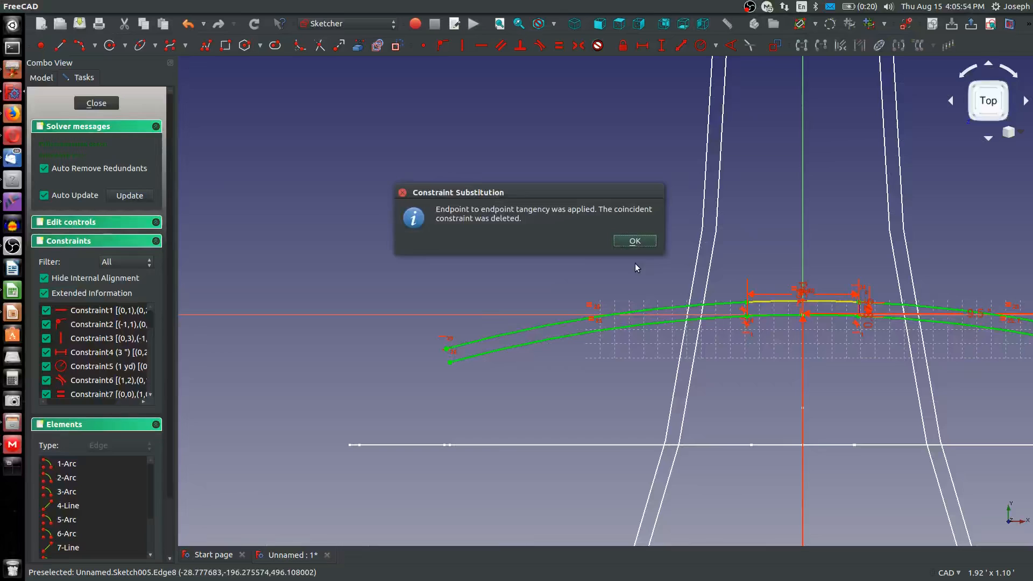
pyautogui.click(634, 241)
# Draw a curled end arc outward from the left lower arc's free end and make it tangent to that arc
pyautogui.scroll(-2, 364, 340)
pyautogui.scroll(2, 376, 328)
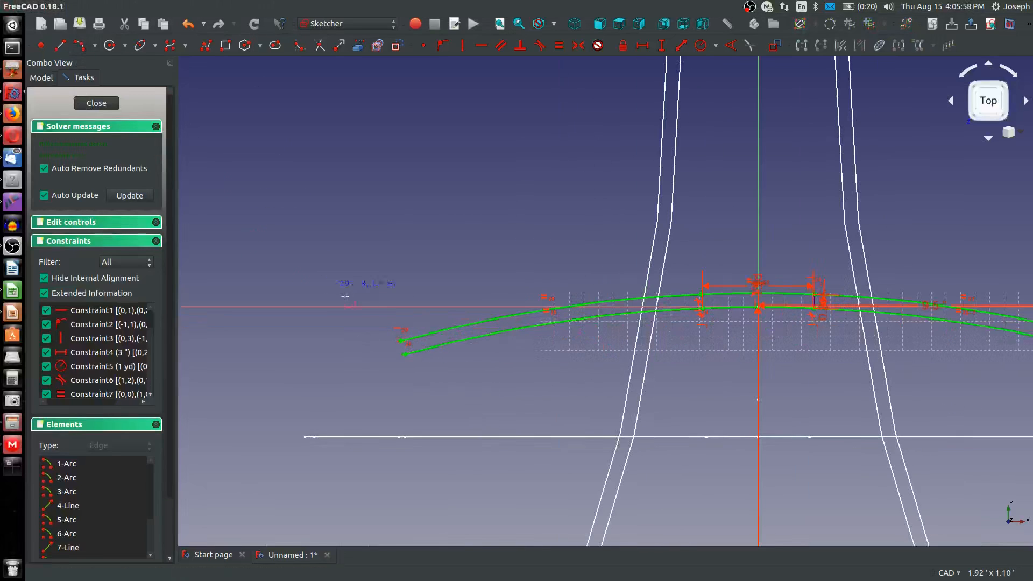
pyautogui.click(404, 354)
pyautogui.click(278, 341)
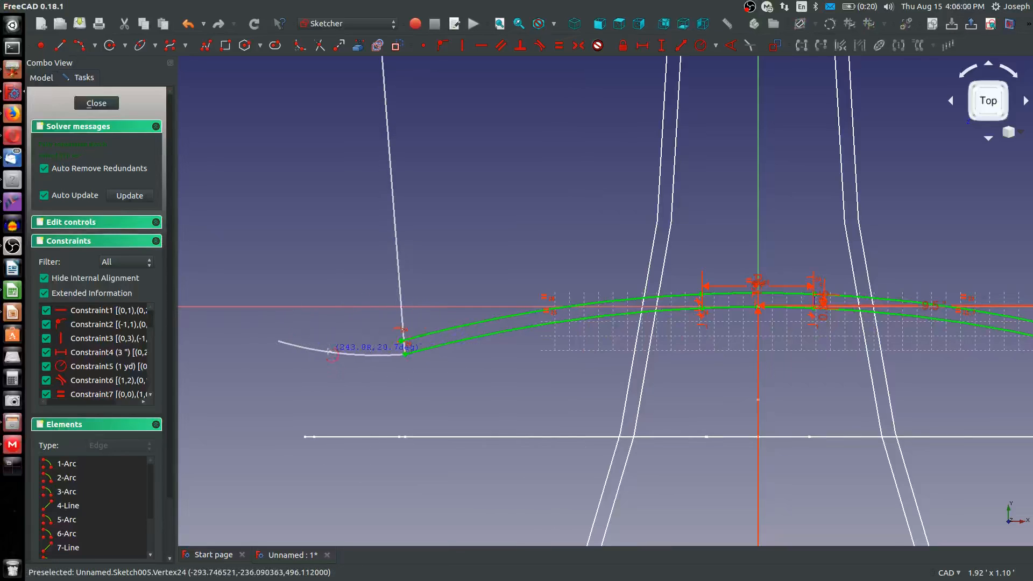
pyautogui.click(328, 352)
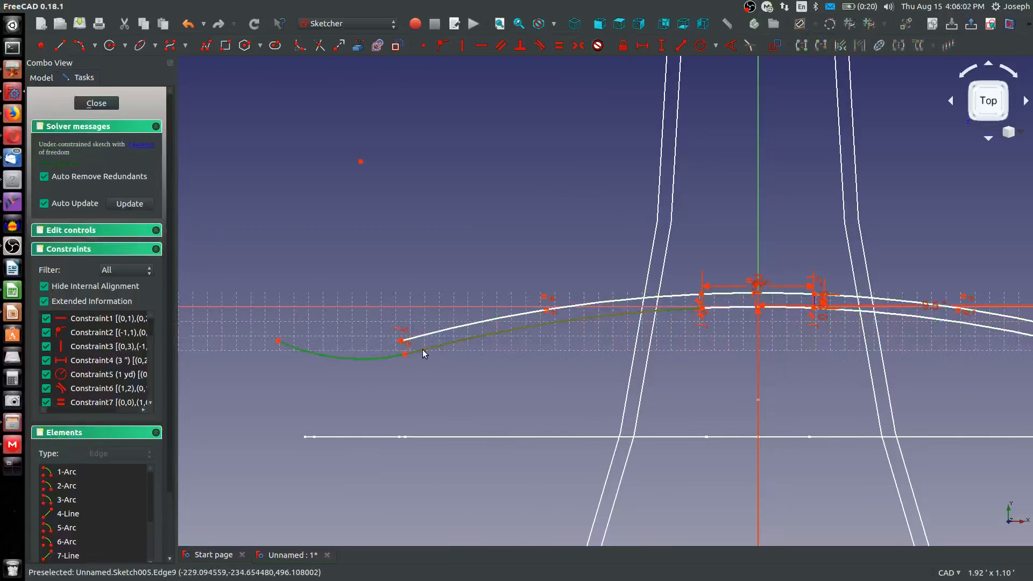
pyautogui.click(654, 242)
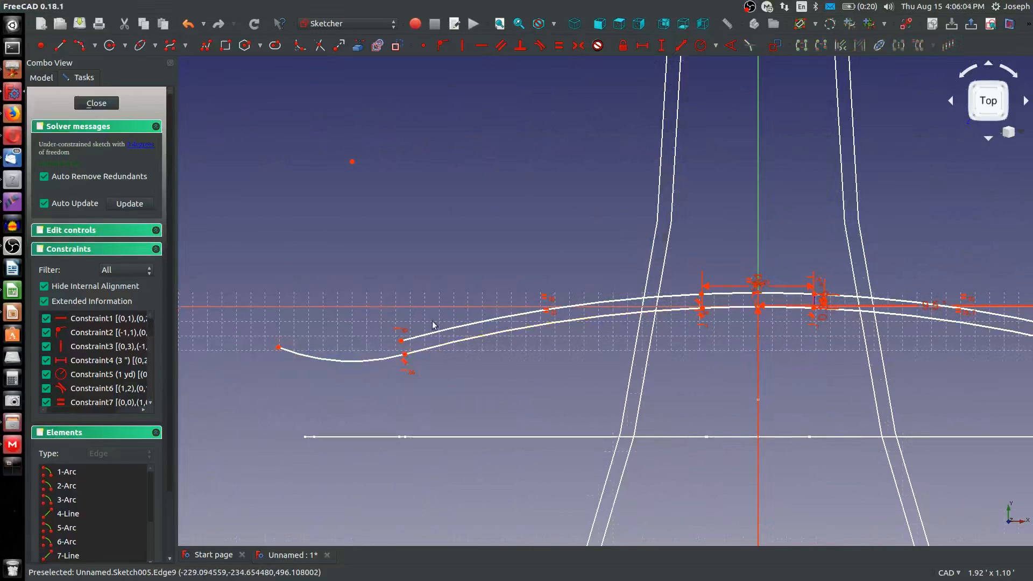
# Match the left lower end arc's radius to the right lower end arc and level their free ends
pyautogui.scroll(-4, 382, 360)
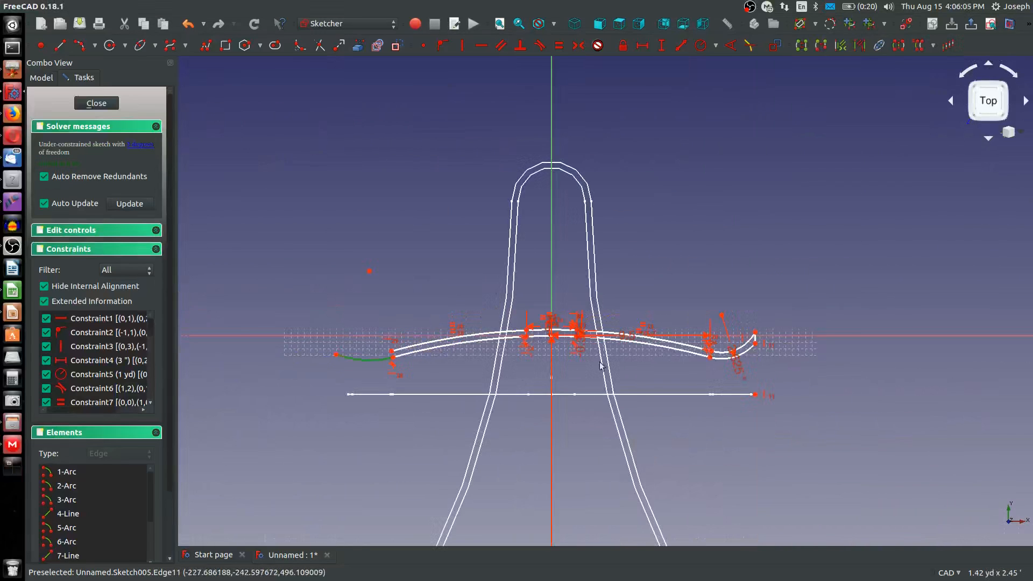
pyautogui.click(721, 352)
pyautogui.press('e')
pyautogui.click(342, 334)
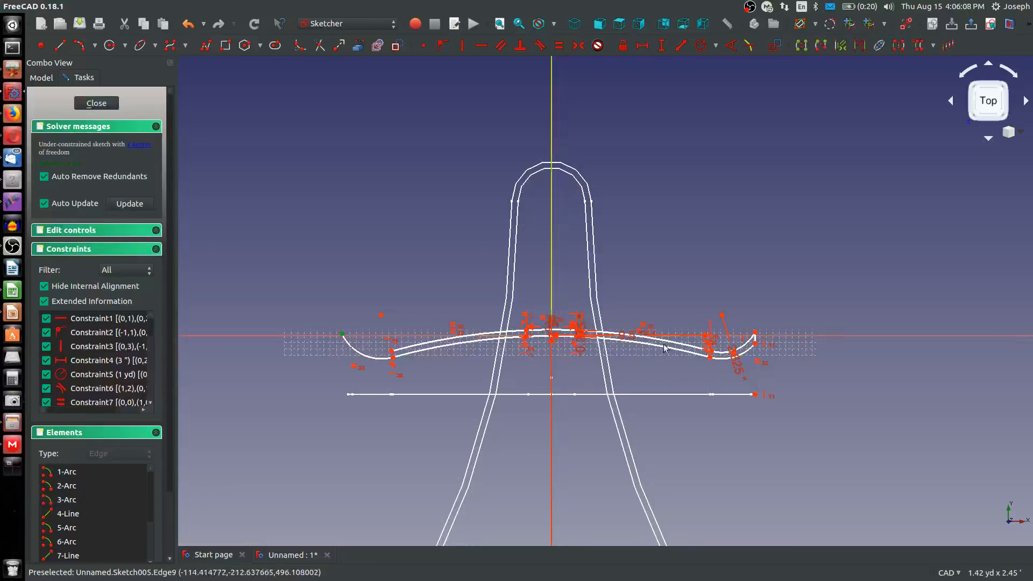
pyautogui.click(753, 345)
pyautogui.press('h')
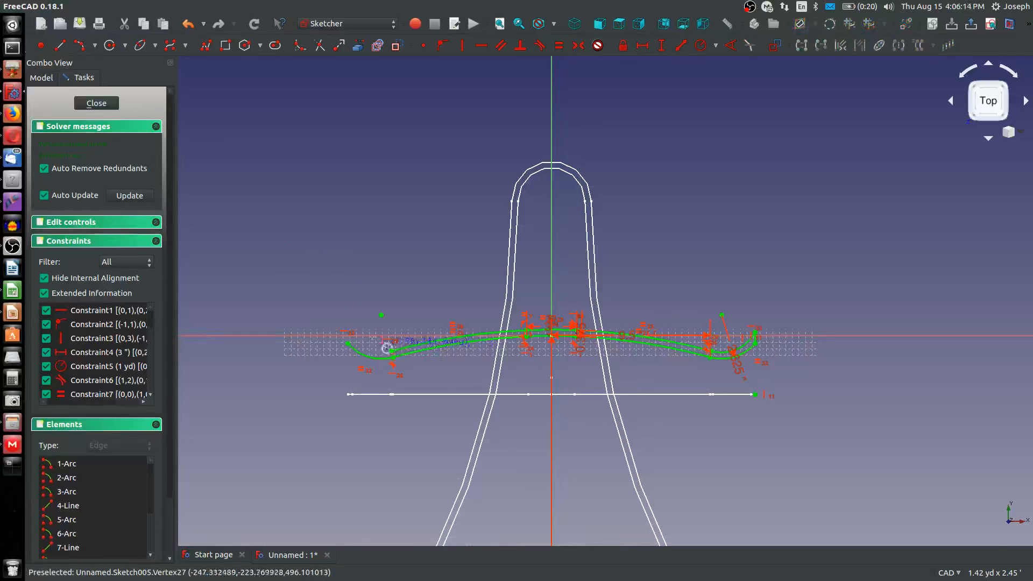
# Draw an end arc from the left upper arc's free end above the lower one, tangent to the left upper arc
pyautogui.click(351, 324)
pyautogui.click(376, 349)
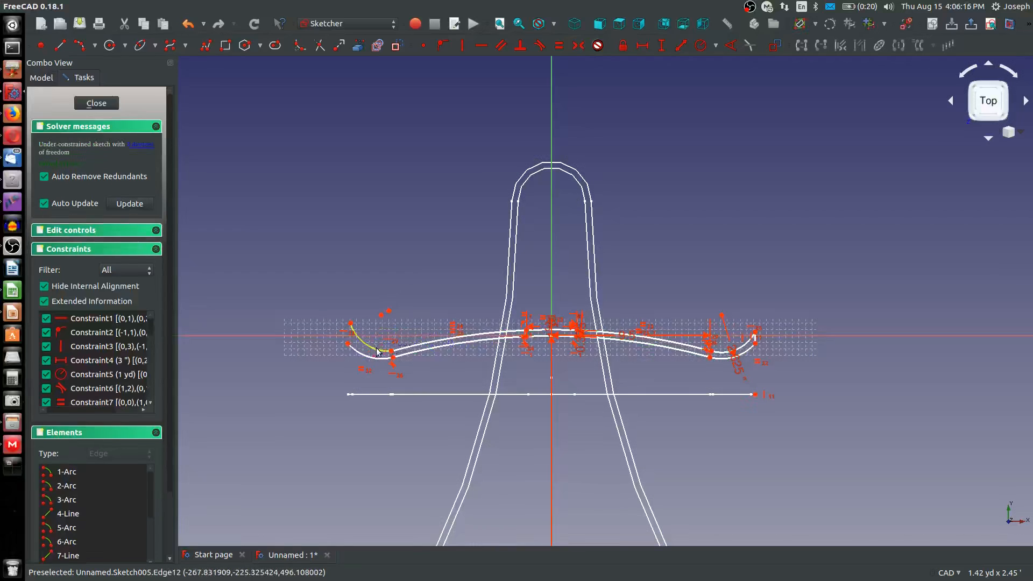
pyautogui.click(377, 349)
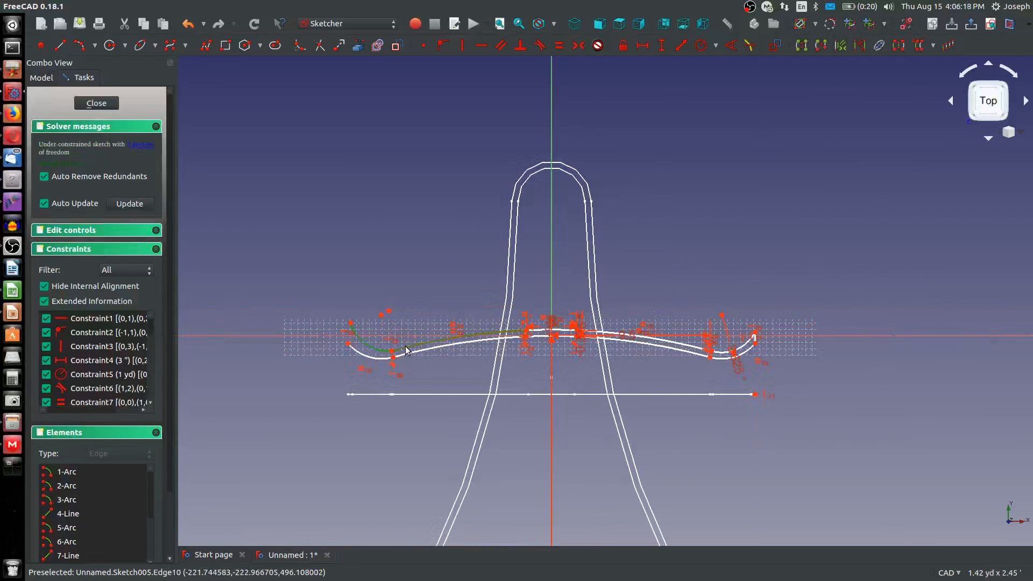
pyautogui.press('t')
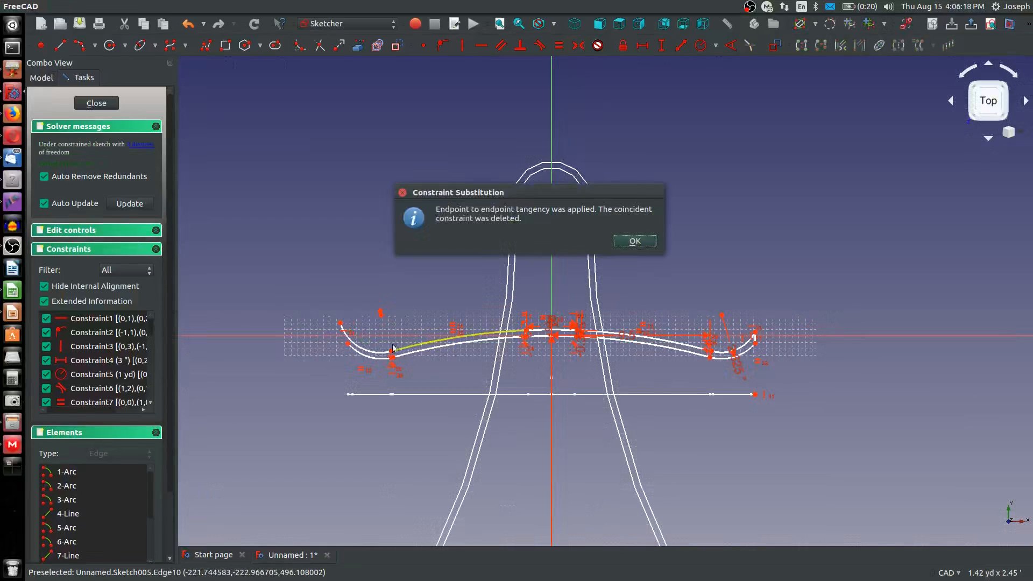
pyautogui.click(615, 240)
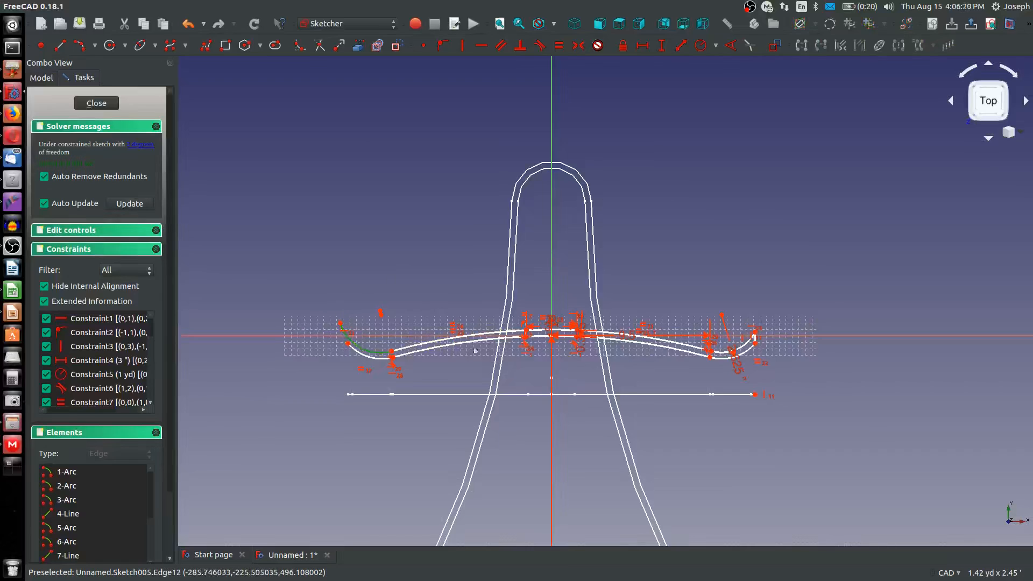
# Match the left upper end arc's radius to the right upper end arc and level their free ends
pyautogui.click(747, 342)
pyautogui.press('e')
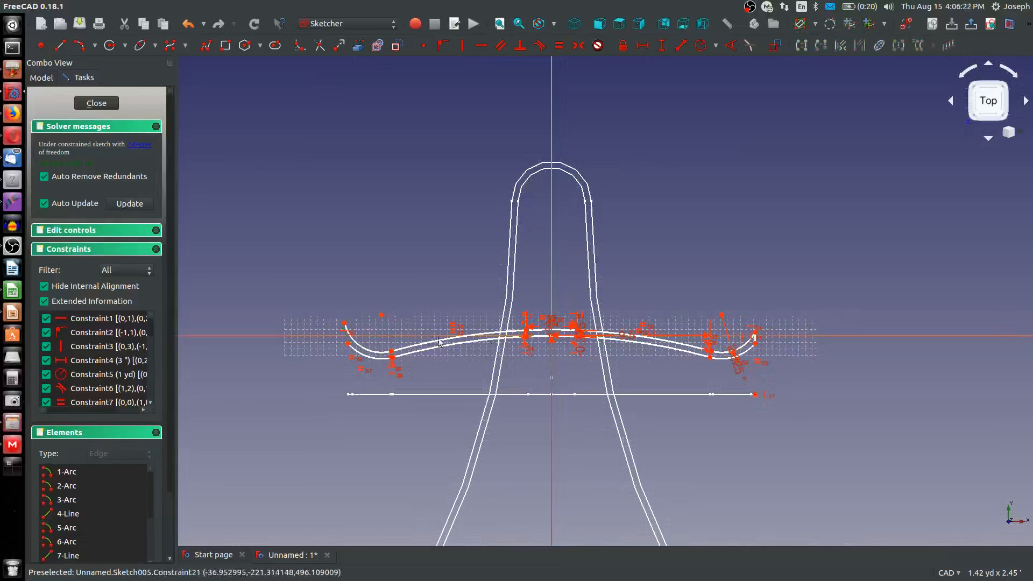
pyautogui.click(345, 323)
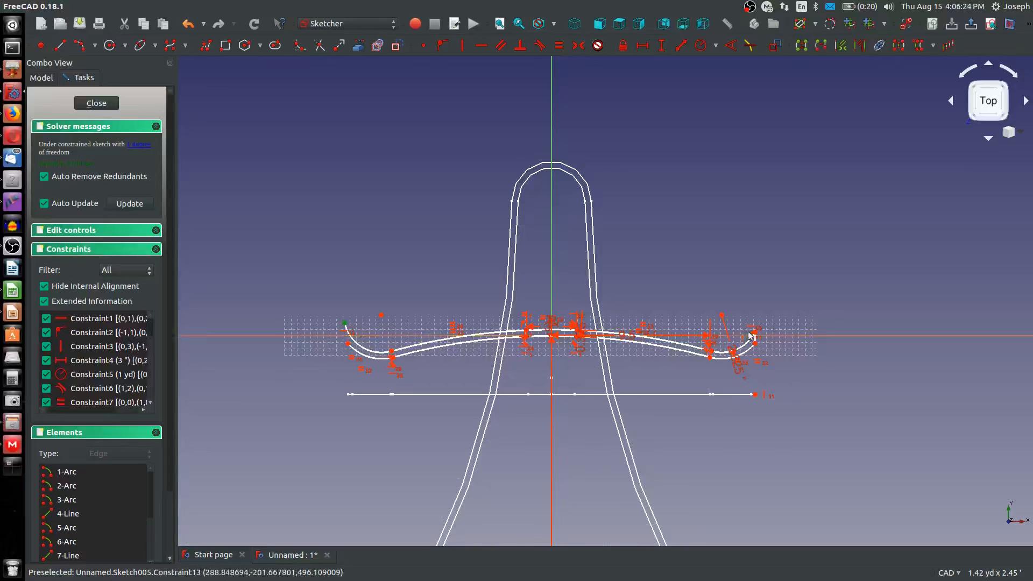
pyautogui.scroll(4, 755, 335)
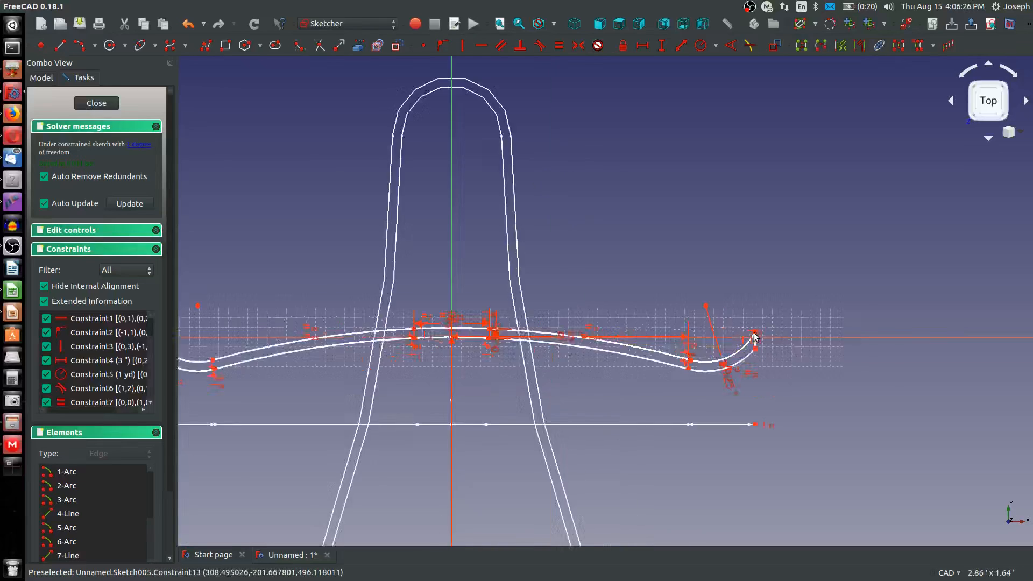
pyautogui.click(755, 331)
pyautogui.scroll(-4, 754, 333)
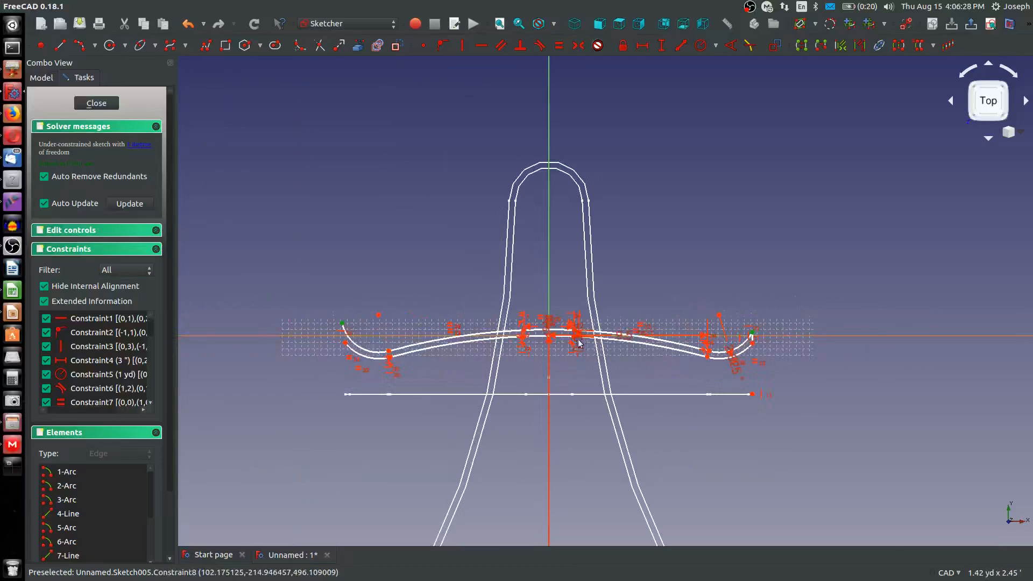
pyautogui.press('h')
# Close the section's left end with a line between the two end arcs' free ends and finish the sketch
pyautogui.scroll(2, 344, 339)
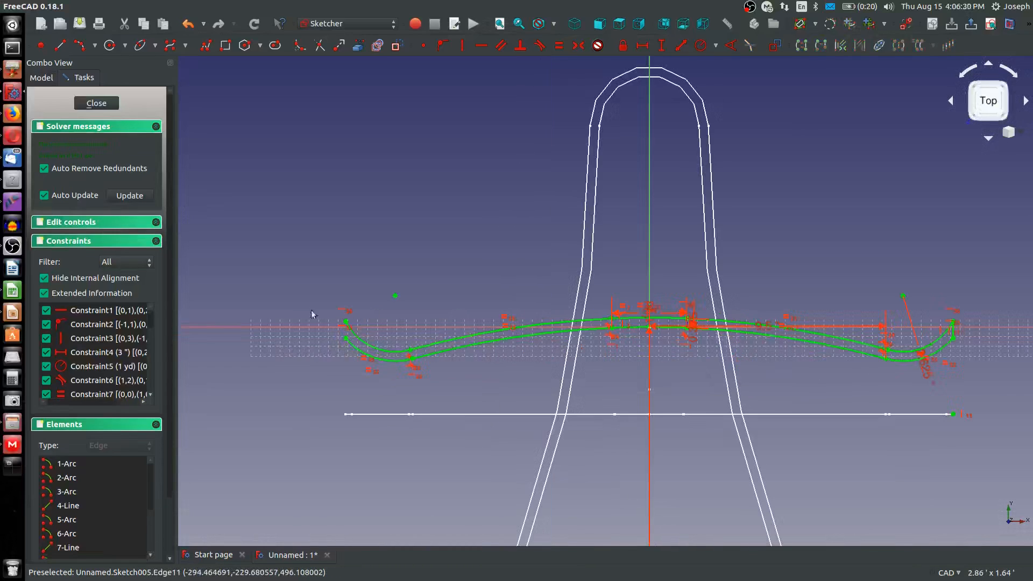
pyautogui.click(43, 45)
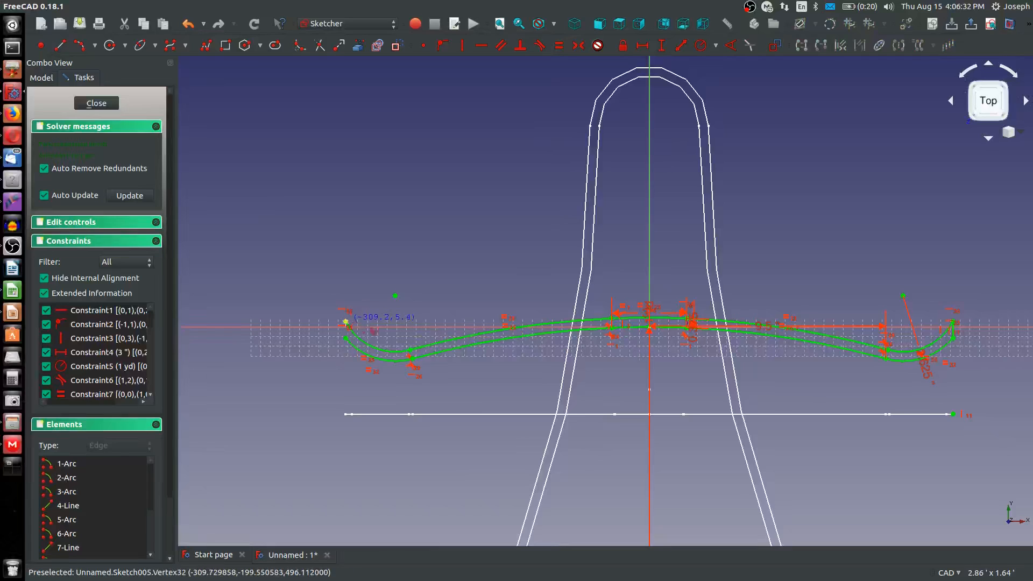
pyautogui.click(345, 322)
pyautogui.click(345, 338)
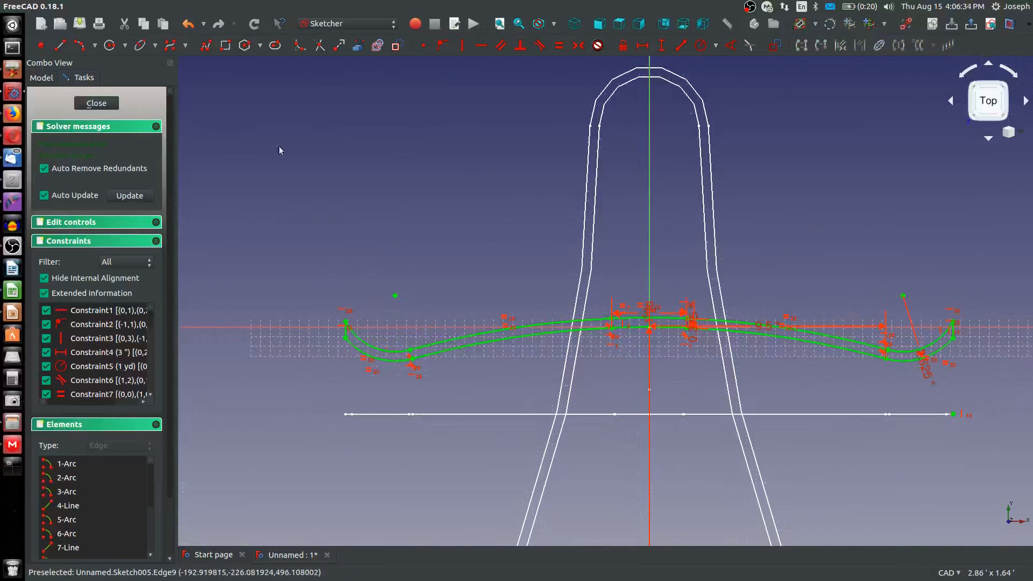
pyautogui.click(92, 106)
# Start an additive pipe with Sketch005 as the profile and Sketch001 as the path to sweep along
pyautogui.scroll(-2, 445, 351)
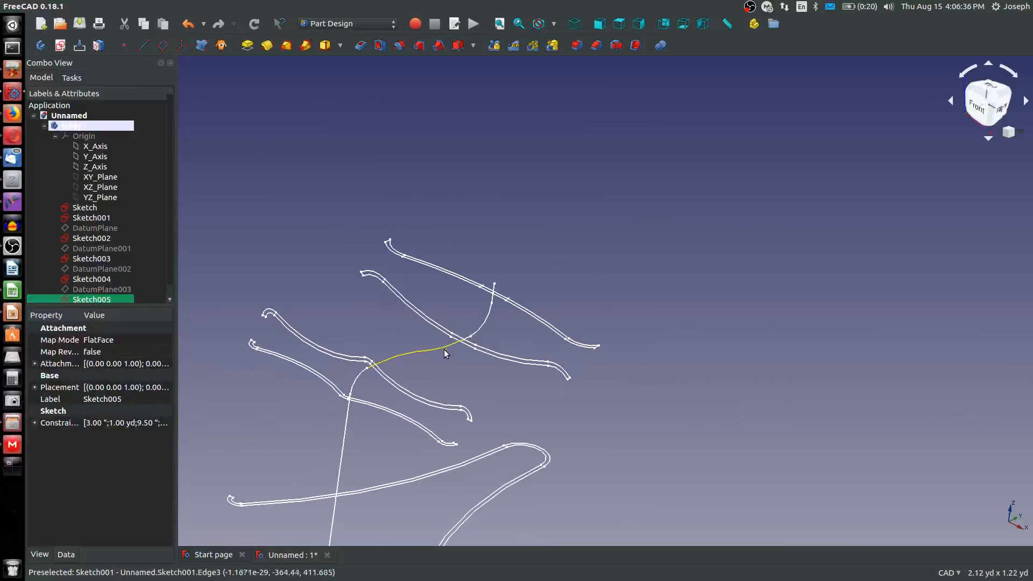
pyautogui.moveTo(466, 376)
pyautogui.mouseDown(button='middle')
pyautogui.moveTo(516, 337)
pyautogui.moveTo(717, 292)
pyautogui.moveTo(662, 287)
pyautogui.mouseUp(button='middle')
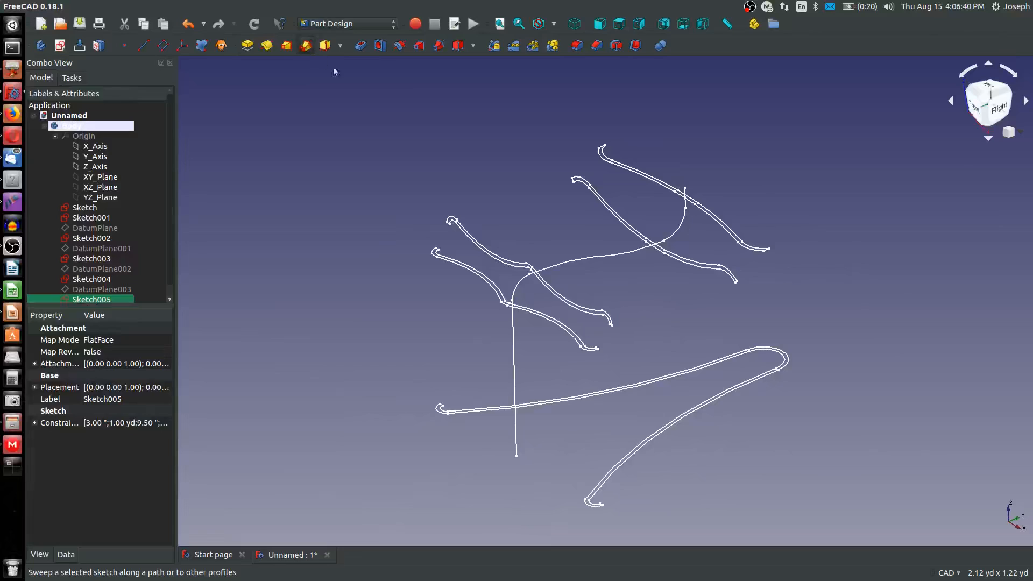
pyautogui.click(305, 46)
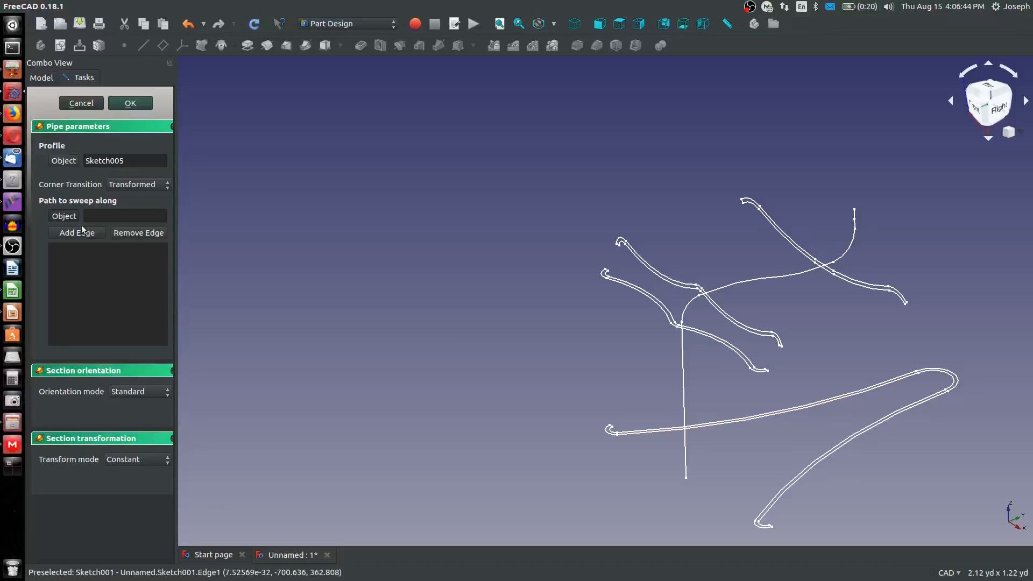
pyautogui.click(684, 385)
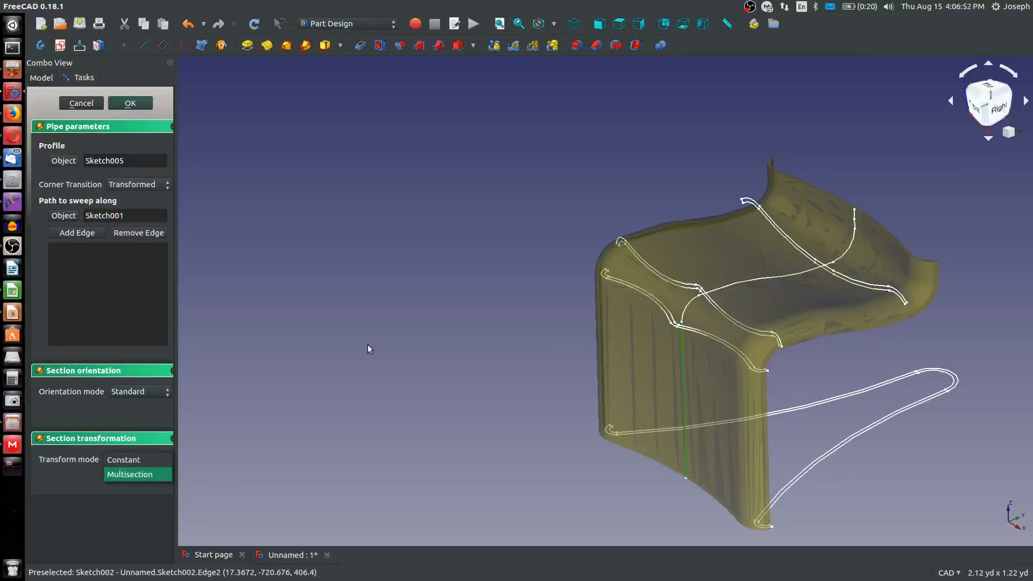
# Set the pipe's transform mode to Multisection and add Sketch002 as a section
pyautogui.click(120, 476)
pyautogui.scroll(5, 701, 347)
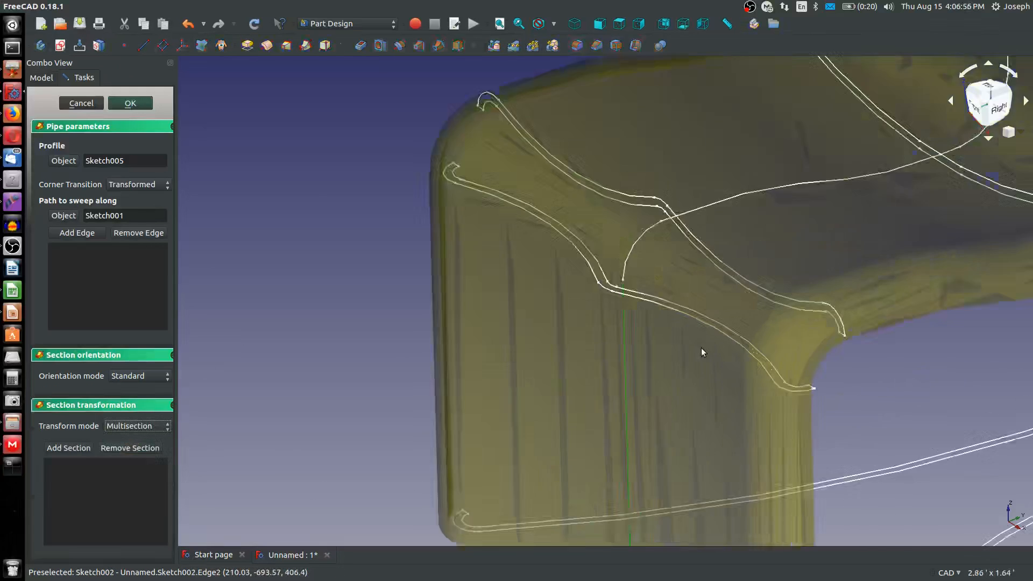
pyautogui.click(559, 260)
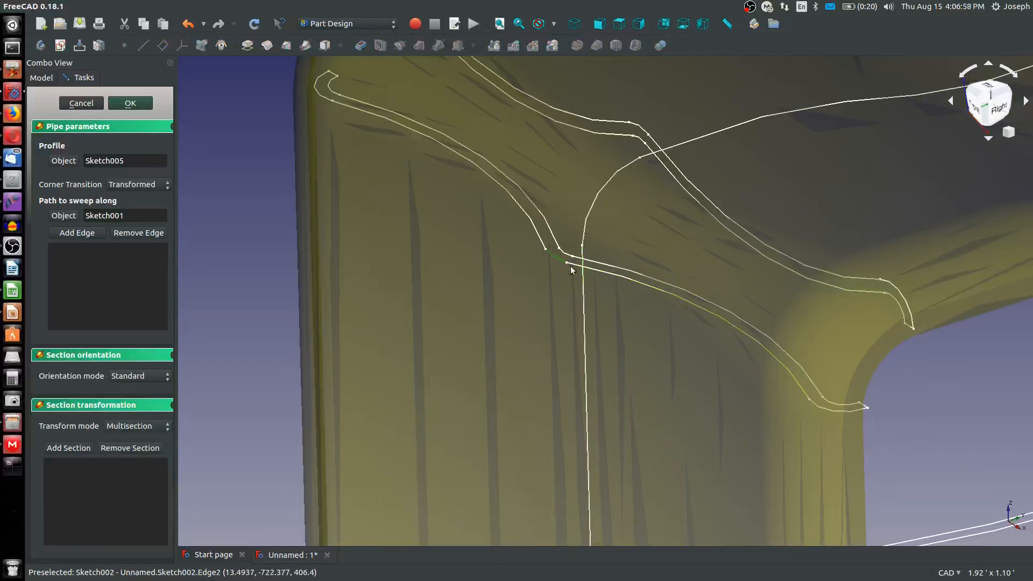
pyautogui.click(54, 449)
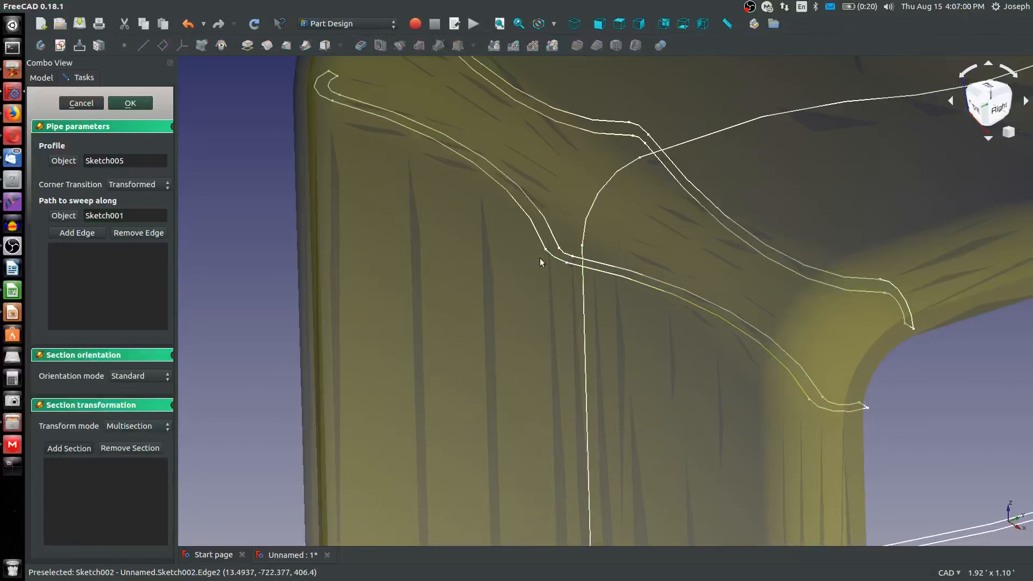
pyautogui.click(560, 263)
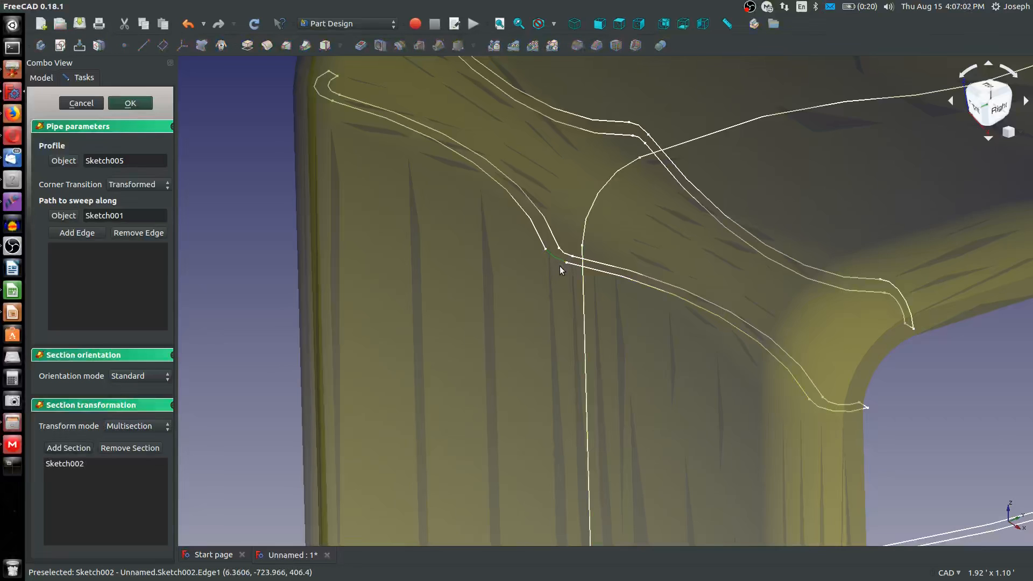
pyautogui.scroll(-10, 430, 278)
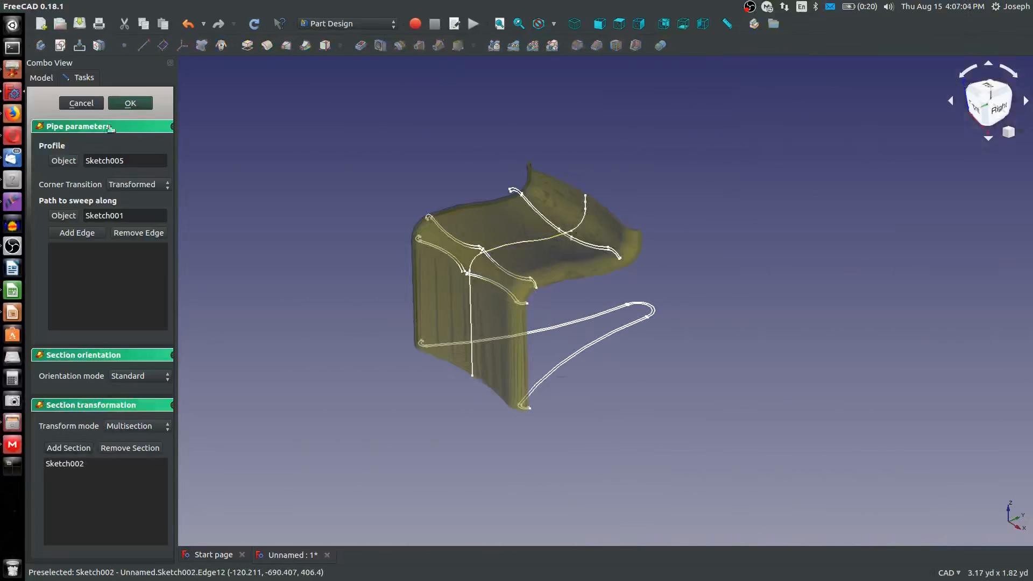
# Cancel the pipe that uses Sketch005 as its profile and hide DatumPlane003
pyautogui.click(75, 104)
pyautogui.scroll(2, 474, 253)
pyautogui.click(552, 247)
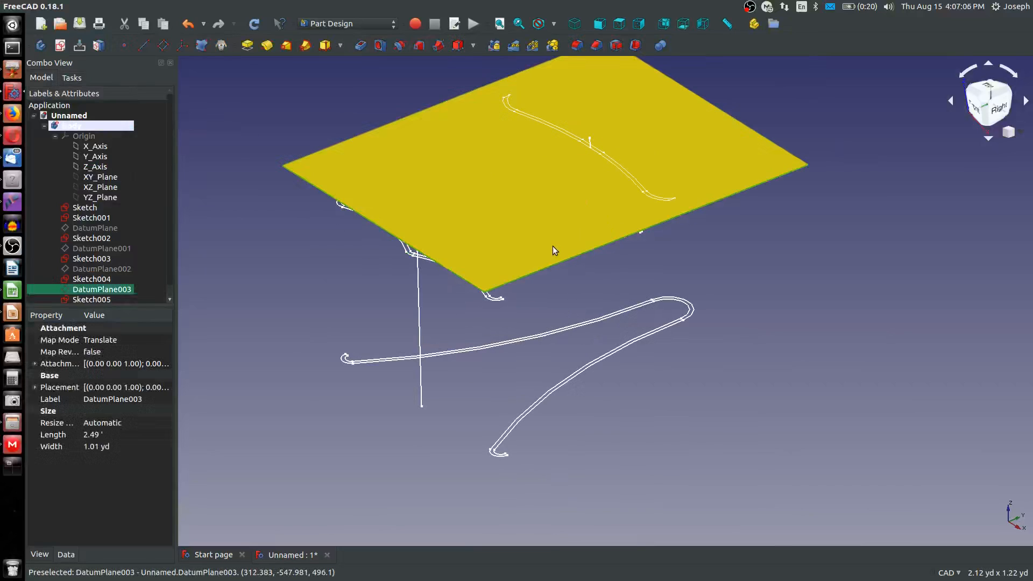
pyautogui.press('space')
# Start an additive pipe with Sketch as the profile, Sketch001 as the path and Multisection as the transform mode
pyautogui.click(689, 304)
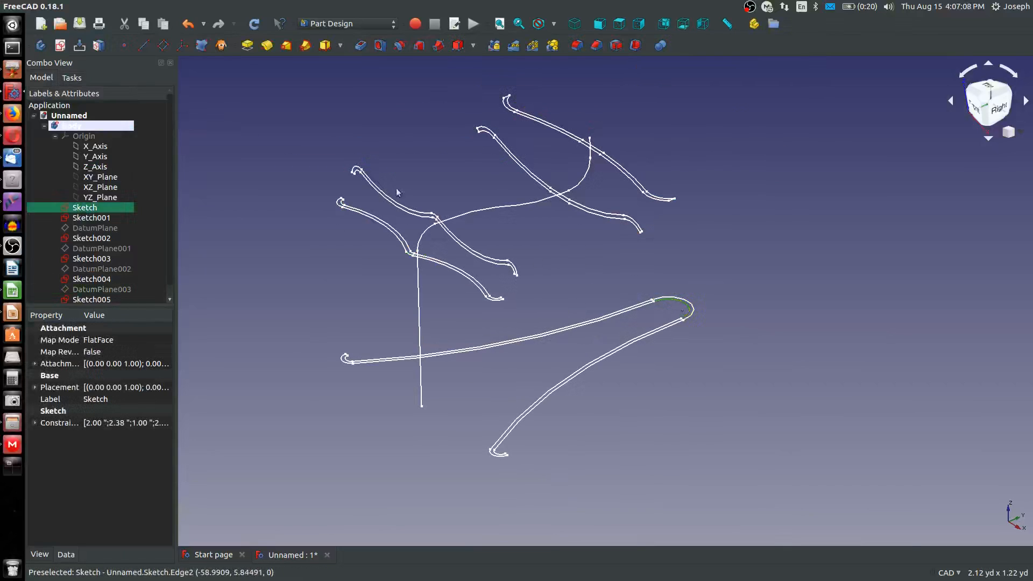
pyautogui.click(305, 45)
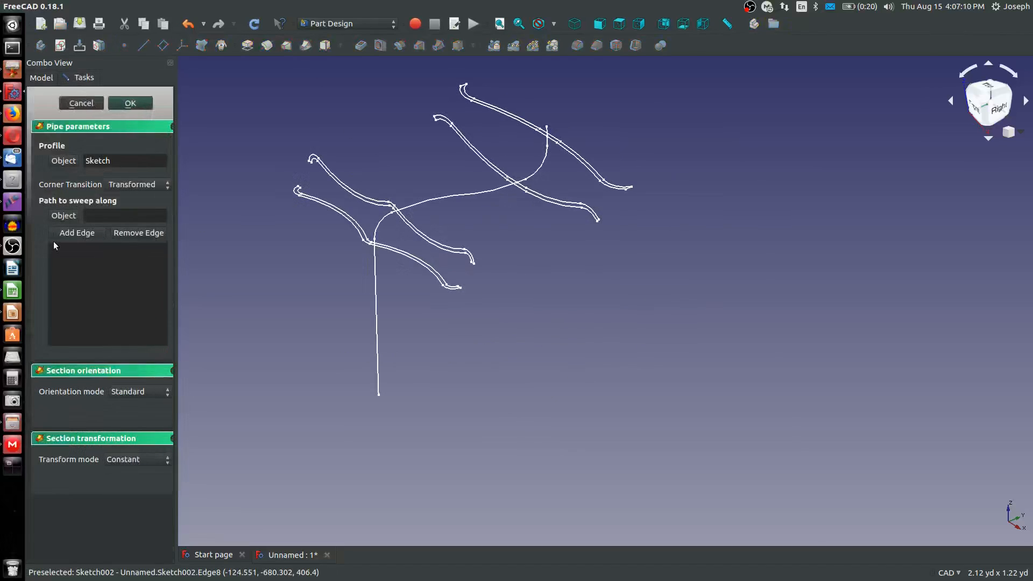
pyautogui.click(376, 297)
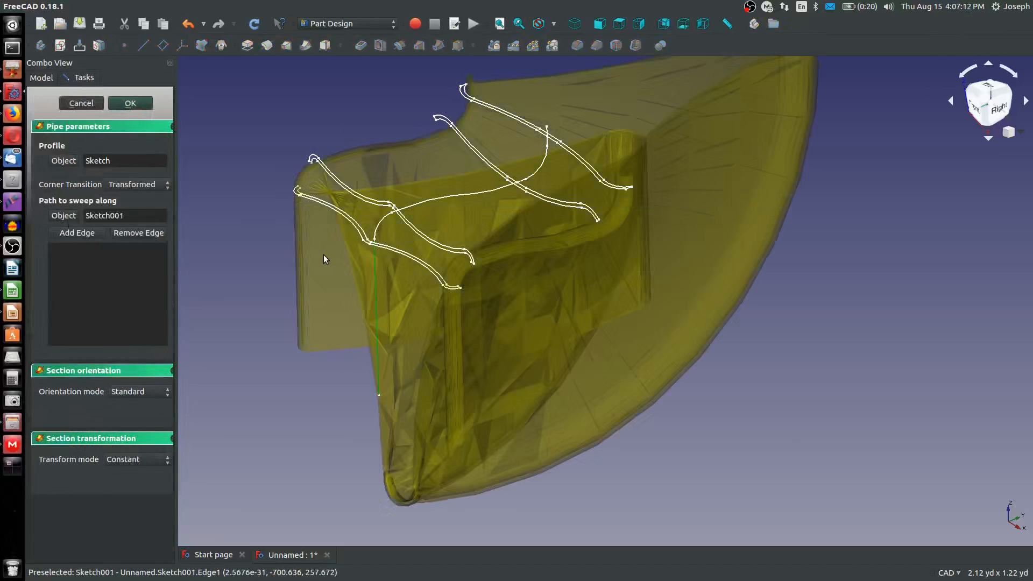
pyautogui.click(137, 460)
pyautogui.click(124, 473)
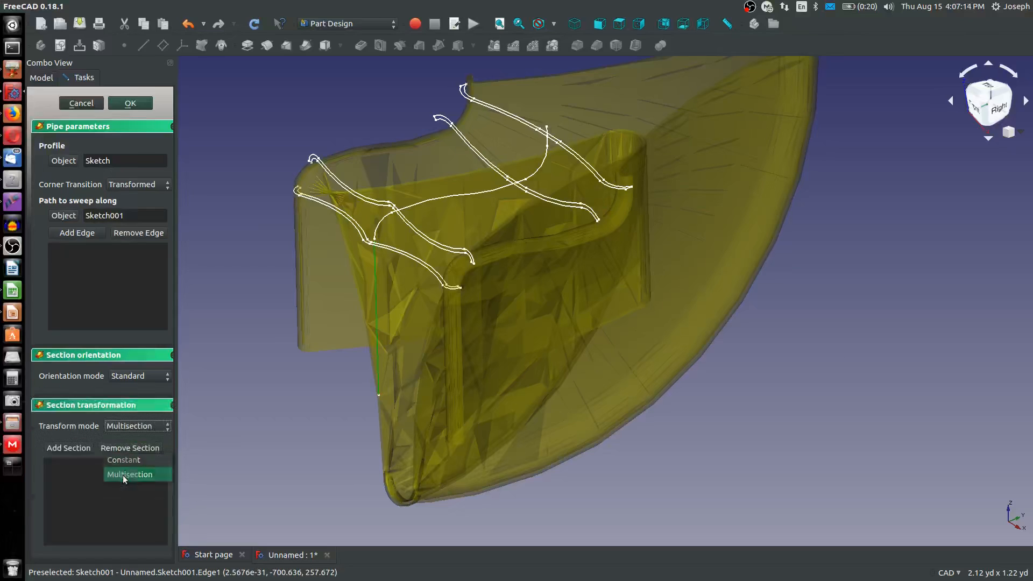
# Add Sketch002, Sketch003, Sketch004 and Sketch005 in order as the pipe's sections and create the pipe
pyautogui.scroll(5, 337, 233)
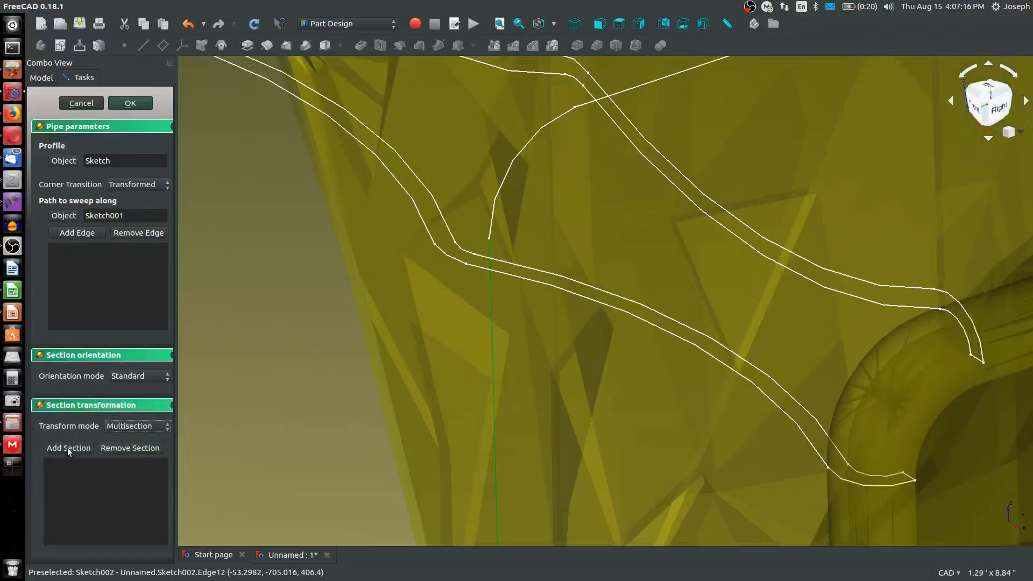
pyautogui.click(67, 448)
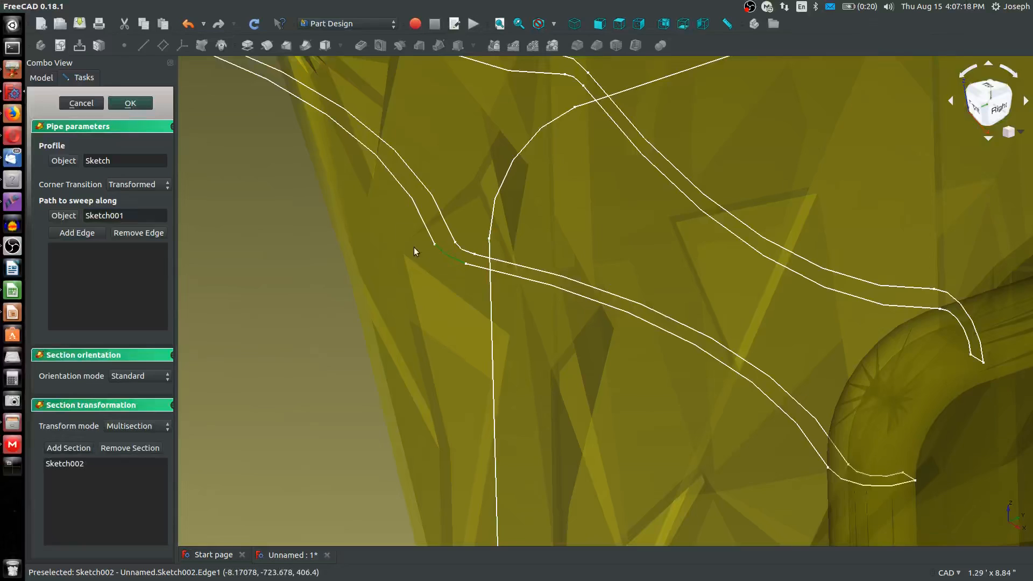
pyautogui.click(579, 63)
pyautogui.scroll(-6, 579, 114)
pyautogui.scroll(4, 772, 154)
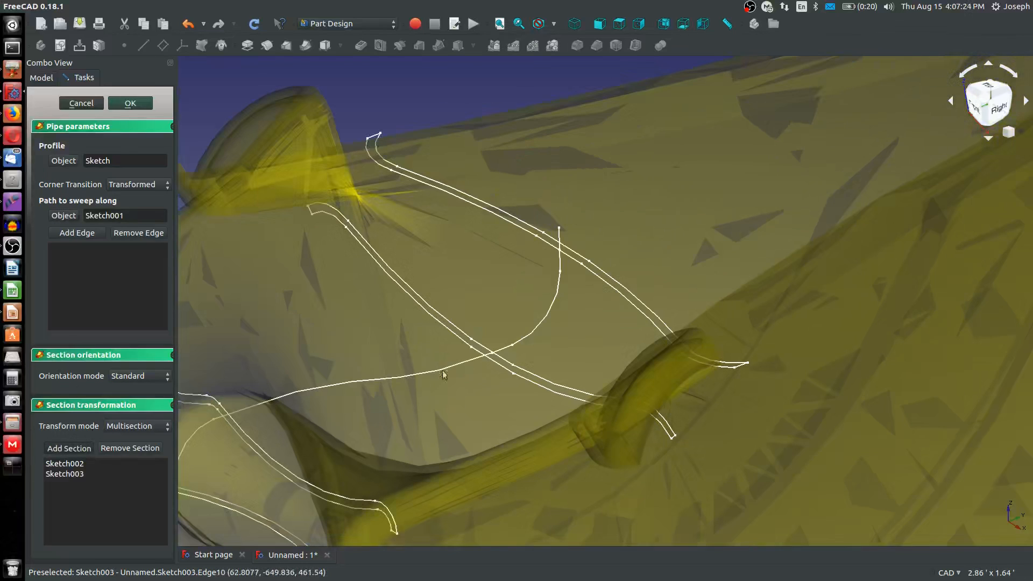
pyautogui.click(483, 348)
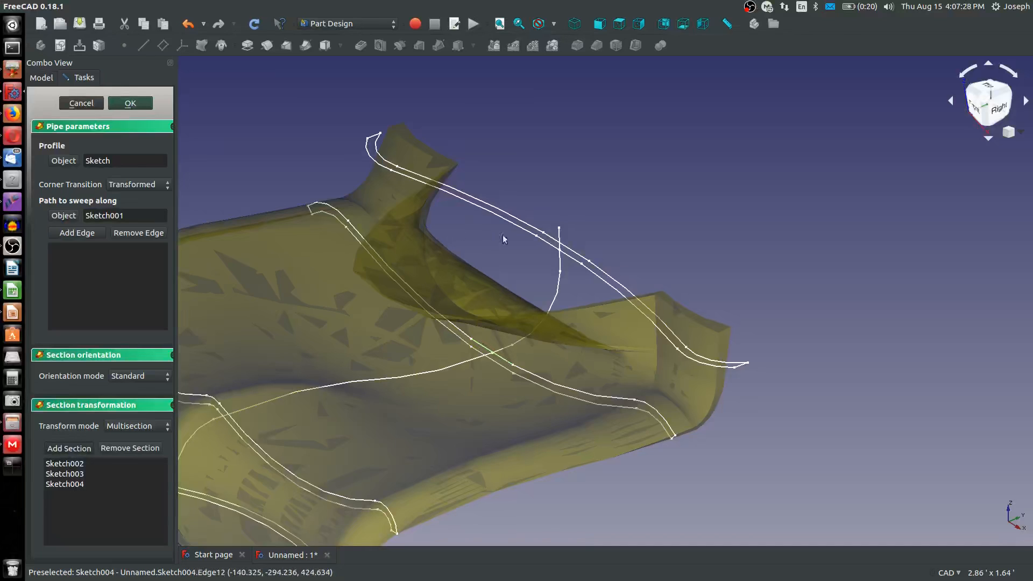
pyautogui.click(549, 245)
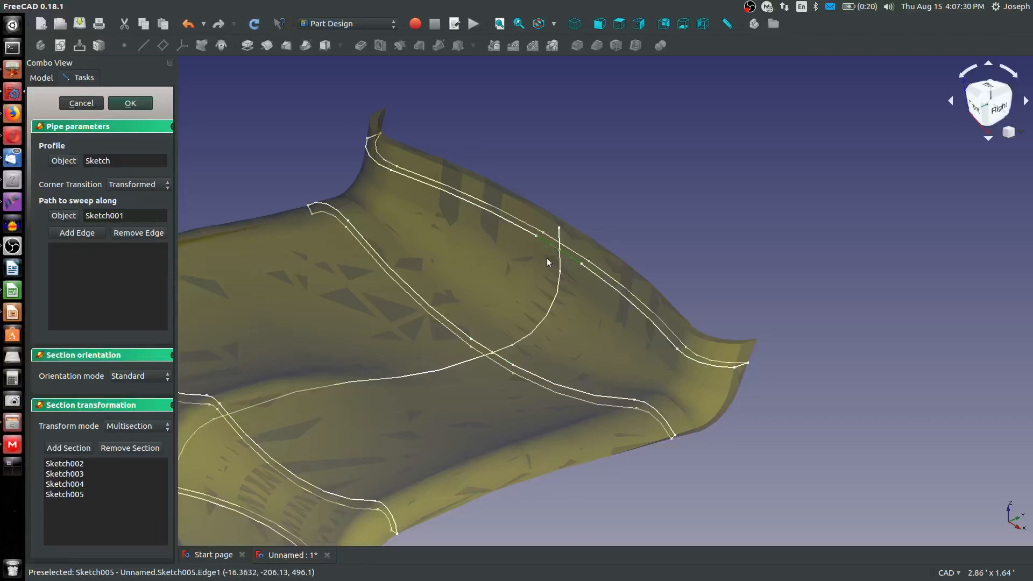
pyautogui.moveTo(522, 287); pyautogui.dragTo(519, 242, button='middle')
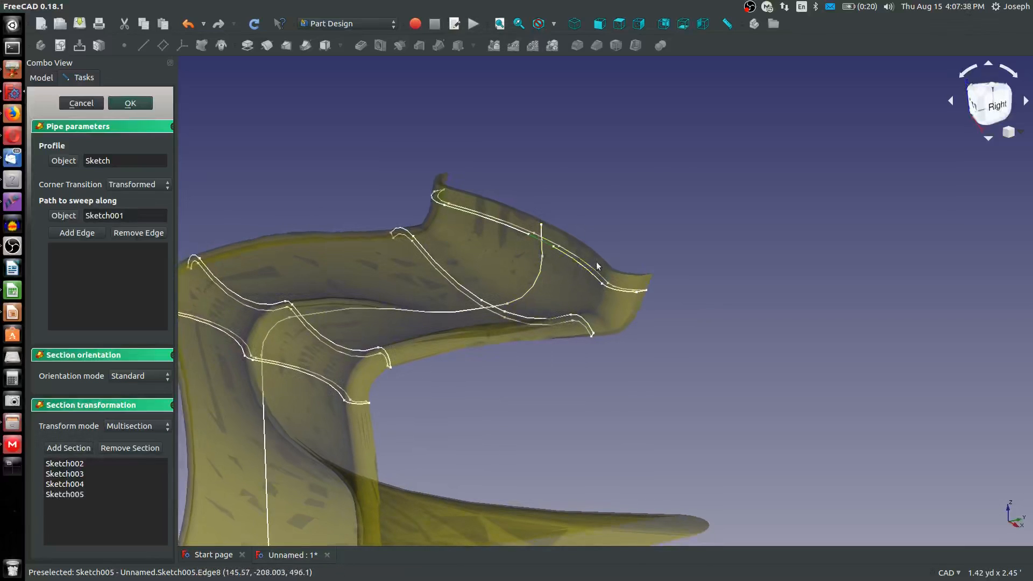
pyautogui.scroll(2, 597, 266)
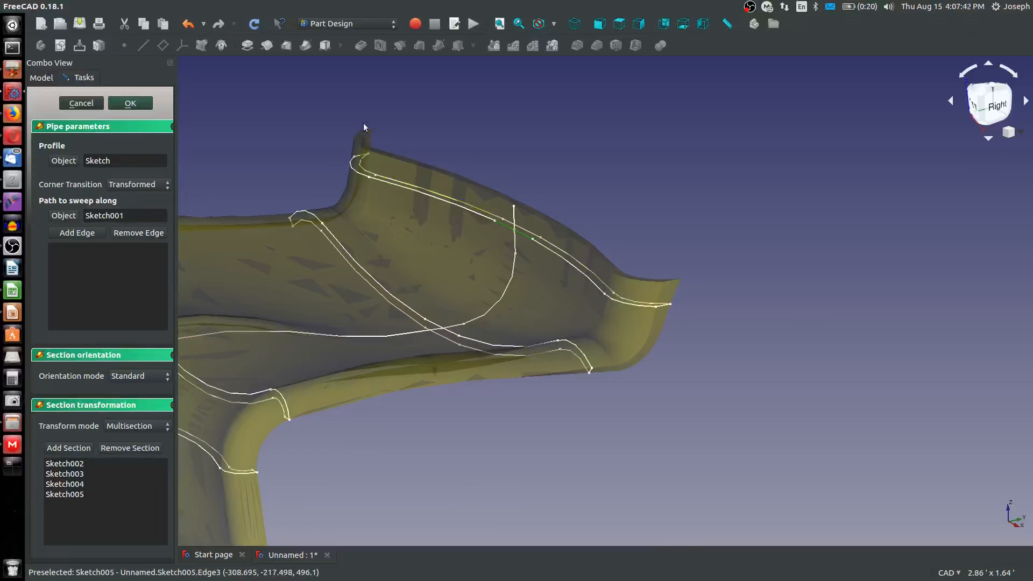
pyautogui.click(151, 105)
# Examine the swept body from several angles, especially the transitions between sections and the upper rear lip
pyautogui.scroll(-5, 389, 325)
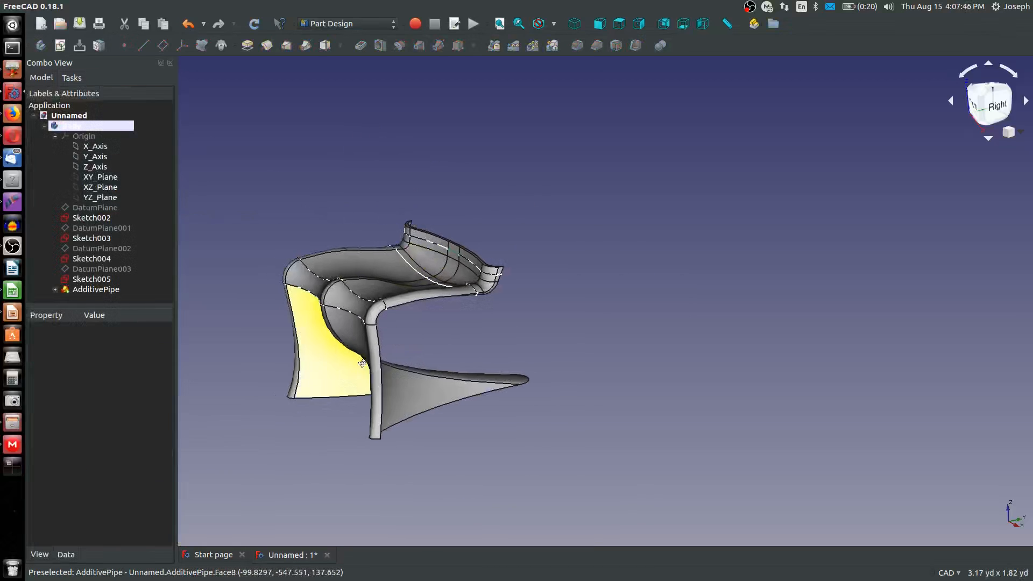
pyautogui.moveTo(362, 363); pyautogui.dragTo(466, 253, button='middle')
pyautogui.scroll(-3, 468, 257)
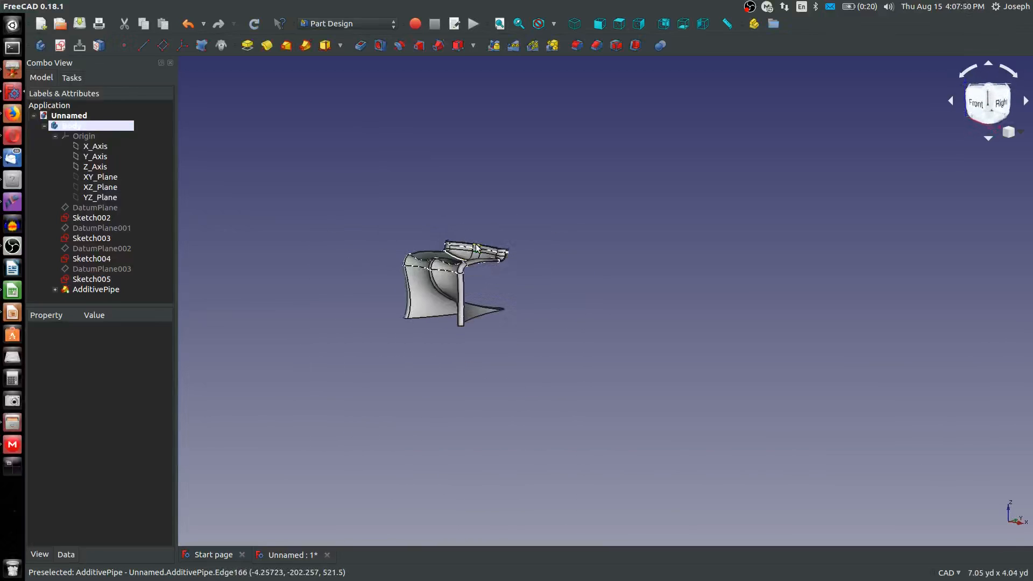
pyautogui.scroll(5, 476, 250)
pyautogui.moveTo(550, 349); pyautogui.dragTo(557, 446, button='middle')
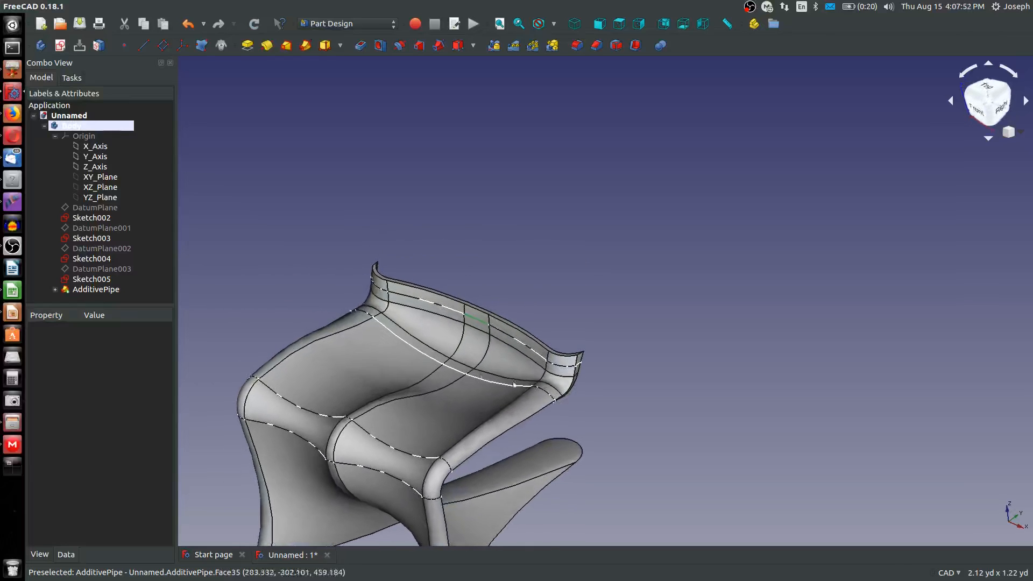
pyautogui.moveTo(228, 398); pyautogui.dragTo(208, 351, button='middle')
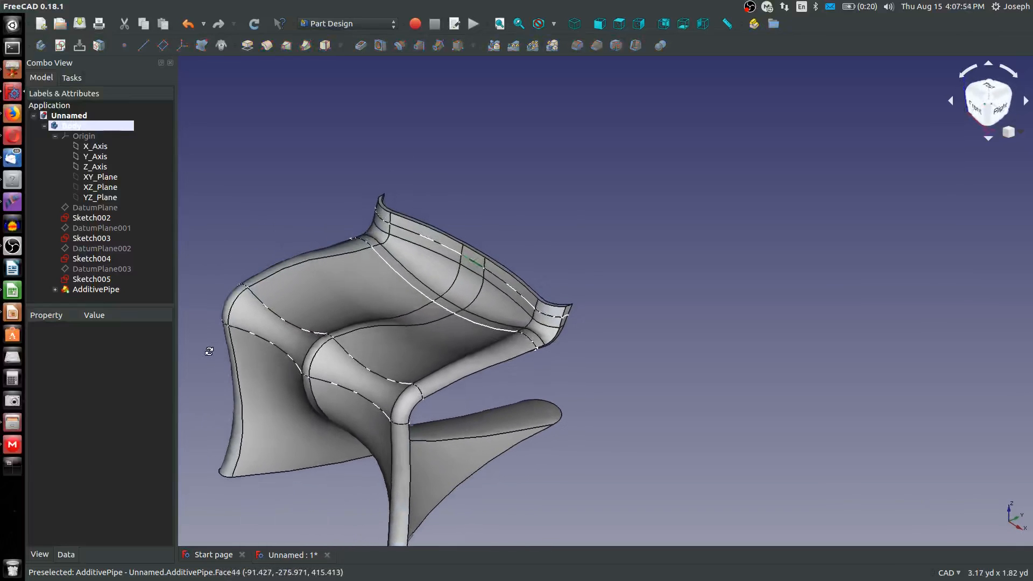
pyautogui.scroll(4, 442, 297)
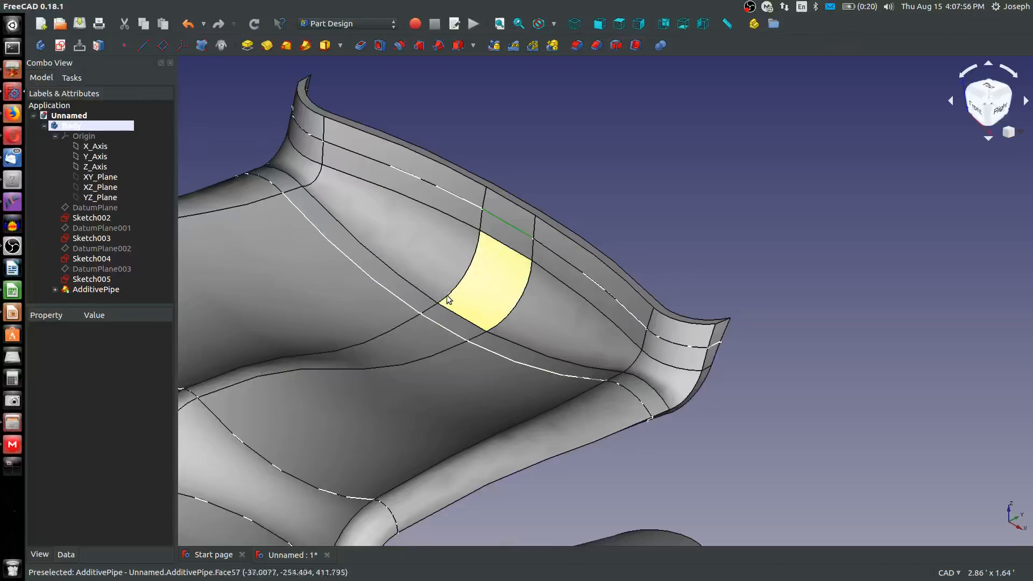
pyautogui.scroll(-5, 446, 312)
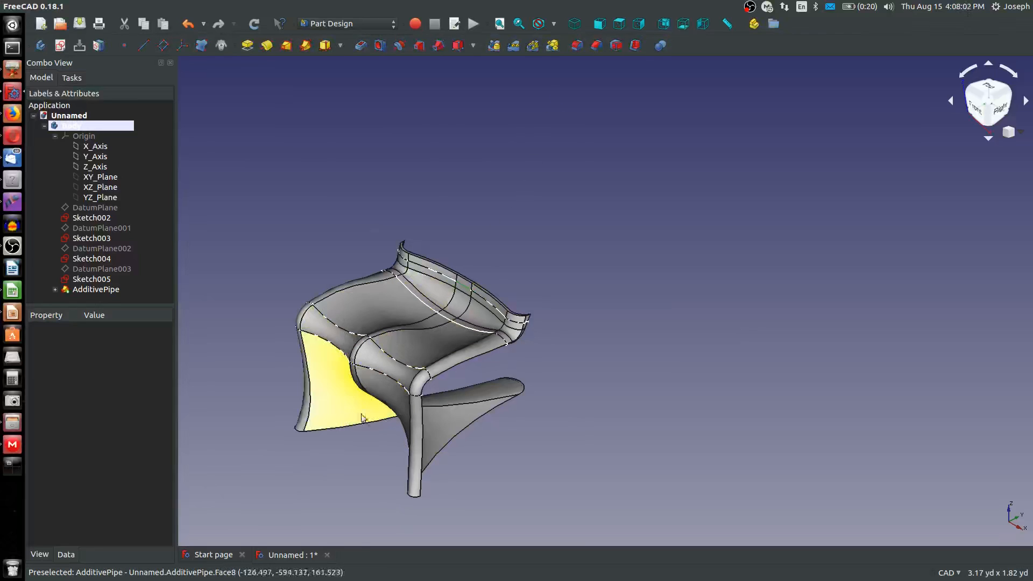
pyautogui.scroll(-2, 435, 373)
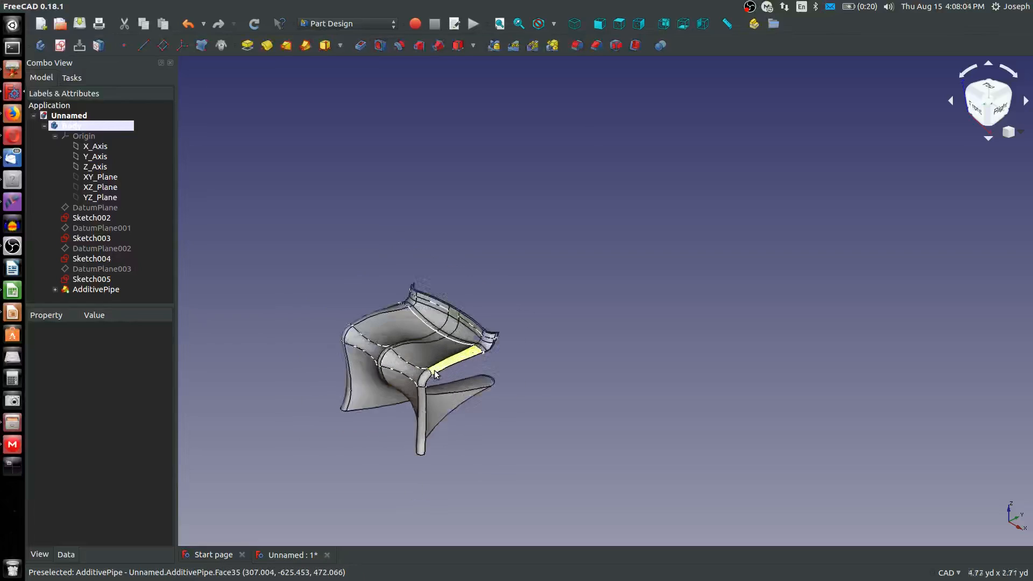
pyautogui.moveTo(434, 372); pyautogui.dragTo(458, 329, button='middle')
pyautogui.scroll(3, 492, 309)
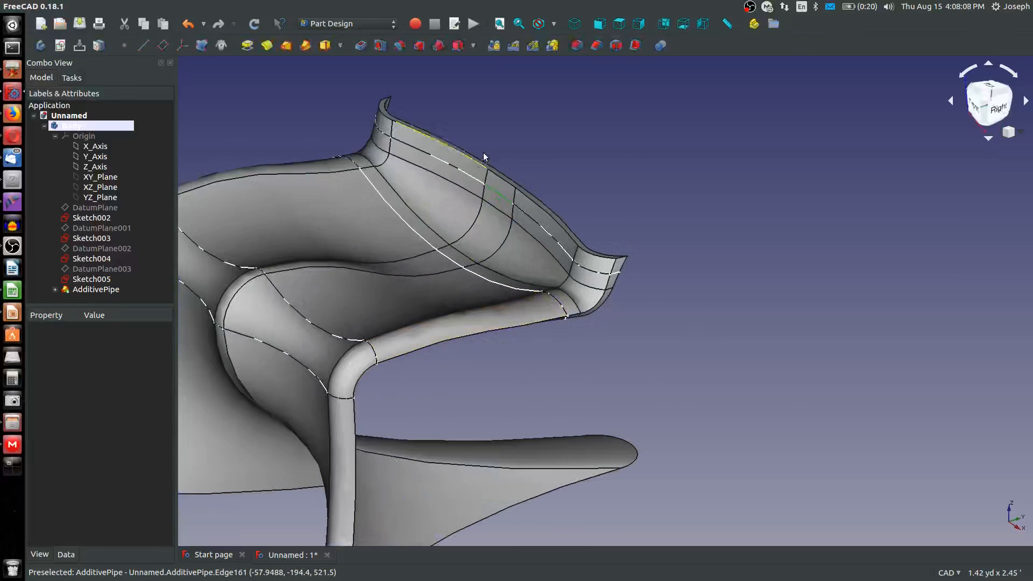
pyautogui.scroll(3, 483, 152)
pyautogui.scroll(-5, 476, 198)
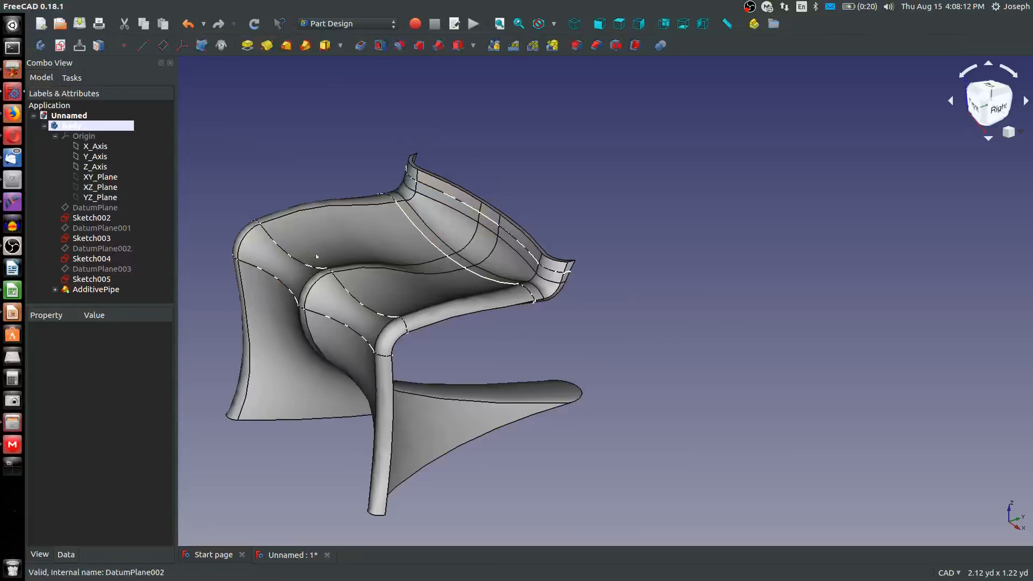
# Hide the additive pipe and show its path sketch, Sketch001
pyautogui.click(381, 248)
pyautogui.press('space')
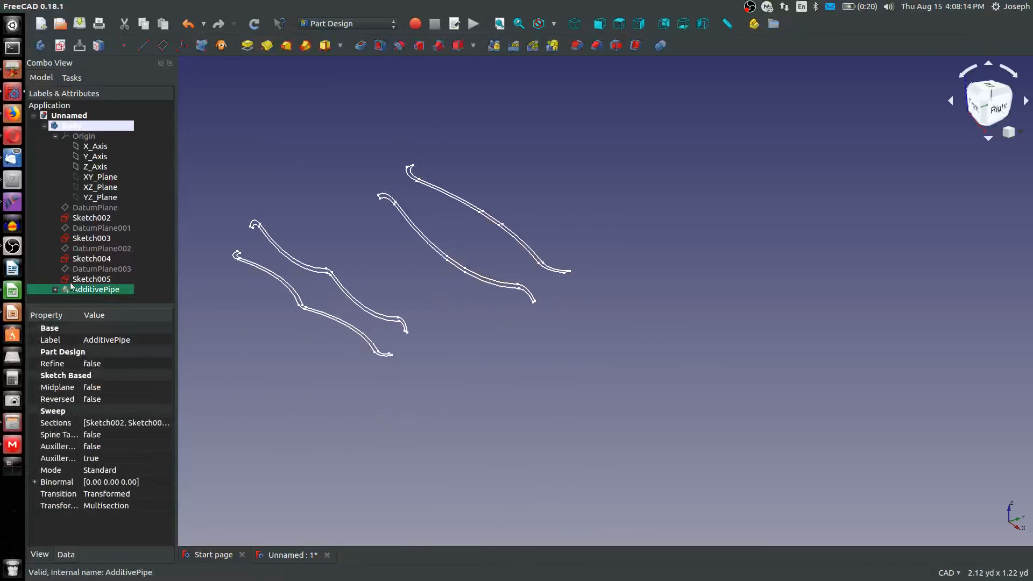
pyautogui.click(54, 289)
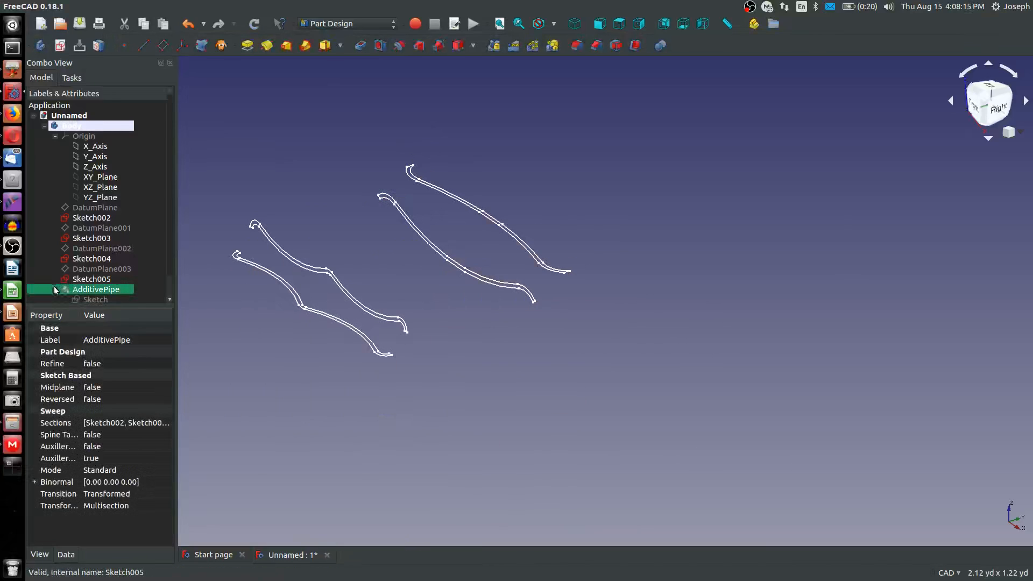
pyautogui.scroll(-1, 115, 288)
pyautogui.click(113, 289)
pyautogui.press('space')
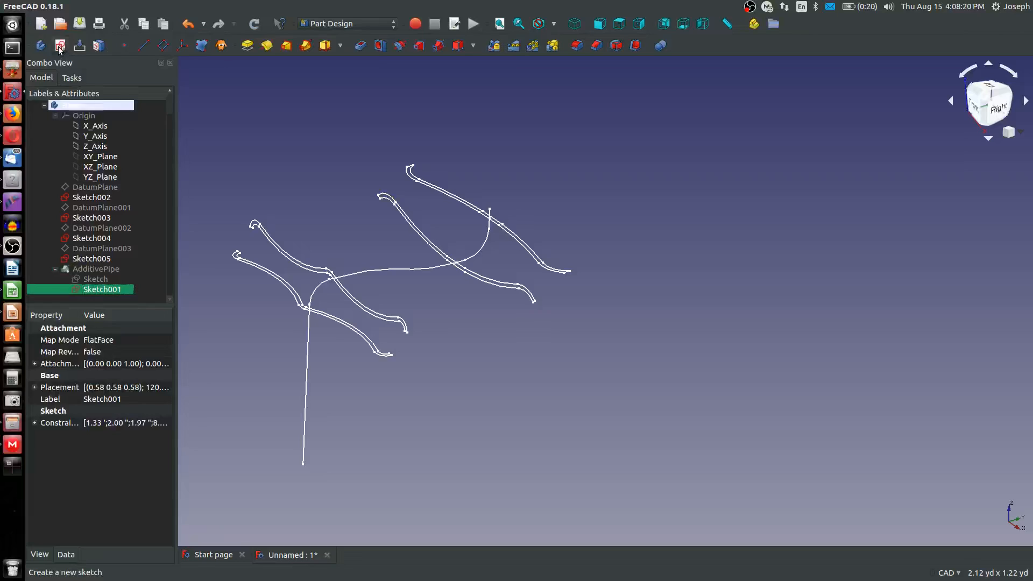
pyautogui.click(246, 88)
# Create a sketch on the YZ plane and reference the final vertical line of the Sketch001 path as external geometry
pyautogui.click(98, 176)
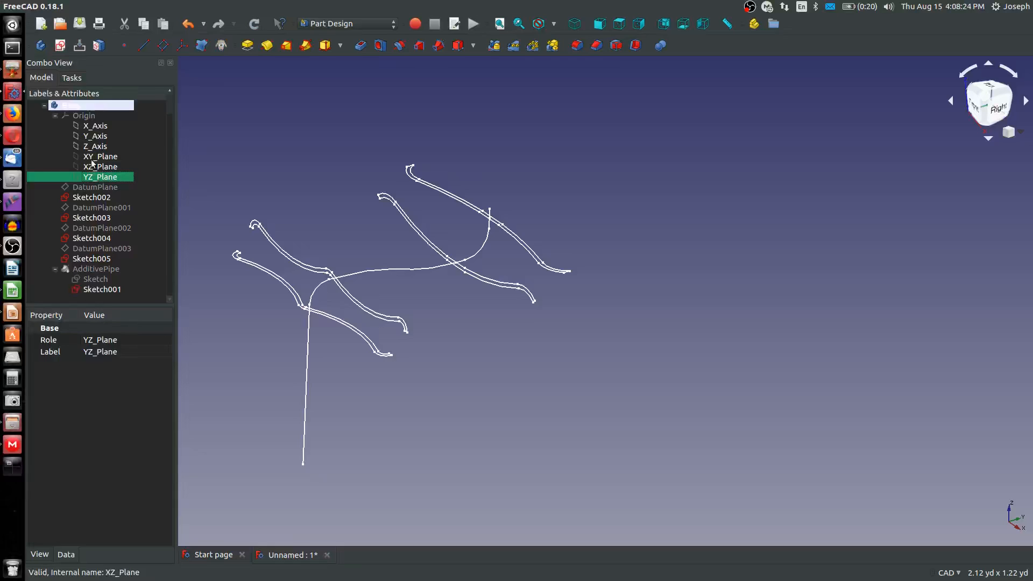
pyautogui.click(60, 46)
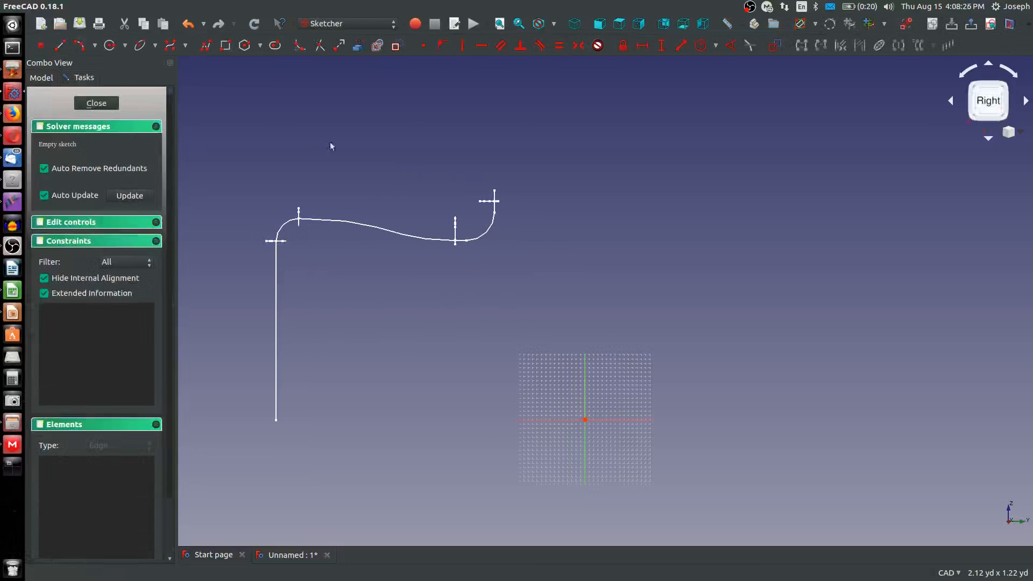
pyautogui.scroll(4, 513, 177)
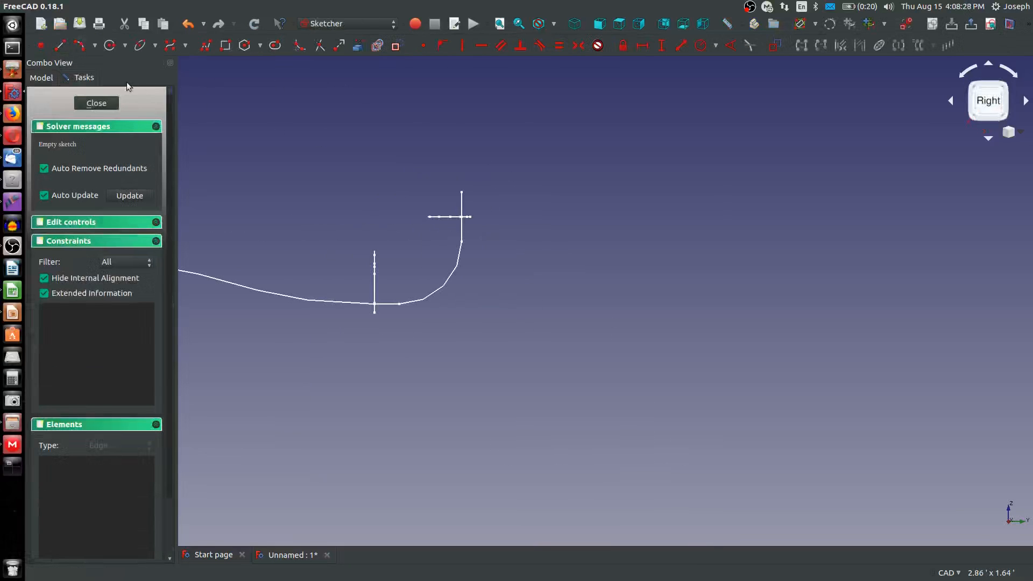
pyautogui.click(377, 46)
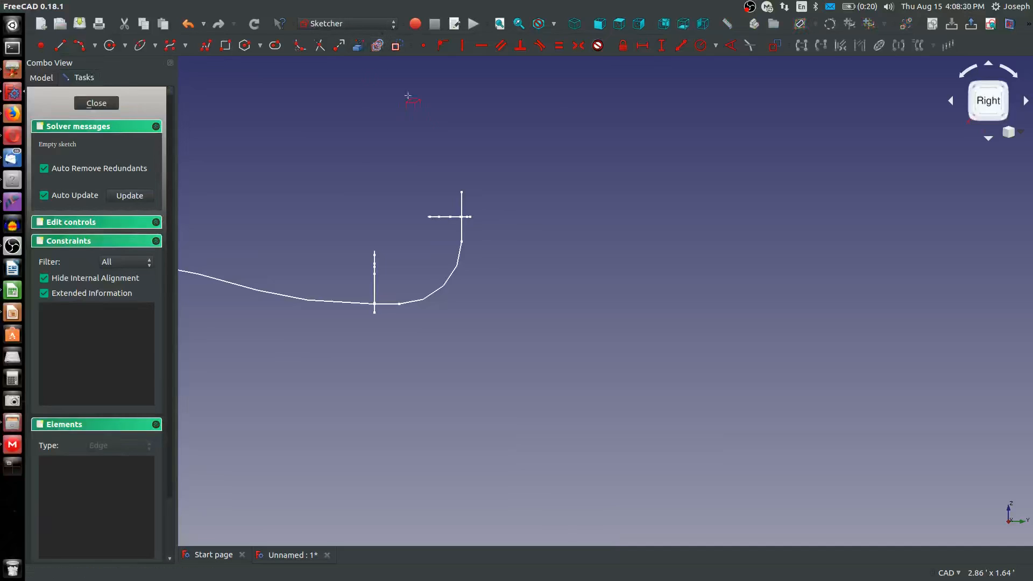
pyautogui.click(460, 204)
pyautogui.scroll(-4, 467, 221)
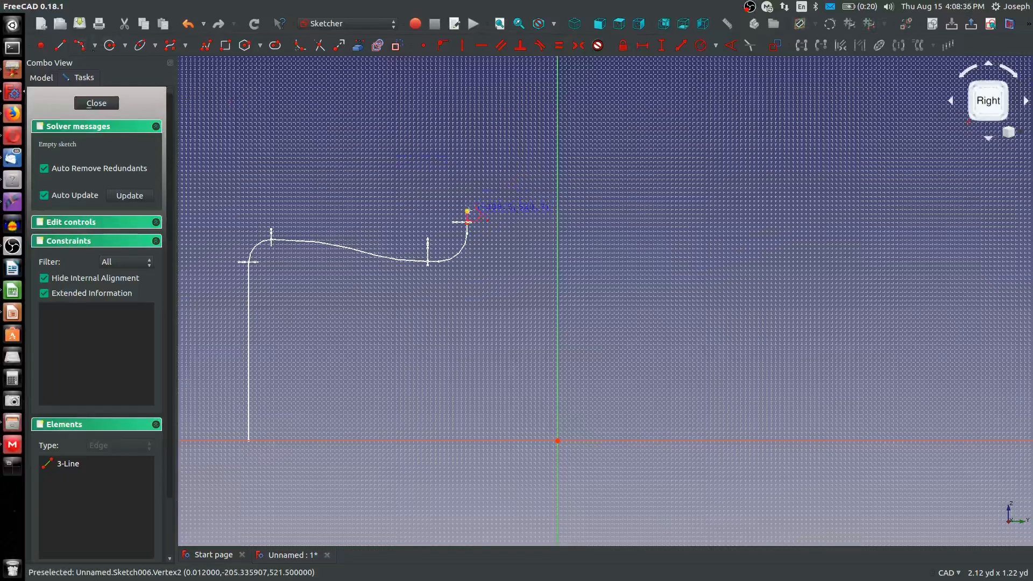
# Draw a large arc rising from the path's upper end and align its centre horizontally with its lower endpoint
pyautogui.click(467, 212)
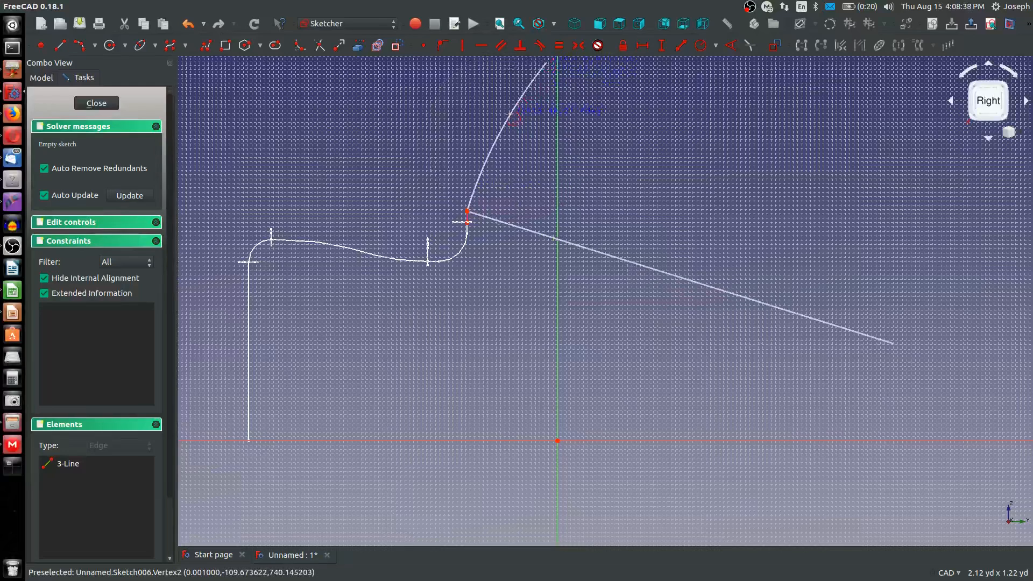
pyautogui.click(892, 343)
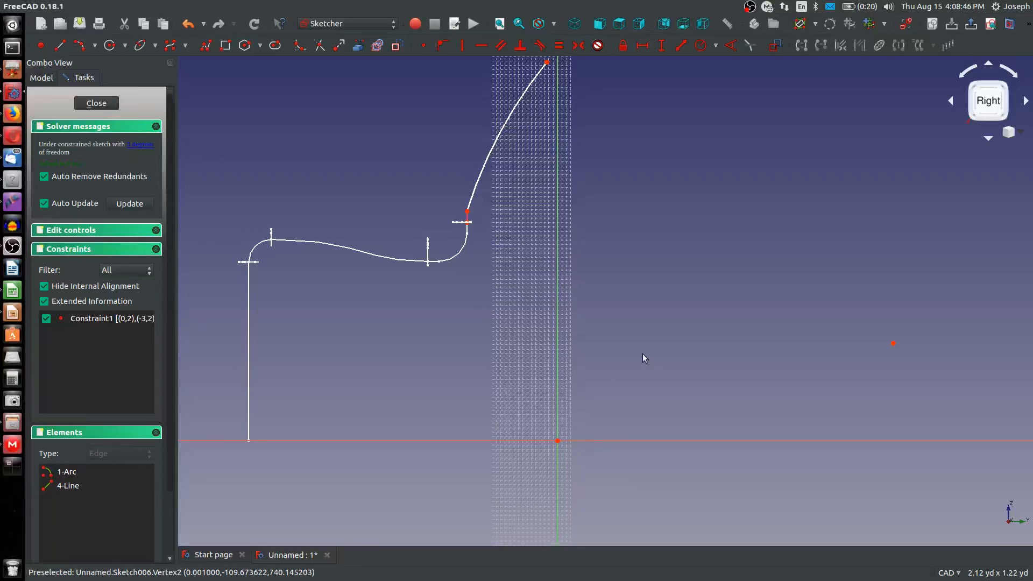
pyautogui.click(891, 344)
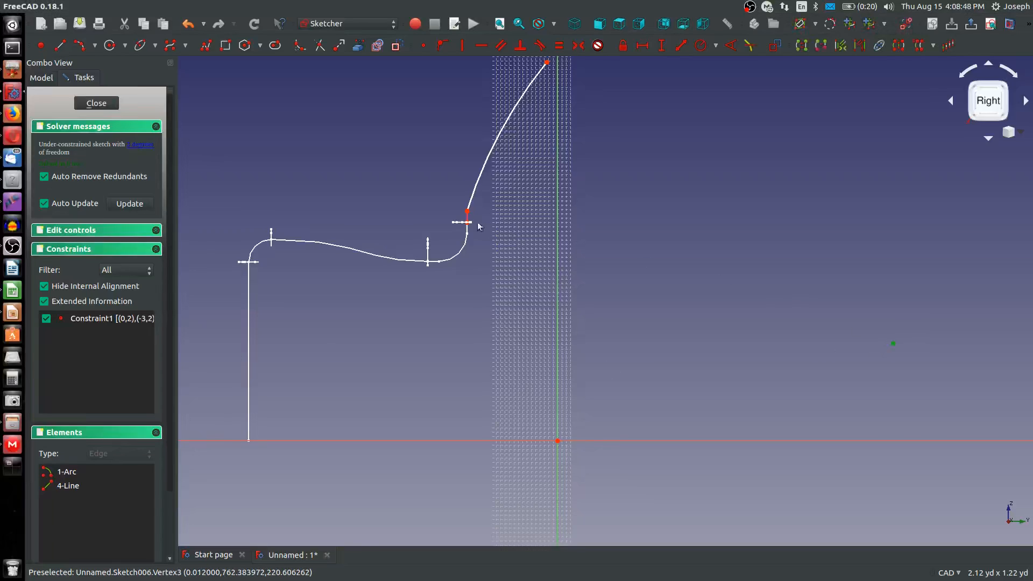
pyautogui.press('h')
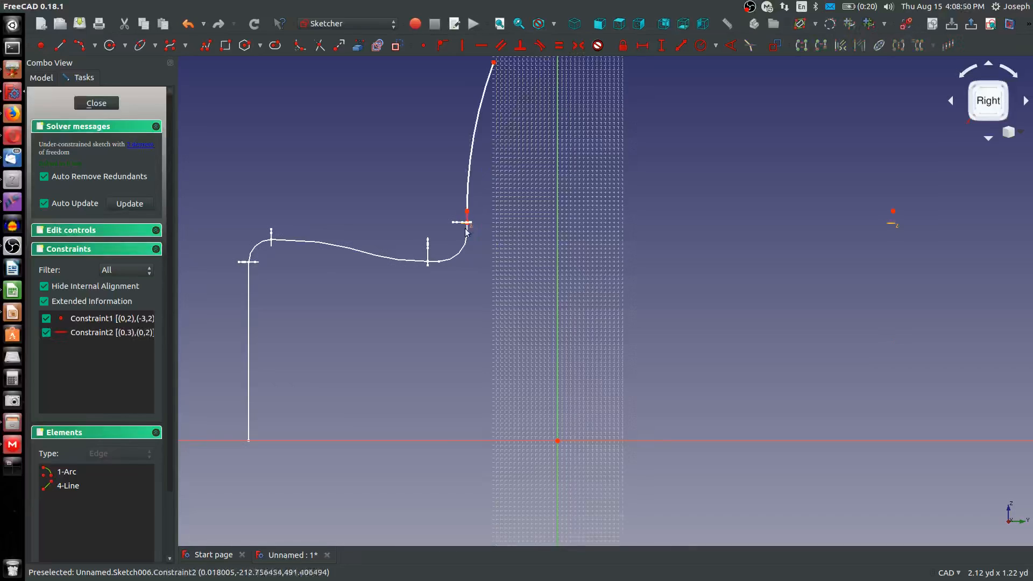
# Constrain the vertical distance between the arc's two endpoints to 1.85 ft
pyautogui.scroll(-6, 479, 302)
pyautogui.scroll(4, 477, 266)
pyautogui.moveTo(527, 235); pyautogui.dragTo(543, 168)
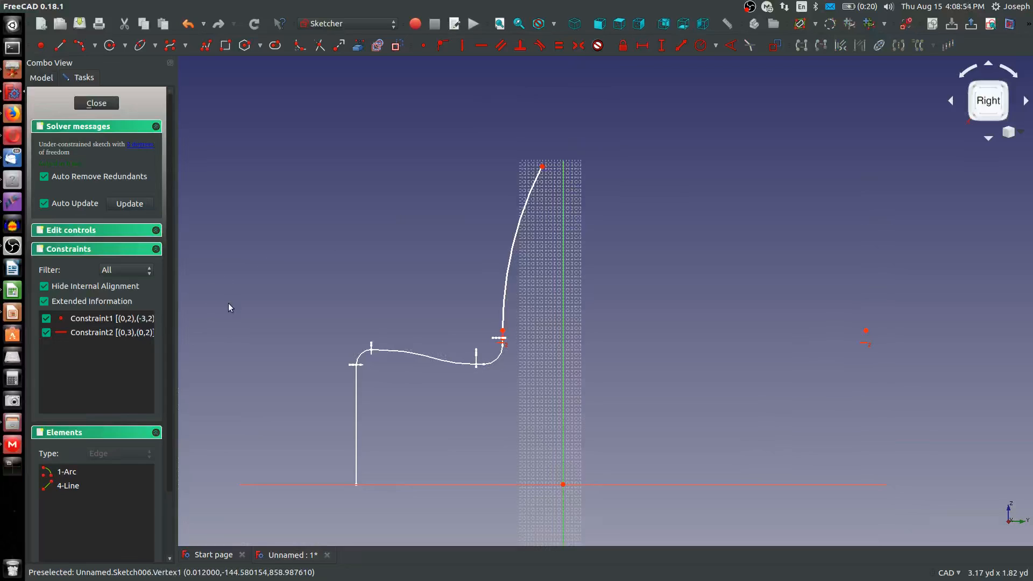
pyautogui.hotkey('shift', 'v')
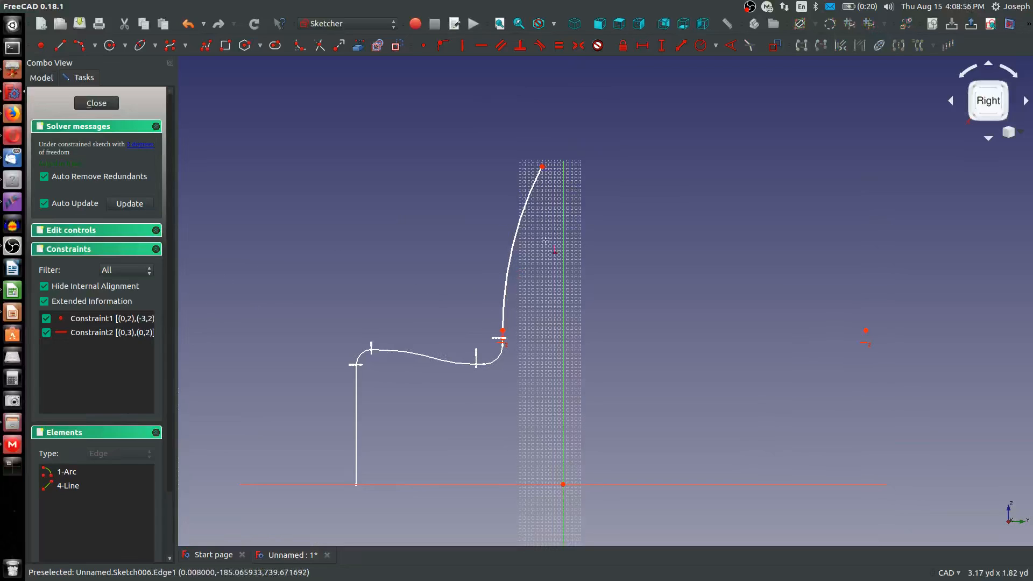
pyautogui.click(543, 168)
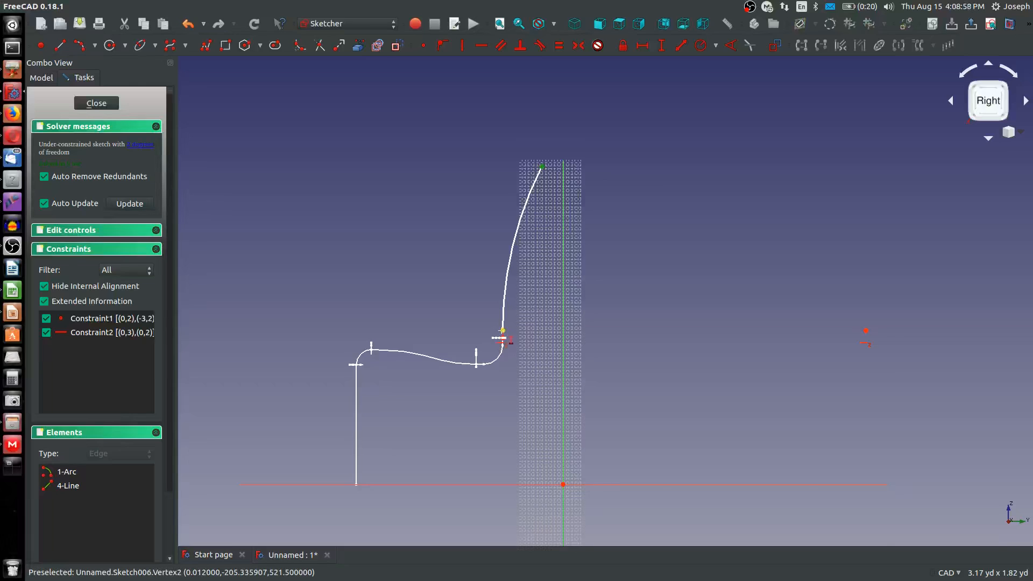
pyautogui.click(501, 334)
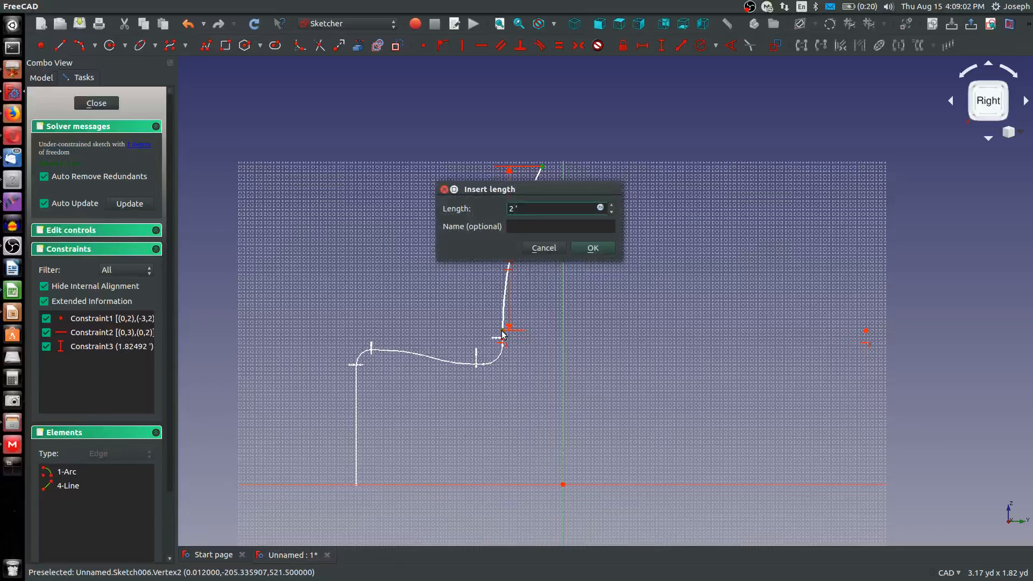
pyautogui.write('85')
pyautogui.press('Return')
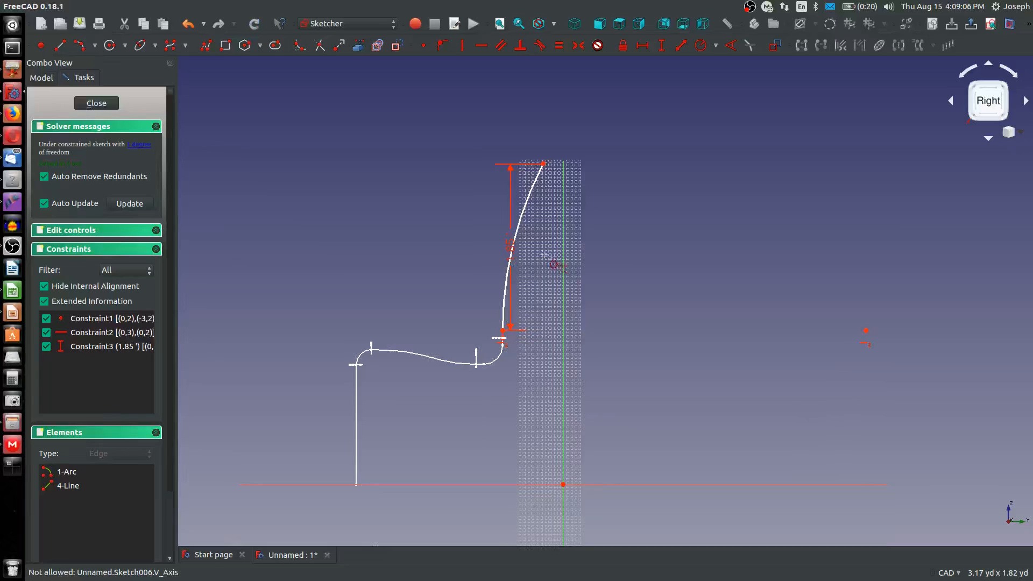
# Constrain the arc's radius, trying 1 yd before setting it to 1.25 yd, and leave the sketch
pyautogui.click(524, 218)
pyautogui.write('1yd')
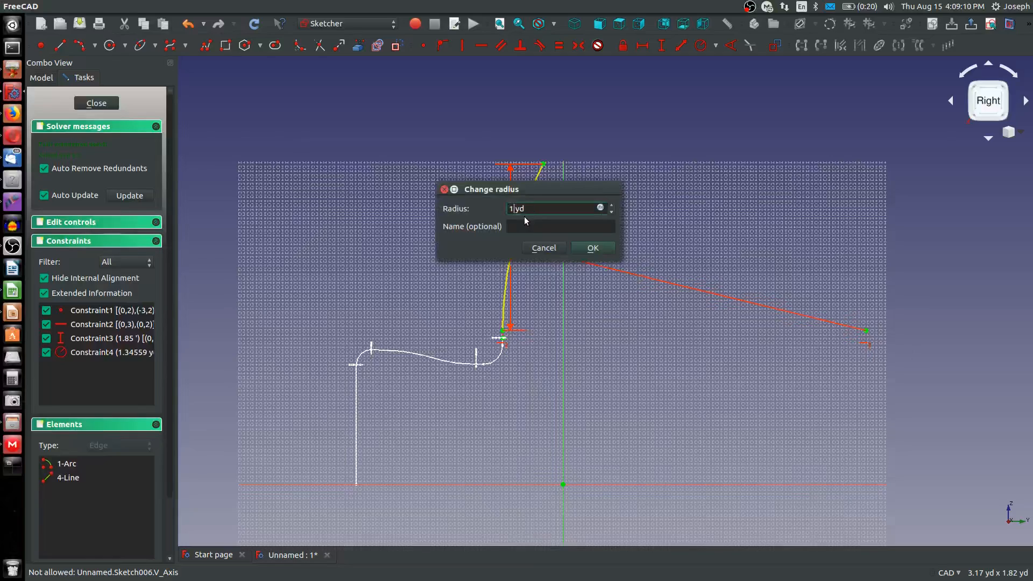
pyautogui.press('Return')
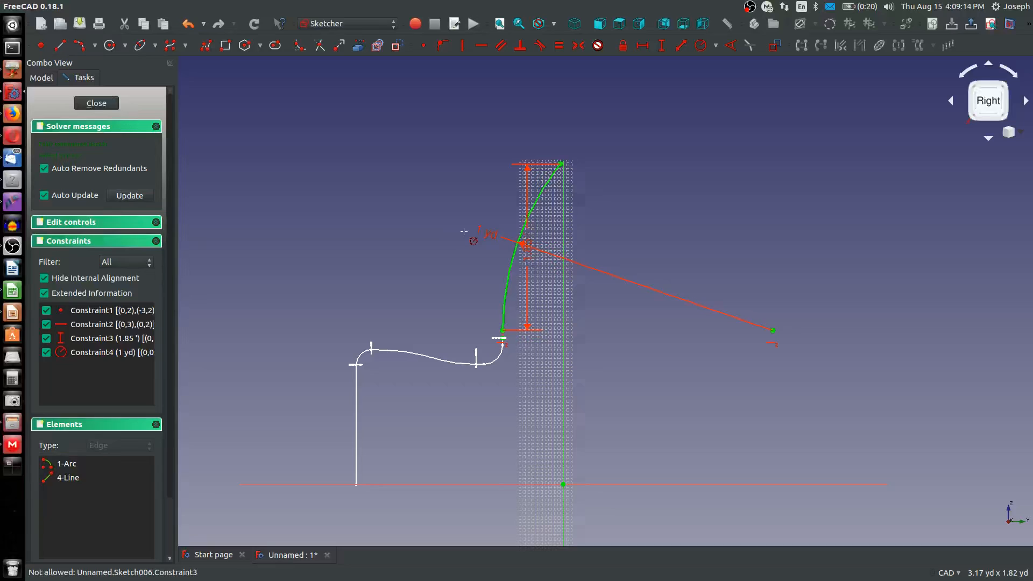
pyautogui.doubleClick(483, 232)
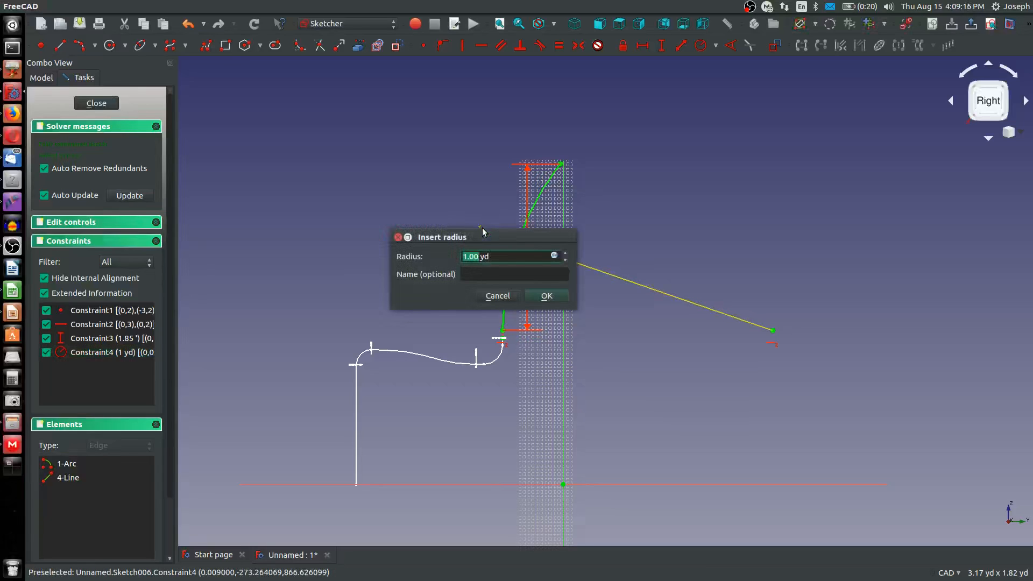
pyautogui.write('1.25')
pyautogui.press('Return')
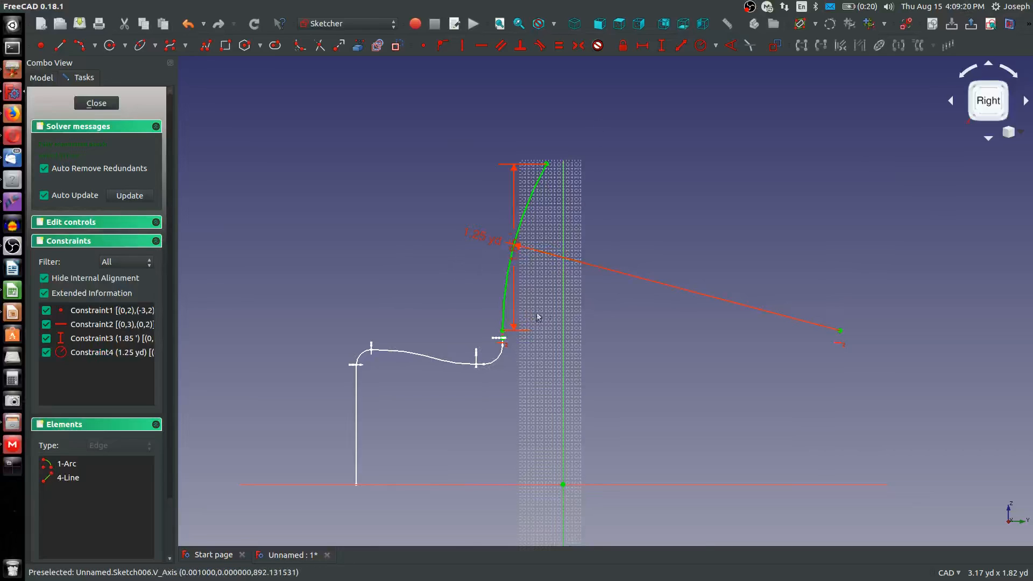
pyautogui.press('Escape')
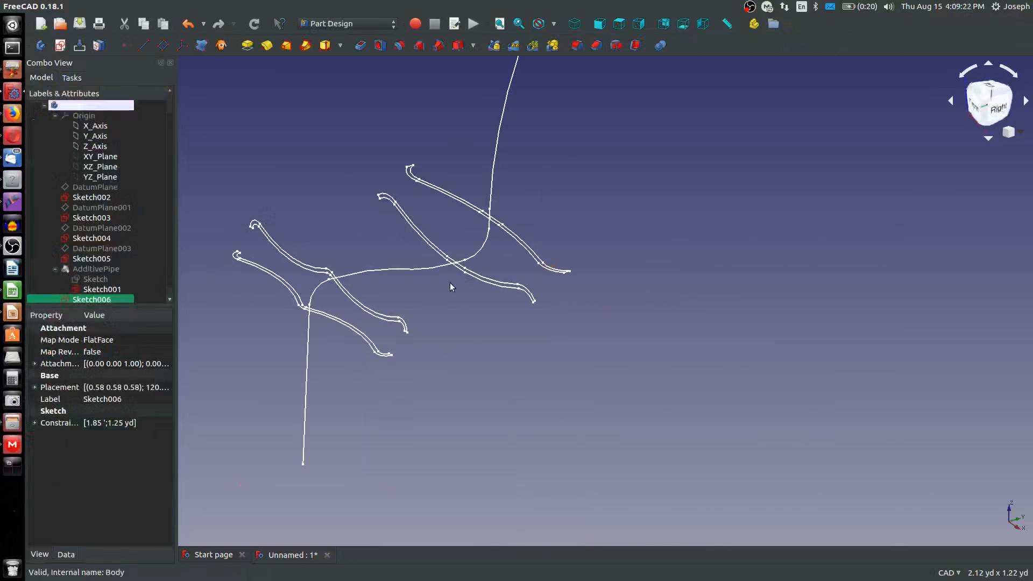
# Check where the new arc meets the Sketch001 path and show the additive pipe again
pyautogui.scroll(-2, 451, 276)
pyautogui.scroll(6, 480, 228)
pyautogui.scroll(3, 480, 232)
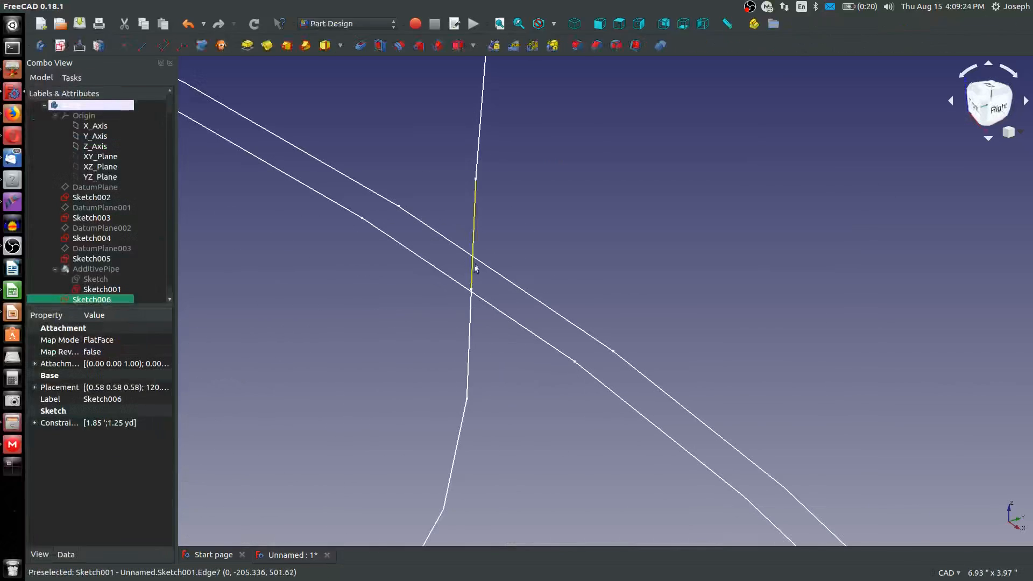
pyautogui.scroll(-4, 480, 232)
pyautogui.scroll(-1, 108, 277)
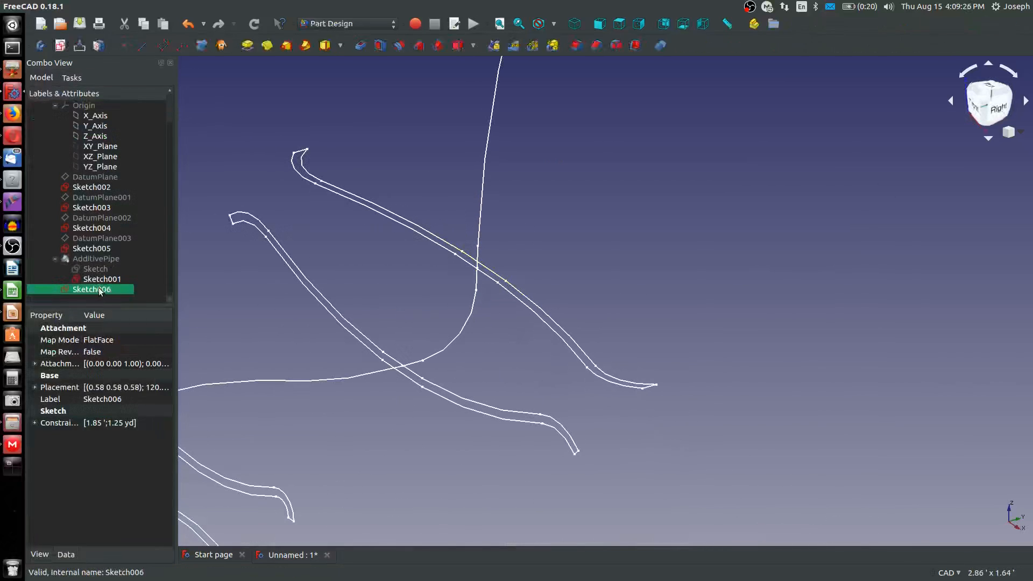
pyautogui.click(92, 261)
pyautogui.press('space')
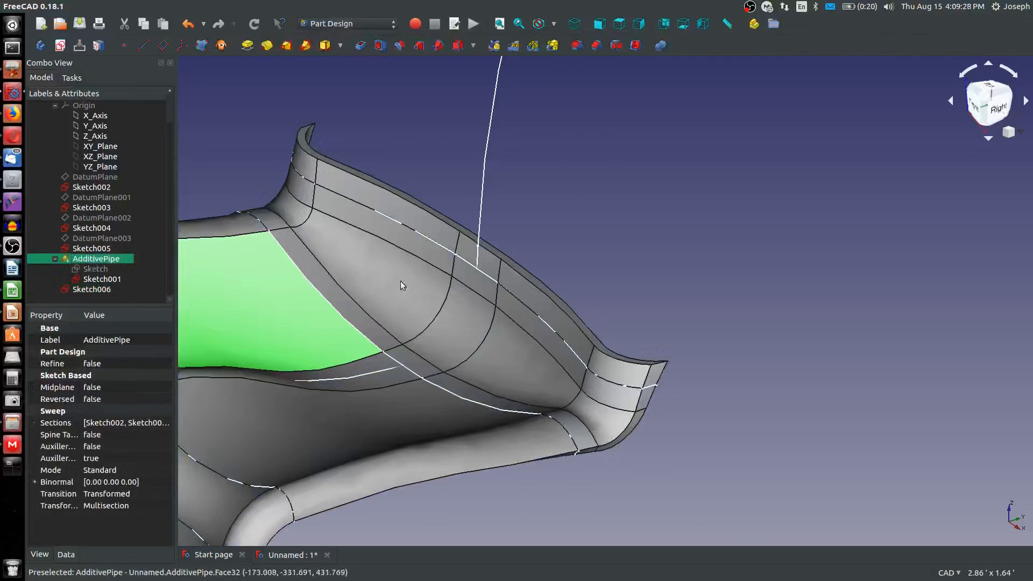
# Create a sketch on the narrow top face of the additive pipe's rear lip
pyautogui.click(590, 254)
pyautogui.scroll(3, 522, 281)
pyautogui.moveTo(519, 276); pyautogui.dragTo(463, 283, button='middle')
pyautogui.click(422, 299)
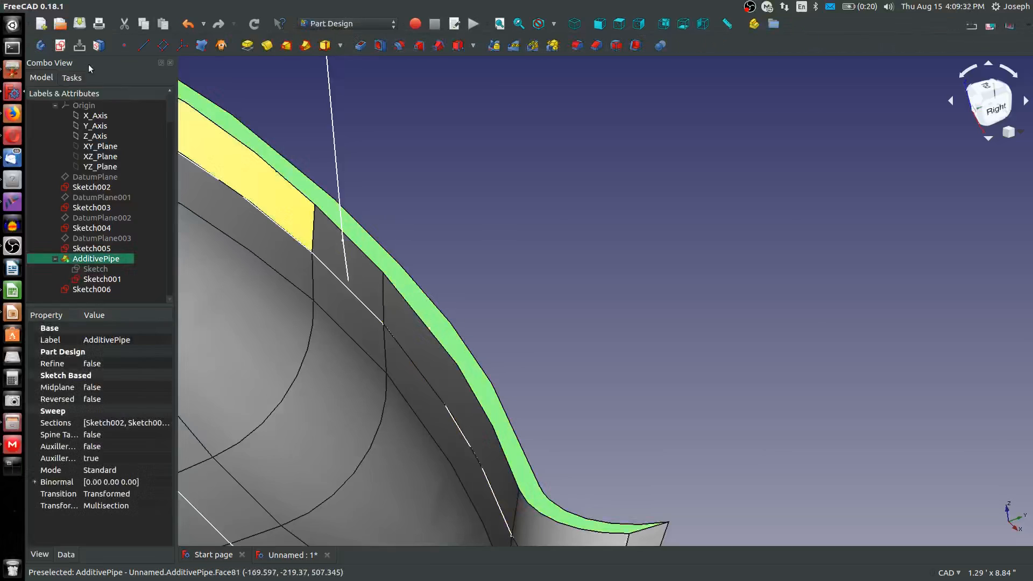
pyautogui.click(60, 45)
pyautogui.scroll(3, 549, 375)
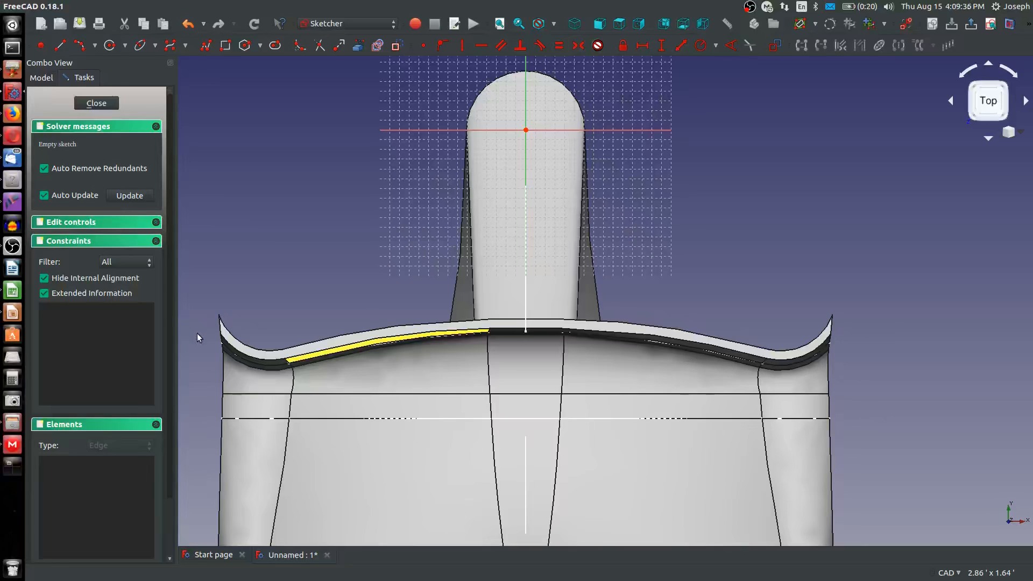
# Reference the left curled end and both long left-hand edges of the lip's top face as external geometry
pyautogui.click(358, 45)
pyautogui.scroll(3, 218, 344)
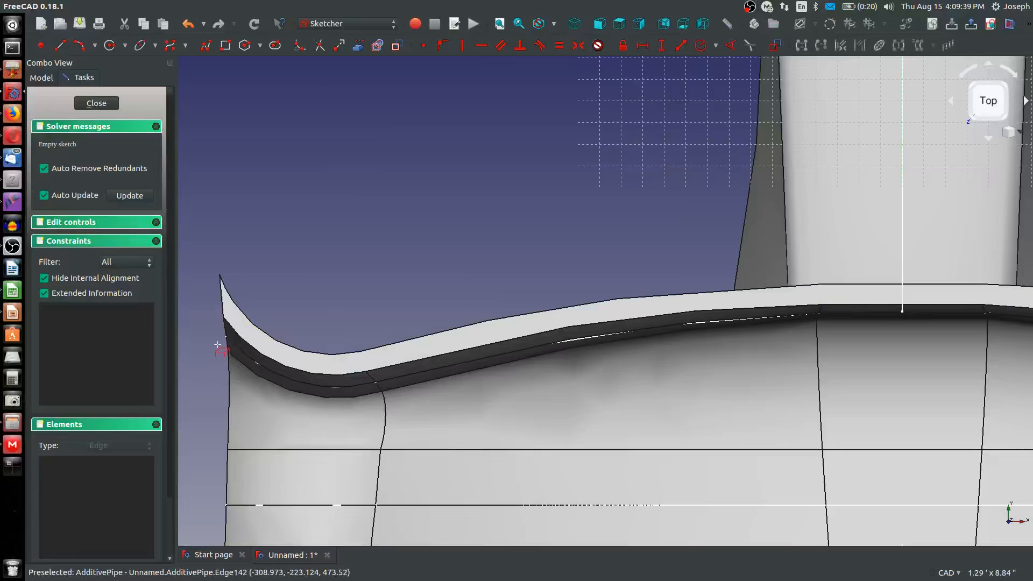
pyautogui.click(223, 309)
pyautogui.click(252, 342)
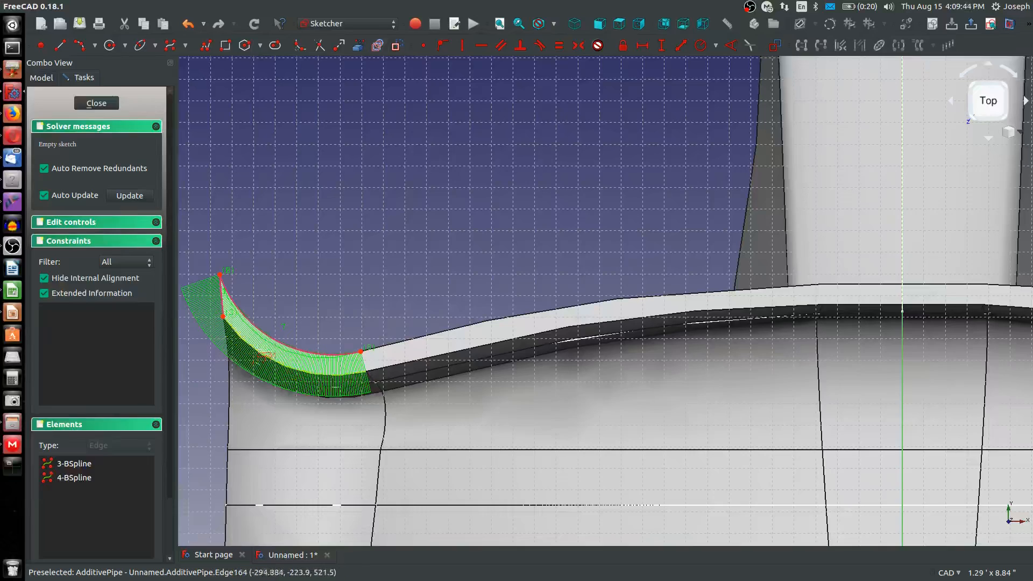
pyautogui.click(401, 365)
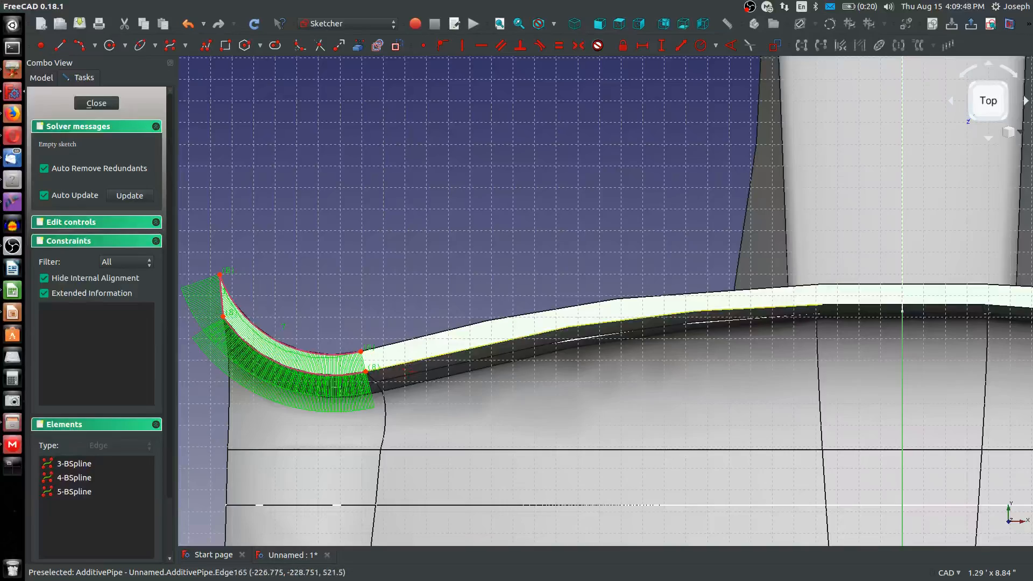
pyautogui.click(447, 339)
pyautogui.click(445, 329)
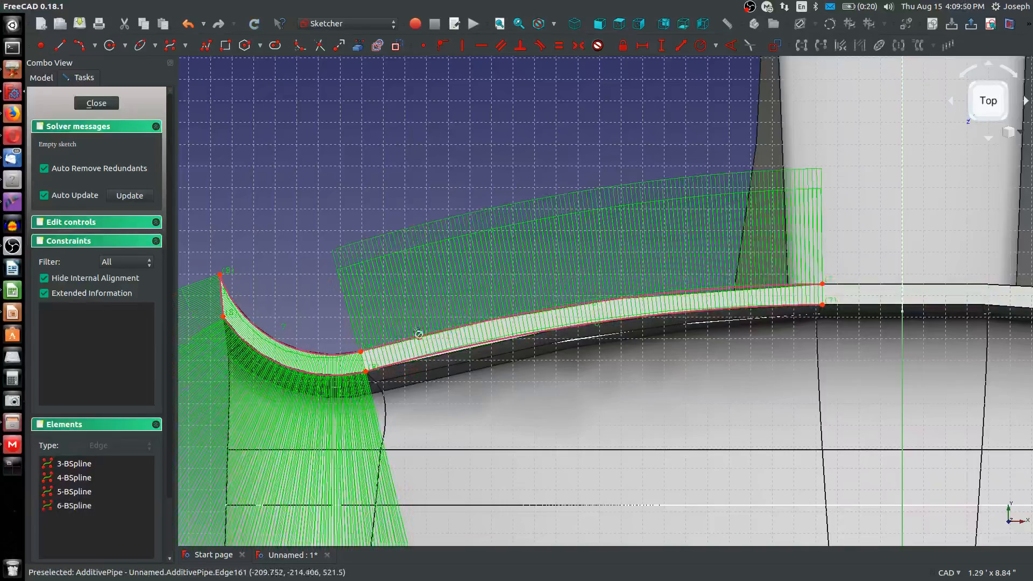
# Reference the middle and right-hand edges of the lip's top face, including the right curled end, as external geometry
pyautogui.scroll(-4, 438, 331)
pyautogui.scroll(4, 747, 319)
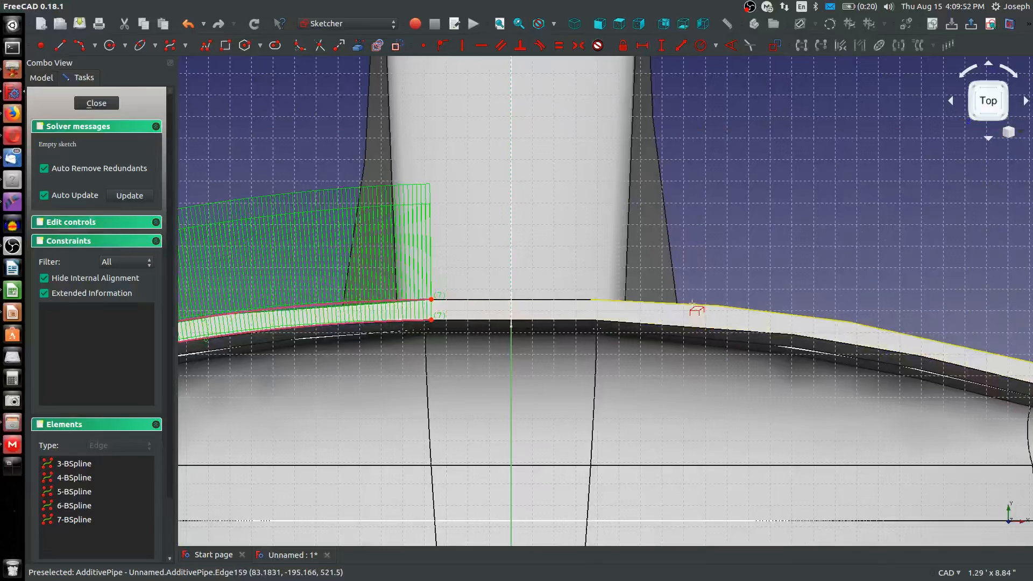
pyautogui.click(694, 304)
pyautogui.click(567, 299)
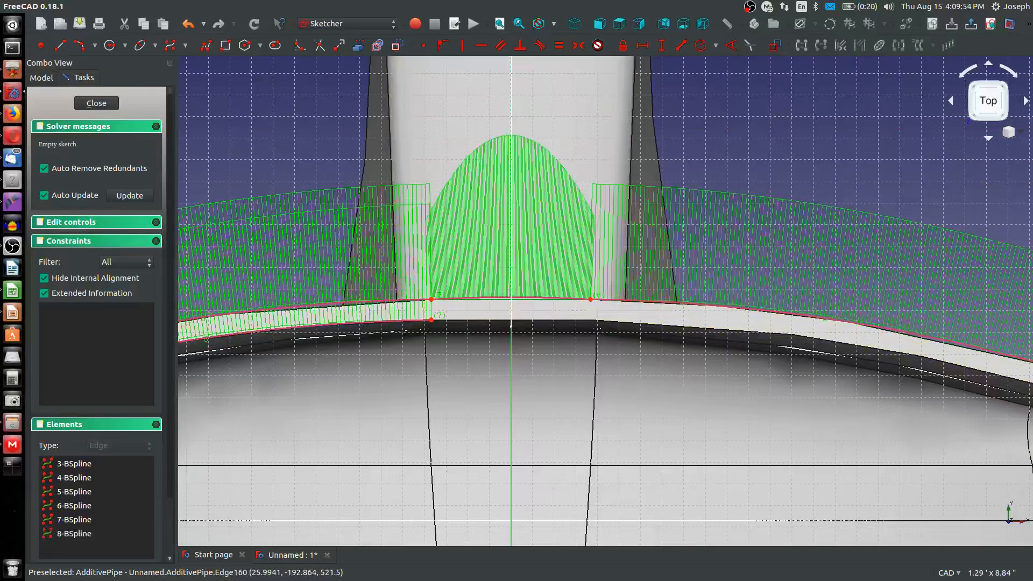
pyautogui.scroll(-4, 558, 321)
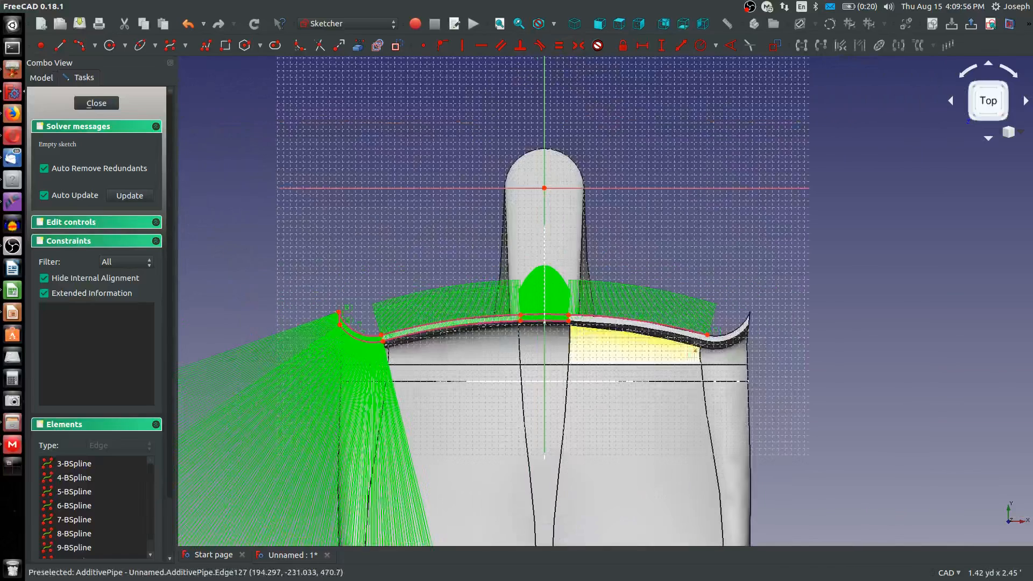
pyautogui.scroll(4, 688, 334)
pyautogui.click(689, 334)
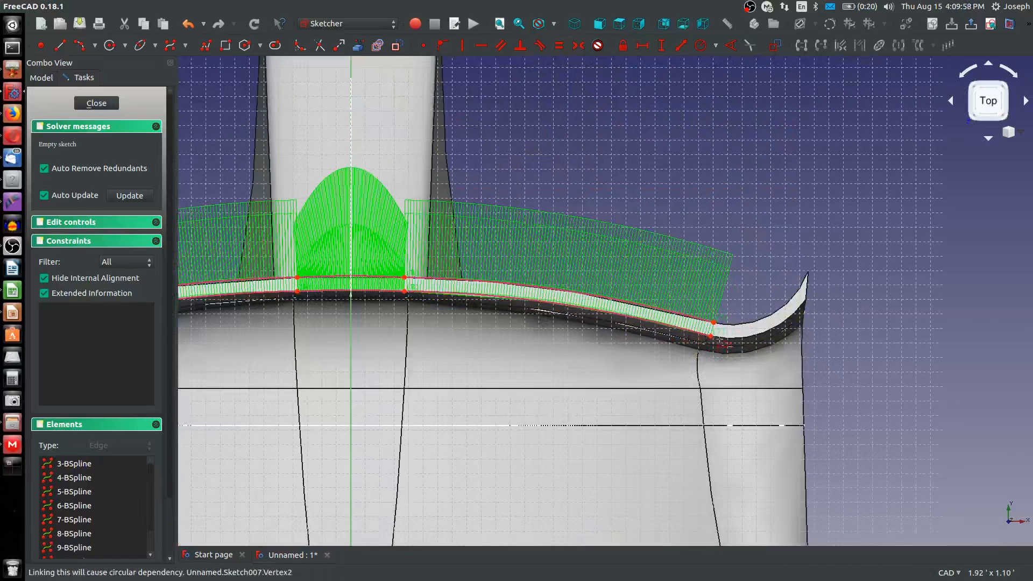
pyautogui.click(734, 340)
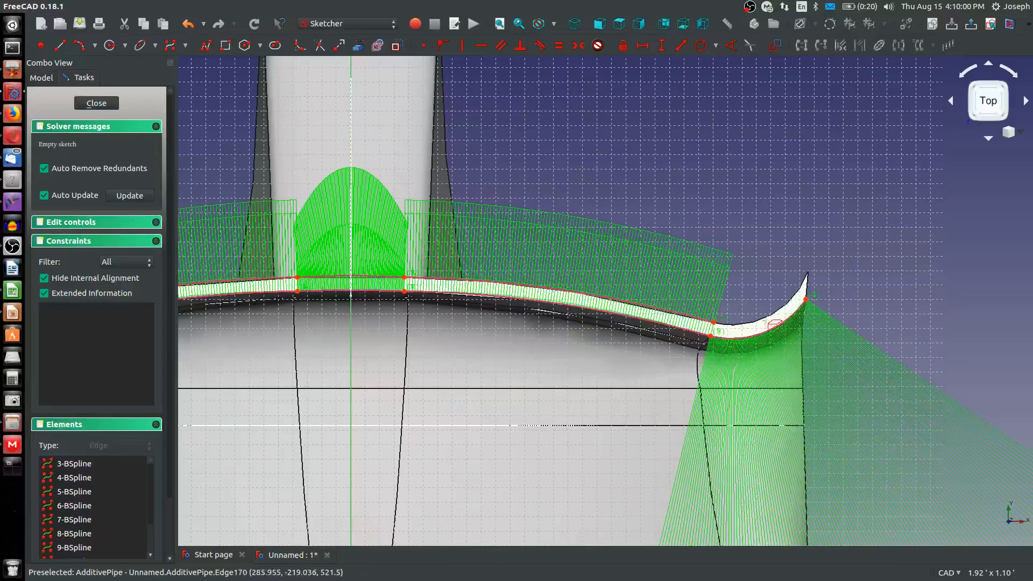
pyautogui.click(813, 305)
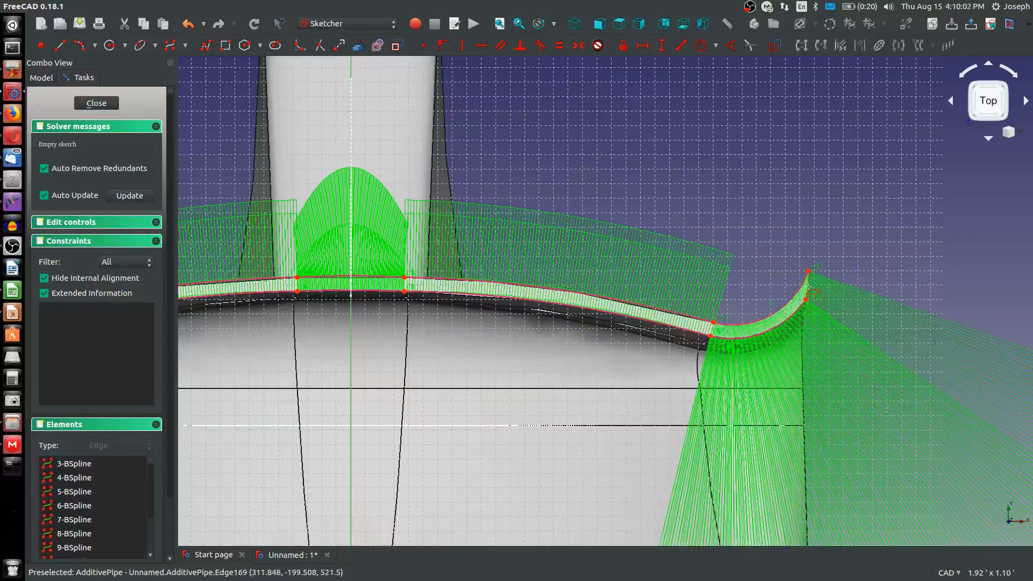
pyautogui.scroll(-4, 726, 325)
pyautogui.scroll(2, 461, 322)
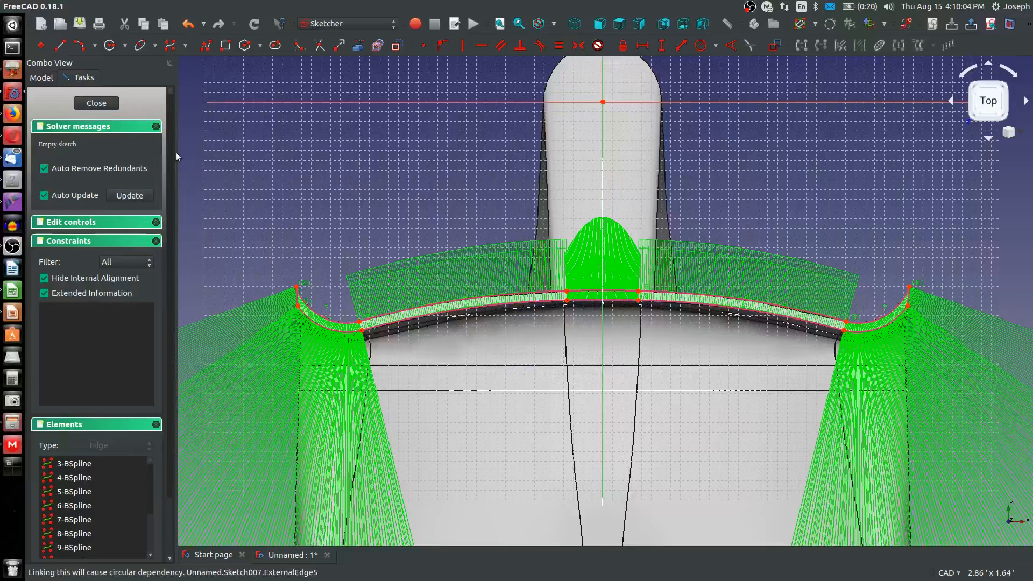
pyautogui.press('Escape')
# Draw a short line across each tip of the lip profile, joining the inner and outer referenced corner points
pyautogui.click(78, 47)
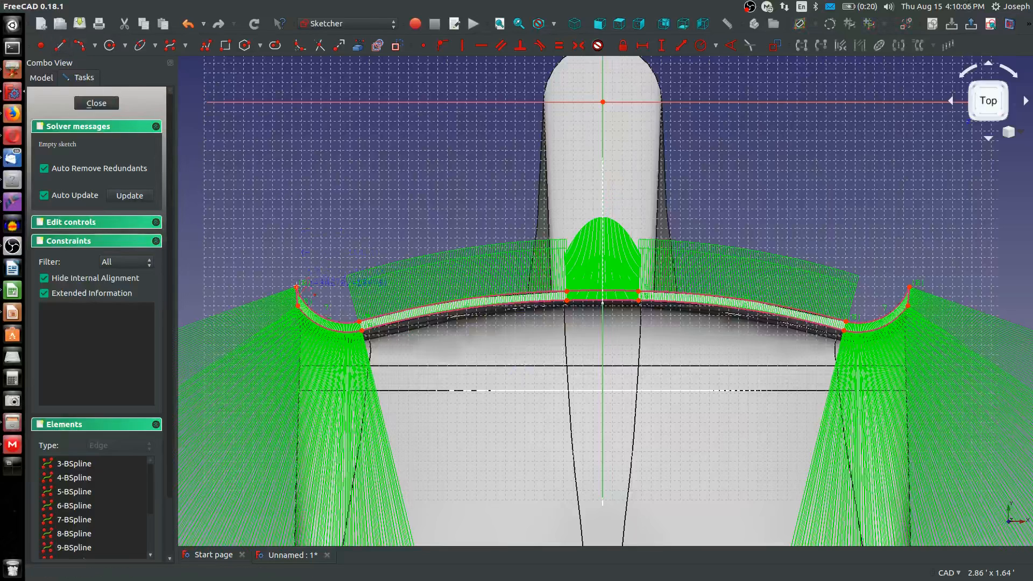
pyautogui.click(297, 287)
pyautogui.click(302, 309)
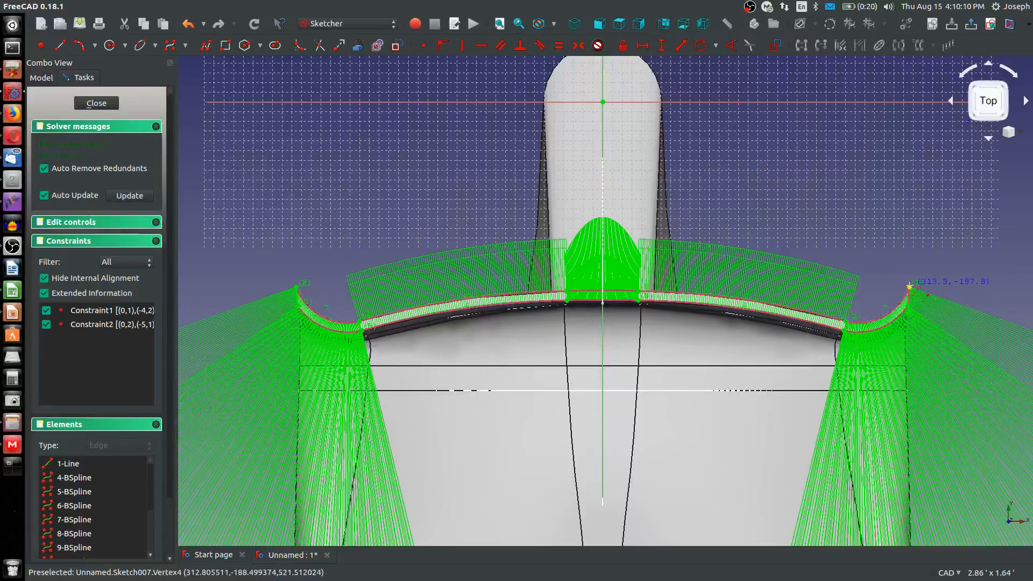
pyautogui.click(910, 284)
pyautogui.click(909, 307)
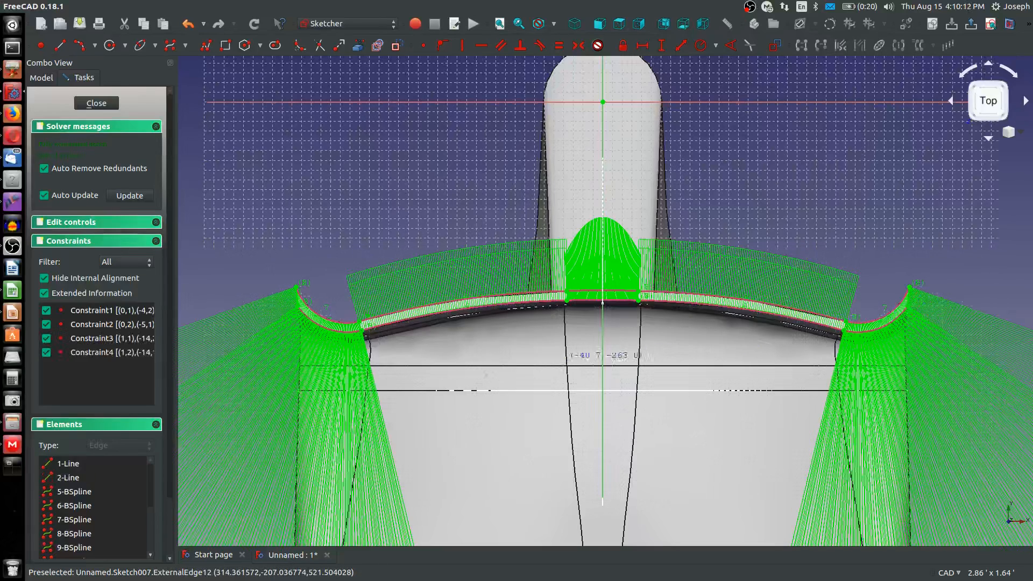
# Draw a centre-based arc between the two upper corner points of the lip's middle section, centred on the vertical axis
pyautogui.scroll(2, 470, 327)
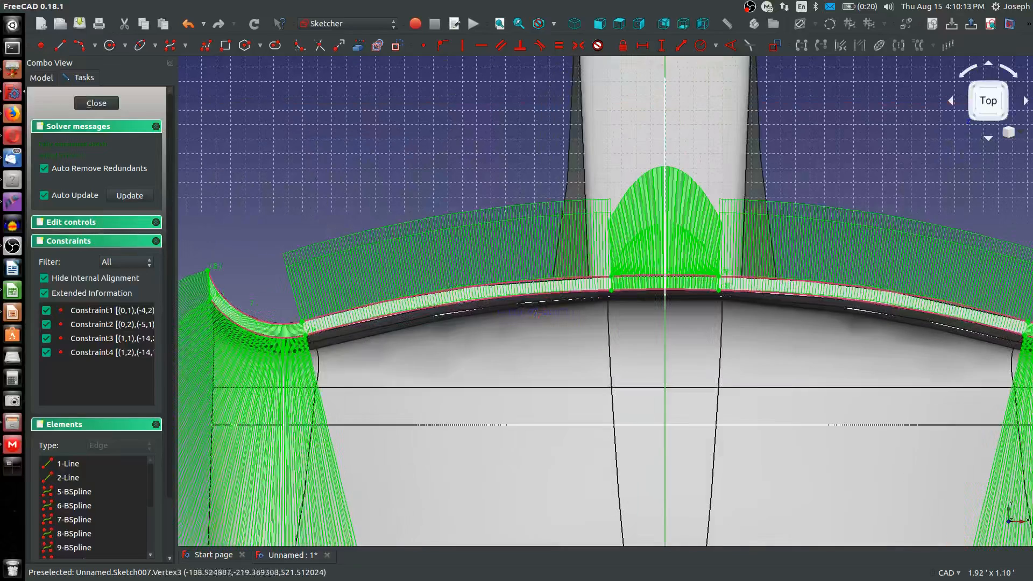
pyautogui.click(94, 48)
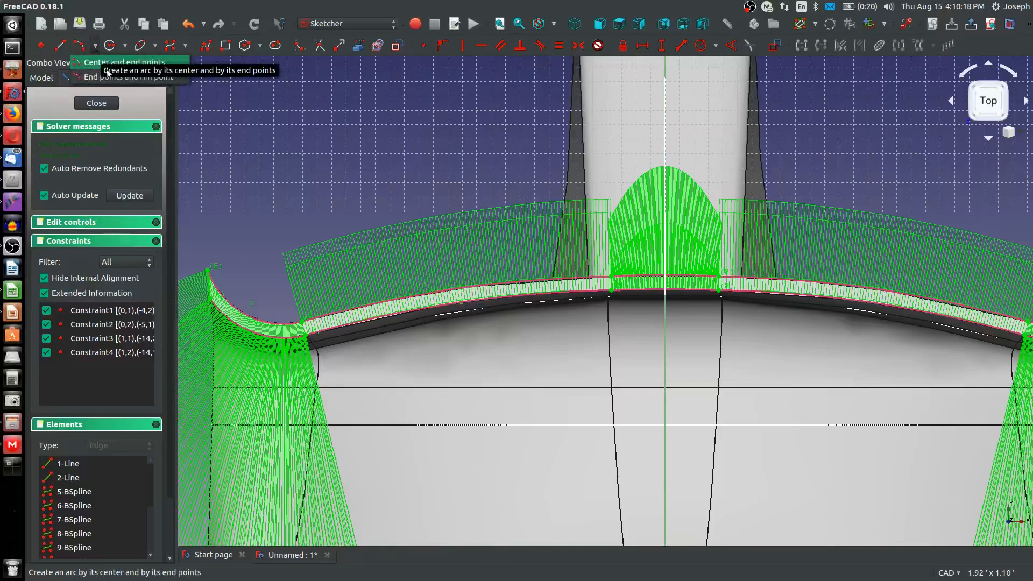
pyautogui.click(104, 63)
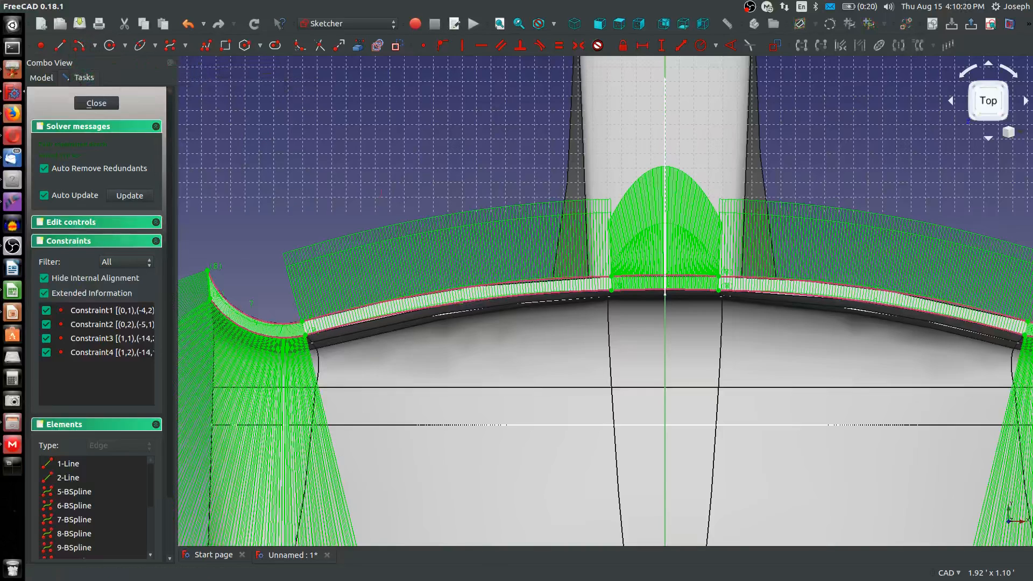
pyautogui.scroll(-5, 657, 395)
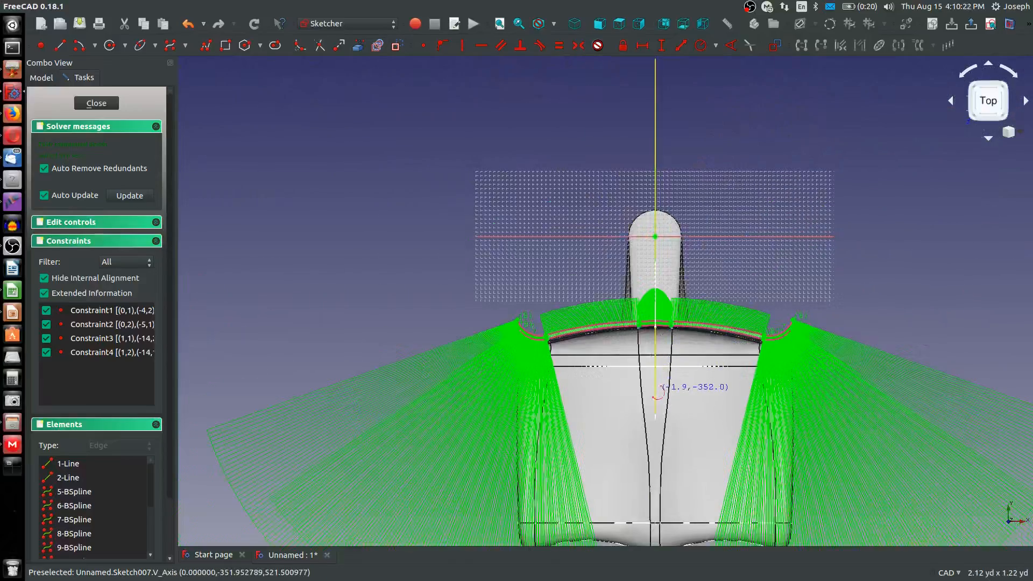
pyautogui.scroll(5, 648, 323)
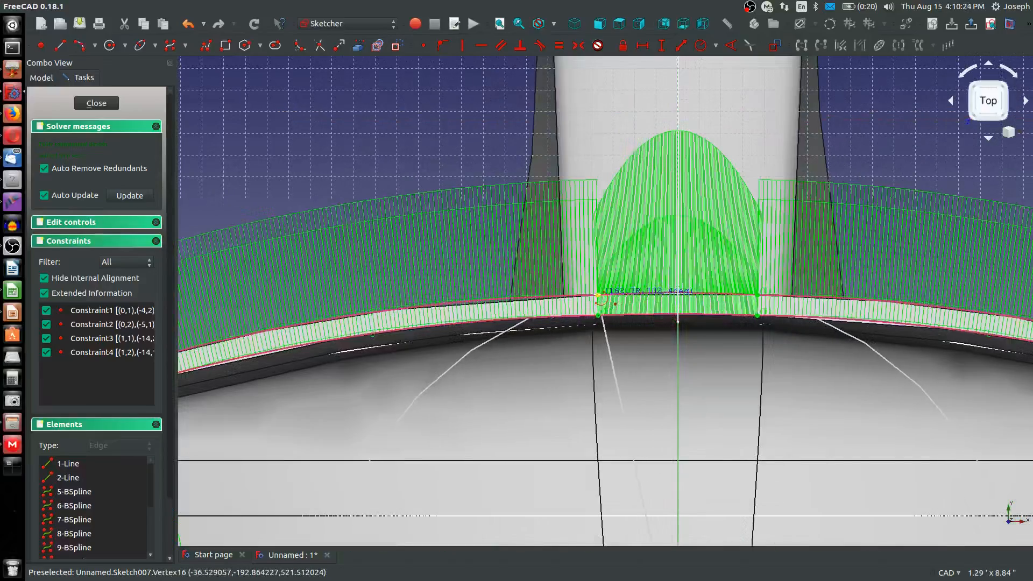
pyautogui.click(599, 294)
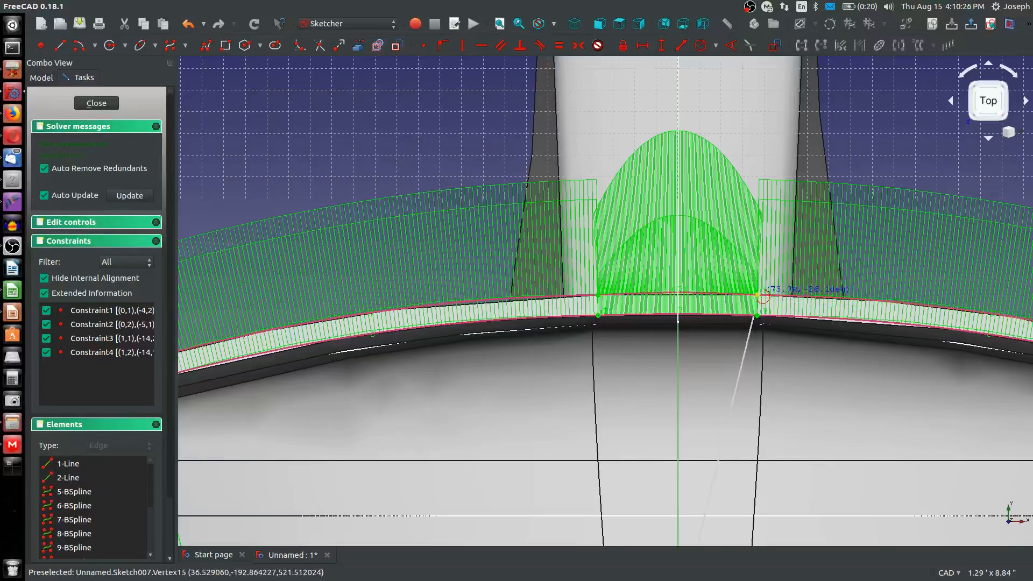
pyautogui.click(759, 295)
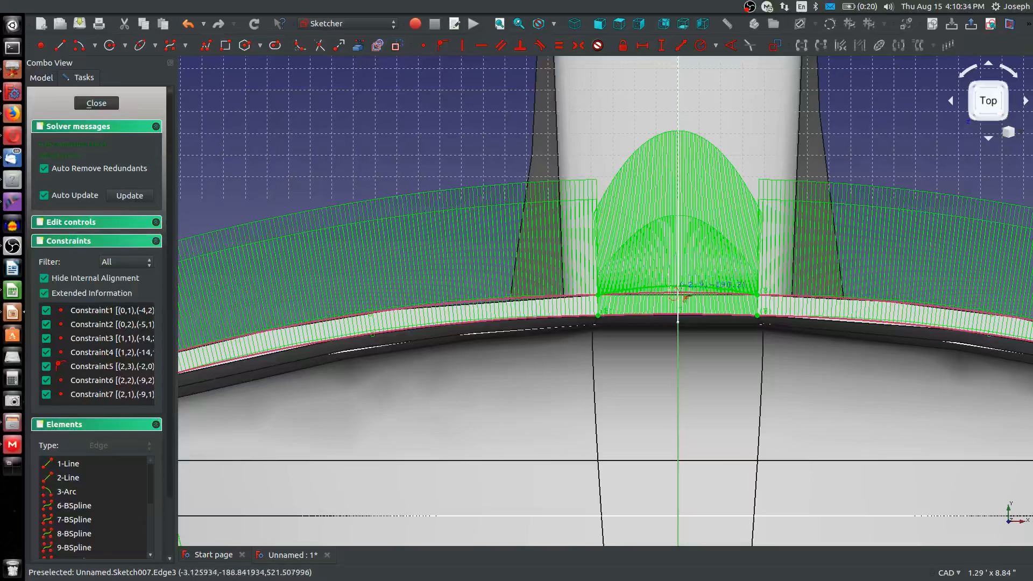
pyautogui.click(434, 159)
pyautogui.press('Escape')
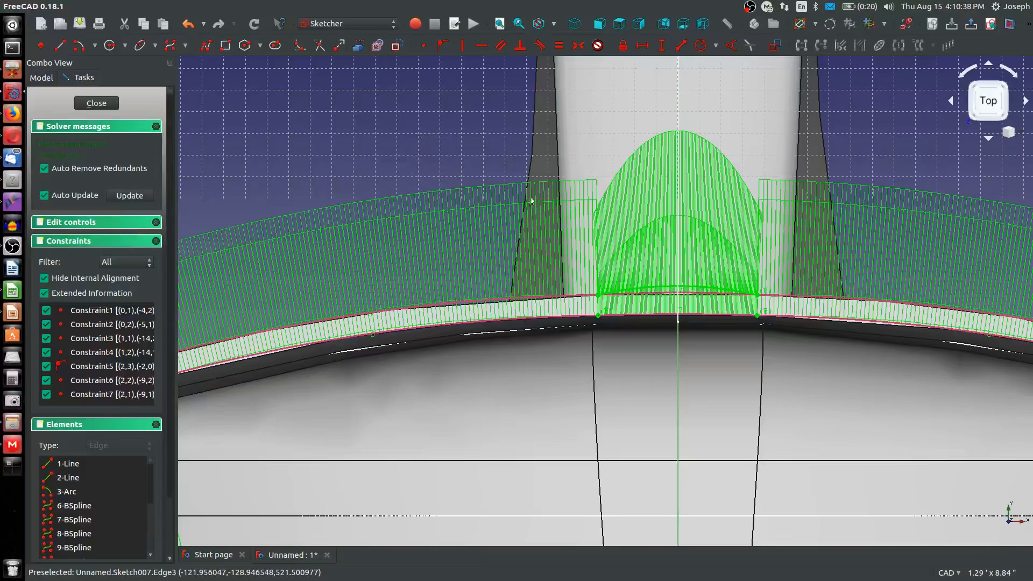
# Try to constrain the arc's radius to 36 in and delete the arc
pyautogui.click(662, 290)
pyautogui.hotkey('shift', 'r')
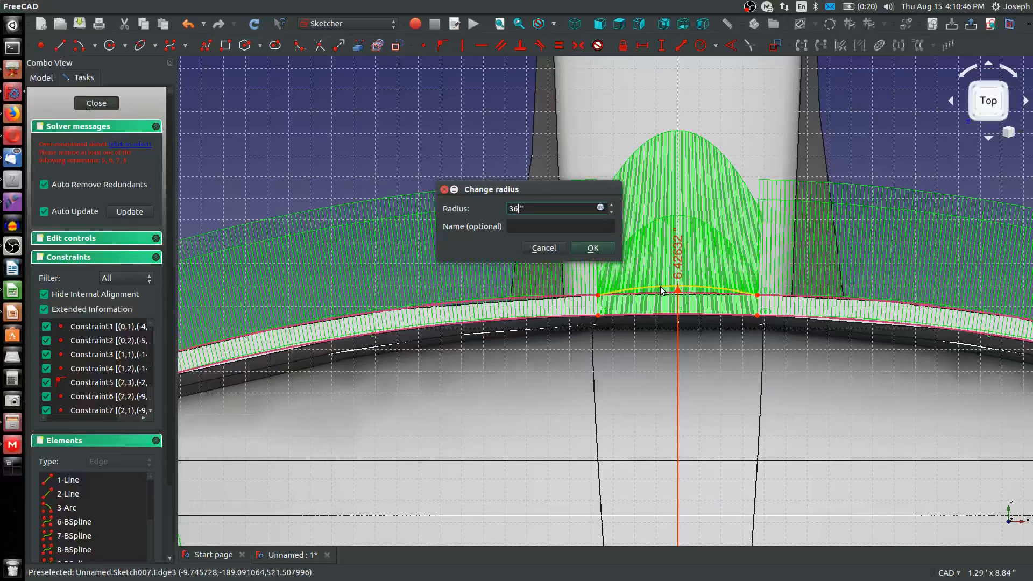
pyautogui.press('Return')
pyautogui.press('Return')
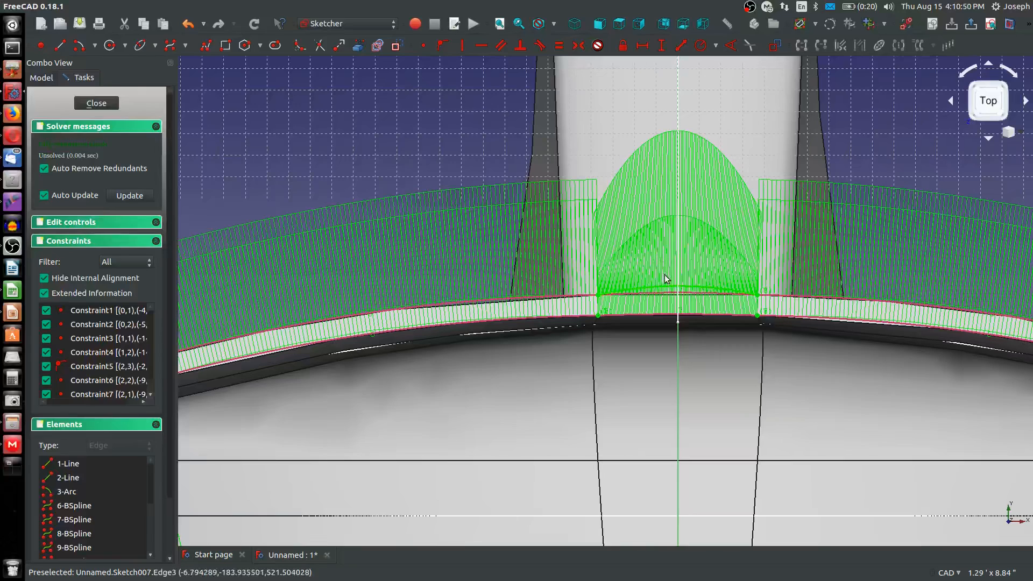
pyautogui.click(689, 288)
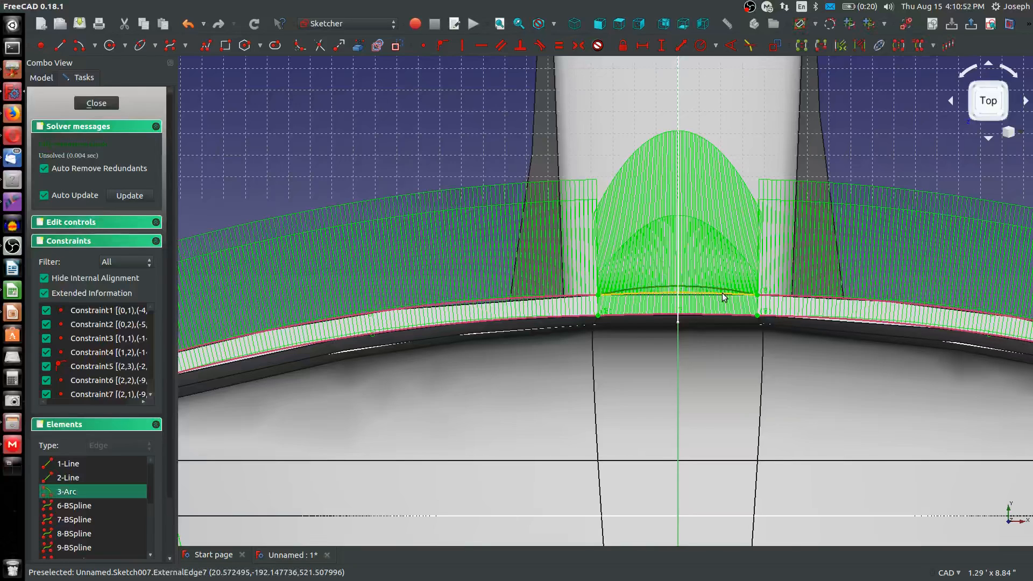
pyautogui.press('Delete')
# Draw a new arc centred on the vertical axis below the lip, spanning the upper corner points of the lip's middle section
pyautogui.click(79, 45)
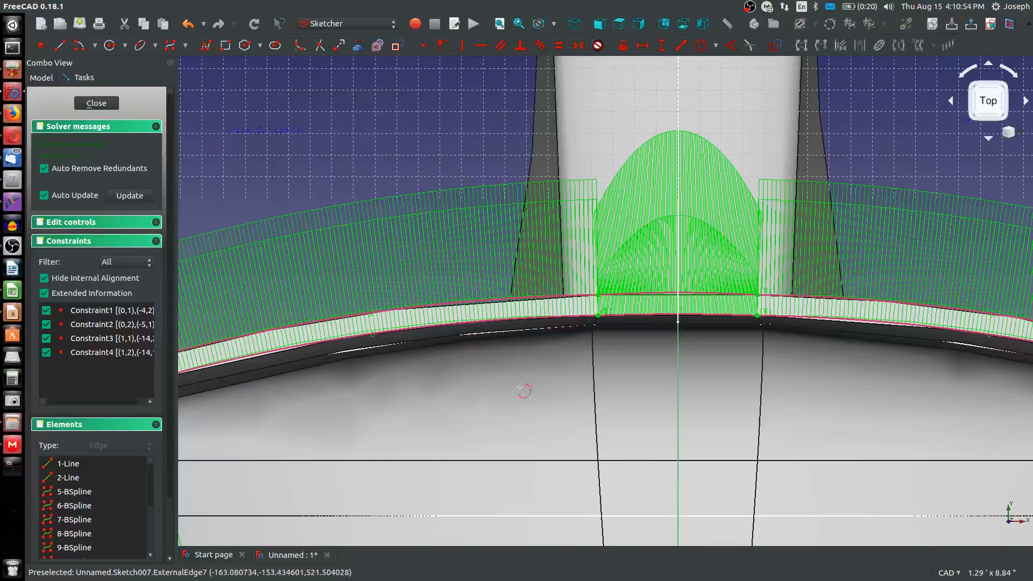
pyautogui.click(678, 442)
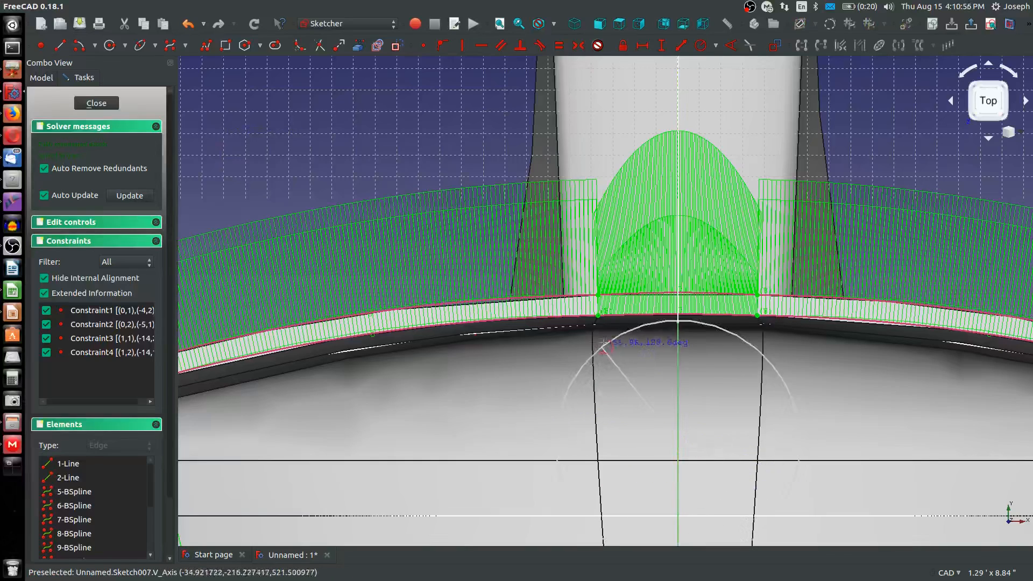
pyautogui.click(601, 294)
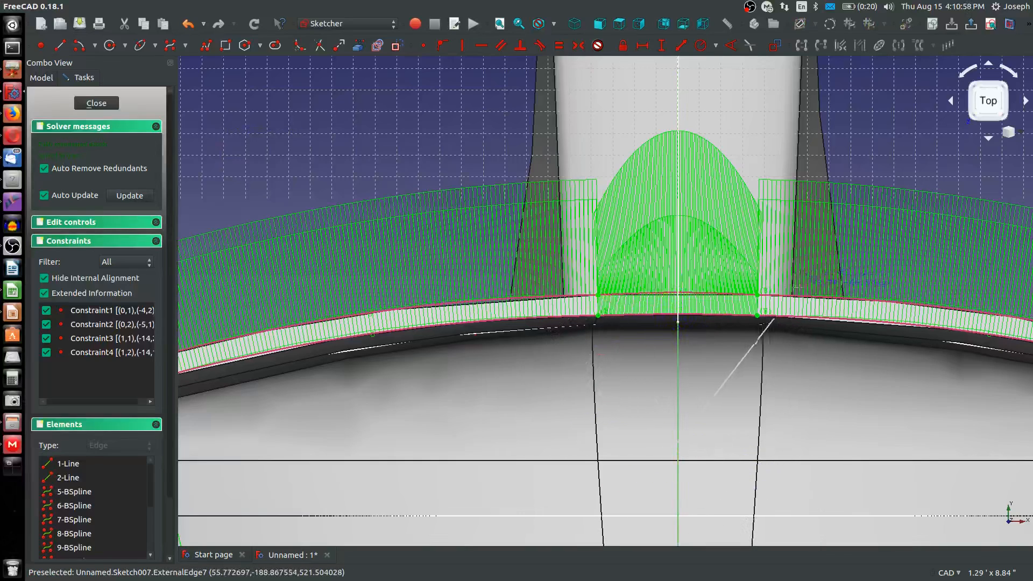
pyautogui.click(760, 295)
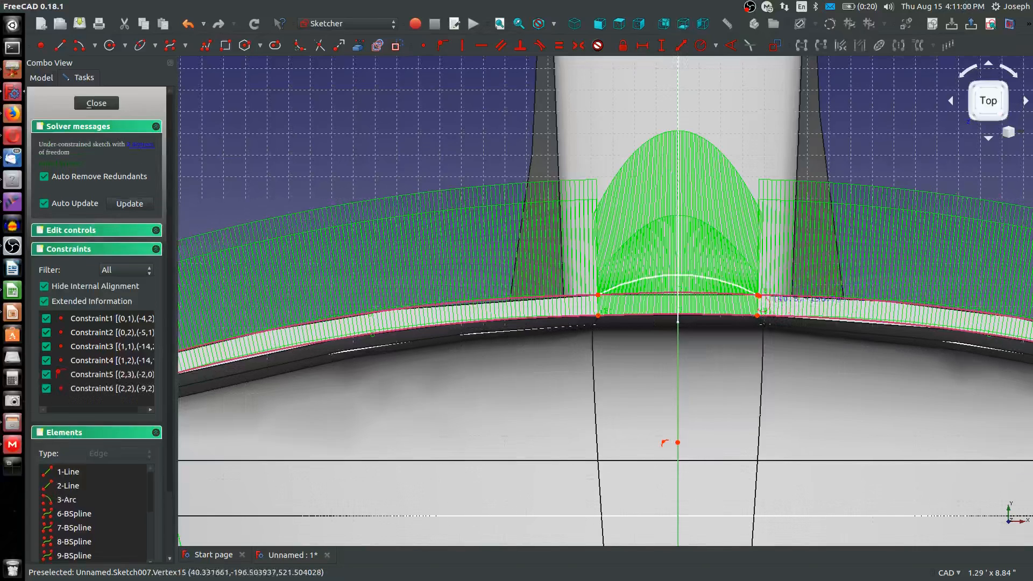
# Make the arc's right end coincident with the adjacent upper corner point and delete the constraint tying its centre to the vertical axis
pyautogui.scroll(2, 758, 295)
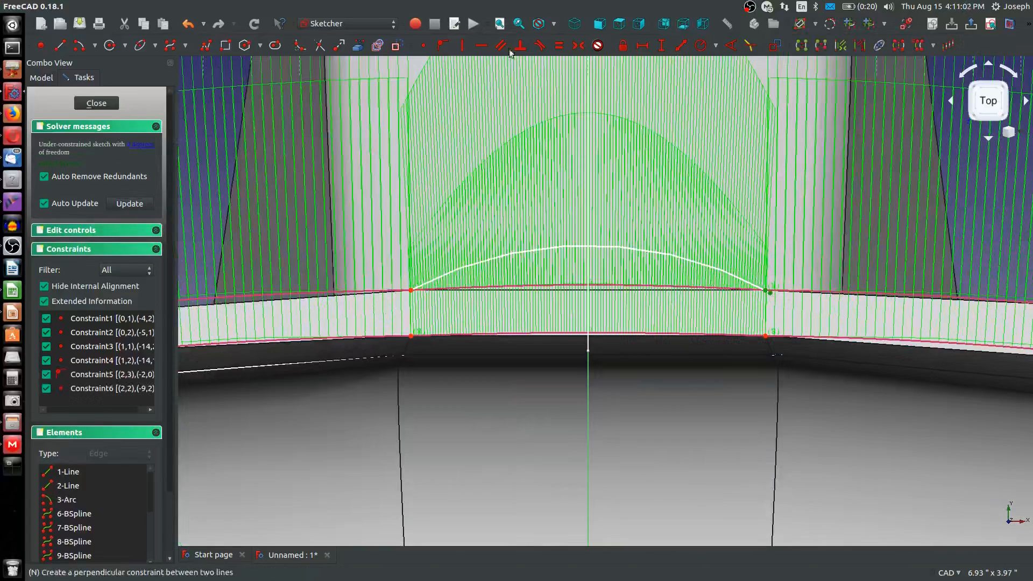
pyautogui.hotkey('ctrl', 'z')
pyautogui.scroll(-2, 588, 319)
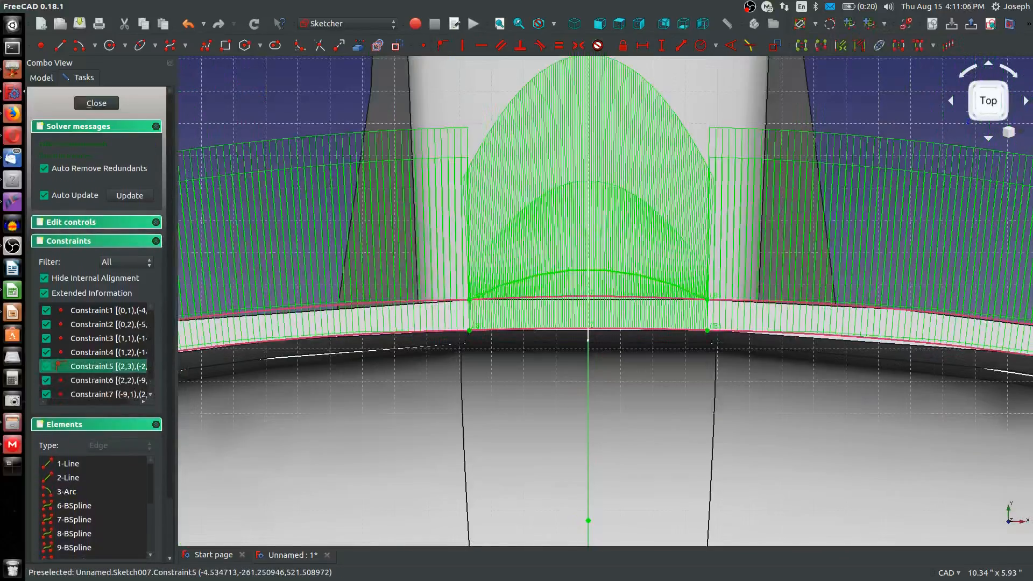
pyautogui.press('Delete')
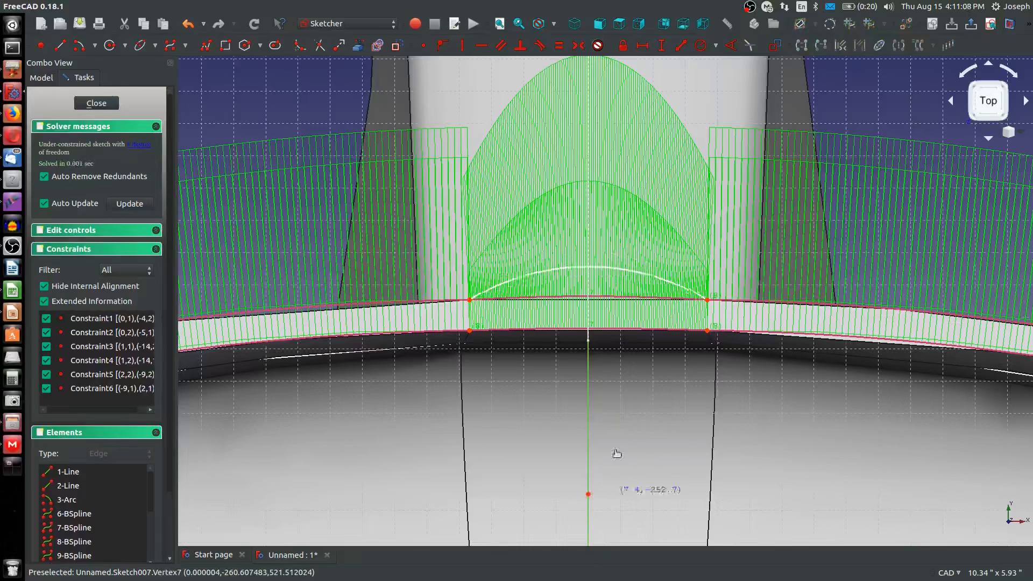
# Move the arc's centre closer to the lip and constrain the arc's radius to 36 in
pyautogui.moveTo(617, 454)
pyautogui.mouseDown()
pyautogui.moveTo(613, 433)
pyautogui.moveTo(589, 425)
pyautogui.mouseUp()
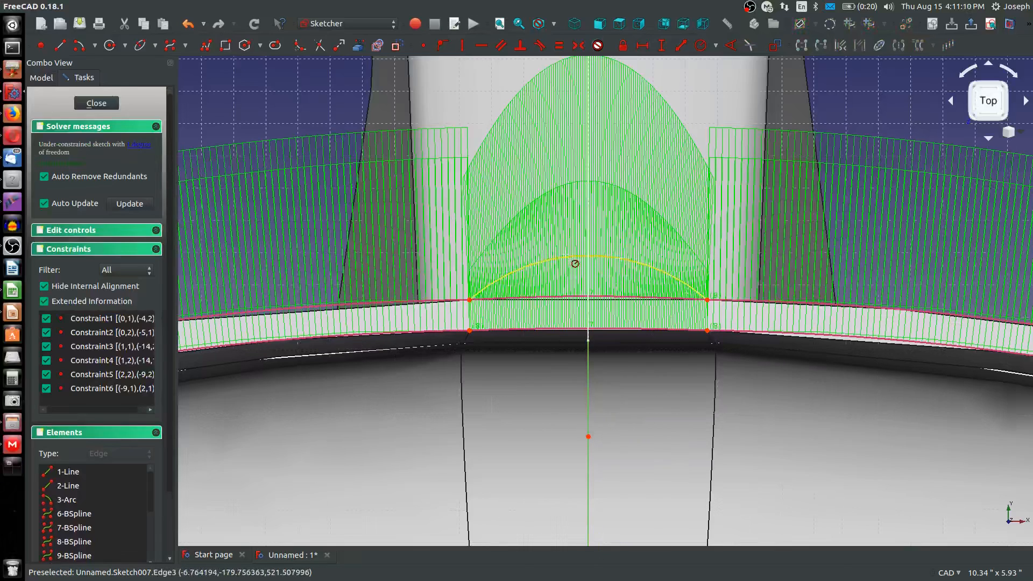
pyautogui.click(566, 254)
pyautogui.write('36')
pyautogui.press('Return')
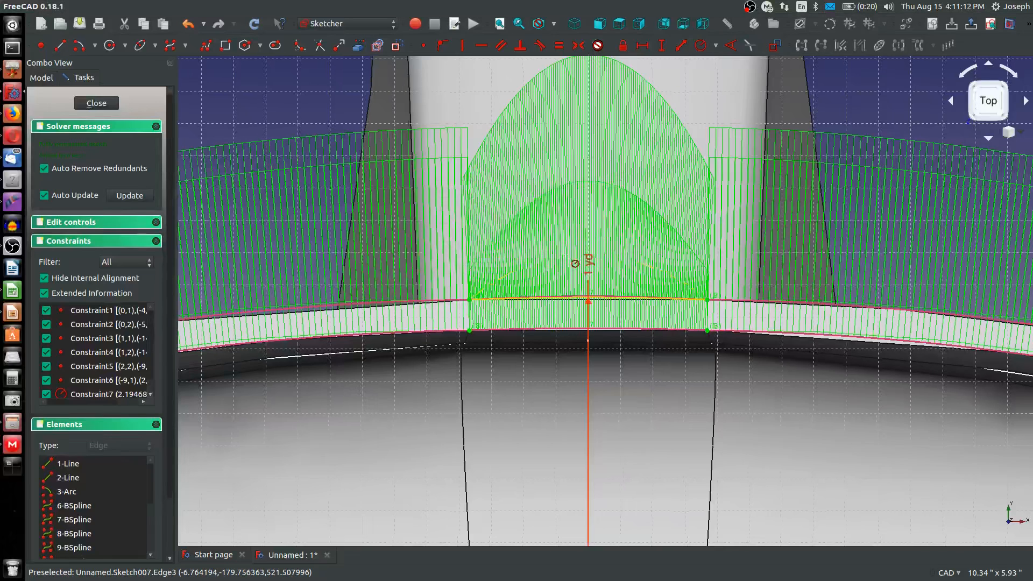
# Open the radius constraint of the lip's middle arc for editing
pyautogui.scroll(-4, 576, 263)
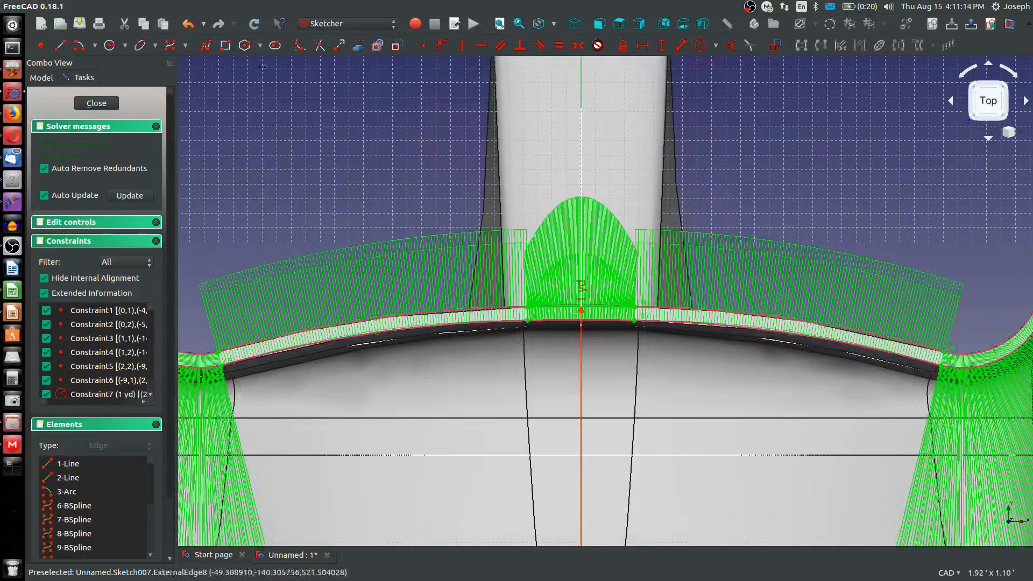
pyautogui.click(78, 43)
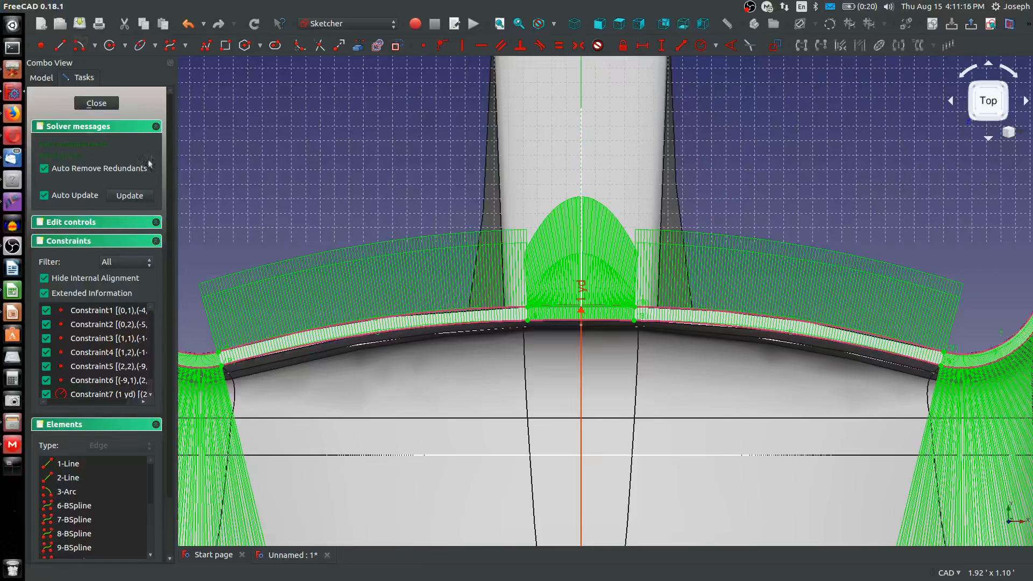
pyautogui.scroll(-2, 463, 384)
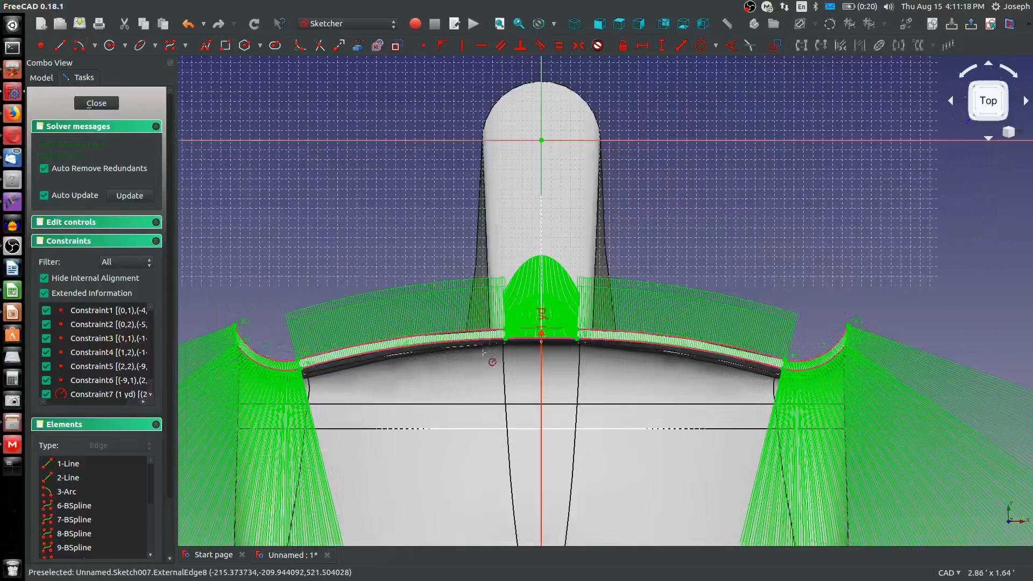
pyautogui.doubleClick(541, 316)
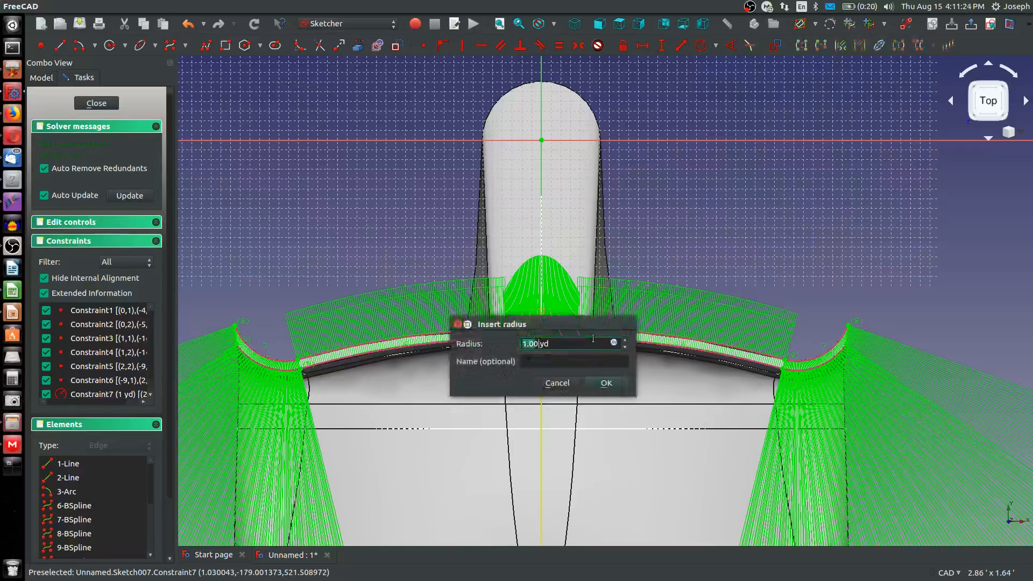
# Set the radius of the arc along the central upper edge of the curved strip to 1 yd
pyautogui.write('+.375')
pyautogui.press('Return')
pyautogui.scroll(-3, 591, 341)
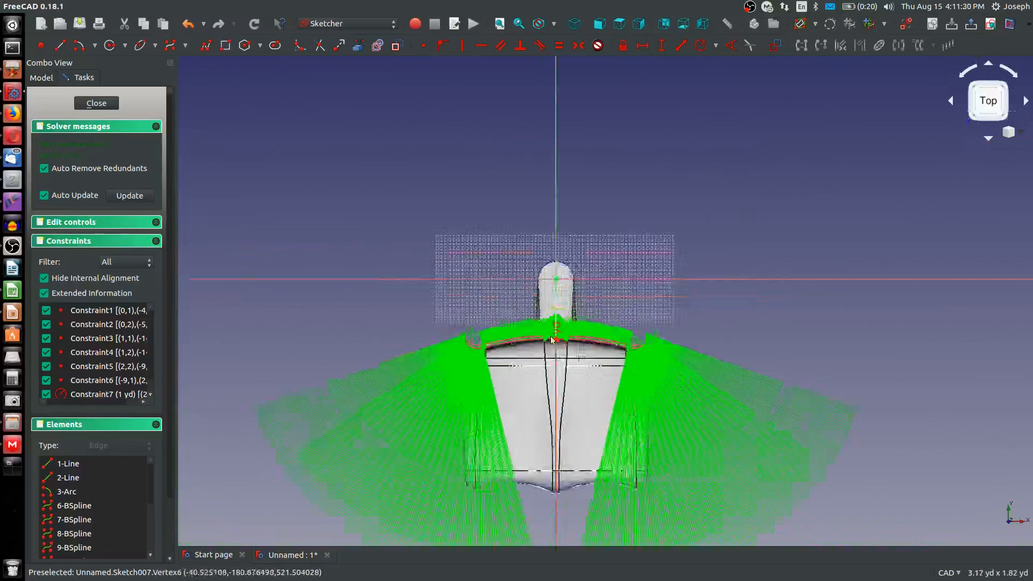
pyautogui.scroll(5, 574, 351)
pyautogui.scroll(-1, 722, 410)
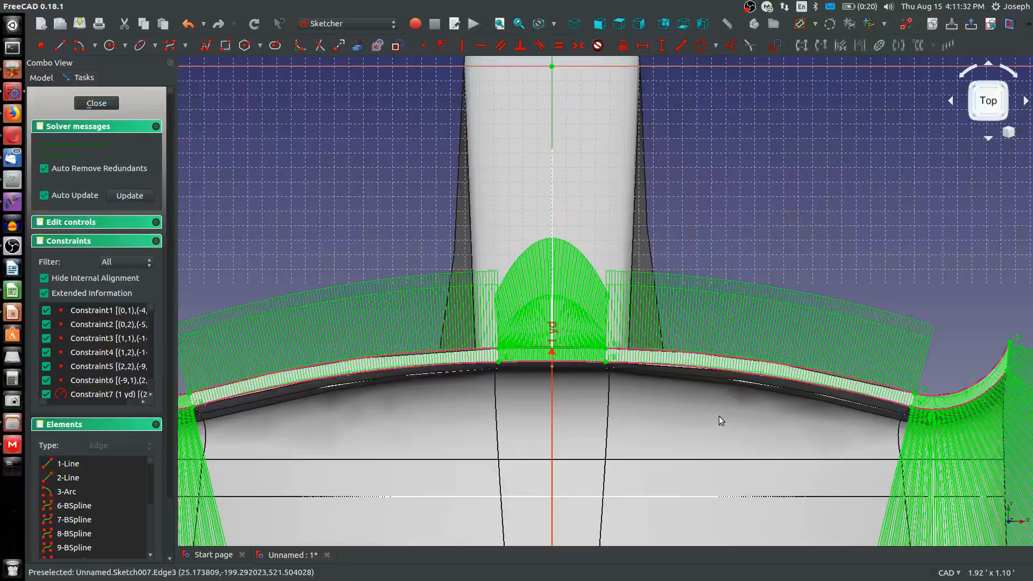
pyautogui.click(81, 48)
pyautogui.scroll(-2, 554, 377)
pyautogui.scroll(-2, 554, 464)
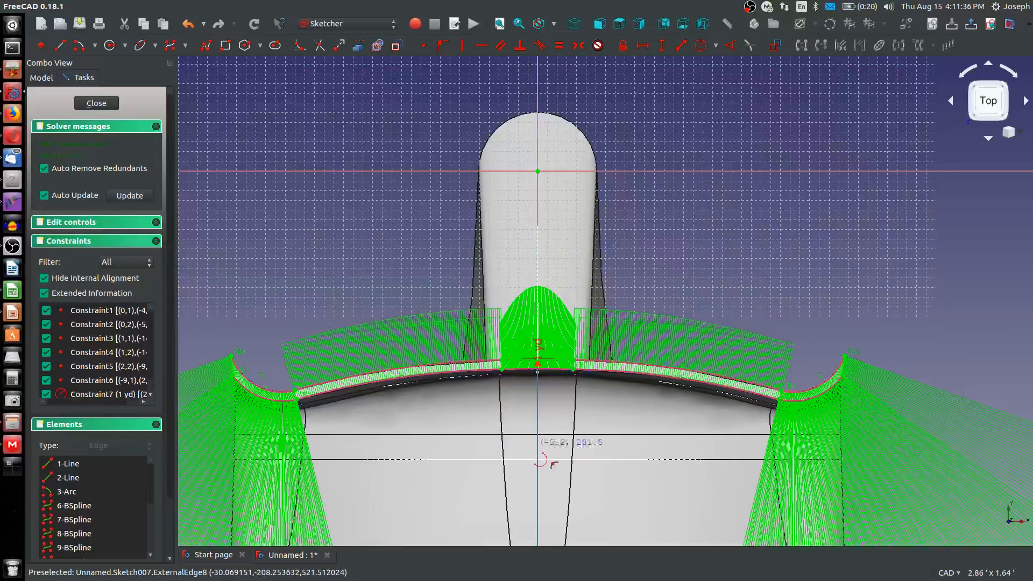
pyautogui.moveTo(537, 449); pyautogui.dragTo(523, 96, button='middle')
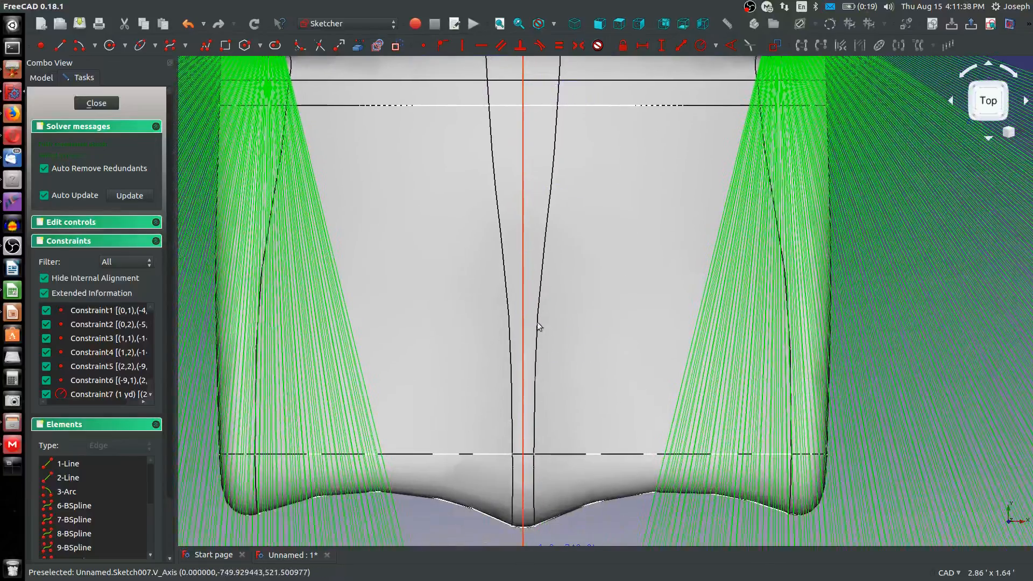
pyautogui.scroll(-4, 538, 325)
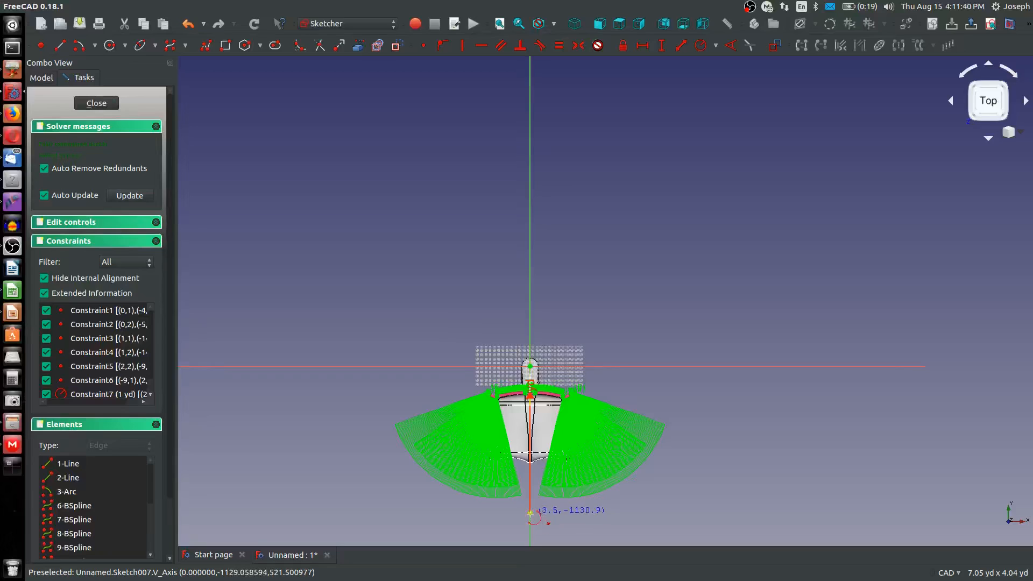
pyautogui.click(529, 513)
pyautogui.press('Escape')
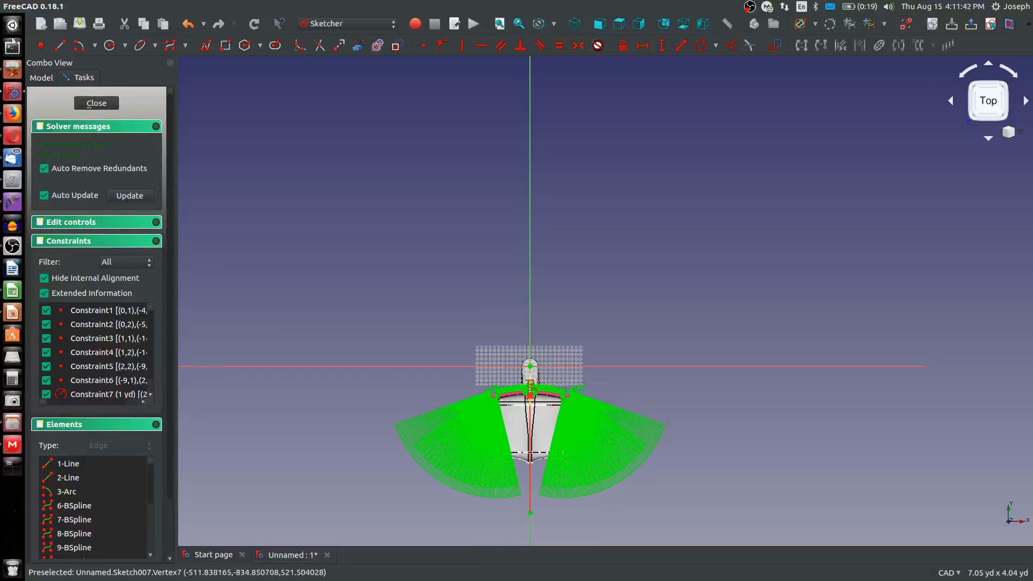
# Draw a centre-and-endpoints arc along the strip's central lower edge between its two corner points, centred on the existing arc's centre on the vertical axis
pyautogui.press('a')
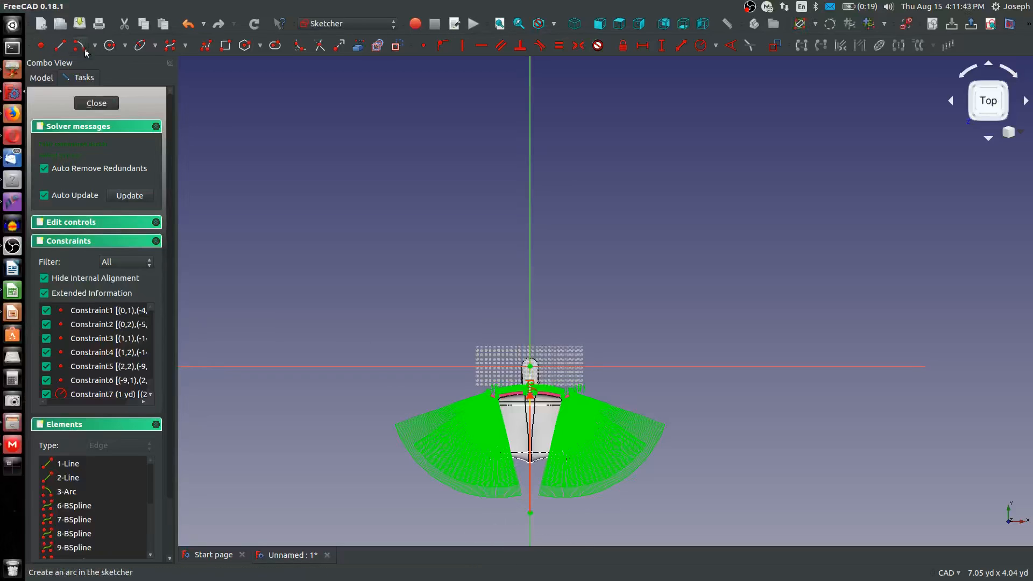
pyautogui.click(530, 513)
pyautogui.scroll(-4, 531, 395)
pyautogui.scroll(18, 531, 396)
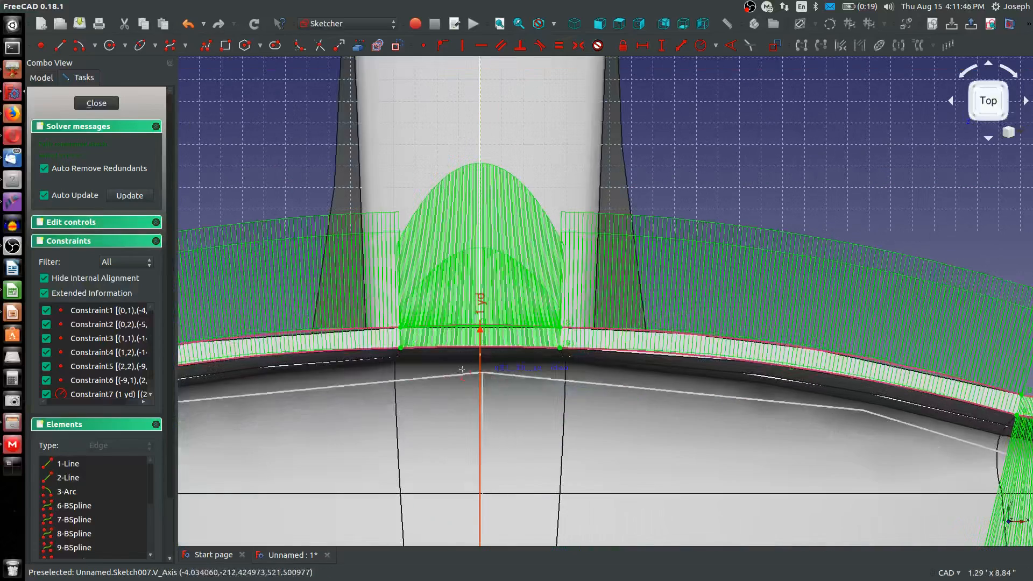
pyautogui.click(400, 348)
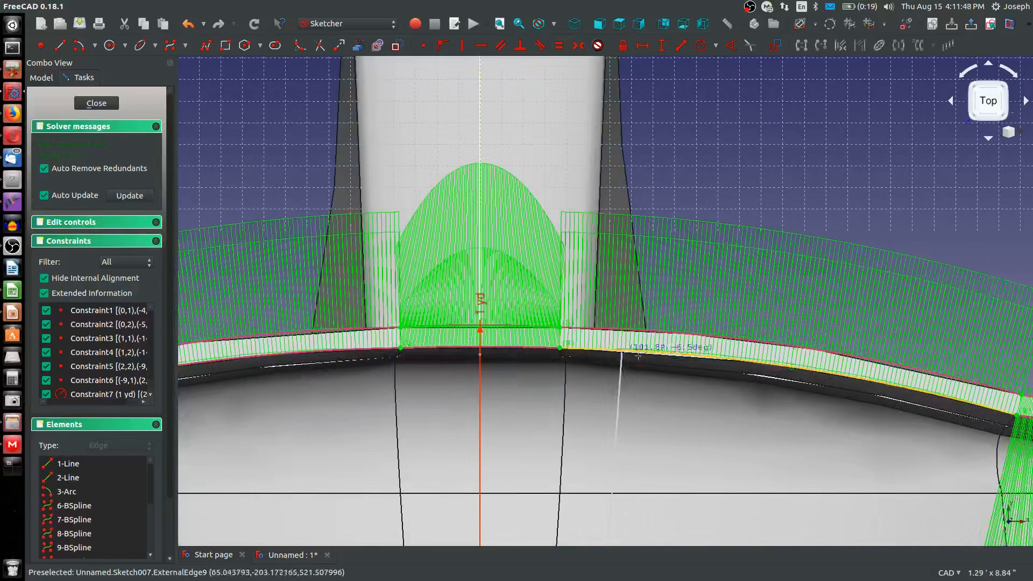
pyautogui.click(559, 351)
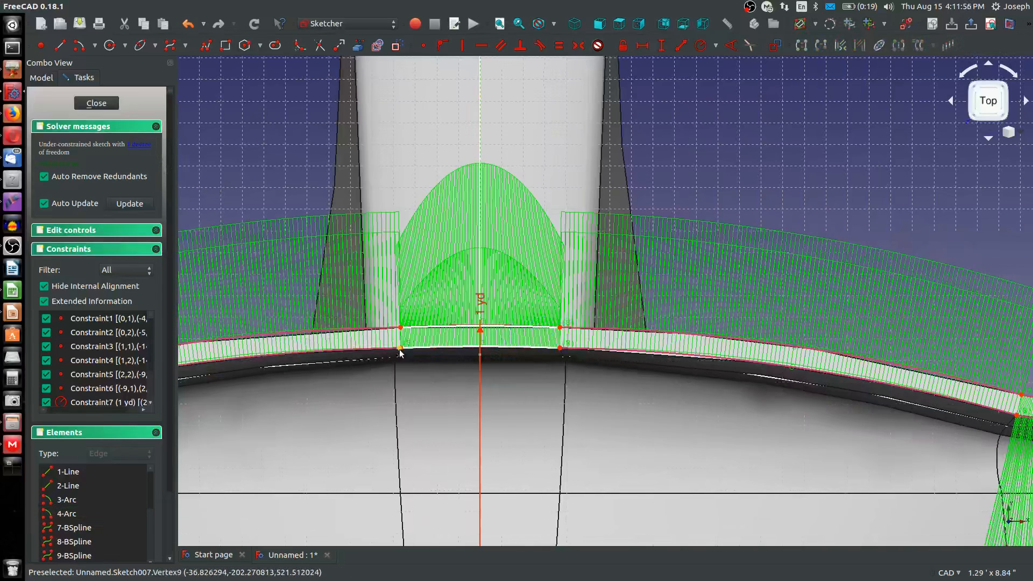
# Try to make the lower arc's left endpoint coincident with the left corner point of the central lower edge, undoing each attempt
pyautogui.moveTo(399, 350); pyautogui.dragTo(427, 347)
pyautogui.click(430, 348)
pyautogui.click(401, 349)
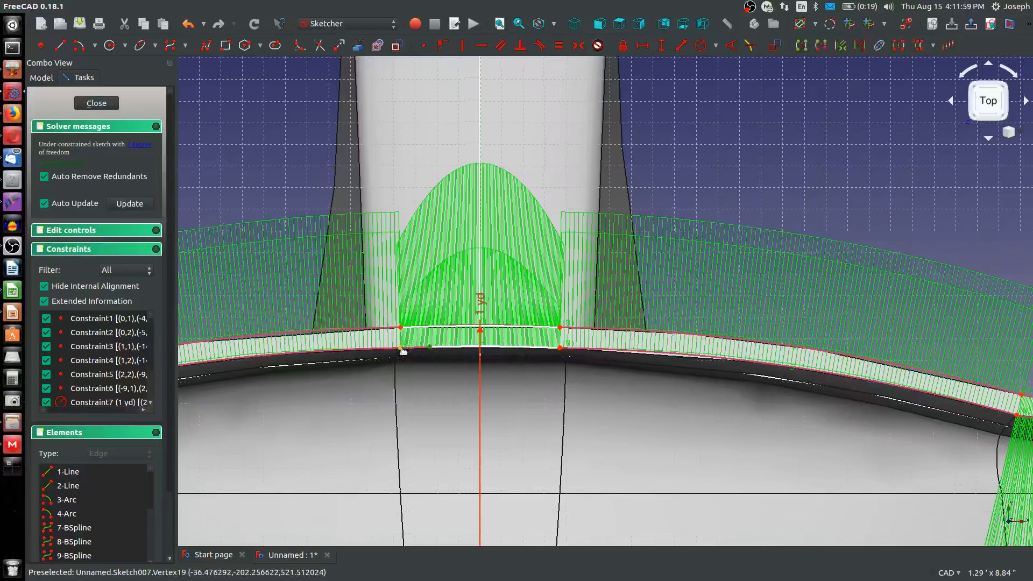
pyautogui.click(425, 46)
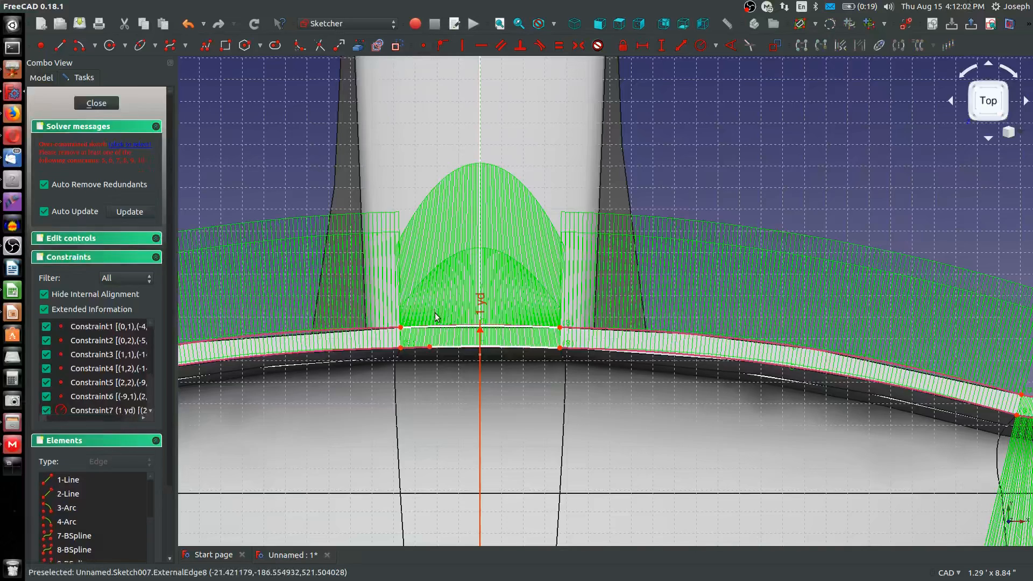
pyautogui.hotkey('ctrl', 'z')
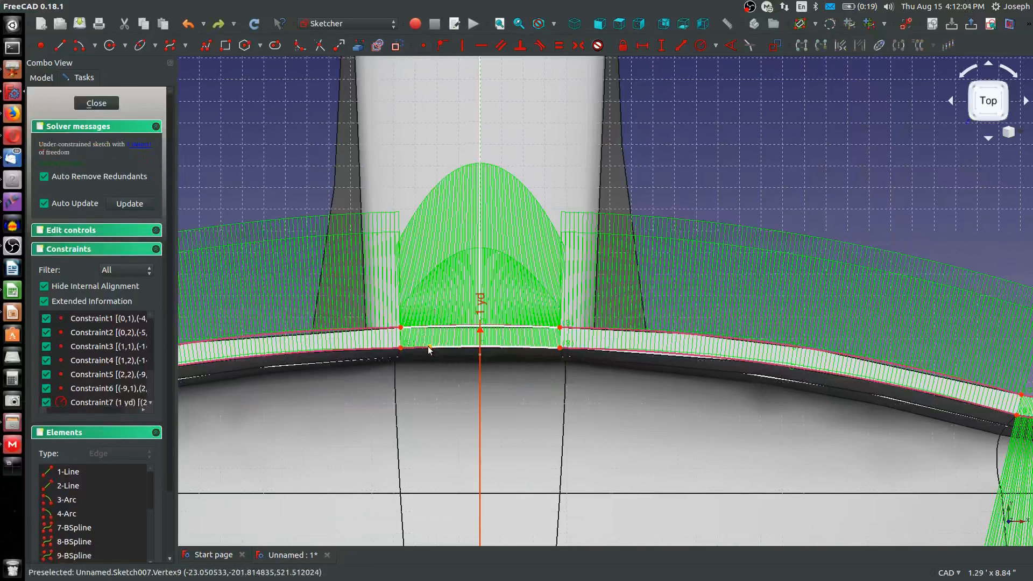
pyautogui.moveTo(403, 350); pyautogui.dragTo(413, 350)
pyautogui.click(412, 349)
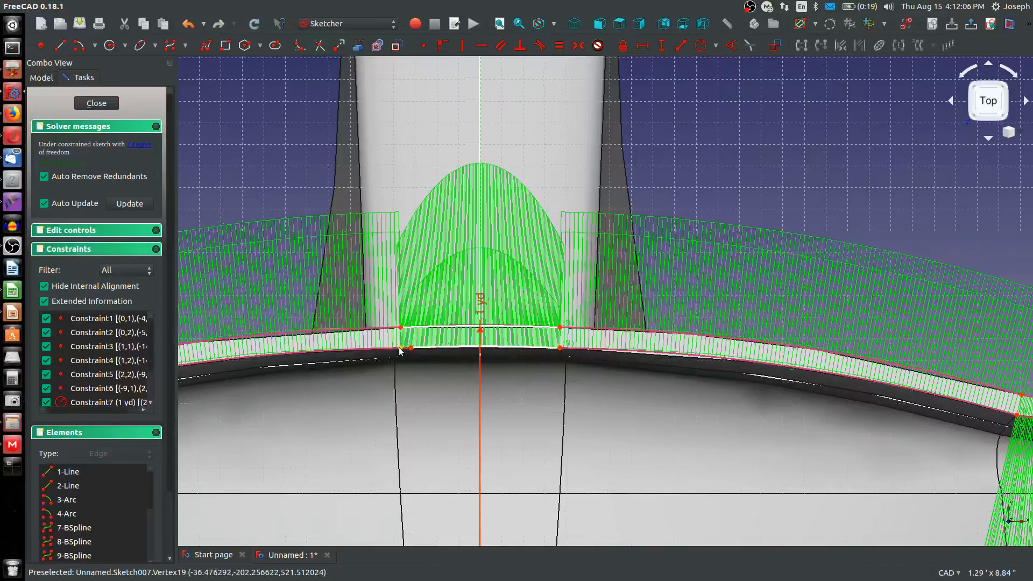
pyautogui.click(401, 348)
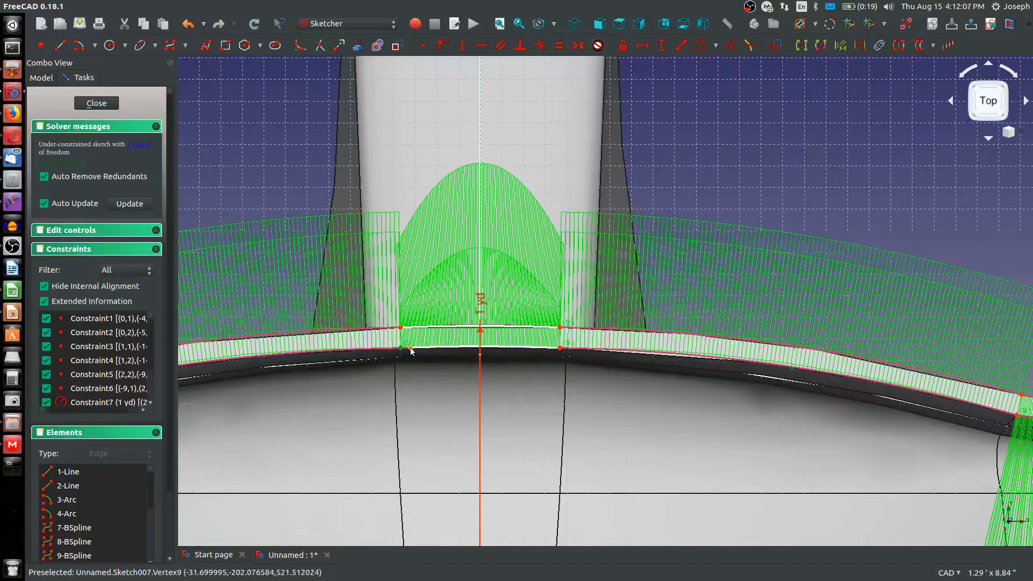
pyautogui.click(425, 46)
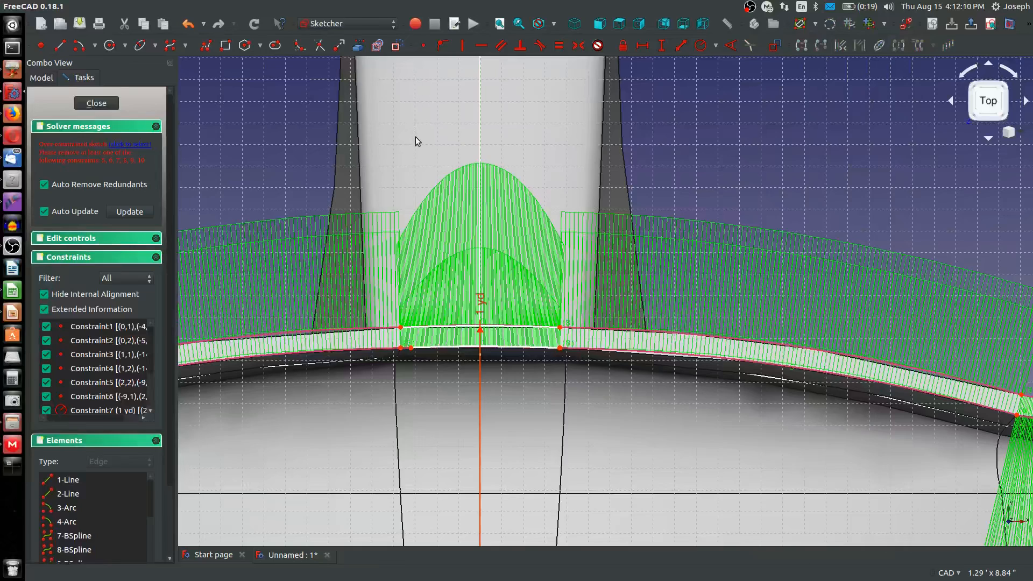
pyautogui.hotkey('ctrl', 'z')
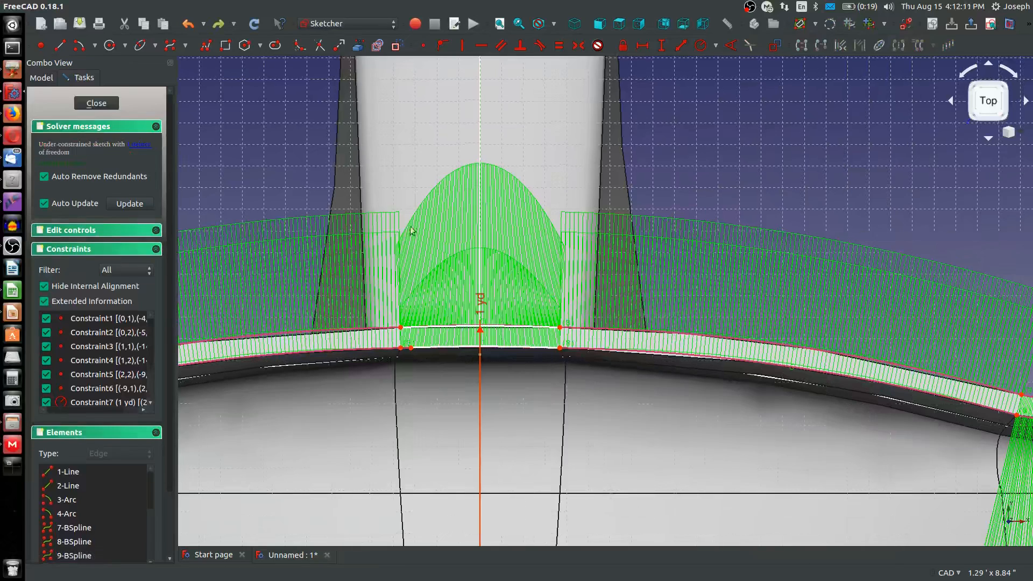
# Constrain the two endpoints of the central lower arc to be horizontally aligned
pyautogui.click(560, 349)
pyautogui.click(549, 369)
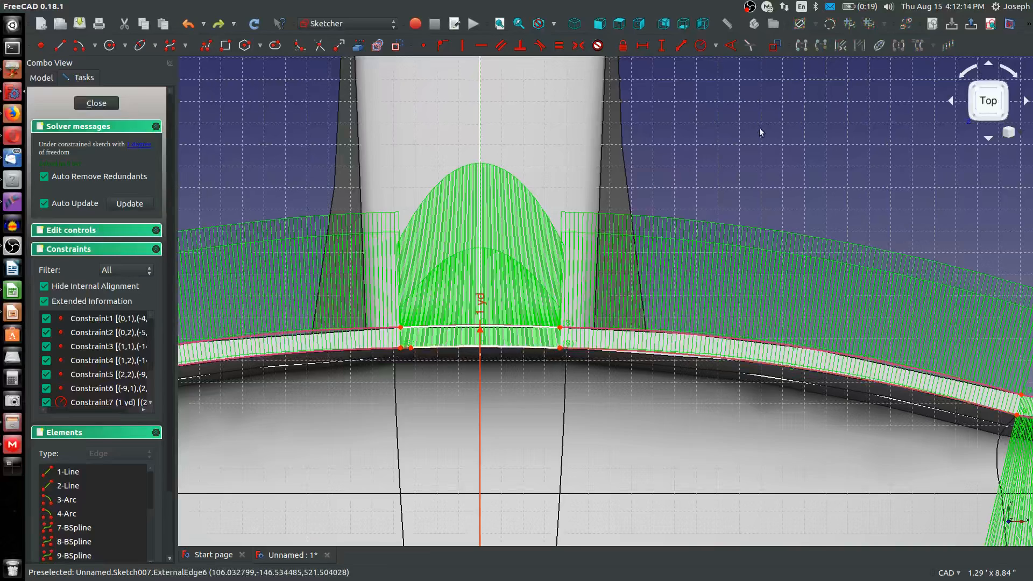
pyautogui.click(560, 348)
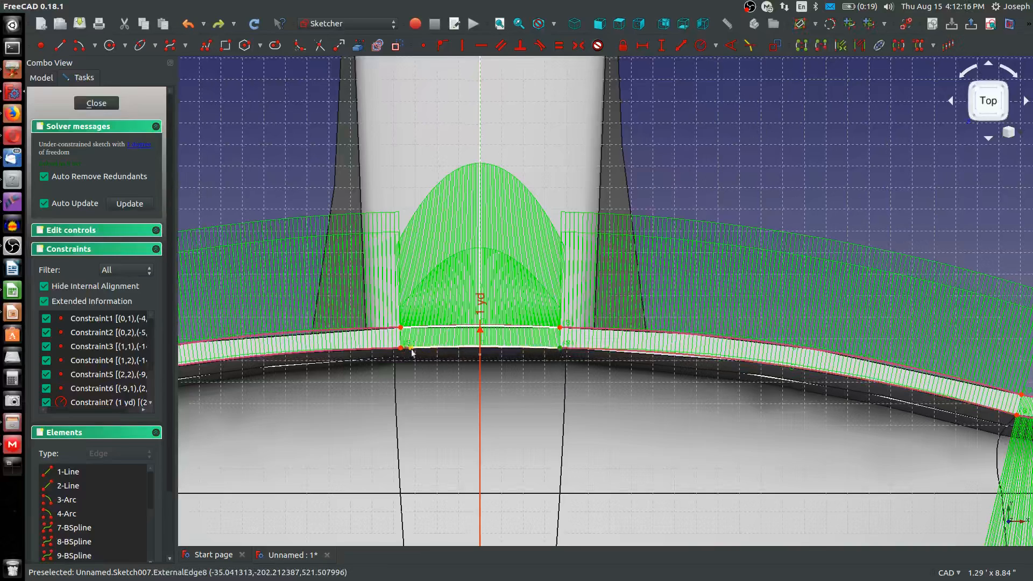
pyautogui.click(410, 348)
pyautogui.press('h')
pyautogui.scroll(-4, 452, 341)
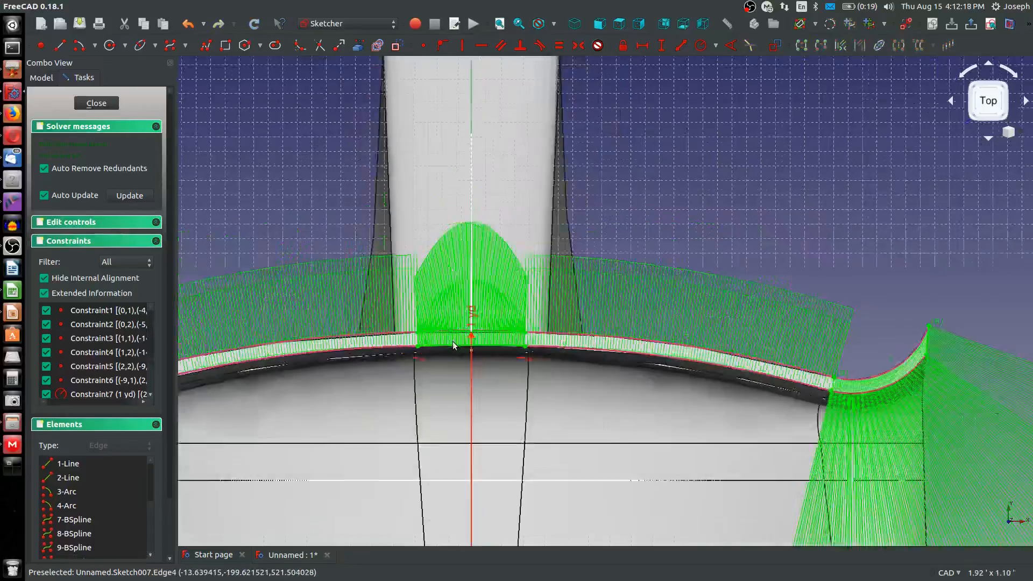
pyautogui.scroll(4, 490, 353)
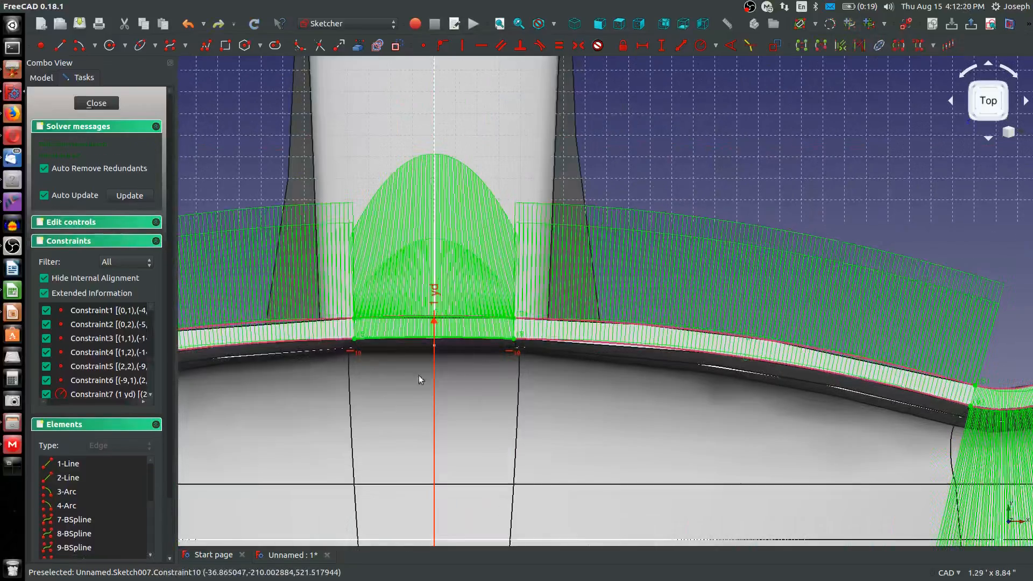
# Draw an arc by end points and rim point from the central section's upper right corner to the start of the upturned right tip, bulging upward
pyautogui.scroll(-4, 520, 401)
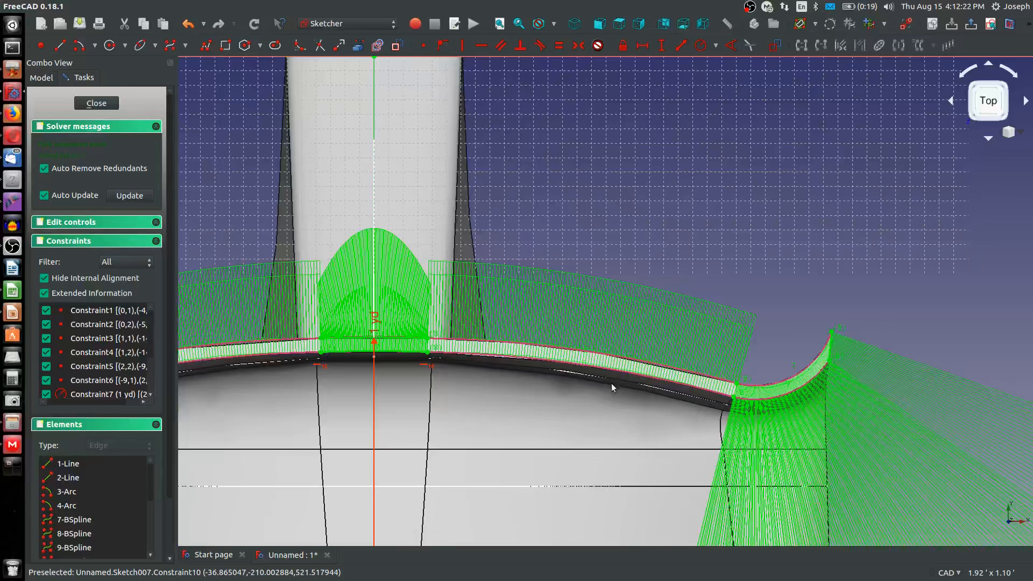
pyautogui.scroll(2, 672, 400)
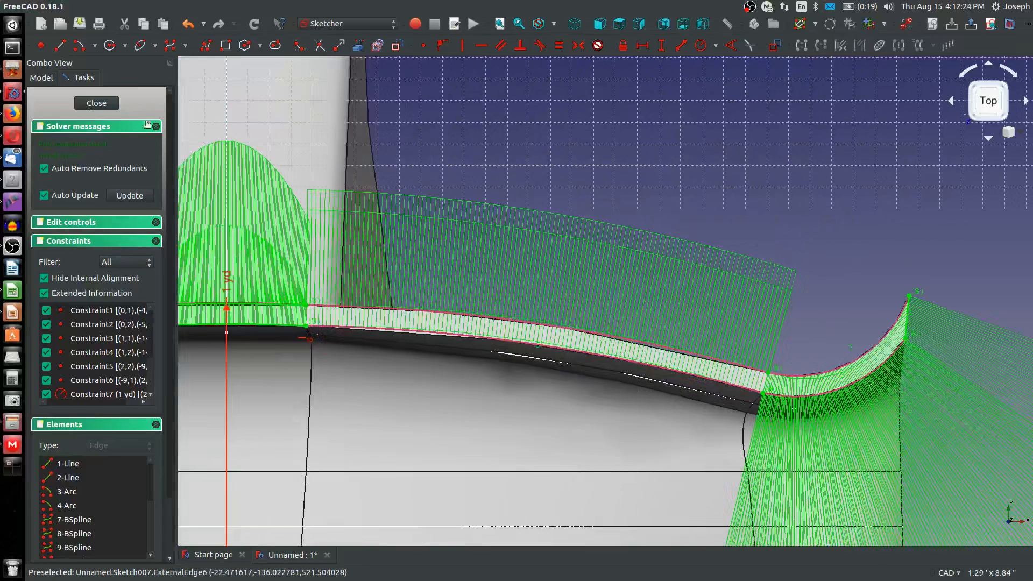
pyautogui.click(79, 43)
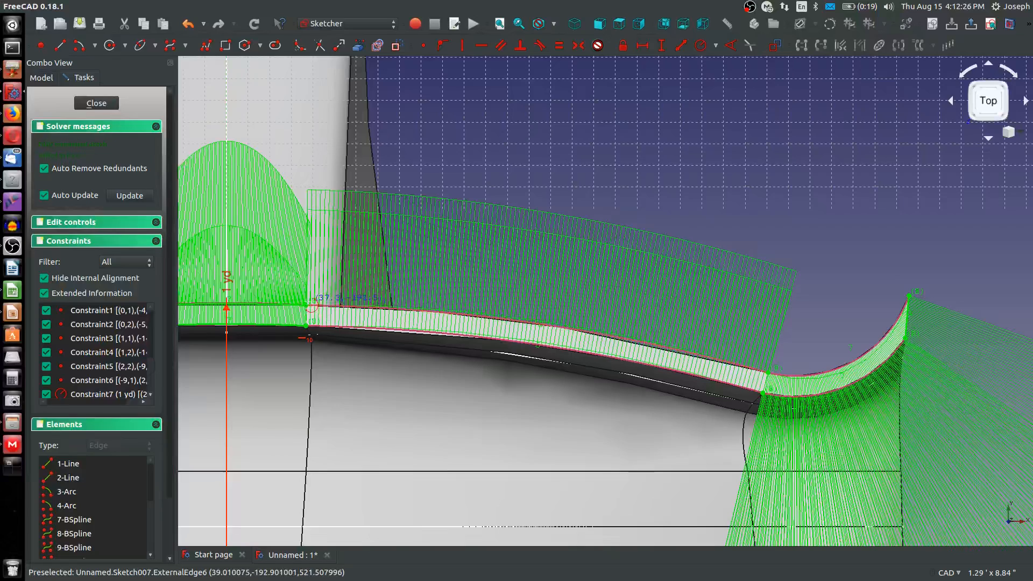
pyautogui.click(95, 45)
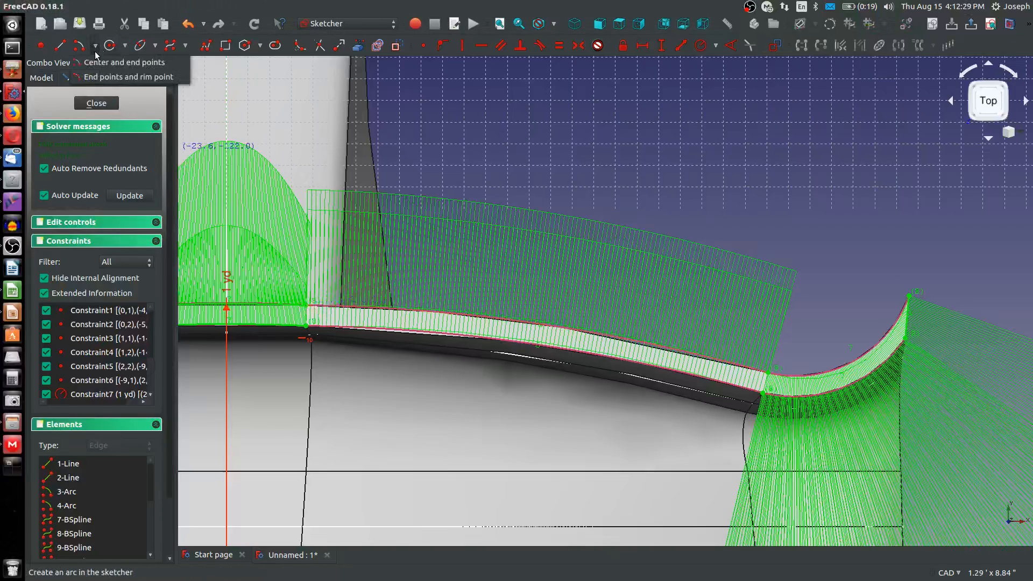
pyautogui.click(100, 78)
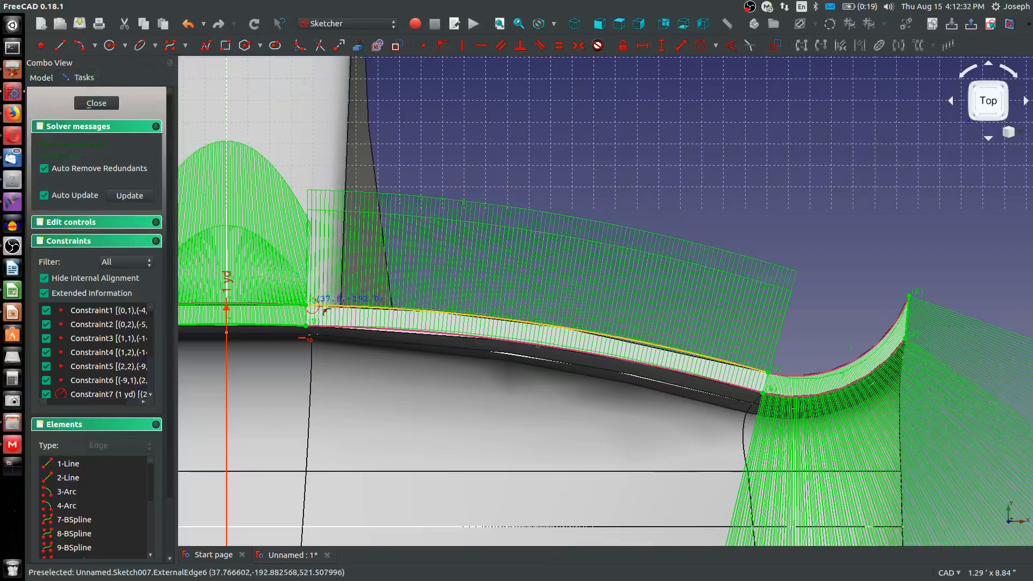
pyautogui.click(307, 304)
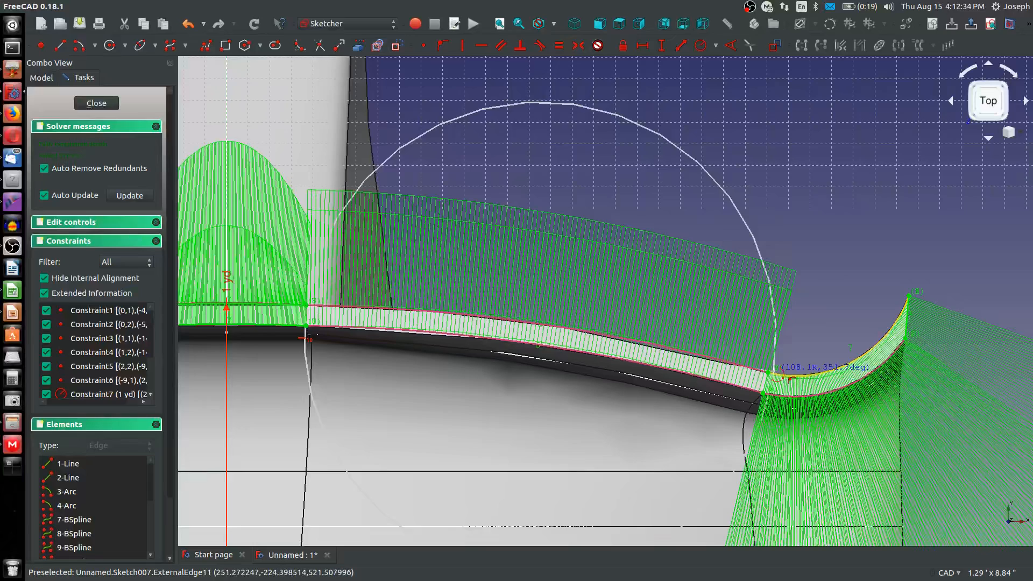
pyautogui.click(767, 372)
pyautogui.click(600, 272)
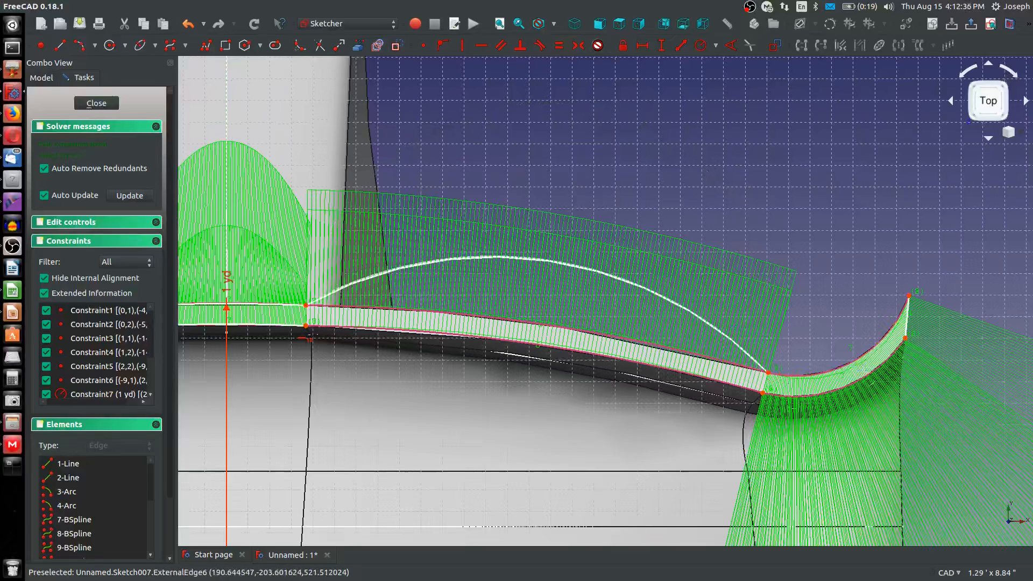
# Try to constrain the new right-hand arc equal to the B-spline edge beneath it and to the central upper B-spline edge
pyautogui.click(655, 296)
pyautogui.click(642, 344)
pyautogui.press('e')
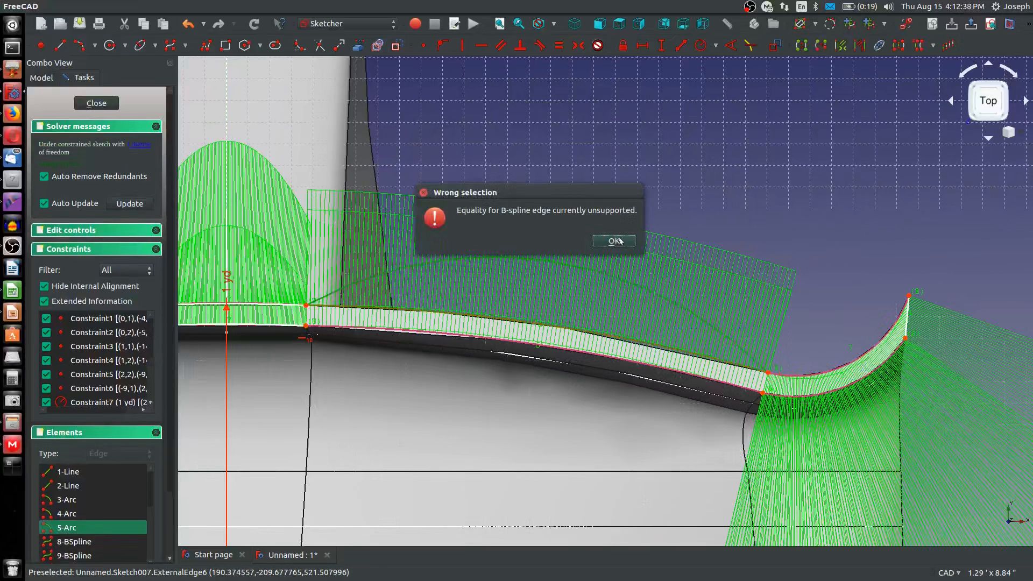
pyautogui.click(613, 238)
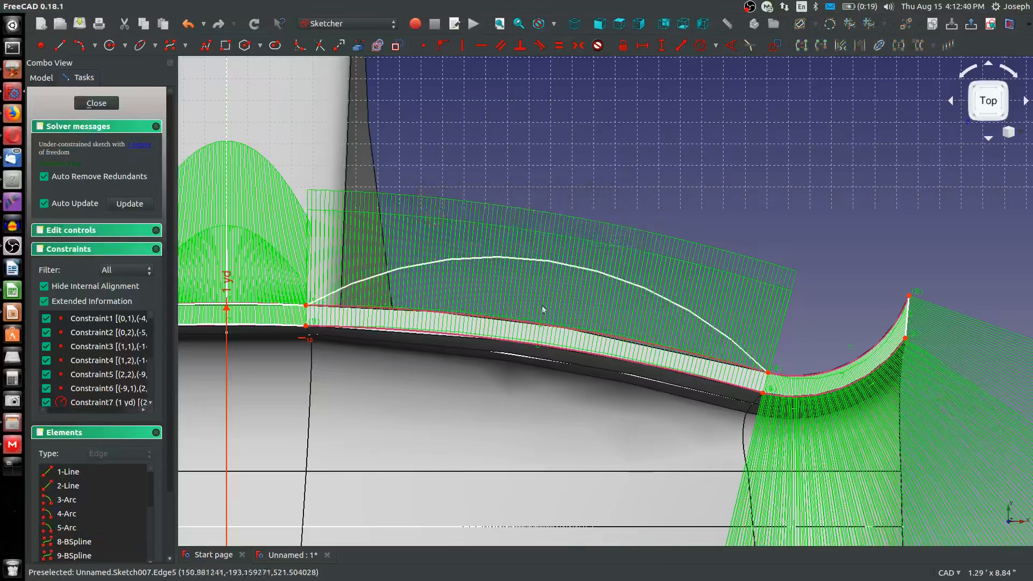
pyautogui.click(421, 273)
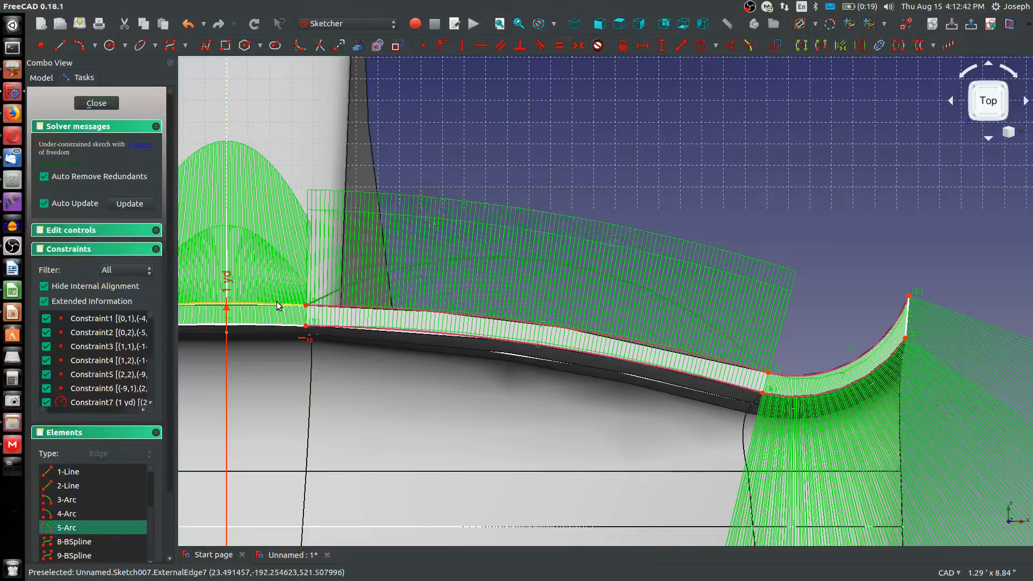
pyautogui.click(278, 305)
pyautogui.press('e')
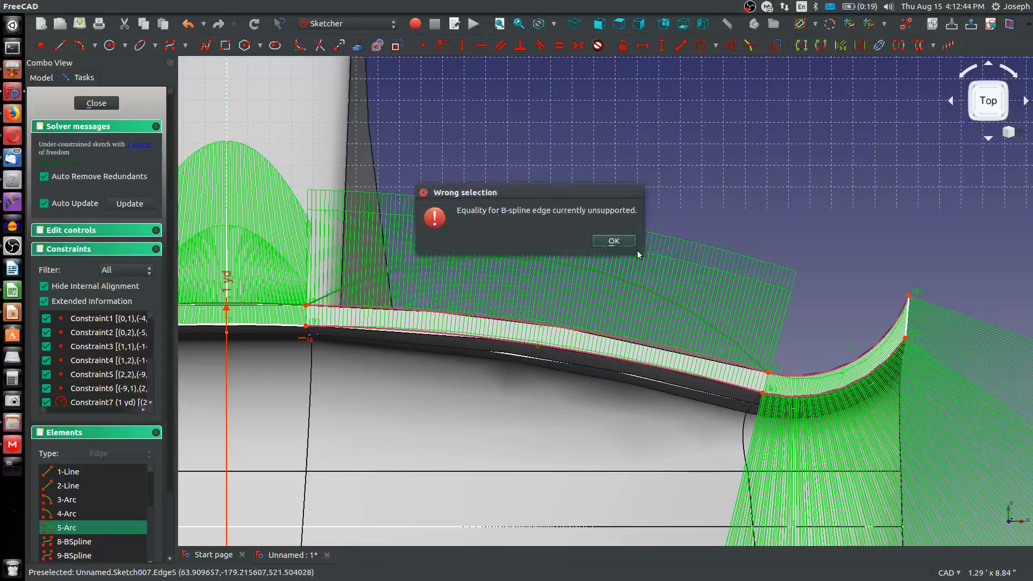
pyautogui.click(614, 241)
# Constrain the new right-hand arc equal in radius to the central upper arc
pyautogui.scroll(5, 296, 315)
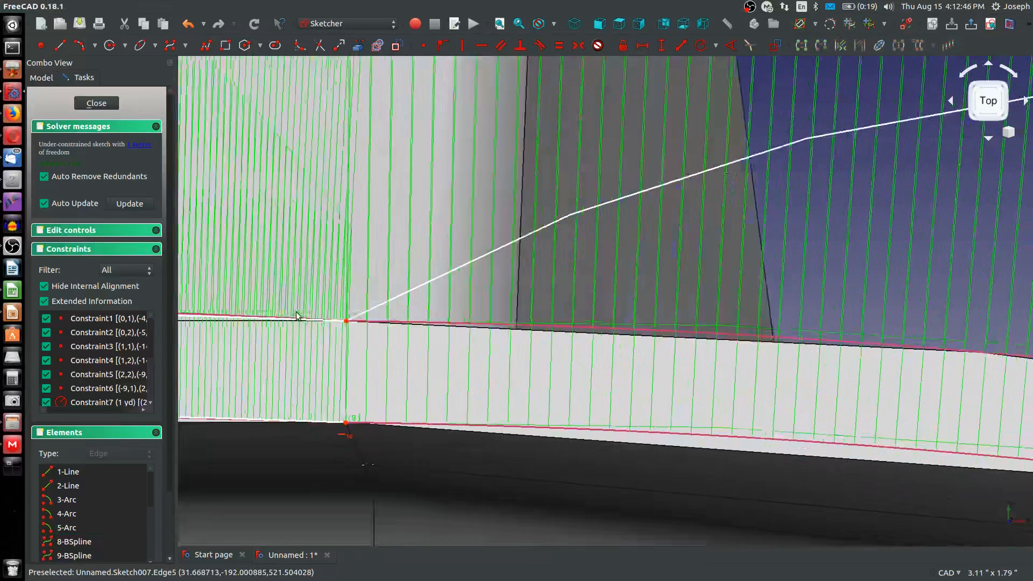
pyautogui.scroll(2, 296, 316)
pyautogui.click(240, 325)
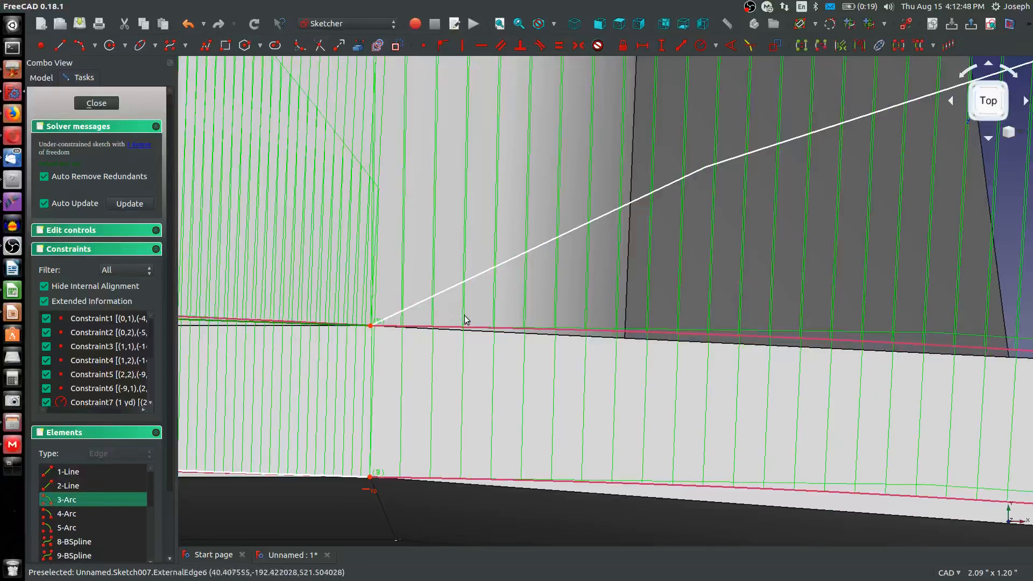
pyautogui.click(447, 289)
pyautogui.press('e')
pyautogui.scroll(-14, 459, 300)
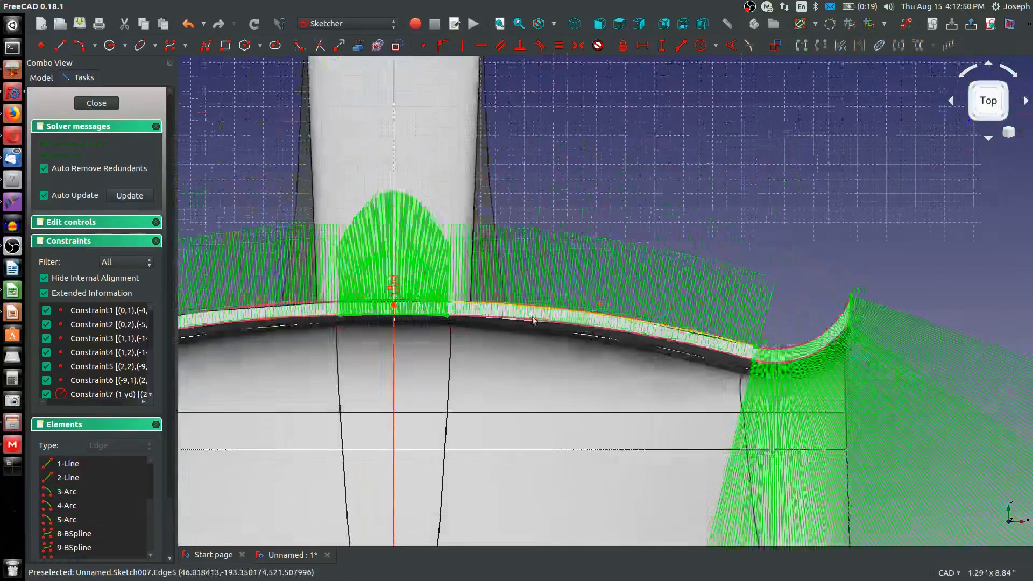
# Draw an arc by end points and rim point along the upper edge of the upturned right tip, bulging downward between its two corners
pyautogui.scroll(4, 730, 329)
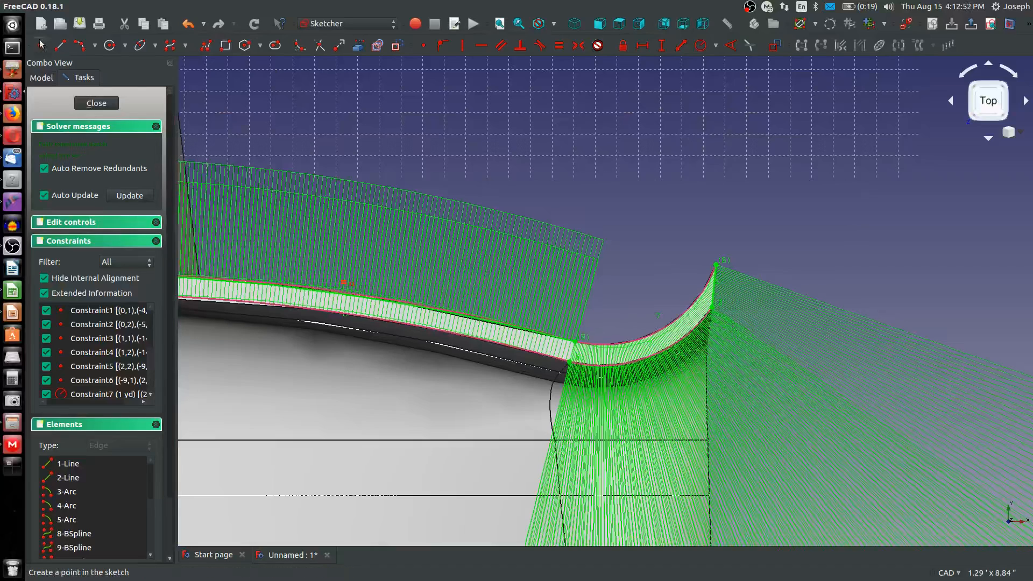
pyautogui.click(80, 46)
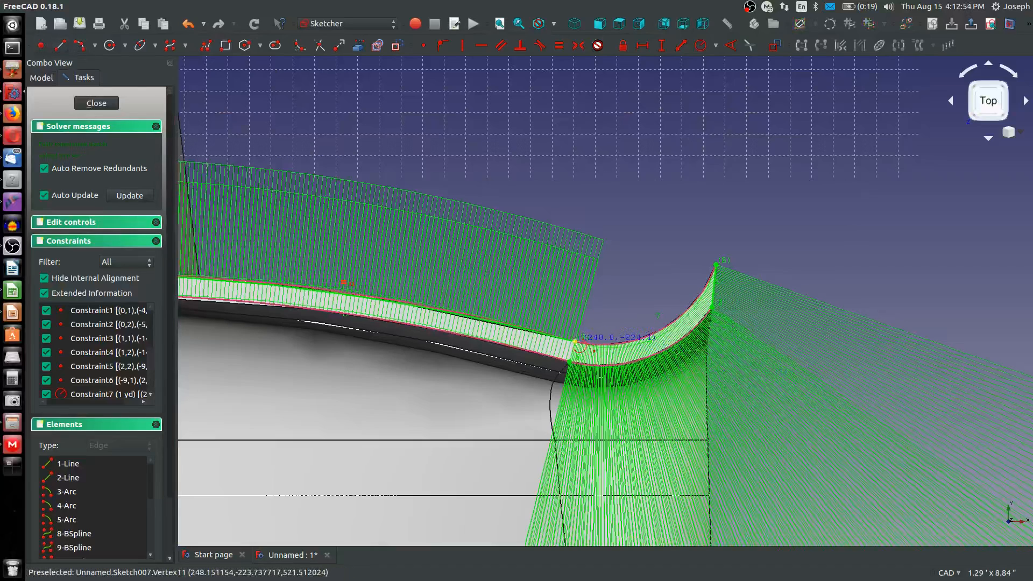
pyautogui.click(574, 340)
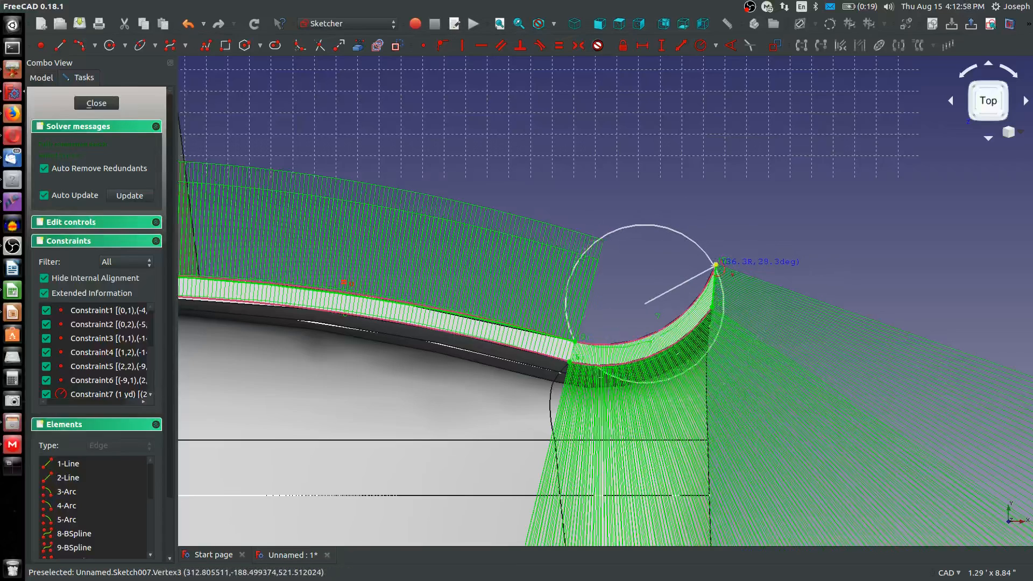
pyautogui.click(707, 264)
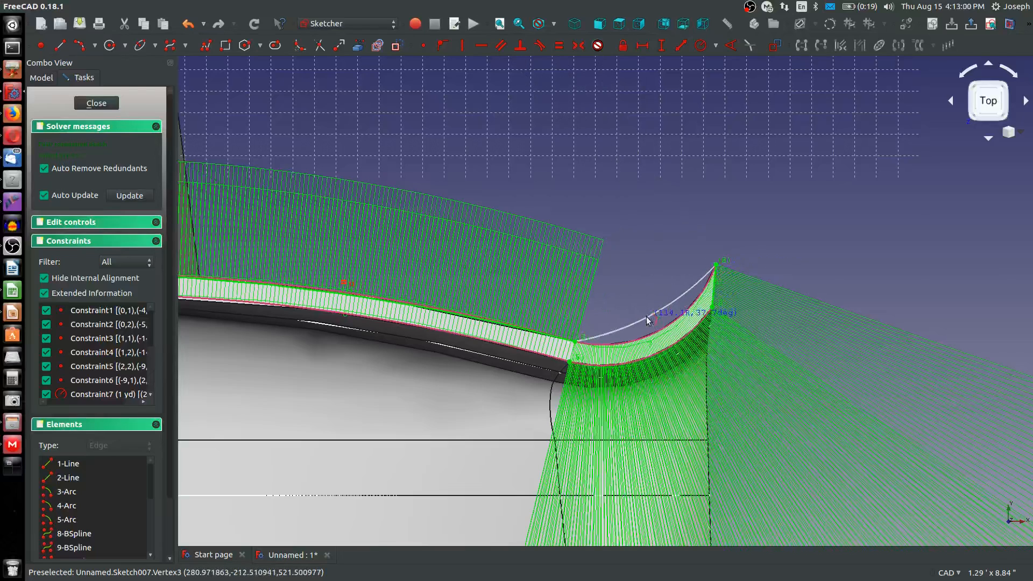
pyautogui.click(656, 315)
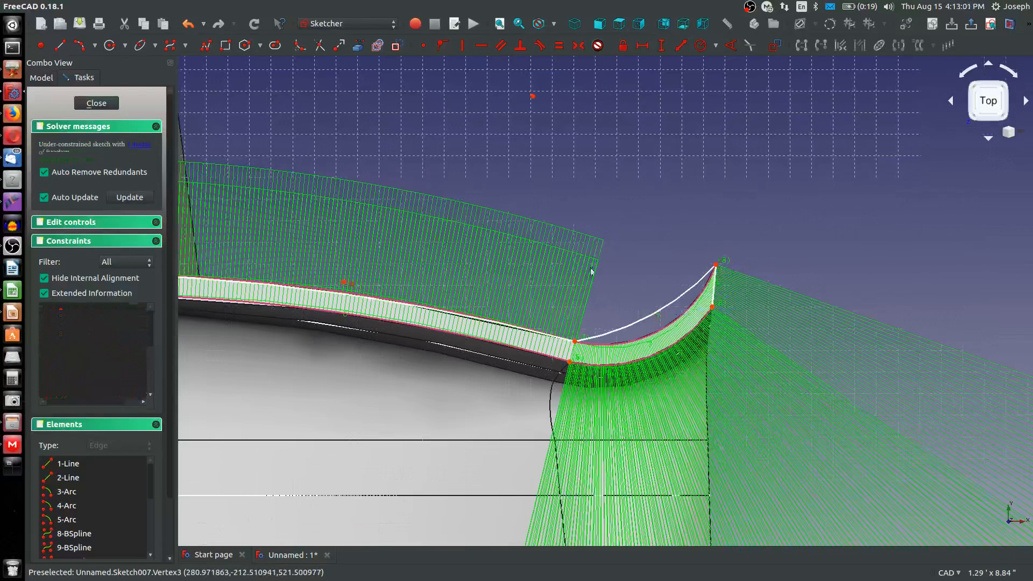
# Constrain the radius of the right tip's upper arc to 2.25"
pyautogui.hotkey('shift', 'r')
pyautogui.click(647, 314)
pyautogui.write('2.2')
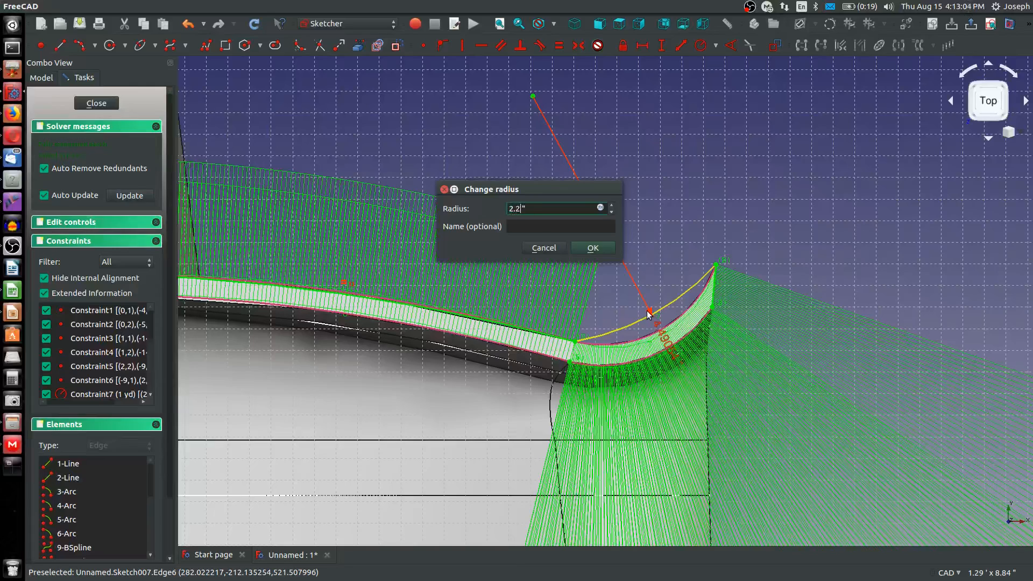
pyautogui.write('5')
pyautogui.press('Return')
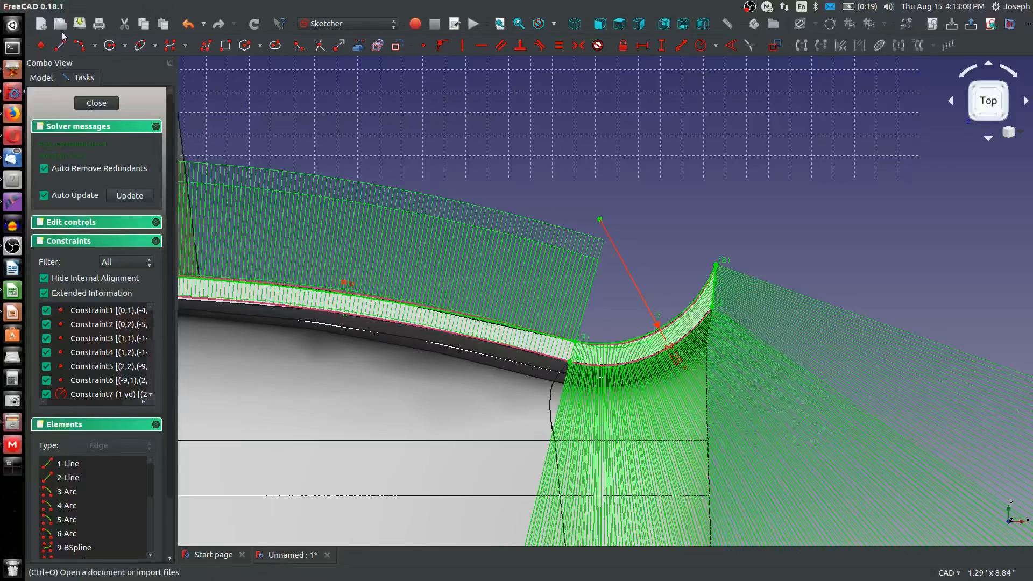
# Try to draw the right tip's lower arc by center and end points, sharing the upper tip arc's center and ending at both lower corners
pyautogui.click(94, 46)
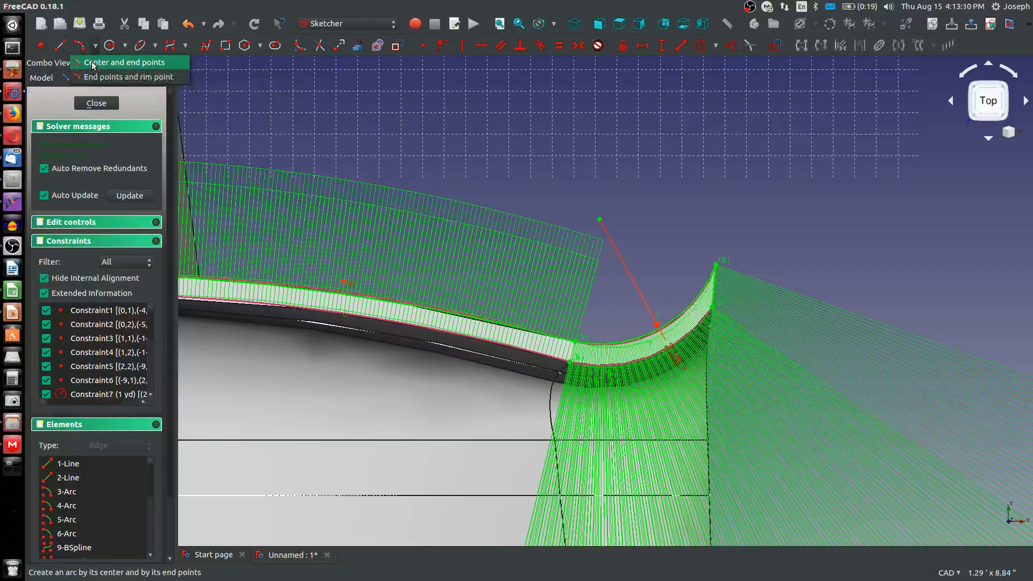
pyautogui.click(92, 63)
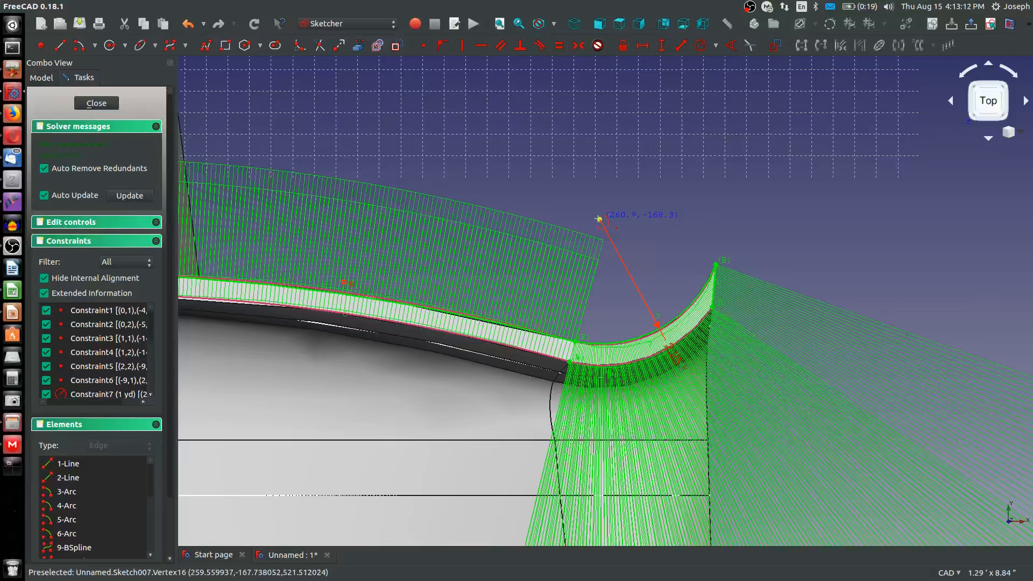
pyautogui.click(601, 220)
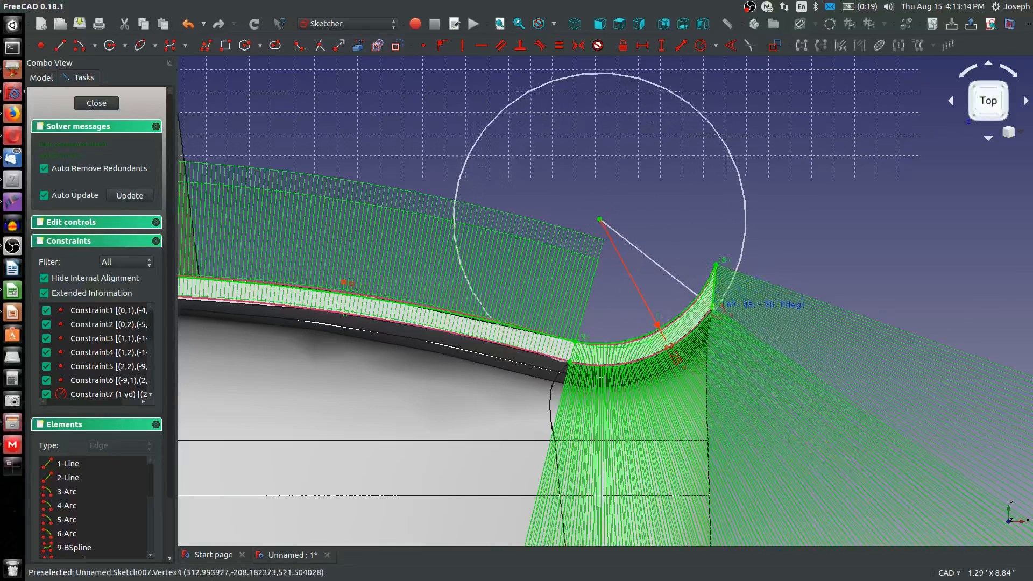
pyautogui.click(711, 301)
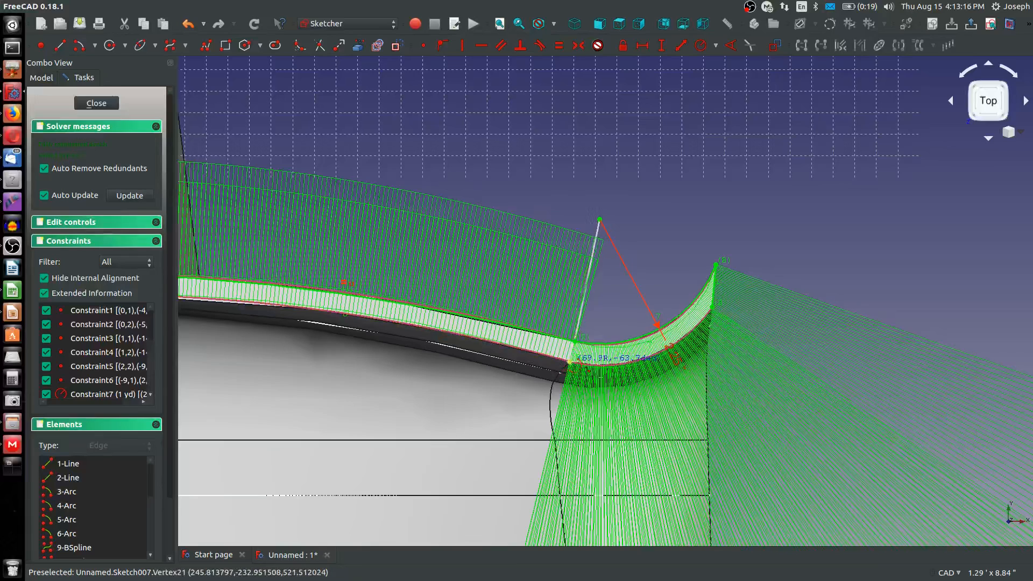
pyautogui.click(570, 361)
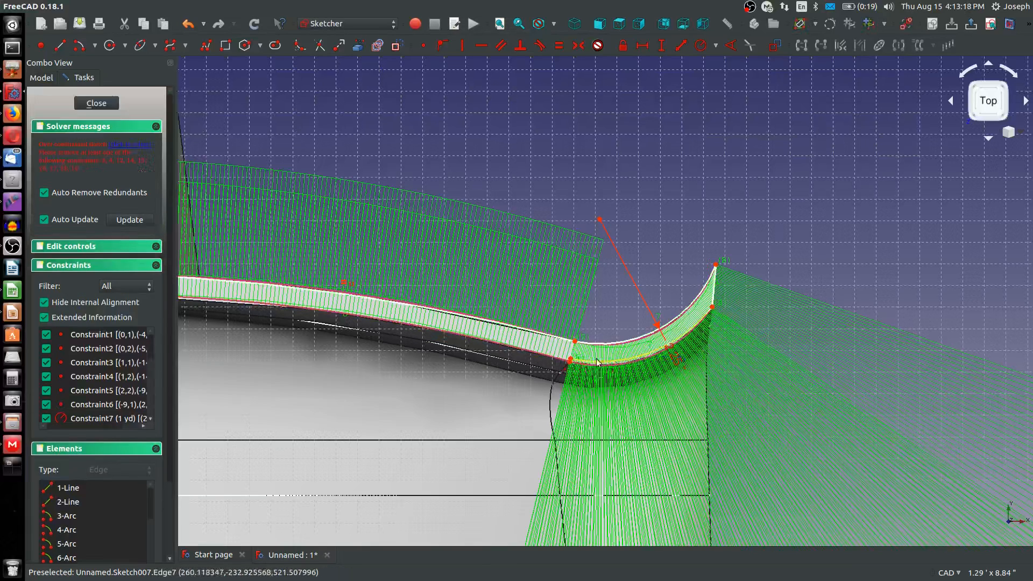
# Delete the center-based arc along the right tip's lower edge
pyautogui.click(651, 351)
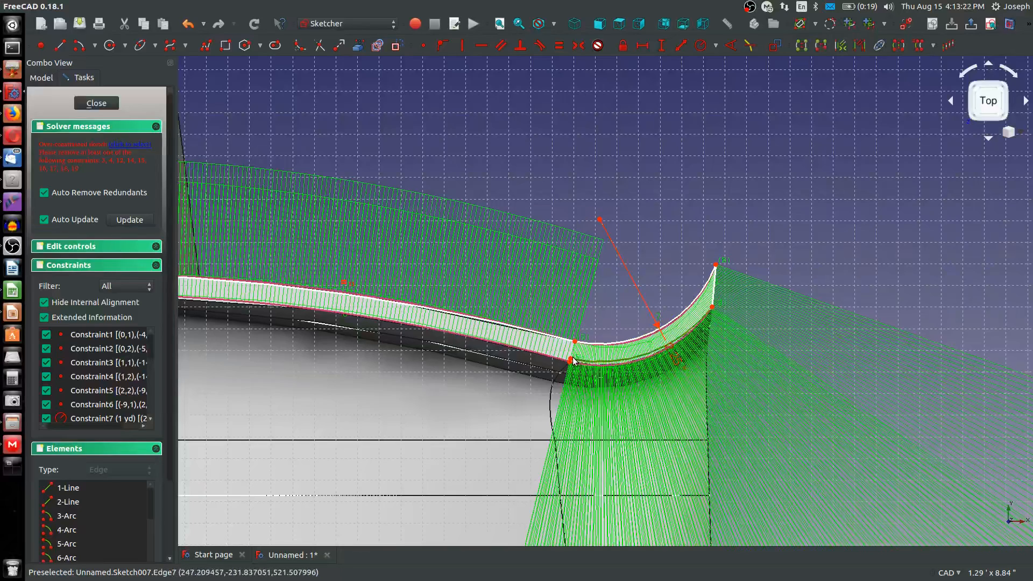
pyautogui.click(631, 370)
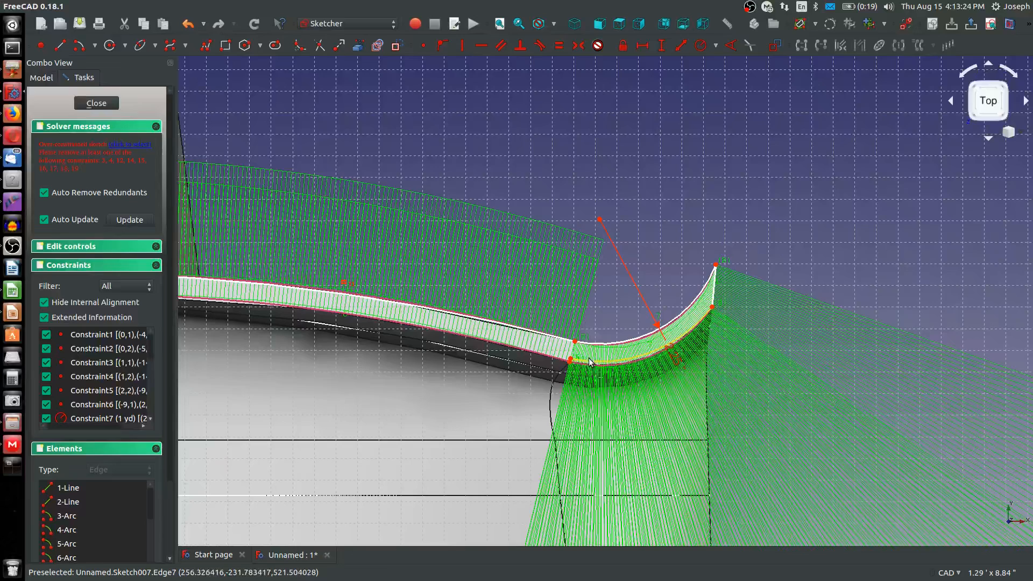
pyautogui.click(600, 358)
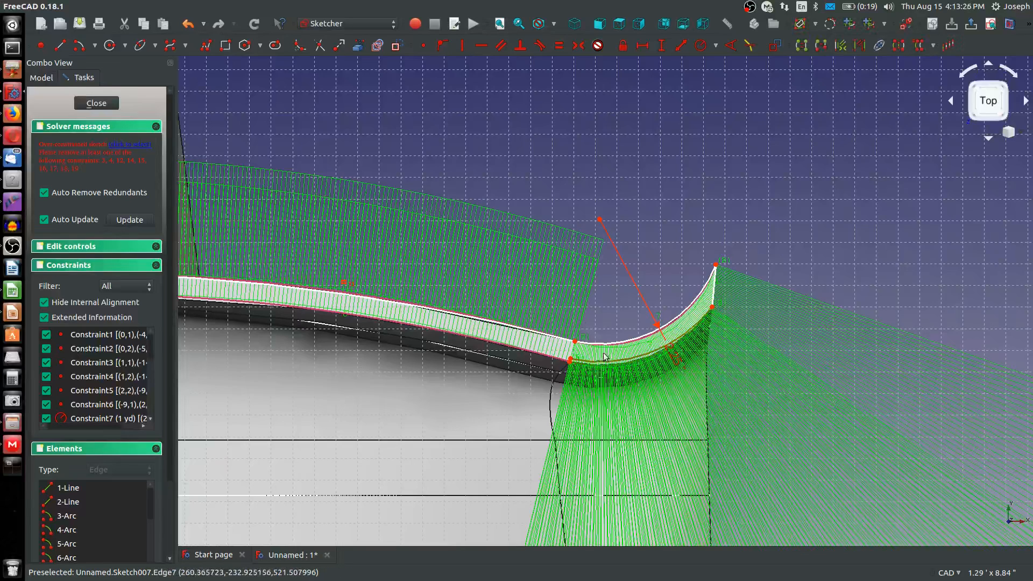
pyautogui.click(605, 356)
pyautogui.click(609, 357)
pyautogui.press('Delete')
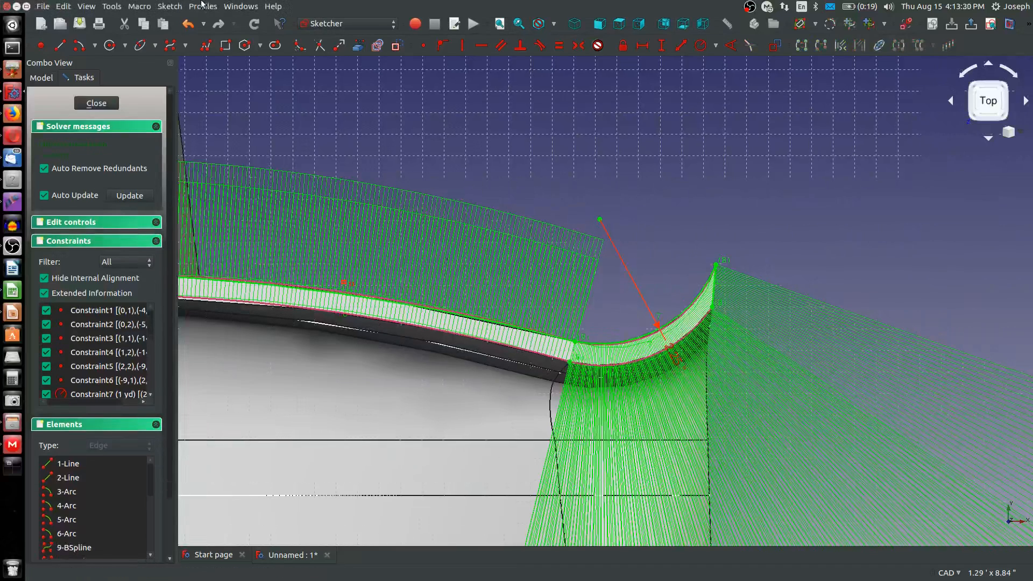
# Draw an arc by end points and rim point along the right tip's lower edge, from the outer lower corner to the tip's start
pyautogui.click(95, 46)
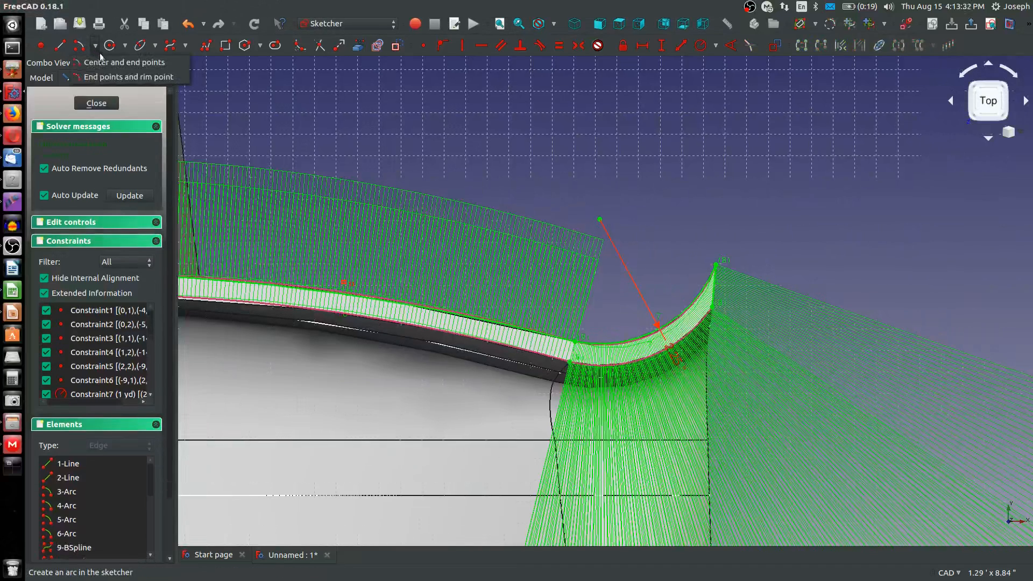
pyautogui.click(110, 77)
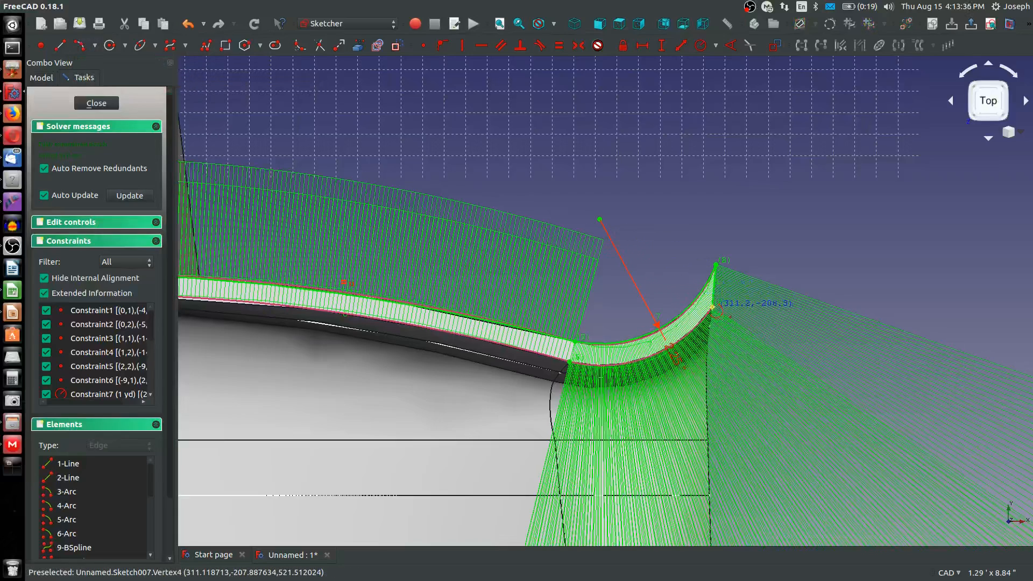
pyautogui.click(657, 325)
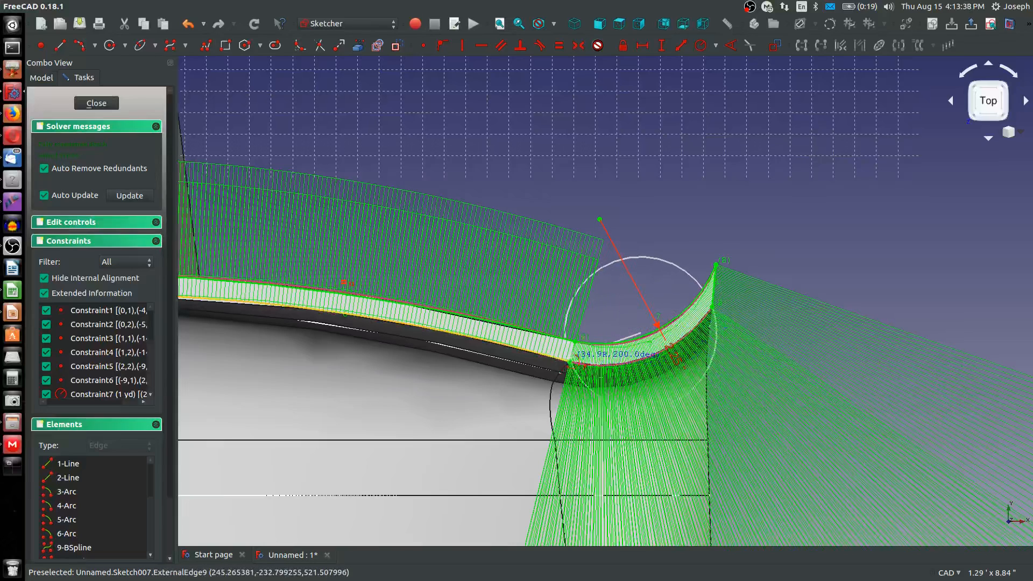
pyautogui.click(569, 361)
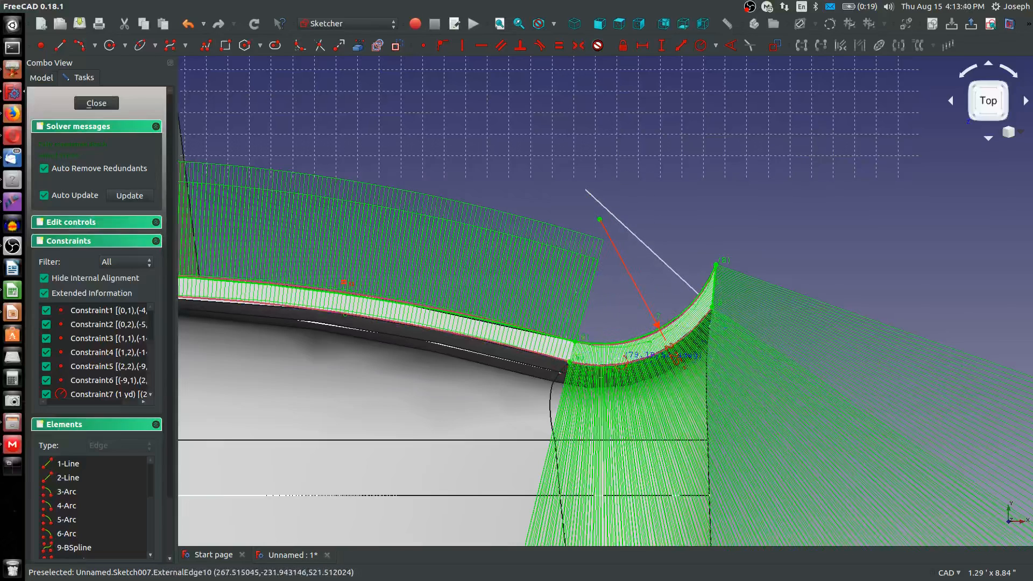
pyautogui.click(616, 359)
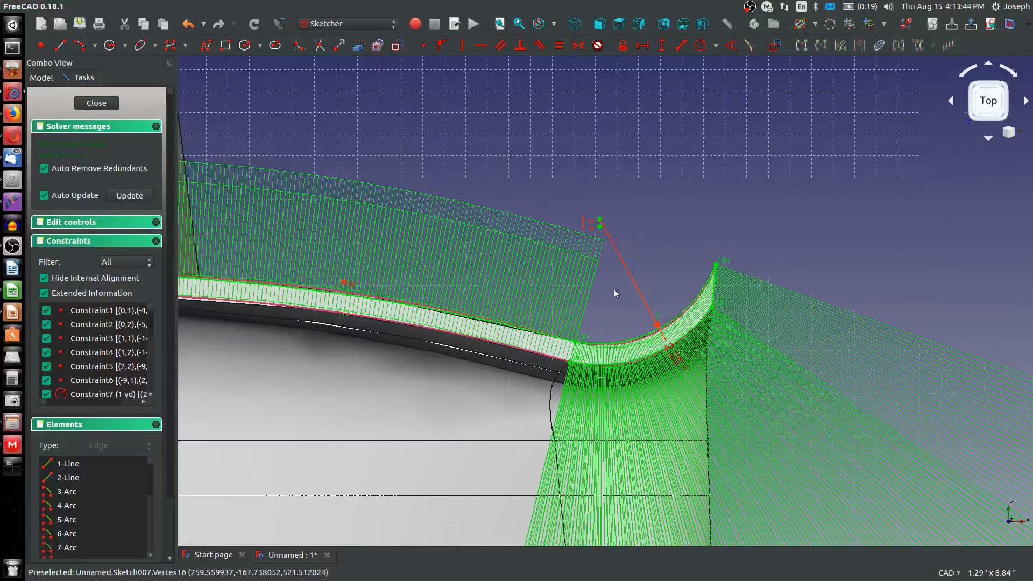
# Draw an upward-bulging arc by end points and rim point along the right section's lower edge and constrain it equal to the central lower arc
pyautogui.scroll(-3, 613, 293)
pyautogui.moveTo(425, 360); pyautogui.dragTo(555, 364, button='middle')
pyautogui.scroll(2, 690, 357)
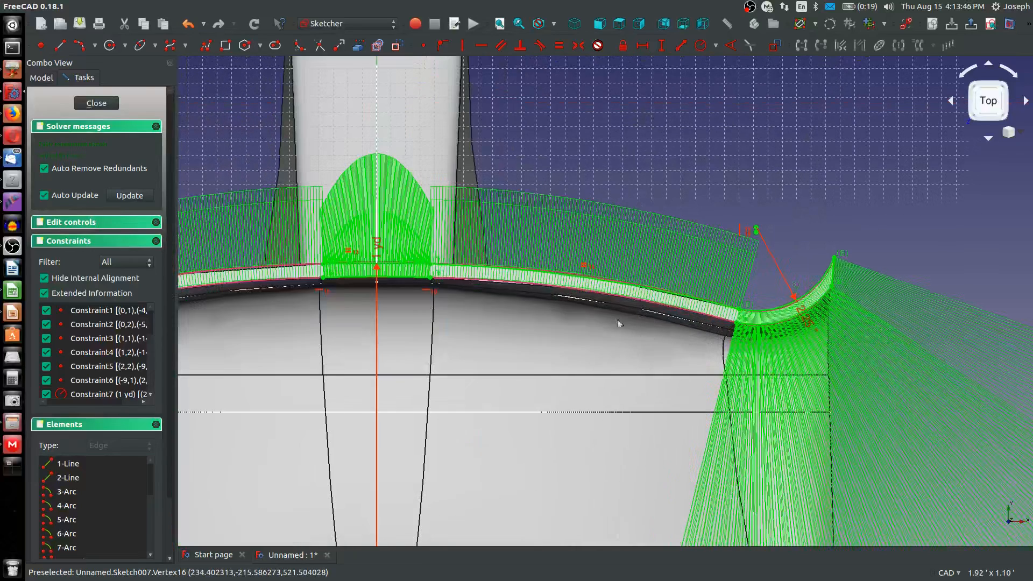
pyautogui.click(97, 47)
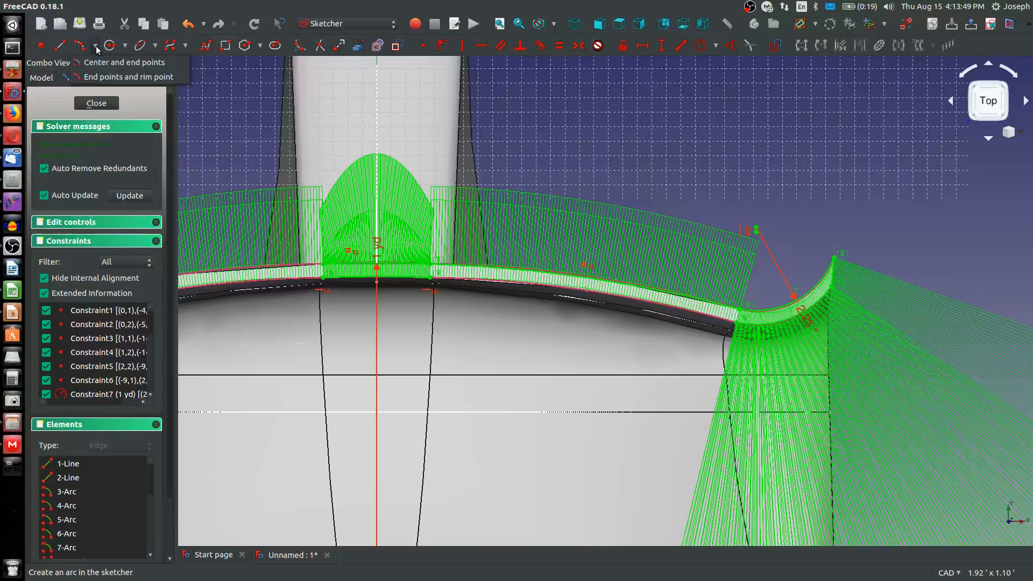
pyautogui.click(97, 75)
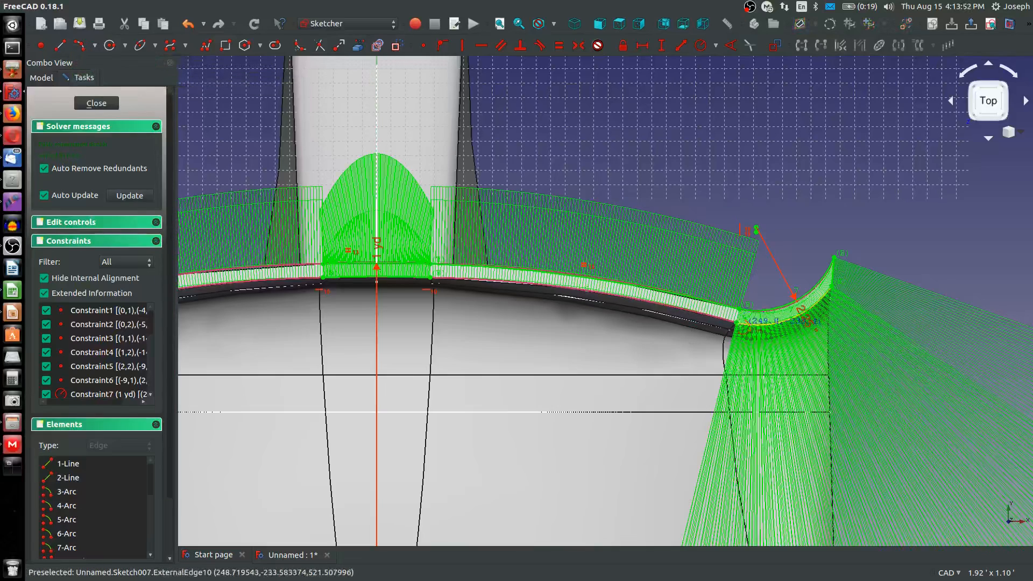
pyautogui.click(736, 321)
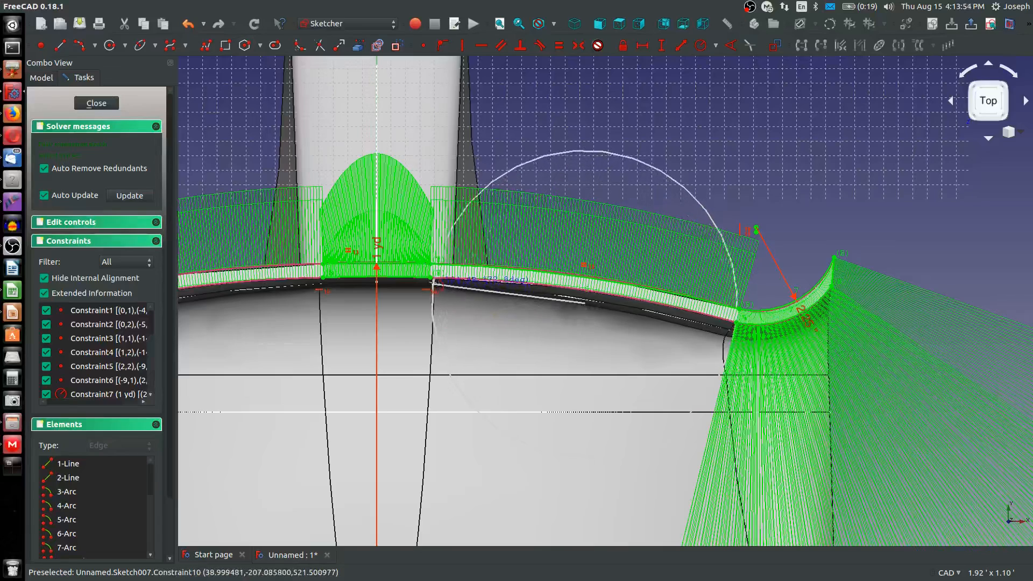
pyautogui.click(433, 280)
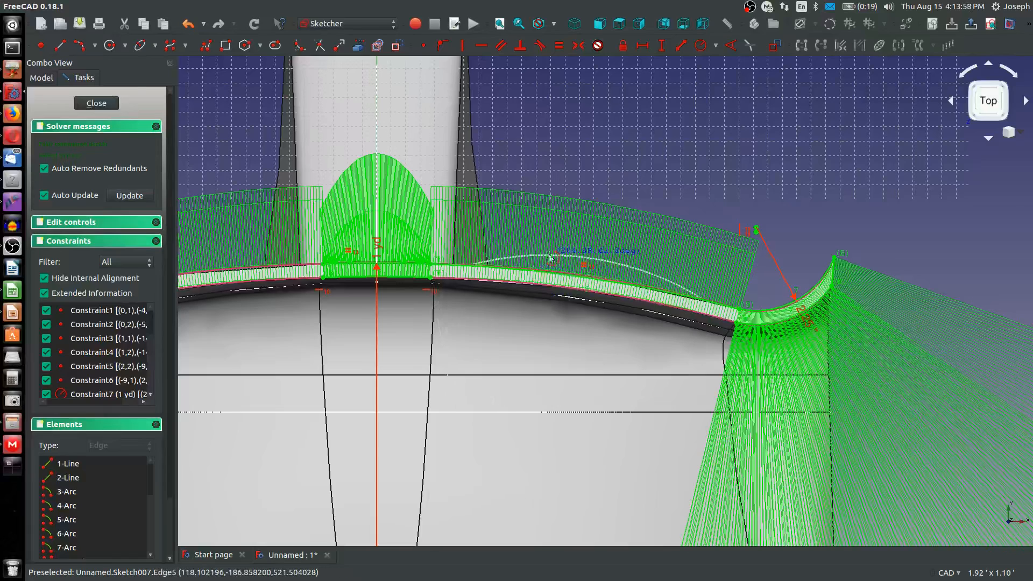
pyautogui.click(502, 269)
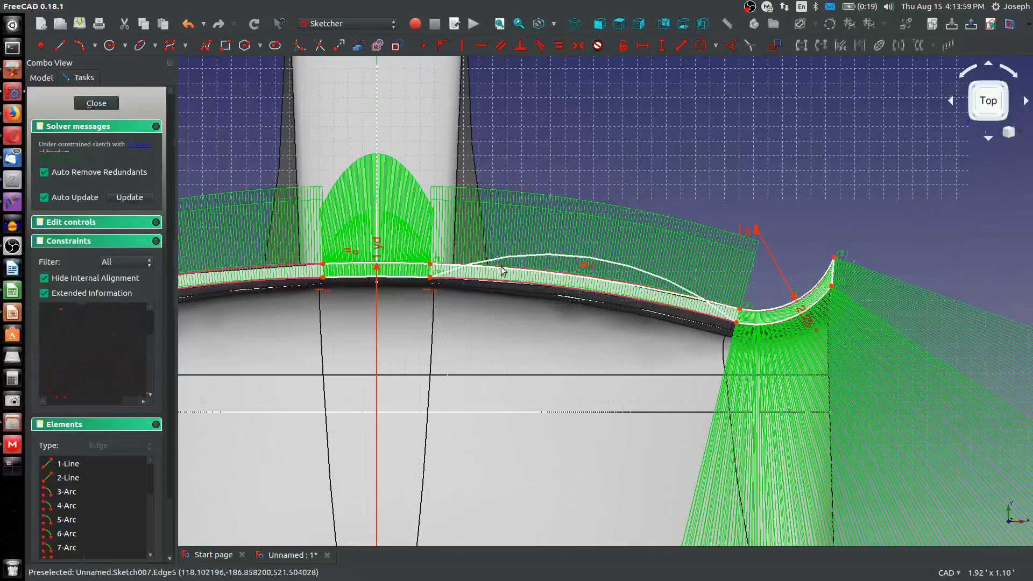
pyautogui.click(408, 277)
pyautogui.press('e')
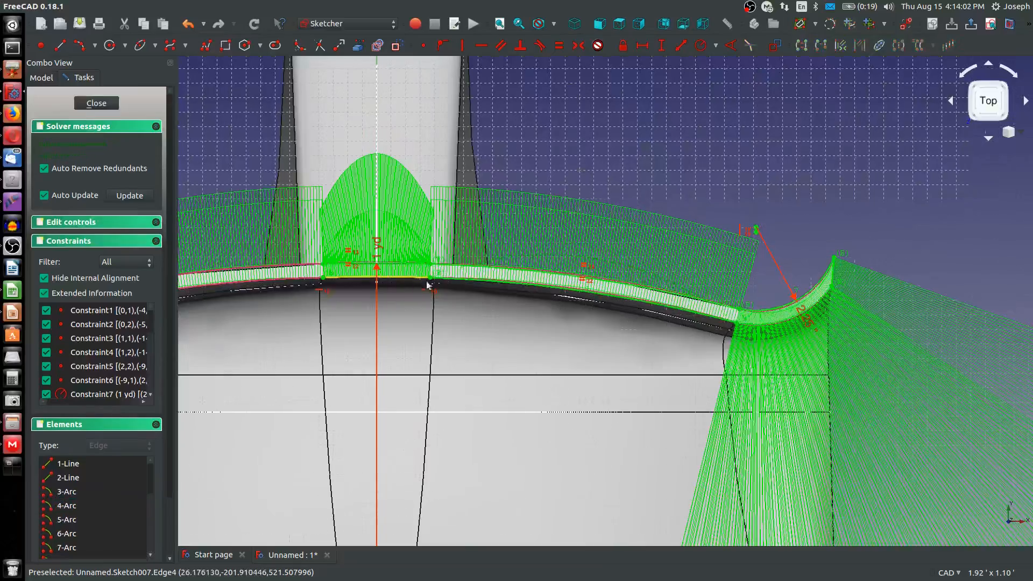
# Draw an upward-bulging arc by end points and rim point from the central section's upper left corner to the start of the upturned left tip
pyautogui.scroll(-4, 460, 287)
pyautogui.scroll(2, 308, 275)
pyautogui.moveTo(327, 275); pyautogui.dragTo(487, 281, button='middle')
pyautogui.scroll(3, 511, 290)
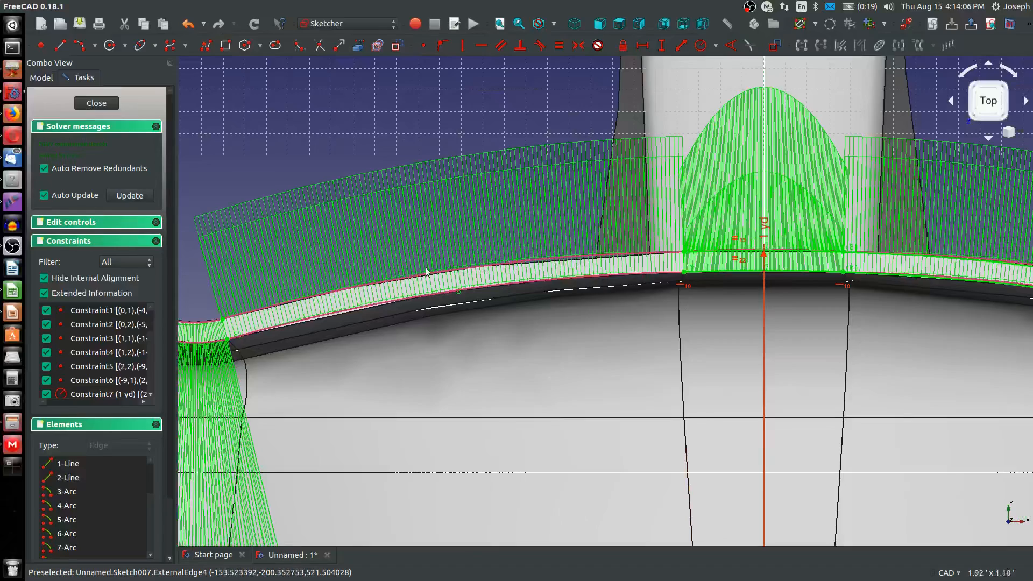
pyautogui.scroll(-2, 426, 272)
pyautogui.click(82, 46)
pyautogui.scroll(3, 512, 252)
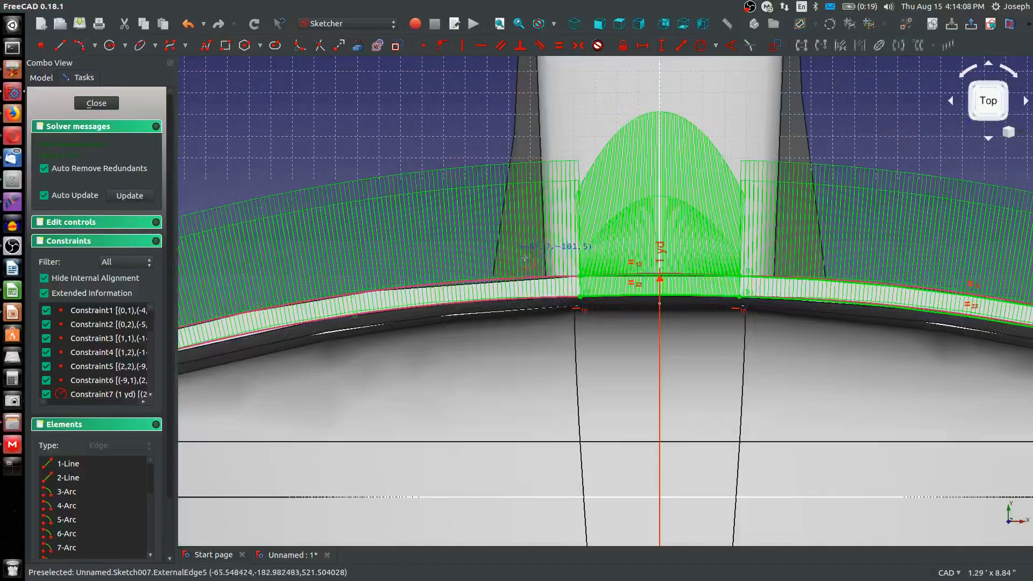
pyautogui.click(580, 276)
pyautogui.scroll(-4, 537, 280)
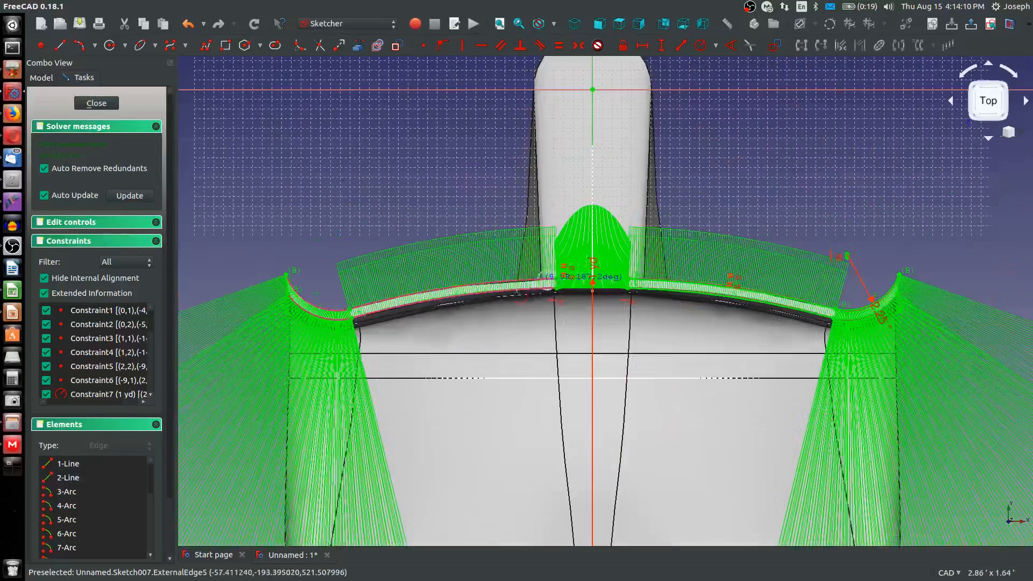
pyautogui.scroll(2, 355, 305)
pyautogui.click(343, 312)
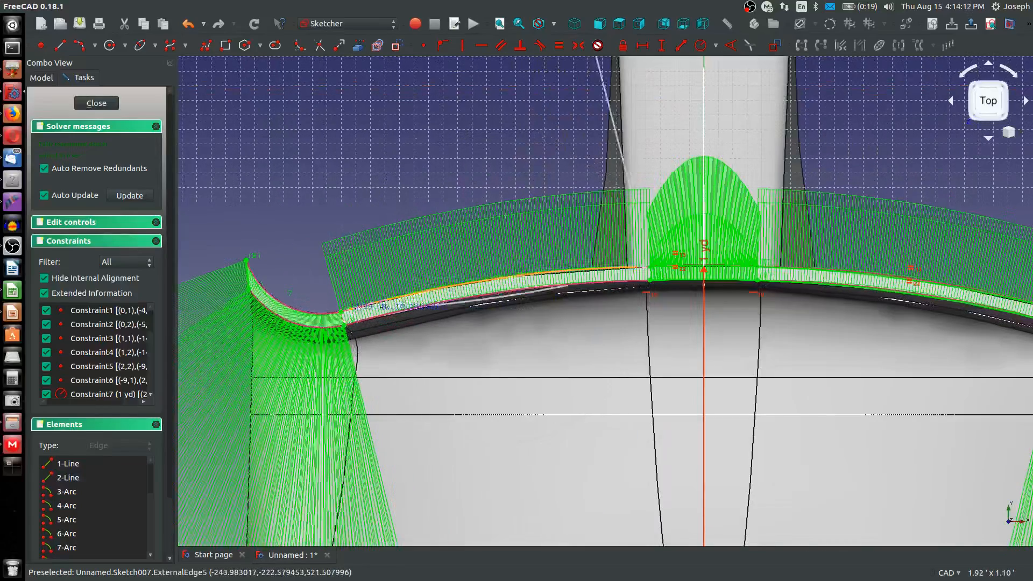
pyautogui.click(659, 269)
# Constrain the new left-hand upper arc equal in radius to the central upper arc
pyautogui.click(657, 266)
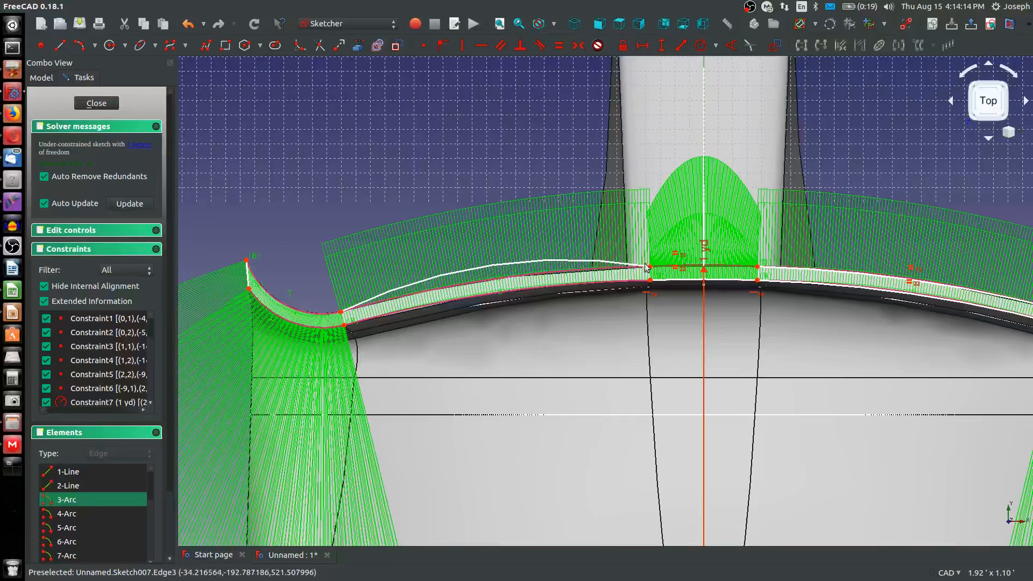
pyautogui.click(635, 265)
pyautogui.press('e')
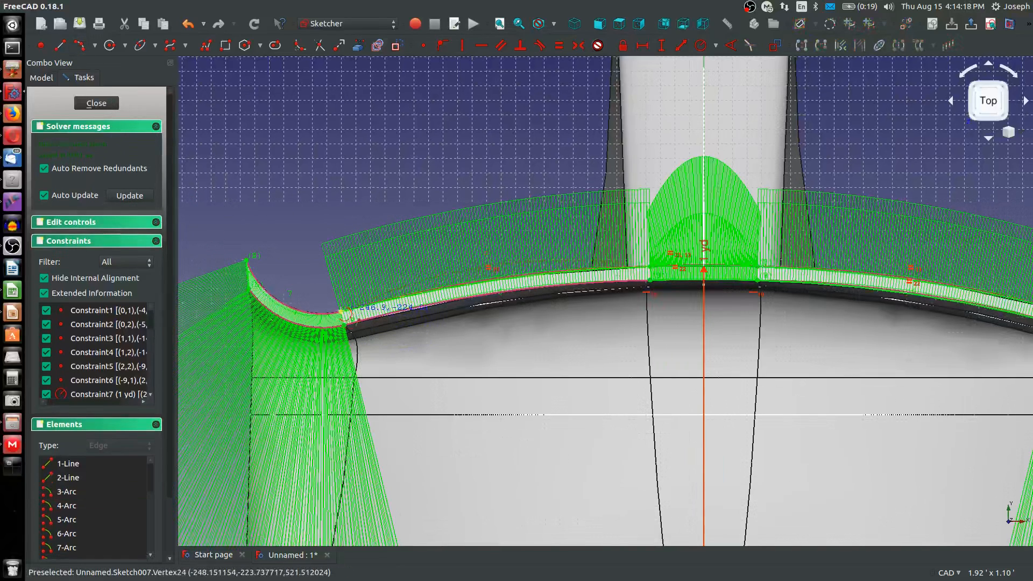
# Draw an arc by end points and rim point along the left tip's upper edge and constrain it equal to the right tip's upper arc
pyautogui.click(340, 311)
pyautogui.click(247, 260)
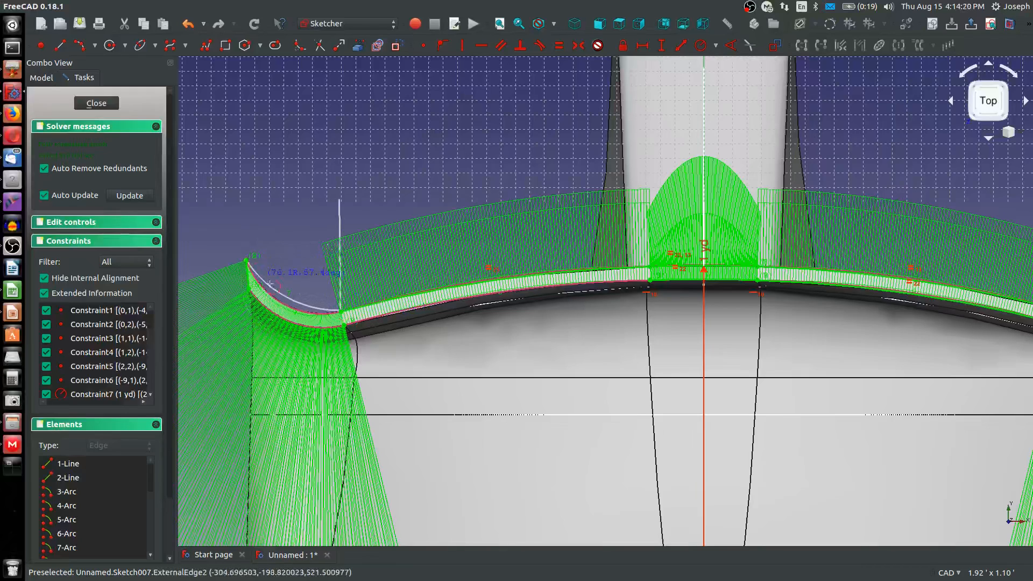
pyautogui.click(275, 291)
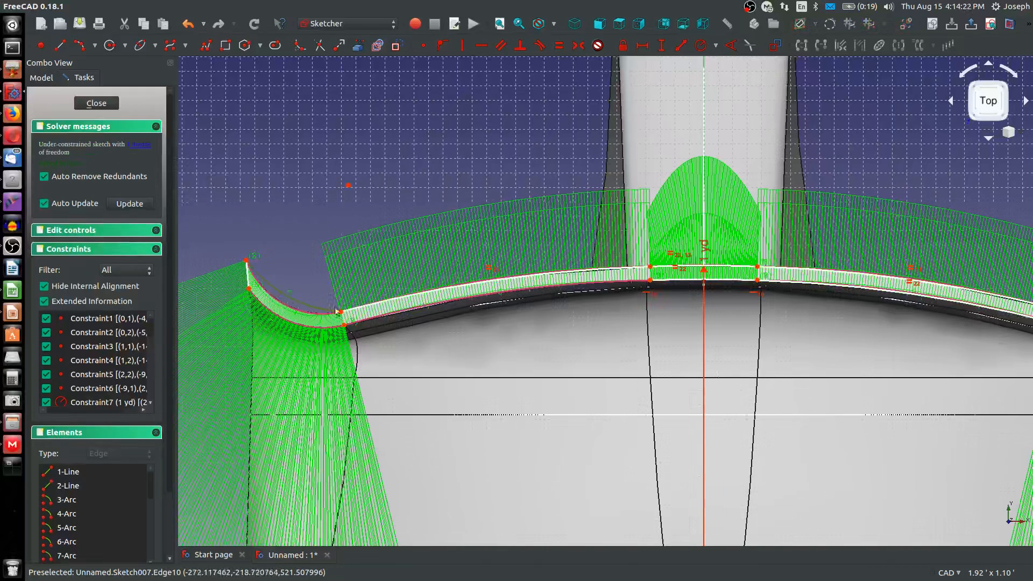
pyautogui.scroll(-4, 354, 307)
pyautogui.scroll(2, 696, 305)
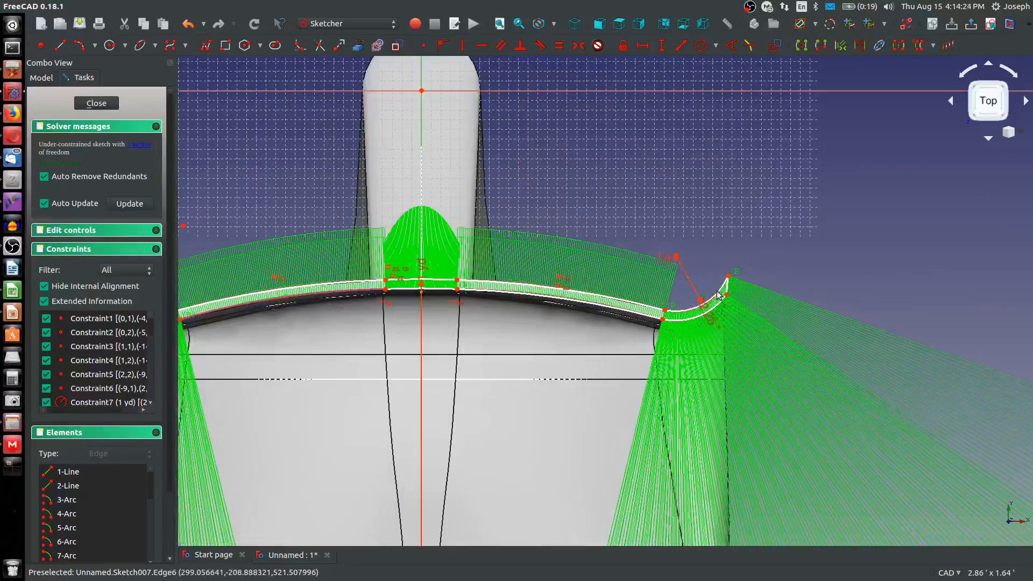
pyautogui.click(717, 290)
pyautogui.press('e')
# Draw an arc by end points and rim point along the left tip's lower edge, between the tip's start and its outer lower corner
pyautogui.scroll(-2, 515, 328)
pyautogui.scroll(4, 268, 301)
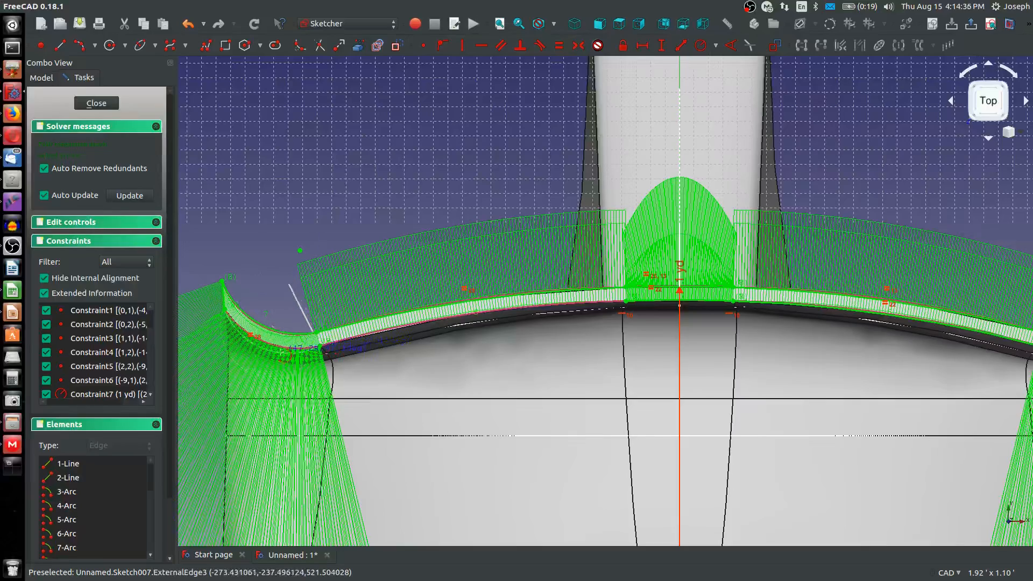
pyautogui.click(316, 332)
# Try to constrain the left tip's lower arc equal to the right tip's lower edge
pyautogui.scroll(-5, 274, 353)
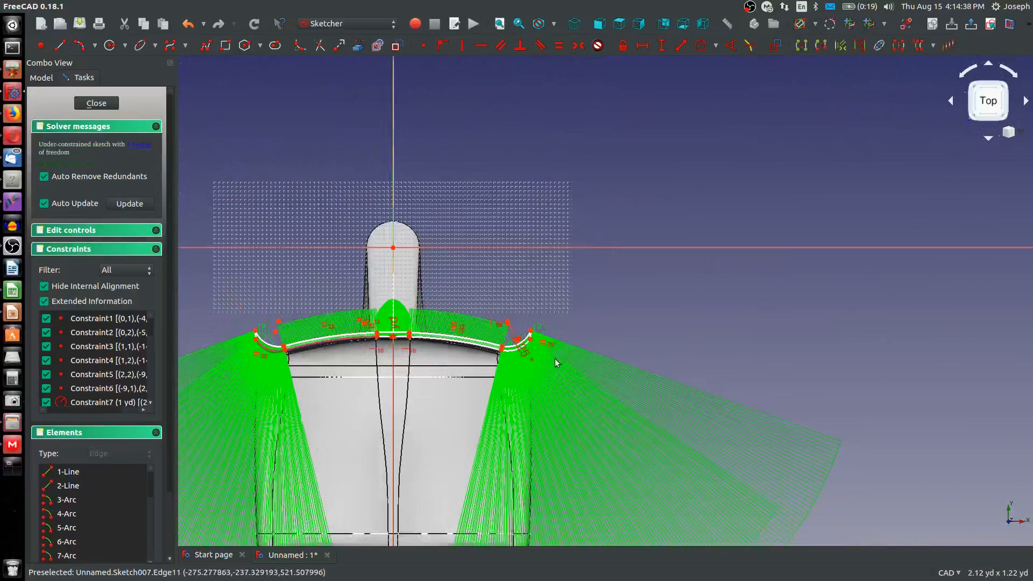
pyautogui.scroll(4, 514, 347)
pyautogui.press('e')
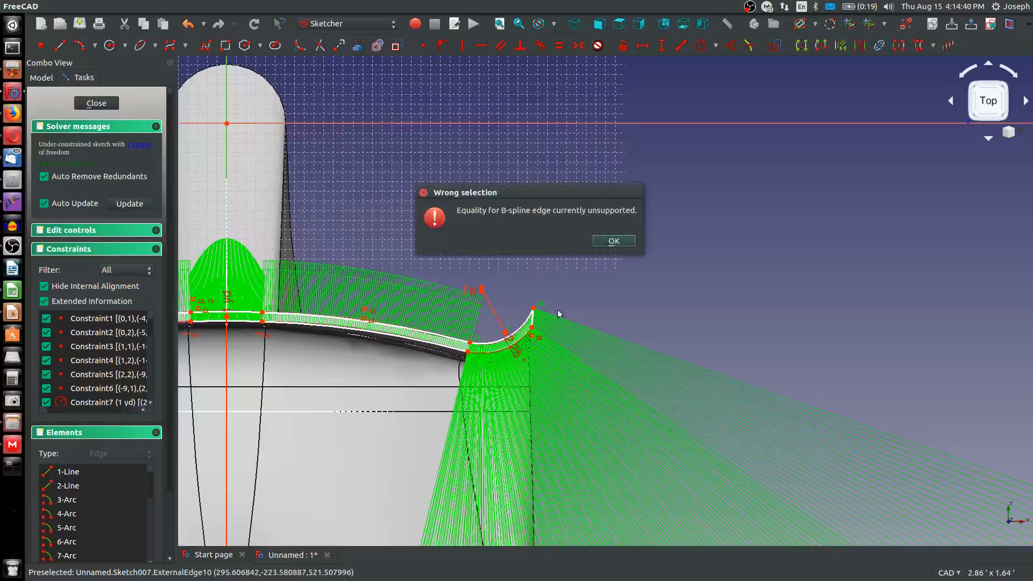
pyautogui.click(614, 242)
# Constrain the left tip's lower arc equal in radius to the right tip's lower arc
pyautogui.scroll(3, 517, 290)
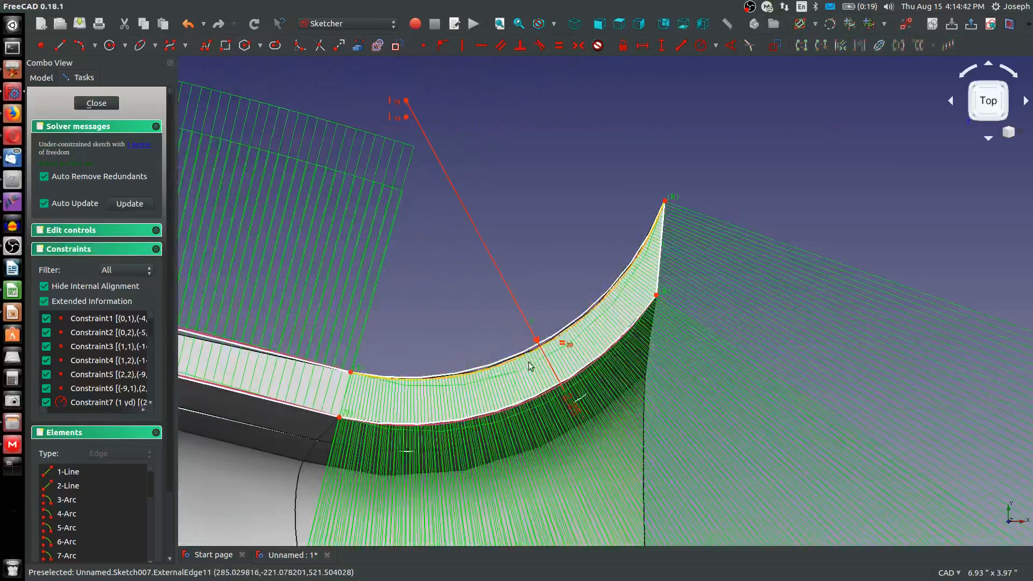
pyautogui.click(537, 404)
pyautogui.scroll(-10, 536, 403)
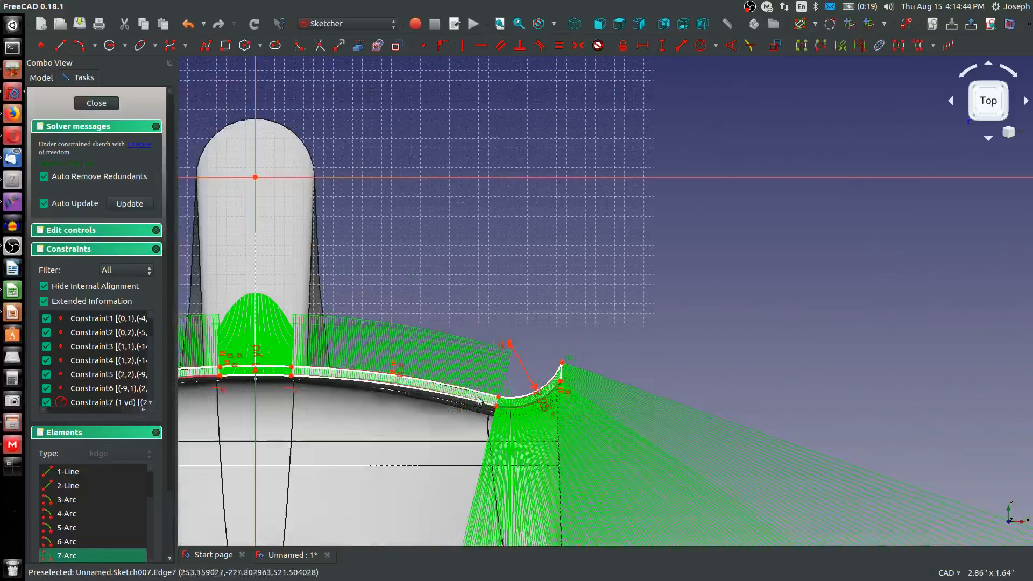
pyautogui.scroll(-6, 343, 394)
pyautogui.scroll(-2, 344, 394)
pyautogui.scroll(10, 289, 404)
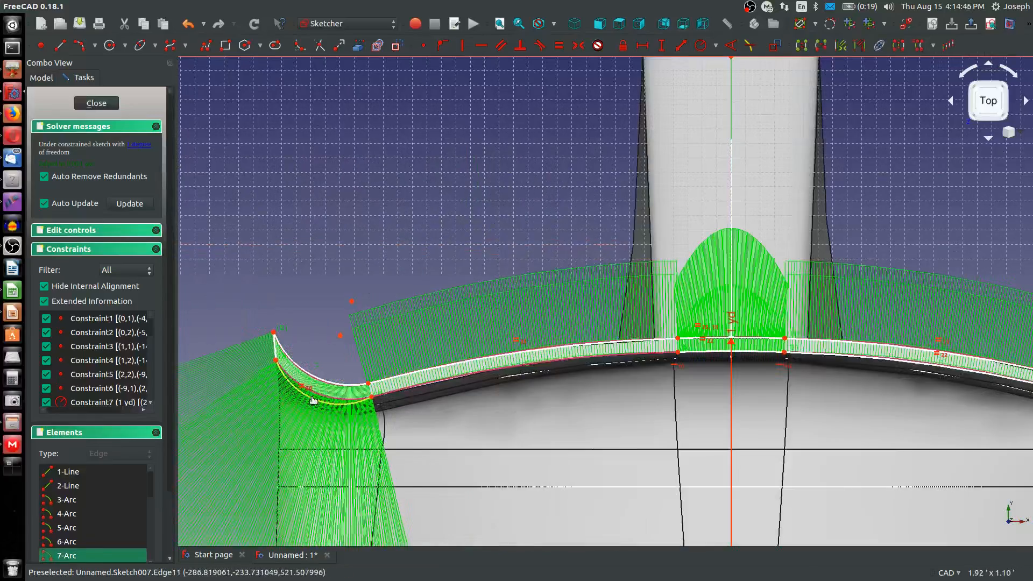
pyautogui.click(313, 400)
pyautogui.press('e')
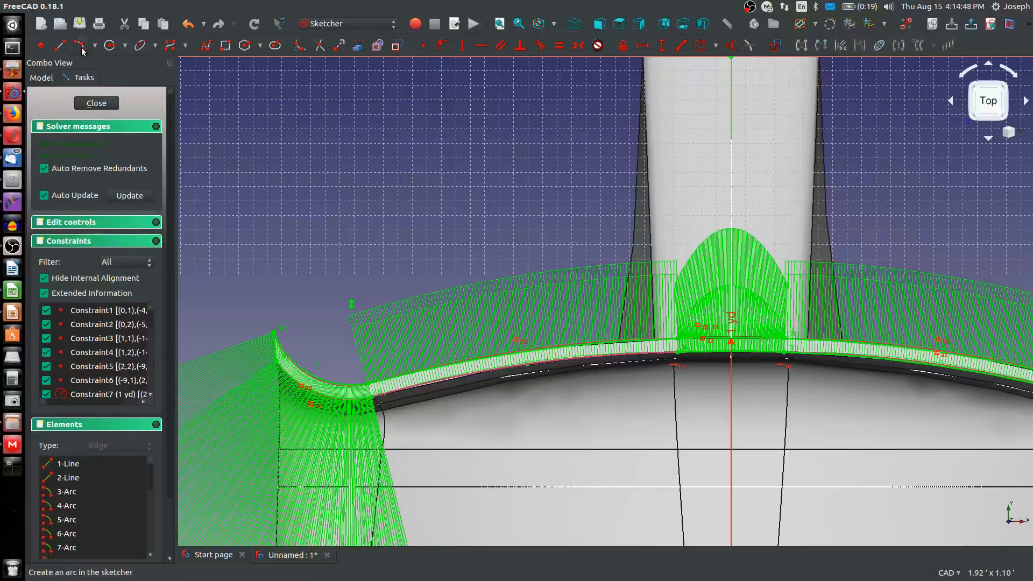
# Draw an upward-bulging arc by end points and rim point along the left section's lower edge and constrain it equal to the central lower arc
pyautogui.click(379, 400)
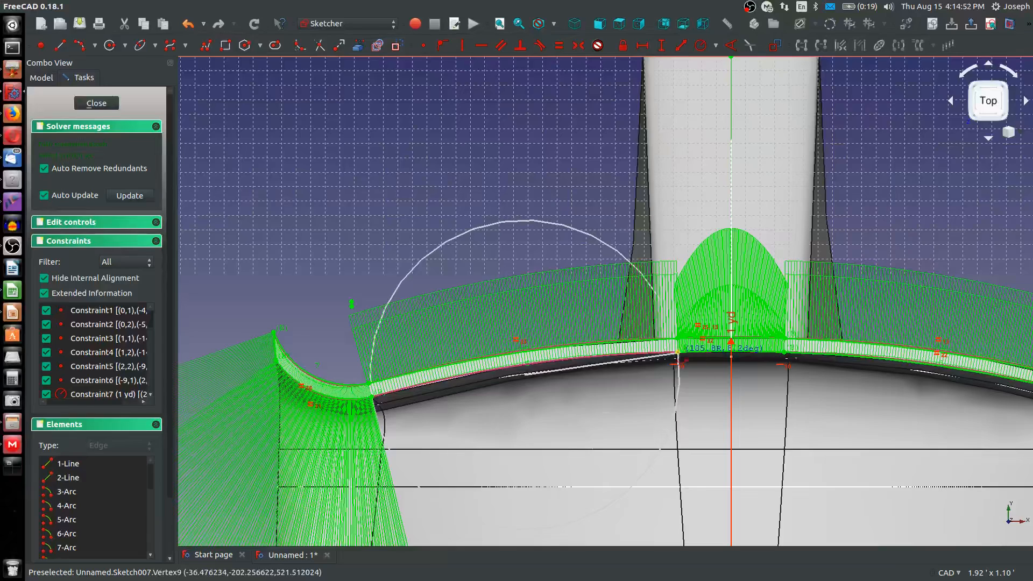
pyautogui.click(677, 352)
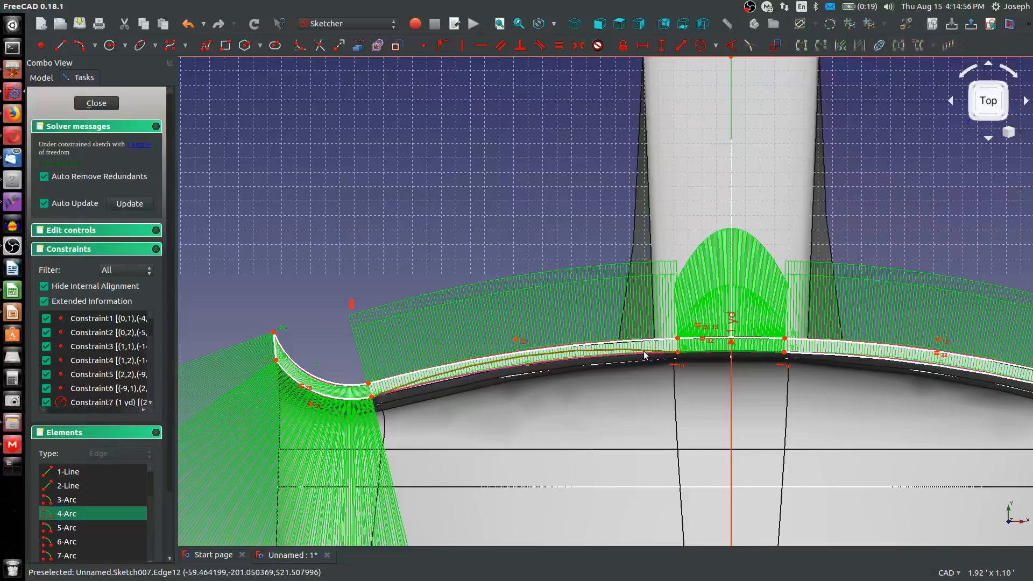
pyautogui.press('e')
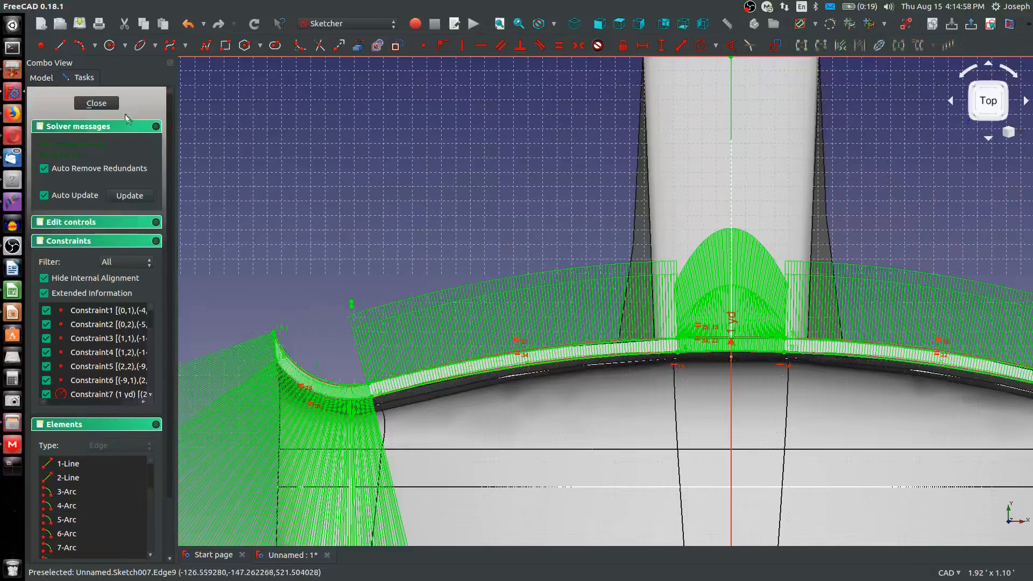
# Close the sketch and sweep Sketch007 along Sketch006 as an additive pipe to form the chair's backrest
pyautogui.press('Escape')
pyautogui.scroll(-5, 547, 285)
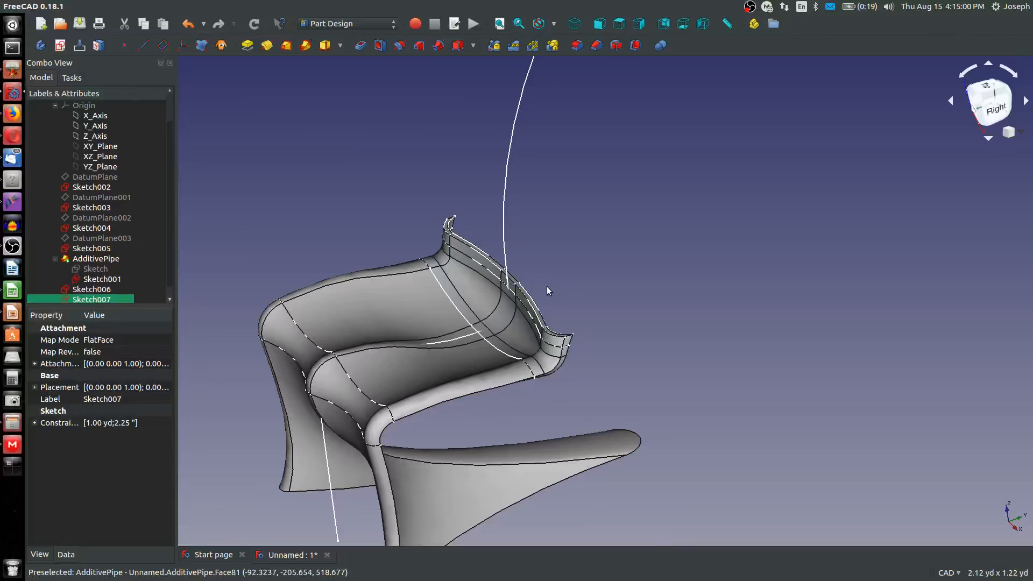
pyautogui.click(306, 49)
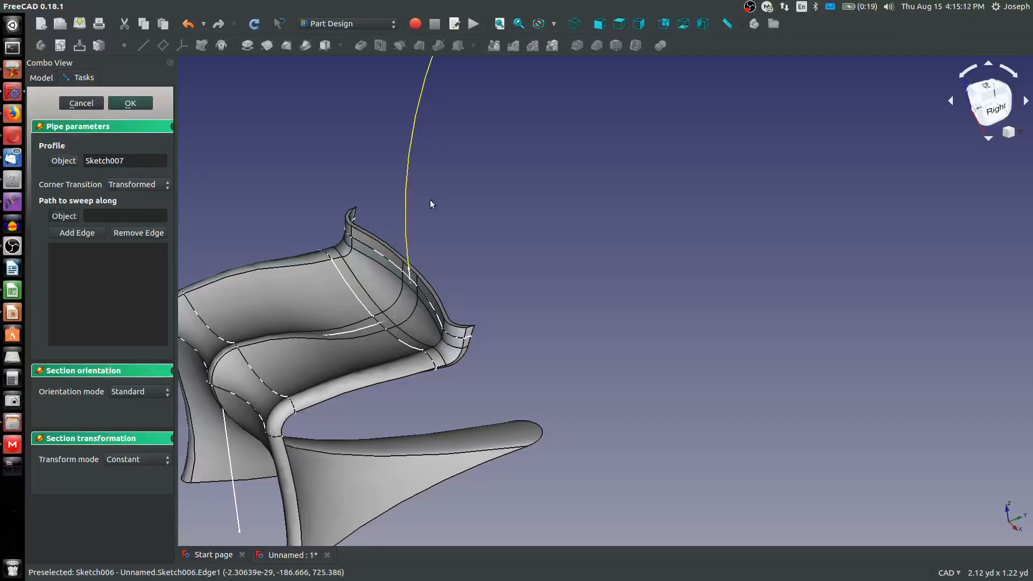
pyautogui.scroll(-4, 383, 235)
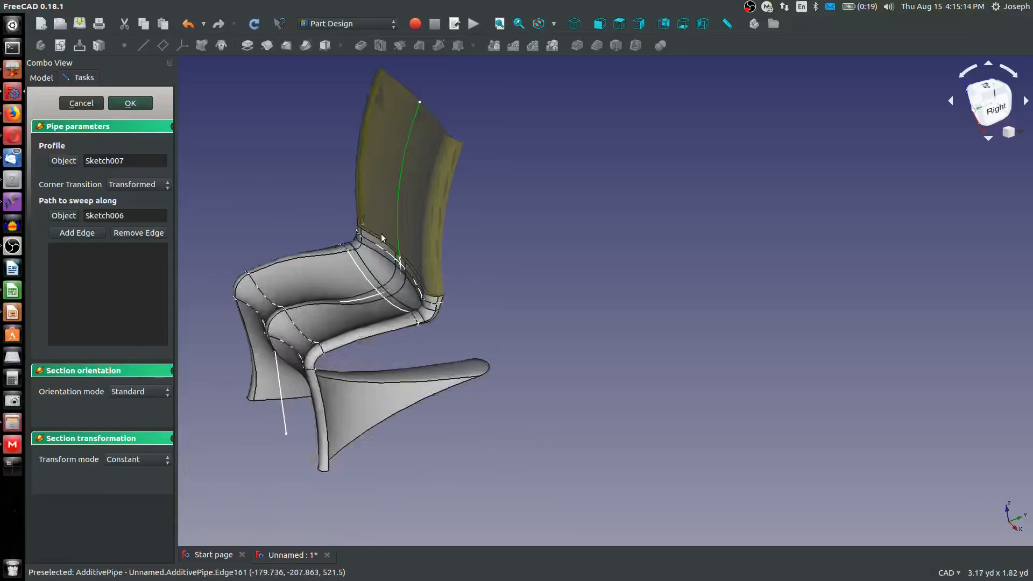
pyautogui.moveTo(393, 230)
pyautogui.mouseDown(button='middle')
pyautogui.moveTo(457, 195)
pyautogui.moveTo(429, 240)
pyautogui.mouseUp(button='middle')
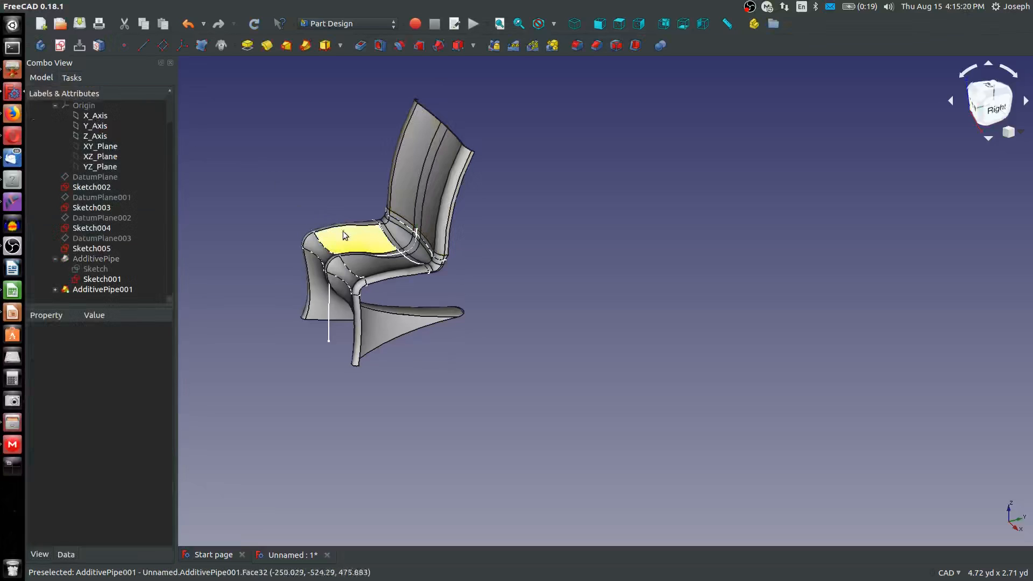
# Open Sketch006, the path of the backrest pipe, for editing
pyautogui.moveTo(383, 239); pyautogui.dragTo(304, 189, button='middle')
pyautogui.scroll(4, 419, 195)
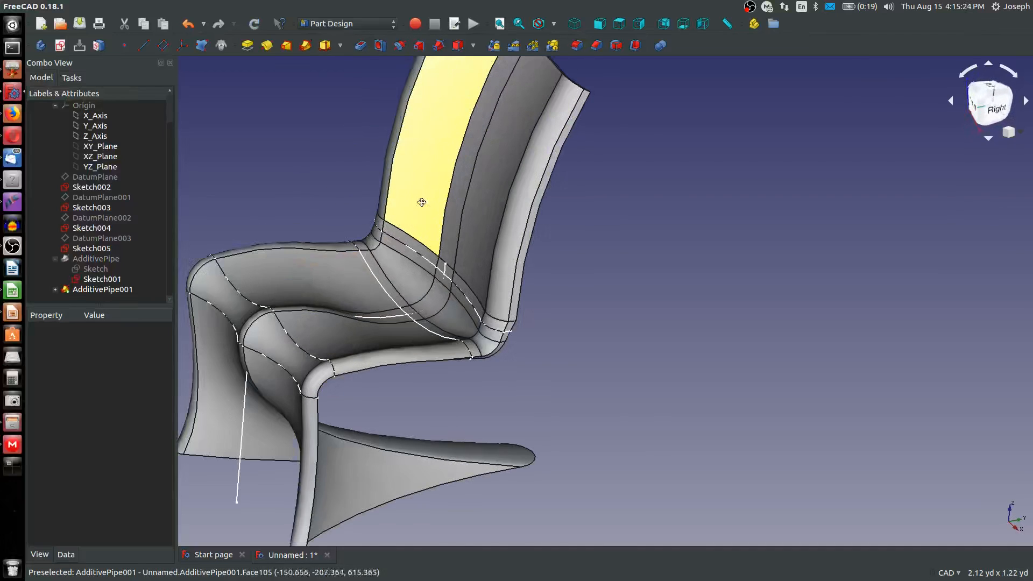
pyautogui.moveTo(419, 194); pyautogui.dragTo(537, 270, button='middle')
pyautogui.scroll(-2, 537, 270)
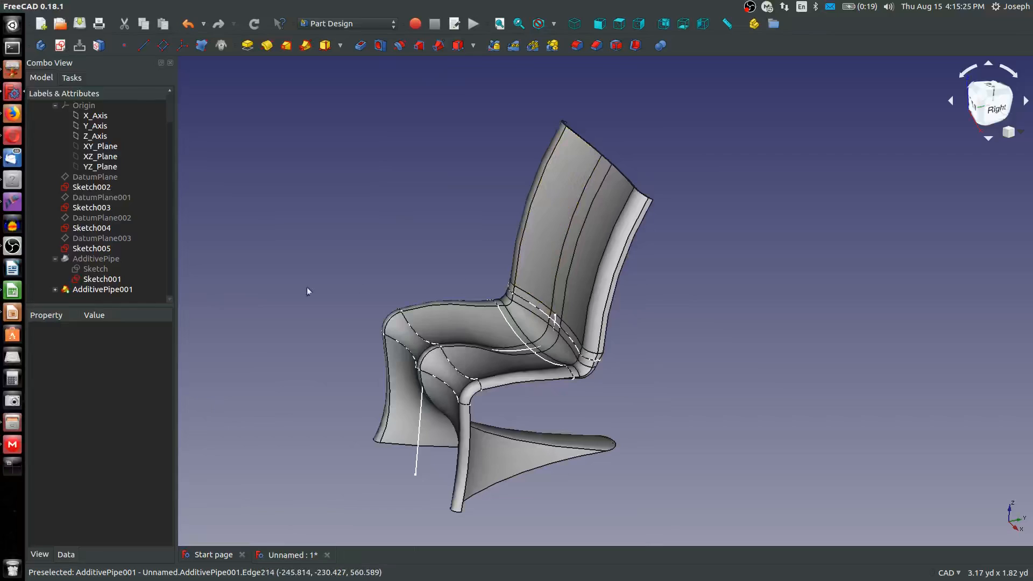
pyautogui.click(71, 300)
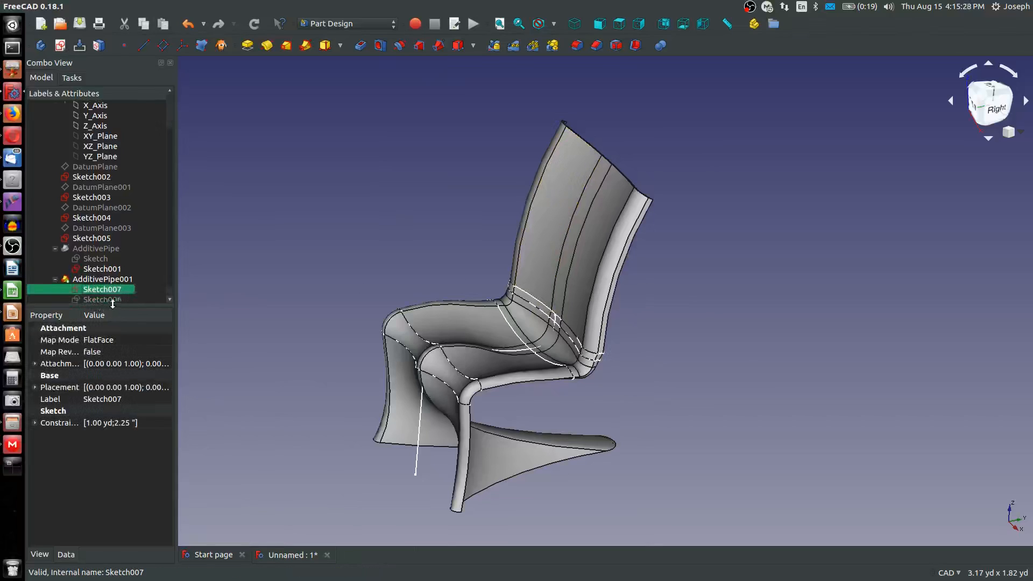
pyautogui.click(102, 299)
pyautogui.rightClick(106, 288)
pyautogui.click(129, 291)
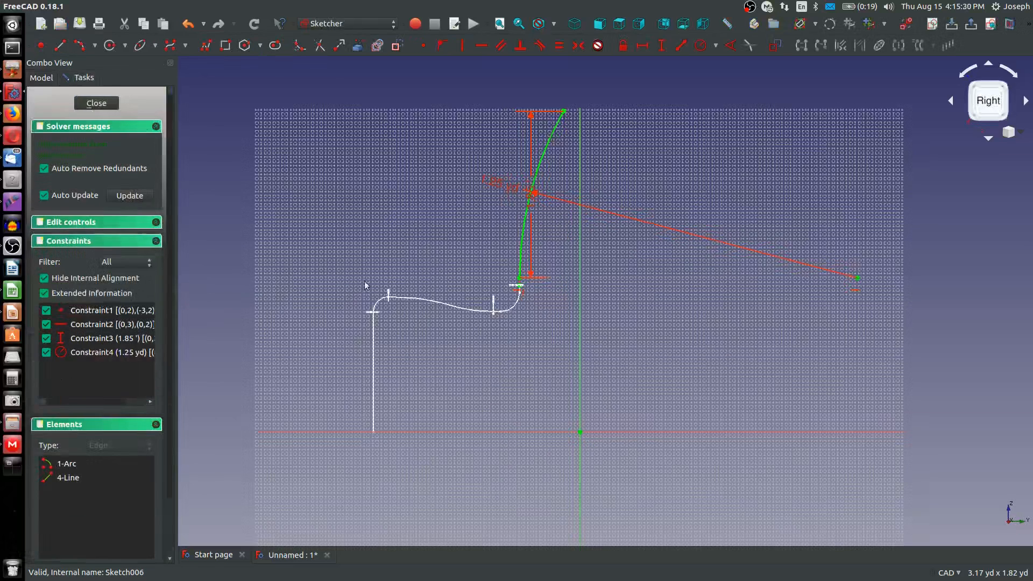
# Move the path's vertical dimension clear of the curve and set it to 2'
pyautogui.moveTo(531, 201); pyautogui.dragTo(430, 210)
pyautogui.doubleClick(430, 210)
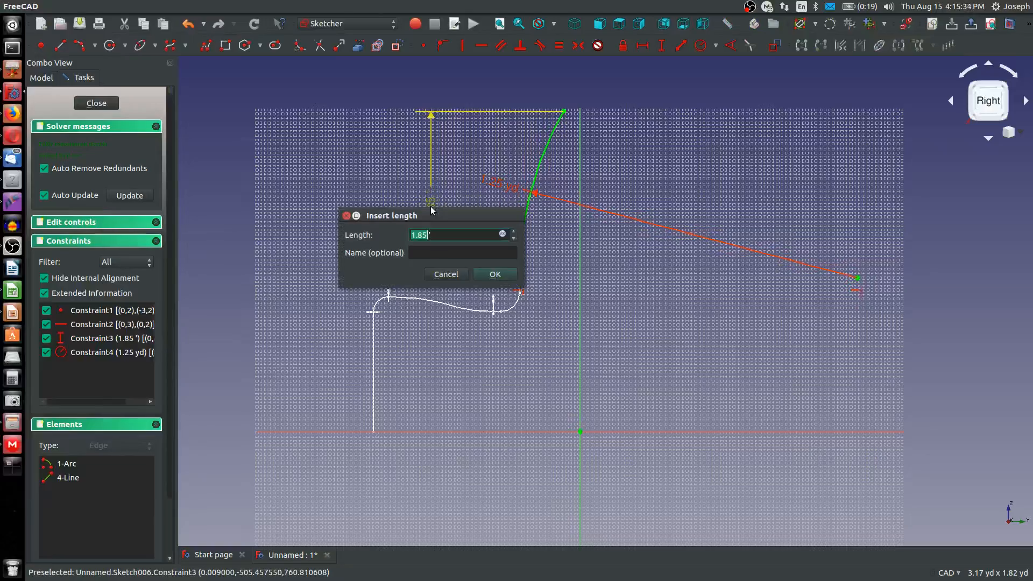
pyautogui.press('Return')
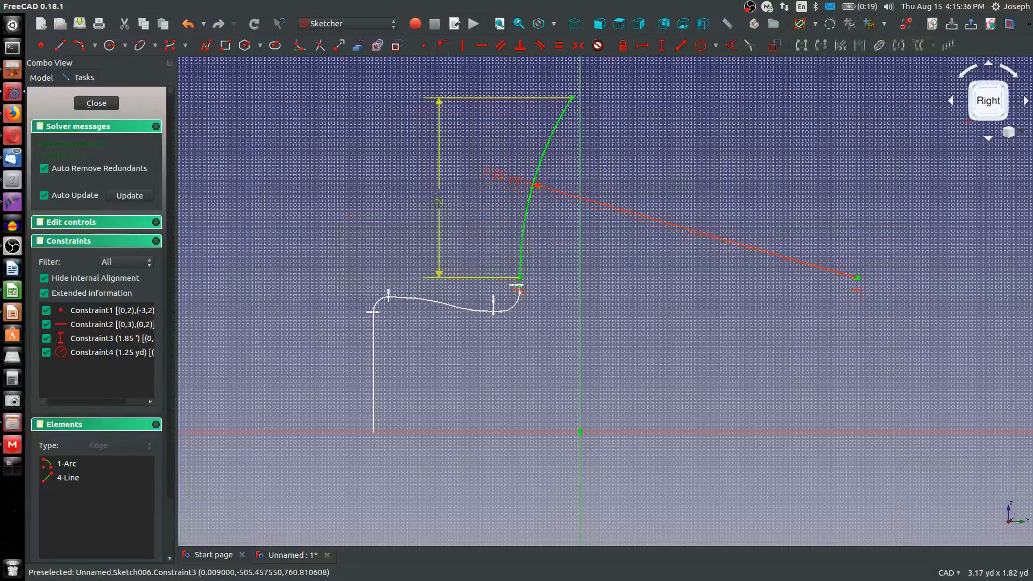
# Set the backrest path's vertical dimension to 2.25'
pyautogui.doubleClick(438, 203)
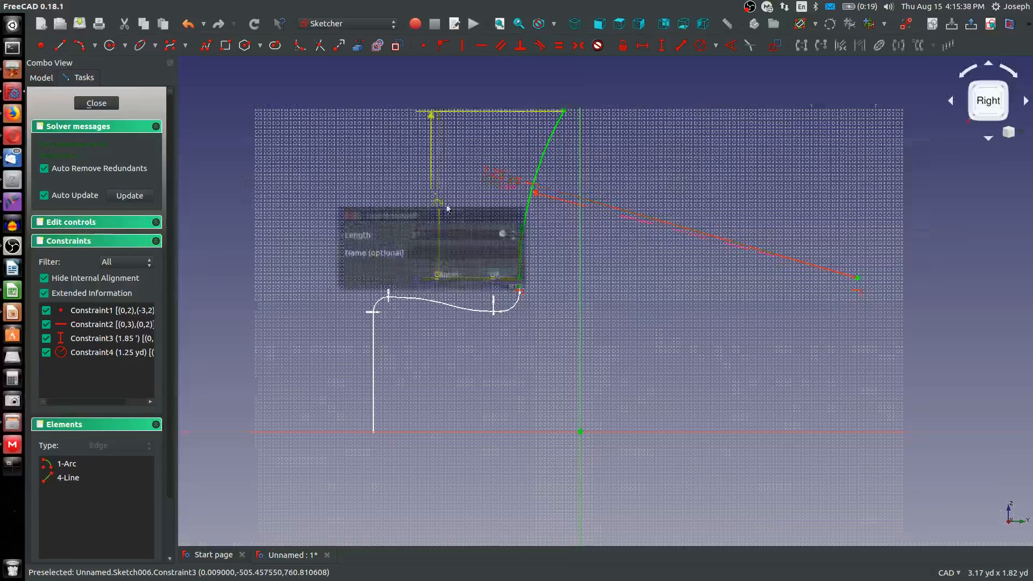
pyautogui.write('2.')
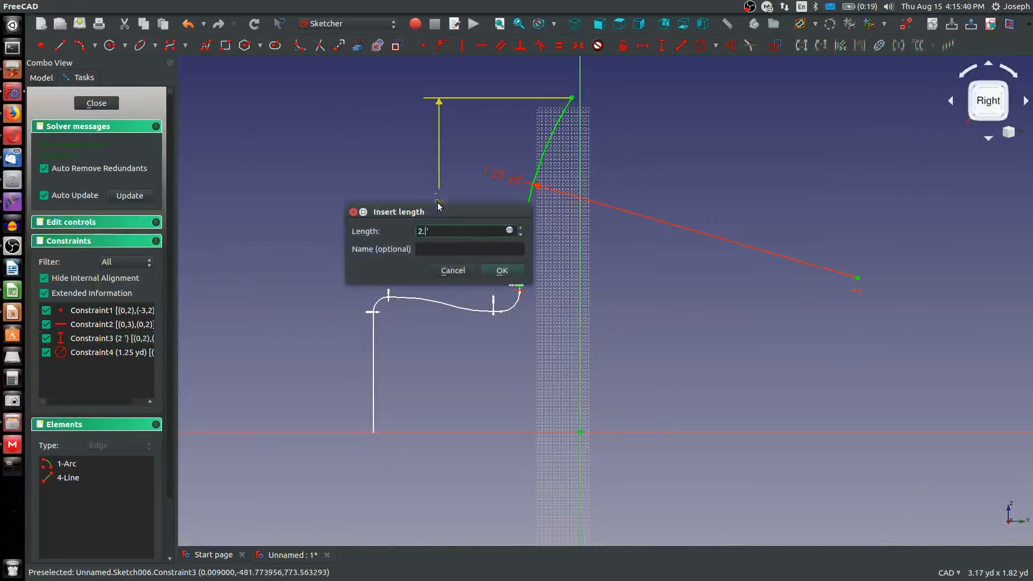
pyautogui.write('25')
pyautogui.press('Return')
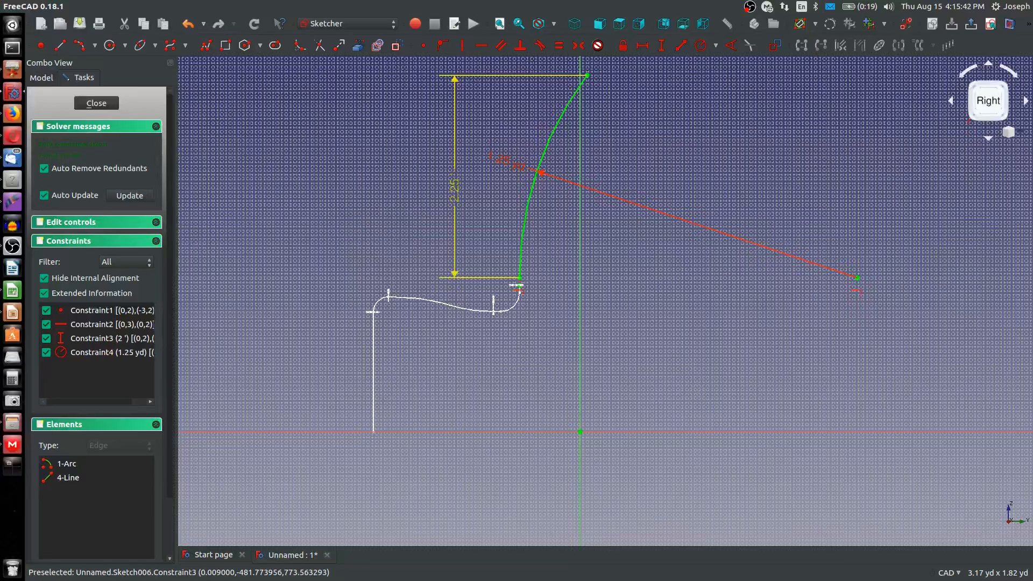
# Set the backrest path's vertical dimension to 2.05' and close the sketch
pyautogui.doubleClick(455, 195)
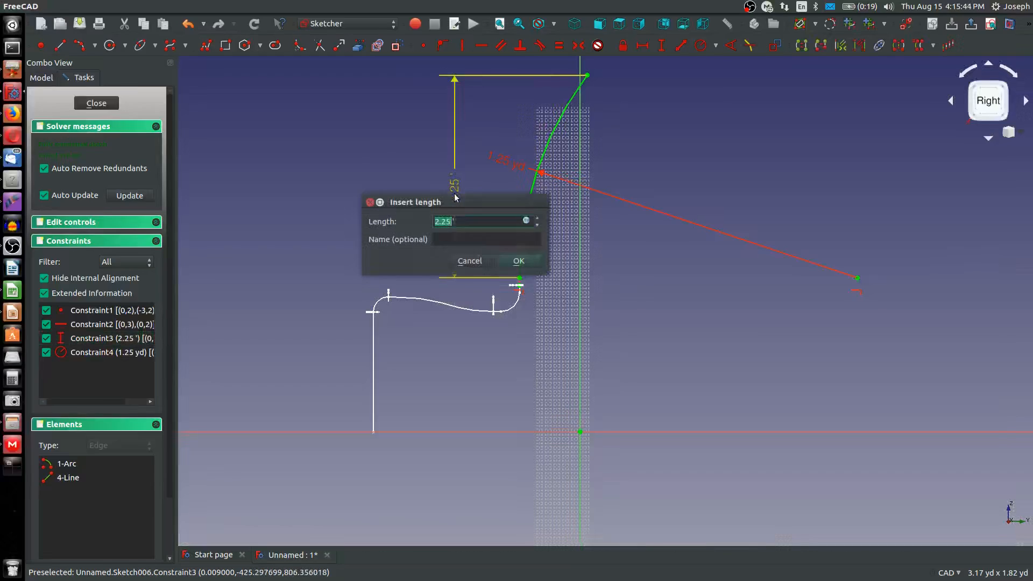
pyautogui.write('2.0')
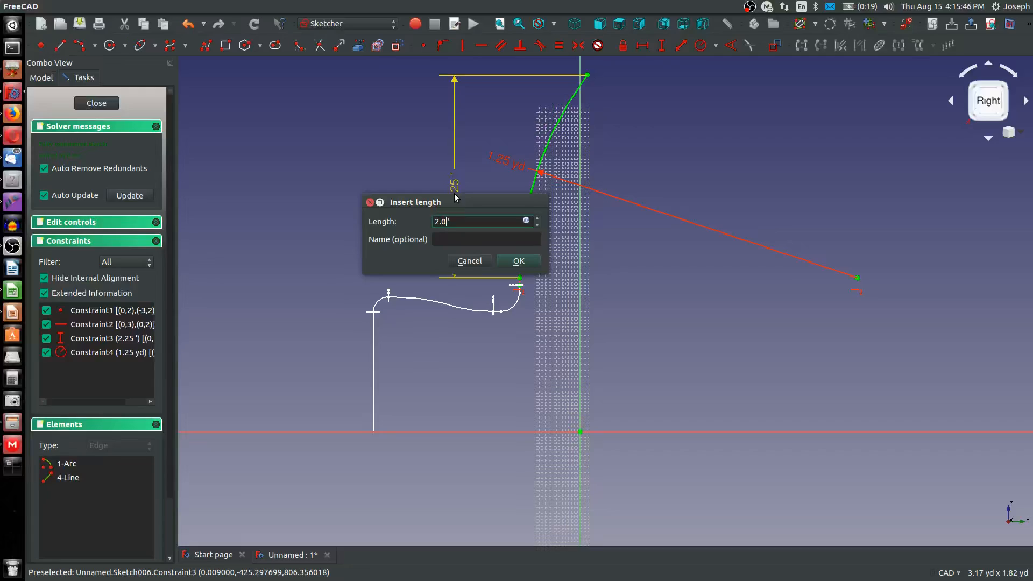
pyautogui.write('5')
pyautogui.press('Return')
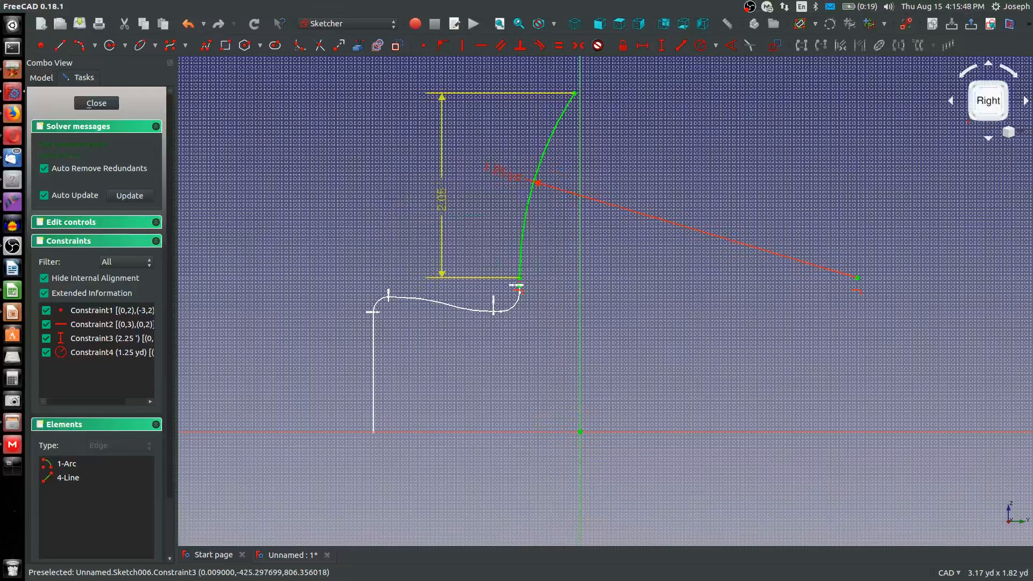
pyautogui.click(96, 103)
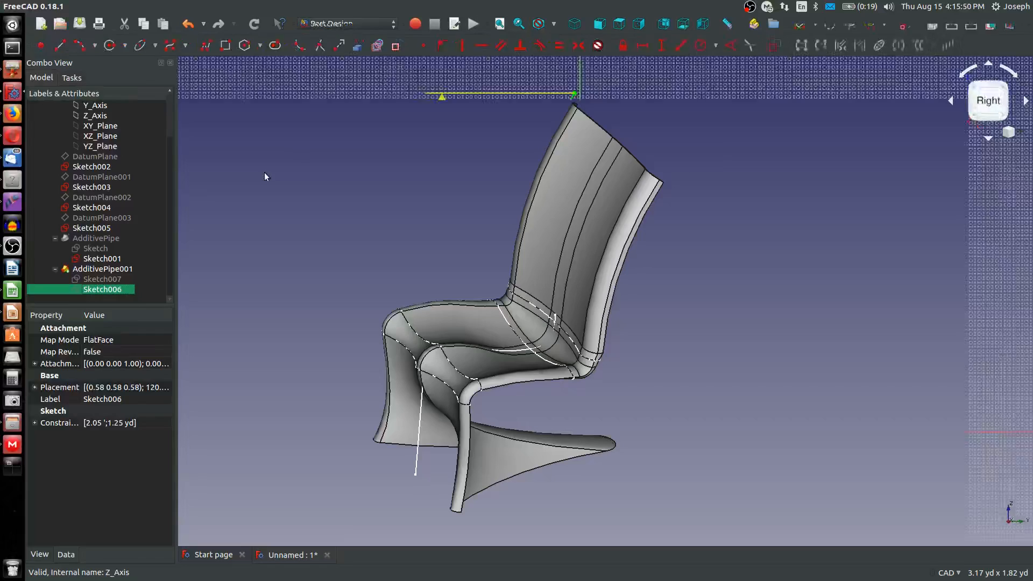
# Hide Sketch001, Sketch005, Sketch004, Sketch003 and Sketch002 so only the solid chair is displayed
pyautogui.moveTo(376, 232)
pyautogui.mouseDown(button='middle')
pyautogui.moveTo(421, 238)
pyautogui.moveTo(344, 214)
pyautogui.moveTo(352, 224)
pyautogui.mouseUp(button='middle')
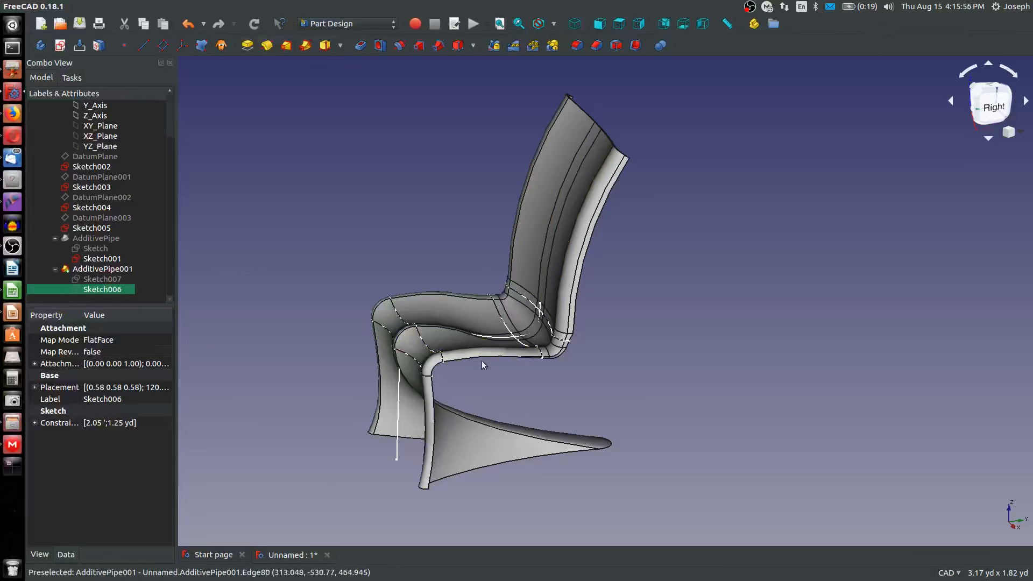
pyautogui.moveTo(376, 334); pyautogui.dragTo(536, 437, button='middle')
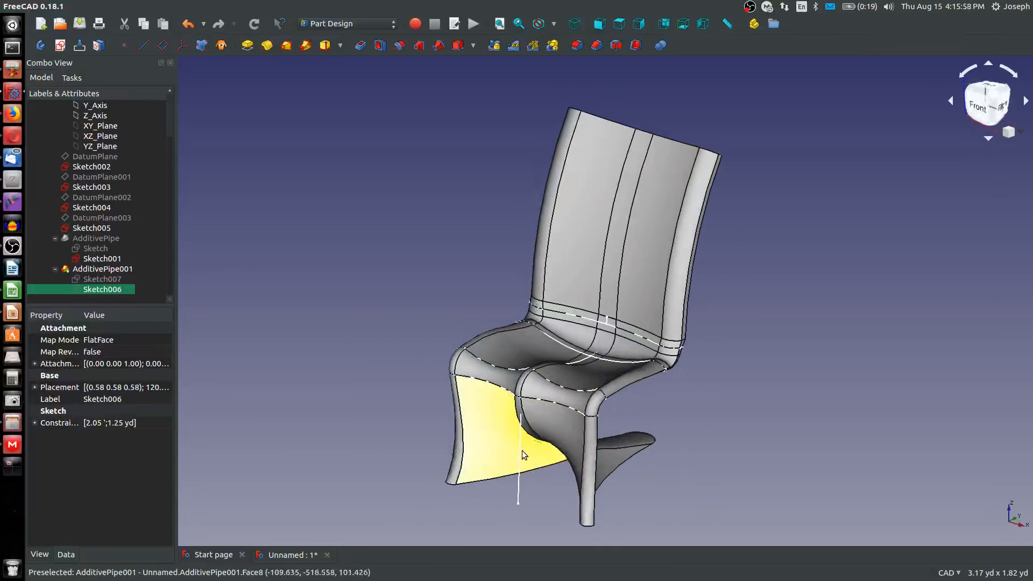
pyautogui.click(521, 454)
pyautogui.press('space')
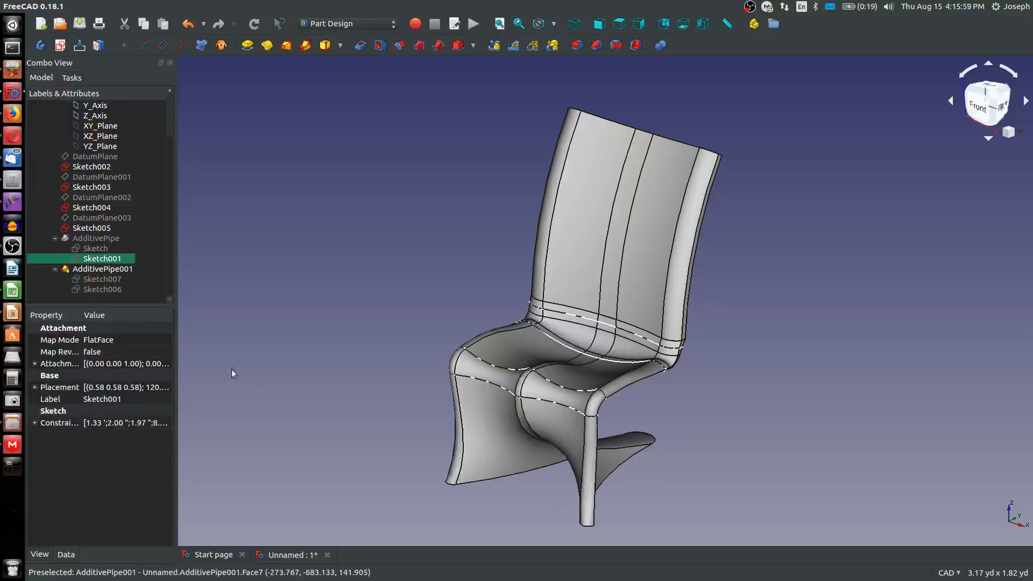
pyautogui.click(93, 231)
pyautogui.press('space')
pyautogui.click(94, 210)
pyautogui.press('space')
pyautogui.click(96, 188)
pyautogui.press('space')
pyautogui.click(98, 168)
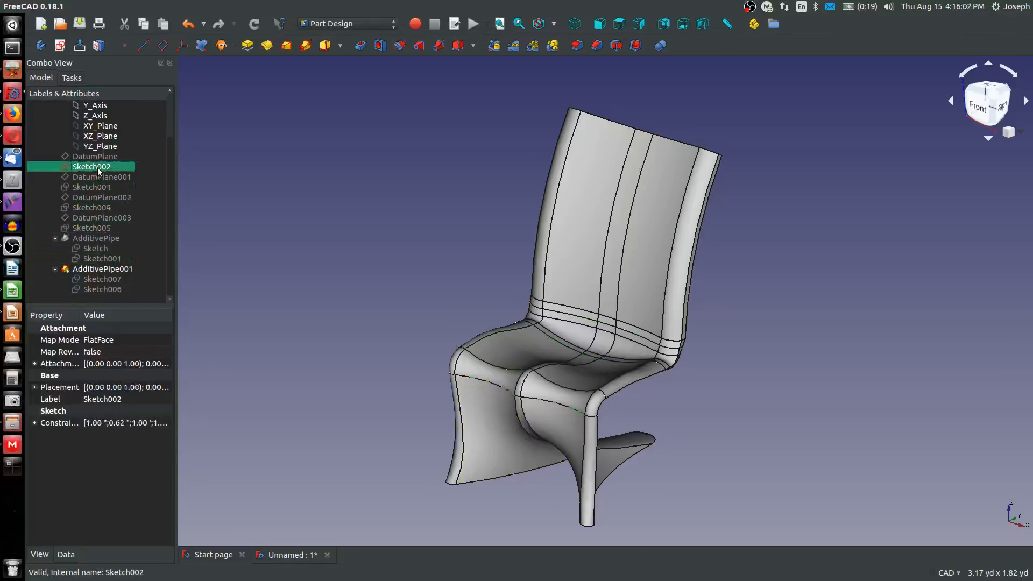
pyautogui.press('space')
pyautogui.moveTo(391, 343)
pyautogui.mouseDown(button='middle')
pyautogui.moveTo(339, 299)
pyautogui.moveTo(336, 311)
pyautogui.mouseUp(button='middle')
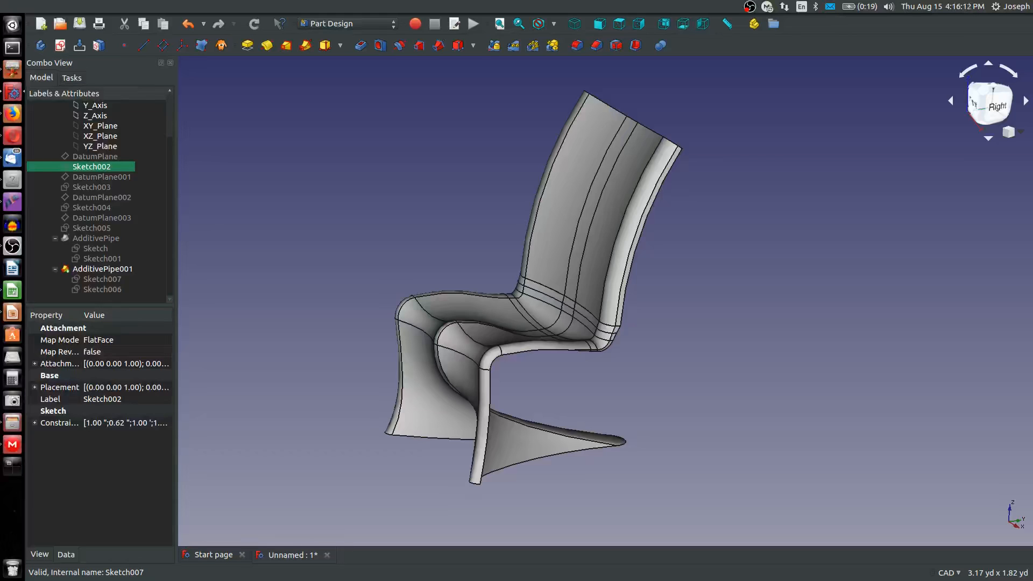
# Compare the chair with the blue reference chair in the other document window
pyautogui.moveTo(0, 145); pyautogui.dragTo(133, 90)
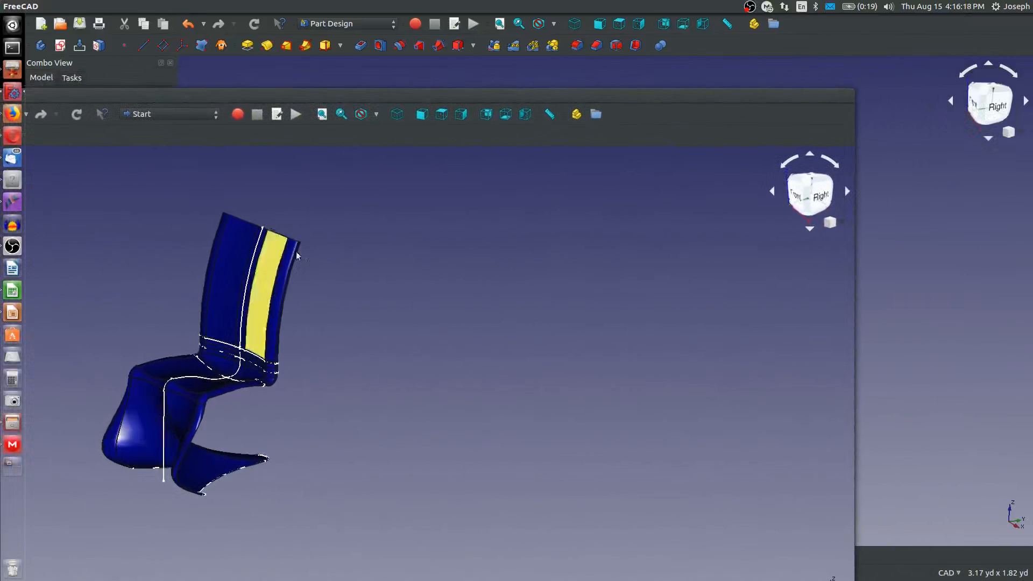
pyautogui.moveTo(165, 107); pyautogui.dragTo(0, 124)
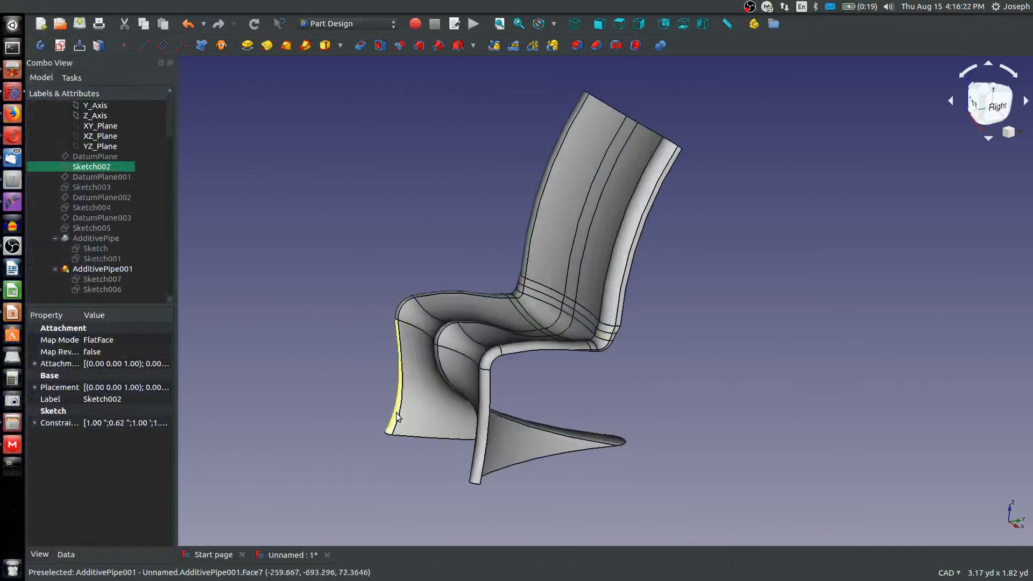
pyautogui.moveTo(398, 415); pyautogui.dragTo(544, 376, button='middle')
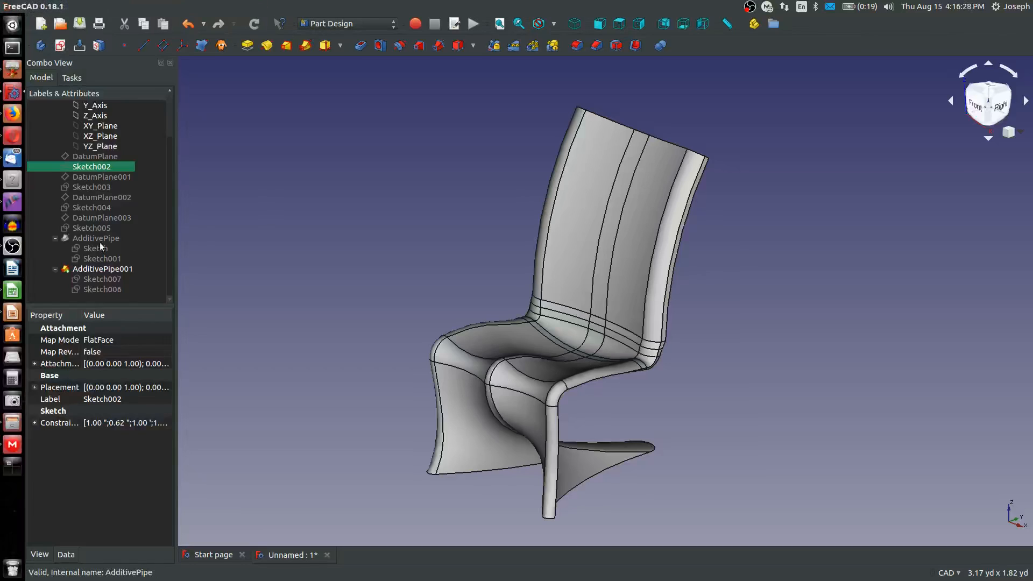
# Apply the Shiny plastic material to the AdditivePipe001 chair, accepting black as its shape color
pyautogui.click(96, 261)
pyautogui.click(99, 269)
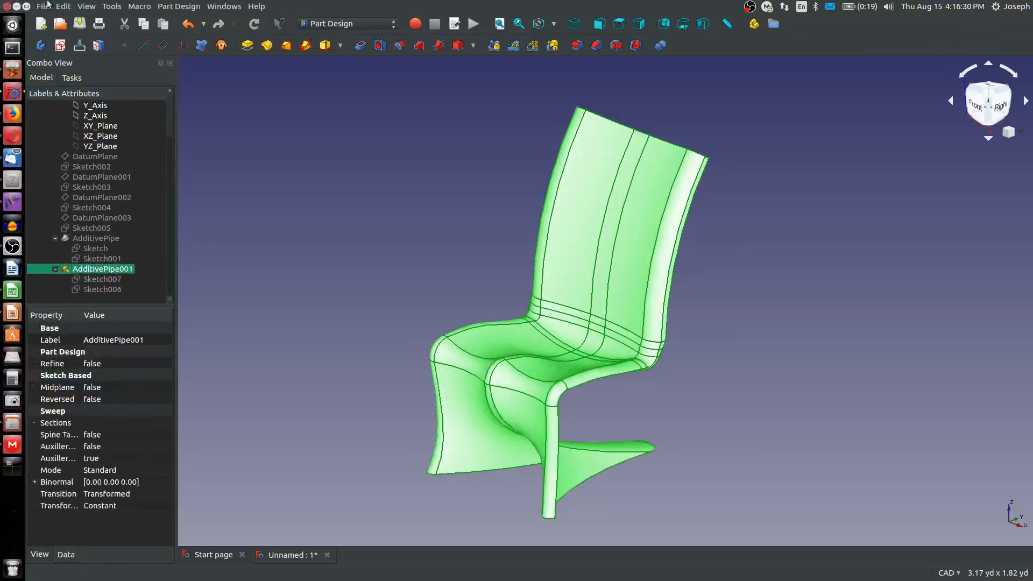
pyautogui.click(86, 7)
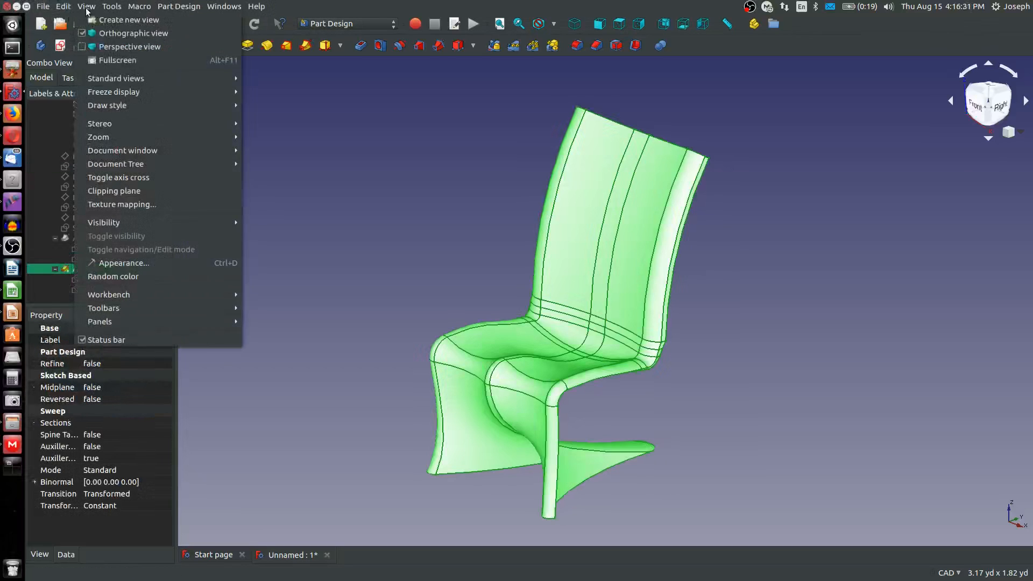
pyautogui.click(119, 263)
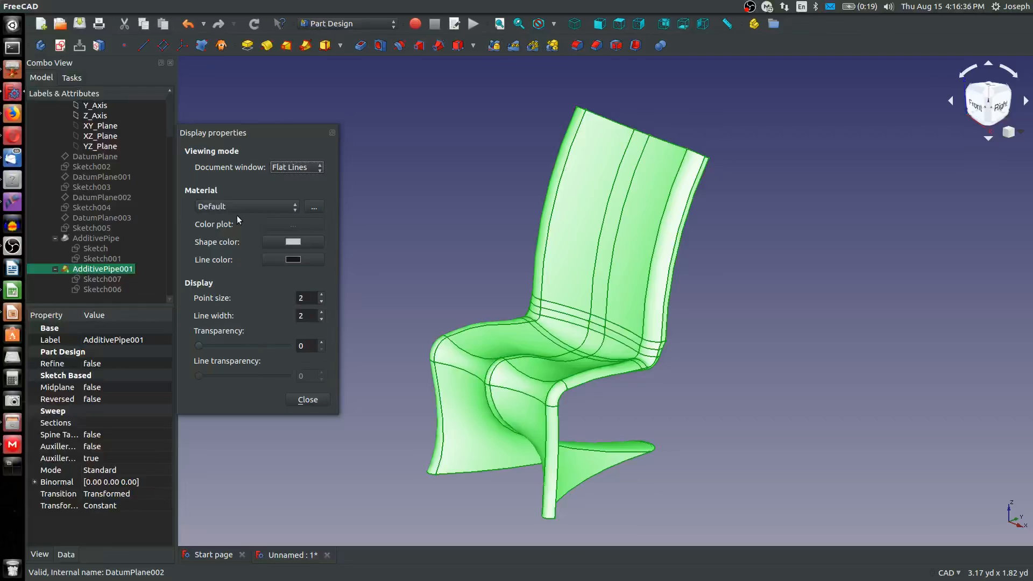
pyautogui.click(240, 211)
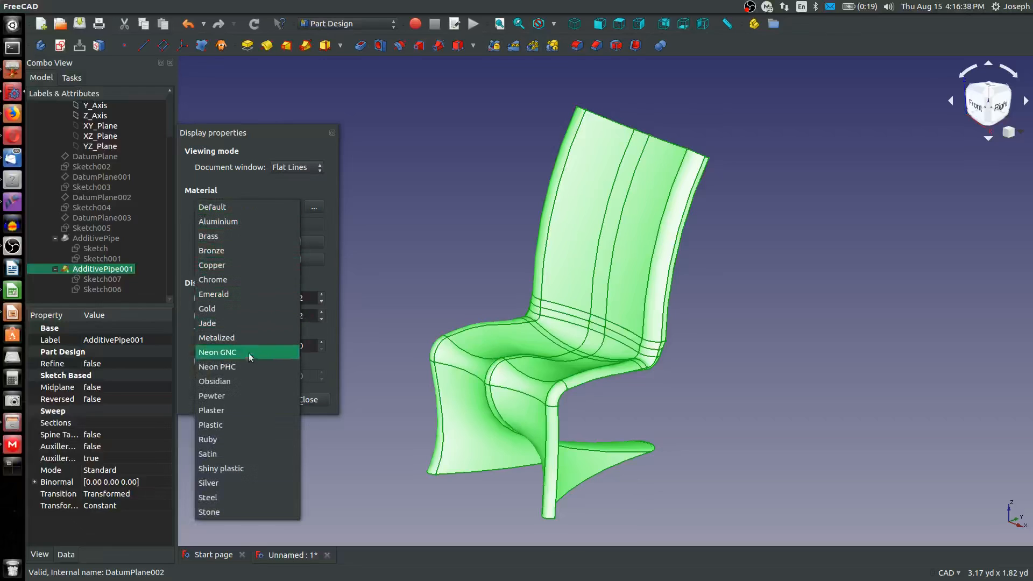
pyautogui.click(239, 466)
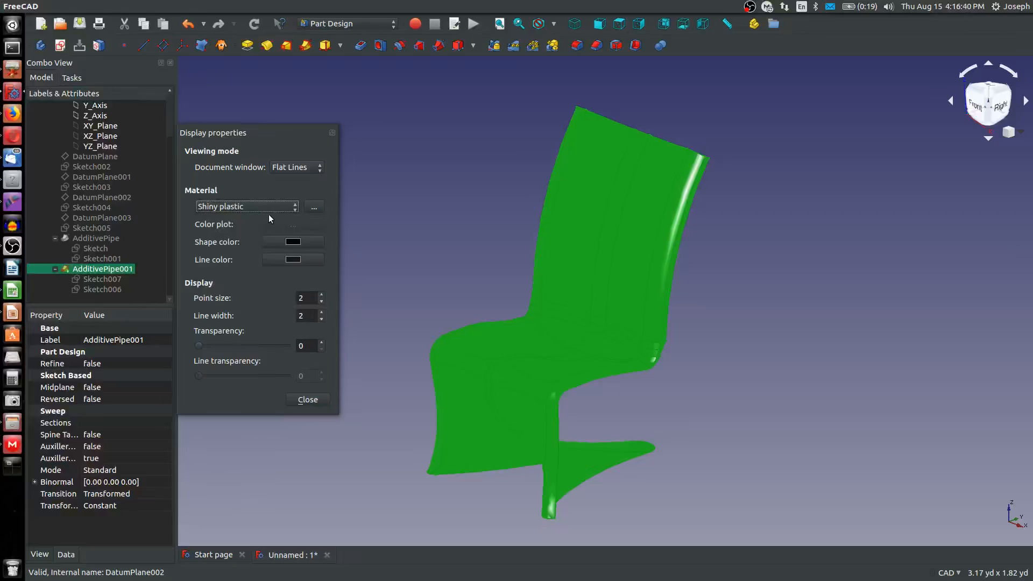
pyautogui.click(294, 242)
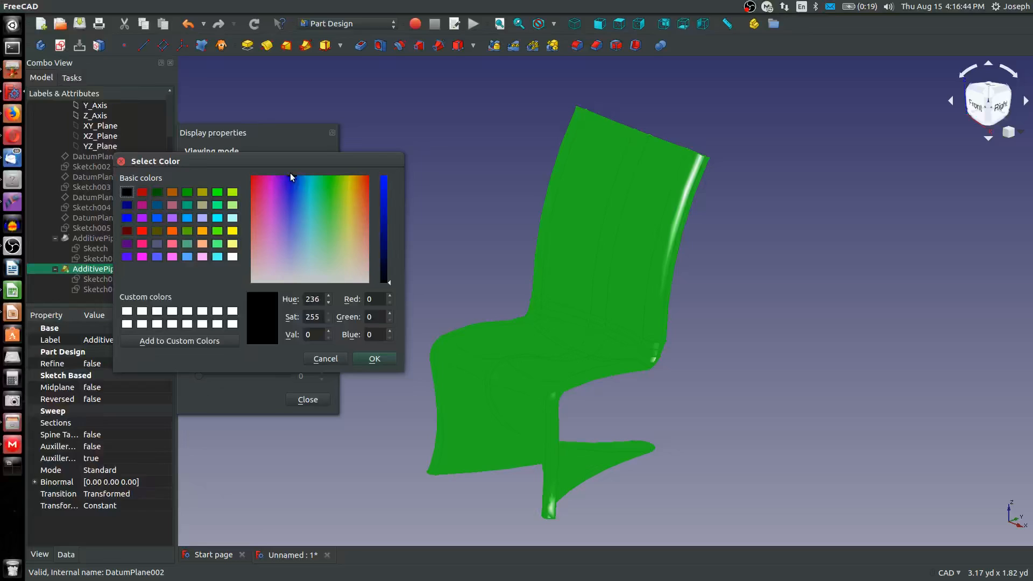
pyautogui.click(376, 359)
pyautogui.click(299, 403)
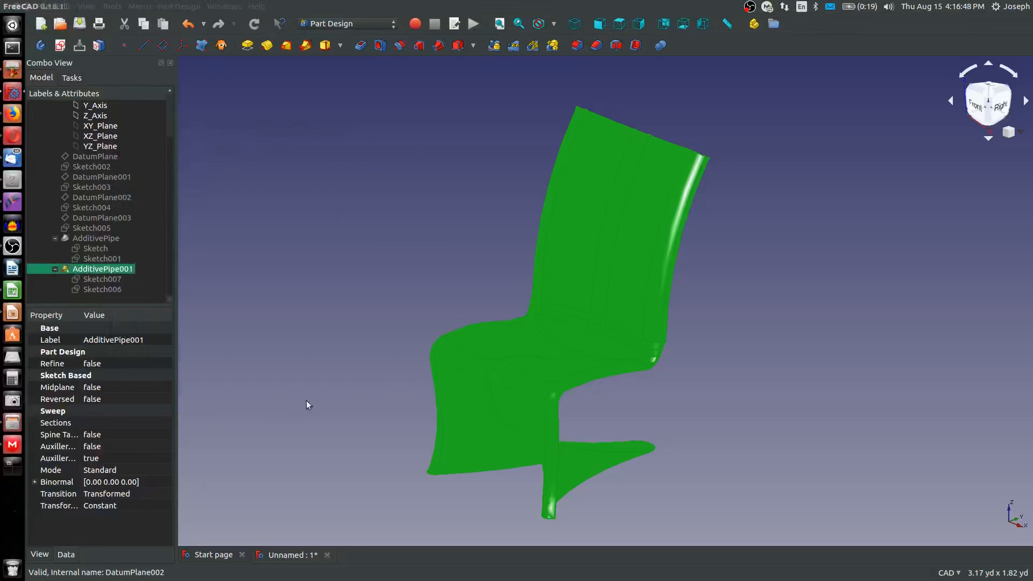
pyautogui.click(425, 362)
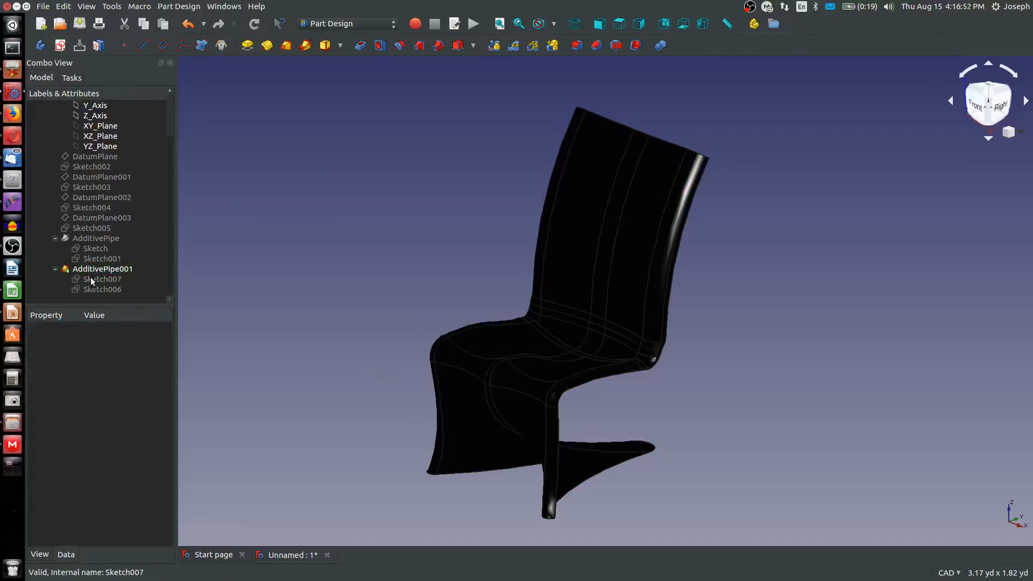
# Set the shape color of AdditivePipe001 to the bright green basic color and close its display properties
pyautogui.click(90, 269)
pyautogui.click(69, 8)
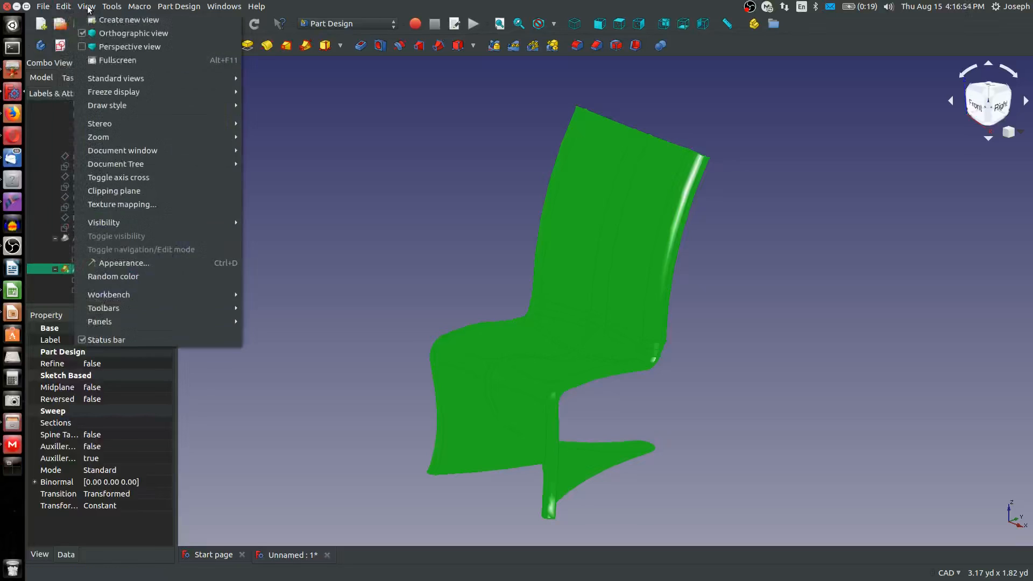
pyautogui.click(86, 6)
pyautogui.click(86, 6)
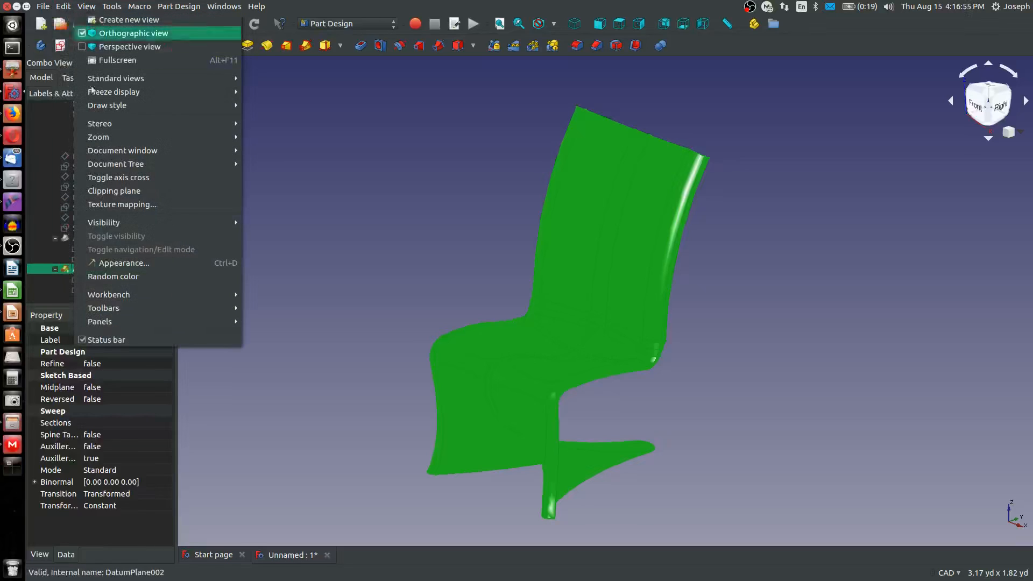
pyautogui.click(115, 263)
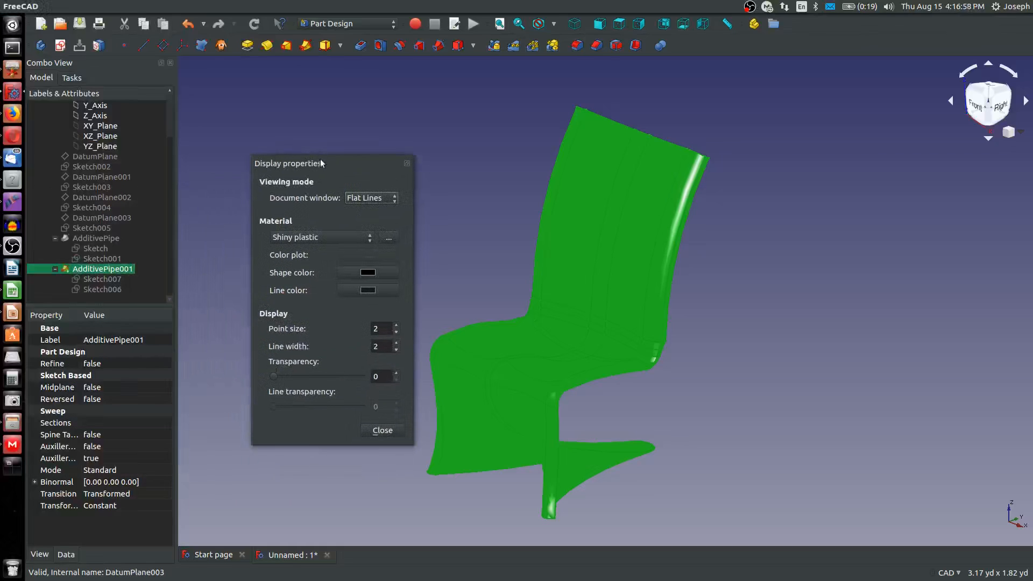
pyautogui.click(374, 277)
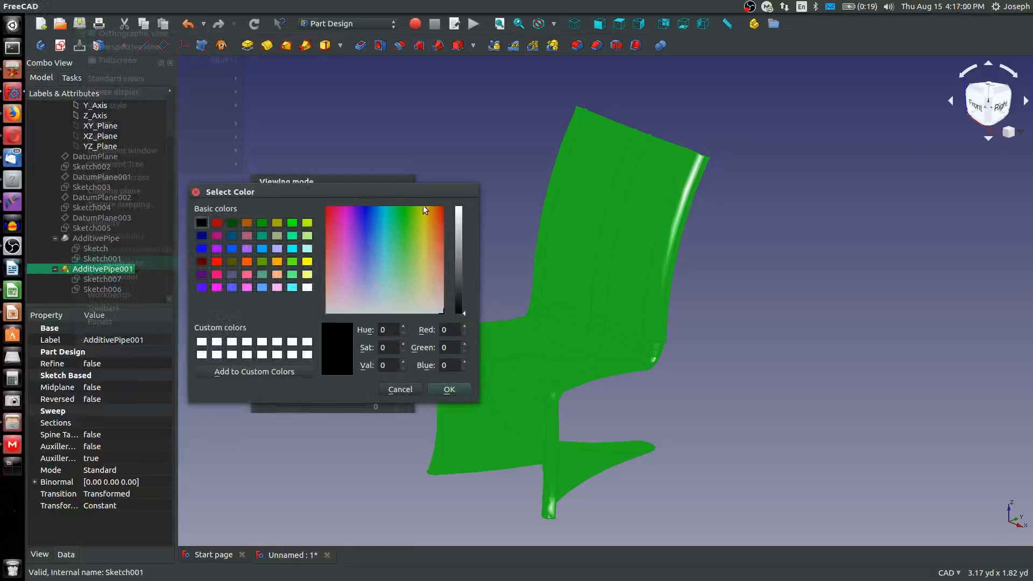
pyautogui.click(437, 394)
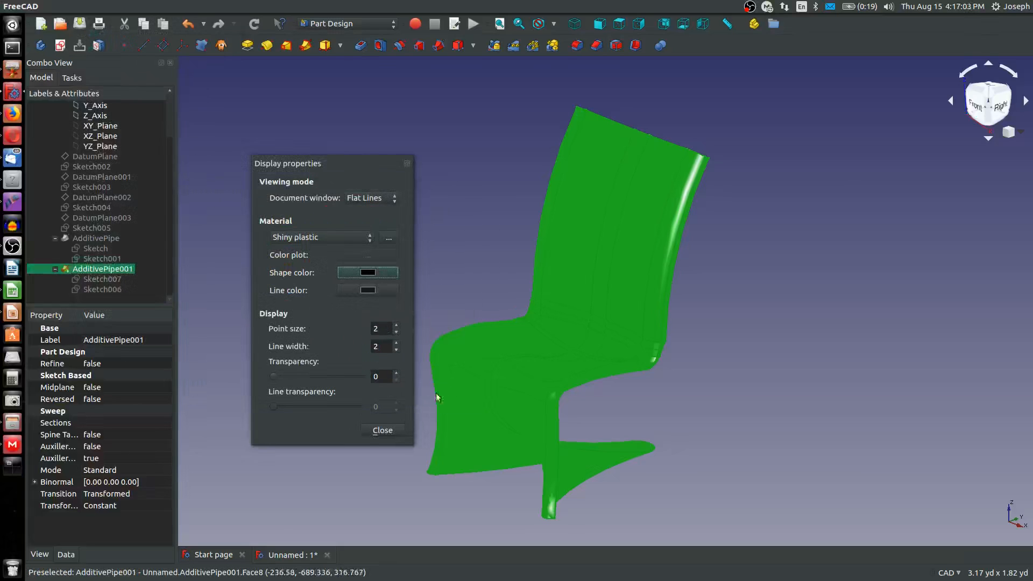
pyautogui.click(357, 289)
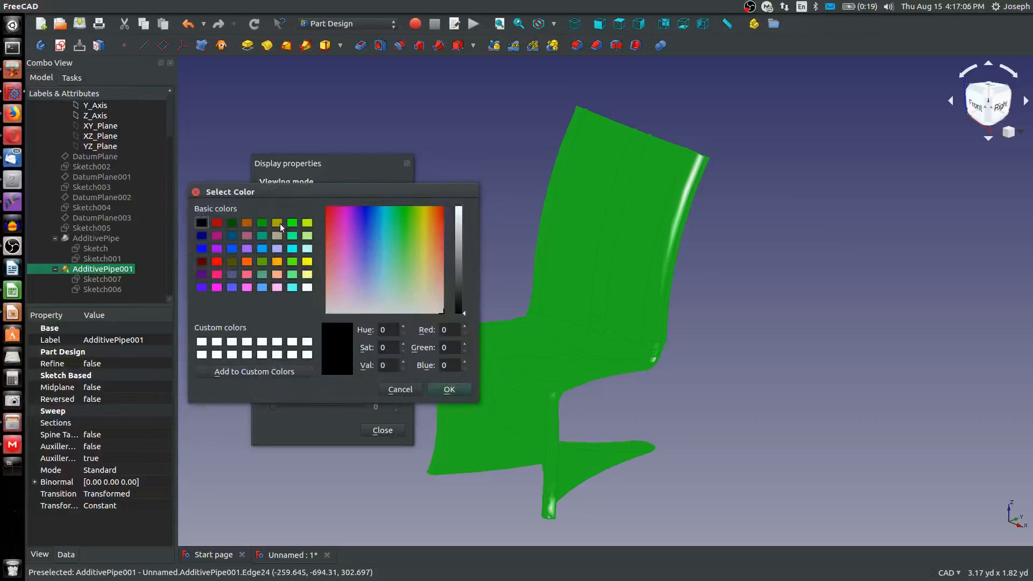
pyautogui.click(292, 222)
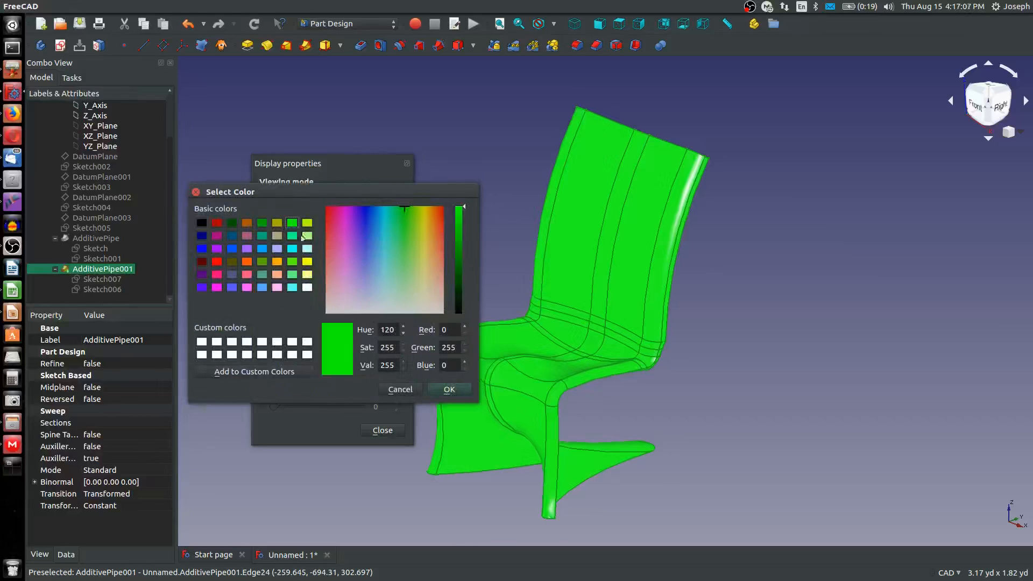
pyautogui.click(444, 389)
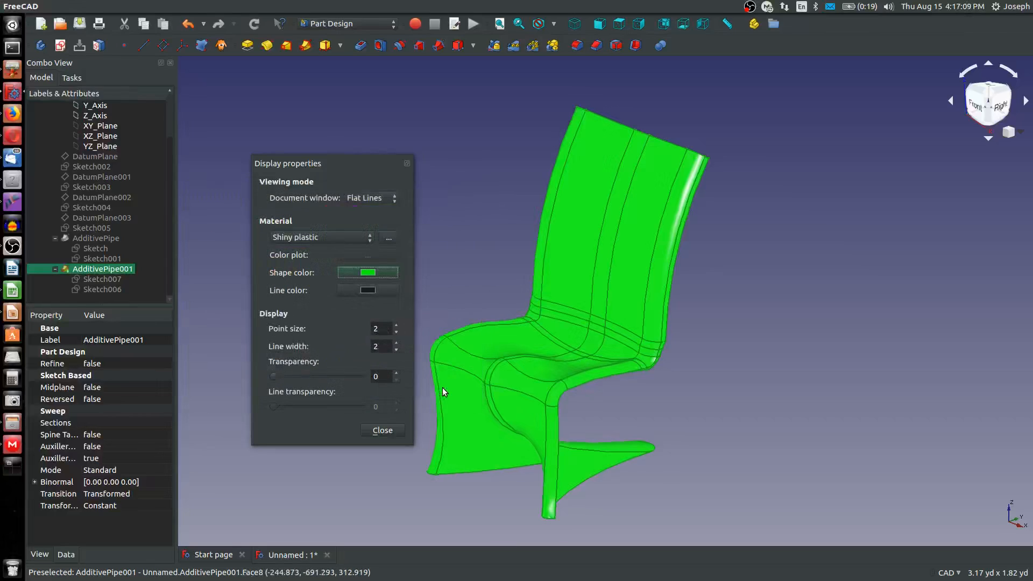
pyautogui.click(382, 430)
# Try the Flat lines draw style and switch the green chair's display to Shaded
pyautogui.moveTo(425, 366); pyautogui.dragTo(501, 323, button='middle')
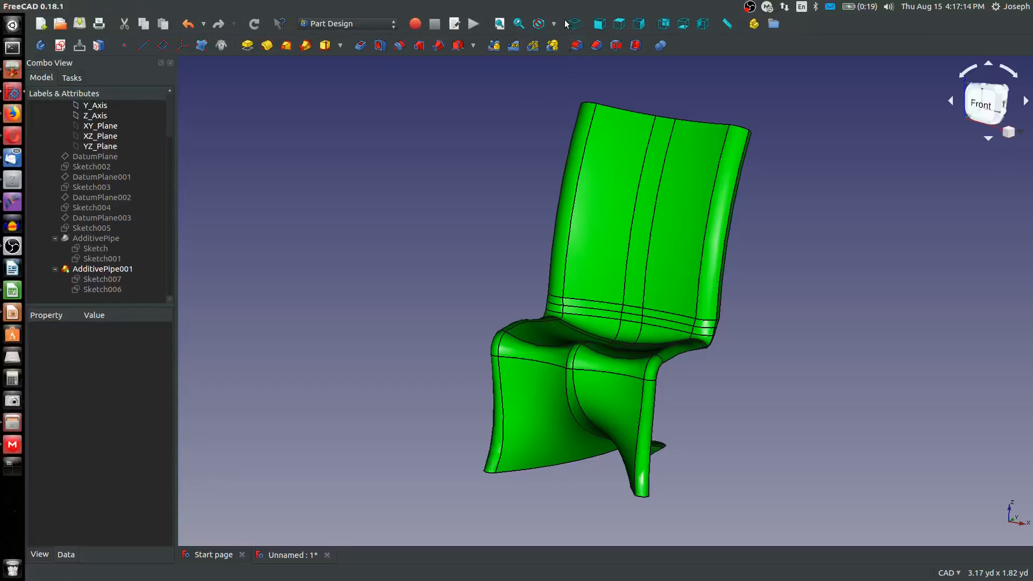
pyautogui.click(555, 25)
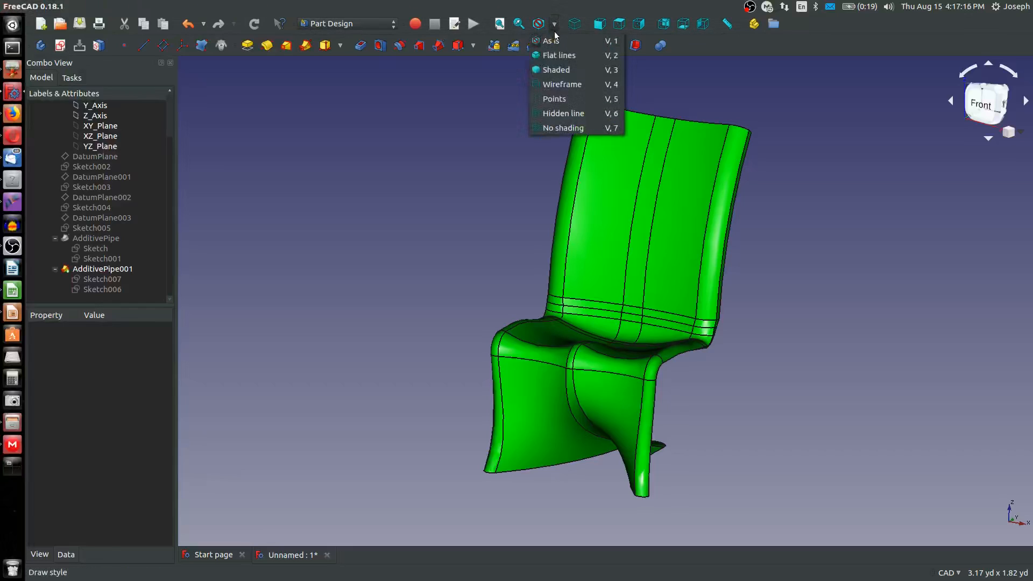
pyautogui.click(565, 51)
pyautogui.click(554, 24)
pyautogui.click(559, 68)
pyautogui.moveTo(525, 168)
pyautogui.mouseDown(button='middle')
pyautogui.moveTo(504, 297)
pyautogui.moveTo(364, 373)
pyautogui.moveTo(463, 307)
pyautogui.moveTo(637, 258)
pyautogui.moveTo(511, 272)
pyautogui.mouseUp(button='middle')
pyautogui.moveTo(637, 478); pyautogui.dragTo(719, 180, button='middle')
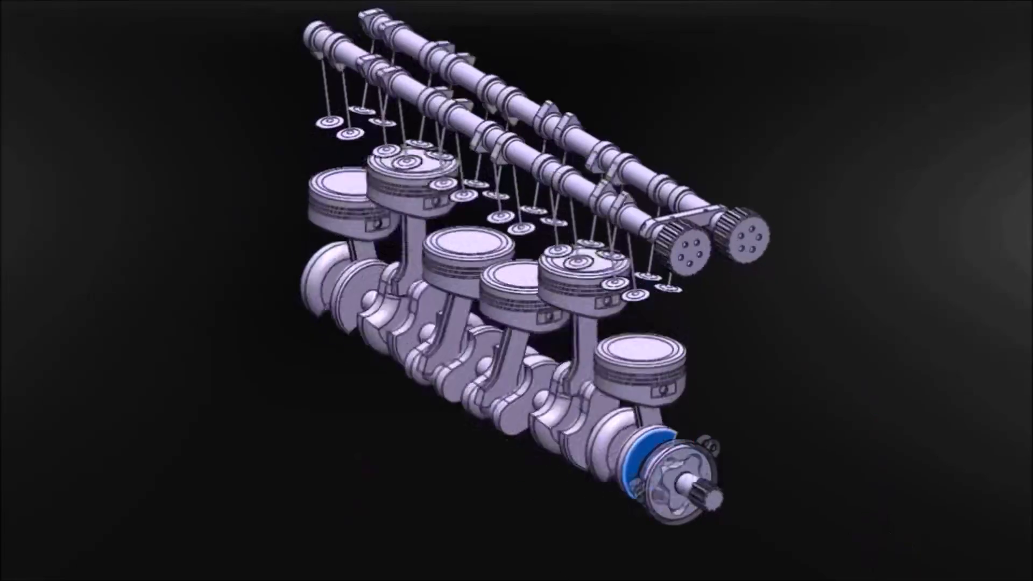